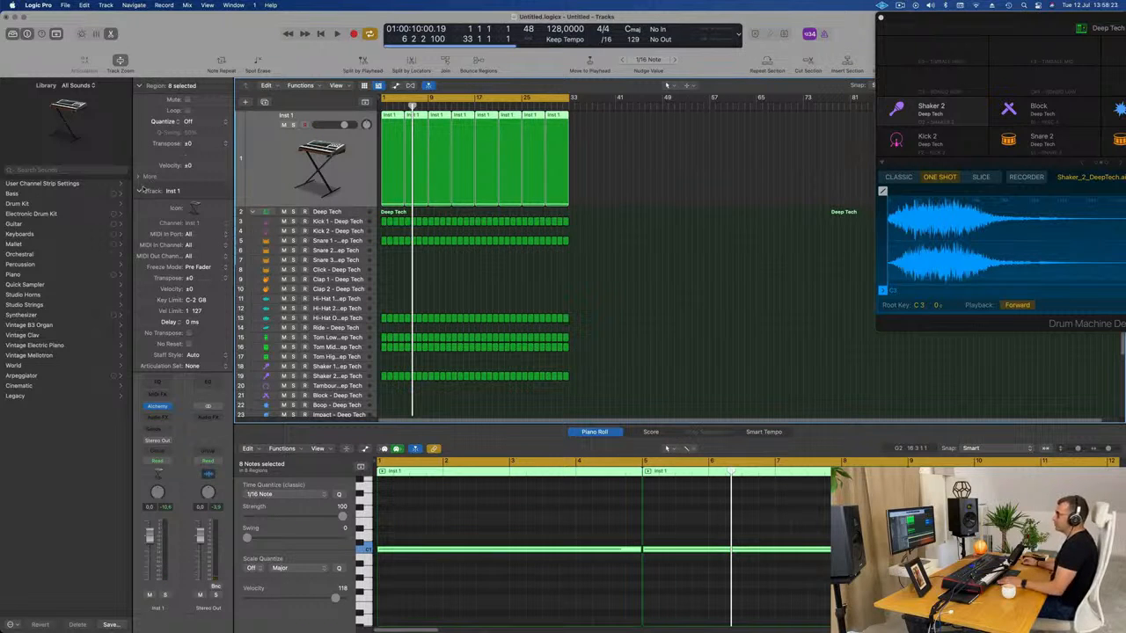
# Set the Inst 1 track's automation mode to Touch and record lowering Alchemy's Cutoff to about 14% during playback
pyautogui.click(141, 190)
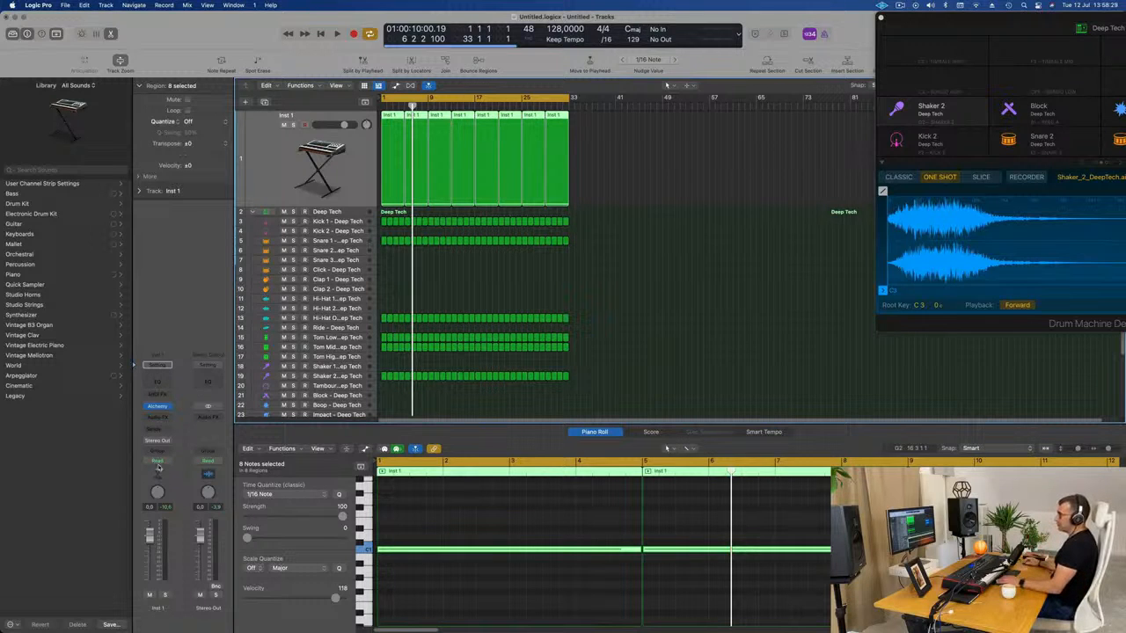
pyautogui.click(157, 407)
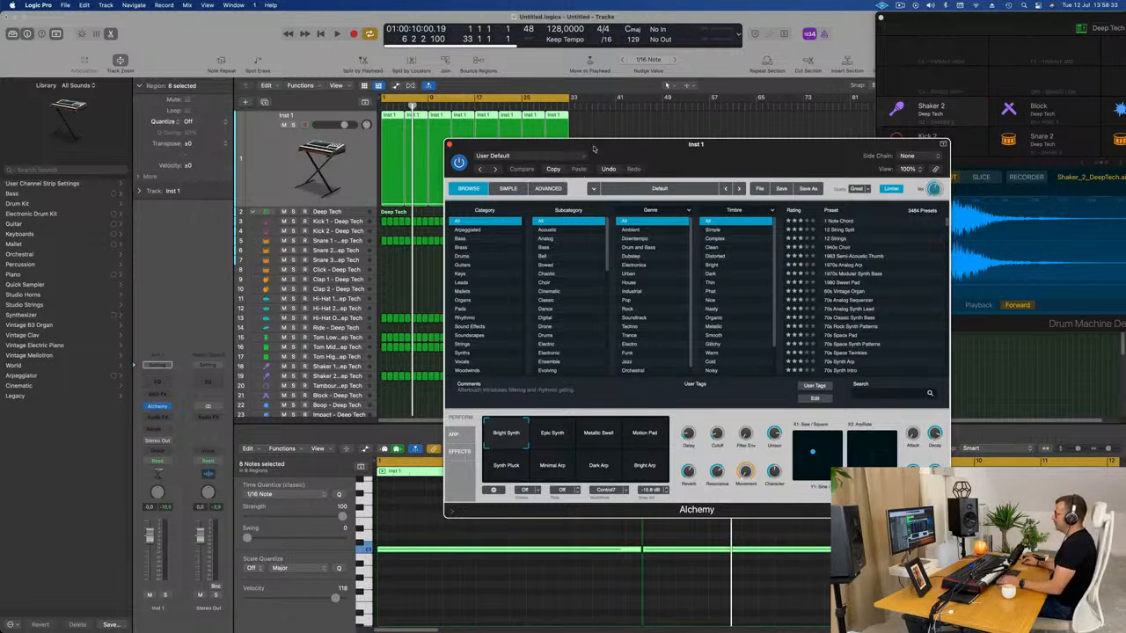
pyautogui.moveTo(717, 150); pyautogui.dragTo(819, 182)
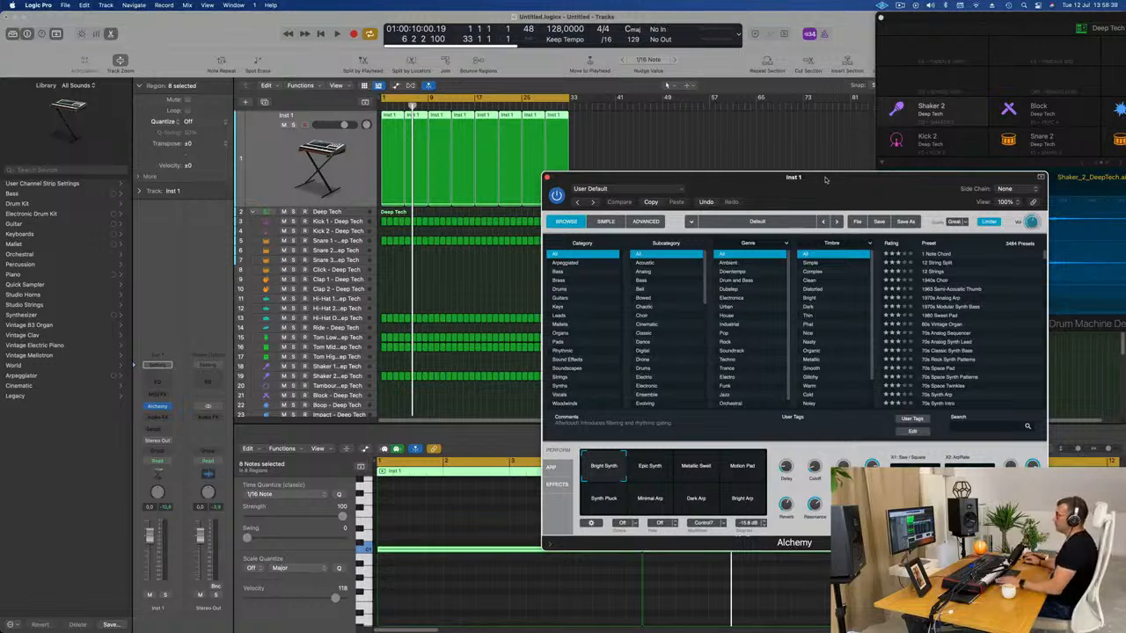
pyautogui.click(254, 177)
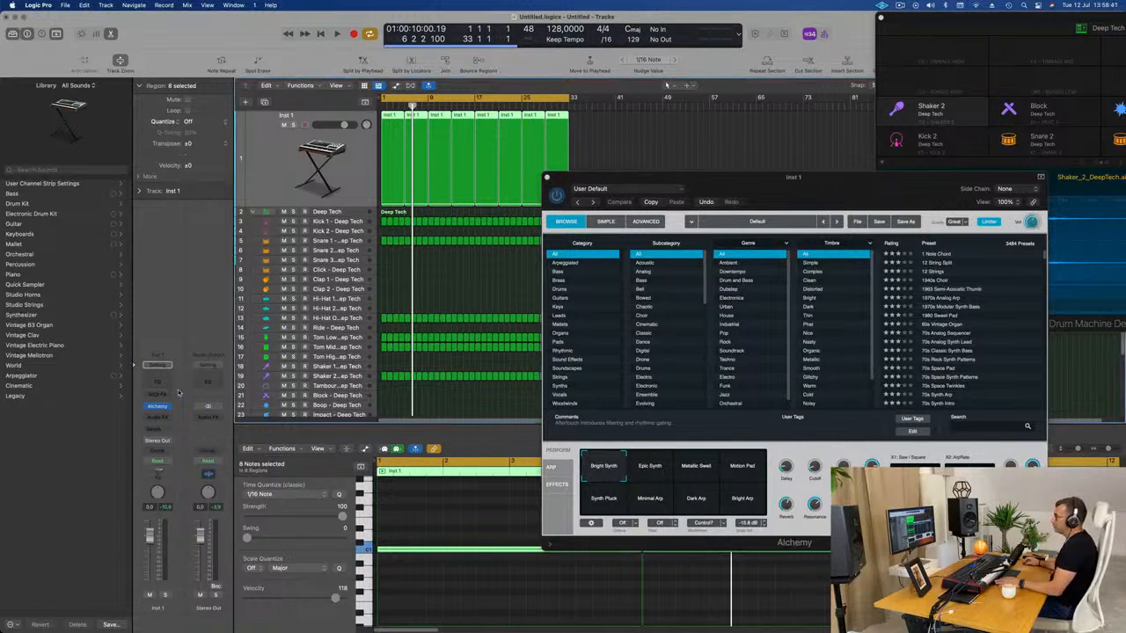
pyautogui.click(166, 465)
pyautogui.click(165, 471)
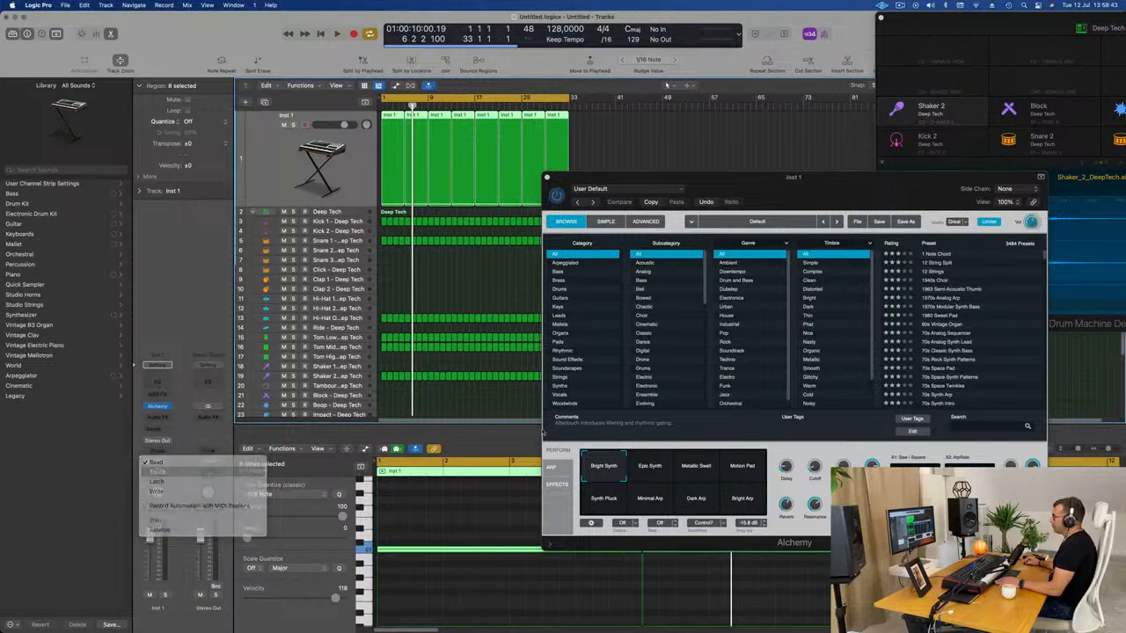
pyautogui.press('space')
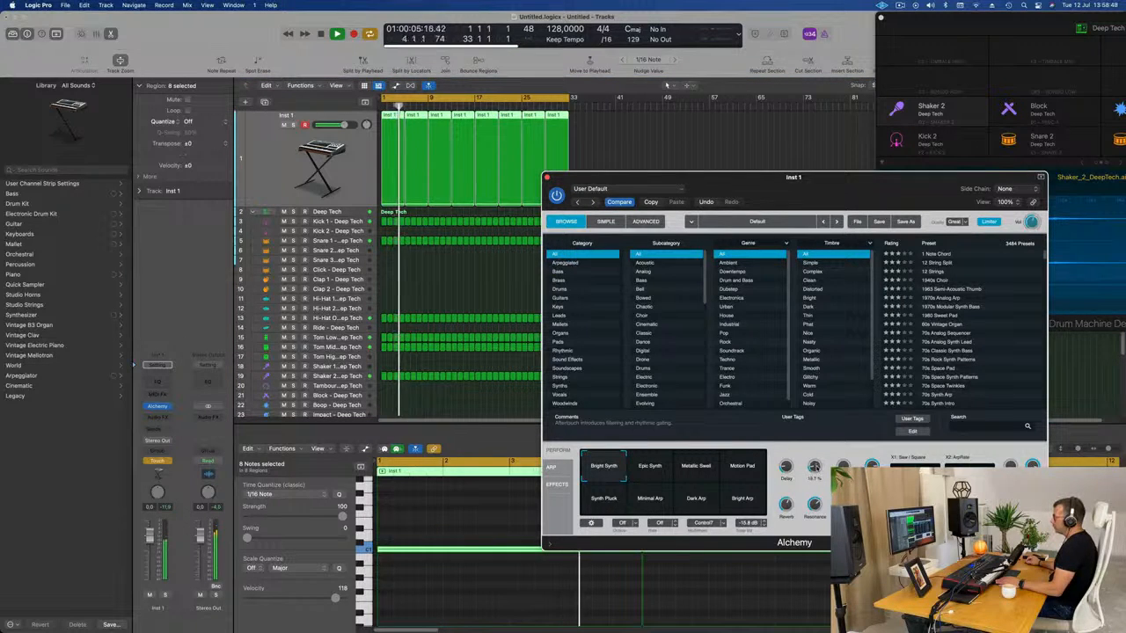
pyautogui.click(547, 178)
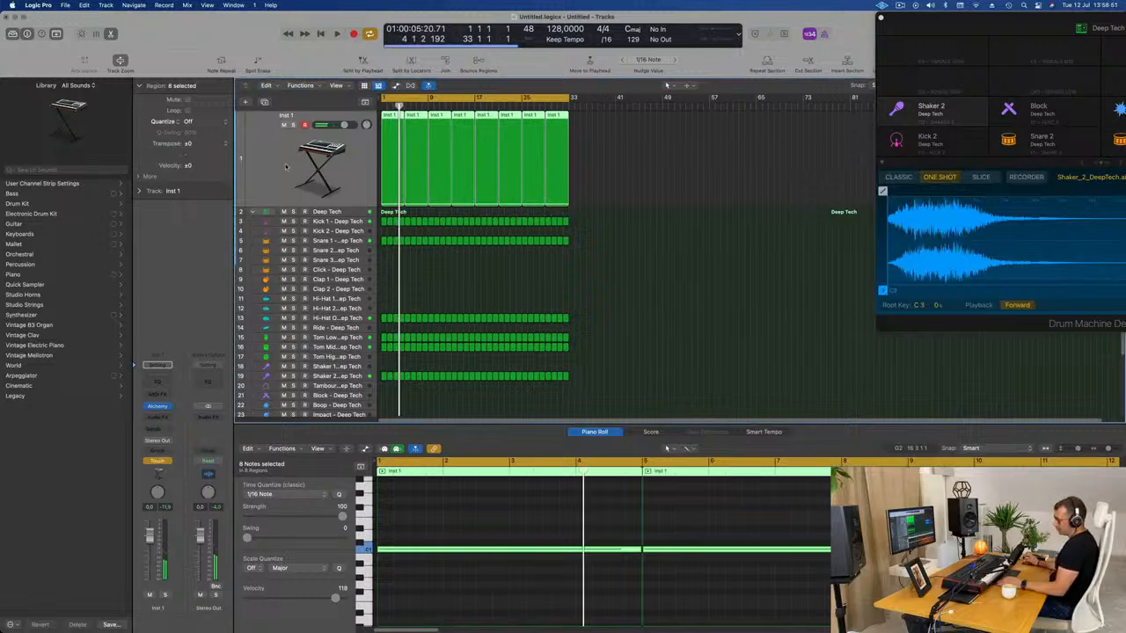
# Show the track automation, switch Inst 1 back to Read mode and display its Alchemy Cutoff lane
pyautogui.press('a')
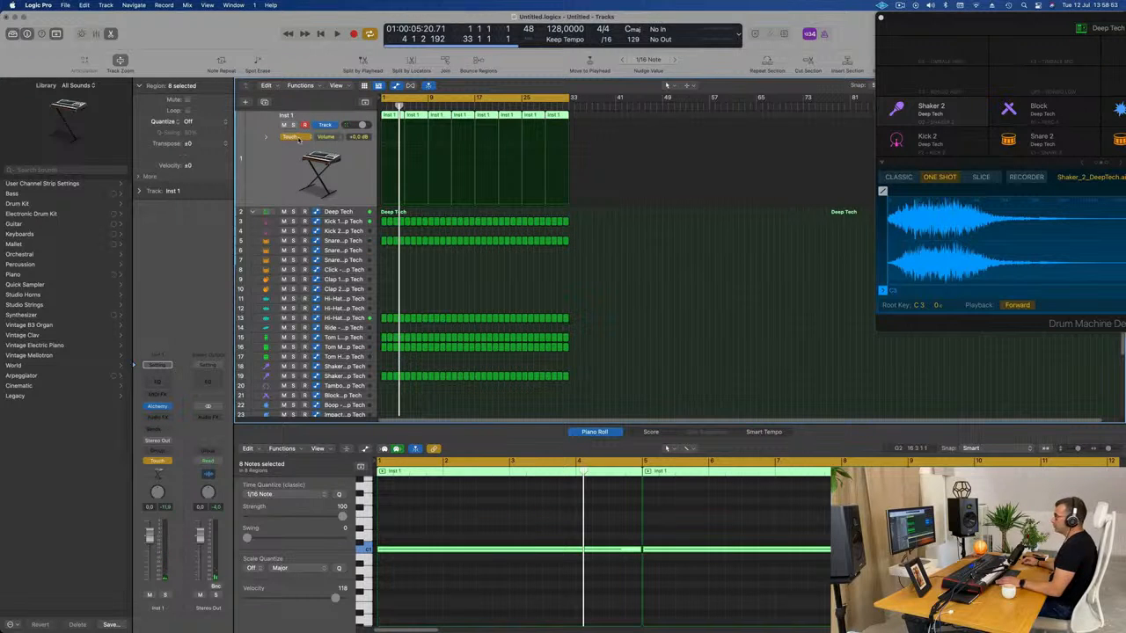
pyautogui.click(297, 137)
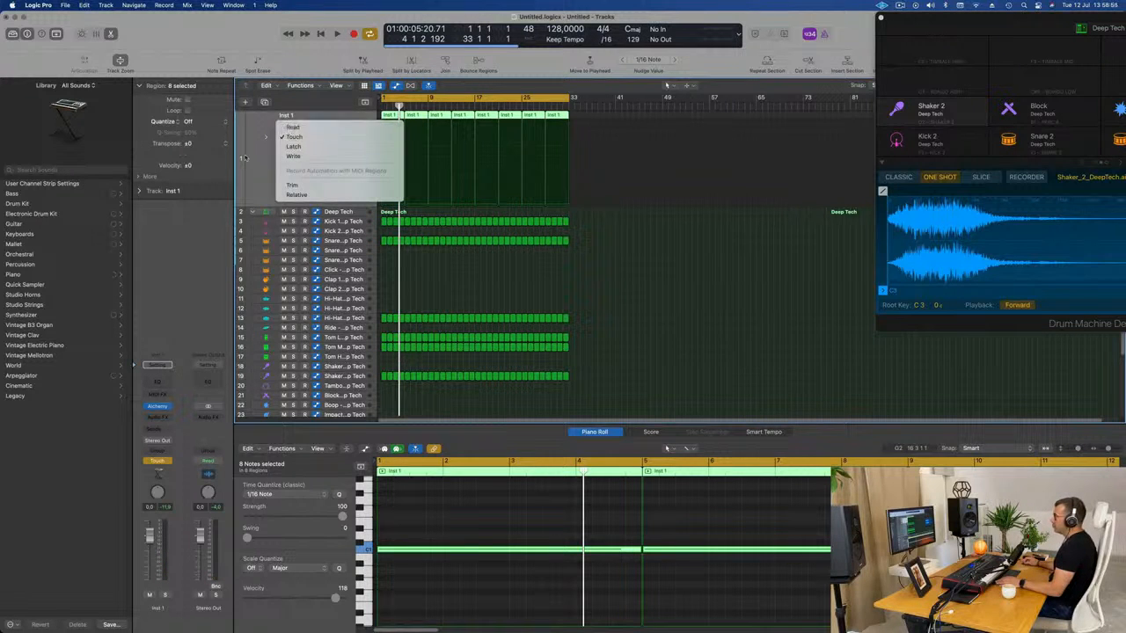
pyautogui.click(292, 128)
pyautogui.click(332, 138)
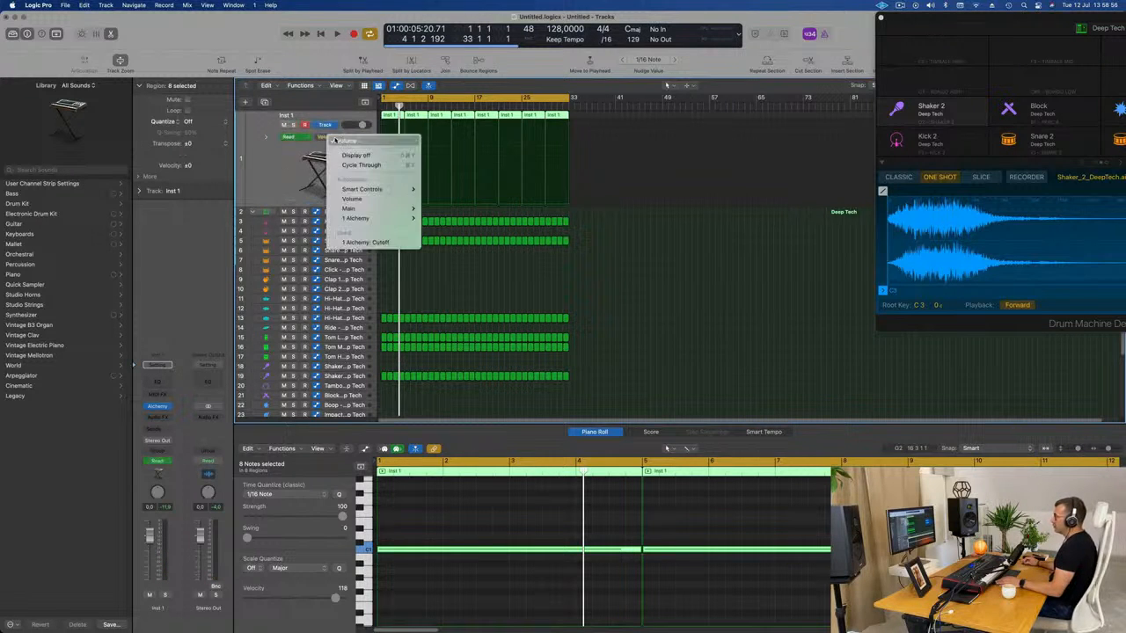
pyautogui.click(365, 242)
# Shape Inst 1's cutoff curve into two rises over bars 1 to 17, peaking at about 23.5% and 23% and falling back to about 14%
pyautogui.click(409, 196)
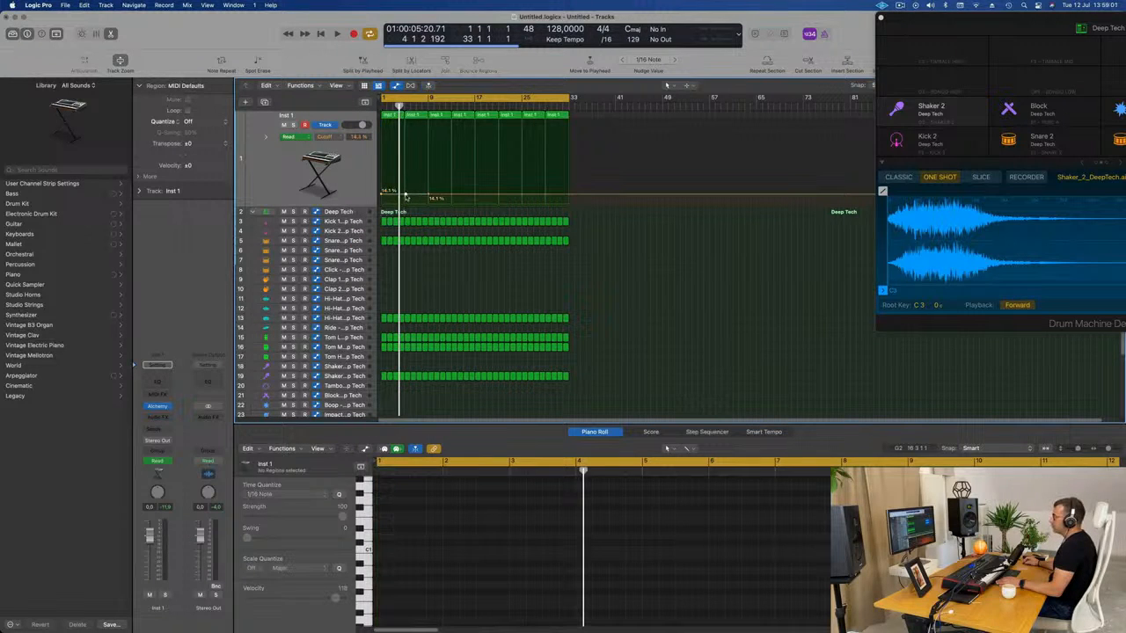
pyautogui.moveTo(406, 195); pyautogui.dragTo(404, 186)
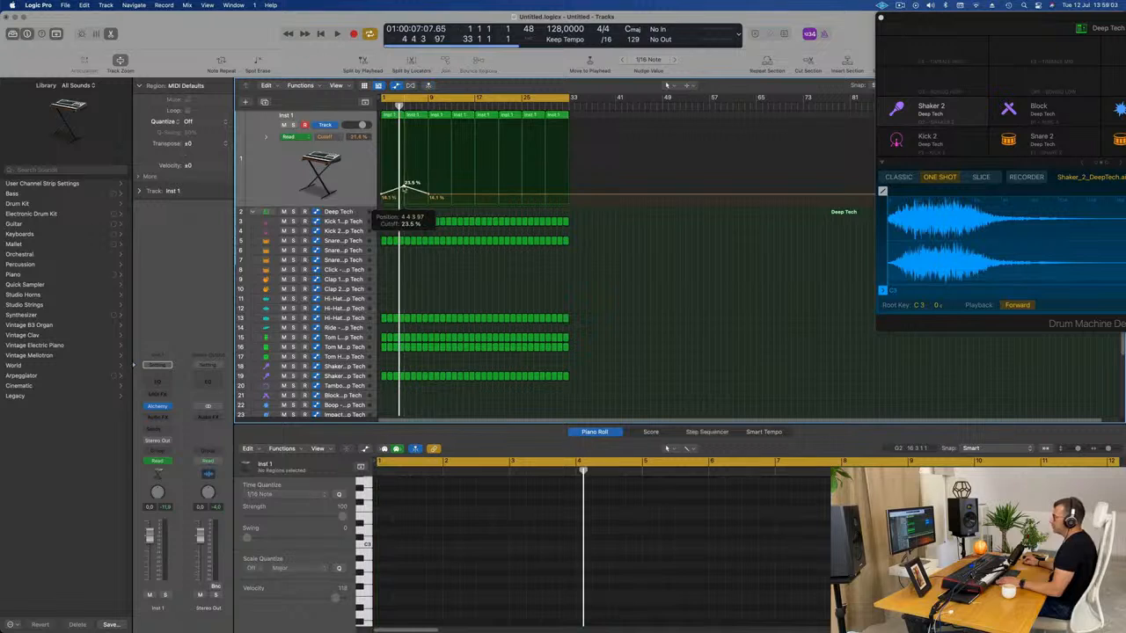
pyautogui.press('space')
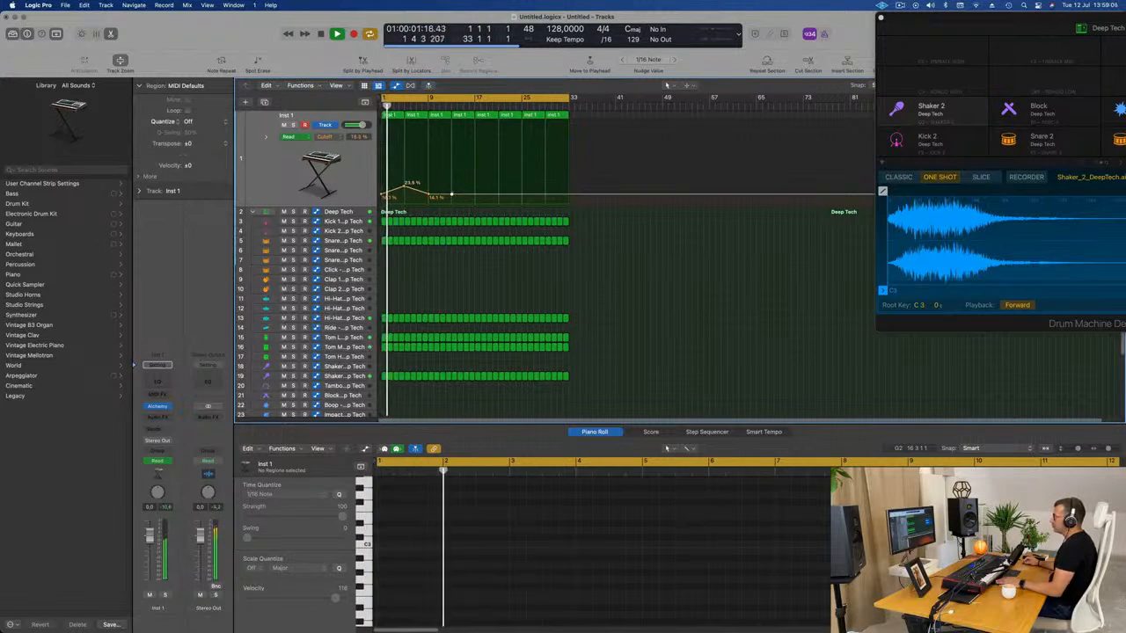
pyautogui.moveTo(452, 195); pyautogui.dragTo(475, 195)
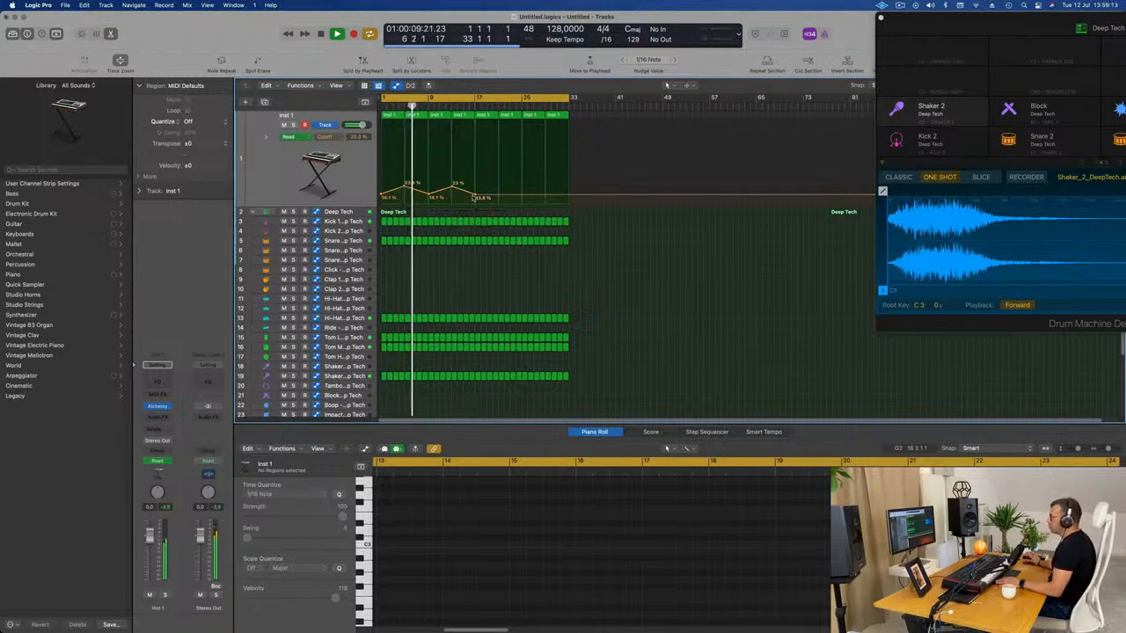
pyautogui.press('space')
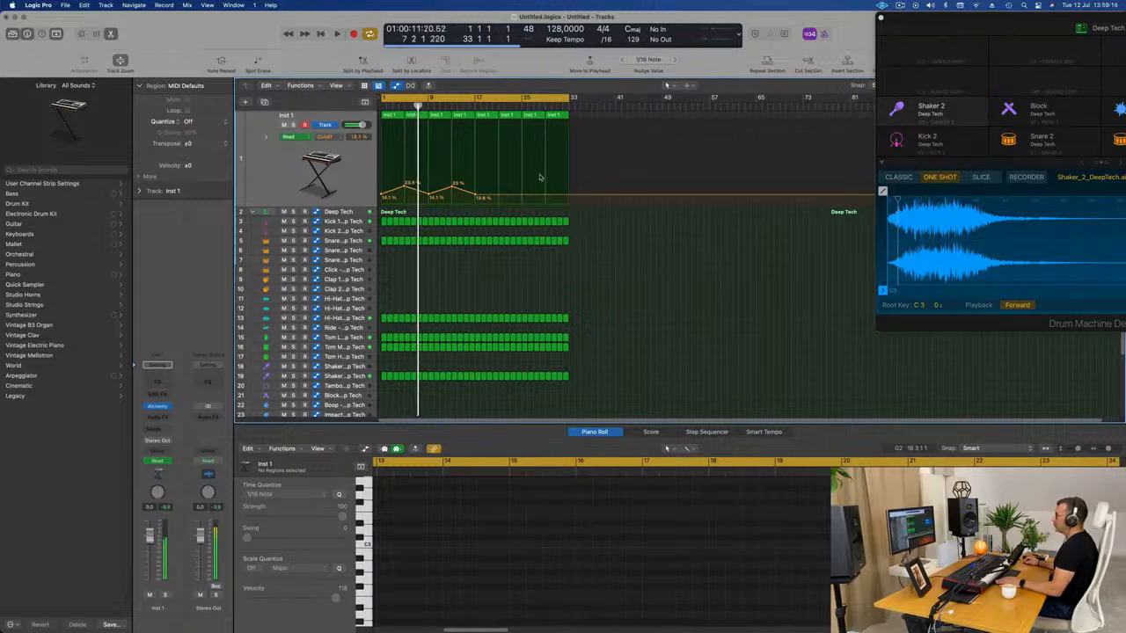
# Delete the last four Inst 1 regions and repeat the first four with their cutoff automation
pyautogui.moveTo(579, 117); pyautogui.dragTo(494, 123)
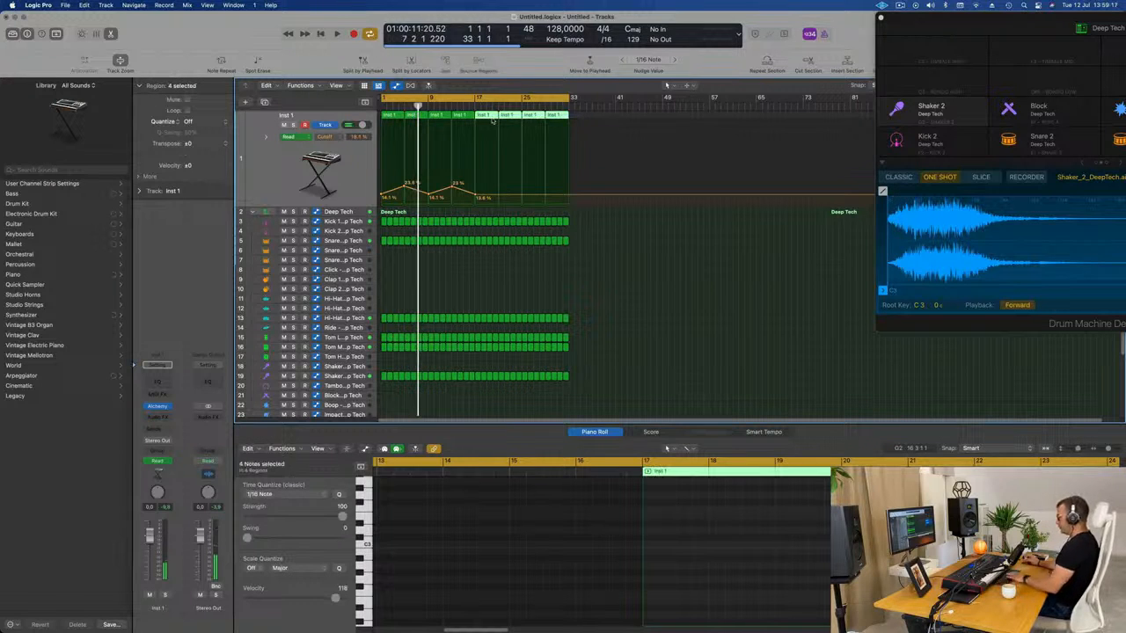
pyautogui.press('Delete')
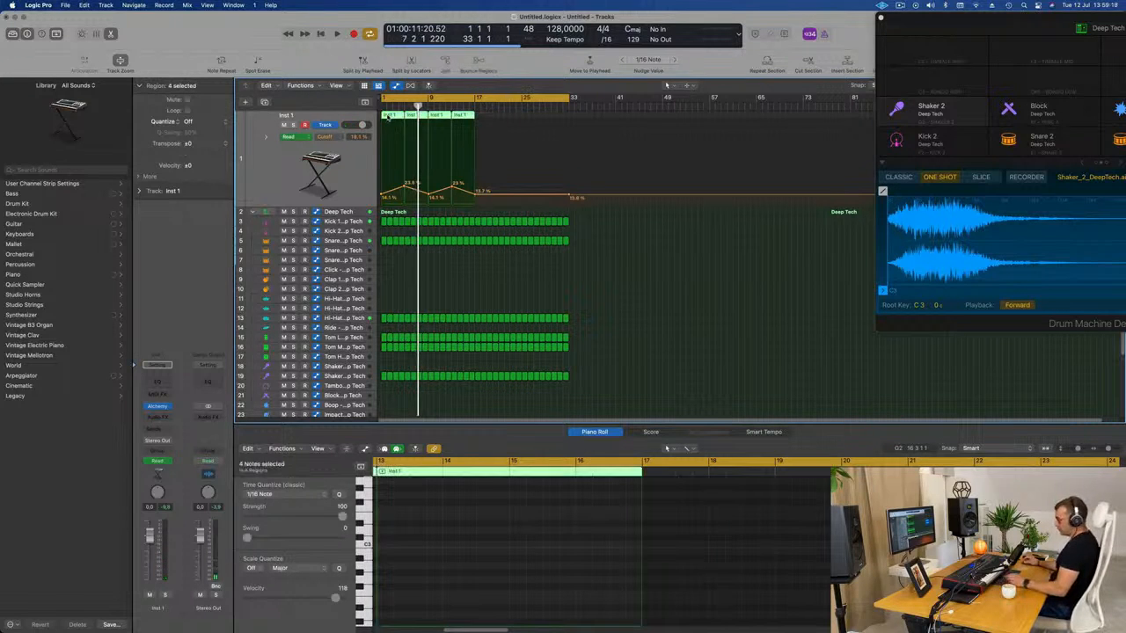
pyautogui.hotkey('ctrl', 'r')
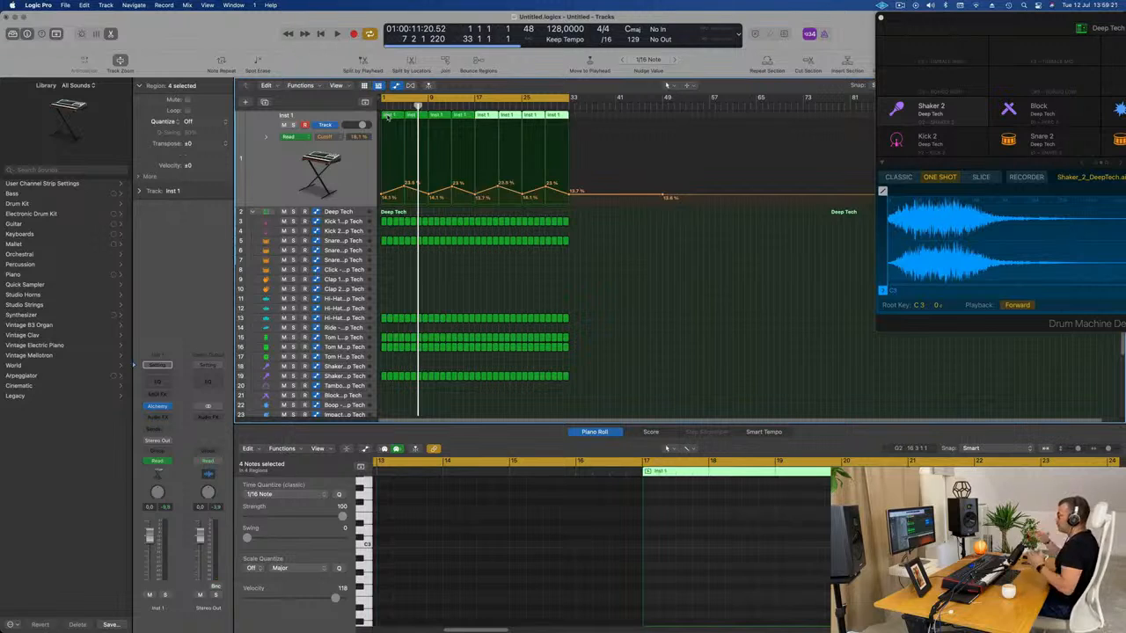
# Add a Channel EQ to the Inst 1 track while the loop plays
pyautogui.press('space')
pyautogui.click(277, 183)
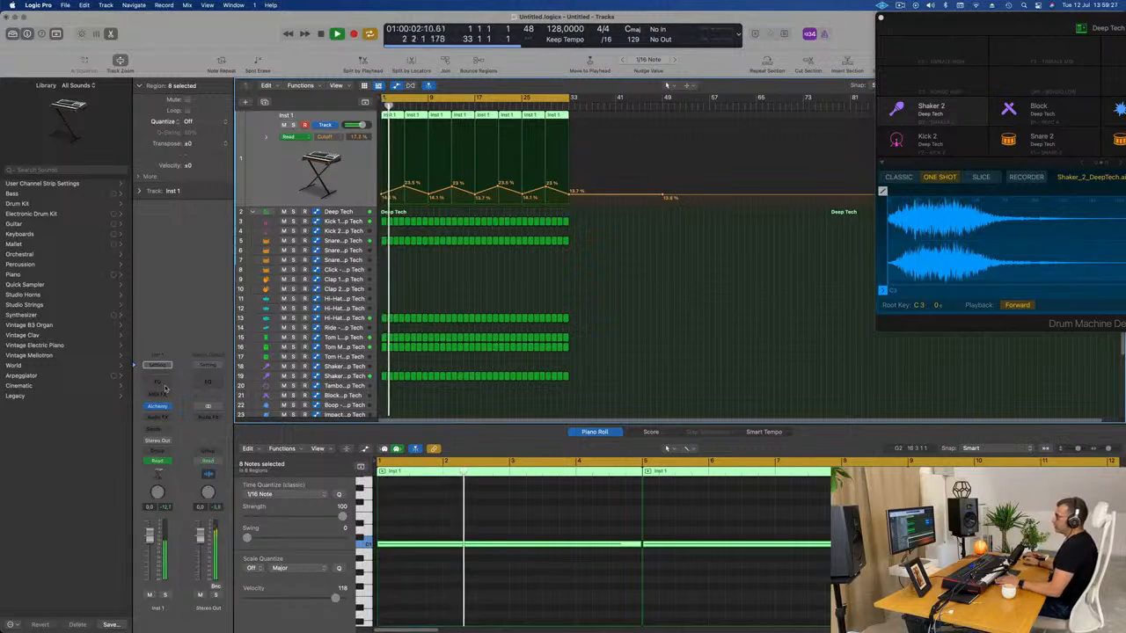
pyautogui.click(157, 364)
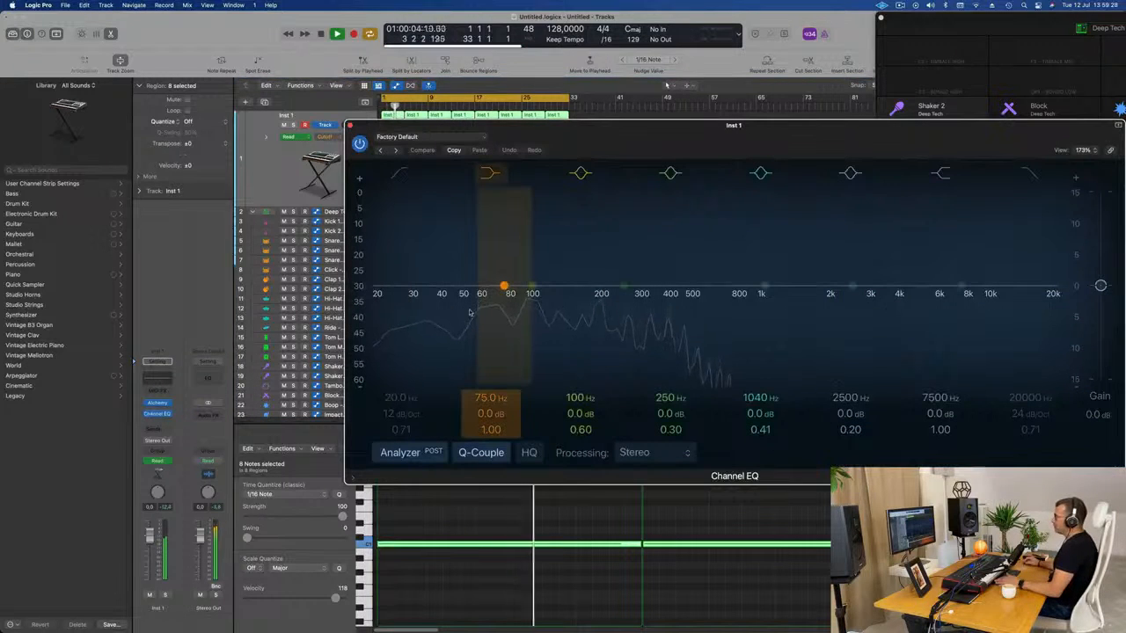
pyautogui.moveTo(599, 140); pyautogui.dragTo(759, 149)
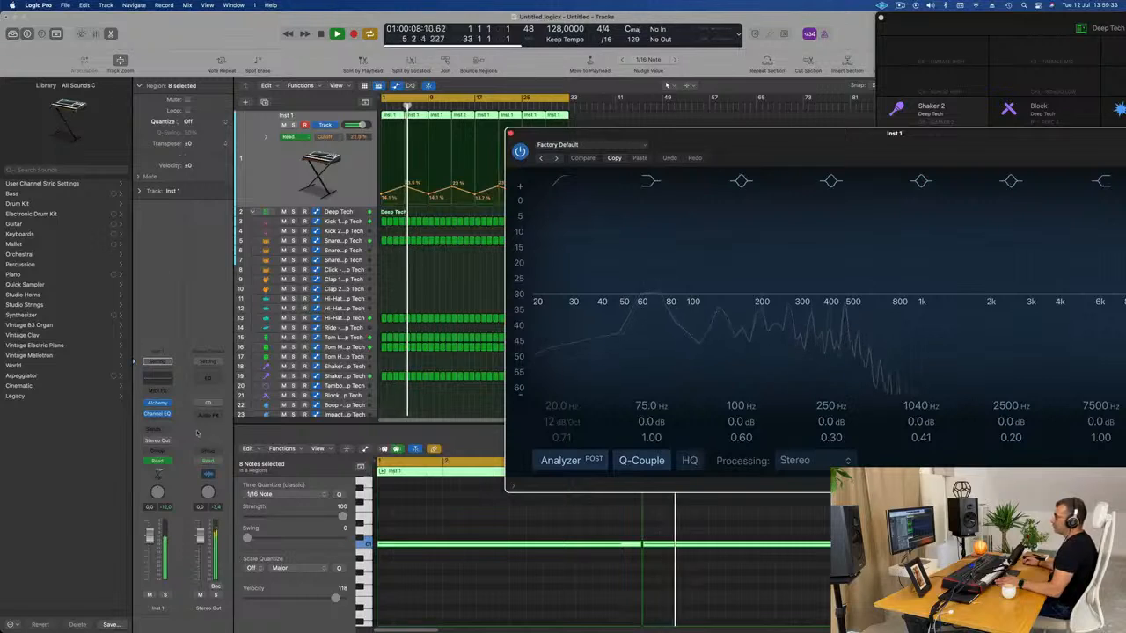
# Add a Compressor after the Channel EQ on Inst 1 and set its side chain source to Inst 2
pyautogui.click(158, 424)
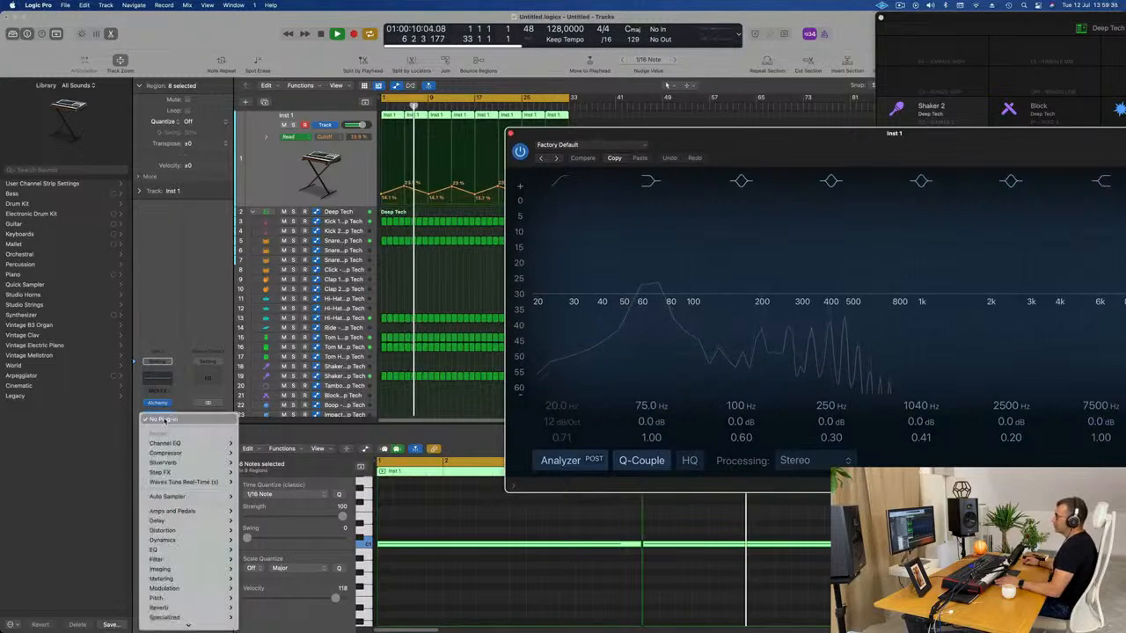
pyautogui.moveTo(180, 447)
pyautogui.click(255, 456)
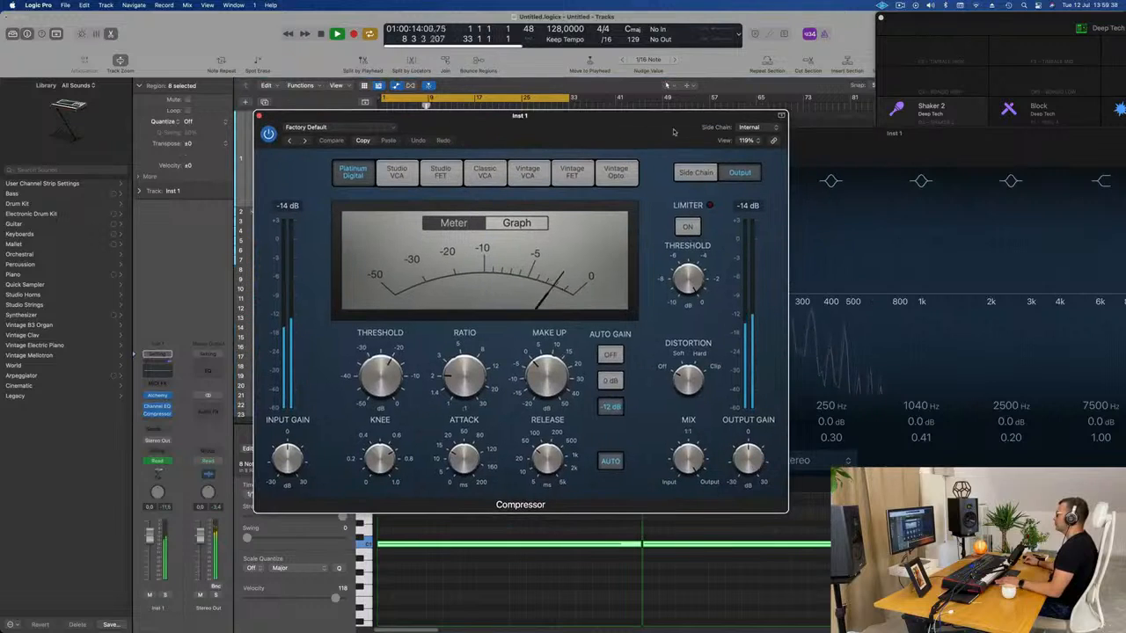
pyautogui.click(750, 127)
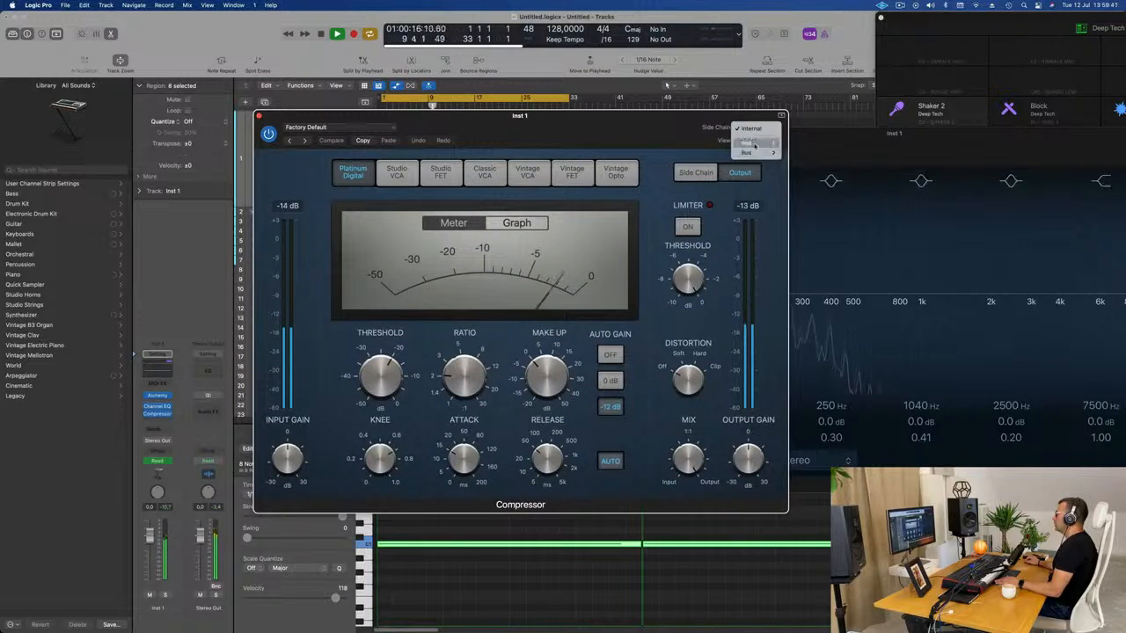
pyautogui.moveTo(754, 146)
pyautogui.click(817, 142)
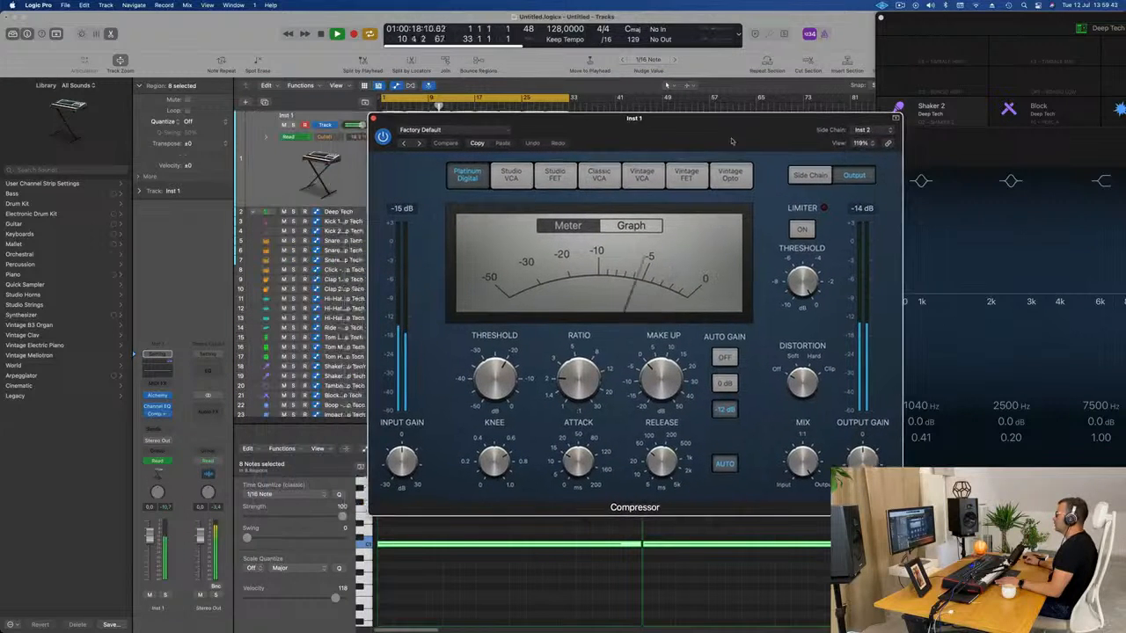
# Turn off the compressor's auto release, shorten the release, raise the ratio and set the threshold to -23 dB, then close both plug-ins
pyautogui.moveTo(660, 481); pyautogui.dragTo(632, 495)
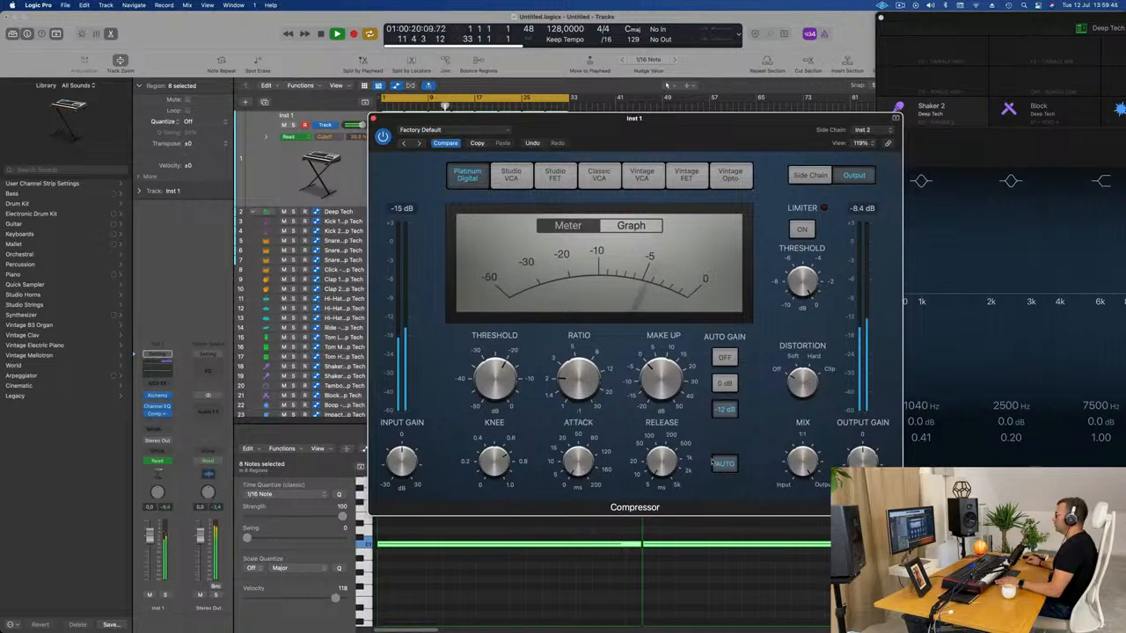
pyautogui.click(568, 381)
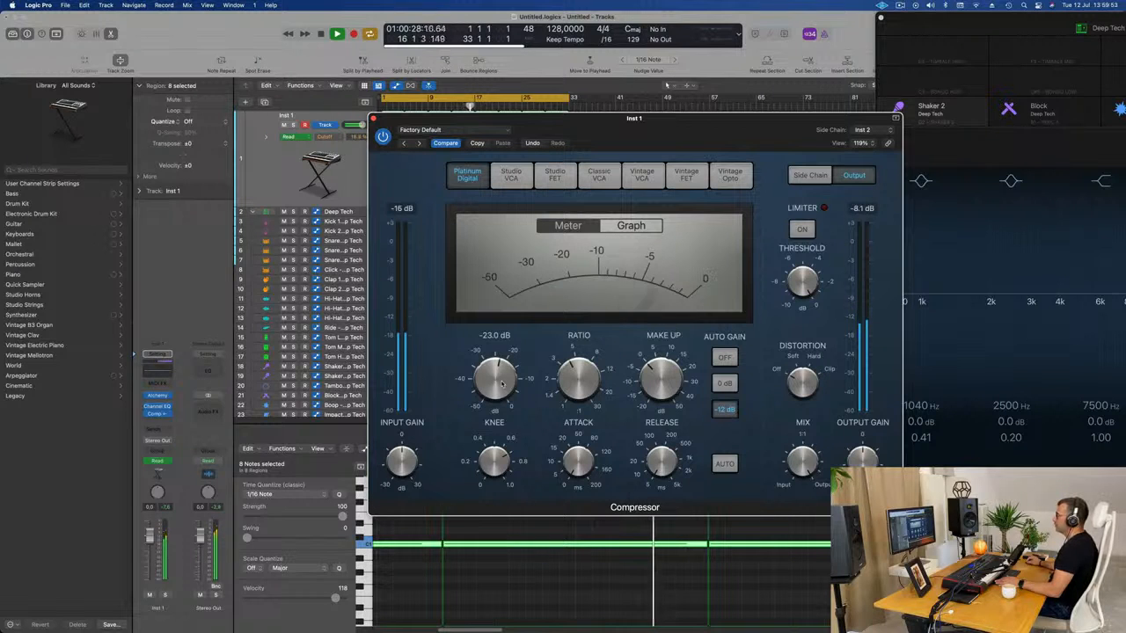
pyautogui.click(631, 226)
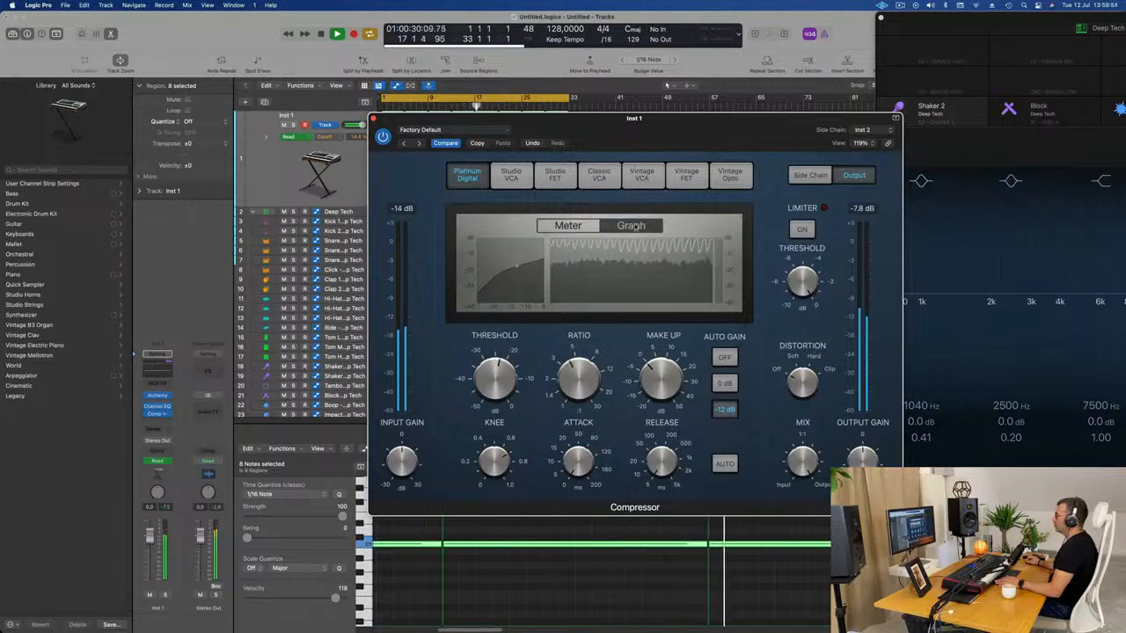
pyautogui.click(569, 227)
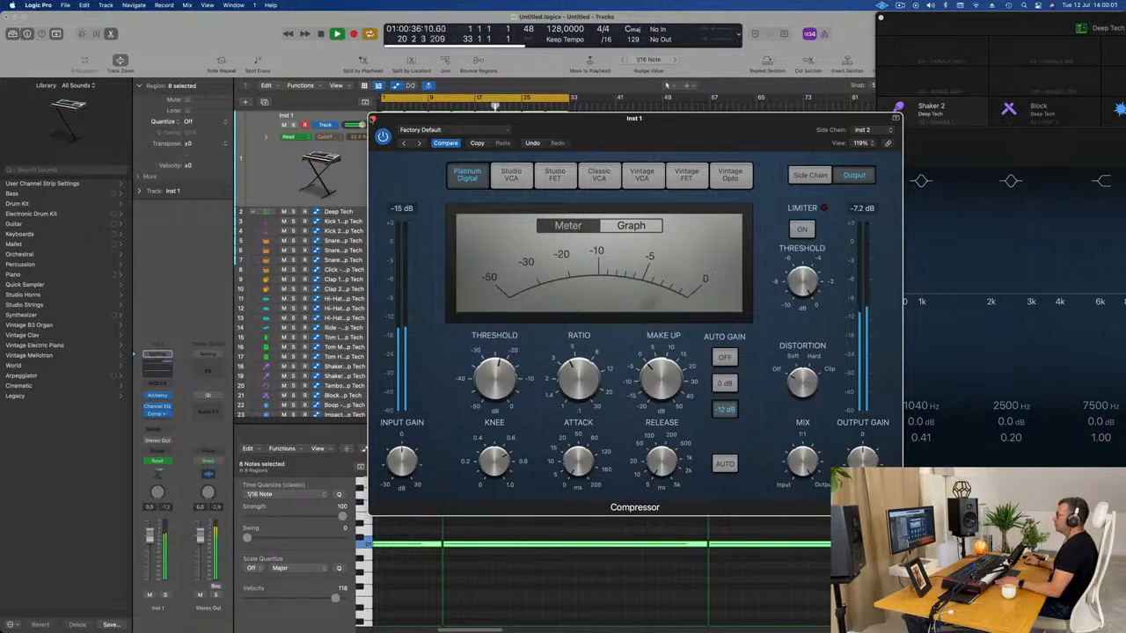
pyautogui.click(373, 119)
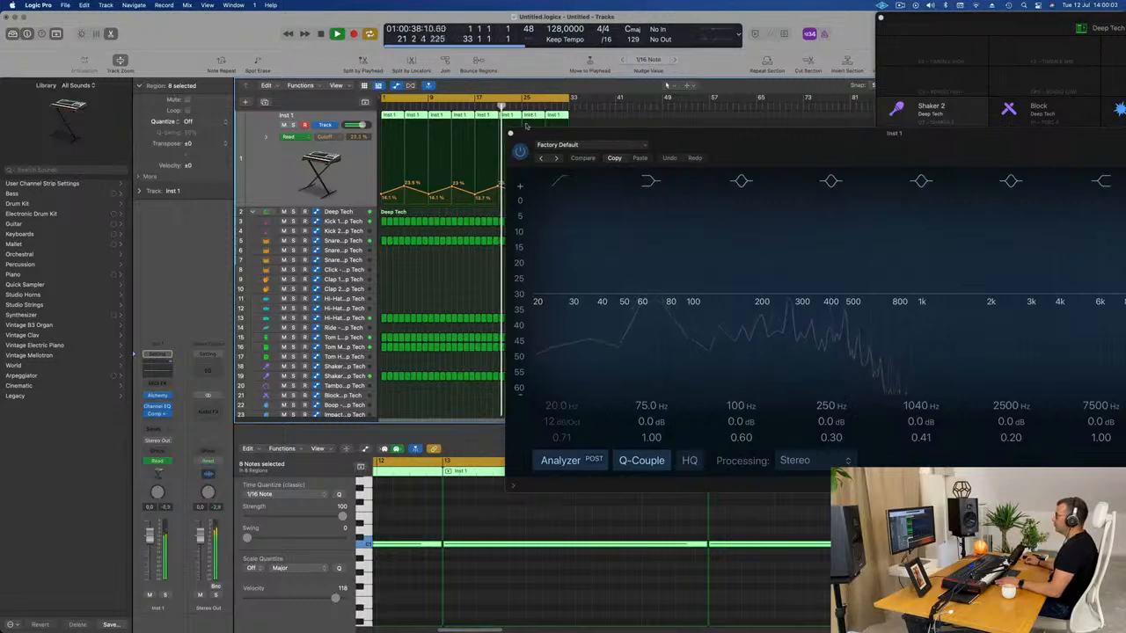
pyautogui.click(511, 135)
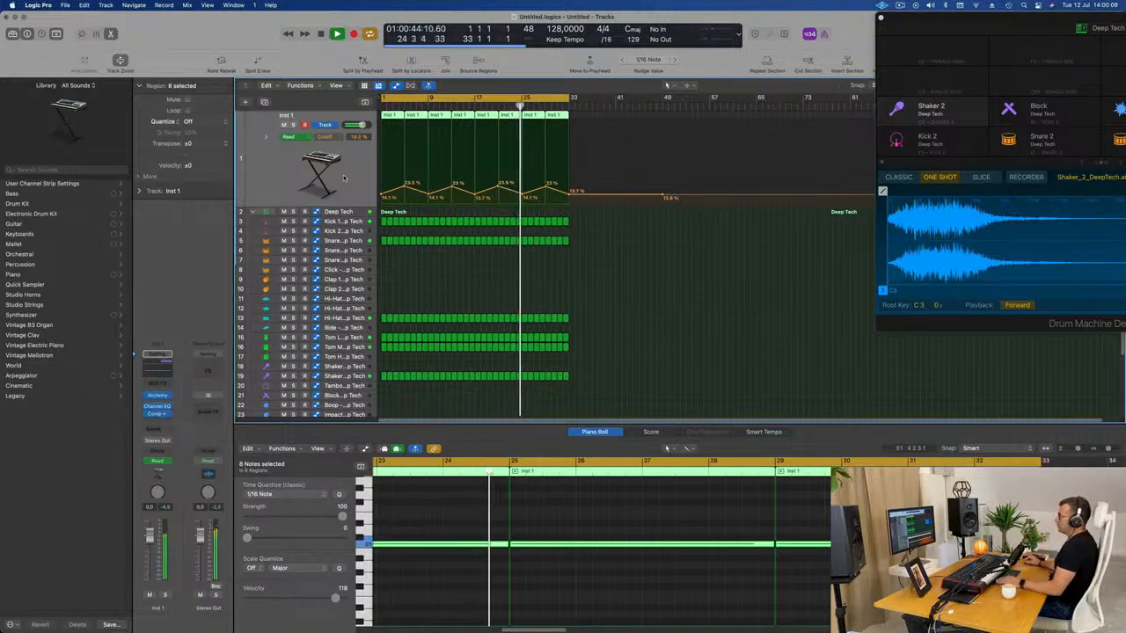
# Duplicate the Inst 1 track with its settings and copy its first region to the start of the new track
pyautogui.click(264, 102)
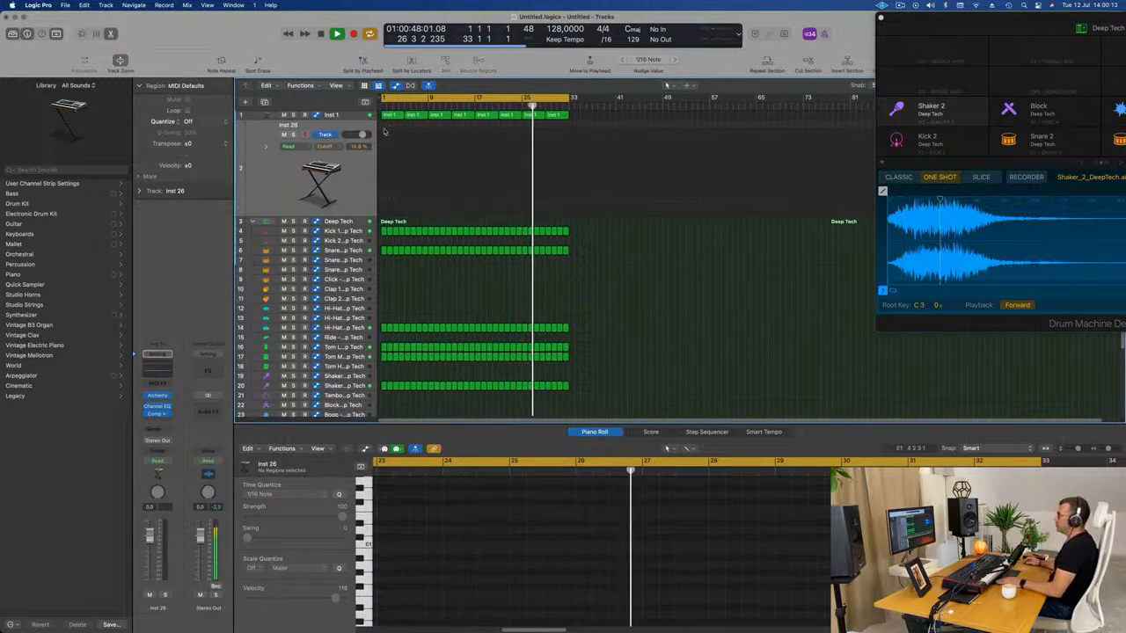
pyautogui.moveTo(396, 118); pyautogui.dragTo(395, 153)
pyautogui.press('space')
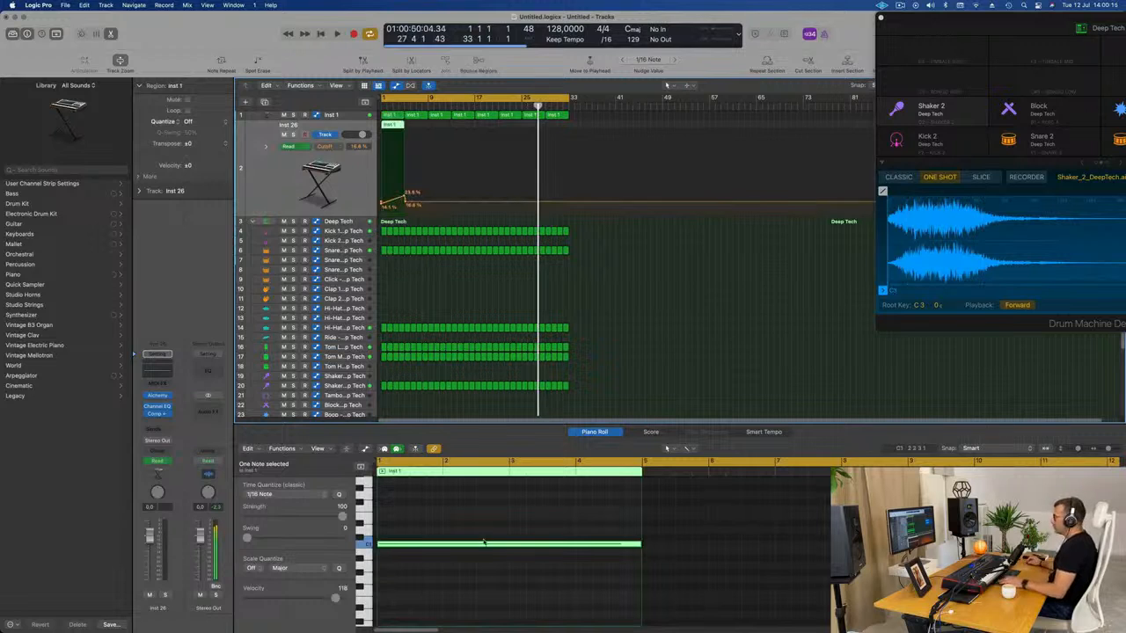
# Shorten the copied region's C1 note, duplicate it into four short notes within bar 1 and delete the new track's visible automation
pyautogui.moveTo(639, 546); pyautogui.dragTo(393, 560)
pyautogui.scroll(5, 402, 559)
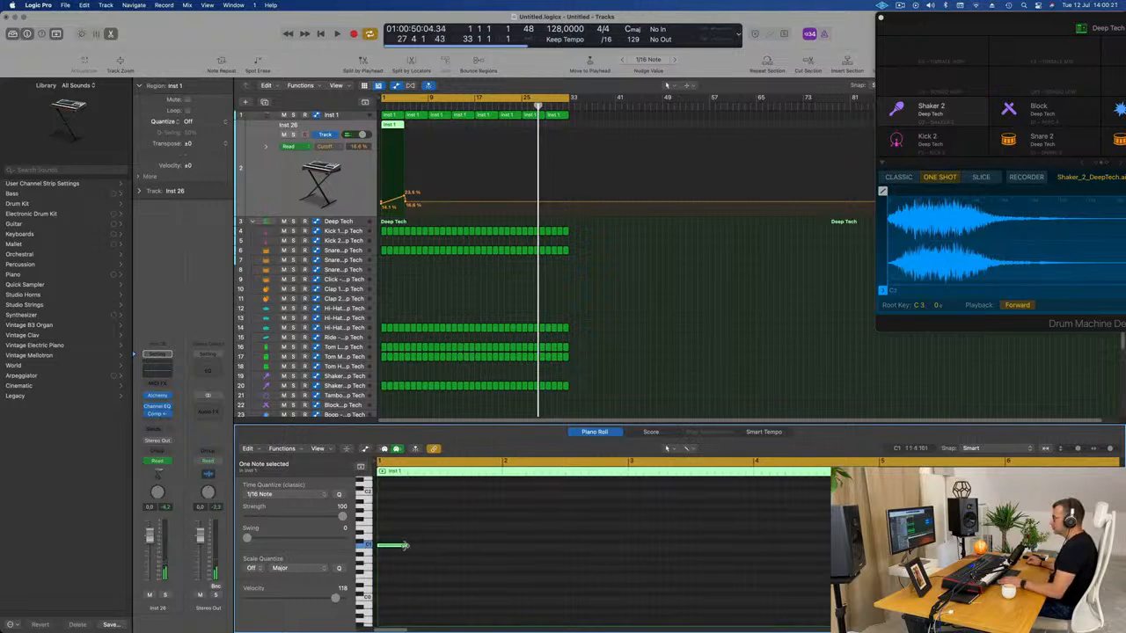
pyautogui.moveTo(406, 545); pyautogui.dragTo(446, 554)
pyautogui.press('ctrl+super+BackSpace')
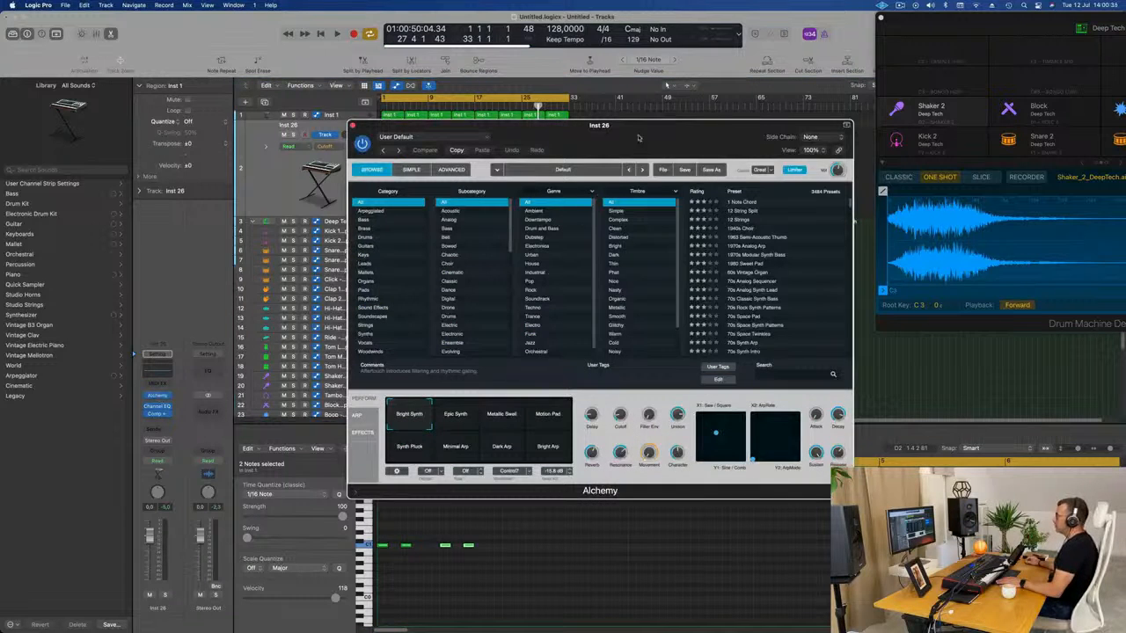
# Load the 70s Classic Synth Bass preset from Alchemy's Bass category on the duplicated track and play it back
pyautogui.moveTo(639, 138); pyautogui.dragTo(656, 160)
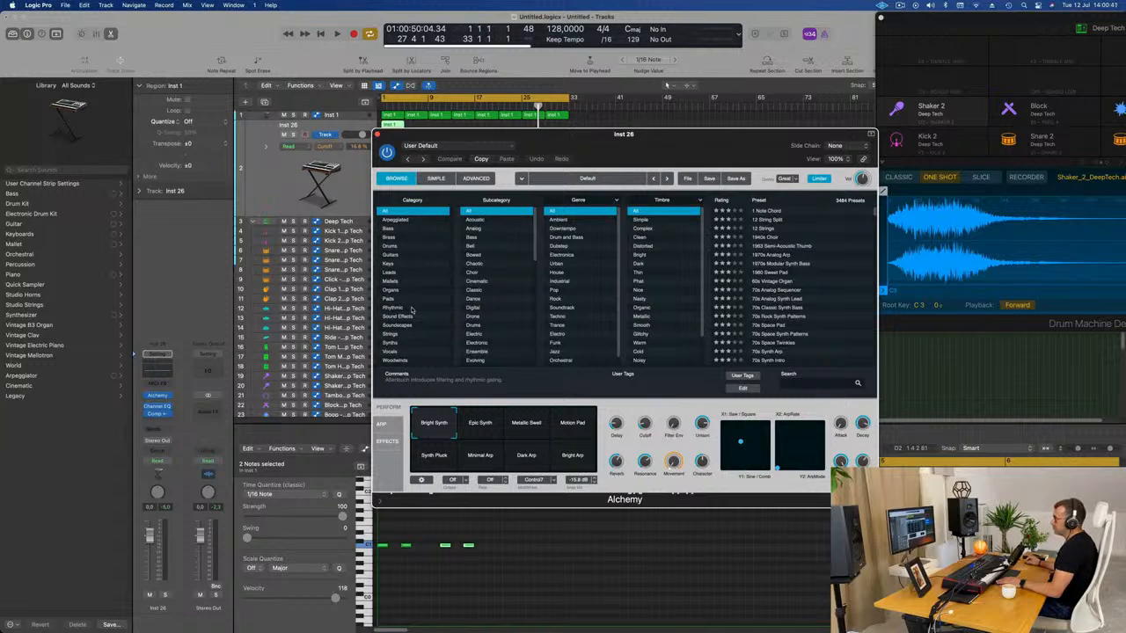
pyautogui.click(386, 229)
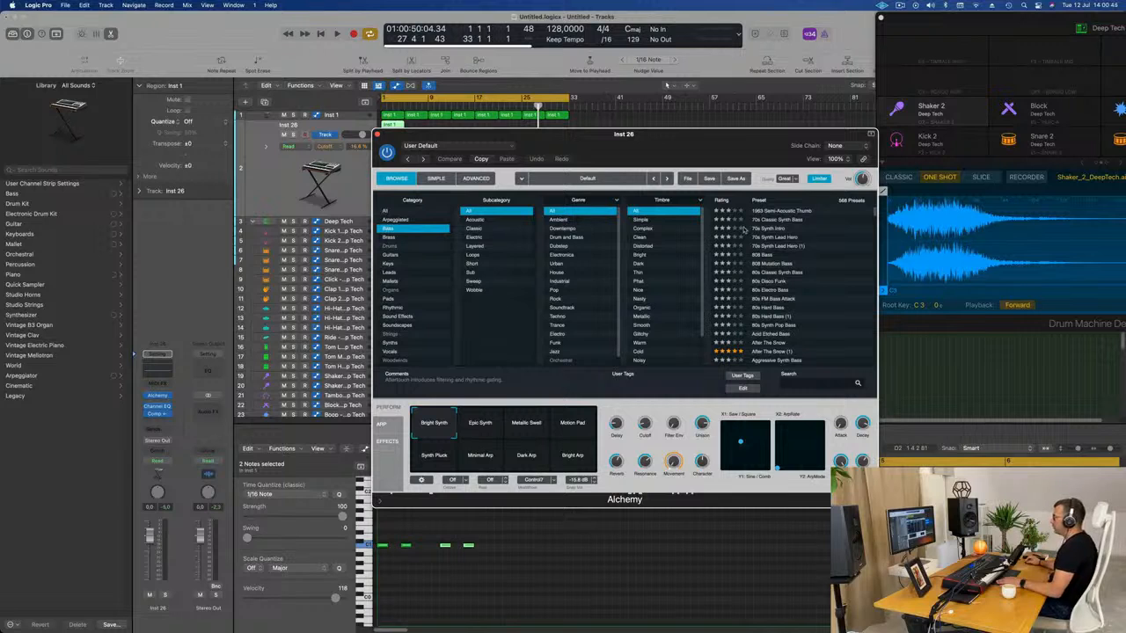
pyautogui.click(778, 219)
pyautogui.moveTo(654, 147); pyautogui.dragTo(761, 197)
pyautogui.press('space')
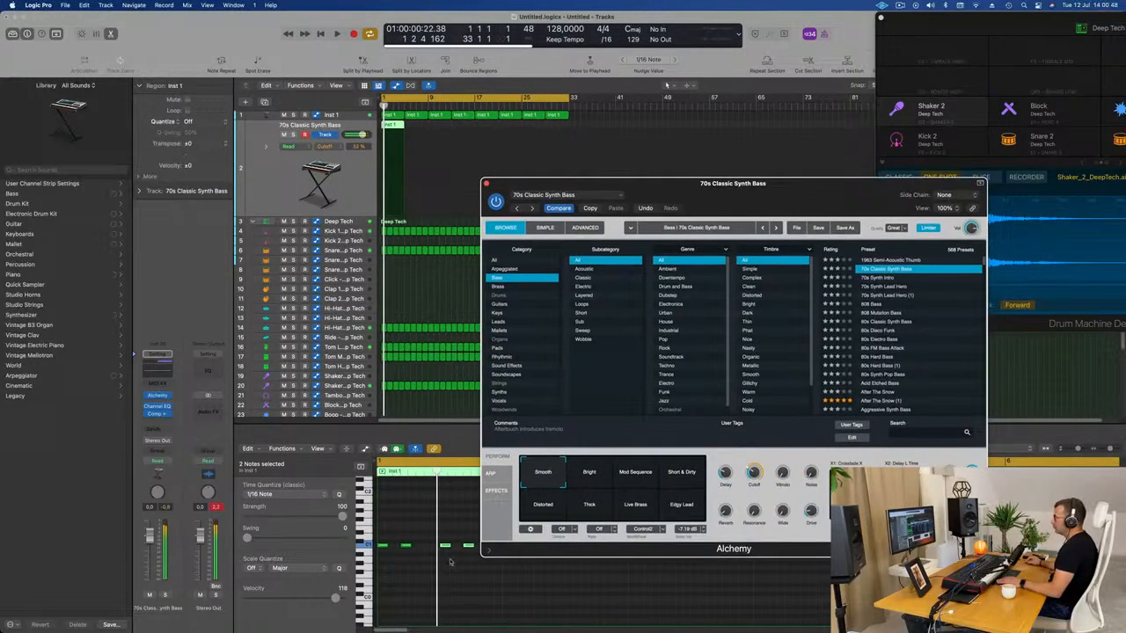
# Transpose the four notes in bar 1 of the bass region up one octave and audition them
pyautogui.click(401, 598)
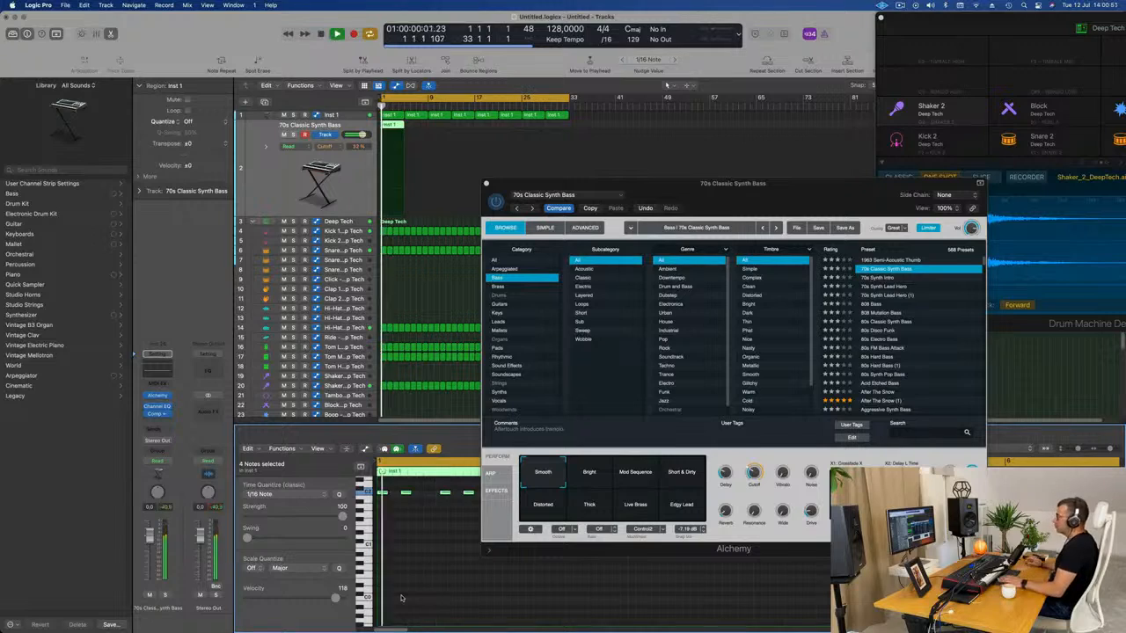
pyautogui.moveTo(722, 188); pyautogui.dragTo(935, 147)
pyautogui.scroll(2, 491, 553)
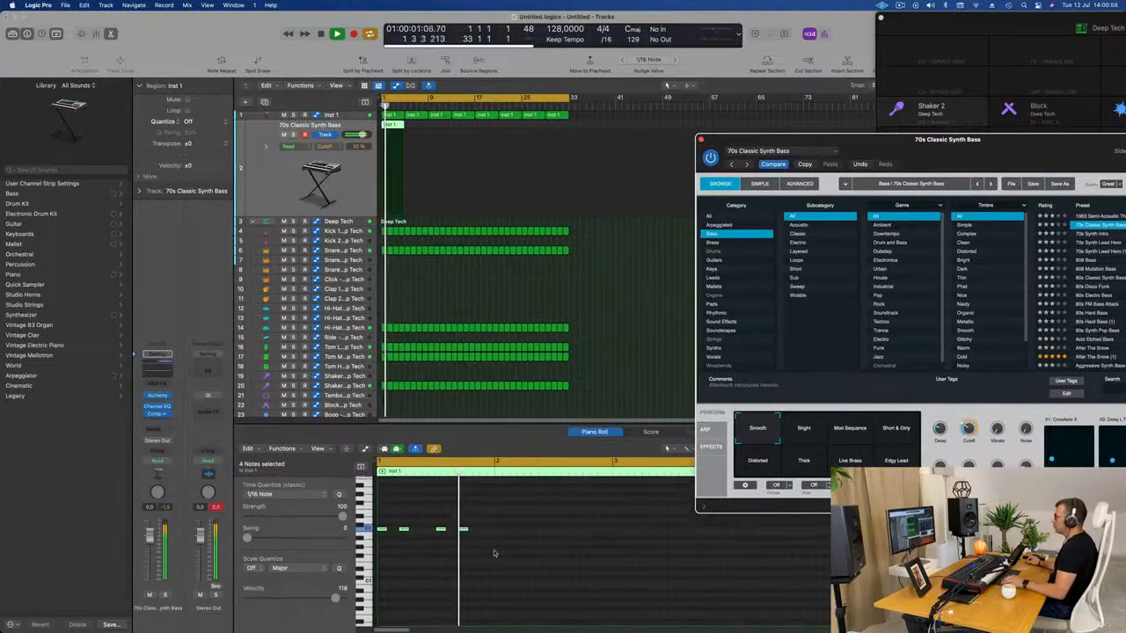
pyautogui.press('space')
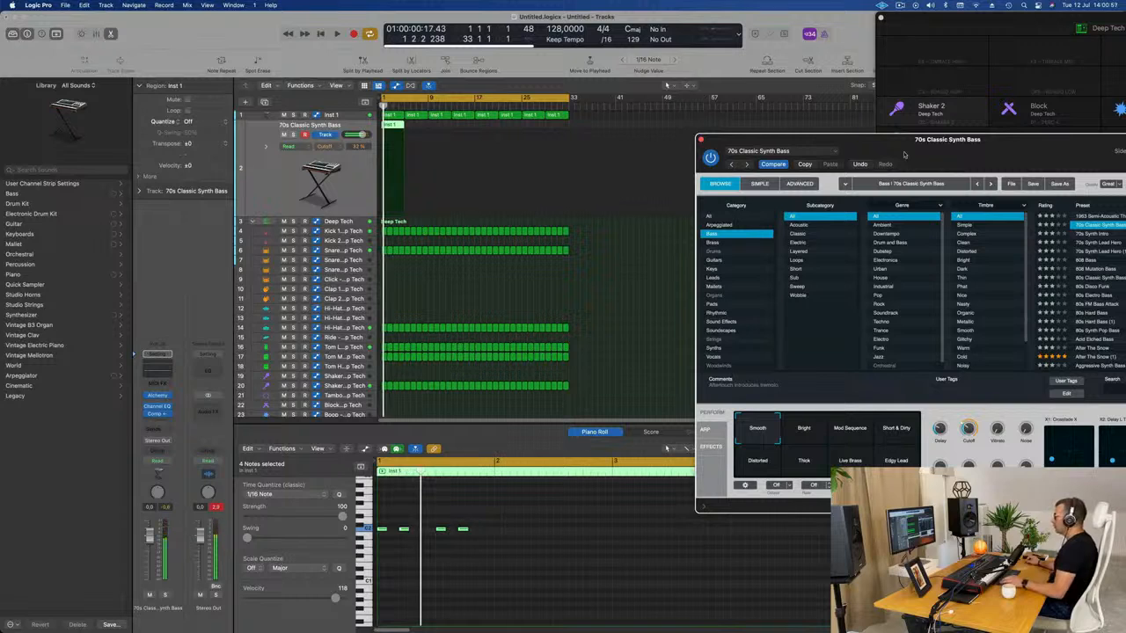
# Copy the four short notes from bar 1 to the start of bar 3 and play the region
pyautogui.moveTo(904, 155); pyautogui.dragTo(953, 150)
pyautogui.click(392, 532)
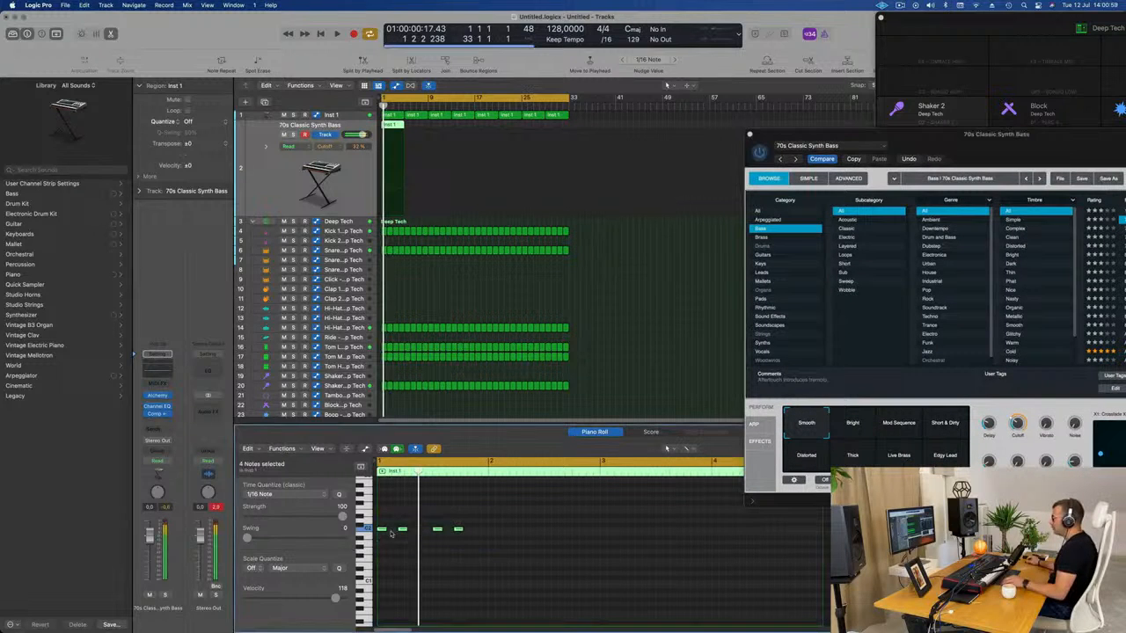
pyautogui.moveTo(390, 532); pyautogui.dragTo(611, 539)
pyautogui.press('space')
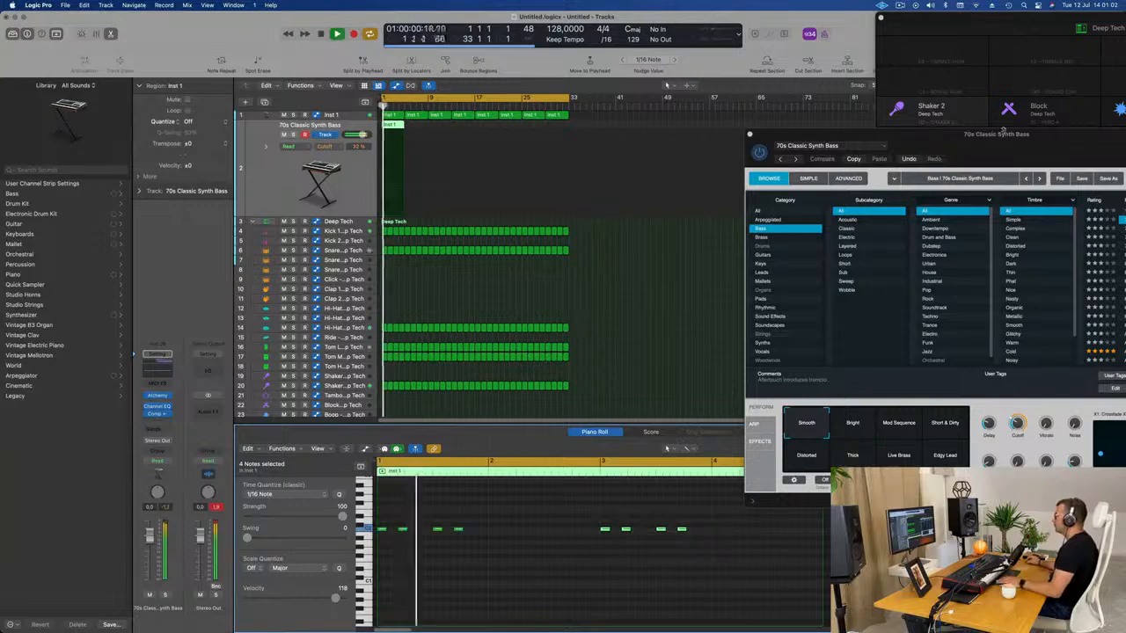
# Lower the volume of the 70s Classic Synth Bass track during playback
pyautogui.moveTo(995, 141); pyautogui.dragTo(677, 215)
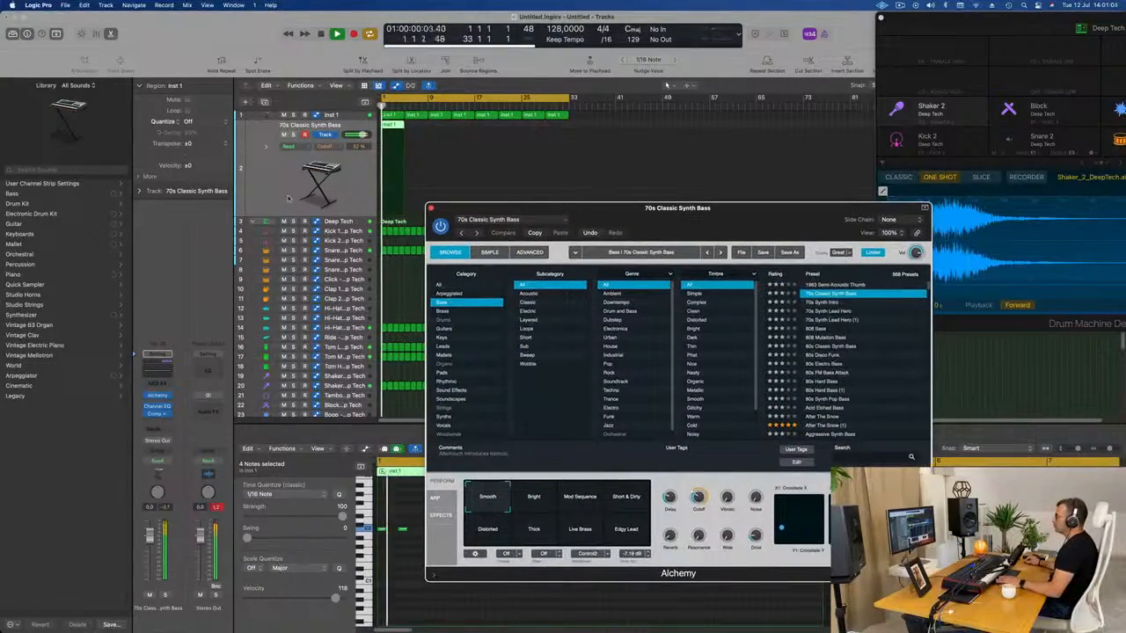
pyautogui.moveTo(363, 135); pyautogui.dragTo(354, 134)
pyautogui.press('Return')
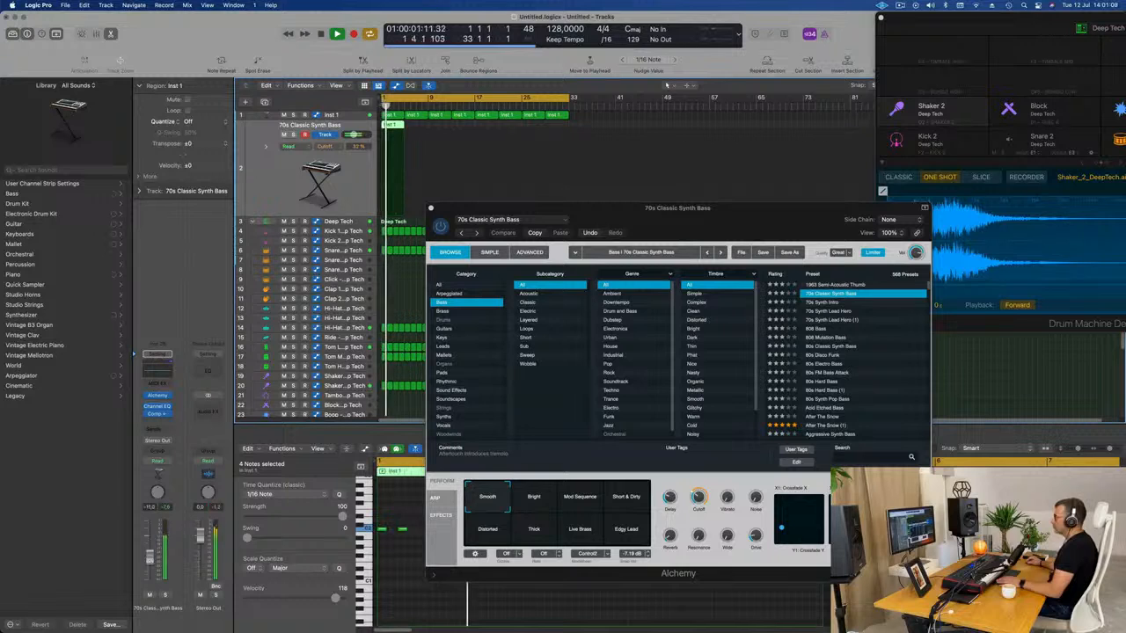
# Audition Alchemy's Bright and Mod Sequence snapshots, choose Short & Dirty and fine-tune the bass track's level
pyautogui.click(532, 501)
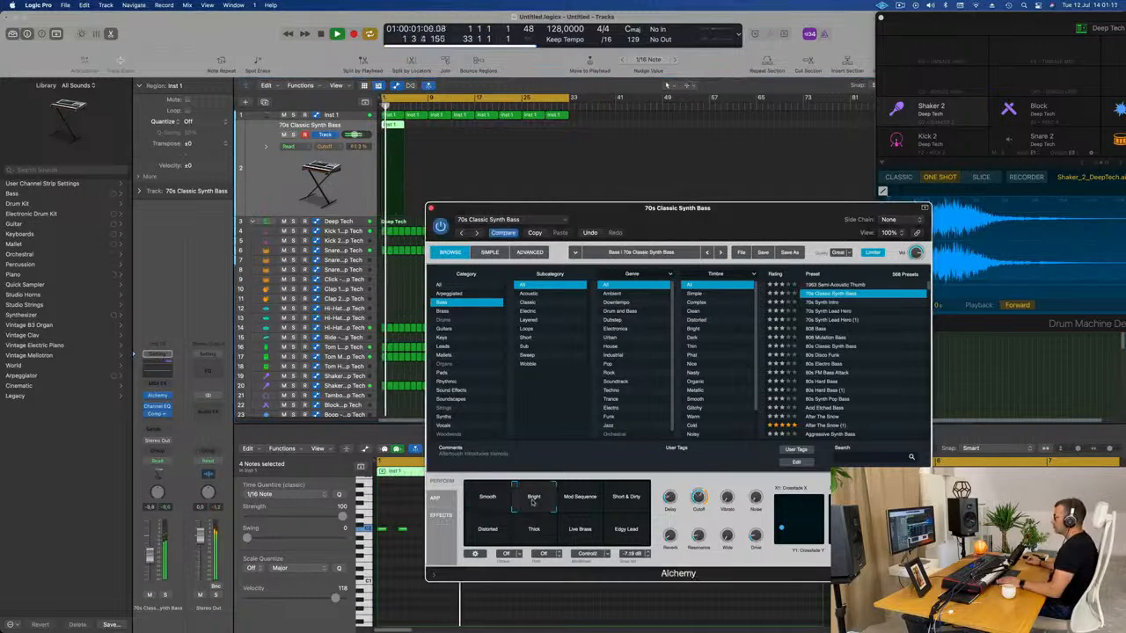
pyautogui.click(579, 497)
pyautogui.click(623, 499)
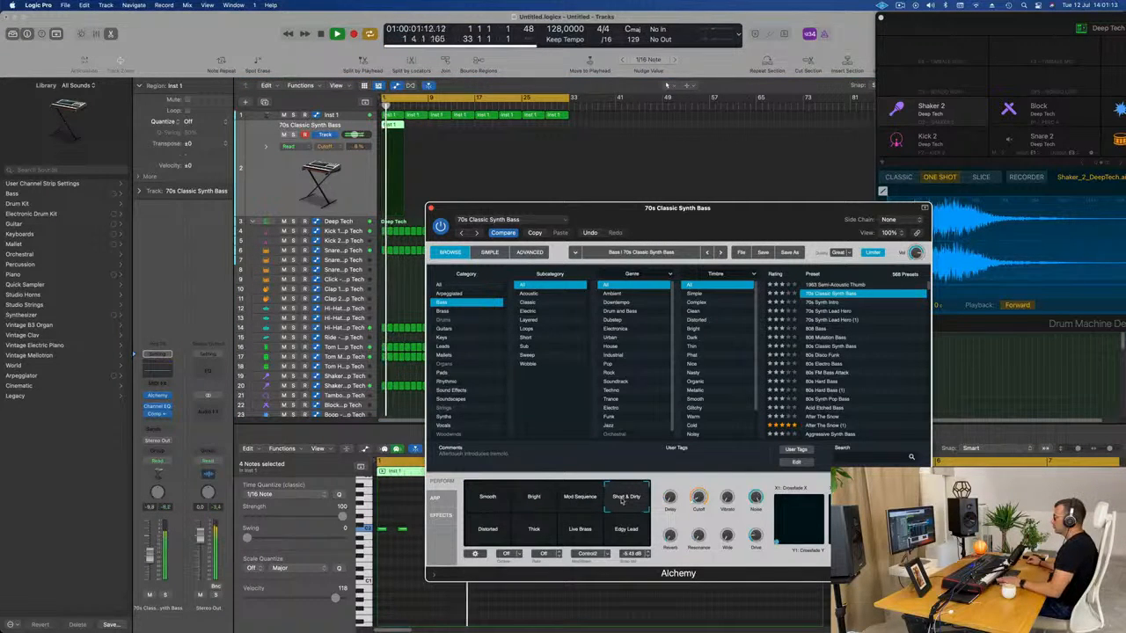
pyautogui.moveTo(149, 559); pyautogui.dragTo(149, 560)
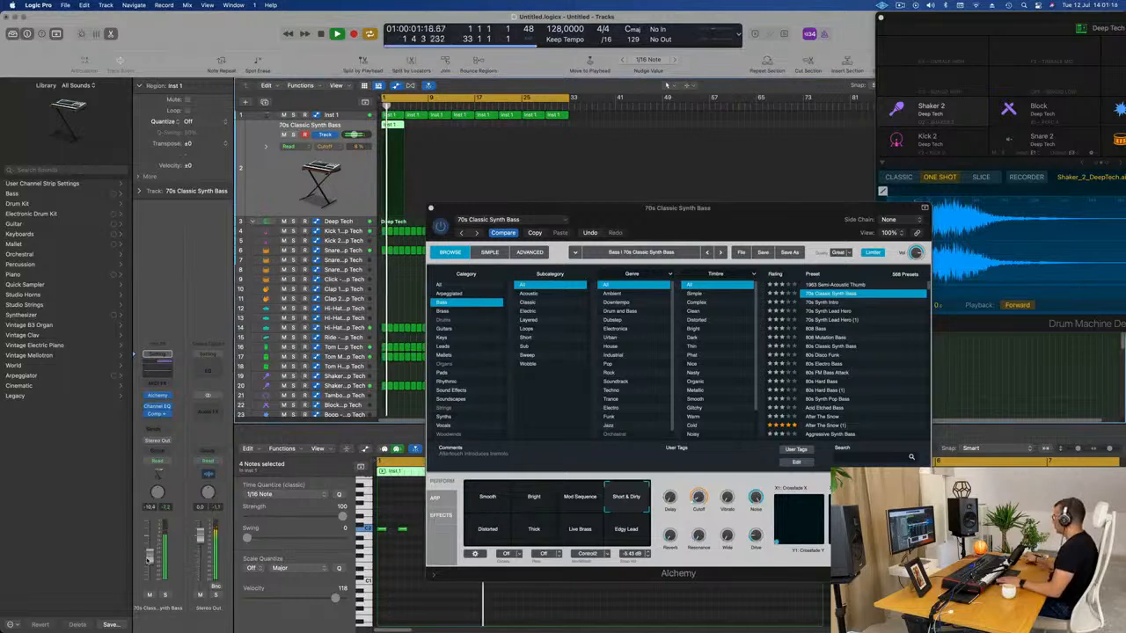
pyautogui.press('space')
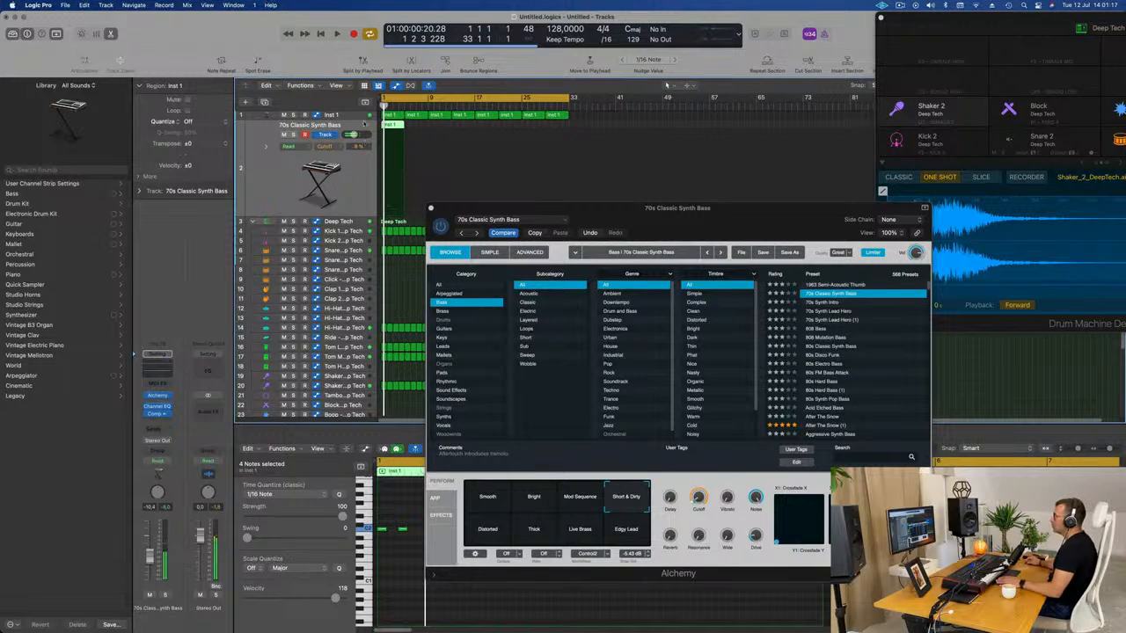
# Lower the Inst 1 track's volume to about -3.8 dB, then reselect the bass track and check the balance
pyautogui.click(347, 115)
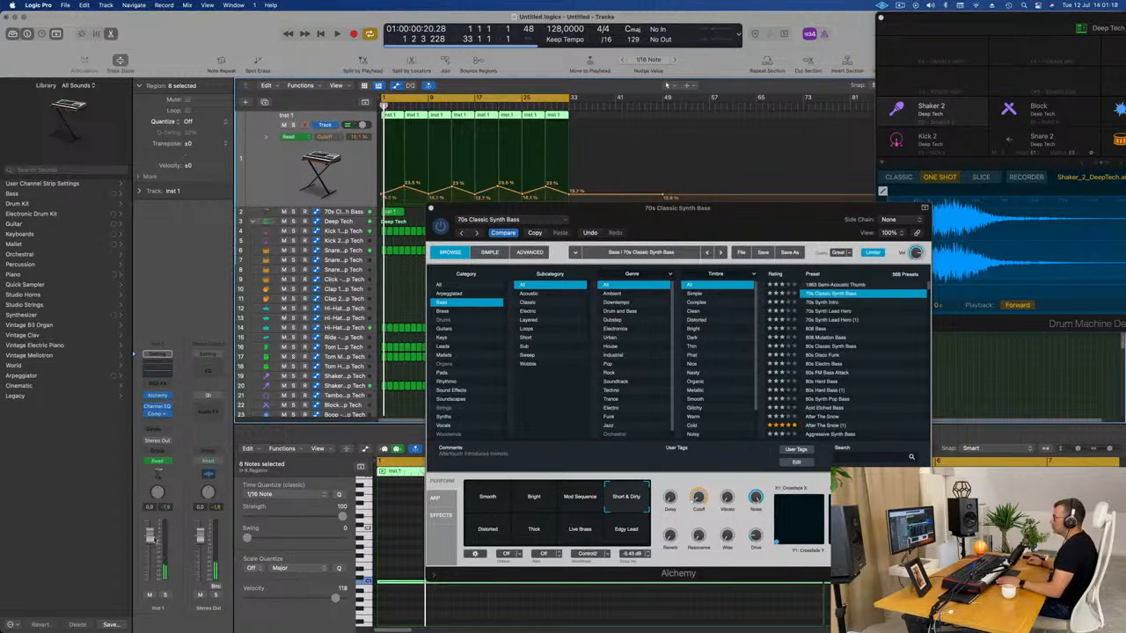
pyautogui.press('space')
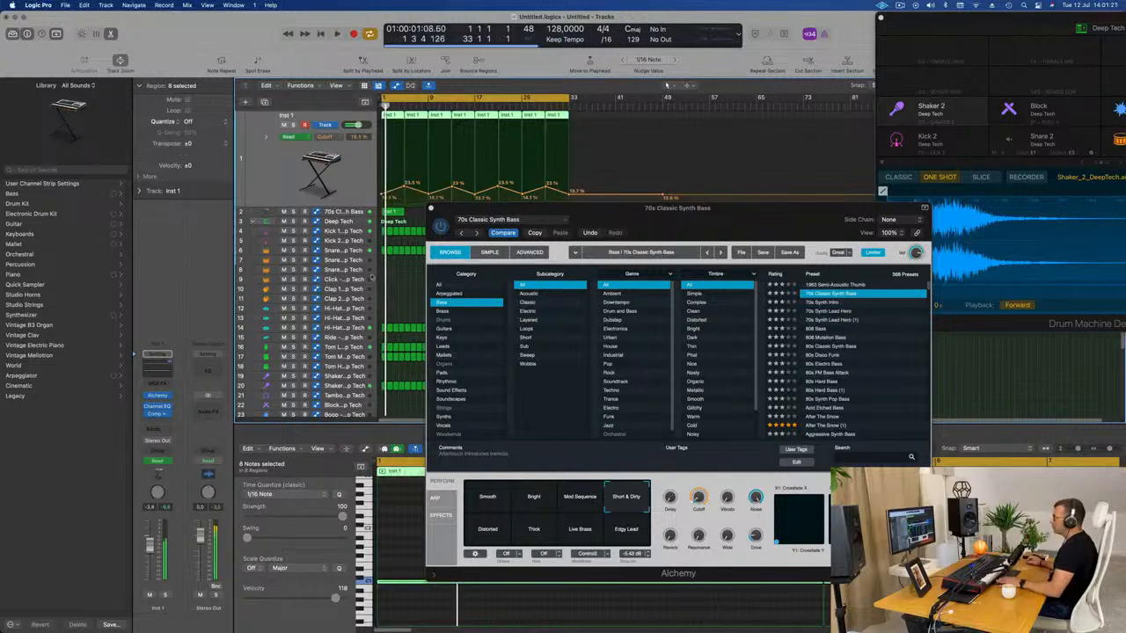
pyautogui.press('space')
pyautogui.moveTo(353, 208); pyautogui.dragTo(354, 201)
pyautogui.click(355, 204)
pyautogui.press('space')
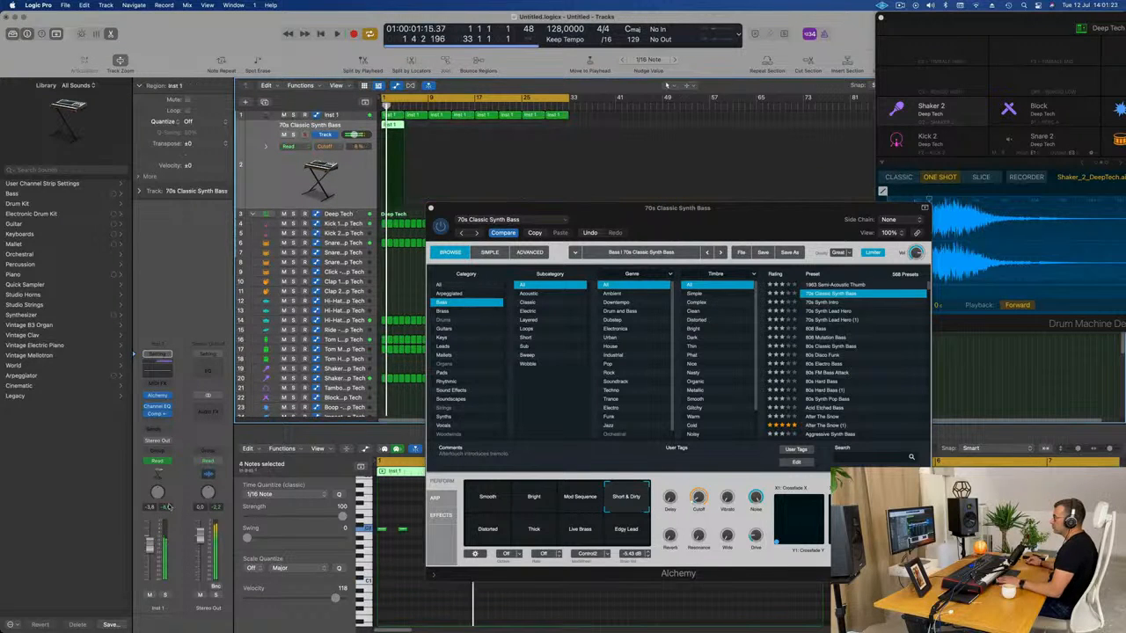
pyautogui.press('space')
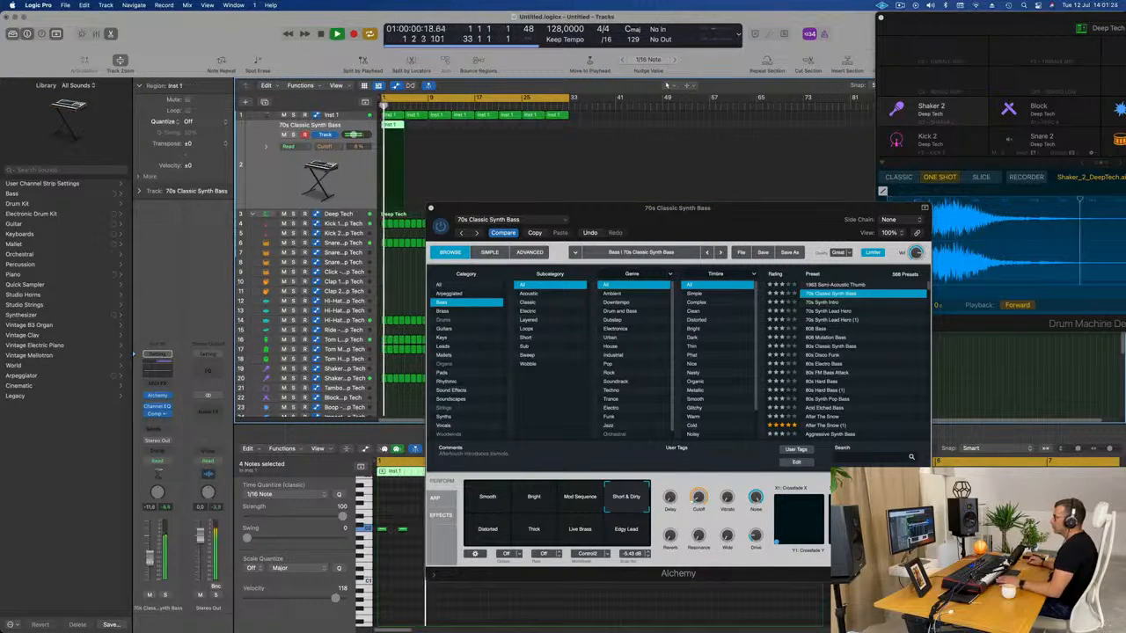
# Repeat the bass region seven times so that the part fills the cycle up to bar 33
pyautogui.moveTo(699, 220); pyautogui.dragTo(829, 194)
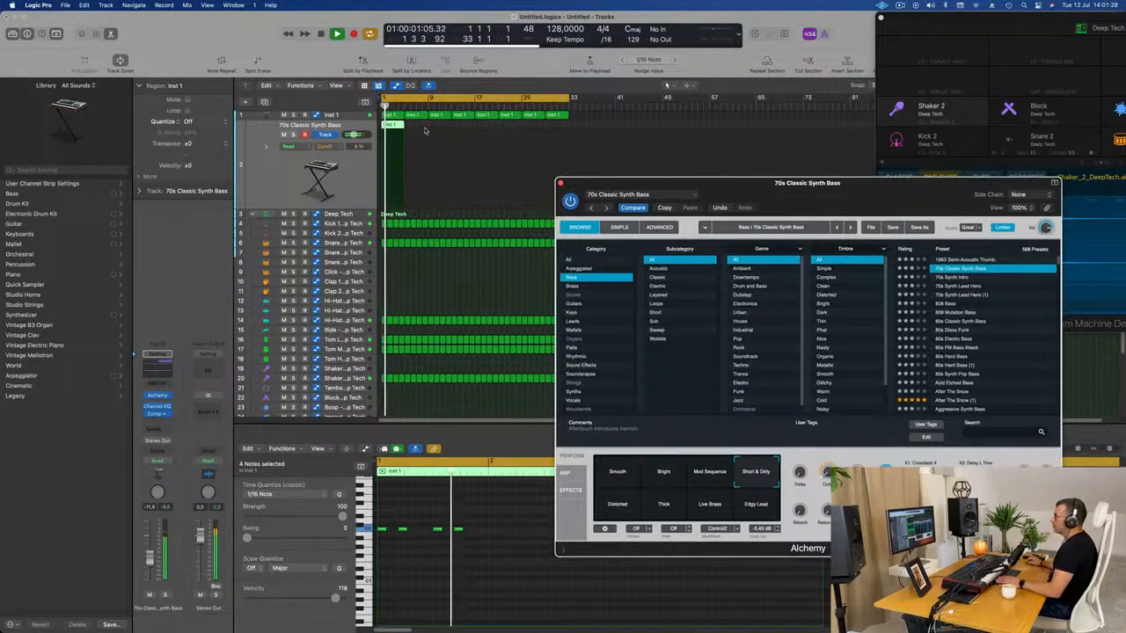
pyautogui.click(395, 133)
pyautogui.press('super+r')
pyautogui.press('super+r')
pyautogui.press('super+r')
pyautogui.press('super+r')
pyautogui.press('super+r')
pyautogui.press('super+r')
pyautogui.press('super+r')
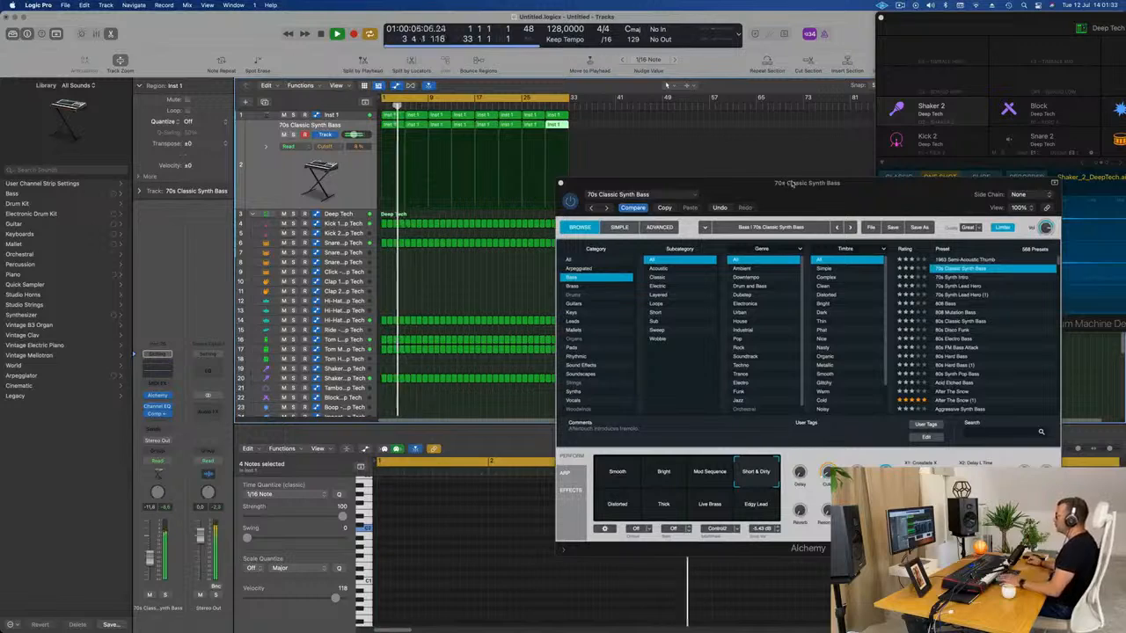
# Add a send to Bus 5 on the 70s Classic Synth Bass track
pyautogui.moveTo(793, 184); pyautogui.dragTo(638, 192)
pyautogui.click(340, 171)
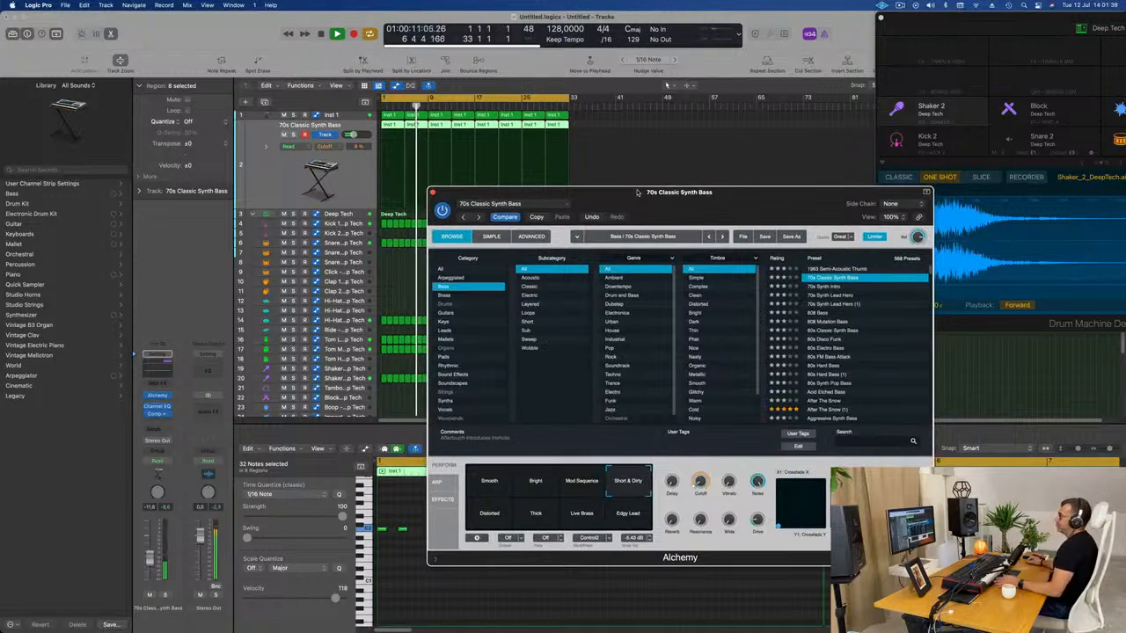
pyautogui.click(340, 172)
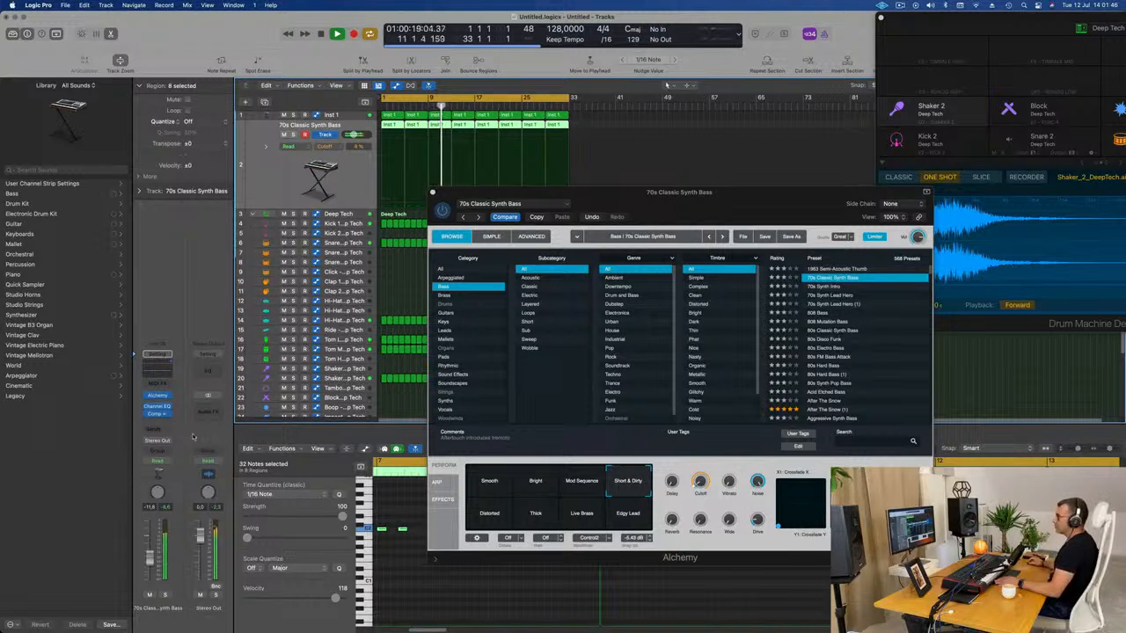
pyautogui.click(151, 431)
pyautogui.moveTo(159, 444)
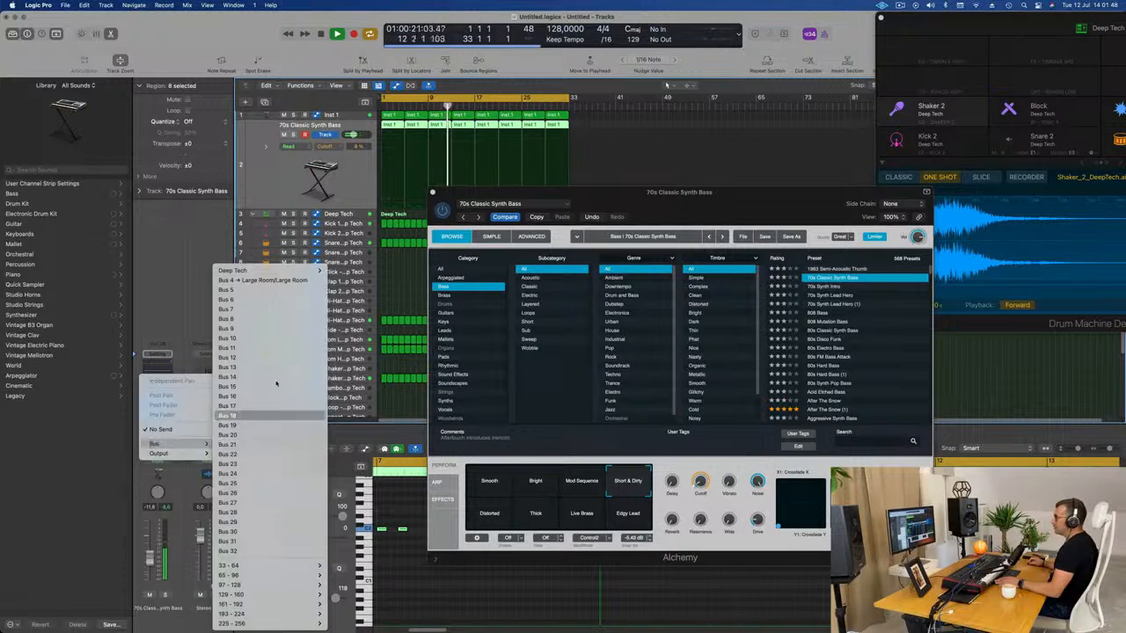
pyautogui.click(261, 291)
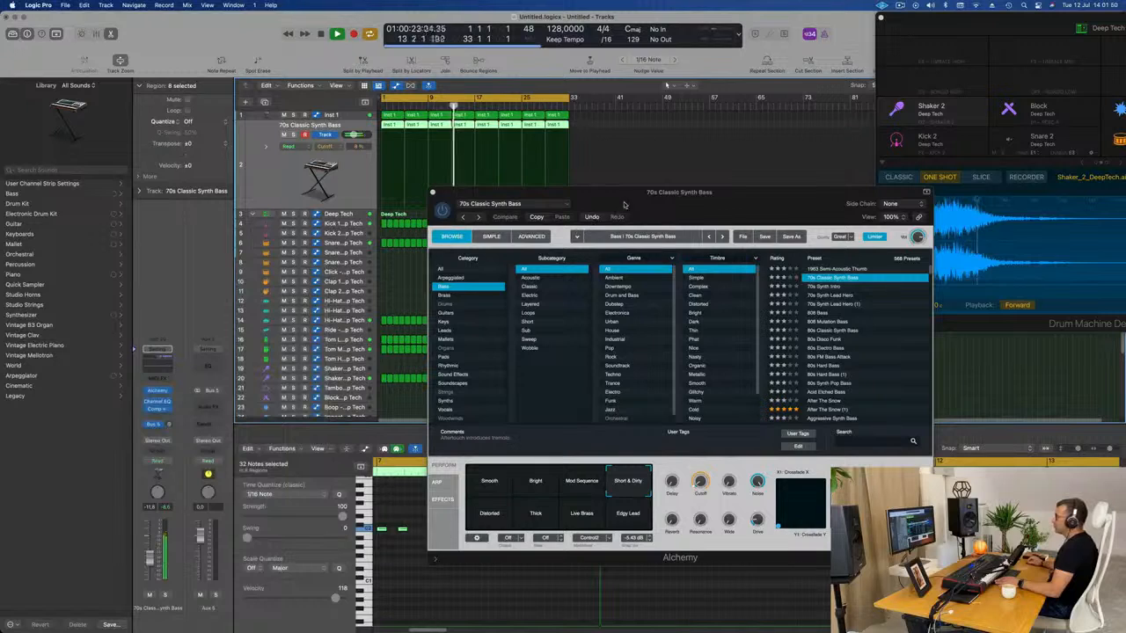
pyautogui.moveTo(624, 205); pyautogui.dragTo(821, 203)
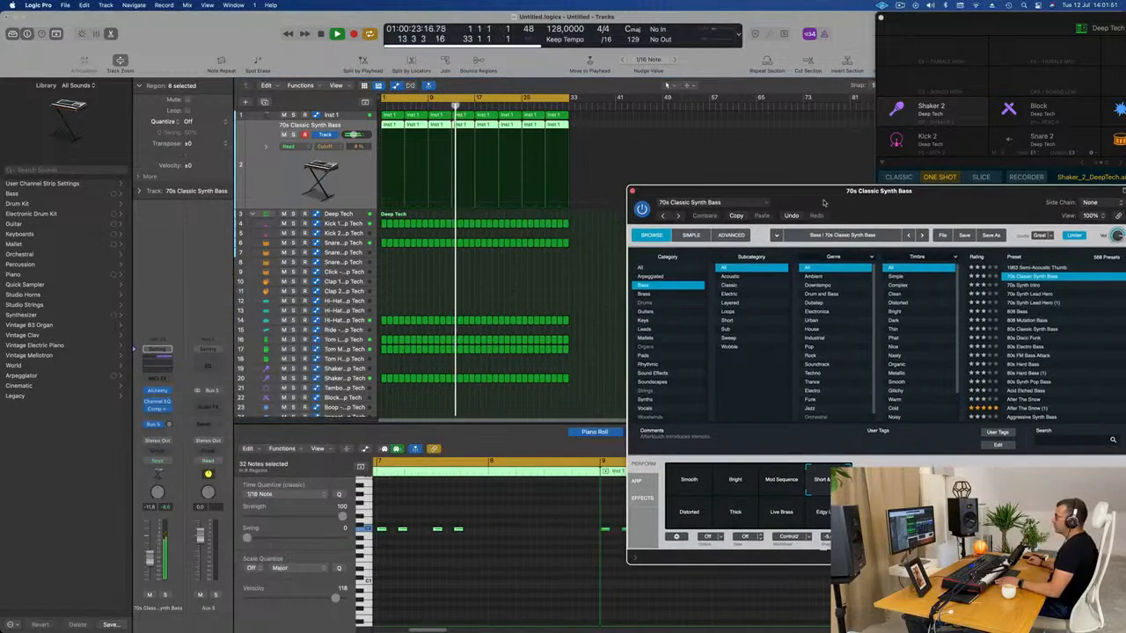
# Insert a Tape Delay on Aux 5 and raise the bass track's Bus 5 send level
pyautogui.click(211, 405)
pyautogui.moveTo(231, 497)
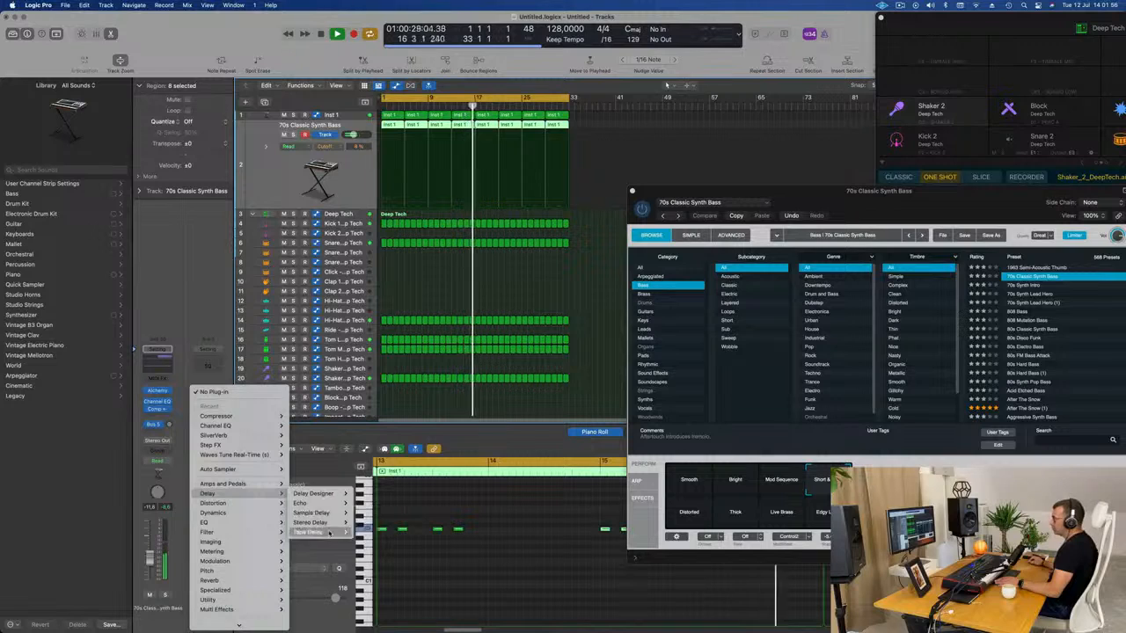
pyautogui.click(329, 533)
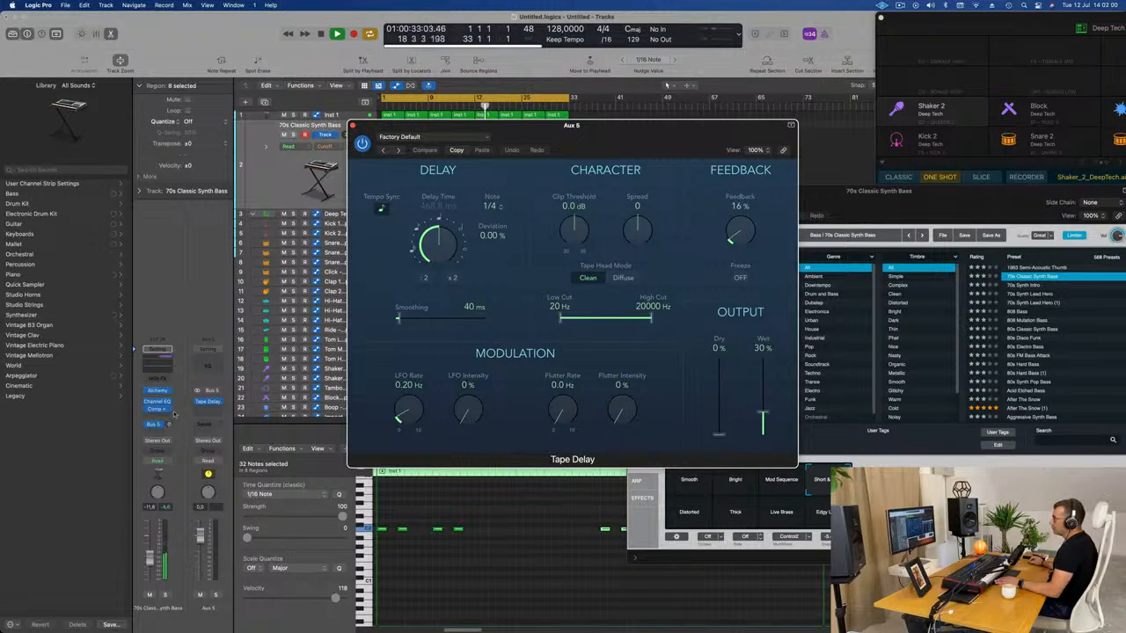
pyautogui.moveTo(168, 424); pyautogui.dragTo(169, 426)
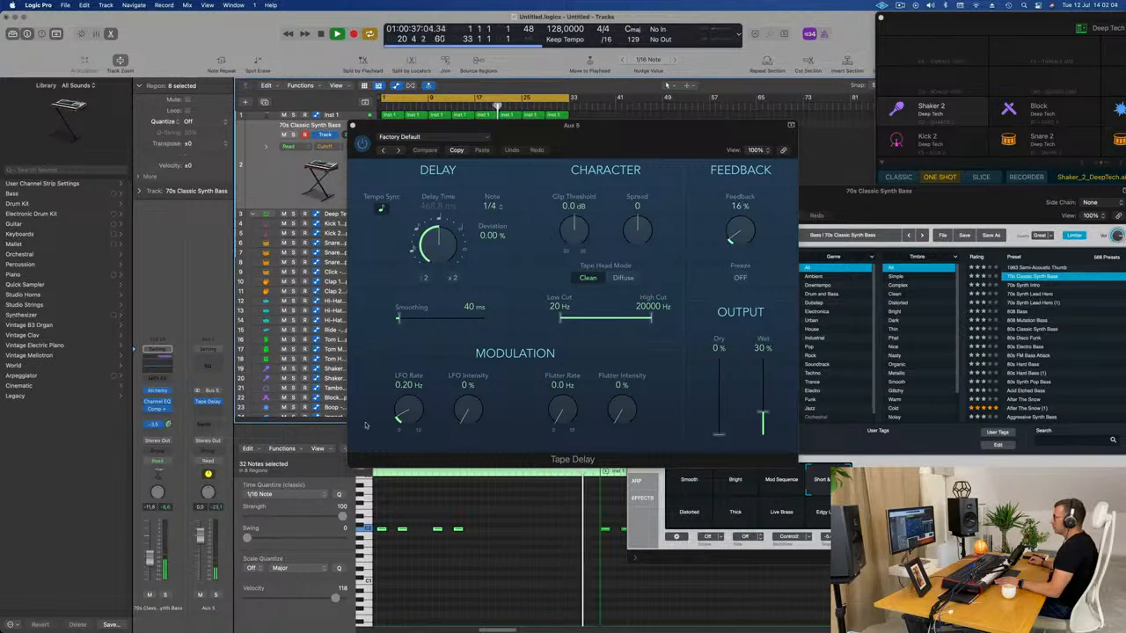
# Browse the Tape Delay presets, load 1/16 Note Slap and set the wet output to 100%
pyautogui.moveTo(764, 413); pyautogui.dragTo(749, 294)
pyautogui.moveTo(620, 141); pyautogui.dragTo(709, 179)
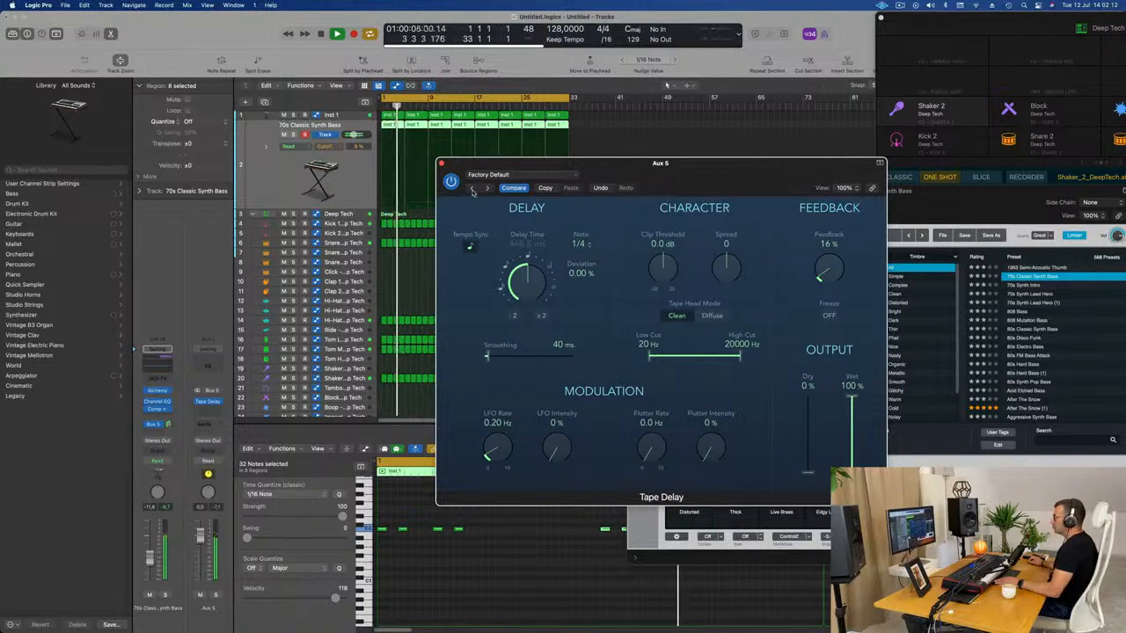
pyautogui.click(473, 190)
pyautogui.moveTo(573, 204); pyautogui.dragTo(562, 206)
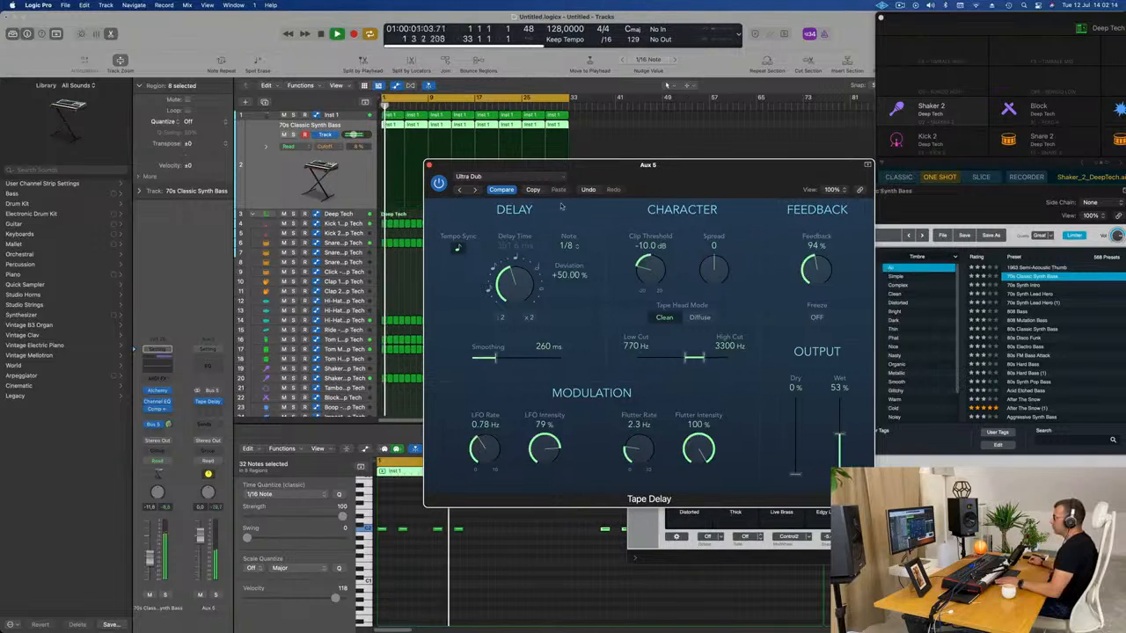
pyautogui.click(460, 191)
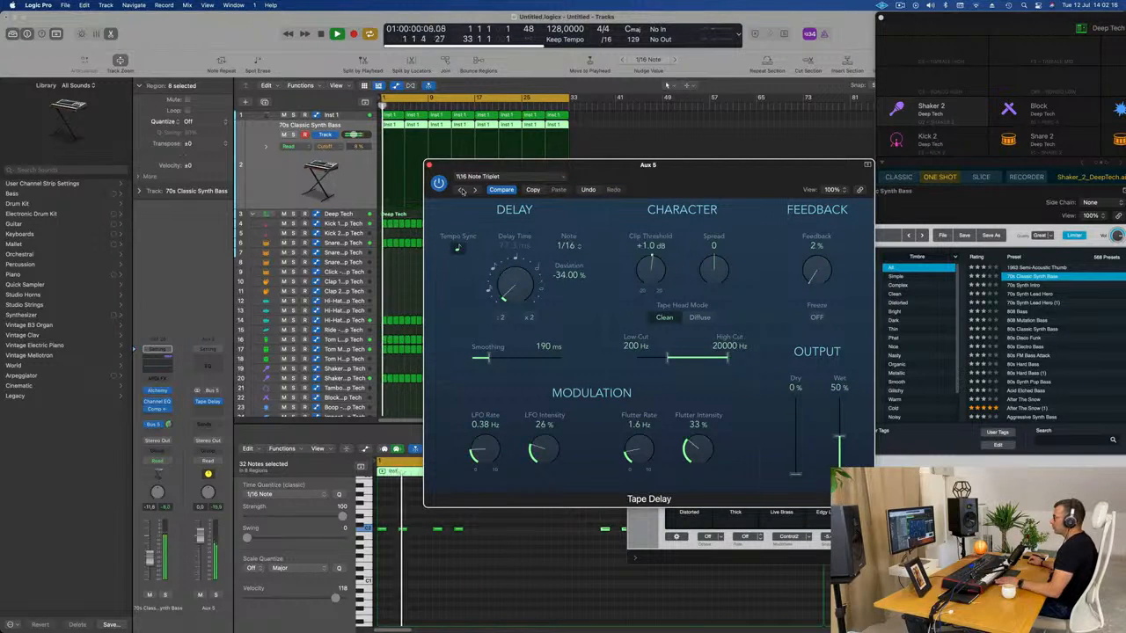
pyautogui.click(461, 191)
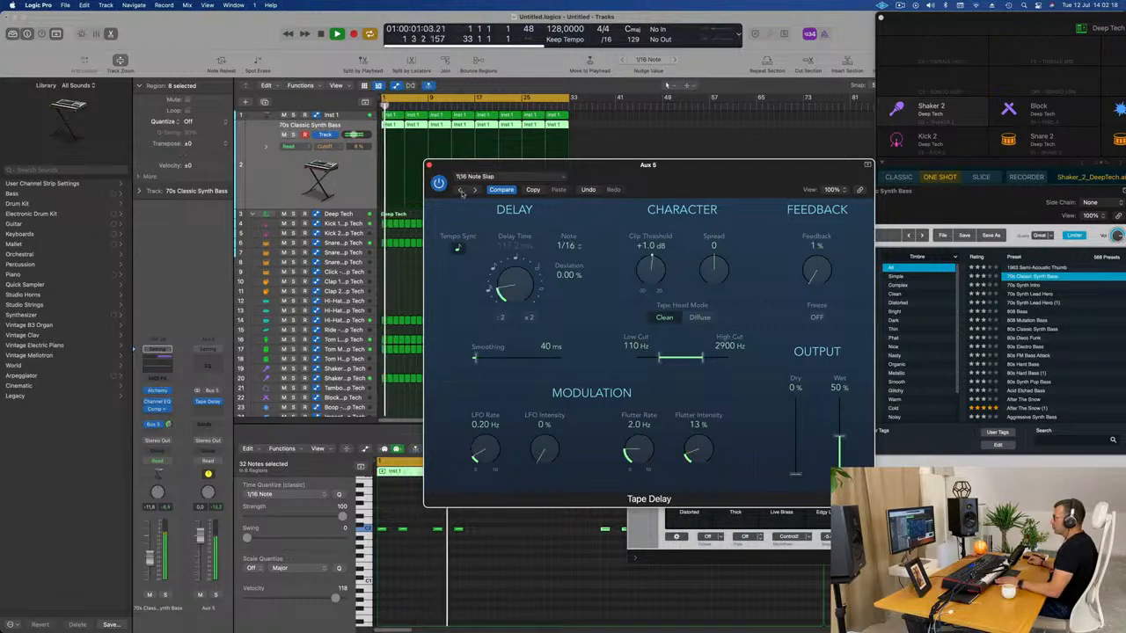
pyautogui.moveTo(839, 436); pyautogui.dragTo(833, 345)
# Raise the Tape Delay's feedback to 69% while playing the groove from the start
pyautogui.press('Return')
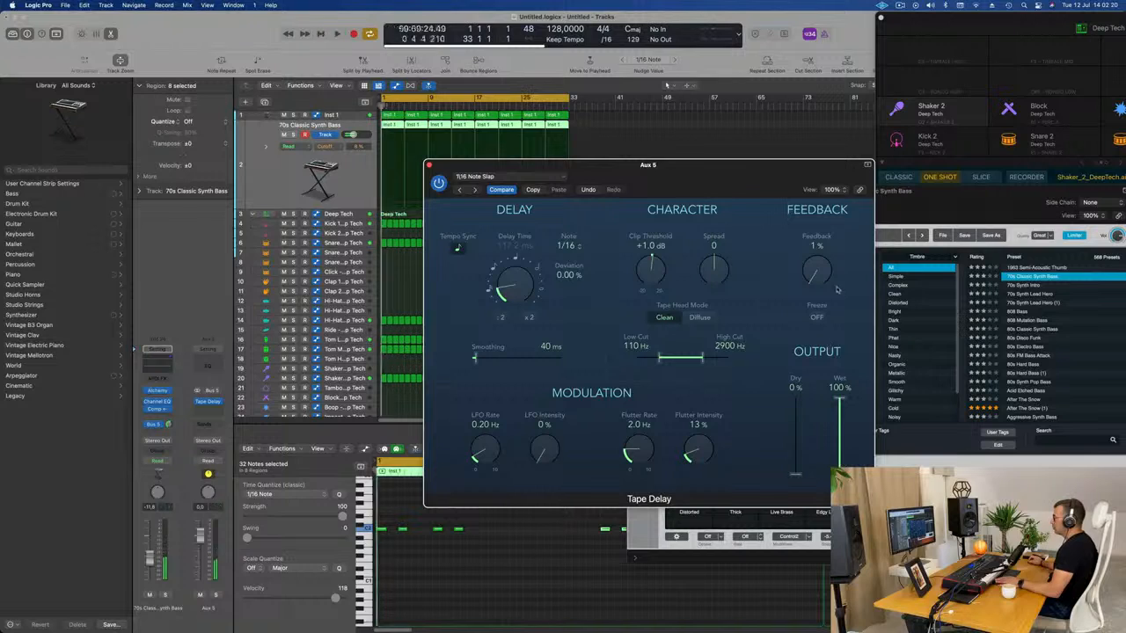
pyautogui.press('space')
pyautogui.moveTo(820, 274); pyautogui.dragTo(823, 230)
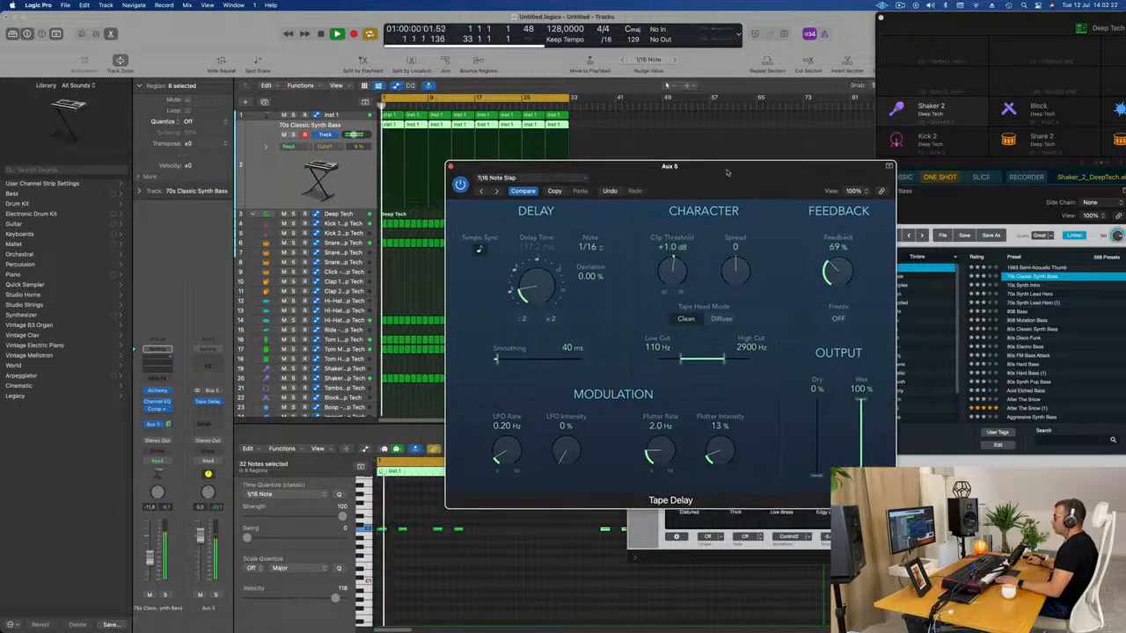
pyautogui.moveTo(757, 167); pyautogui.dragTo(762, 168)
pyautogui.press('space')
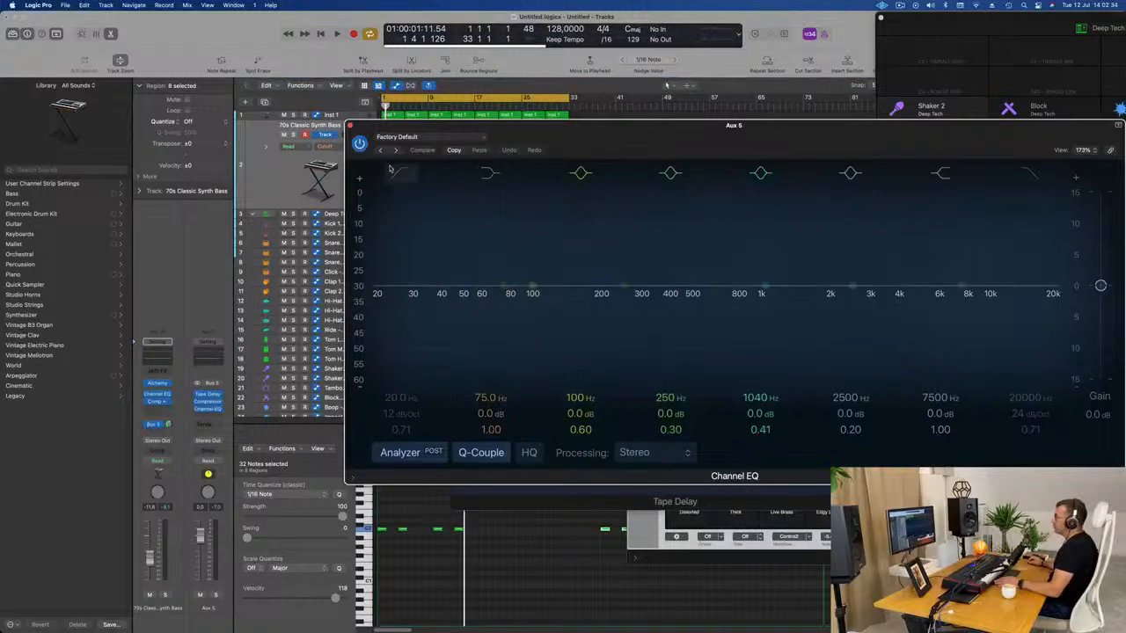
# Cut the low end of the delay return on Aux 5 with the Channel EQ's low-cut filter at 428 Hz and play the groove
pyautogui.moveTo(402, 239); pyautogui.dragTo(660, 251)
pyautogui.moveTo(623, 295); pyautogui.dragTo(685, 291)
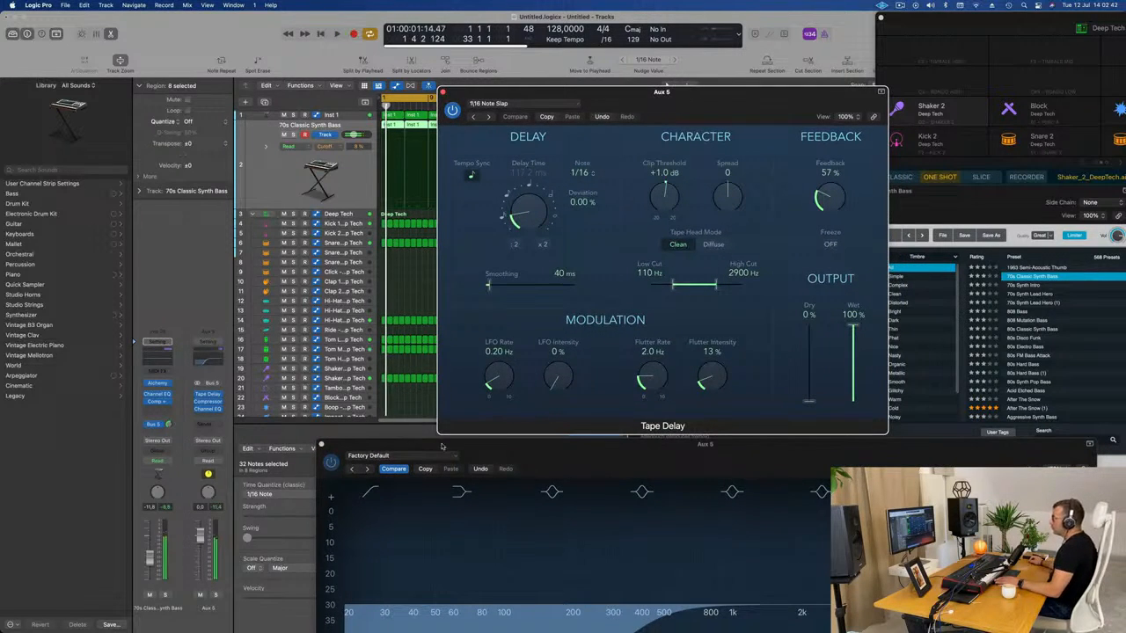
pyautogui.moveTo(441, 446); pyautogui.dragTo(388, 319)
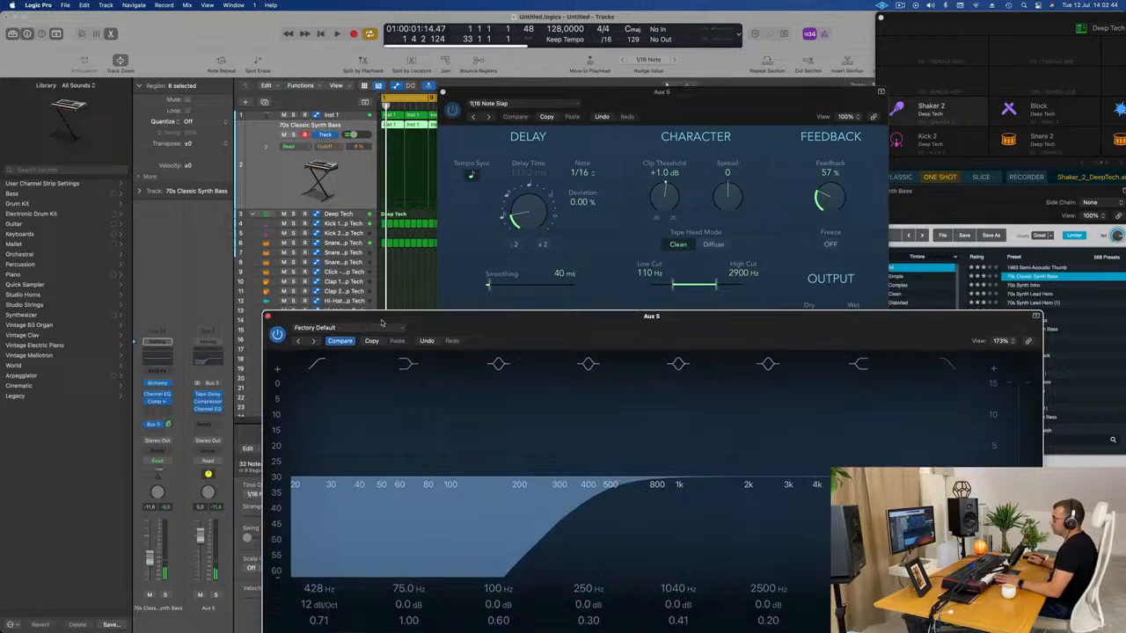
pyautogui.press('space')
pyautogui.moveTo(394, 317); pyautogui.dragTo(401, 381)
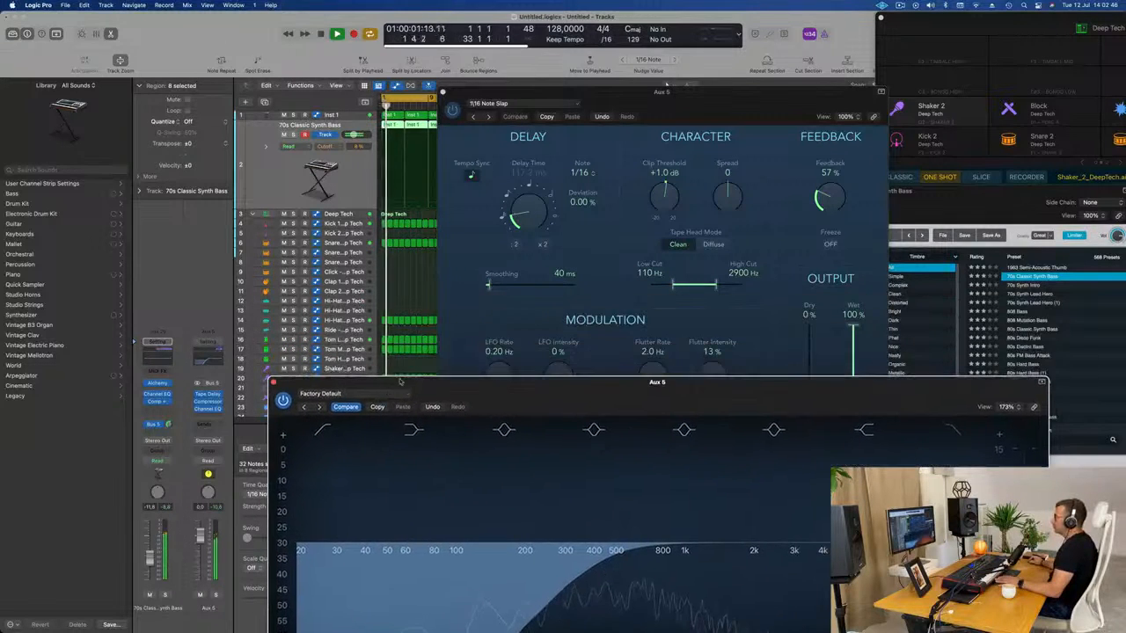
# Set the Tape Delay's feedback to 72%, spread to 40 and high cut to 20000 Hz, and close its window
pyautogui.moveTo(695, 96); pyautogui.dragTo(620, 86)
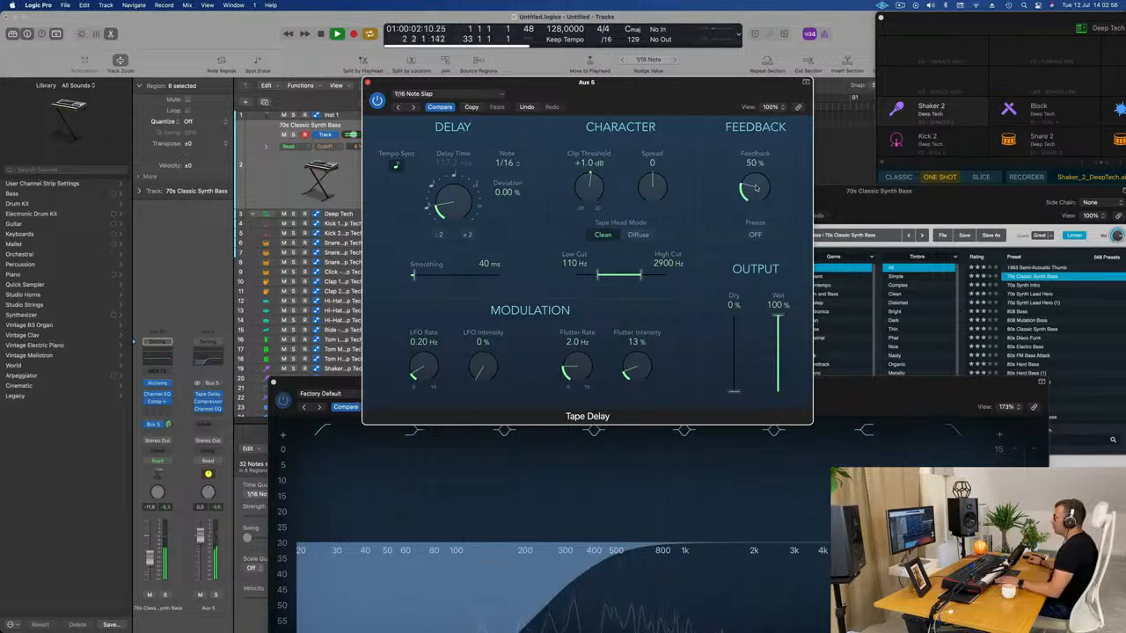
pyautogui.moveTo(668, 94); pyautogui.dragTo(844, 86)
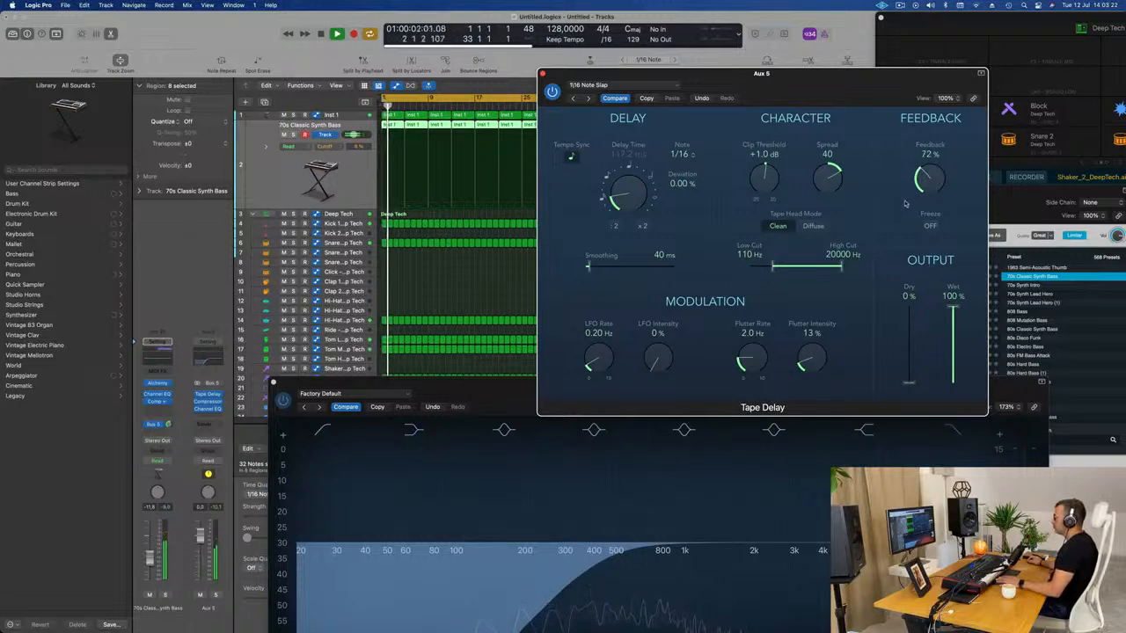
pyautogui.moveTo(812, 88); pyautogui.dragTo(758, 125)
pyautogui.press('space')
pyautogui.click(475, 113)
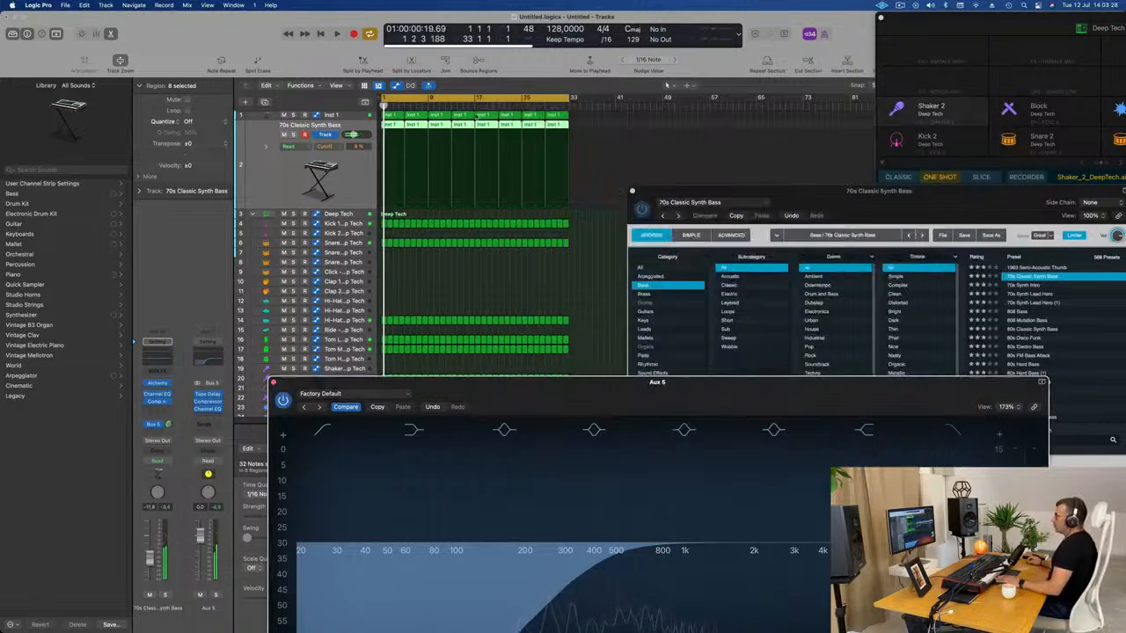
# Lower the 70s Classic Synth Bass volume to about -13.2 dB during playback and close the Channel EQ window
pyautogui.click(351, 181)
pyautogui.press('space')
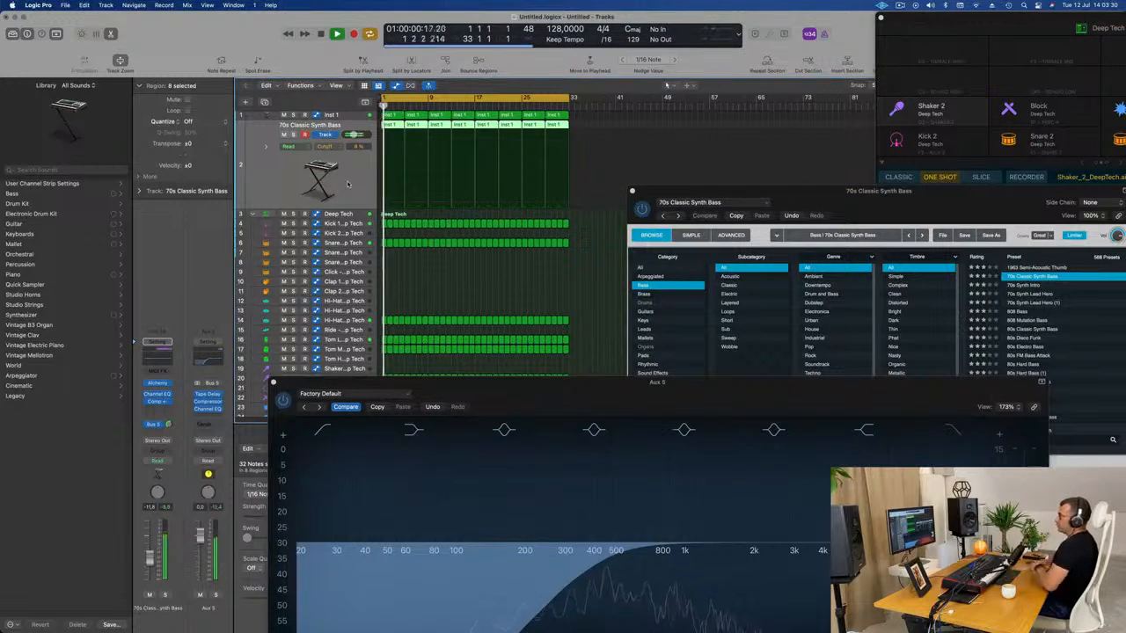
pyautogui.moveTo(528, 382); pyautogui.dragTo(552, 236)
pyautogui.click(352, 181)
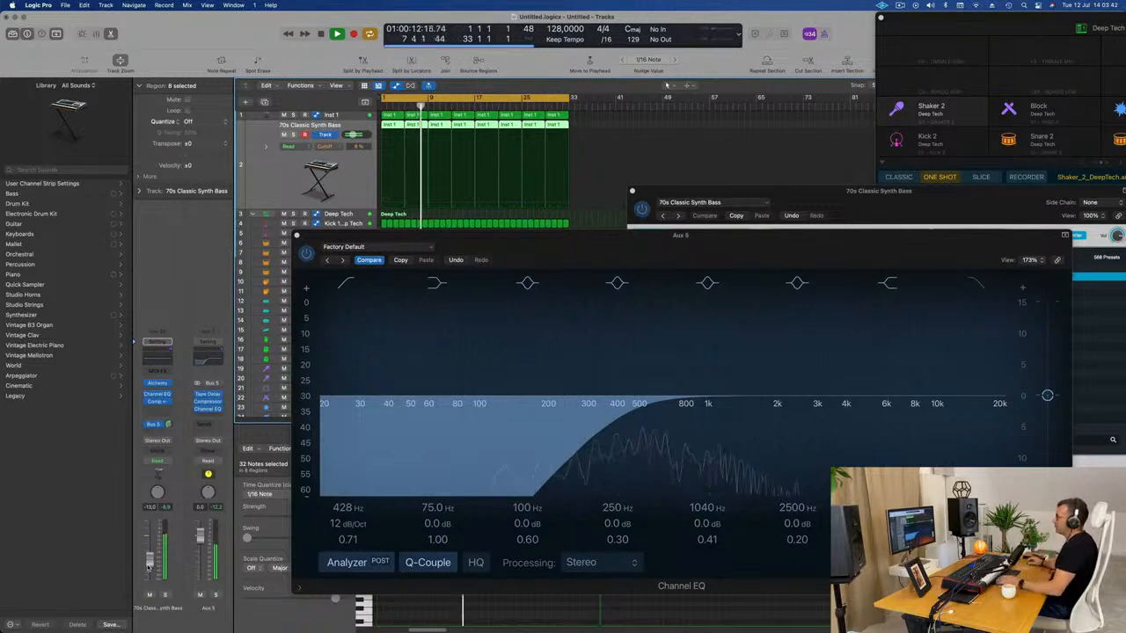
pyautogui.press('Return')
pyautogui.moveTo(586, 232); pyautogui.dragTo(564, 209)
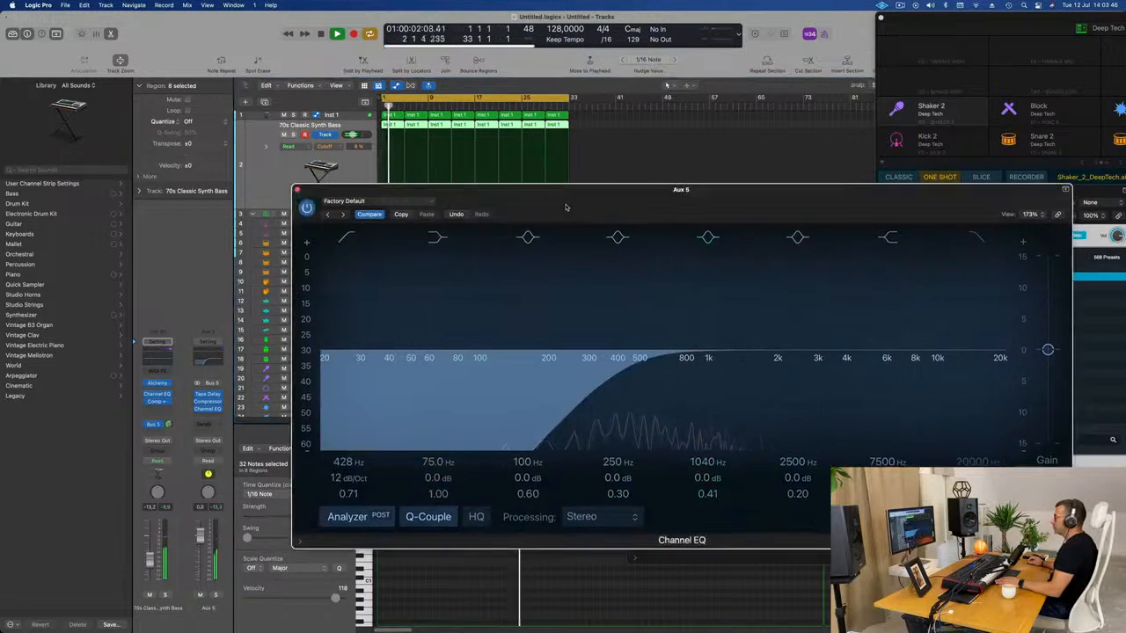
pyautogui.click(299, 190)
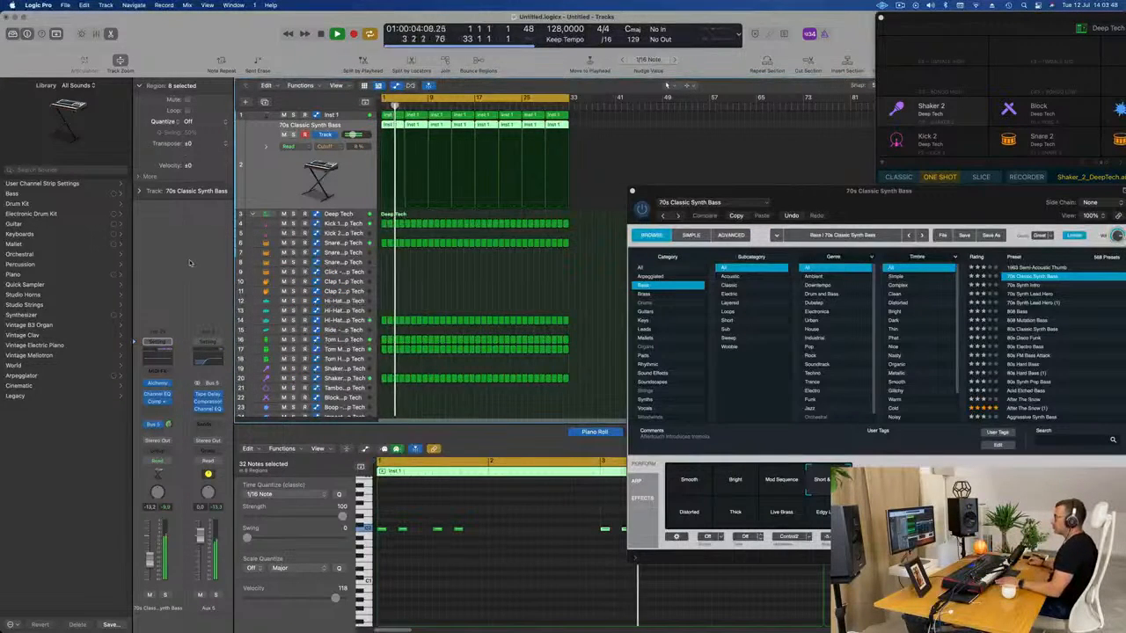
# Insert a stereo SilverVerb reverb after the Channel EQ on Aux 5
pyautogui.click(207, 417)
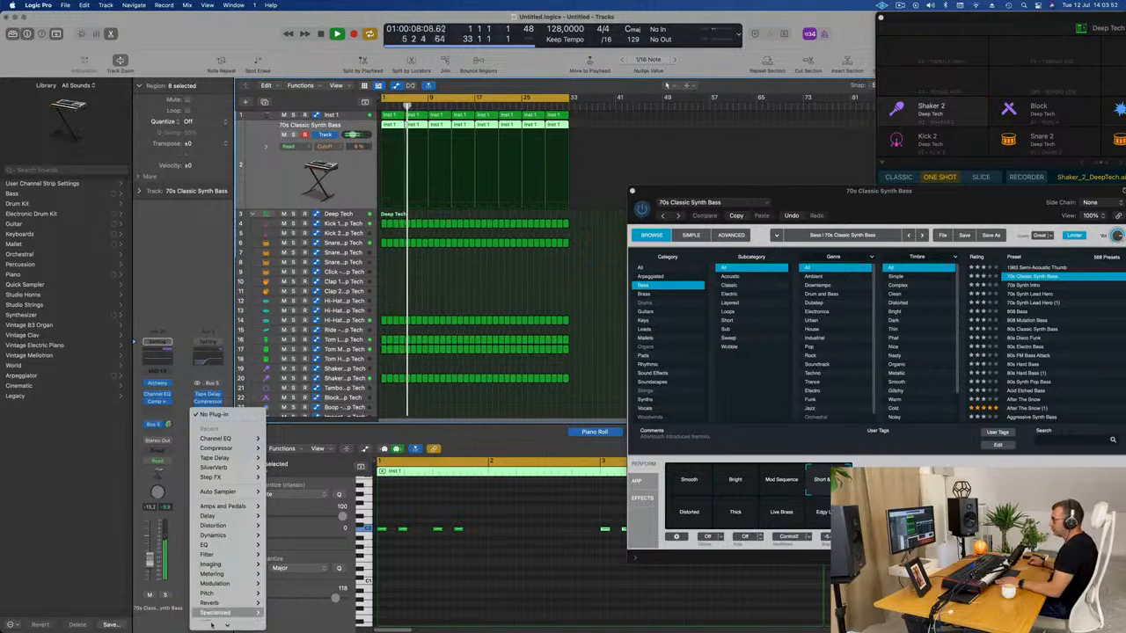
pyautogui.moveTo(218, 544)
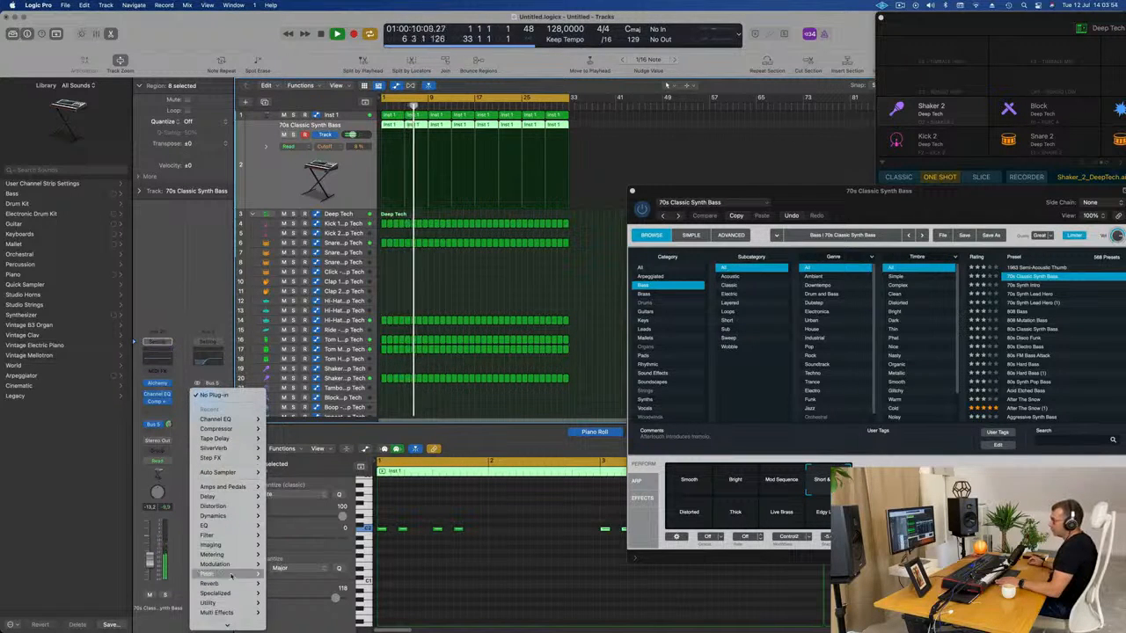
pyautogui.moveTo(211, 584)
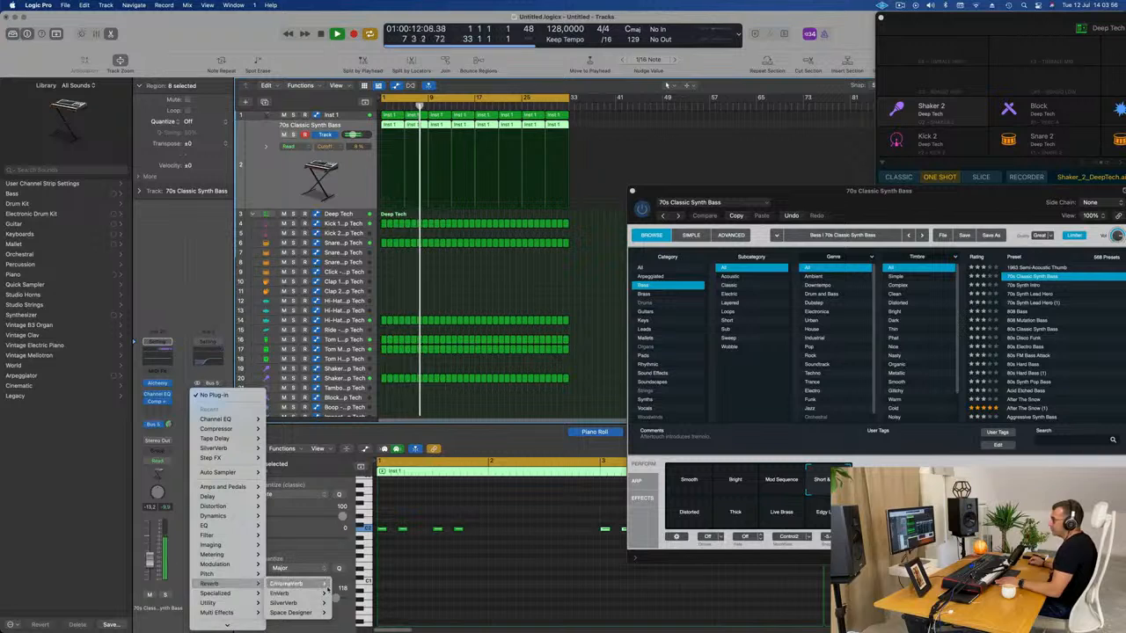
pyautogui.moveTo(295, 604)
pyautogui.click(343, 602)
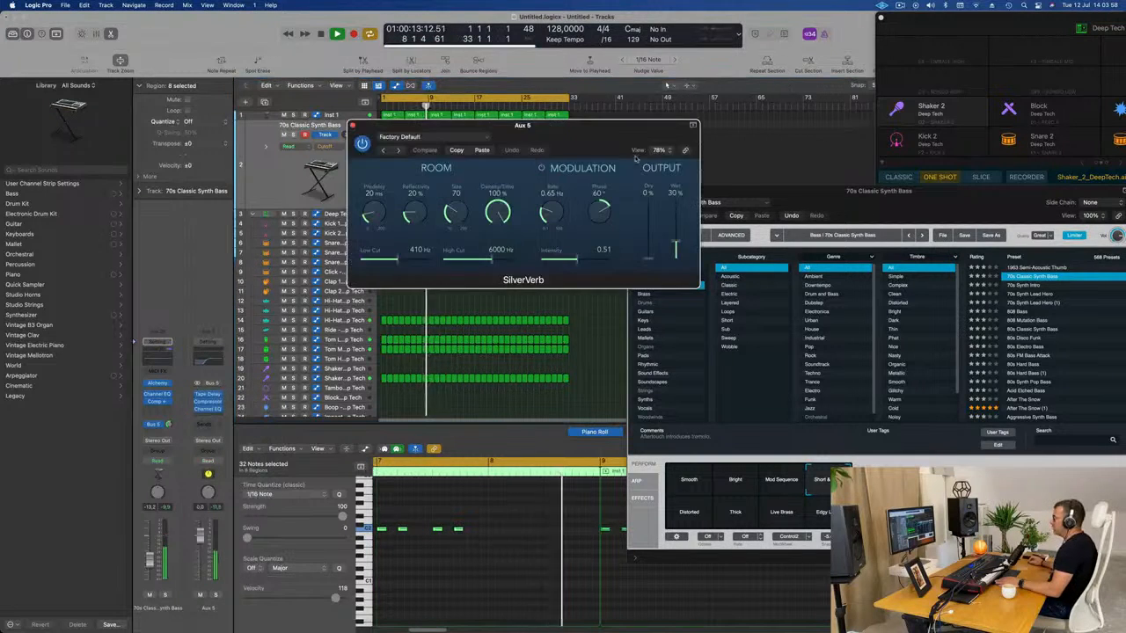
# Load the factory preset Gated Reverb 01 in SilverVerb
pyautogui.moveTo(728, 148); pyautogui.dragTo(743, 155)
pyautogui.click(590, 147)
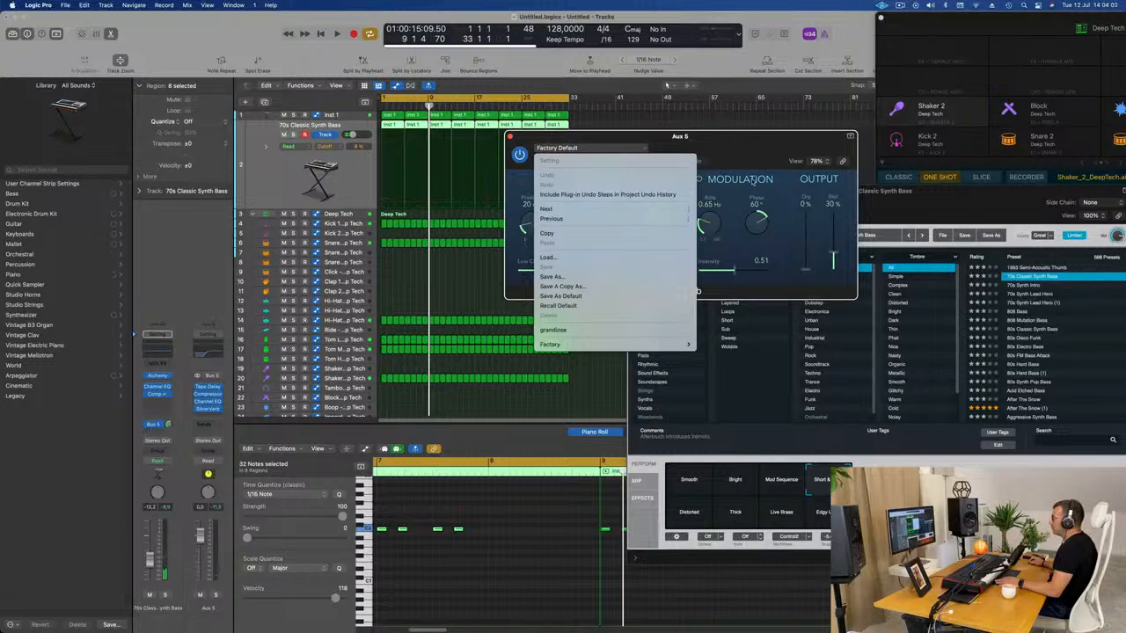
pyautogui.click(607, 148)
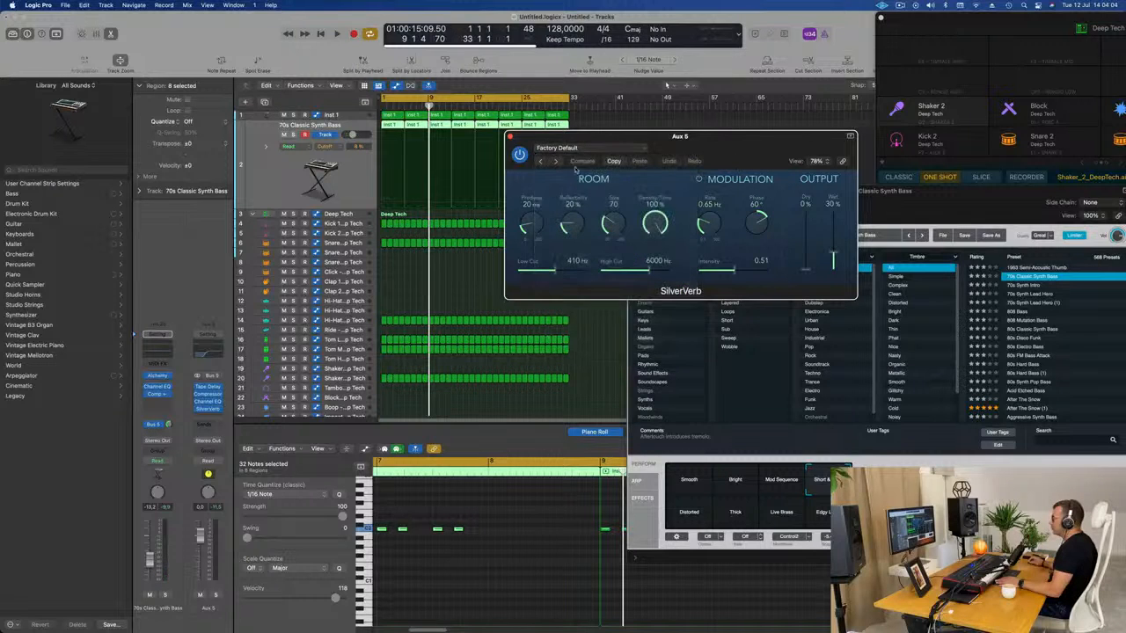
pyautogui.click(607, 148)
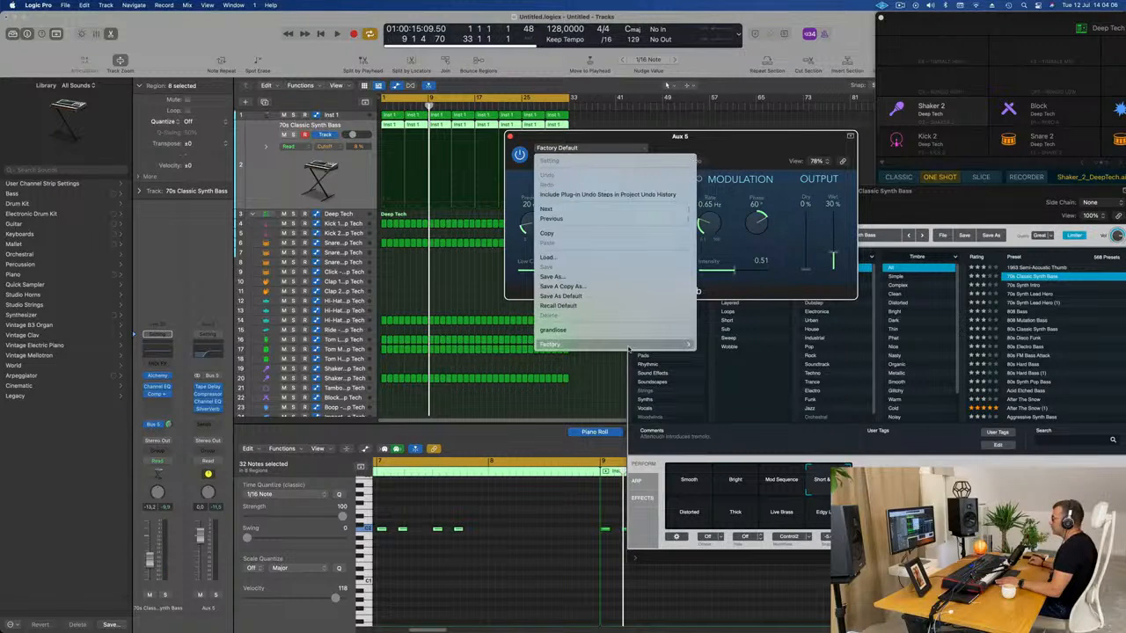
pyautogui.moveTo(626, 345)
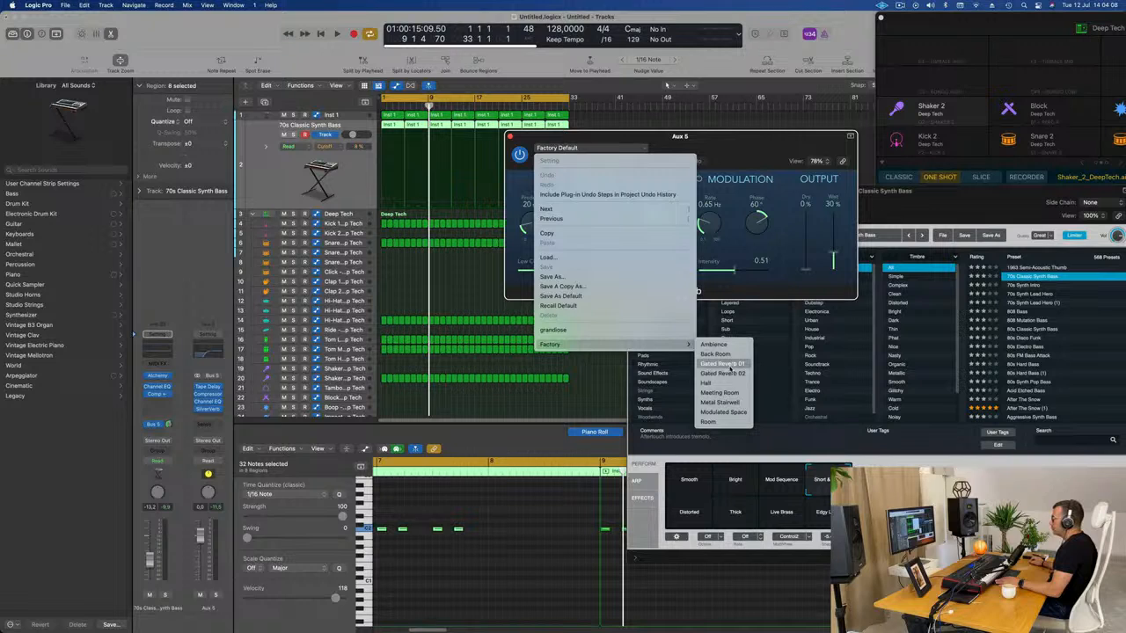
pyautogui.click(724, 364)
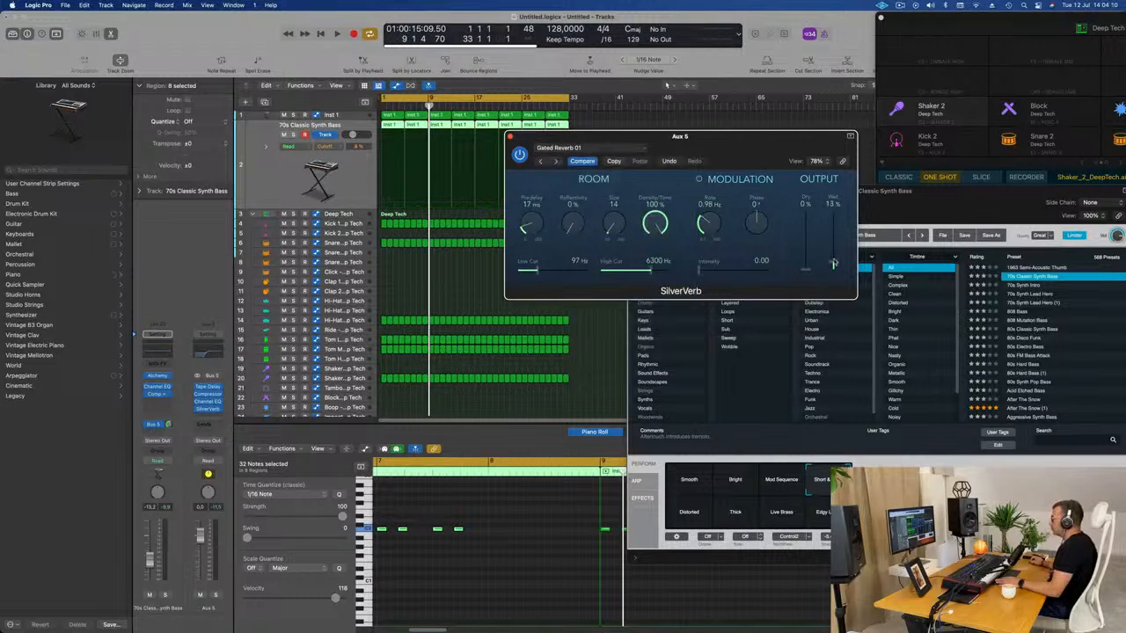
# Set SilverVerb's dry output to 100% and wet output to 30% while replaying the groove from the start
pyautogui.moveTo(834, 263); pyautogui.dragTo(834, 260)
pyautogui.press('space')
pyautogui.press('Return')
pyautogui.moveTo(729, 139); pyautogui.dragTo(708, 130)
pyautogui.moveTo(816, 252)
pyautogui.mouseDown()
pyautogui.moveTo(817, 230)
pyautogui.moveTo(817, 248)
pyautogui.mouseUp()
pyautogui.press('Return')
pyautogui.press('space')
pyautogui.press('Return')
pyautogui.press('space')
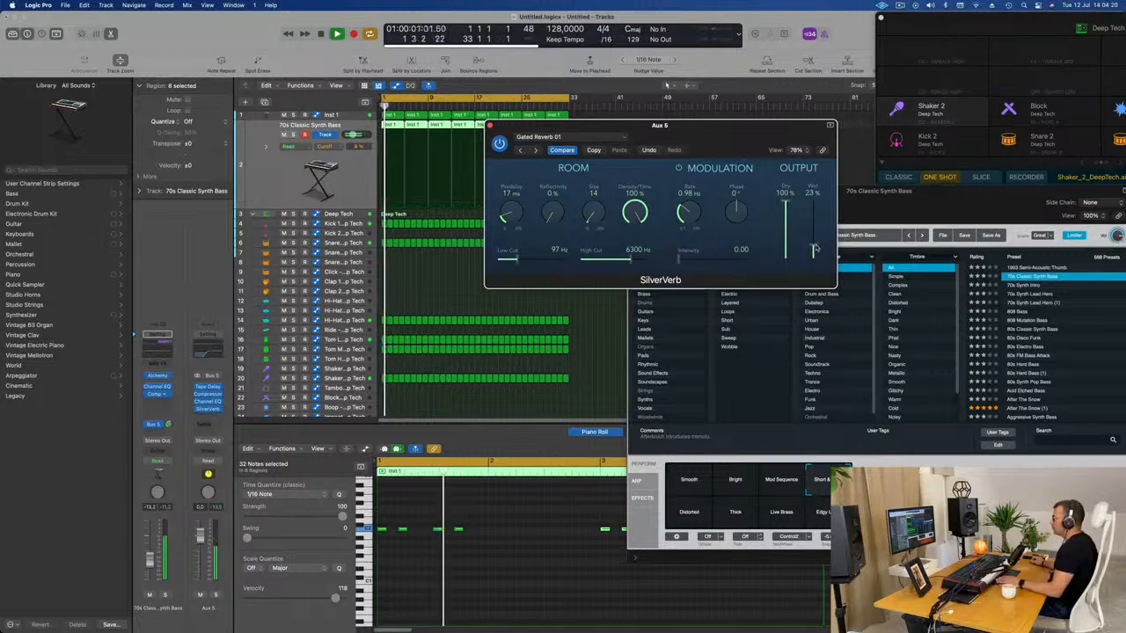
pyautogui.press('Return')
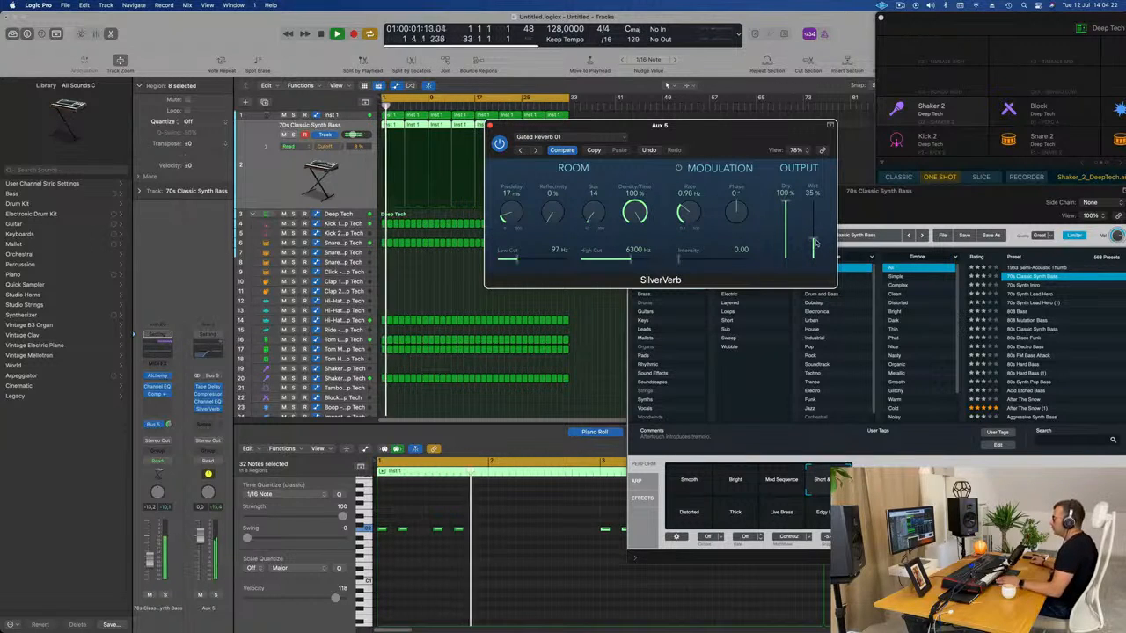
pyautogui.press('Return')
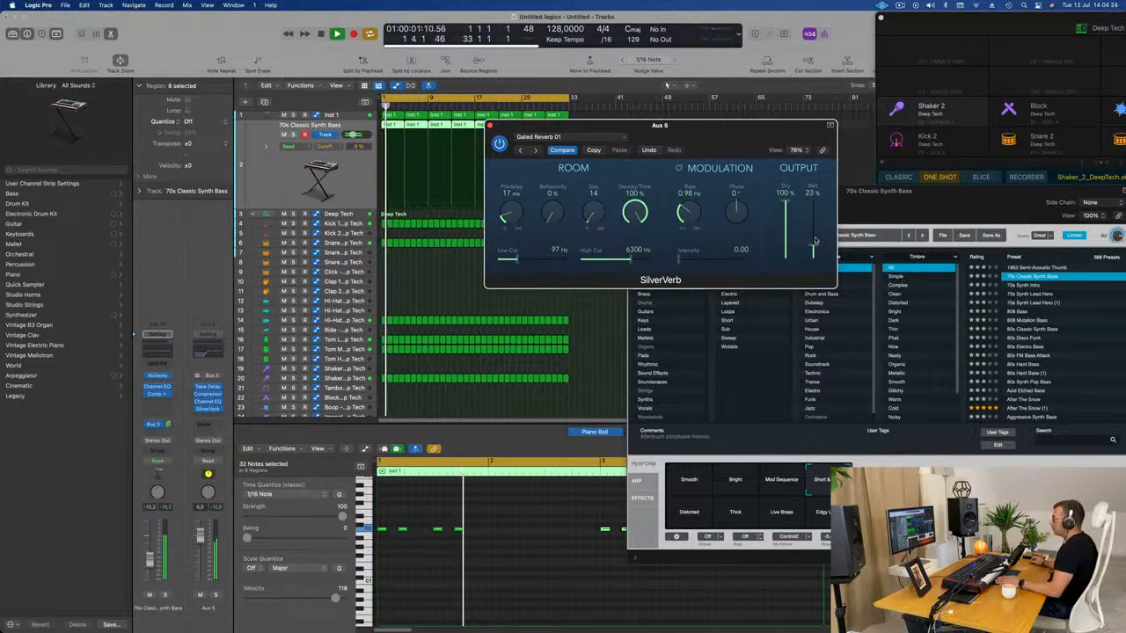
pyautogui.moveTo(815, 240); pyautogui.dragTo(815, 236)
pyautogui.press('Return')
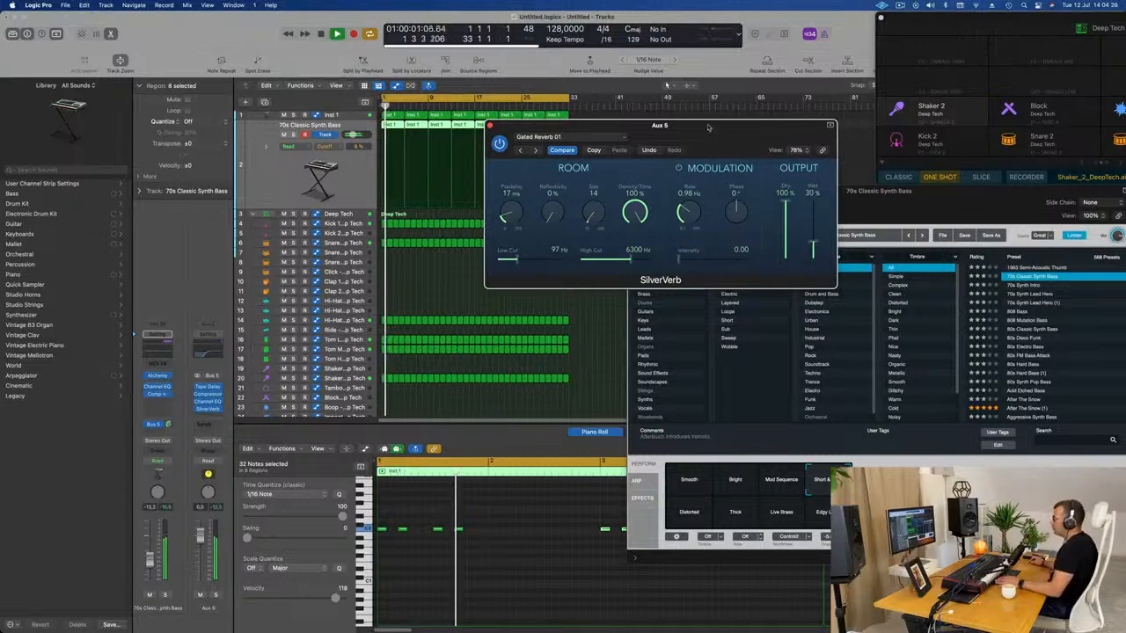
# Toggle SilverVerb's bypass during playback to compare the delay with and without the reverb
pyautogui.moveTo(708, 128); pyautogui.dragTo(738, 131)
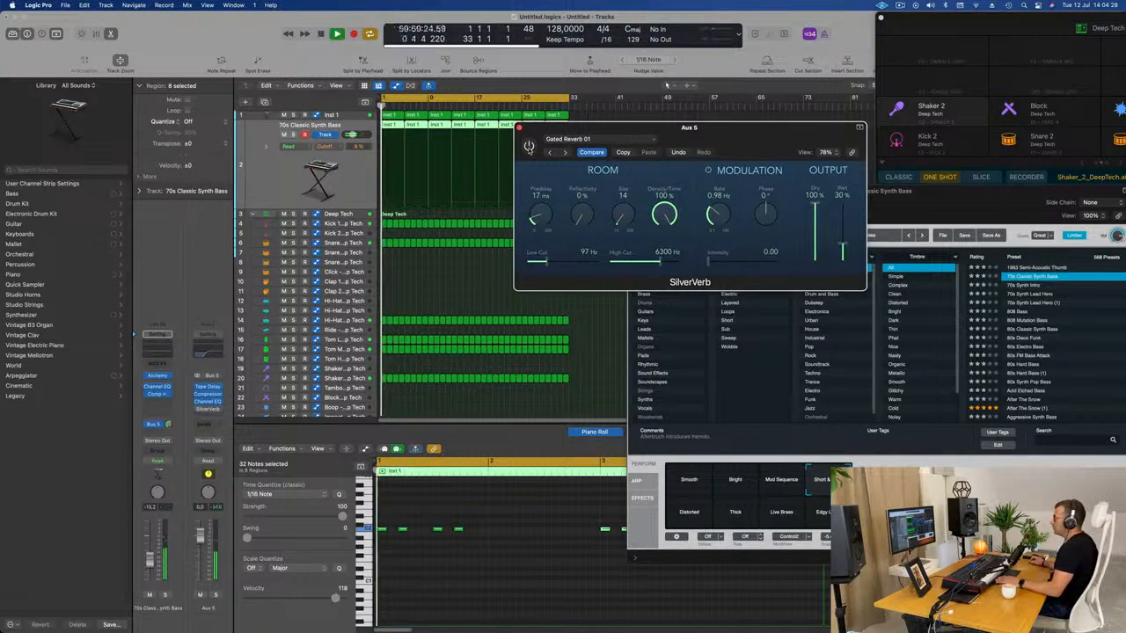
pyautogui.click(529, 147)
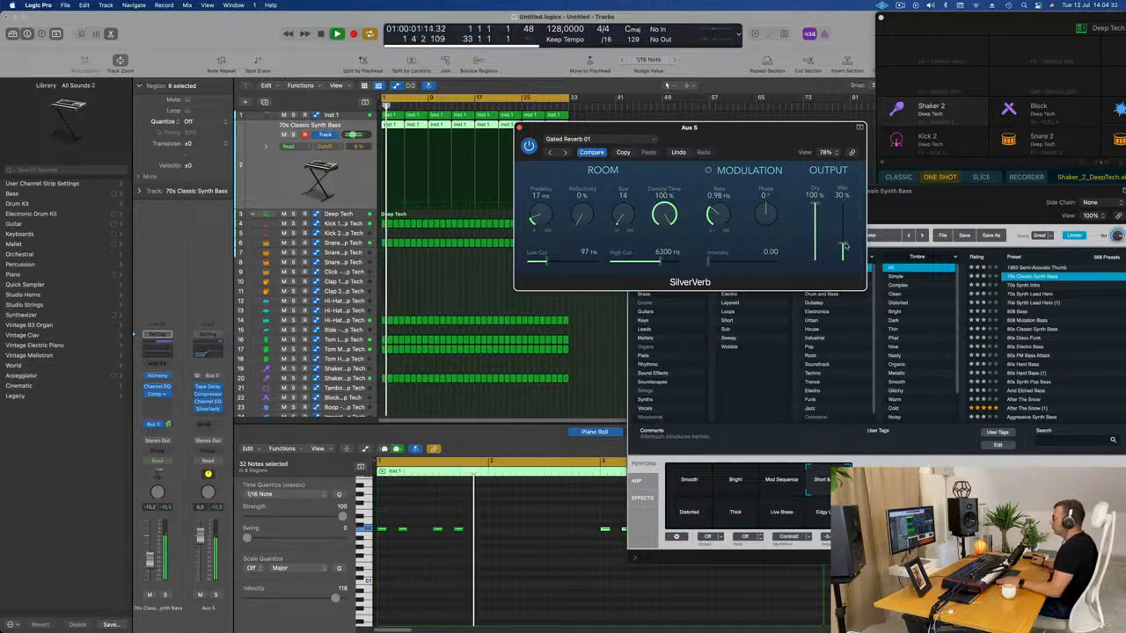
pyautogui.moveTo(770, 142); pyautogui.dragTo(860, 129)
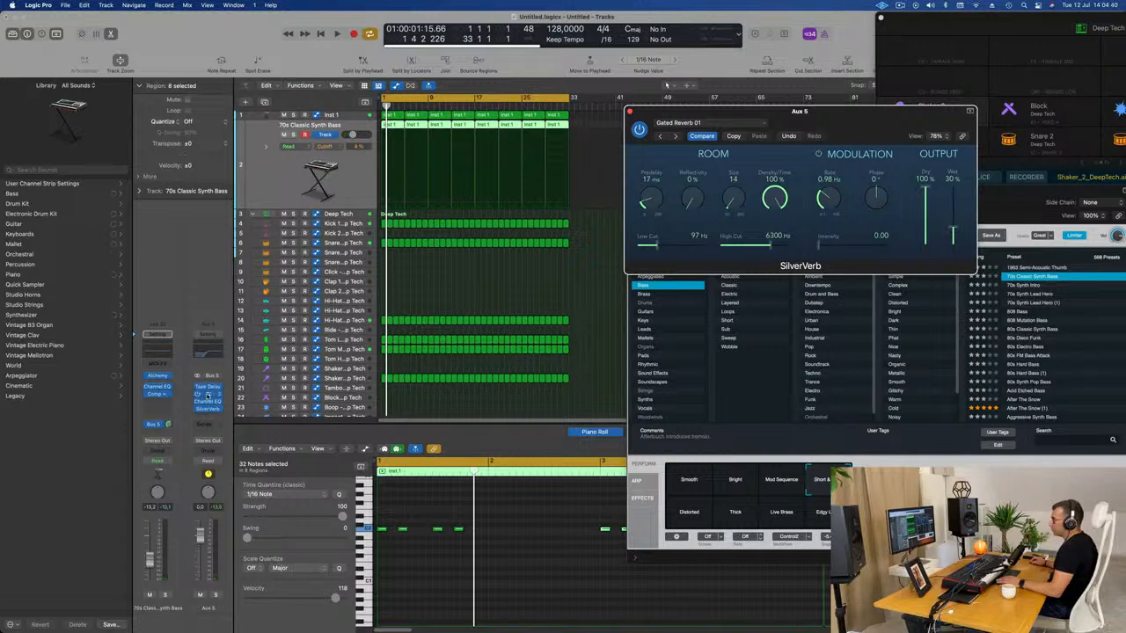
# Move the Compressor on Aux 5 to the end of the effects chain, after SilverVerb
pyautogui.click(208, 395)
pyautogui.press('space')
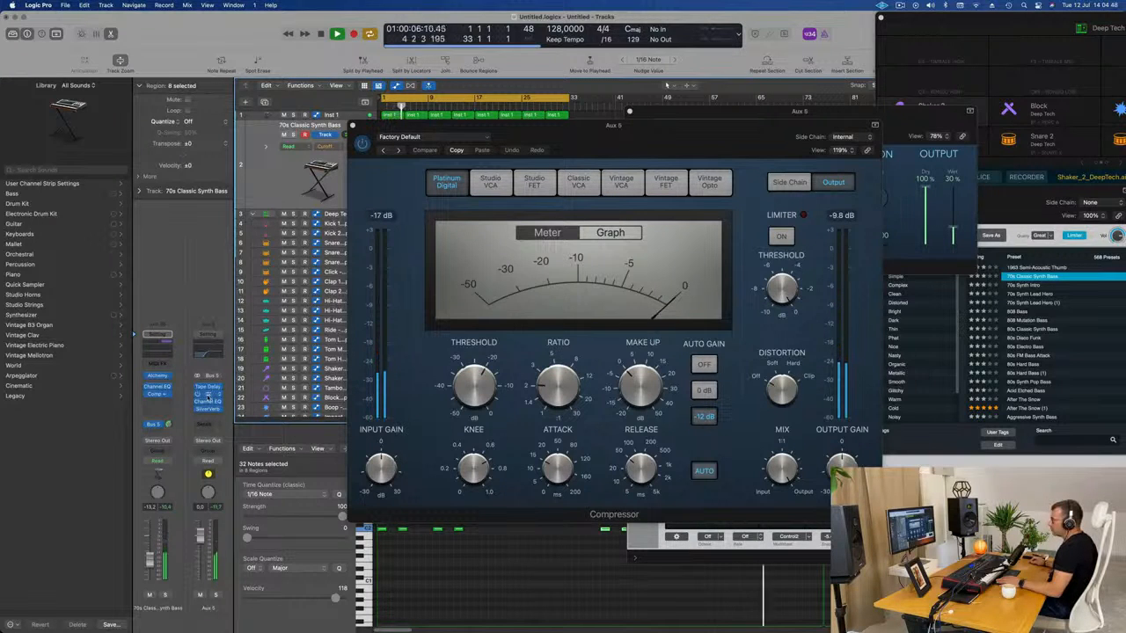
pyautogui.moveTo(208, 396); pyautogui.dragTo(211, 410)
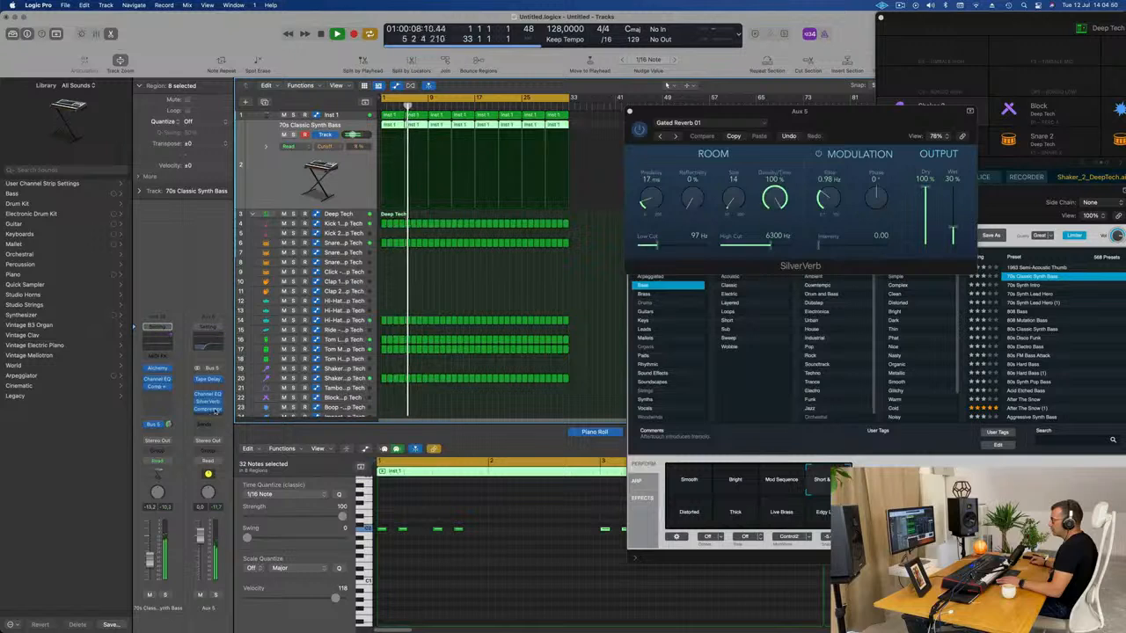
# Open the Aux 5 Compressor and set its side chain source to Kick 1 - Deep Tech (Inst 2)
pyautogui.click(209, 410)
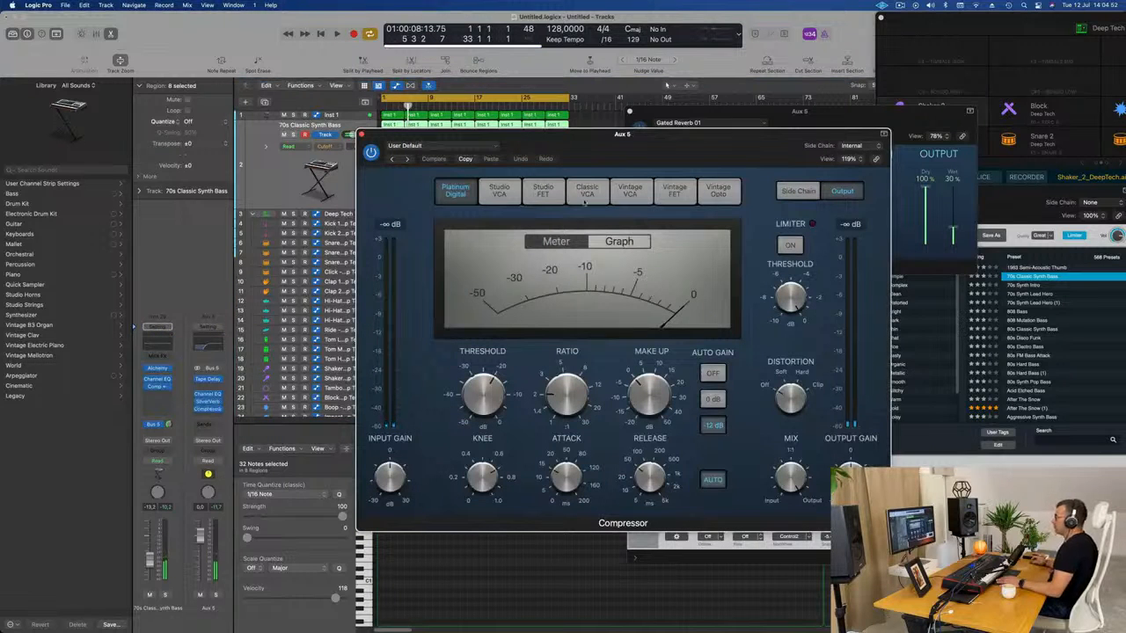
pyautogui.click(863, 148)
pyautogui.moveTo(862, 172)
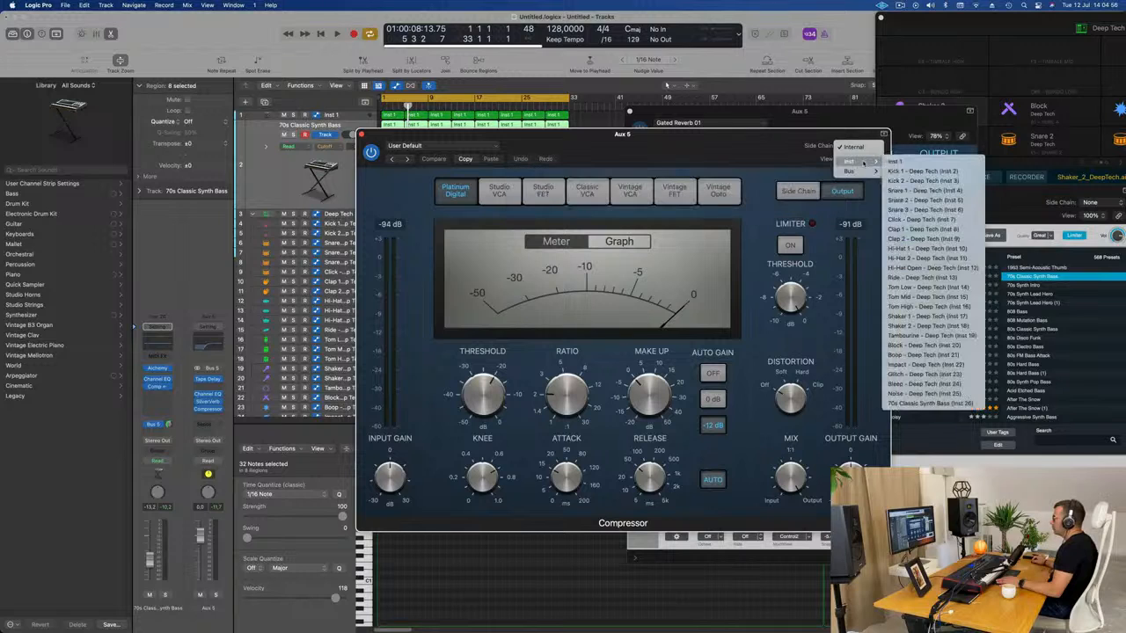
pyautogui.click(915, 169)
# Set the Compressor's attack to 0 ms and its ratio to 4.1:1 while playing the groove
pyautogui.press('space')
pyautogui.moveTo(756, 145); pyautogui.dragTo(851, 142)
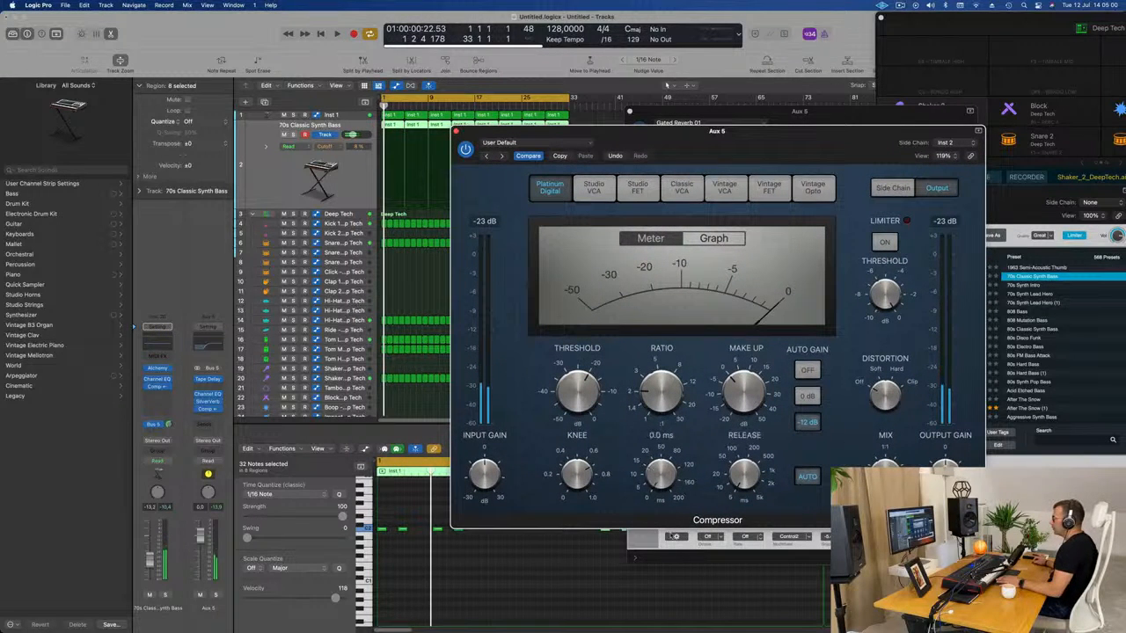
pyautogui.press('space')
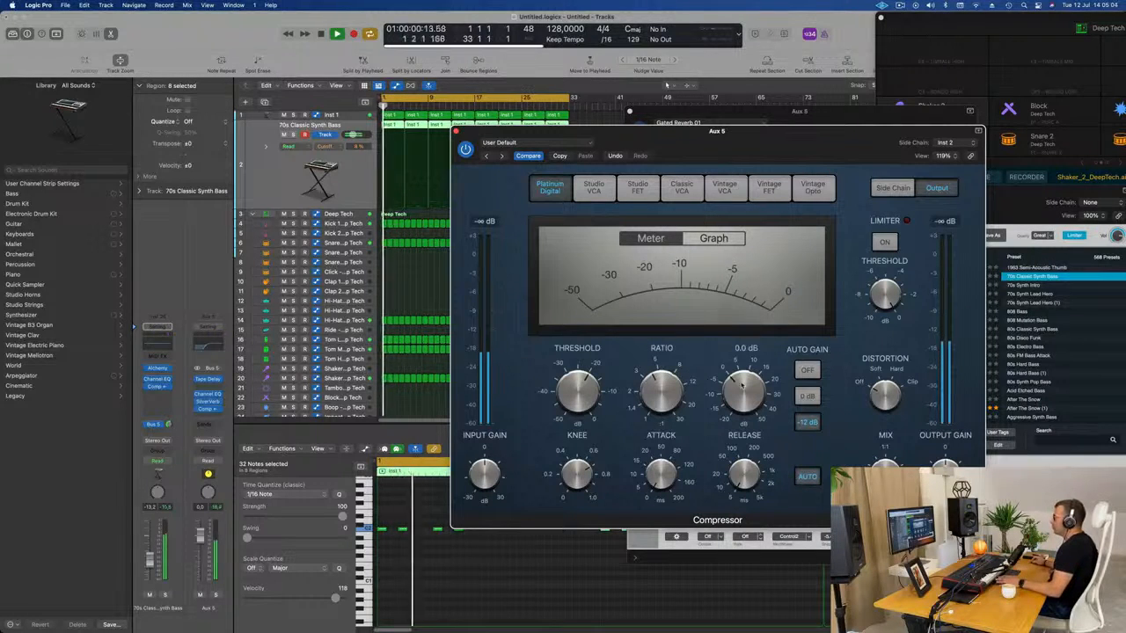
pyautogui.press('space')
pyautogui.press('space')
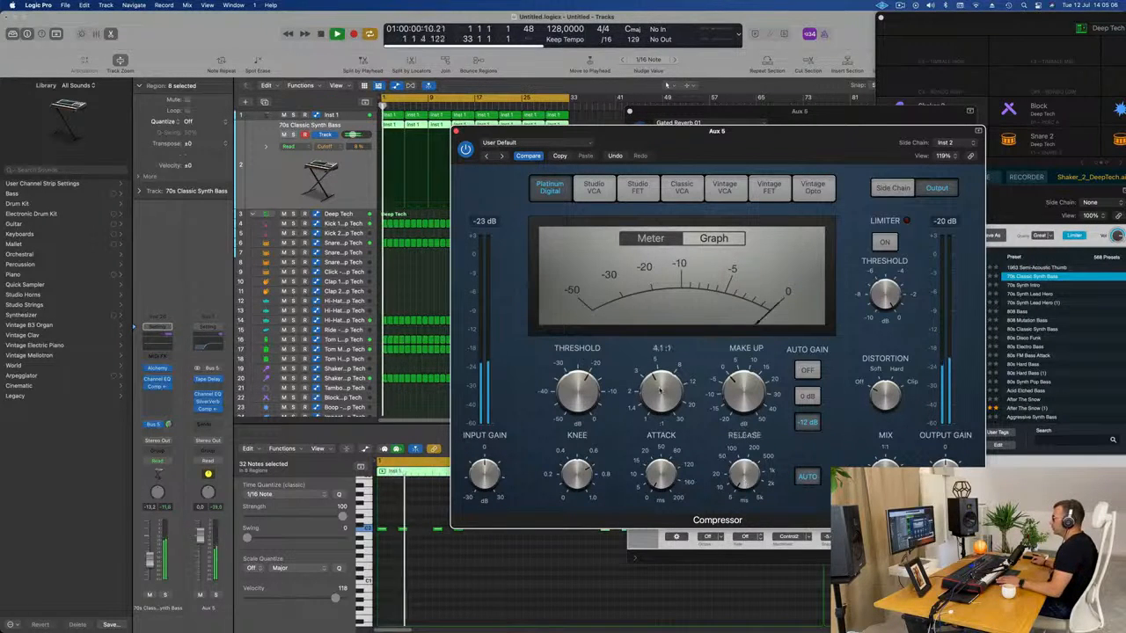
# Set the Compressor's threshold to about -24.5 dB and replay the groove to check the ducking
pyautogui.press('space')
pyautogui.press('space')
pyautogui.moveTo(588, 395); pyautogui.dragTo(586, 402)
pyautogui.press('space')
pyautogui.press('space')
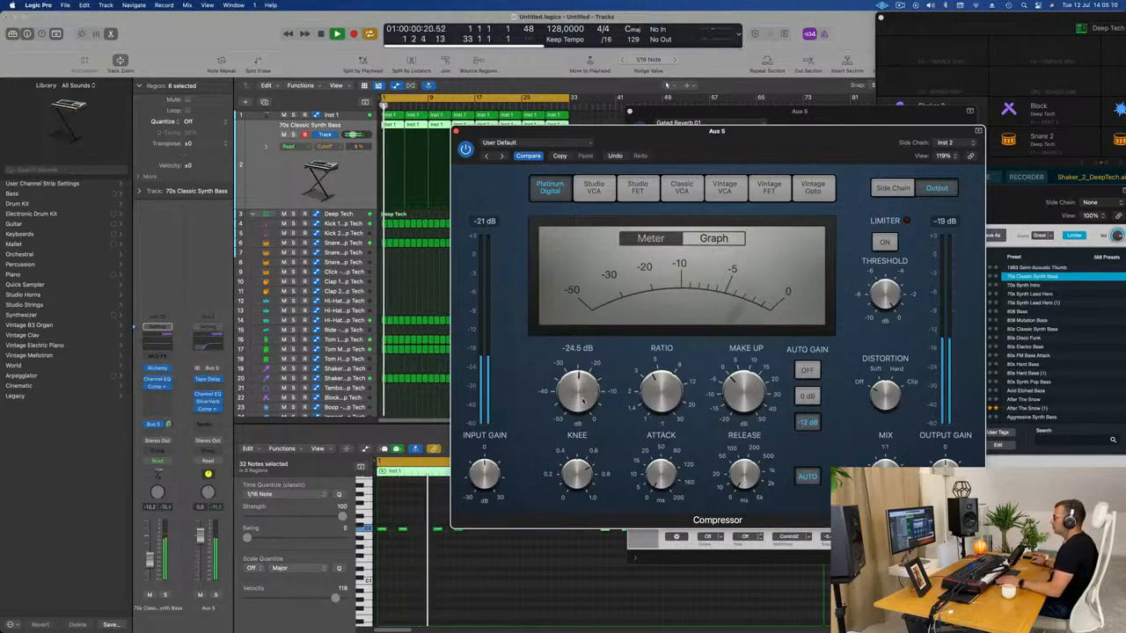
pyautogui.press('space')
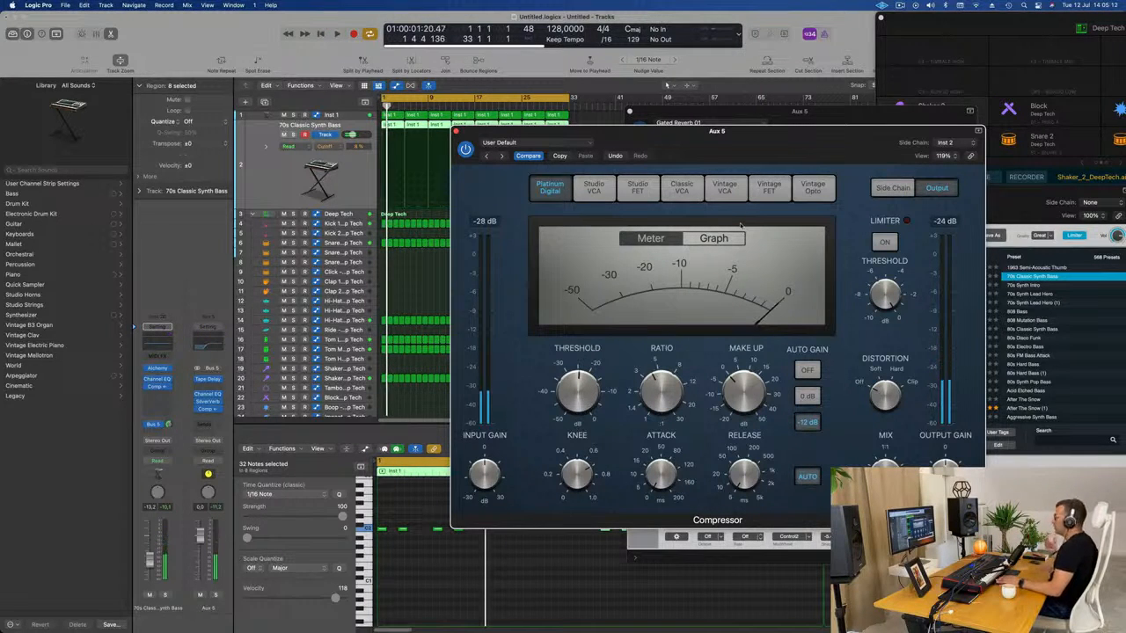
# Play the ducked delay once more and close the Aux 5 Compressor
pyautogui.press('space')
pyautogui.moveTo(457, 136); pyautogui.dragTo(440, 133)
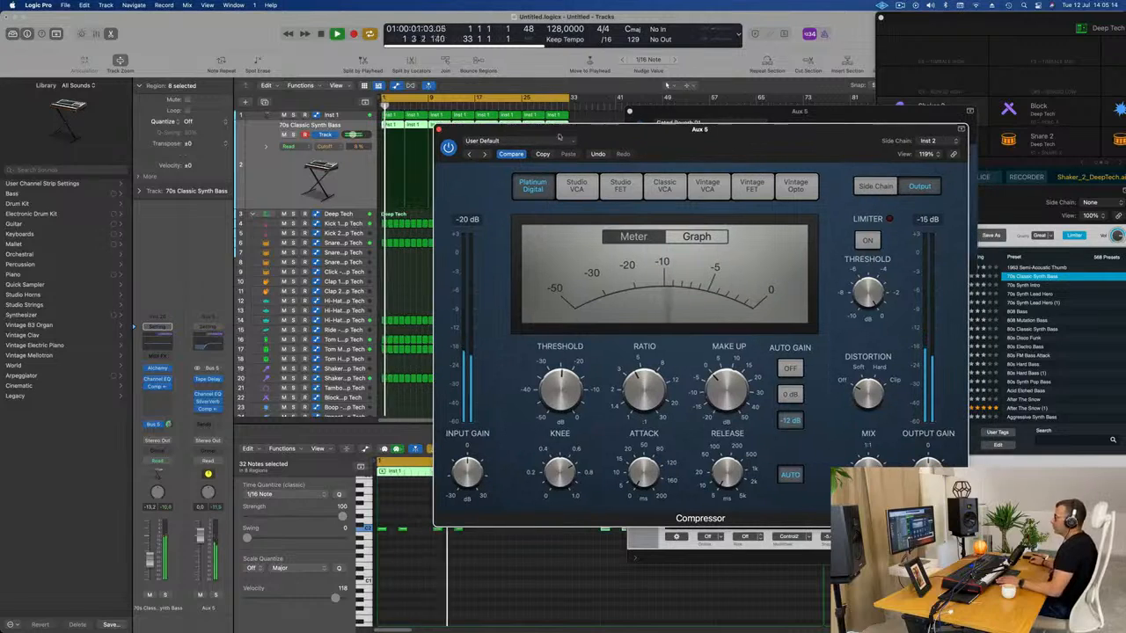
pyautogui.click(439, 131)
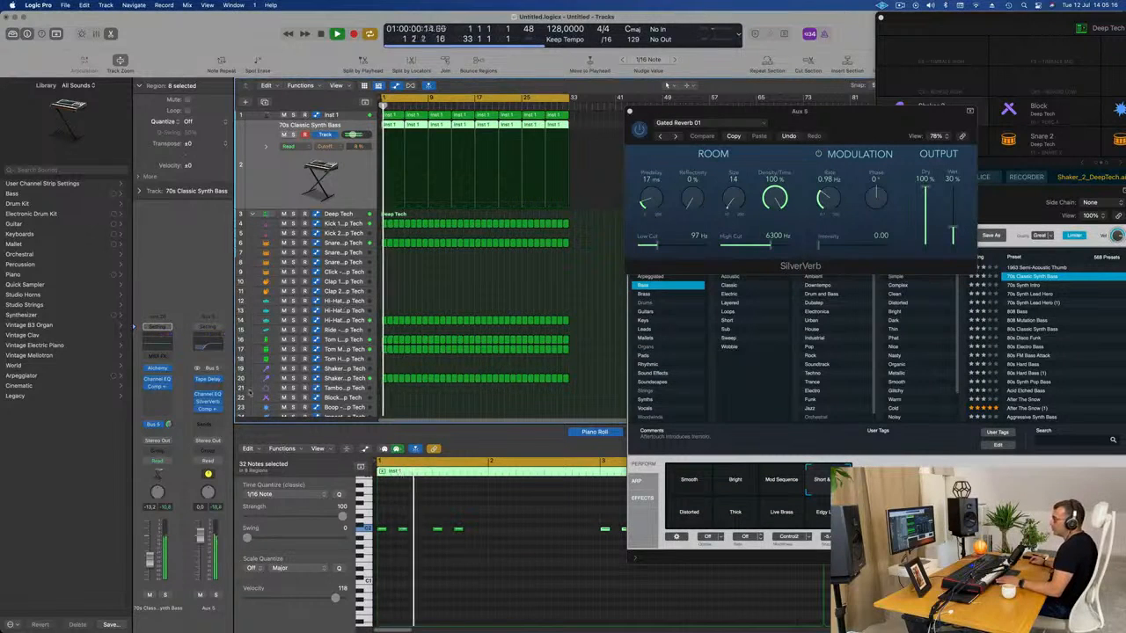
# Try different delay time deviation and smoothing values in the Aux 5 Tape Delay, and restore its previous settings with Compare
pyautogui.click(210, 382)
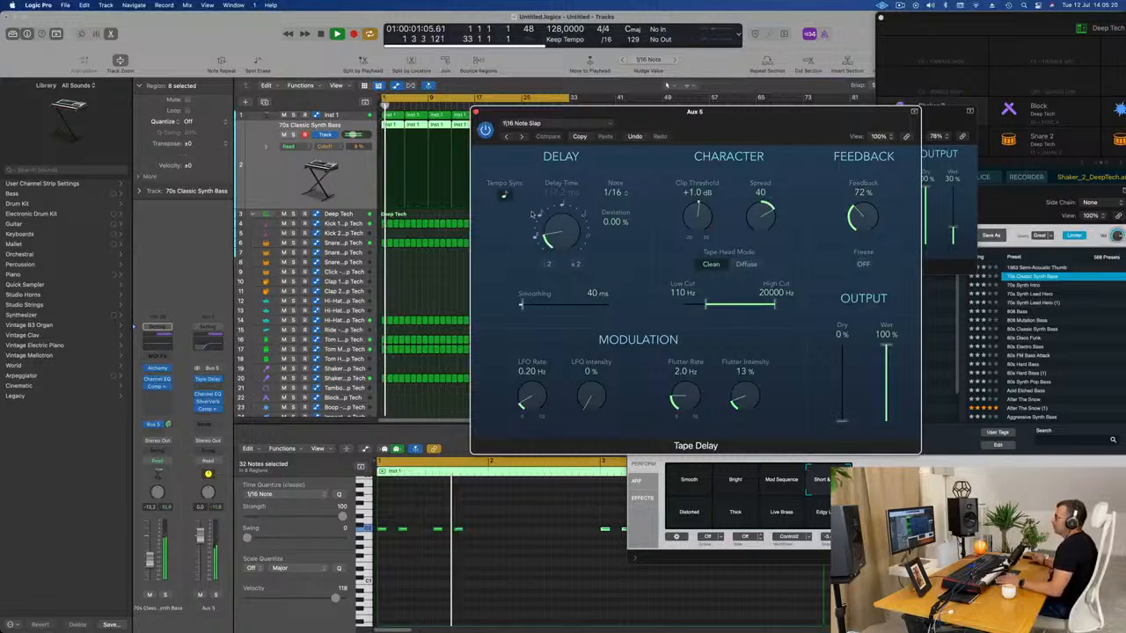
pyautogui.moveTo(548, 228); pyautogui.dragTo(556, 230)
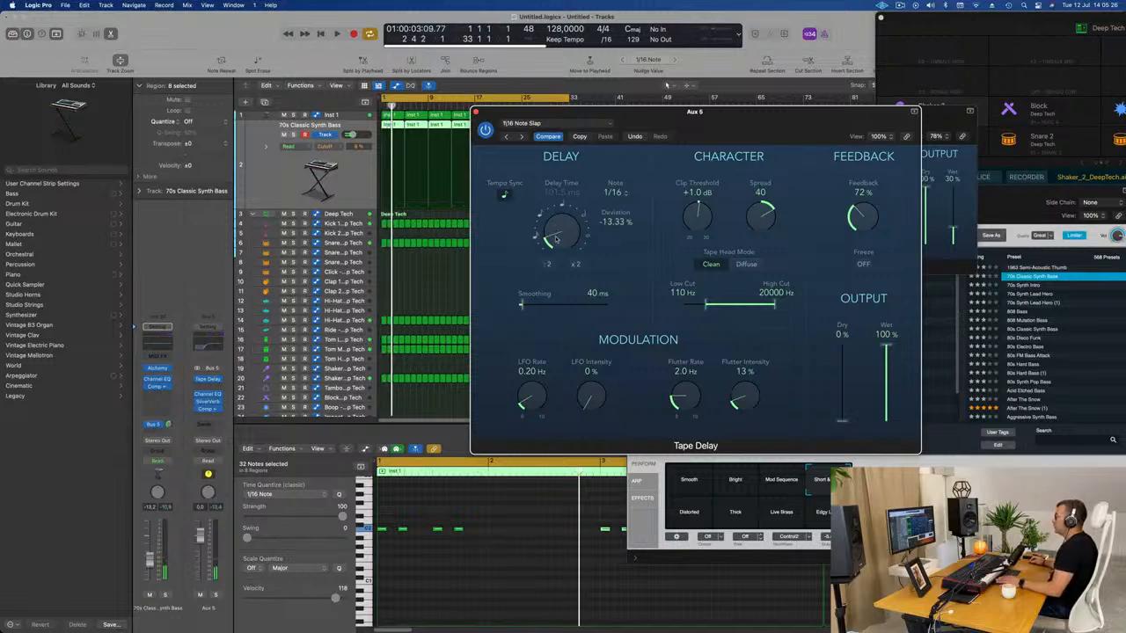
pyautogui.moveTo(555, 239); pyautogui.dragTo(510, 257)
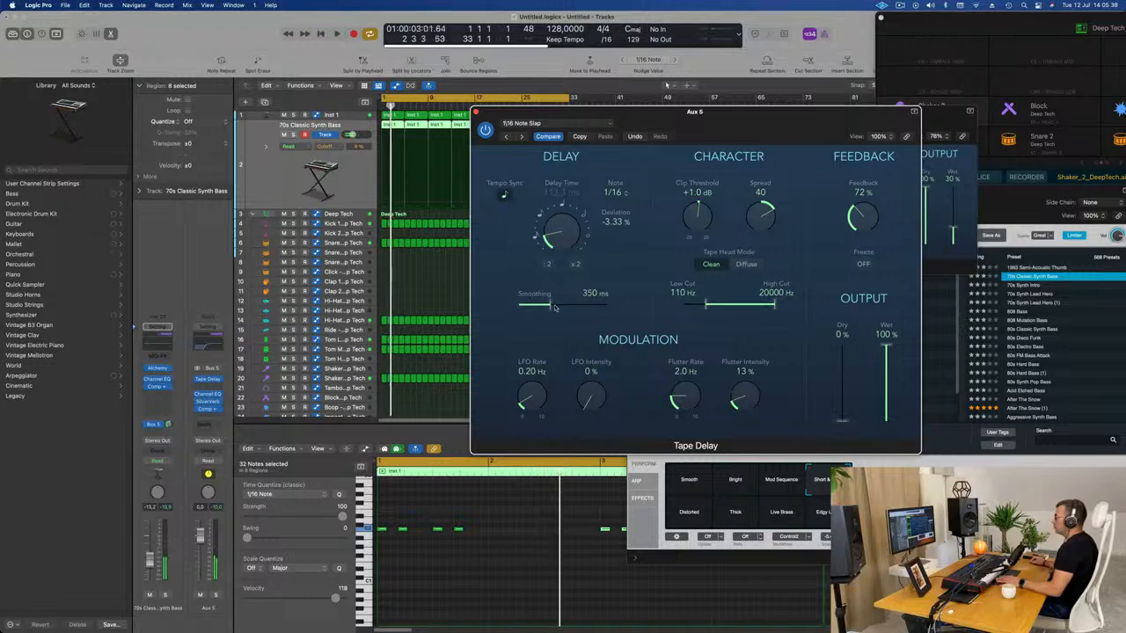
pyautogui.moveTo(554, 307); pyautogui.dragTo(488, 312)
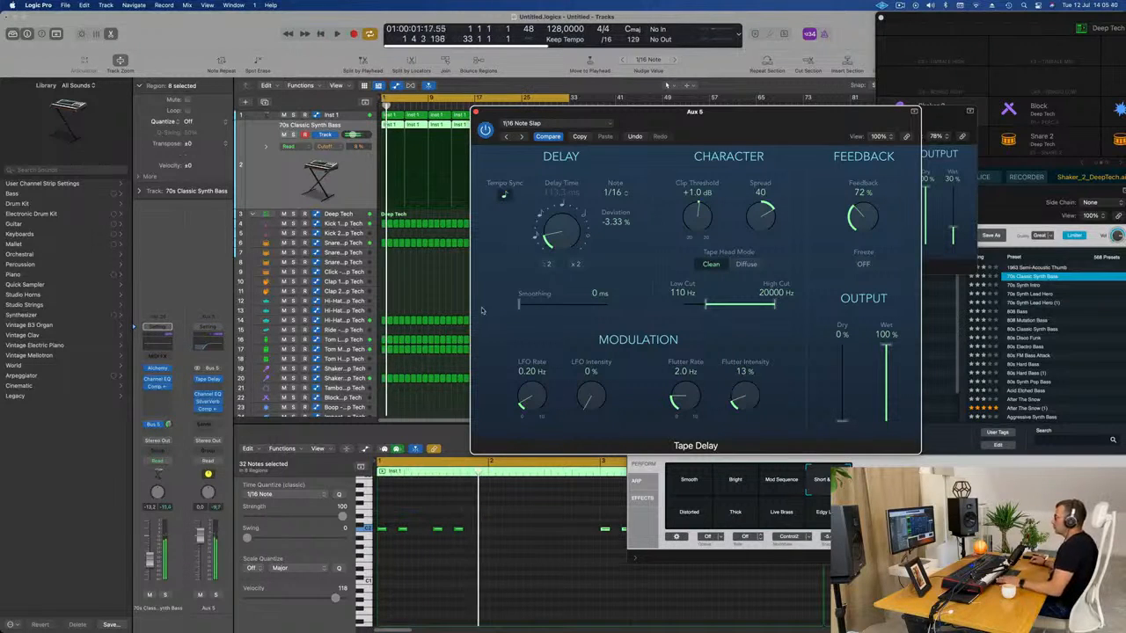
pyautogui.press('space')
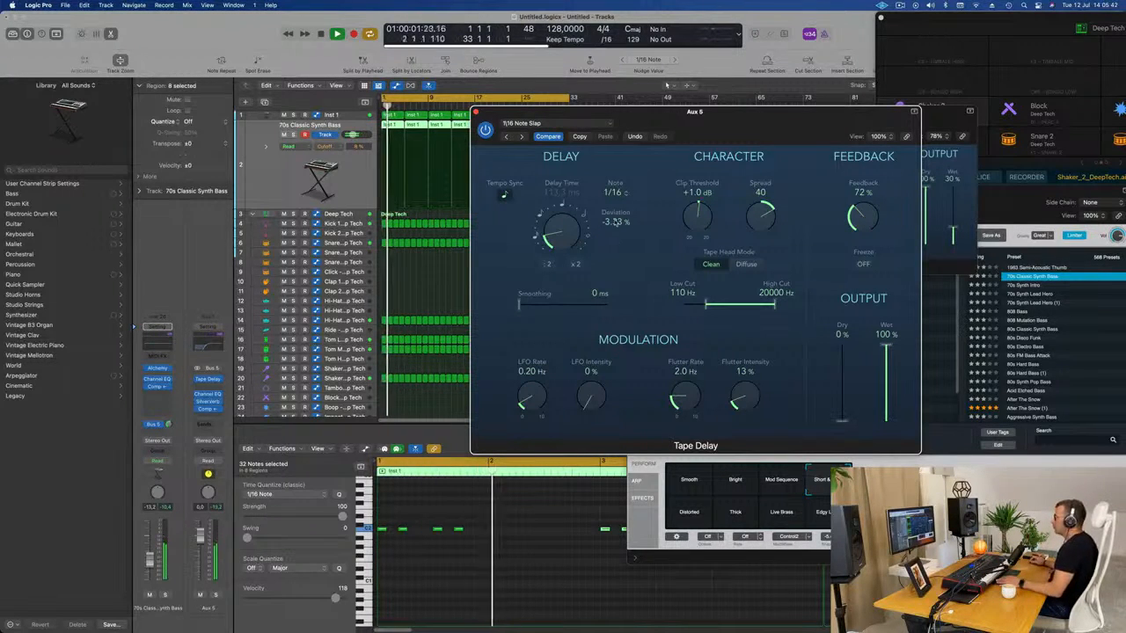
pyautogui.click(549, 137)
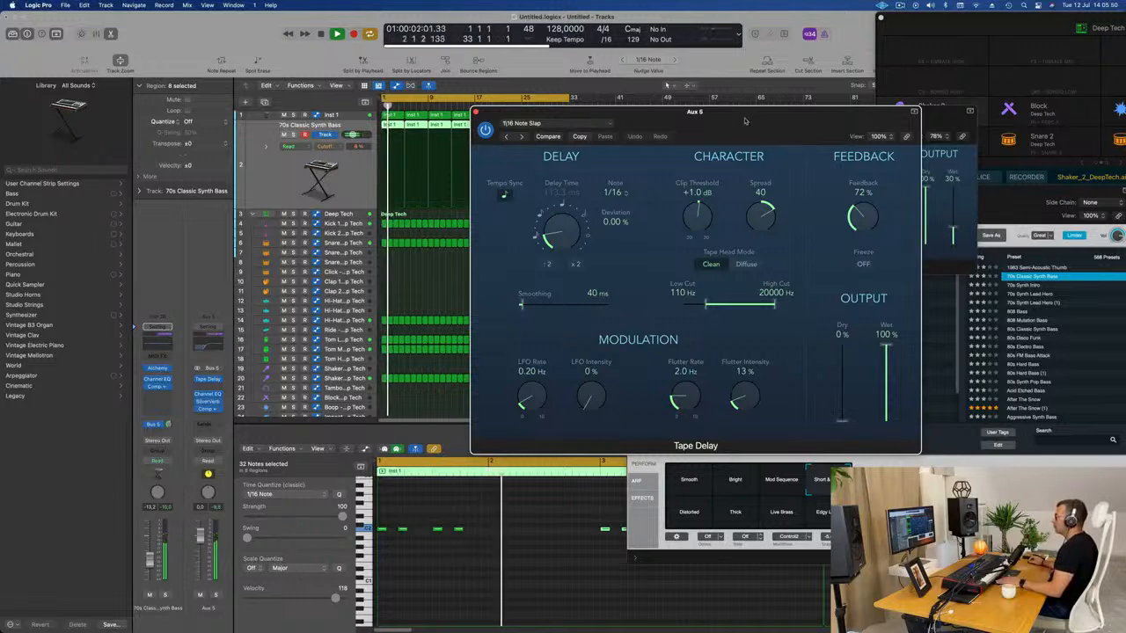
pyautogui.press('space')
pyautogui.press('space')
pyautogui.click(476, 112)
# Play the groove with the bass track's Bus 5 send off and on to compare the delay's effect
pyautogui.press('space')
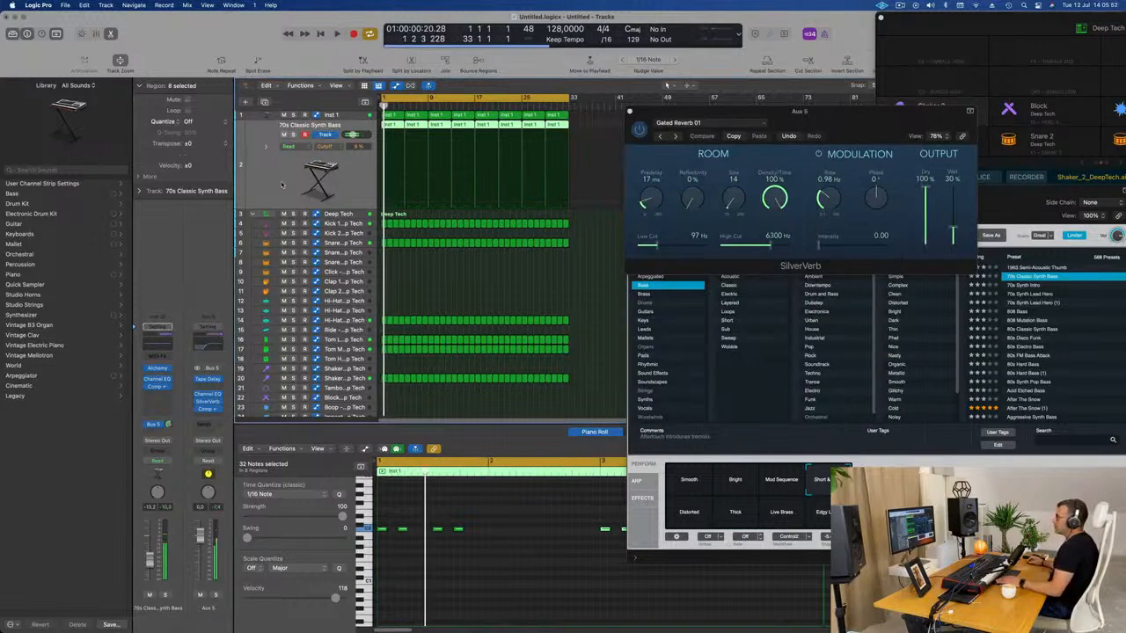
pyautogui.press('space')
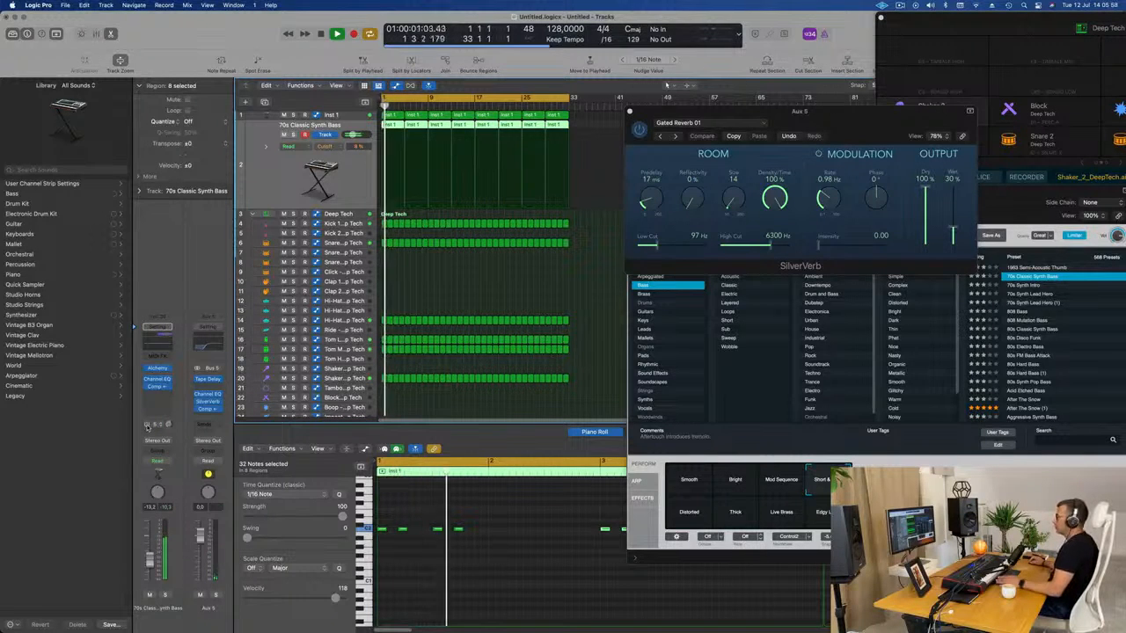
pyautogui.press('space')
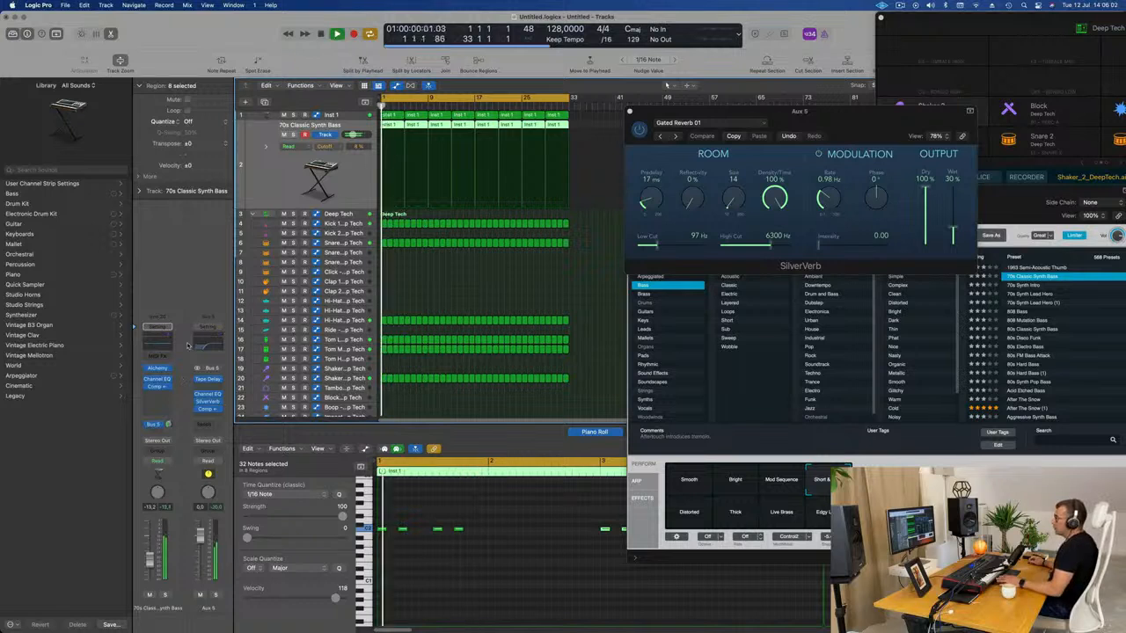
# Sweep the Cutoff of the bass's Alchemy during playback, settle it at about 8 %, and close the instrument
pyautogui.click(159, 371)
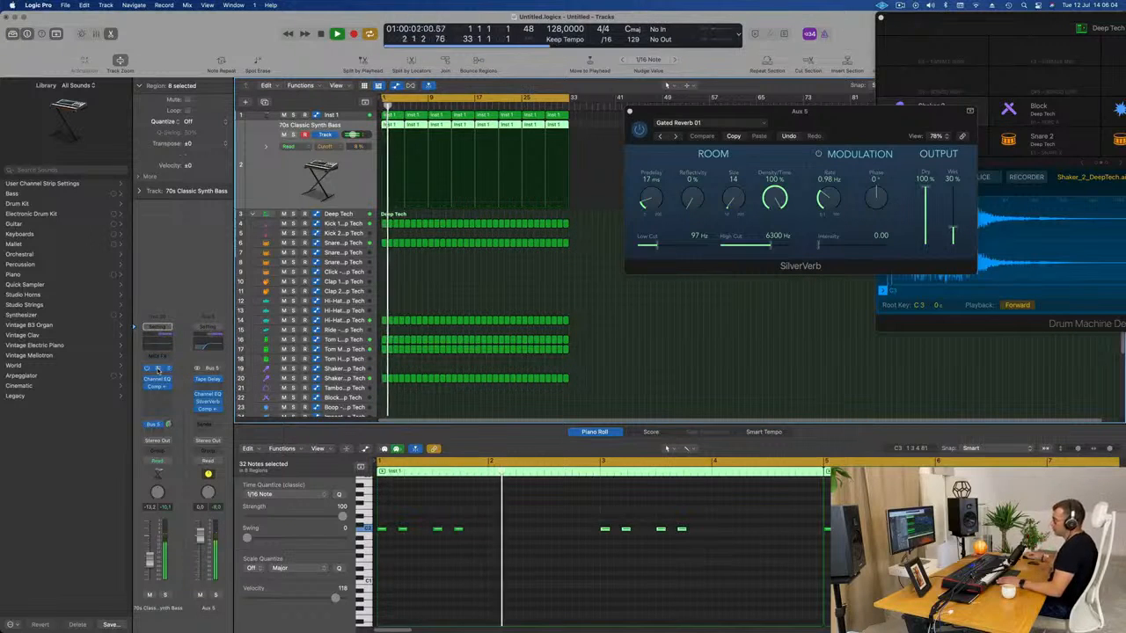
pyautogui.click(158, 370)
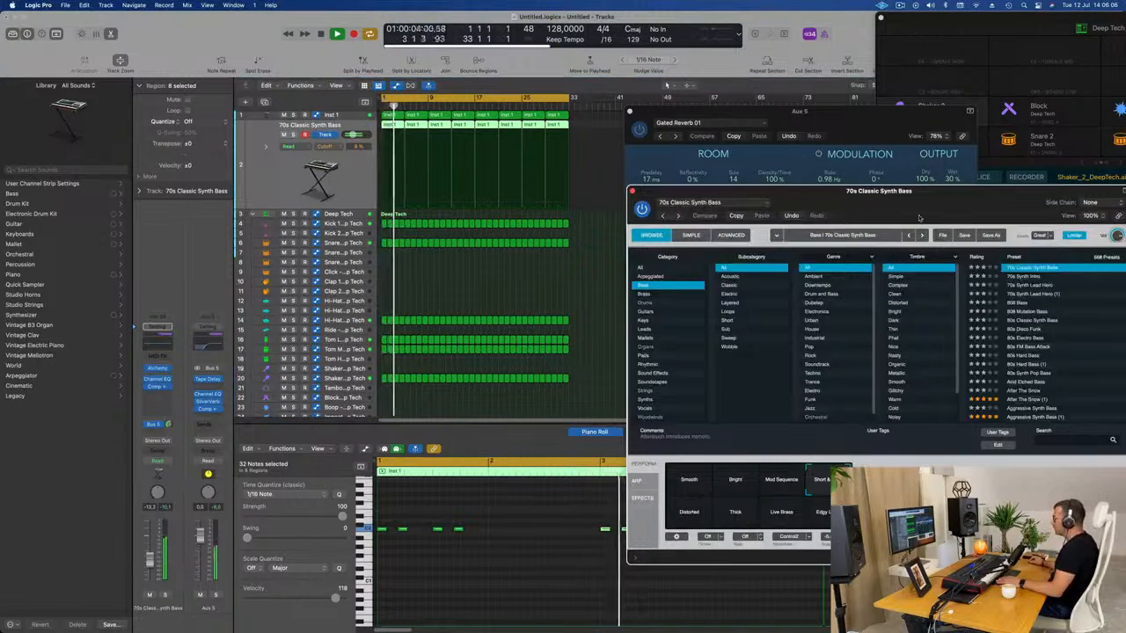
pyautogui.moveTo(974, 117); pyautogui.dragTo(694, 186)
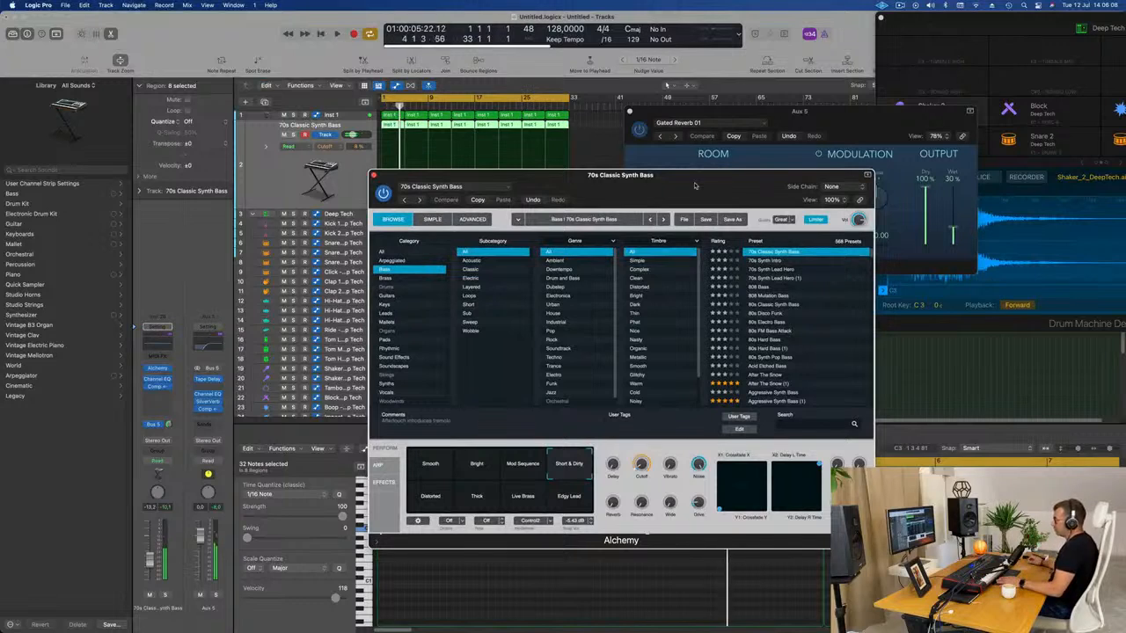
pyautogui.press('space')
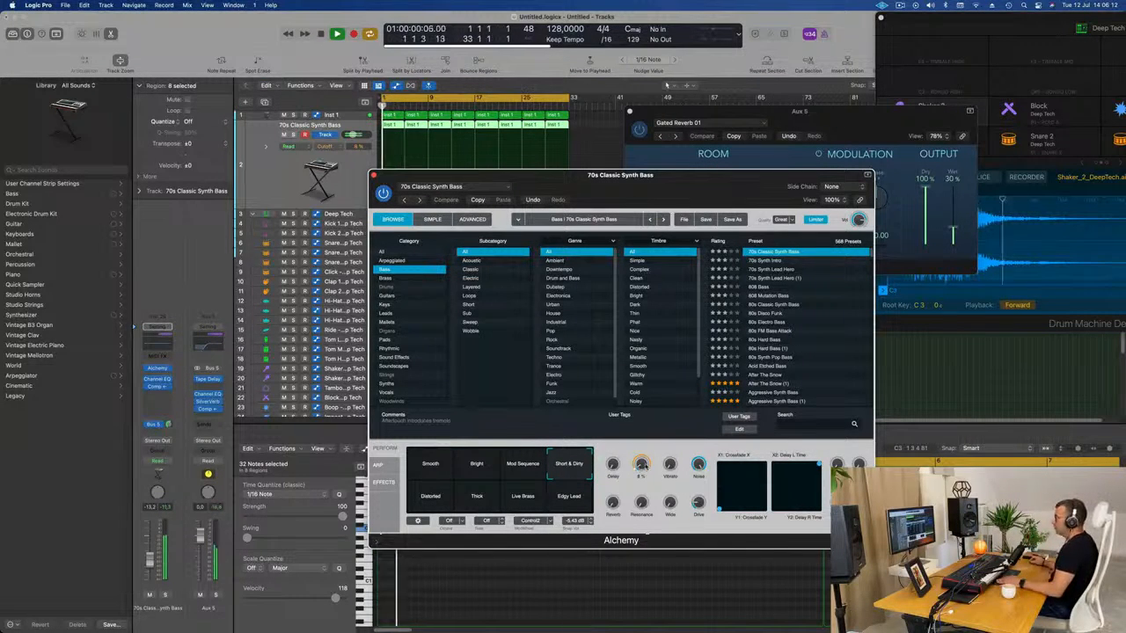
pyautogui.moveTo(644, 466); pyautogui.dragTo(643, 454)
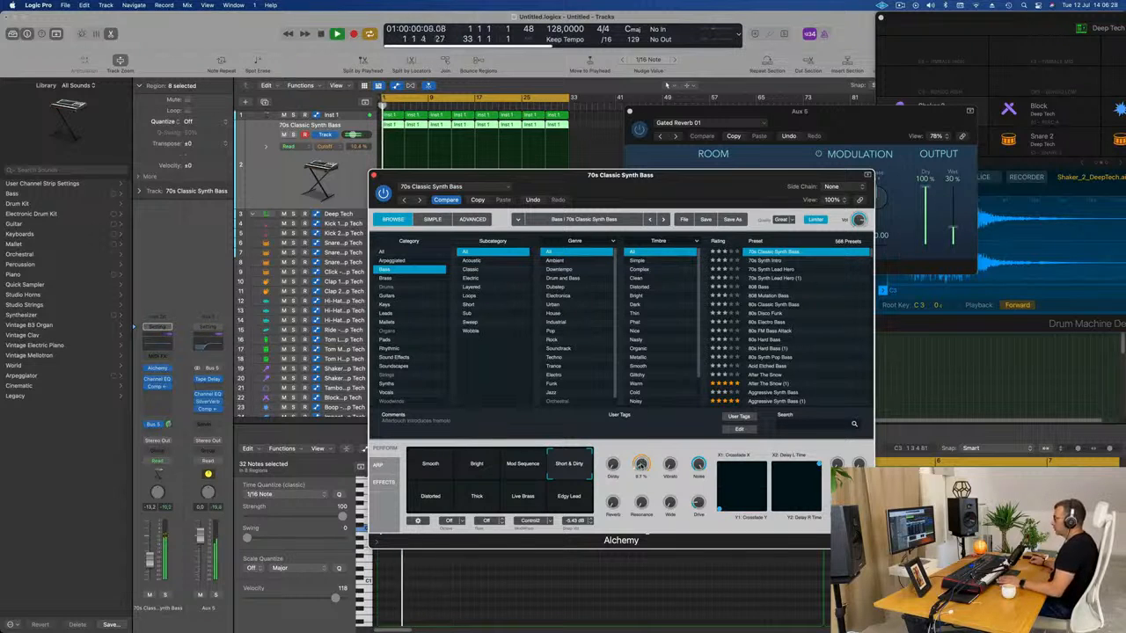
pyautogui.moveTo(736, 193); pyautogui.dragTo(793, 202)
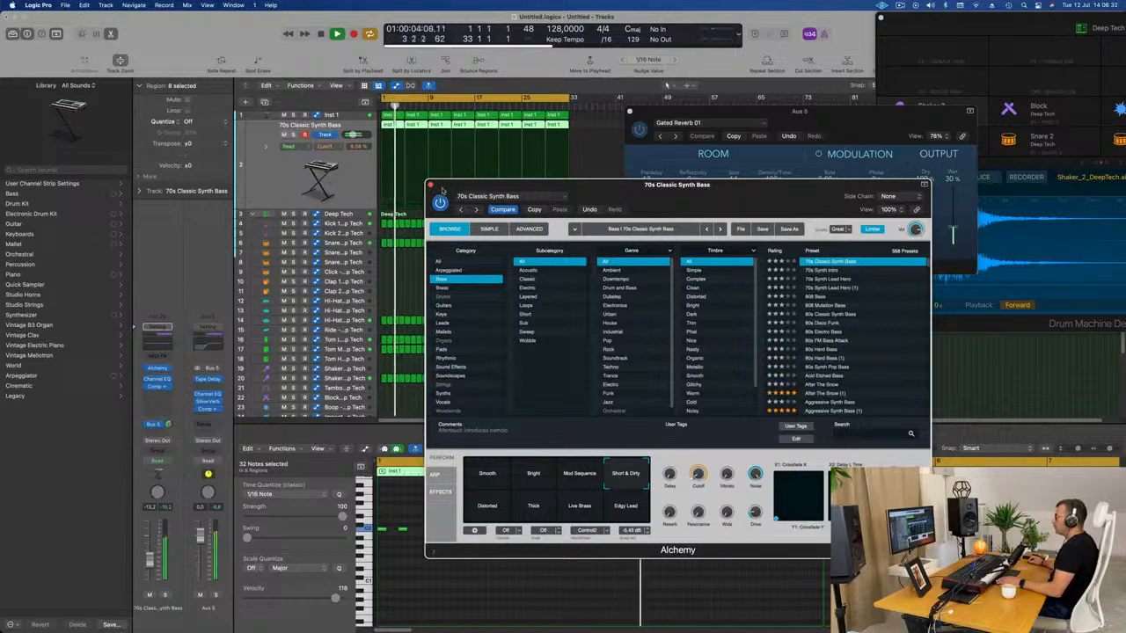
pyautogui.click(430, 185)
# Close the SilverVerb and adjust the bass track's Bus 5 send level while playing from the beginning
pyautogui.moveTo(630, 113); pyautogui.dragTo(626, 115)
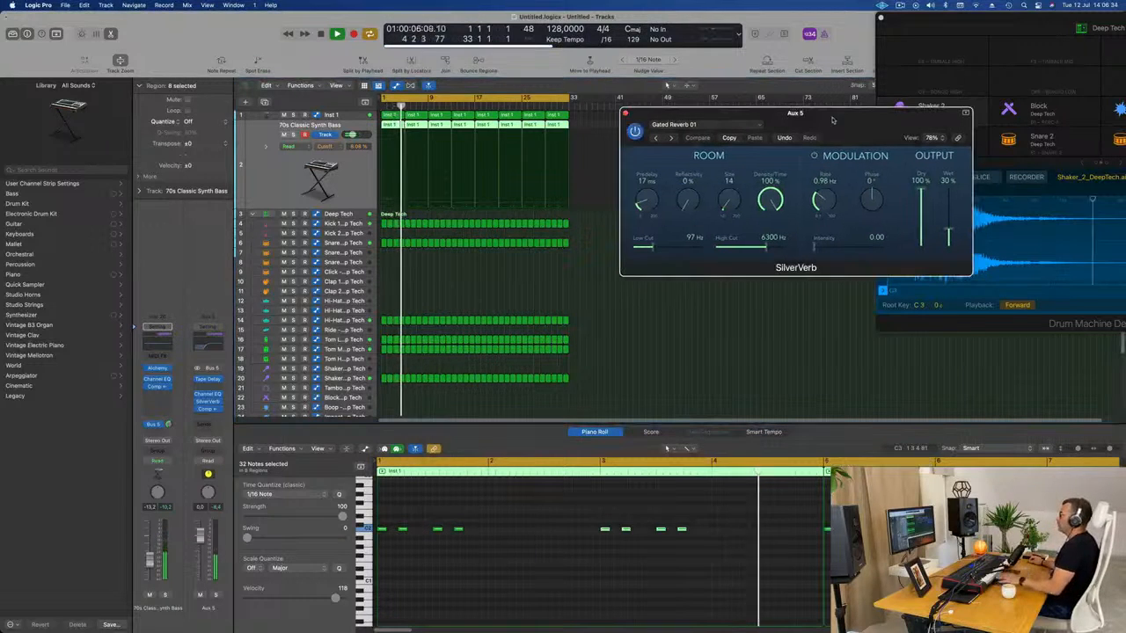
pyautogui.click(624, 114)
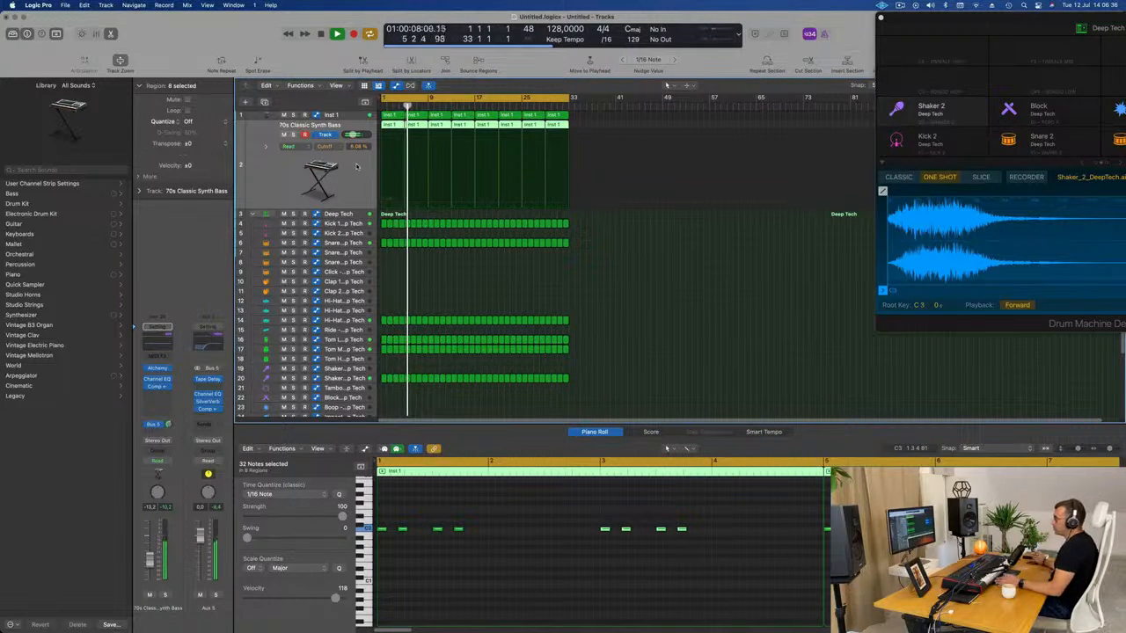
pyautogui.press('Return')
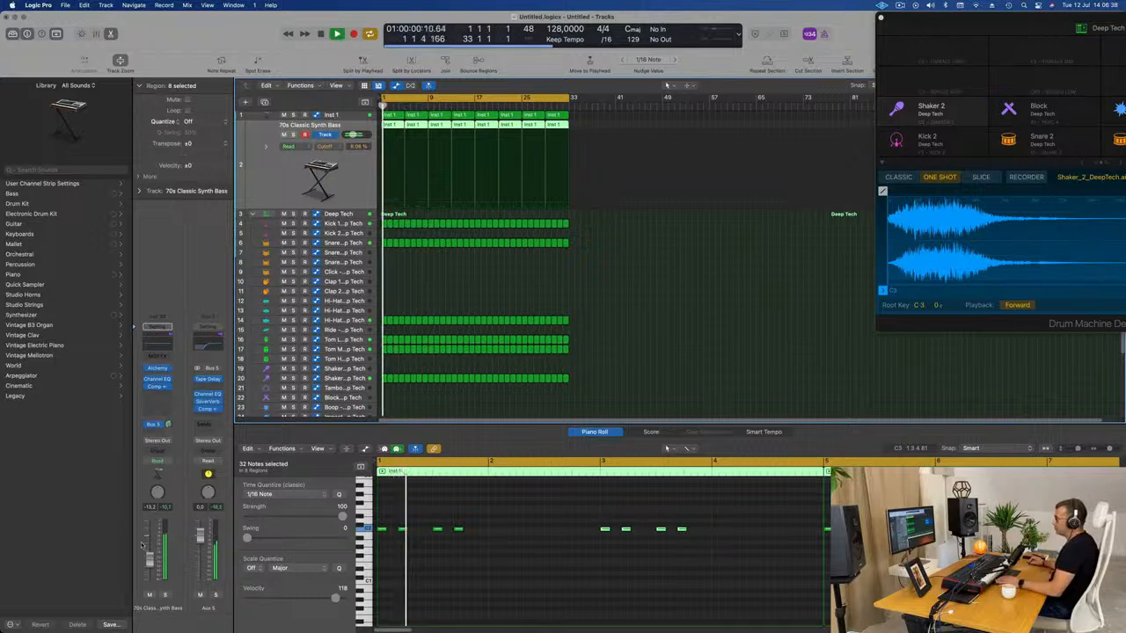
pyautogui.moveTo(169, 425); pyautogui.dragTo(169, 423)
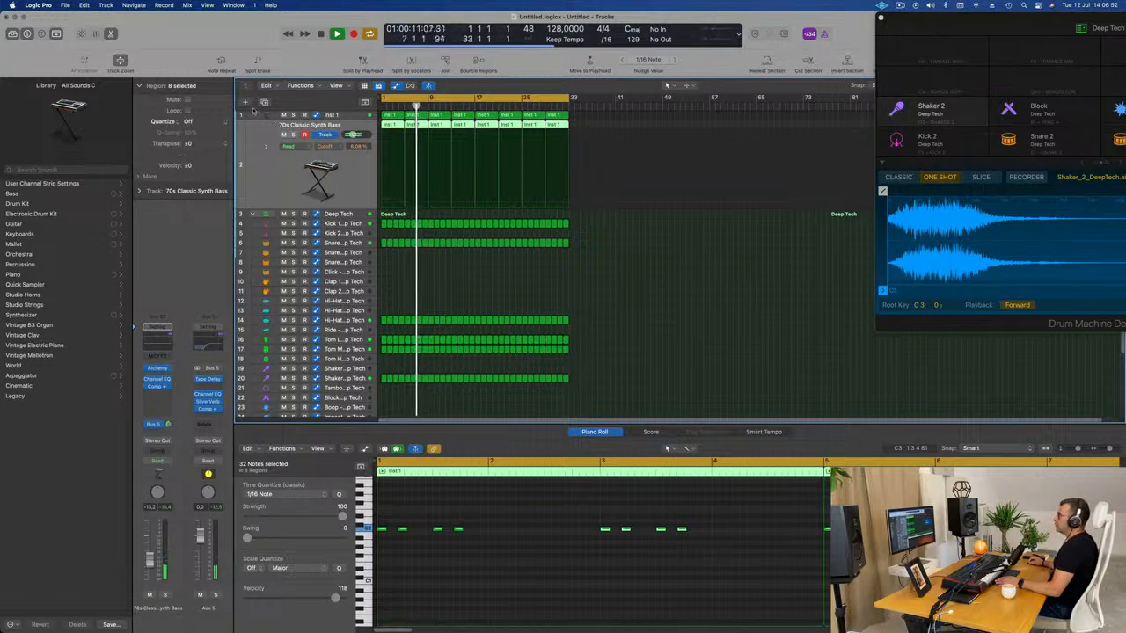
# Duplicate the 70s Classic Synth Bass track and copy the first region of track 1 onto it without its automation
pyautogui.click(354, 203)
pyautogui.press('super+d')
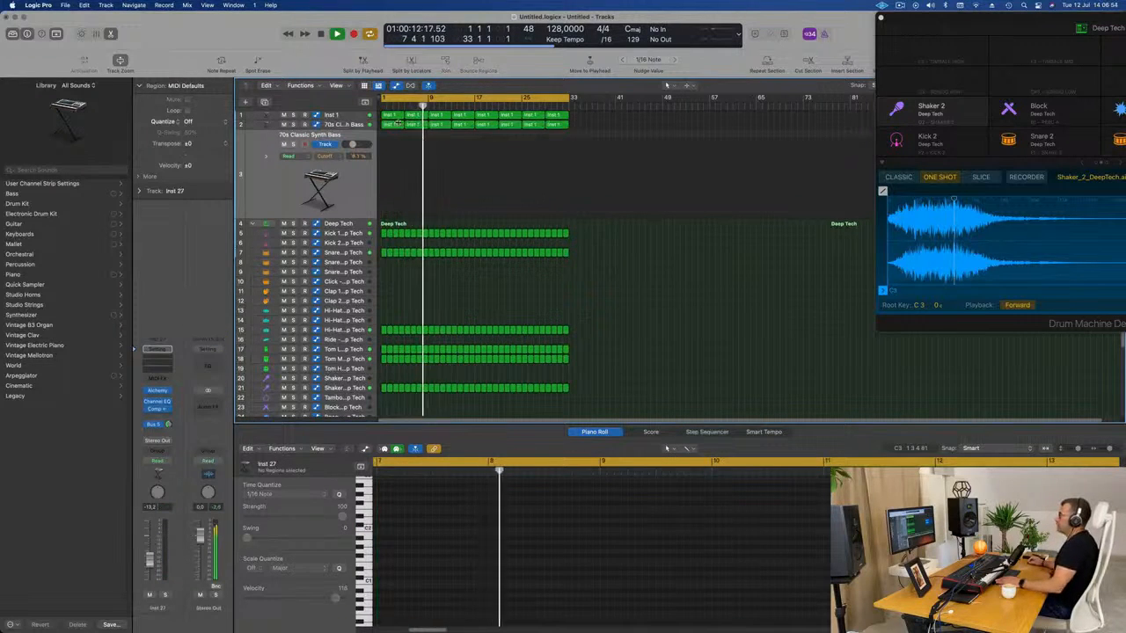
pyautogui.click(392, 115)
pyautogui.moveTo(392, 124); pyautogui.dragTo(393, 210)
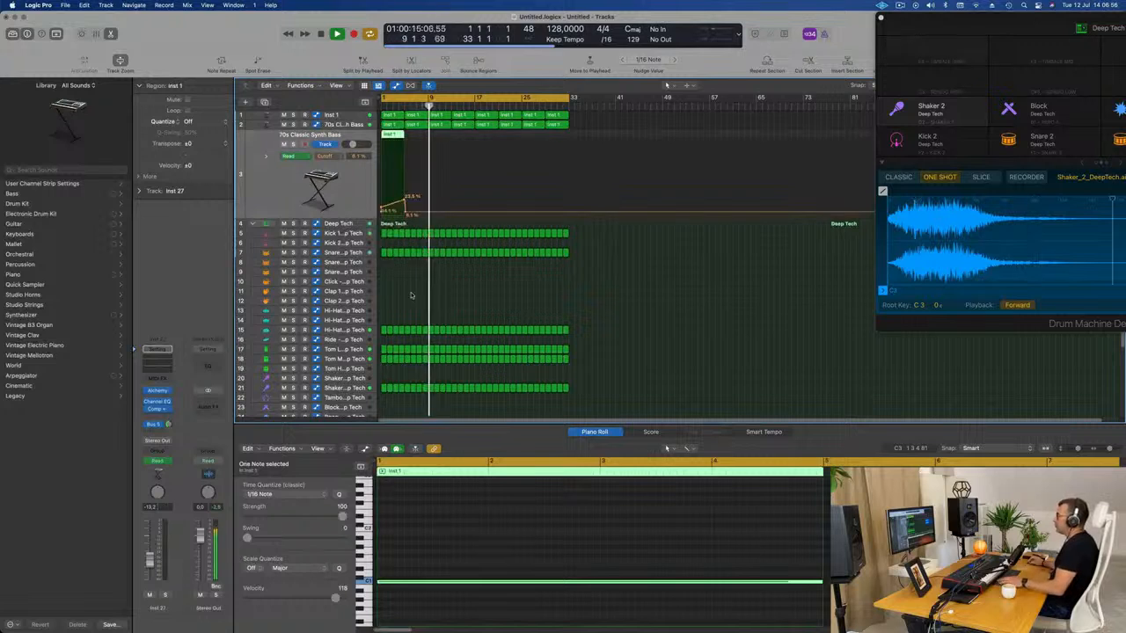
pyautogui.press('ctrl+super+BackSpace')
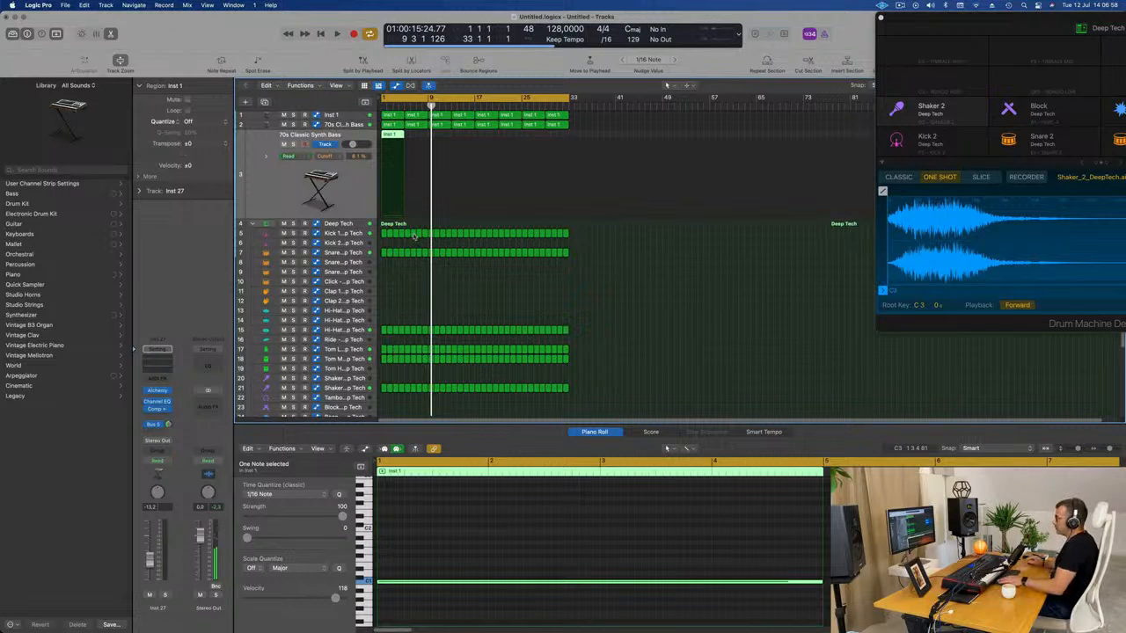
# Transpose the copied region's long note up one octave and play it back
pyautogui.press('Return')
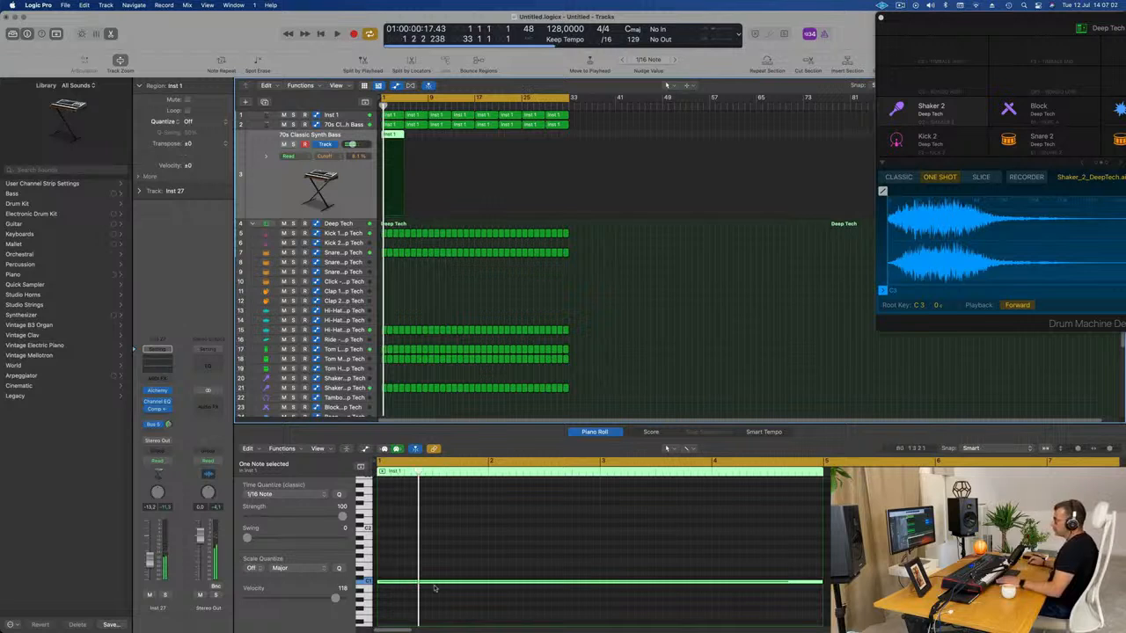
pyautogui.click(457, 615)
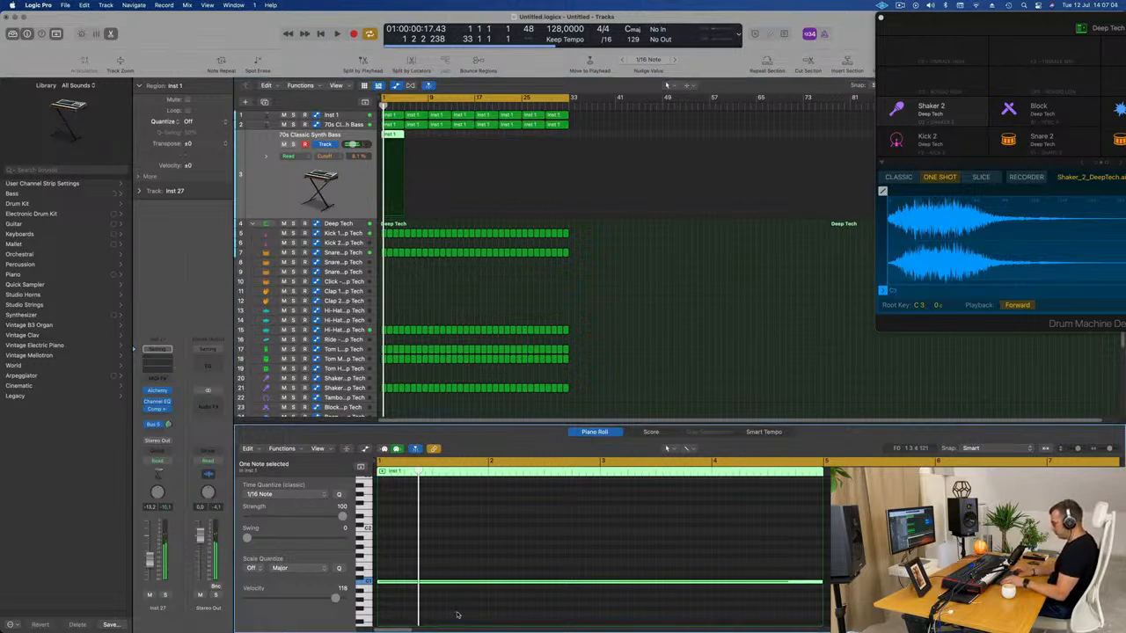
pyautogui.hotkey('alt', 'shift', 'Up')
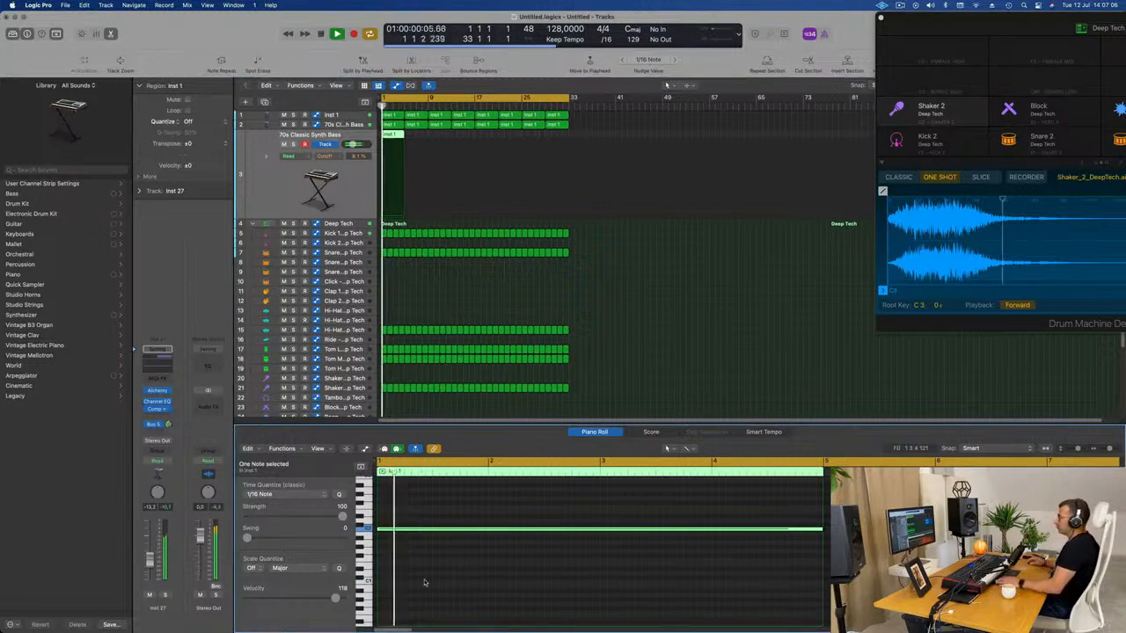
pyautogui.press('space')
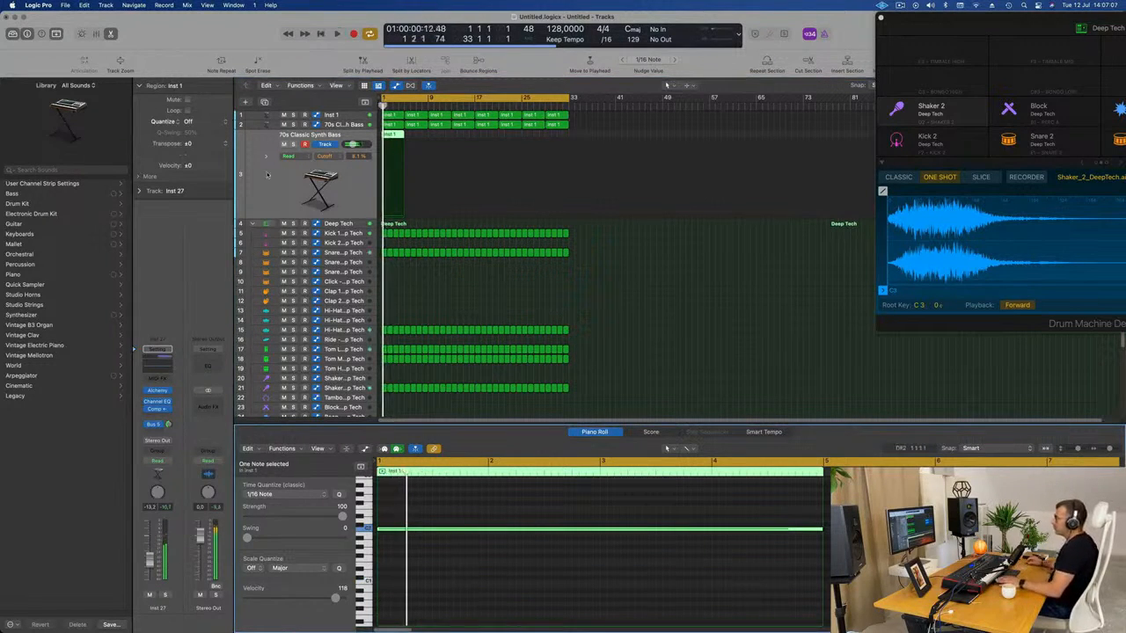
# Turn off the duplicated track's Bus 5 send and set the arpeggiator mode in its Alchemy to Up
pyautogui.click(157, 392)
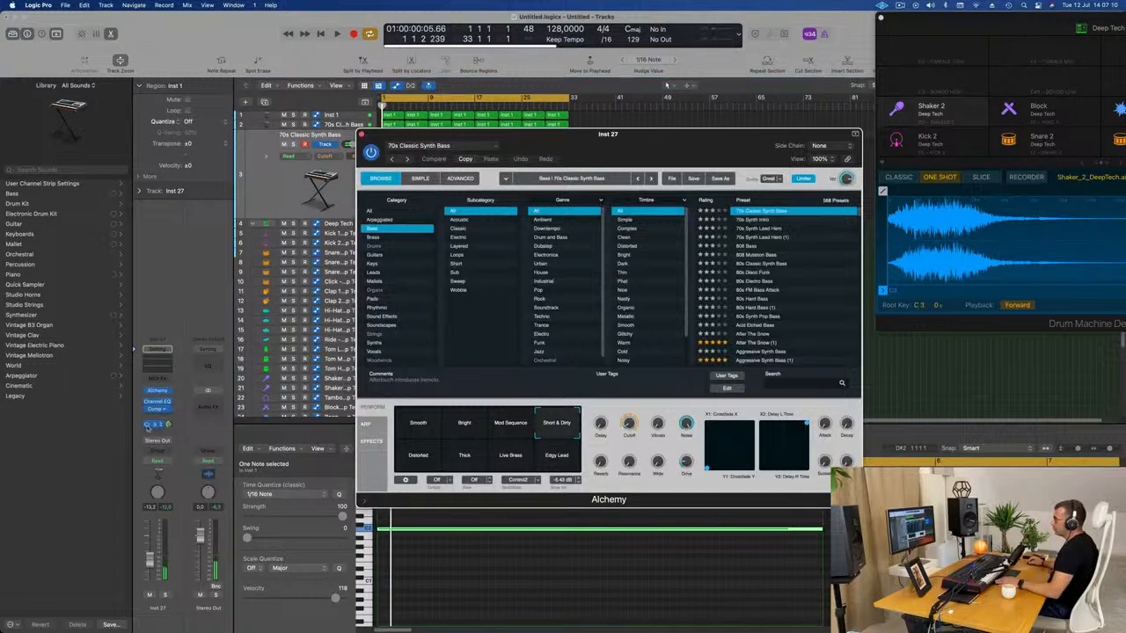
pyautogui.moveTo(612, 149); pyautogui.dragTo(689, 160)
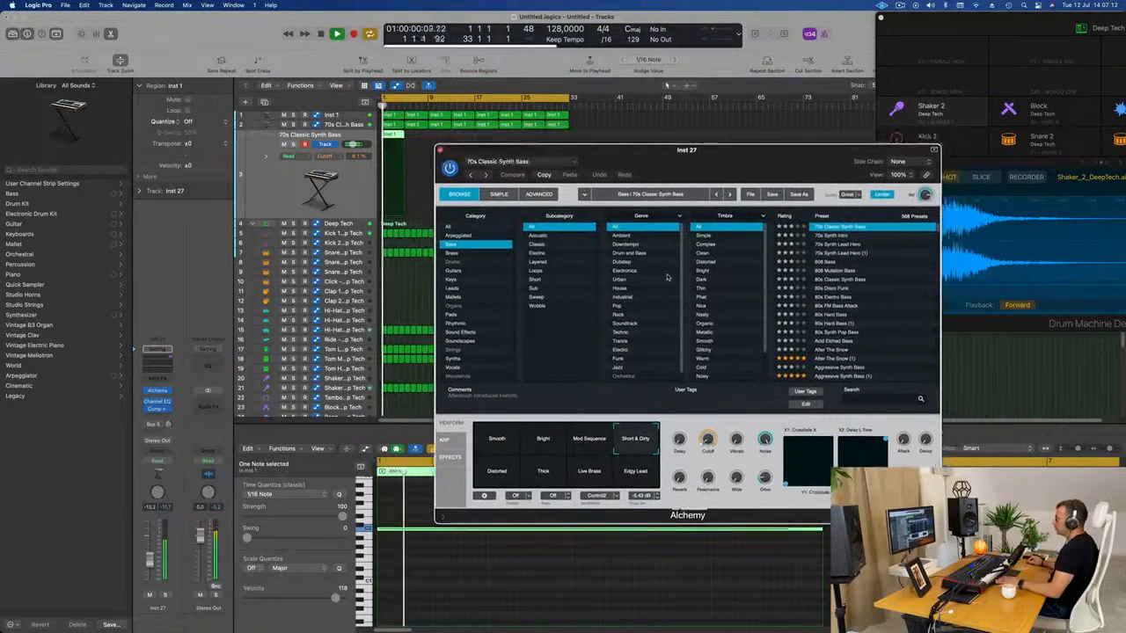
pyautogui.click(449, 442)
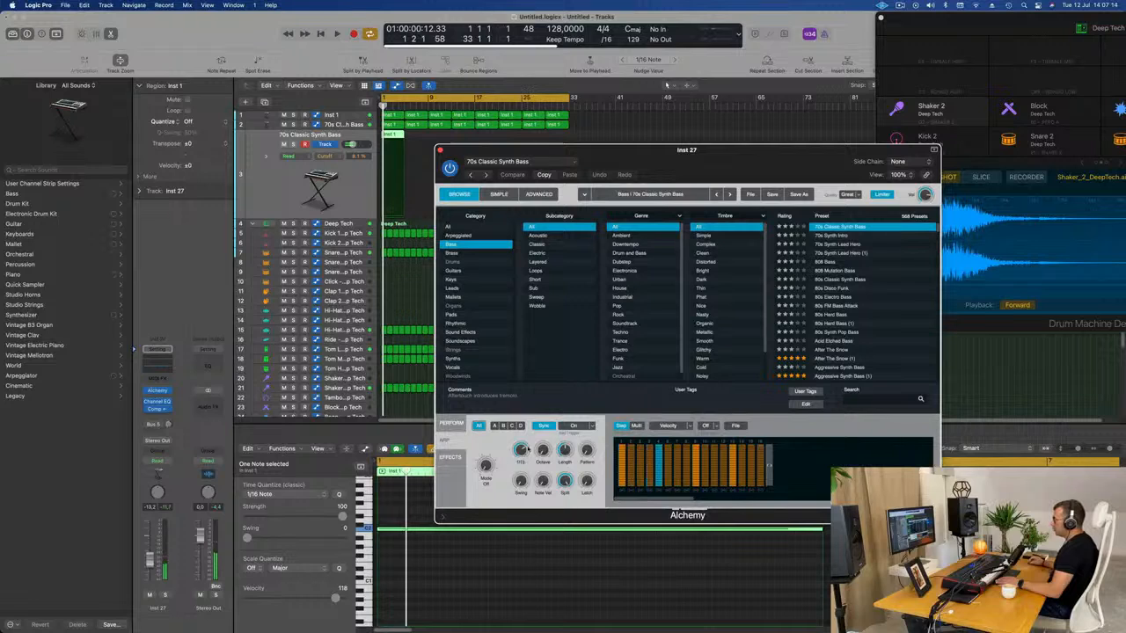
pyautogui.moveTo(485, 466); pyautogui.dragTo(486, 451)
pyautogui.press('space')
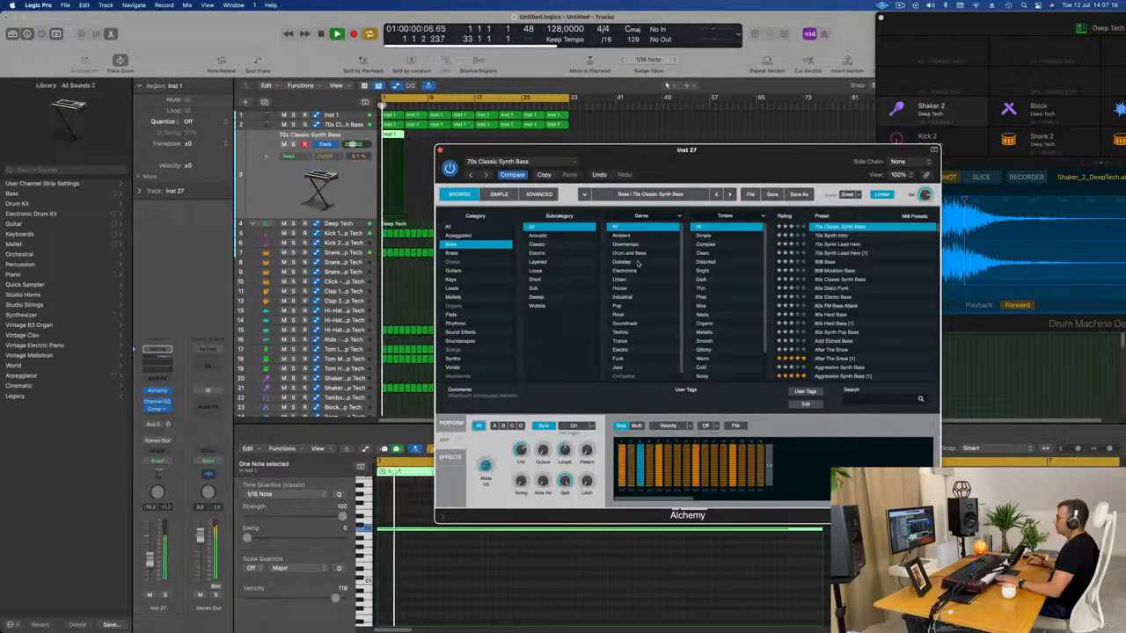
# Solo the duplicated bass track and play its arpeggio from the beginning
pyautogui.moveTo(720, 142); pyautogui.dragTo(921, 103)
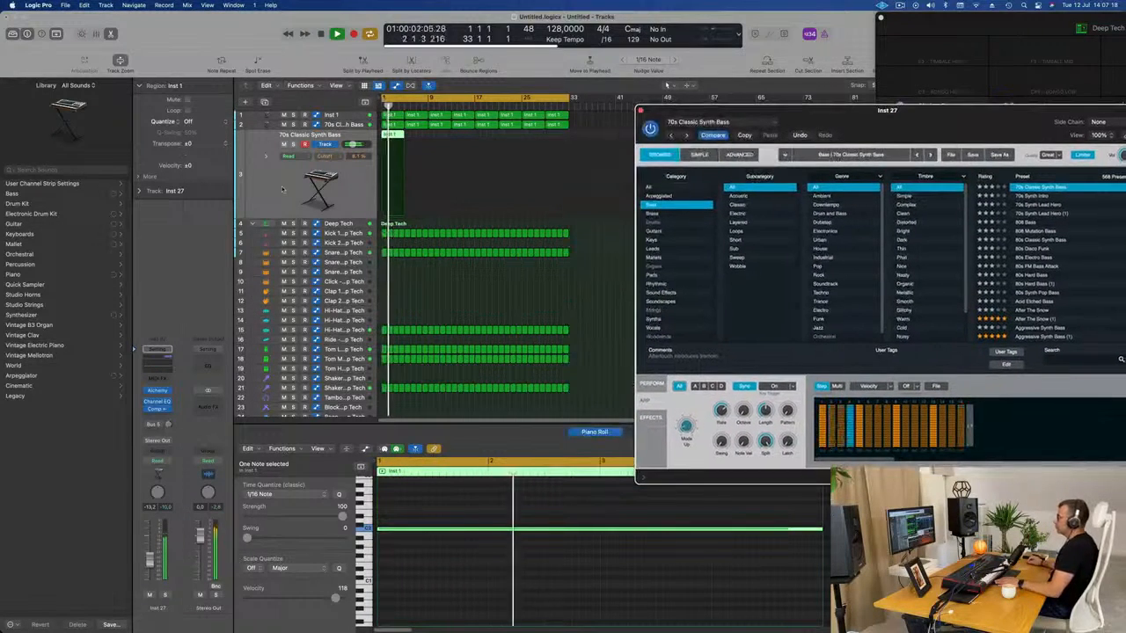
pyautogui.click(383, 106)
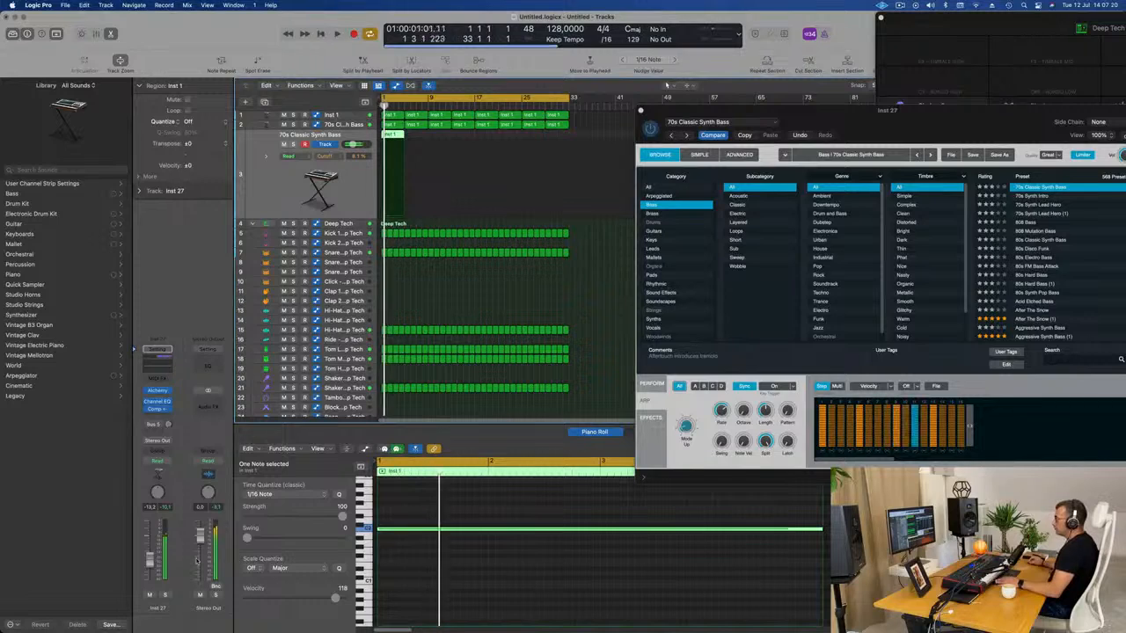
pyautogui.click(163, 596)
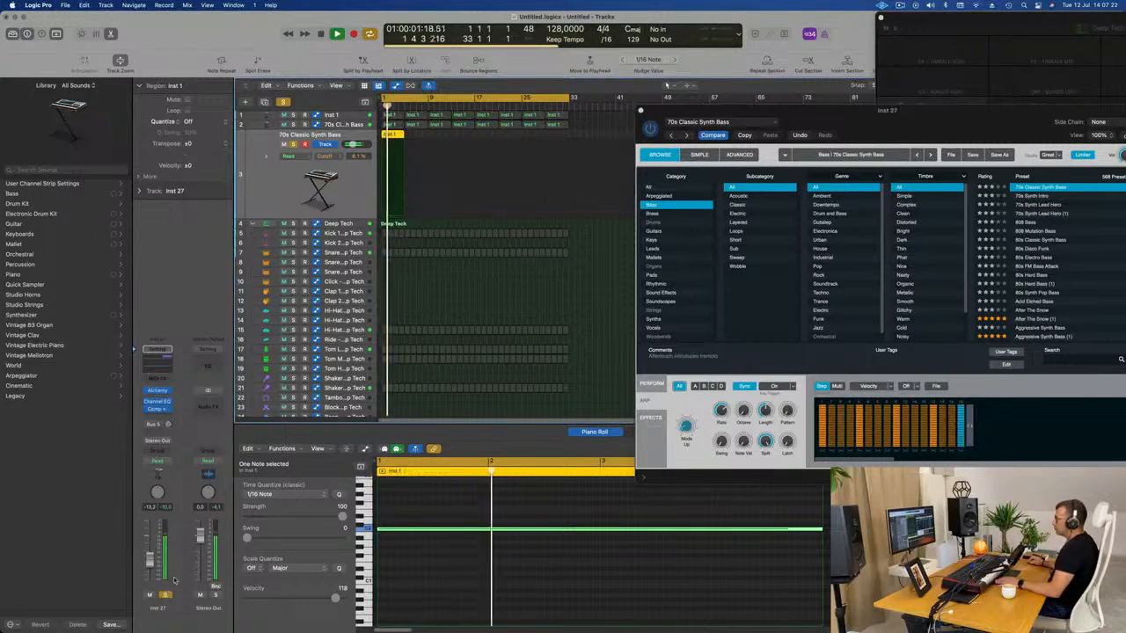
# Unsolo the duplicated bass track and choose the Smooth performance snapshot in its Alchemy
pyautogui.click(164, 596)
pyautogui.moveTo(900, 119); pyautogui.dragTo(711, 158)
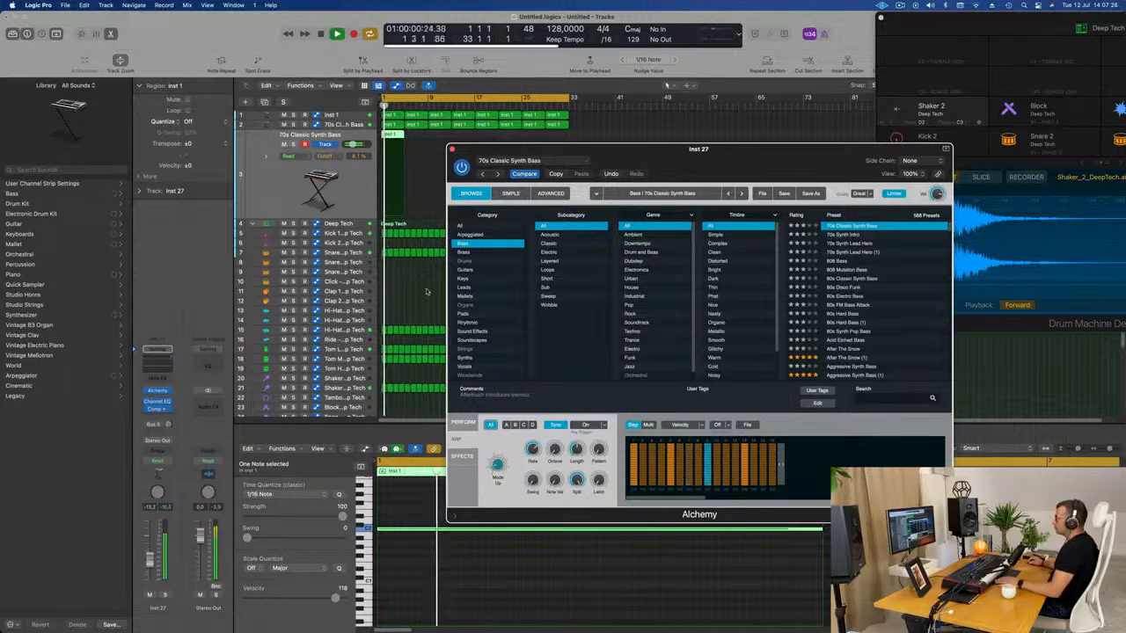
pyautogui.click(463, 423)
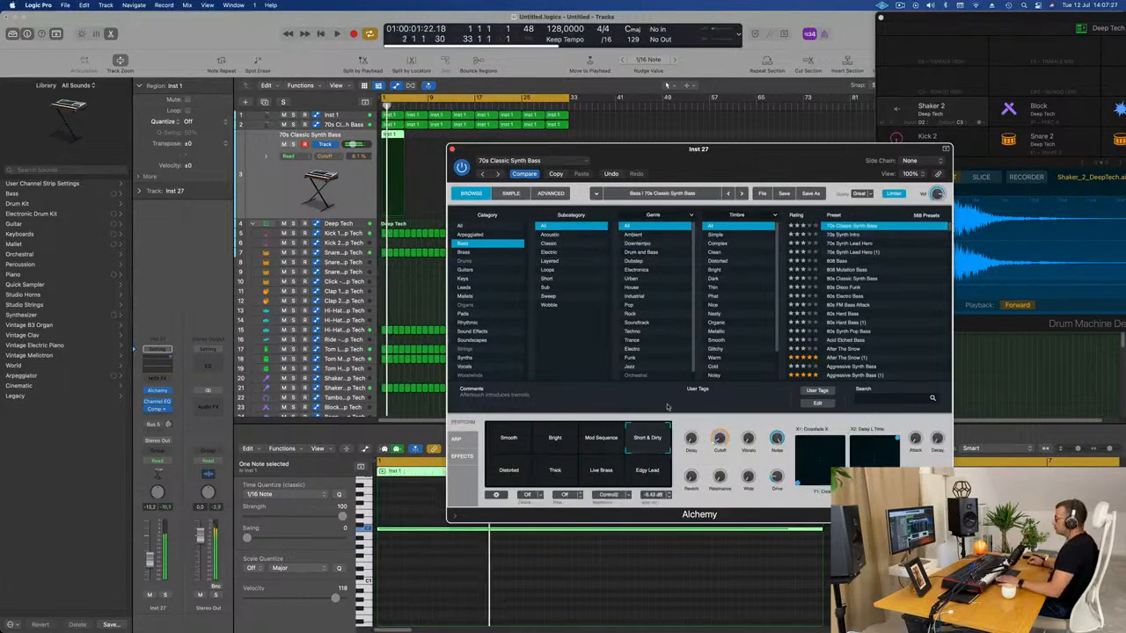
pyautogui.click(508, 445)
pyautogui.moveTo(732, 167); pyautogui.dragTo(729, 155)
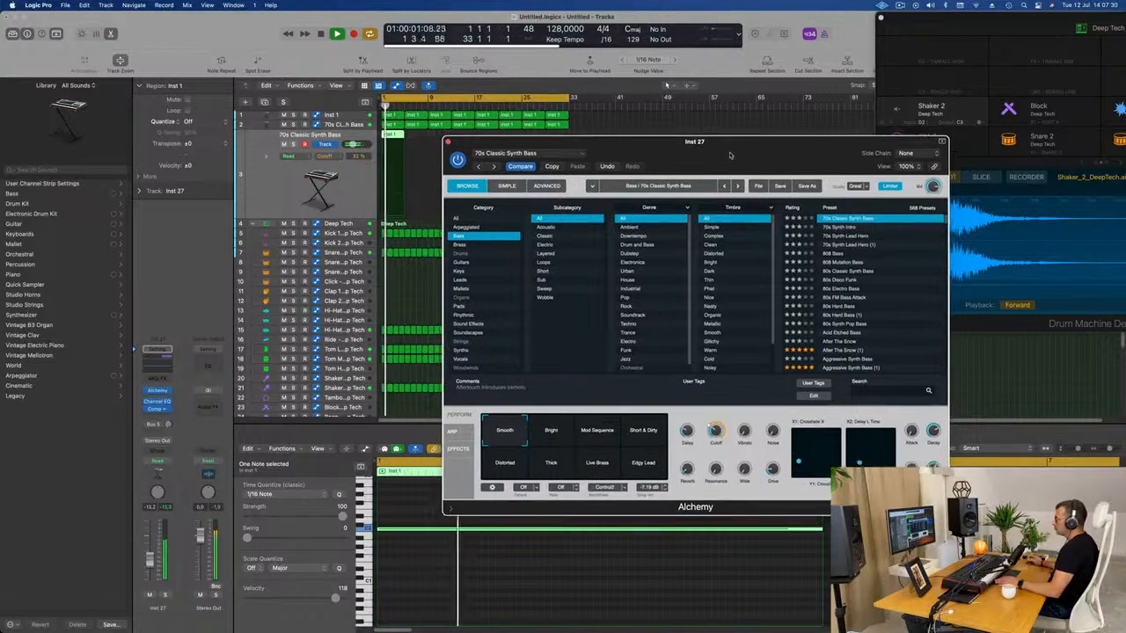
# Check the arpeggiator rate in Alchemy, then solo the duplicated bass track and play it from the beginning
pyautogui.click(451, 432)
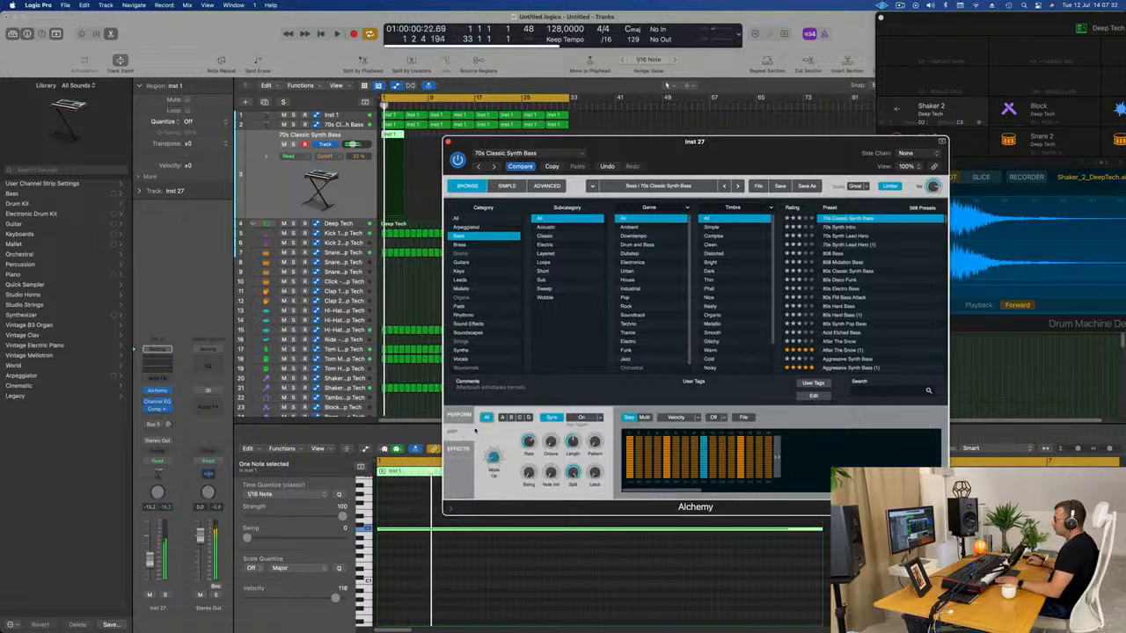
pyautogui.moveTo(531, 443)
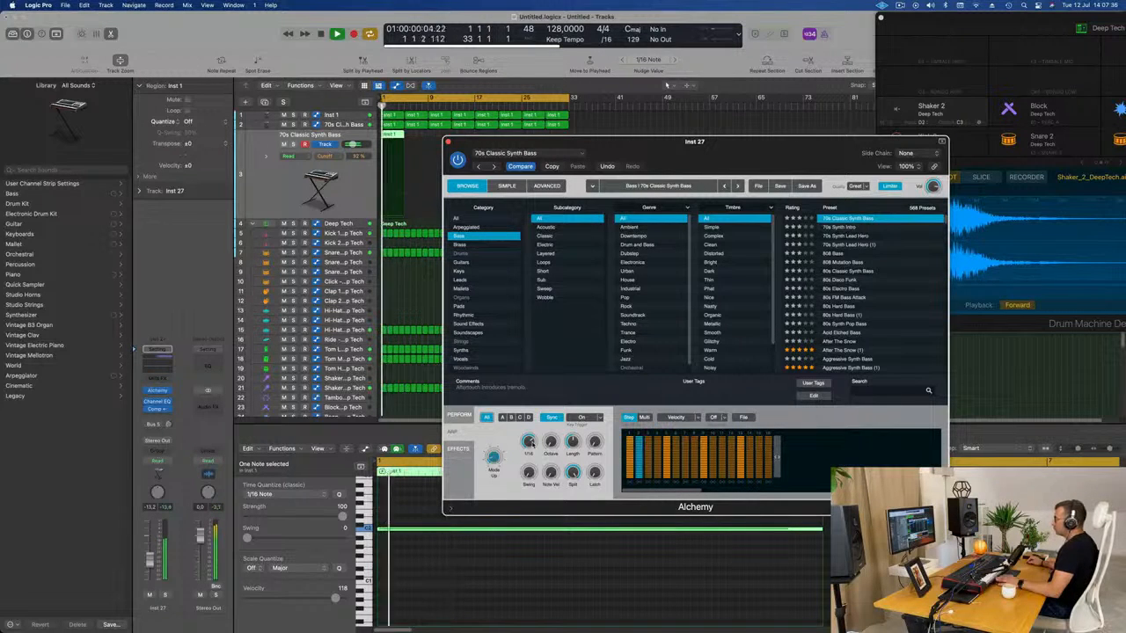
pyautogui.click(164, 596)
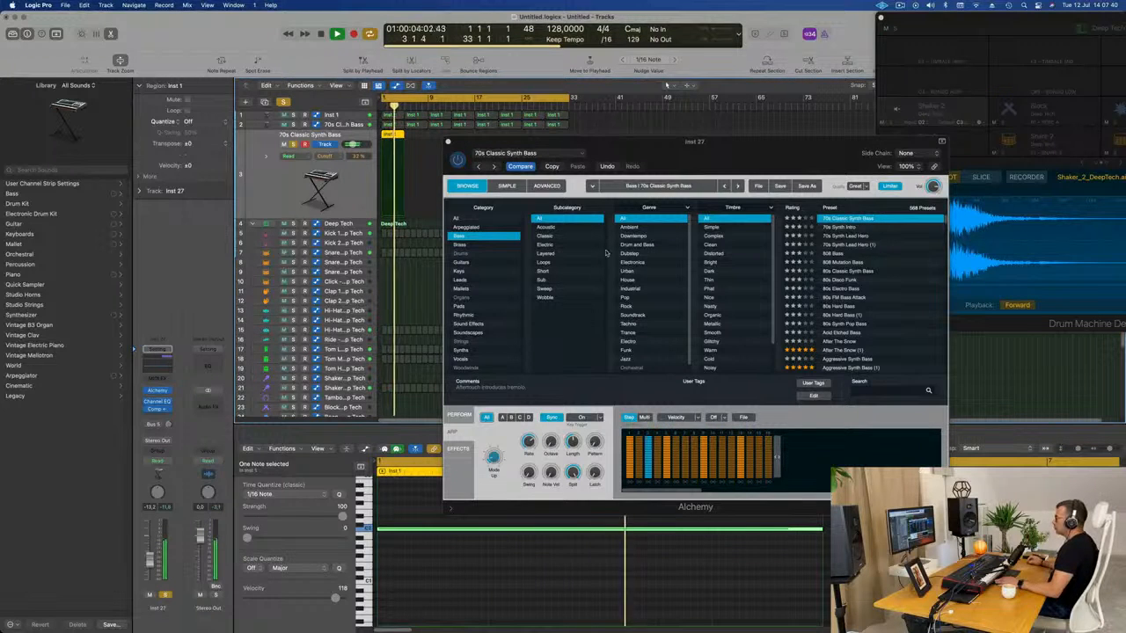
pyautogui.moveTo(714, 154); pyautogui.dragTo(704, 156)
pyautogui.press('Return')
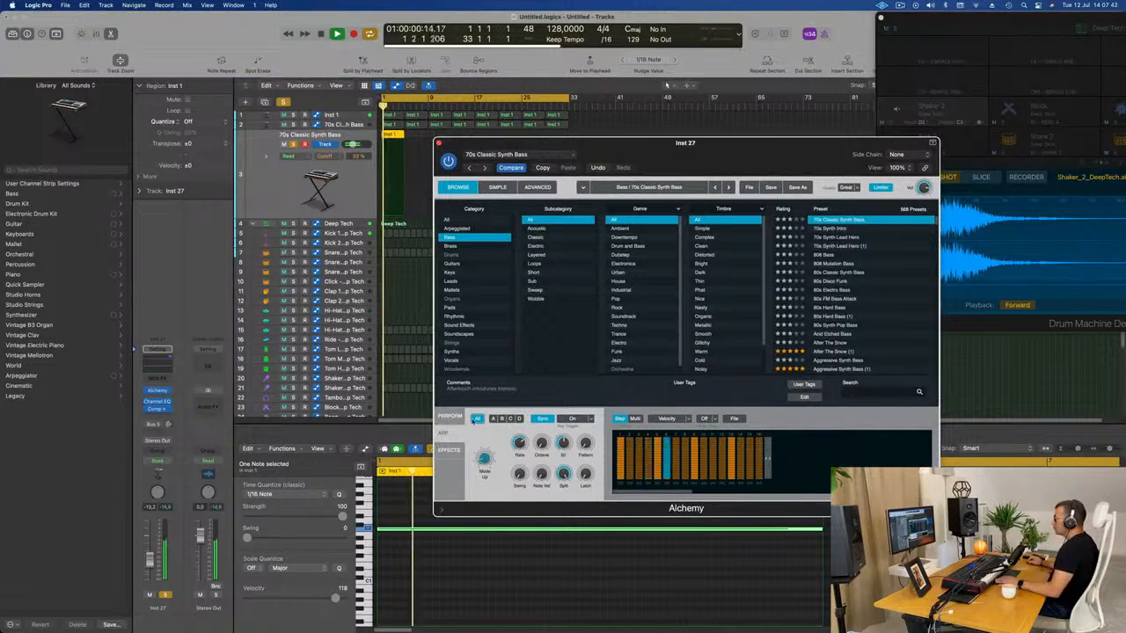
# Audition the Edgy Lead, Thick, Distorted, Bright, Mod Sequence and Short & Dirty snapshots in Alchemy, returning to Smooth
pyautogui.click(449, 417)
pyautogui.press('Return')
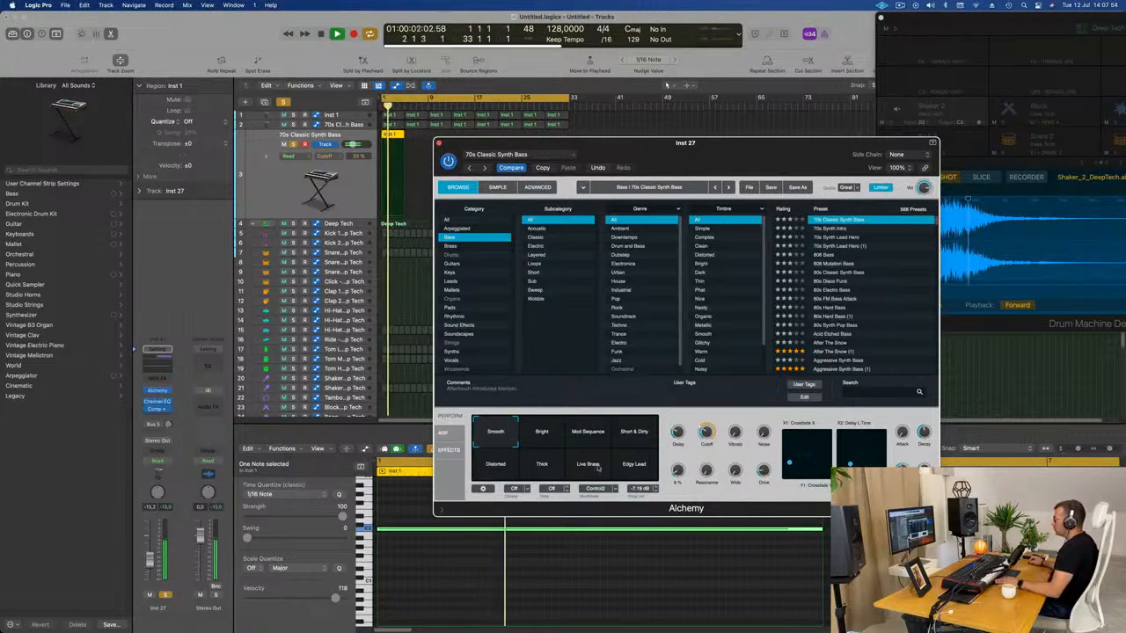
pyautogui.click(641, 468)
pyautogui.click(542, 466)
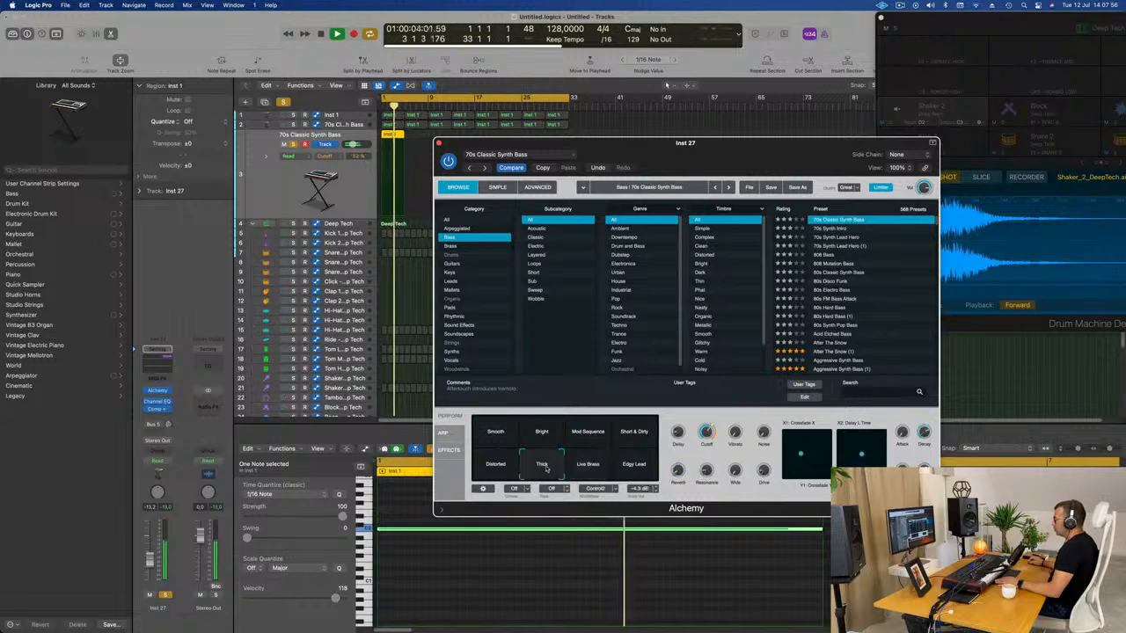
pyautogui.click(494, 468)
pyautogui.click(495, 432)
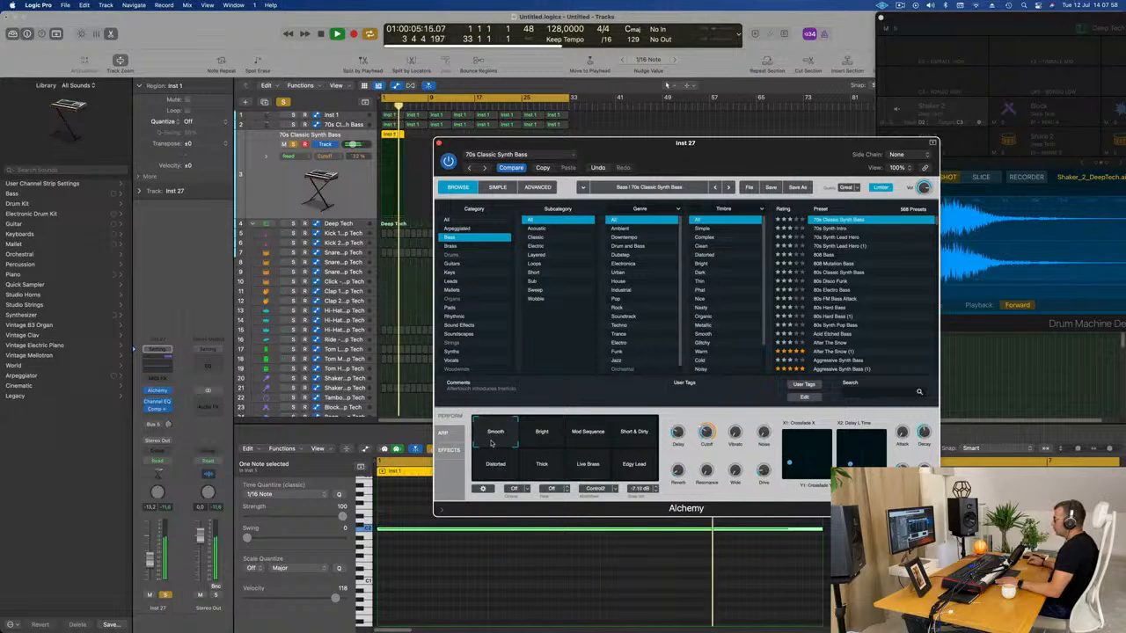
pyautogui.click(543, 433)
pyautogui.click(588, 432)
pyautogui.click(634, 432)
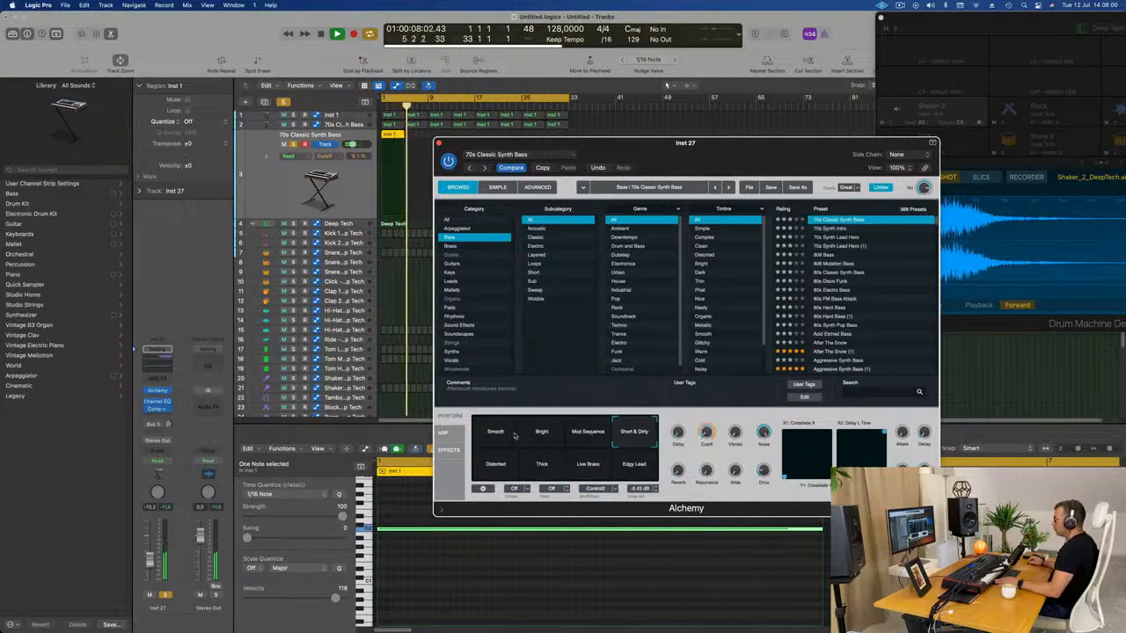
pyautogui.click(498, 434)
# Repeat the duplicated track's Inst 1 region seven times to fill the cycle up to bar 33, and start playback
pyautogui.press('space')
pyautogui.press('space')
pyautogui.moveTo(585, 153); pyautogui.dragTo(688, 220)
pyautogui.press('space')
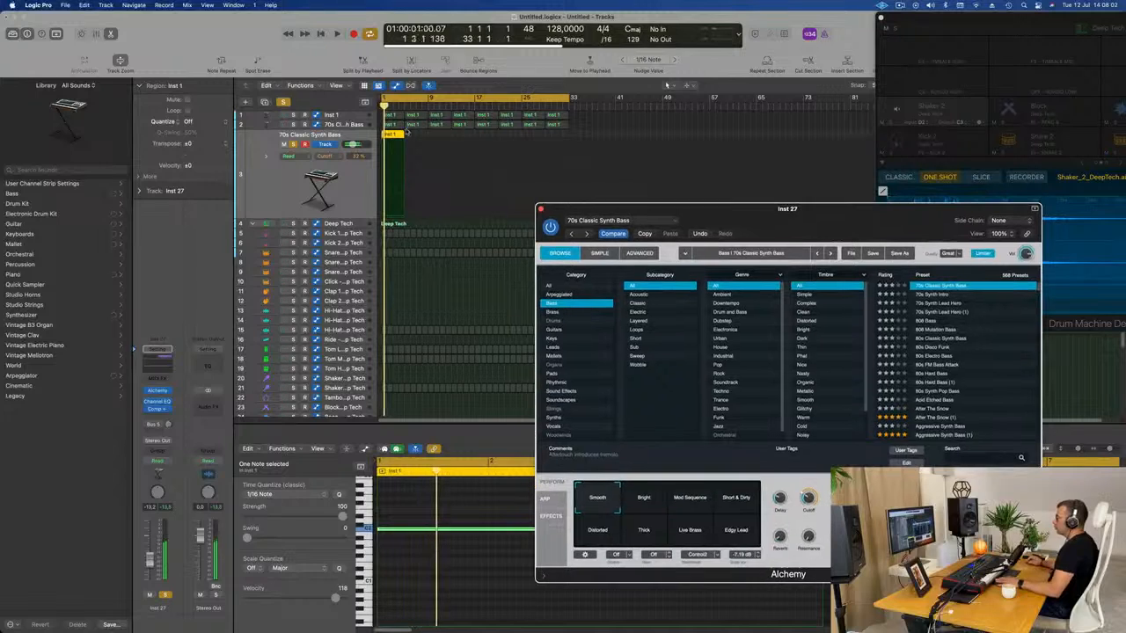
pyautogui.click(392, 141)
pyautogui.click(390, 137)
pyautogui.press('super+r')
pyautogui.press('super+r')
pyautogui.press('super+r')
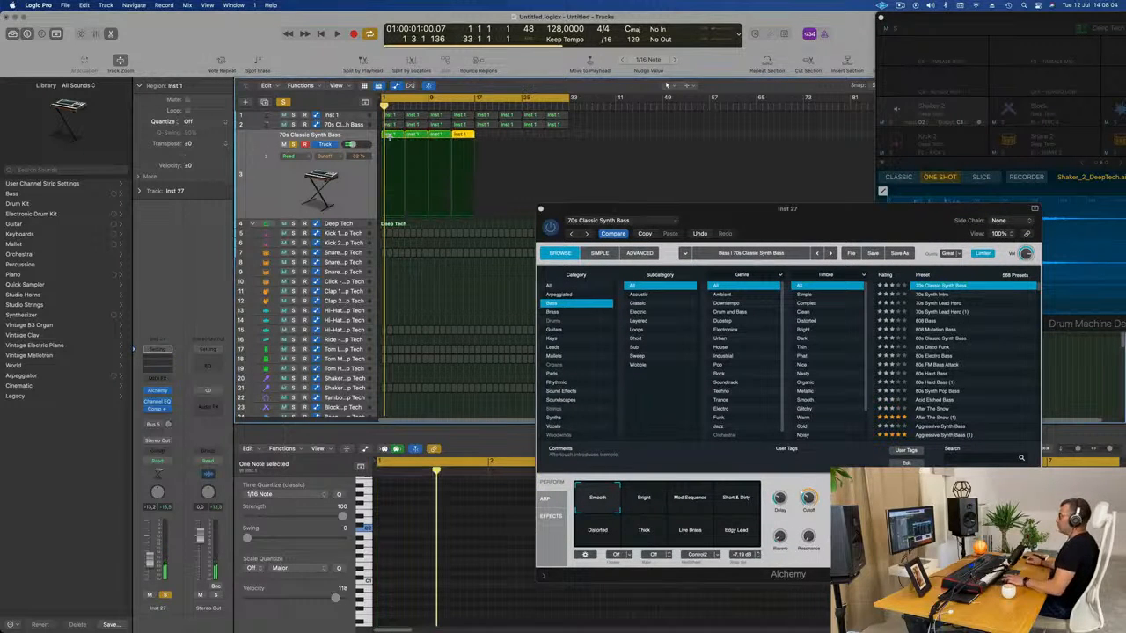
pyautogui.press('space')
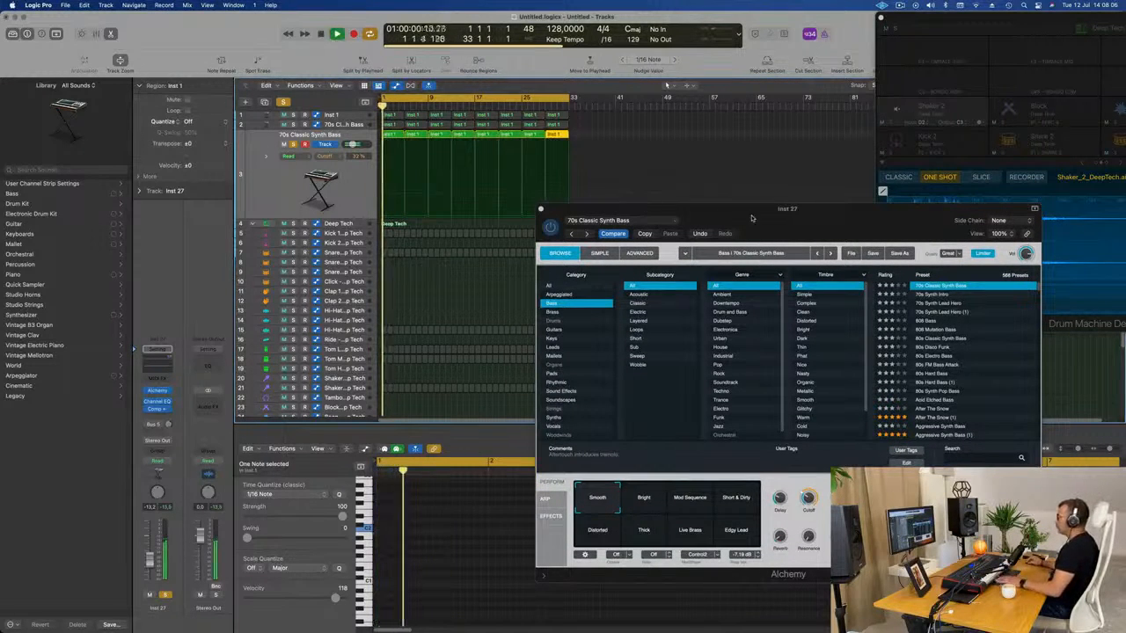
# Try two preset patterns in Alchemy's arpeggiator on the soloed bass, then unsolo the track to hear the full mix
pyautogui.moveTo(787, 237); pyautogui.dragTo(712, 193)
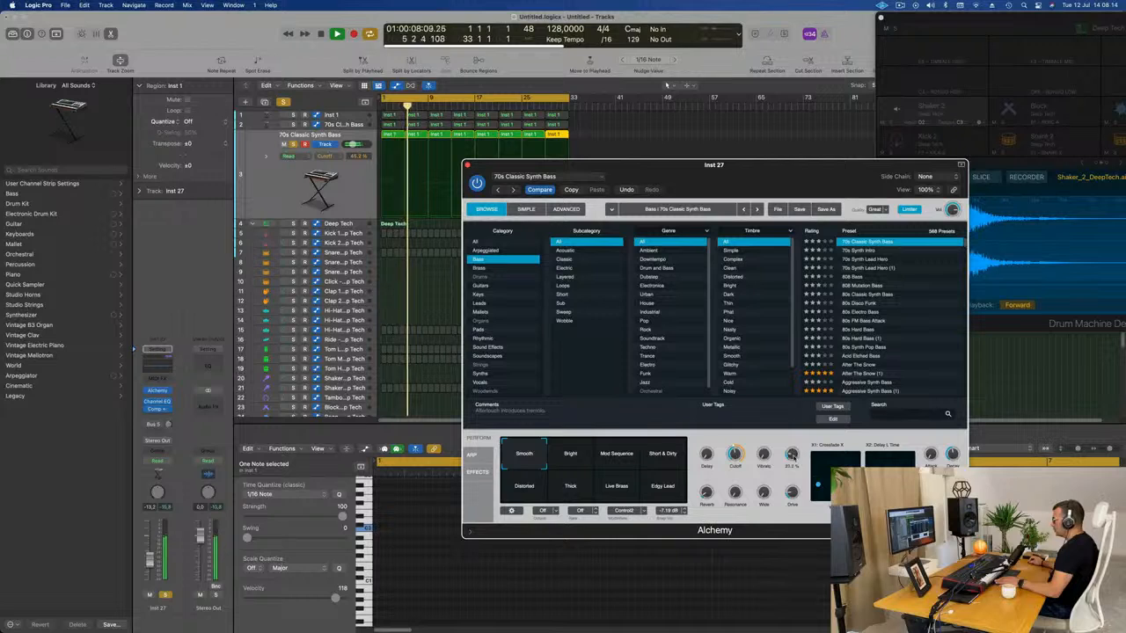
pyautogui.click(480, 455)
pyautogui.click(761, 441)
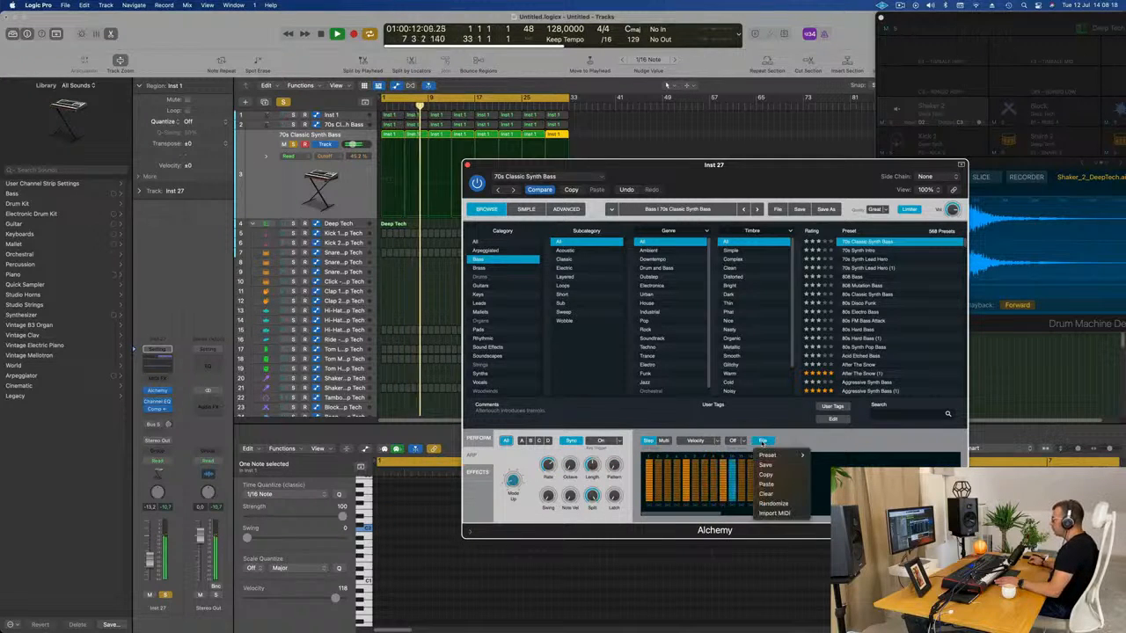
pyautogui.moveTo(775, 456)
pyautogui.click(821, 469)
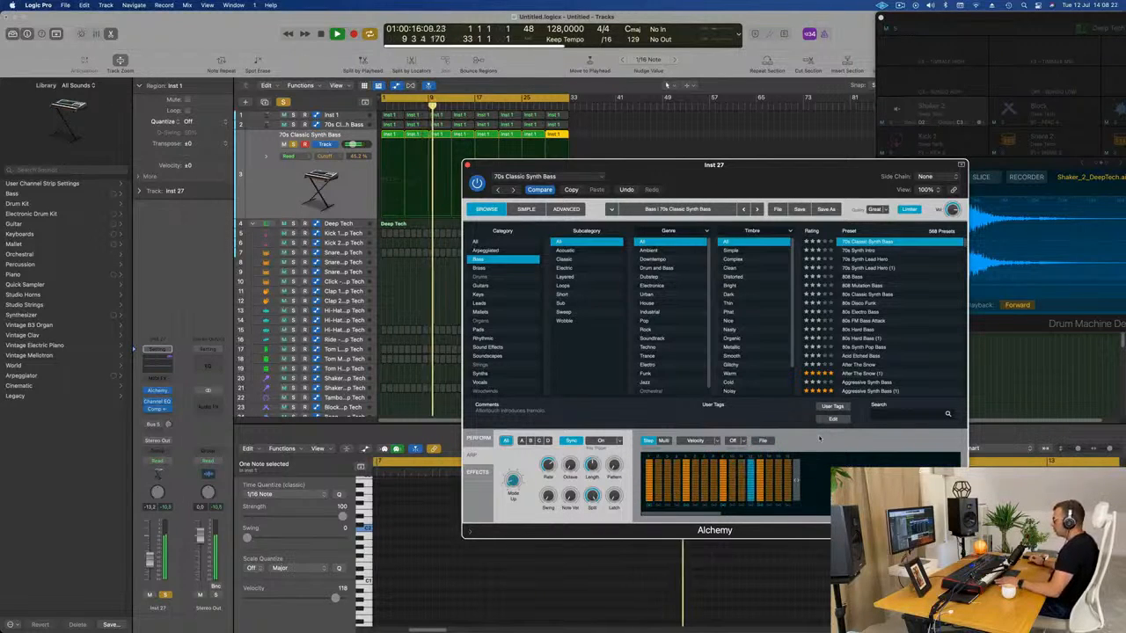
pyautogui.click(761, 441)
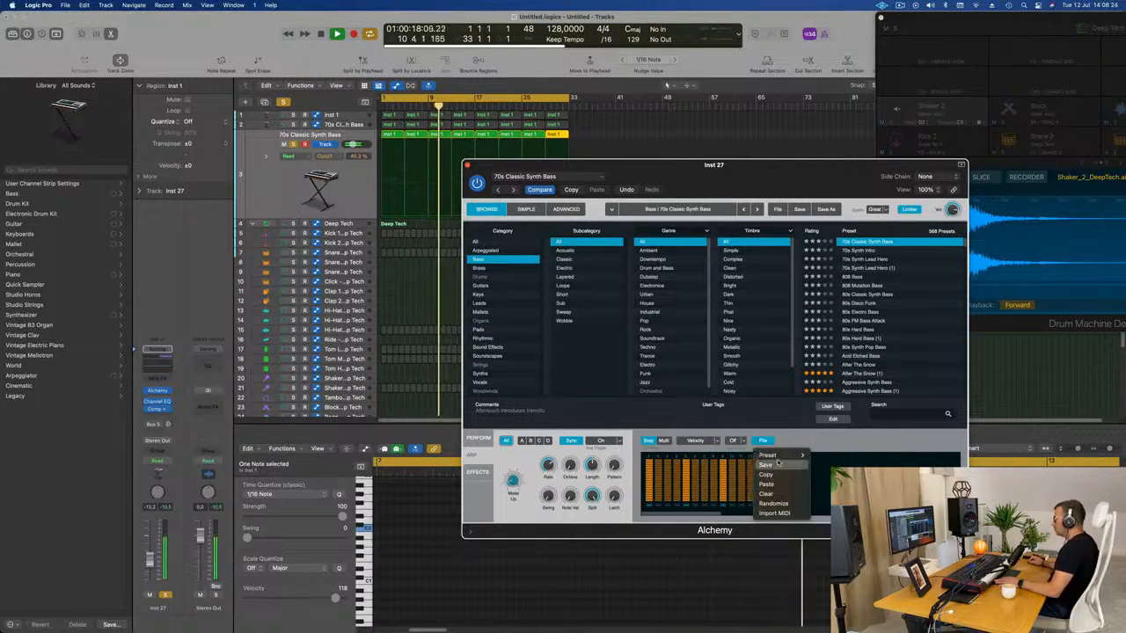
pyautogui.moveTo(781, 458)
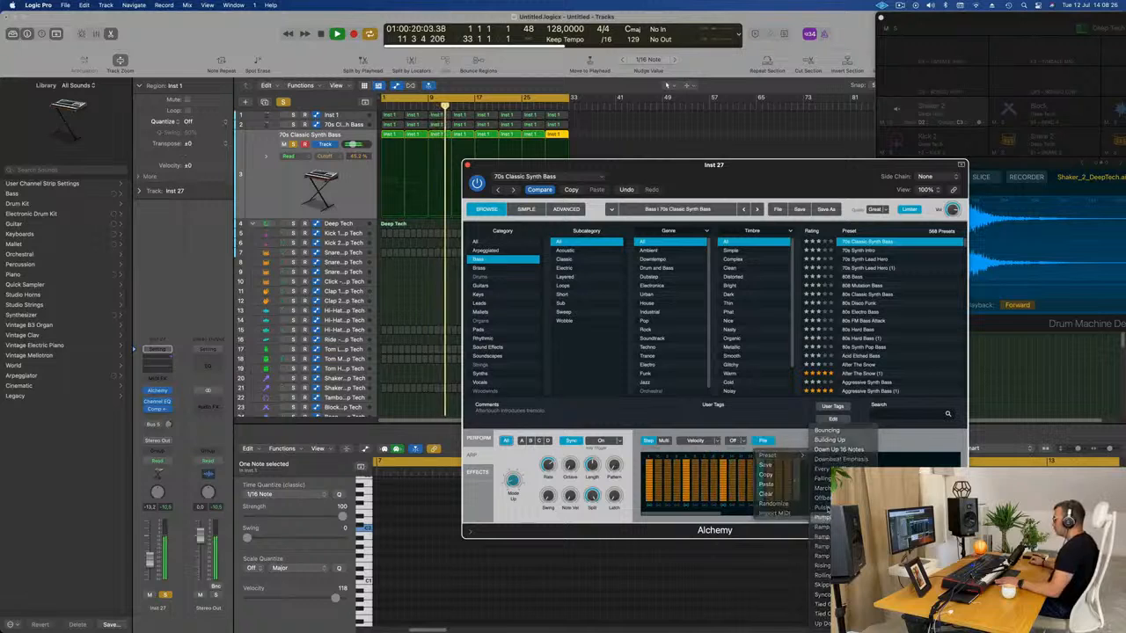
pyautogui.click(837, 451)
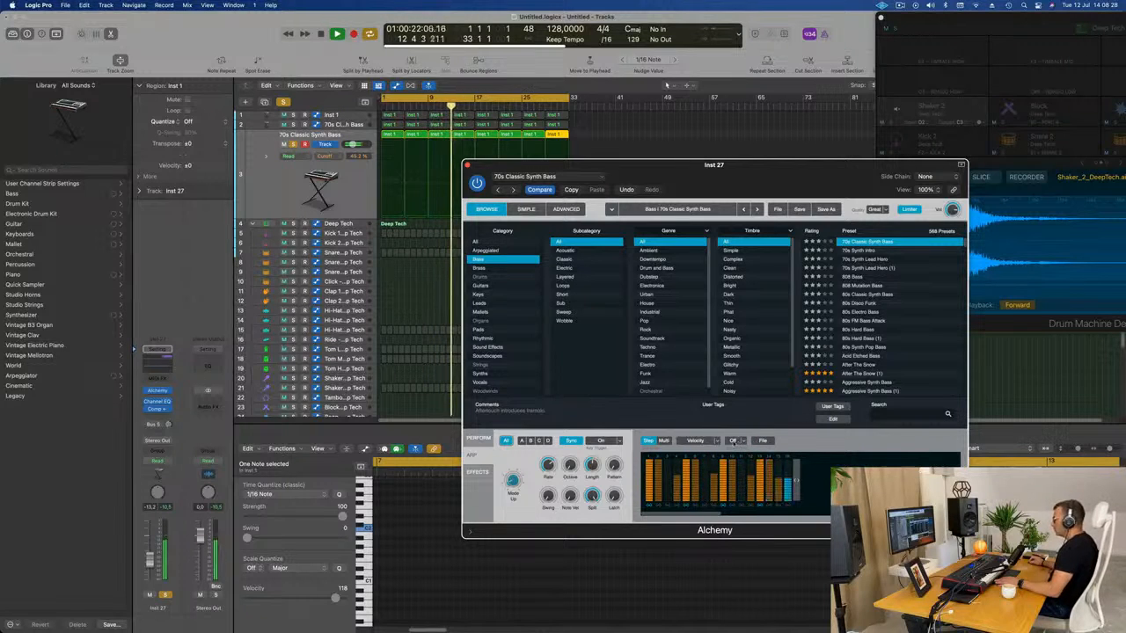
pyautogui.click(268, 173)
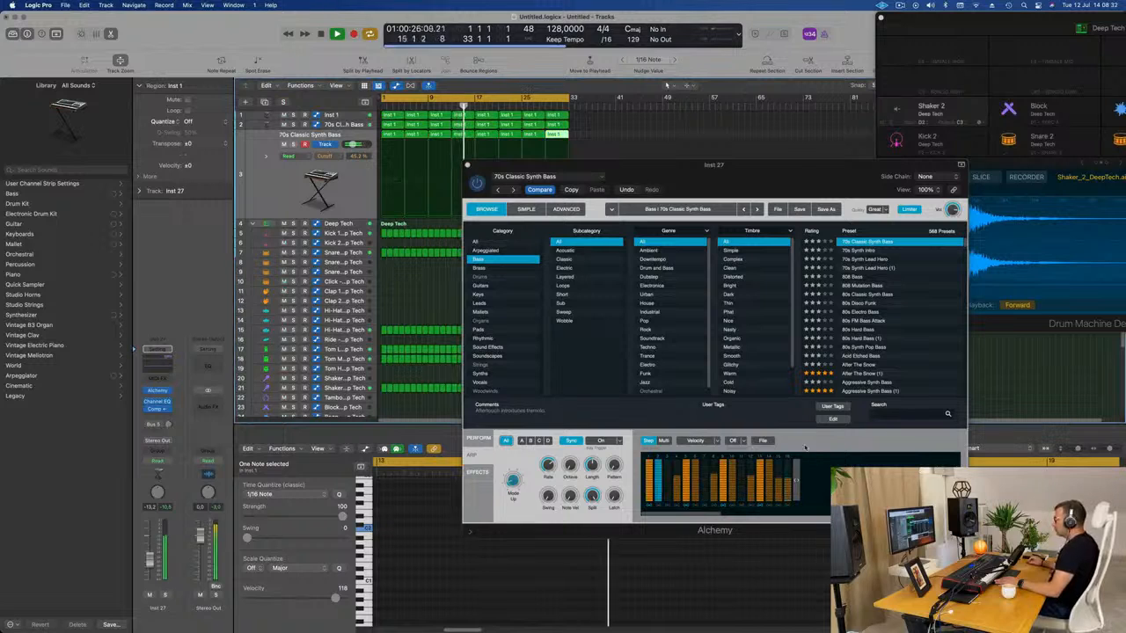
# Load another preset pattern in Alchemy's arpeggiator and raise the duplicated track's volume to -11.2 dB
pyautogui.click(762, 440)
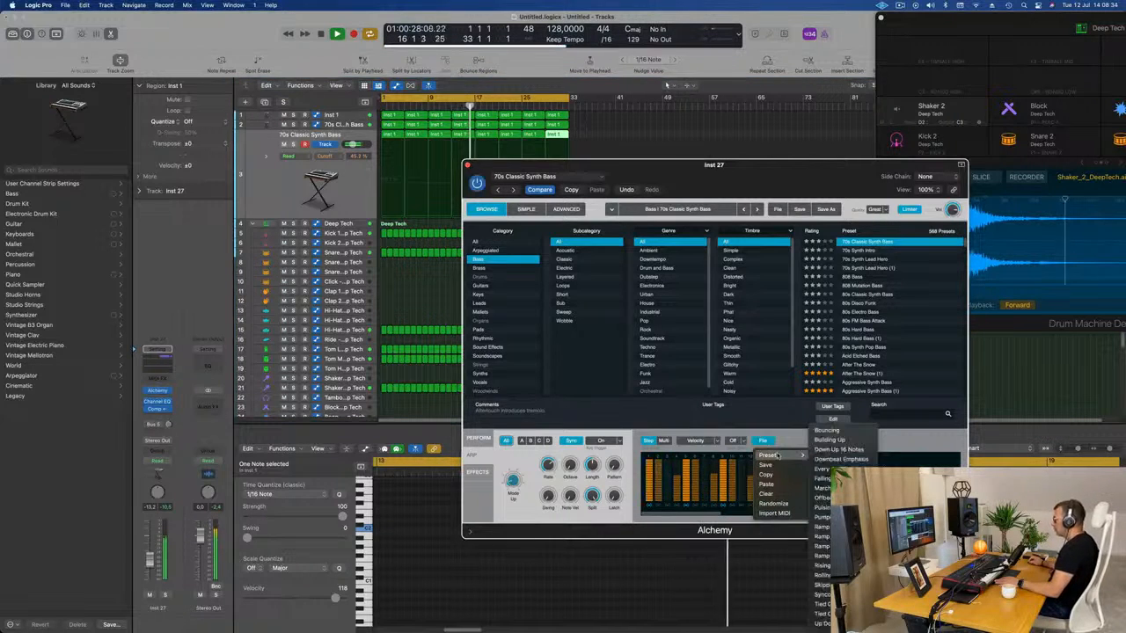
pyautogui.moveTo(769, 455)
pyautogui.click(823, 498)
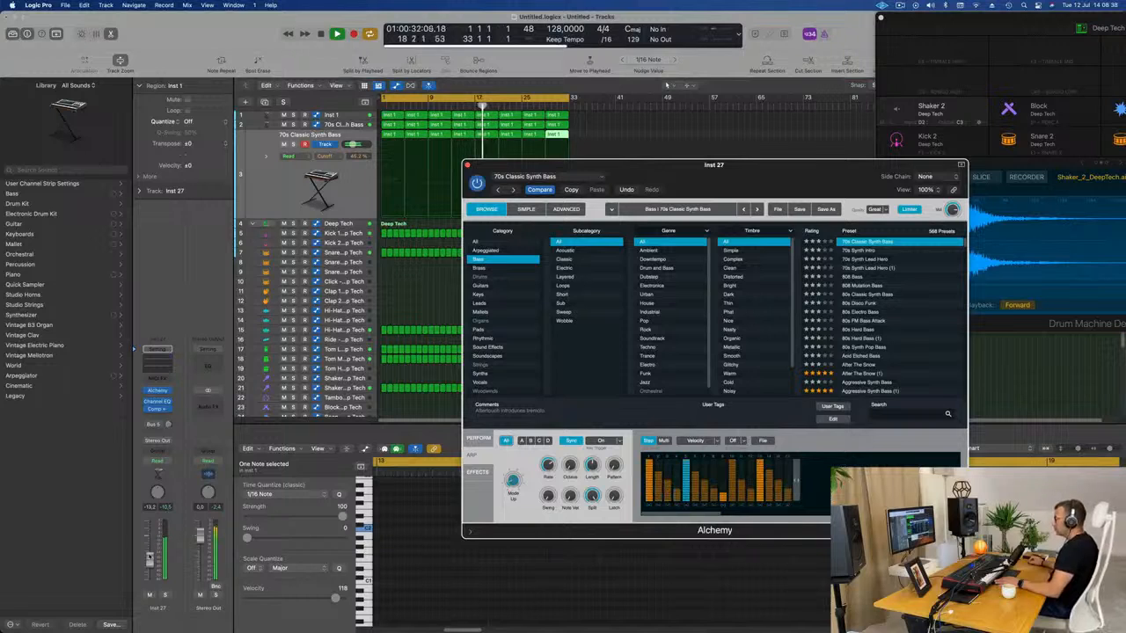
pyautogui.moveTo(150, 559); pyautogui.dragTo(150, 559)
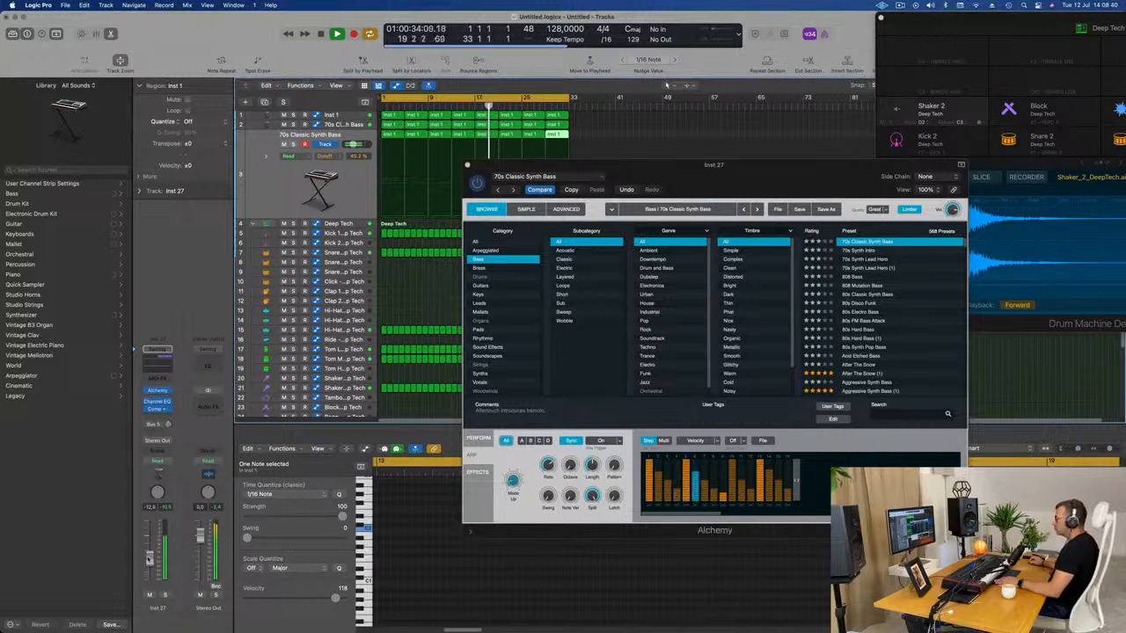
# Audition Building Up and several other arpeggiator preset patterns in Alchemy against the full mix
pyautogui.click(762, 441)
pyautogui.moveTo(787, 458)
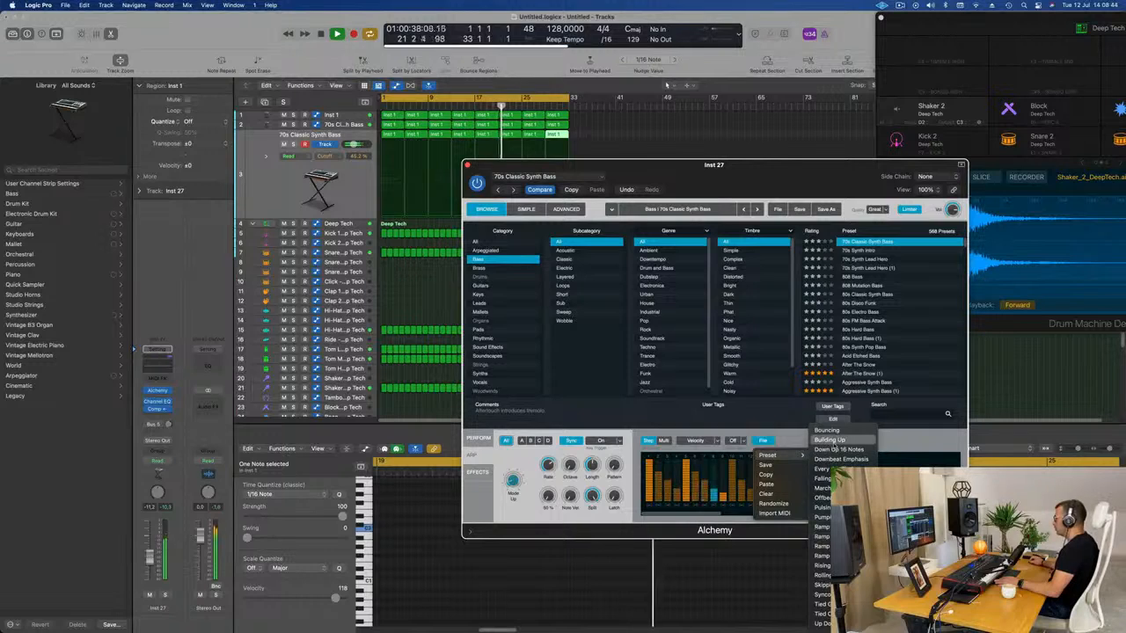
pyautogui.click(824, 444)
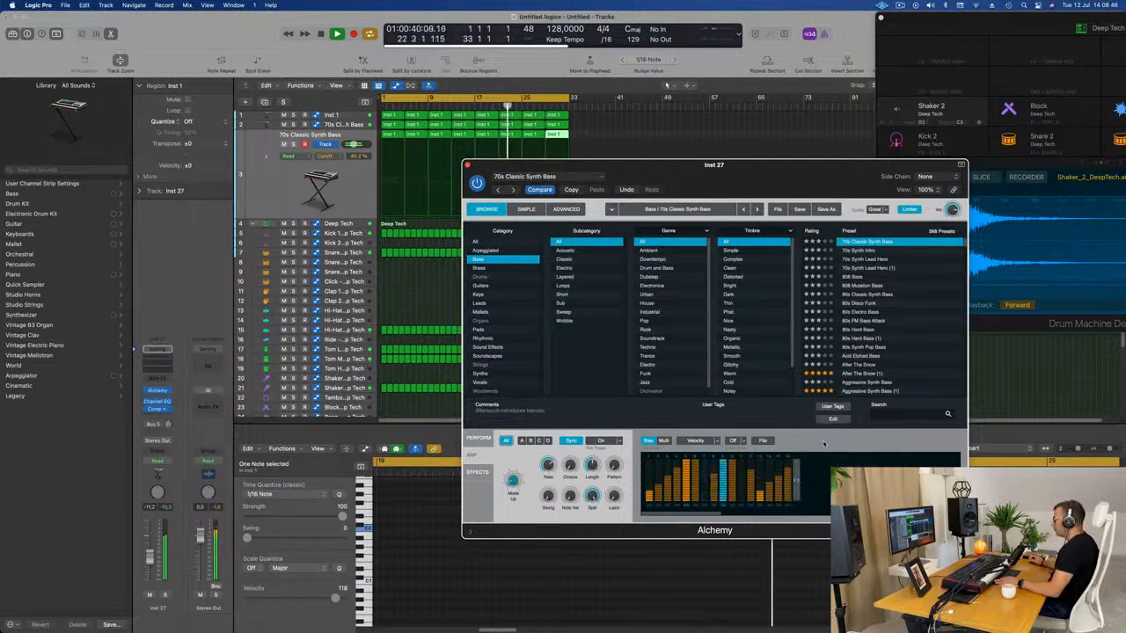
pyautogui.click(763, 441)
pyautogui.moveTo(772, 456)
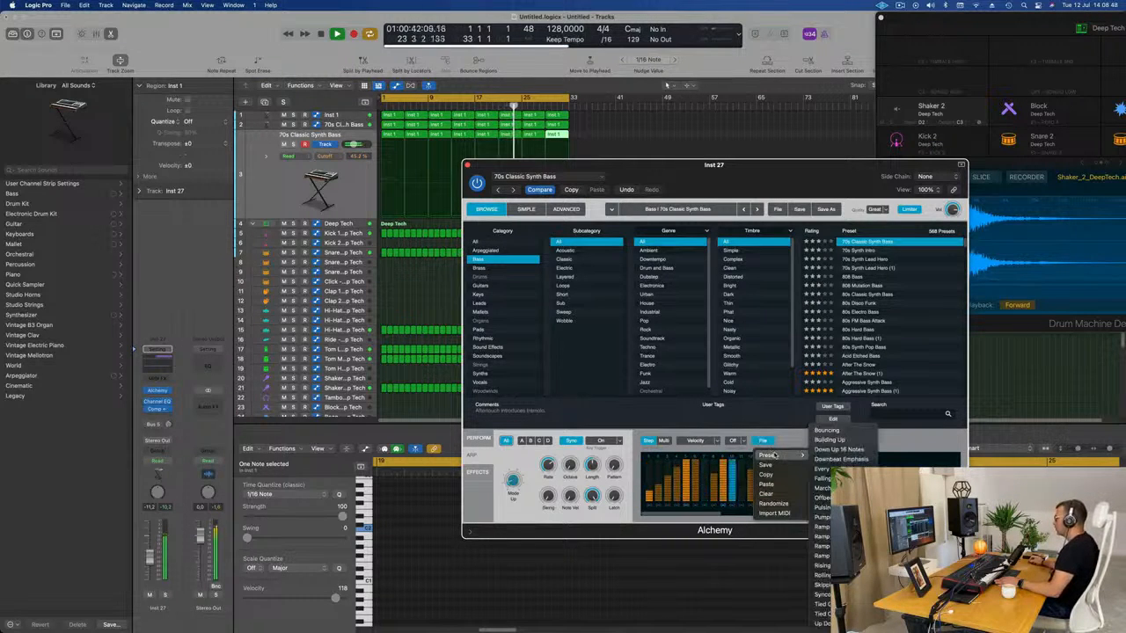
pyautogui.click(821, 458)
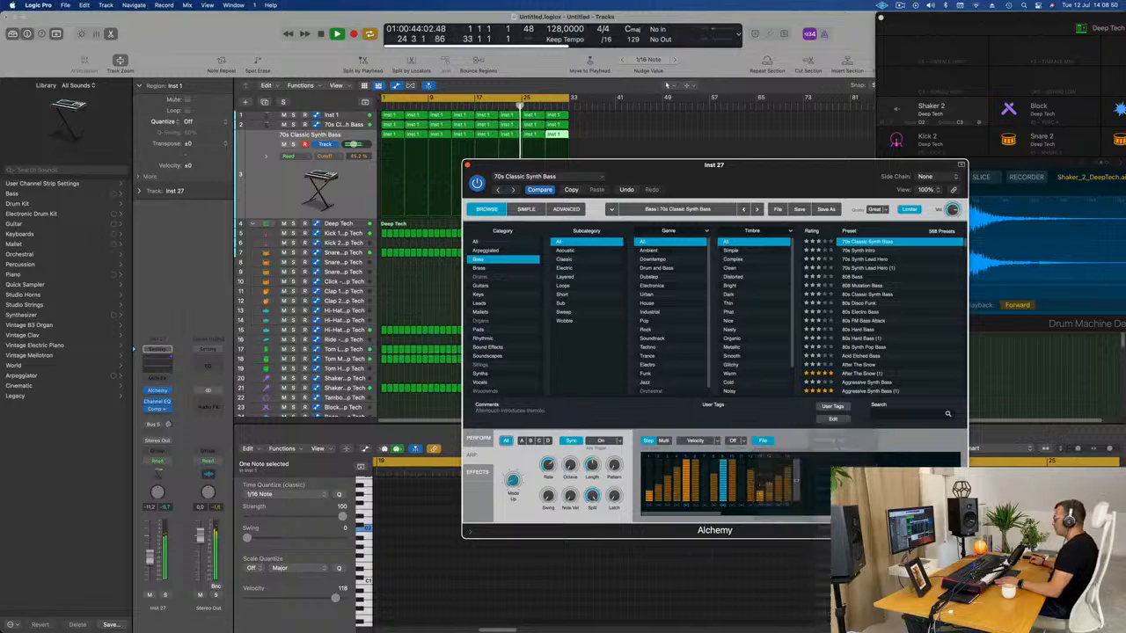
pyautogui.click(765, 441)
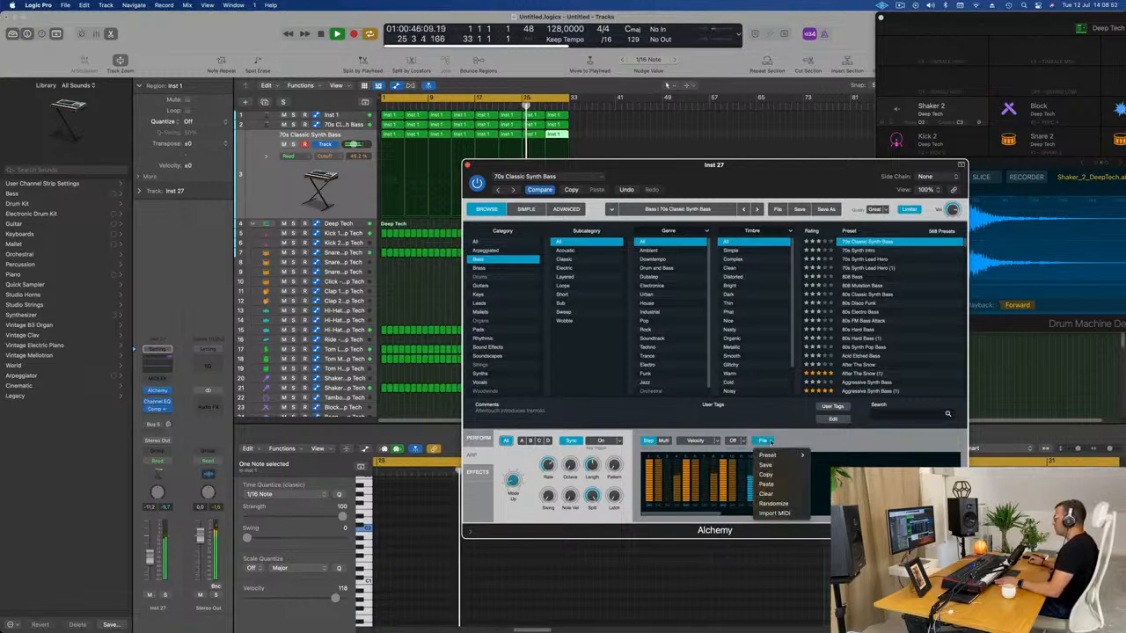
pyautogui.moveTo(773, 456)
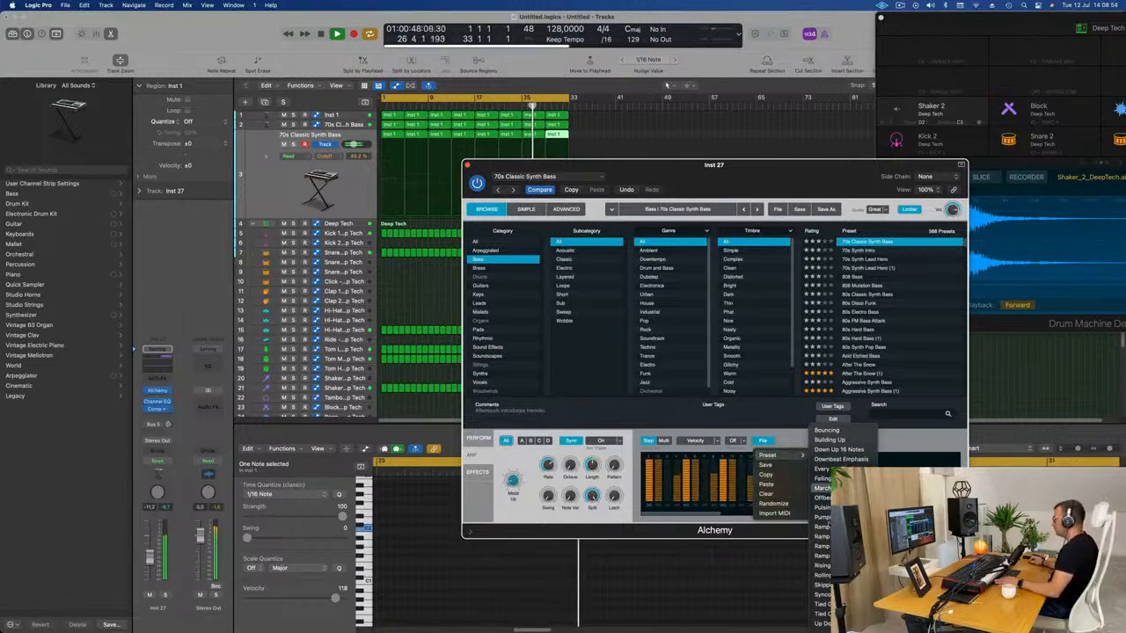
pyautogui.click(822, 585)
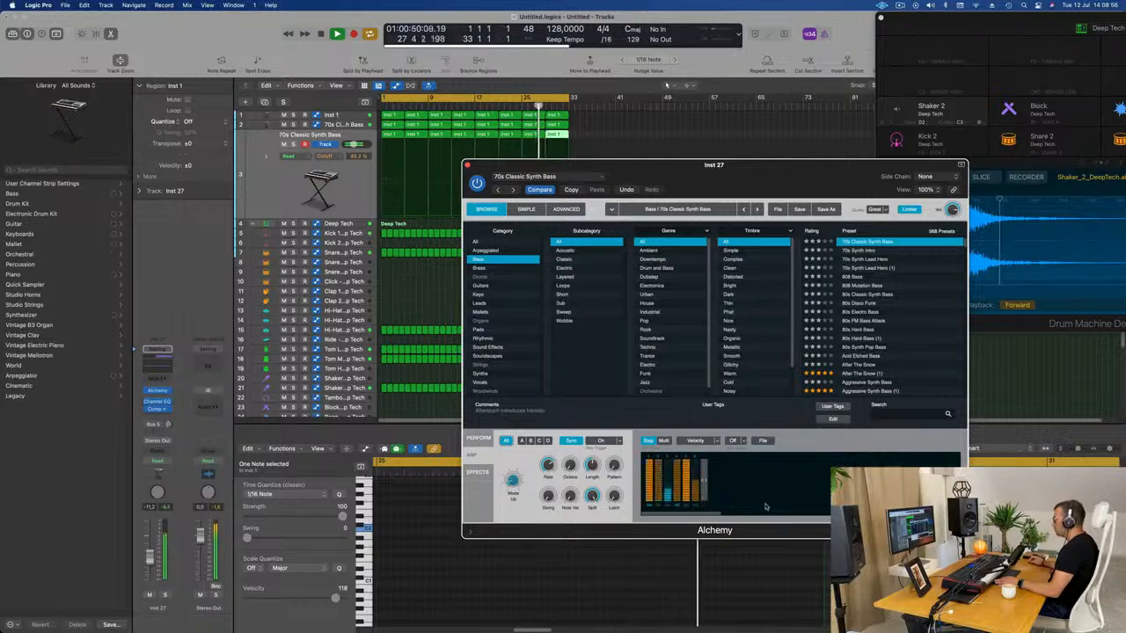
pyautogui.click(762, 441)
pyautogui.moveTo(774, 455)
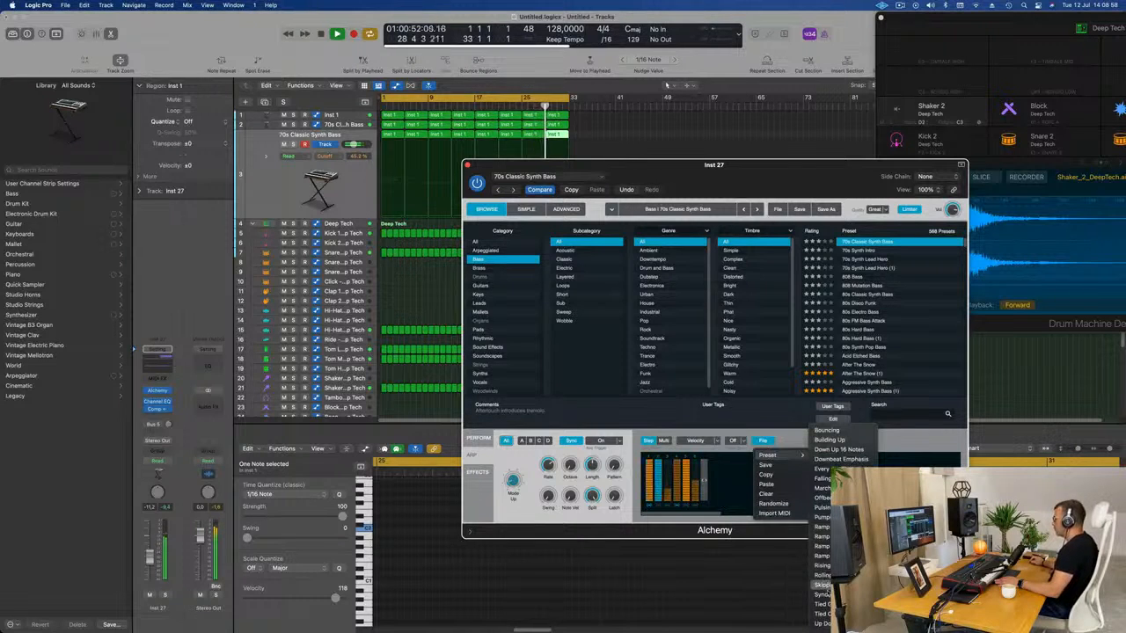
pyautogui.click(820, 605)
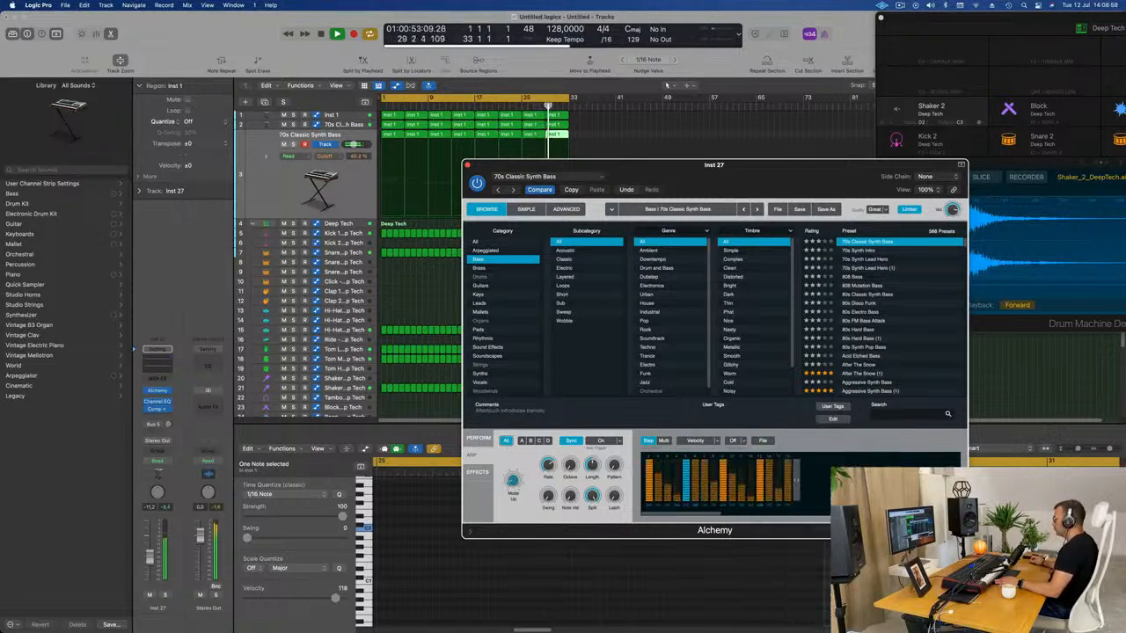
# Randomize the step pattern of Alchemy's arpeggiator
pyautogui.click(763, 440)
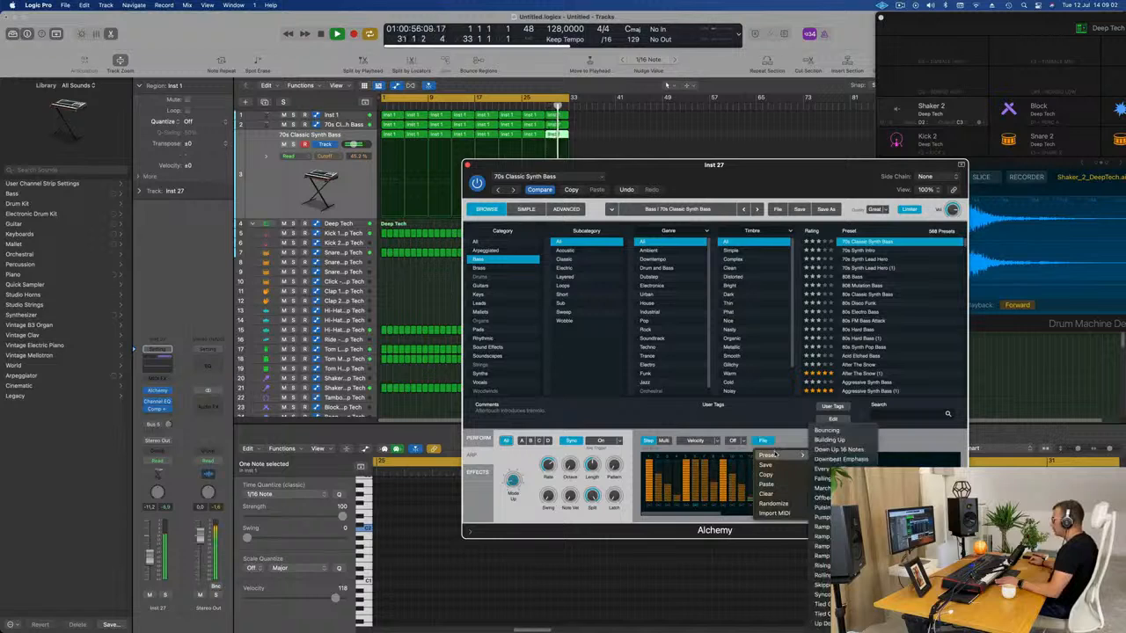
pyautogui.click(779, 505)
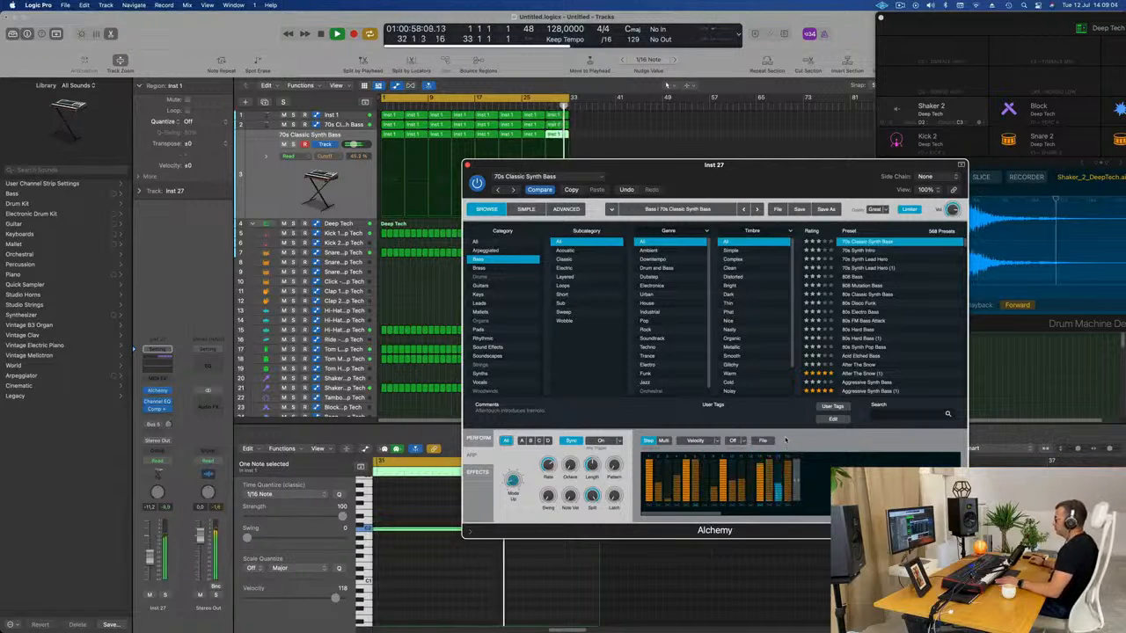
# Load a rising Ramp preset pattern in Alchemy's arpeggiator and raise the duplicated bass track's volume
pyautogui.click(760, 441)
pyautogui.moveTo(779, 456)
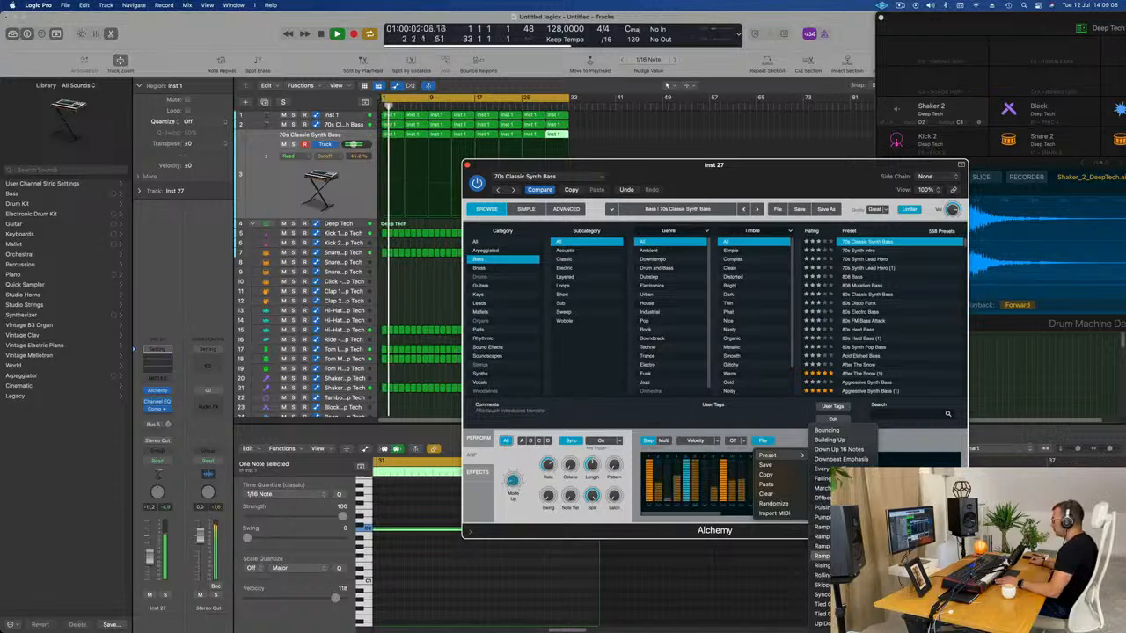
pyautogui.click(823, 555)
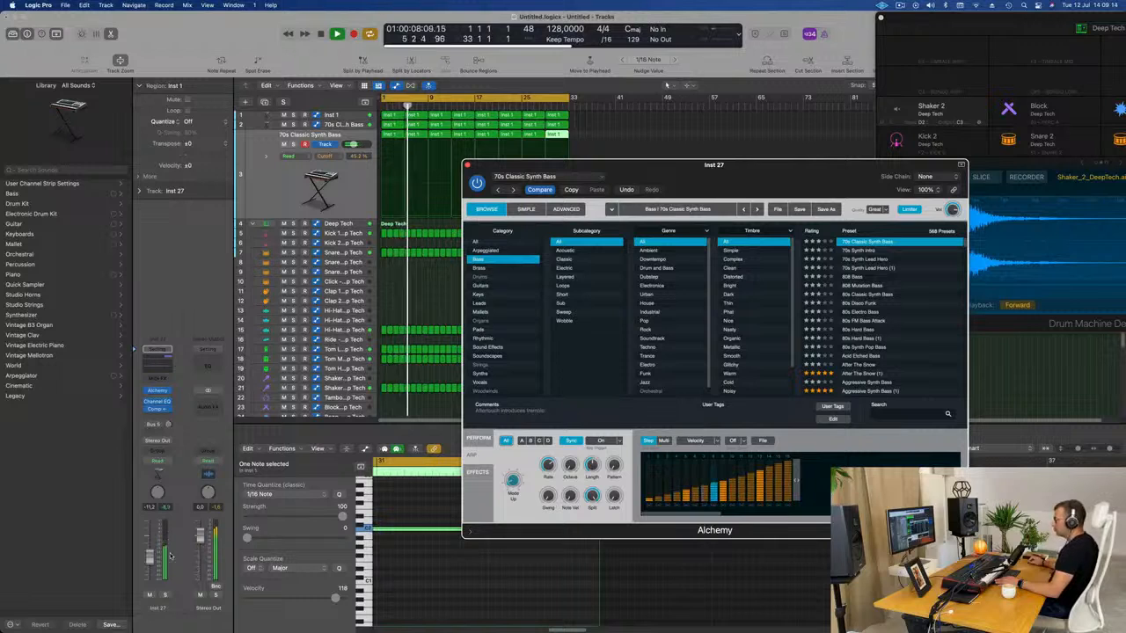
pyautogui.moveTo(354, 144); pyautogui.dragTo(356, 145)
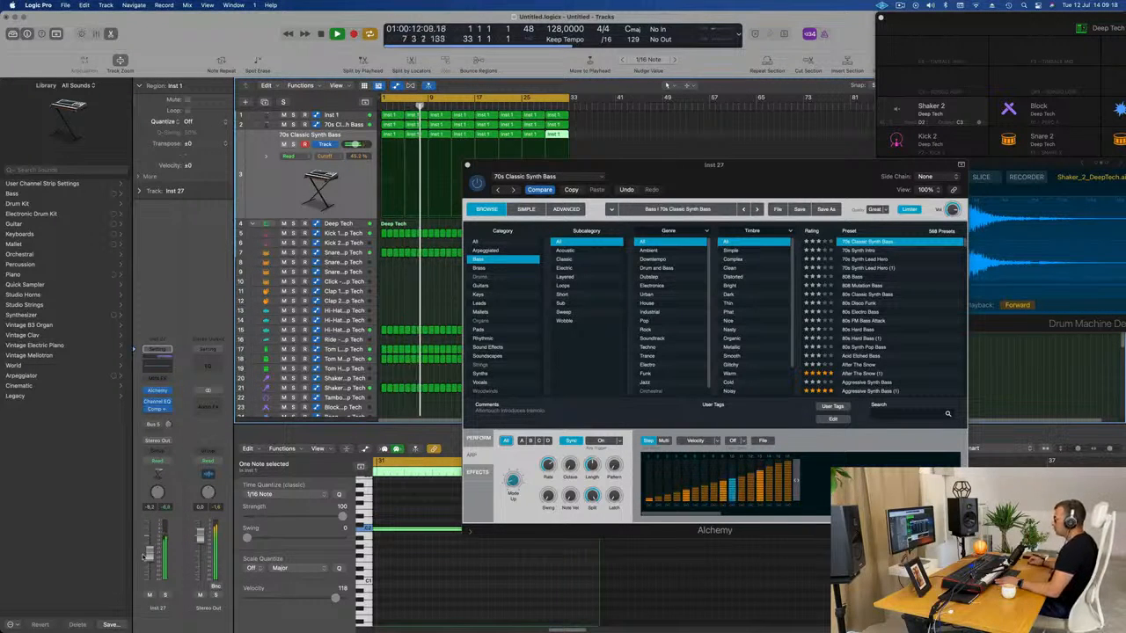
pyautogui.moveTo(725, 193); pyautogui.dragTo(676, 239)
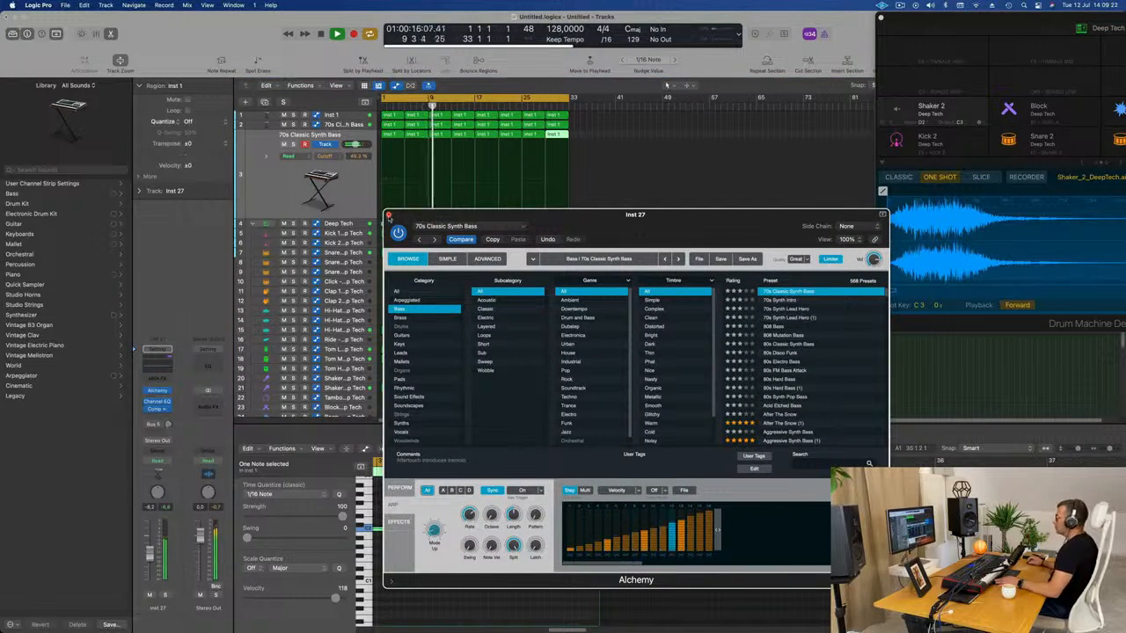
pyautogui.click(388, 215)
pyautogui.click(899, 6)
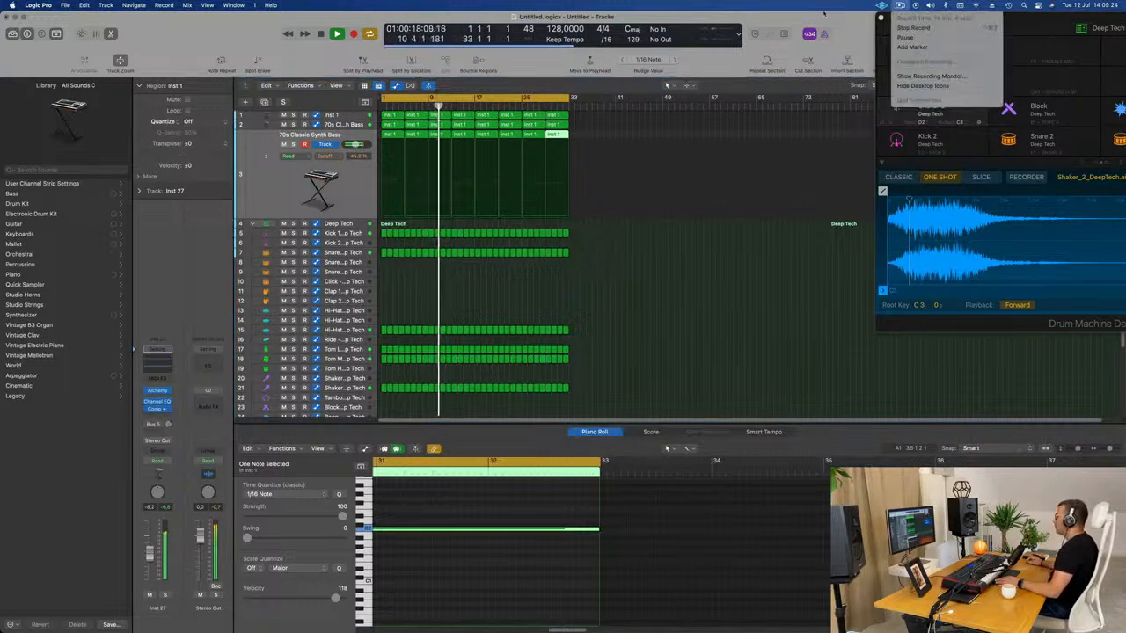
pyautogui.click(786, 19)
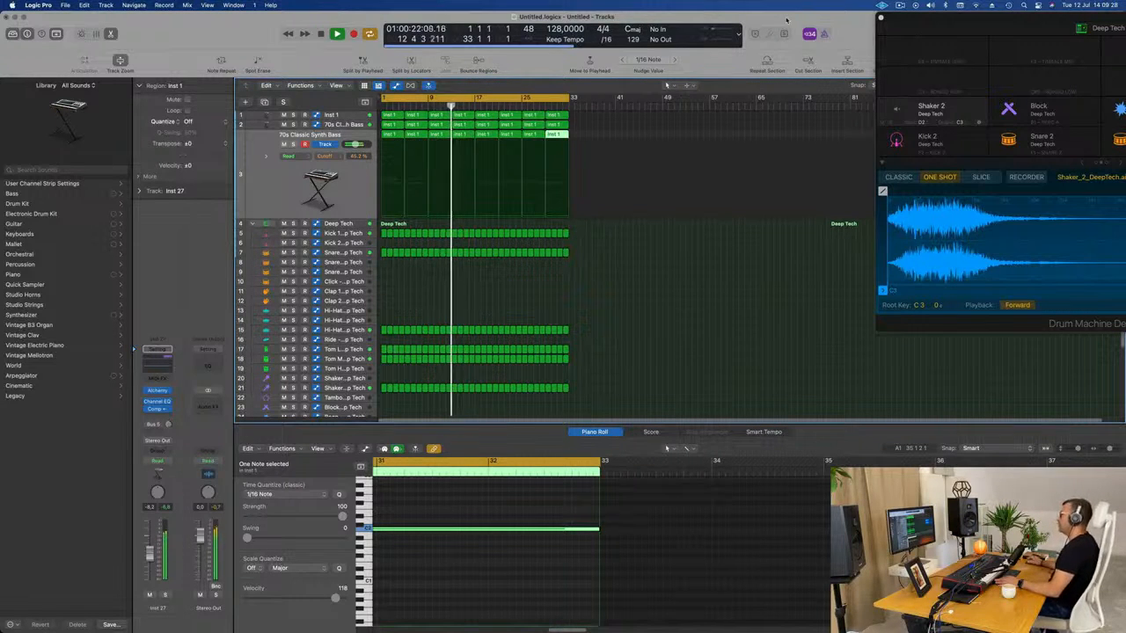
# Select all regions in the arrangement and both name and color them by their tracks
pyautogui.click(685, 300)
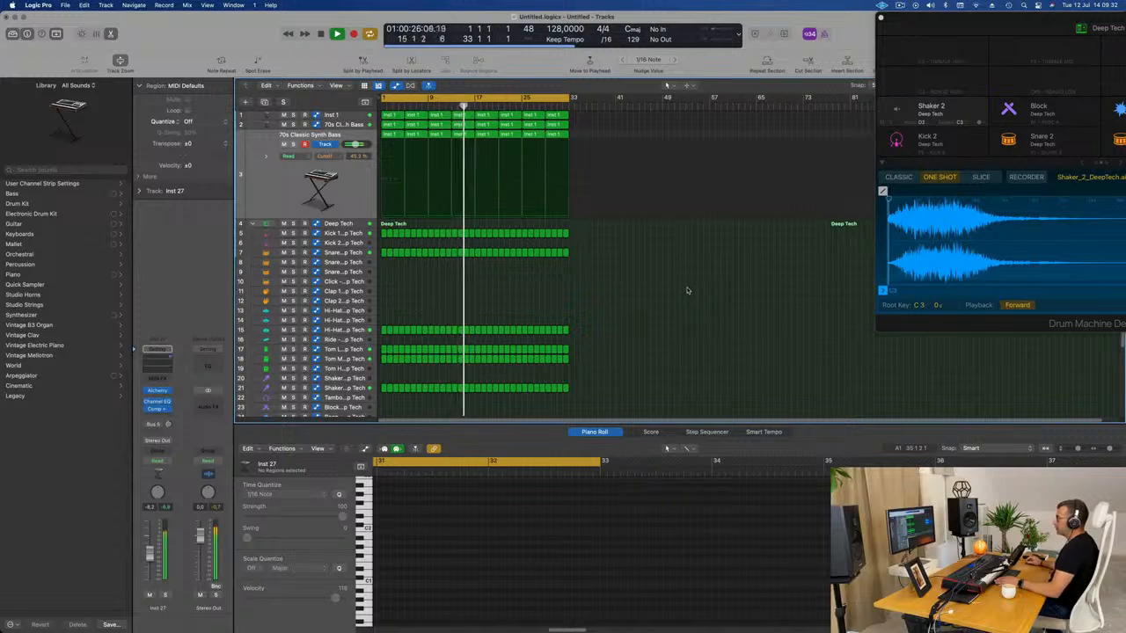
pyautogui.press('super+a')
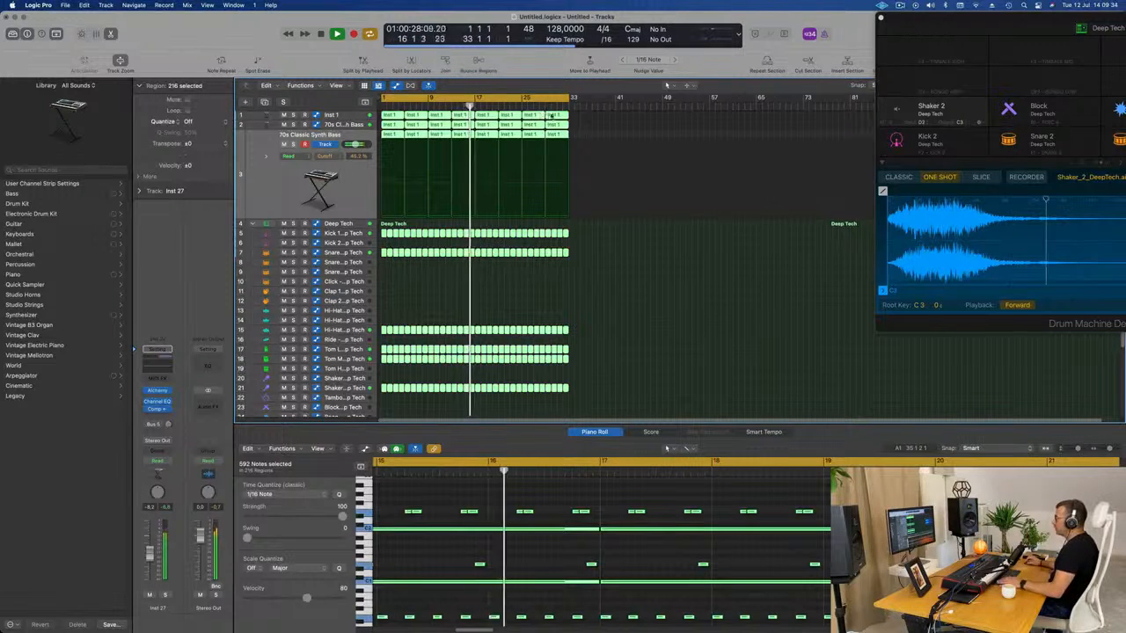
pyautogui.rightClick(551, 115)
pyautogui.click(560, 121)
pyautogui.rightClick(563, 118)
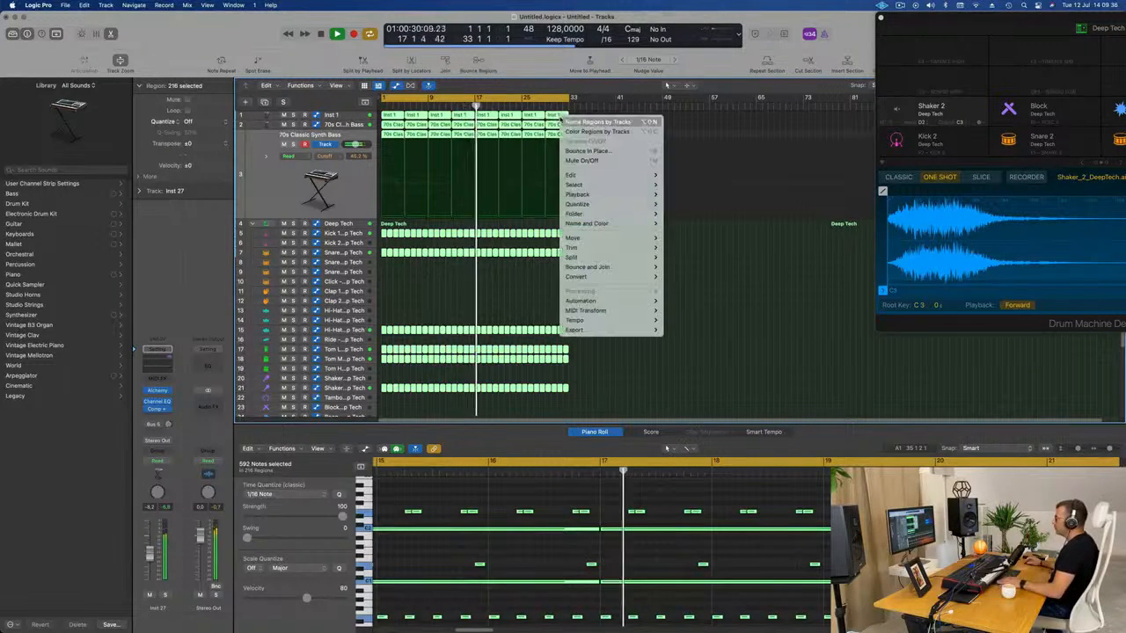
pyautogui.click(573, 131)
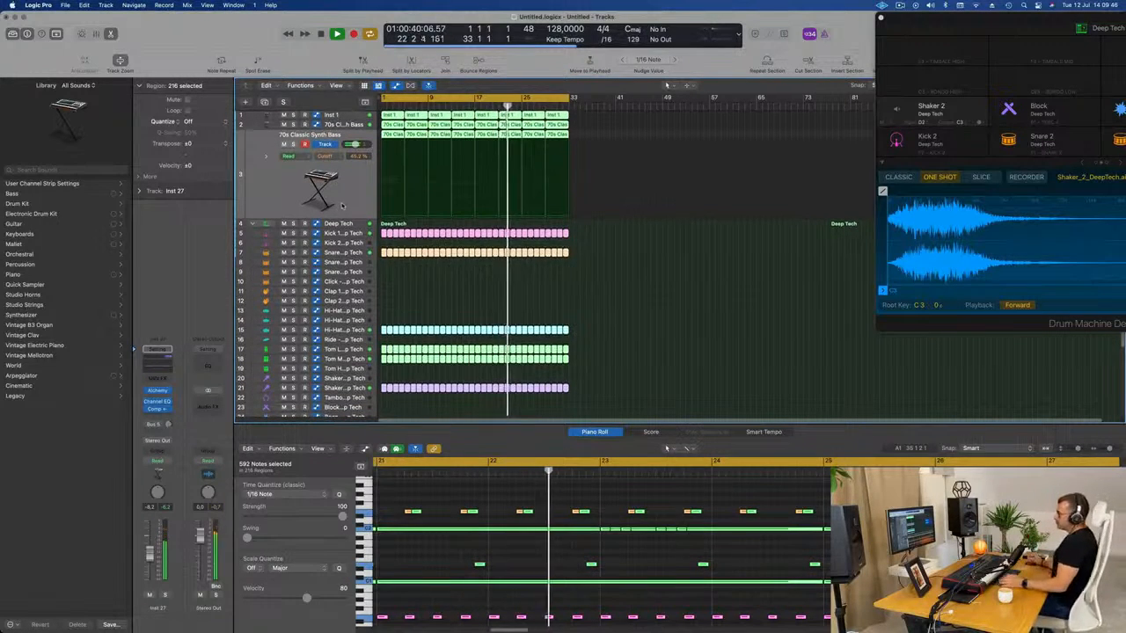
# Raise the volume of the 70s Classic Synth Bass on track 2 to -10.0 dB
pyautogui.click(343, 206)
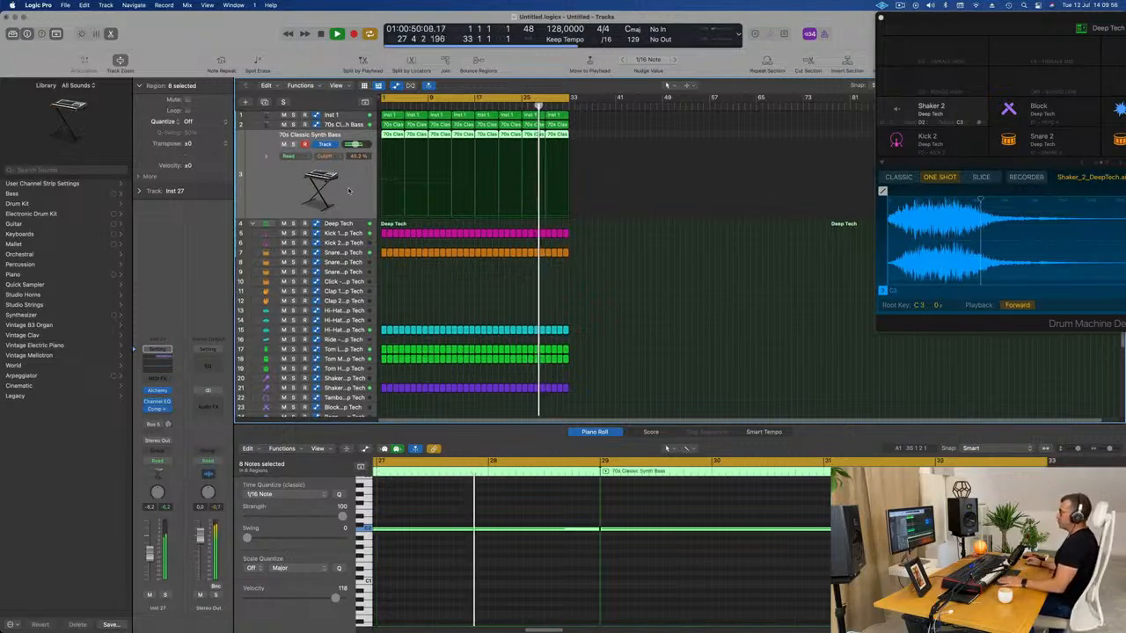
pyautogui.click(340, 125)
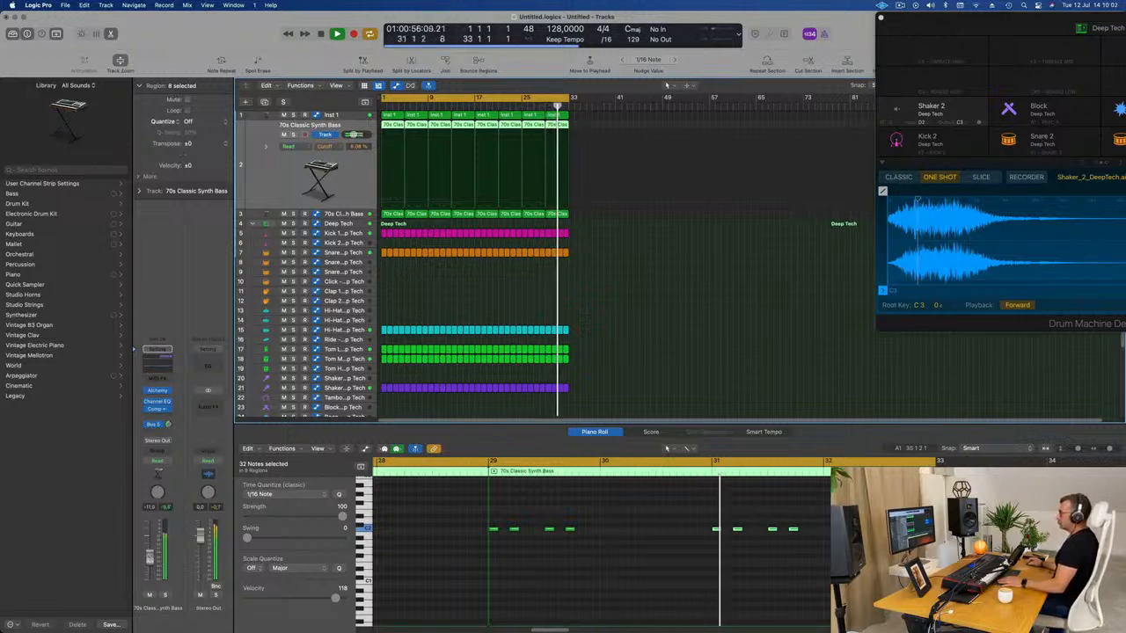
pyautogui.click(168, 424)
pyautogui.moveTo(157, 556); pyautogui.dragTo(158, 554)
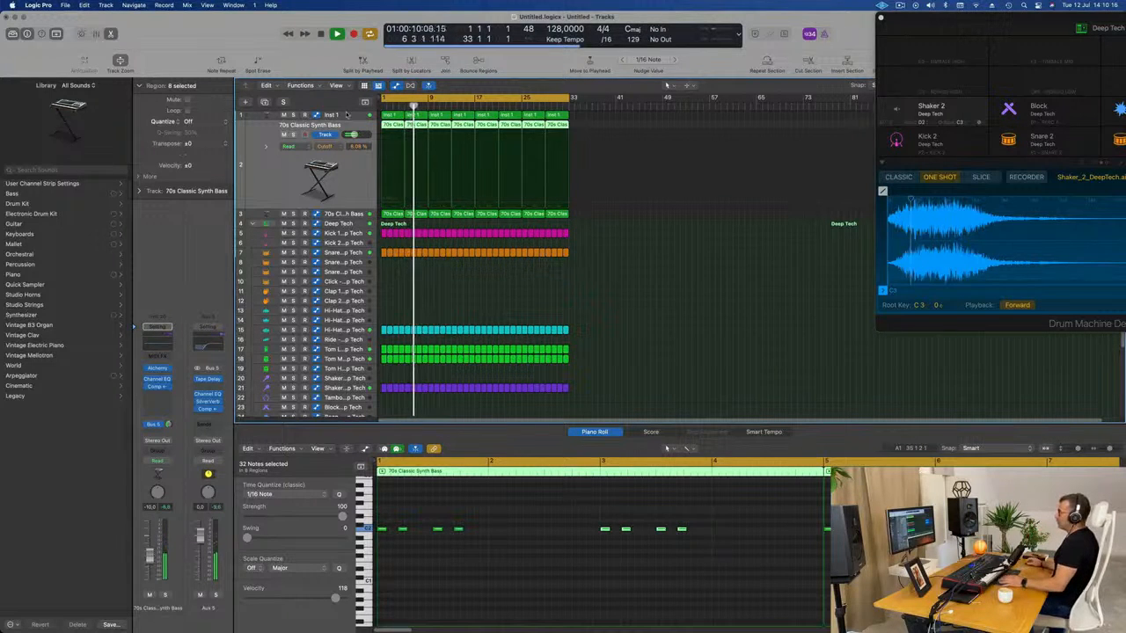
# Compare the mix with the Inst 1 drone muted and unmuted, and lower the drone's volume to -7.4 dB from the song start
pyautogui.click(272, 117)
pyautogui.click(275, 146)
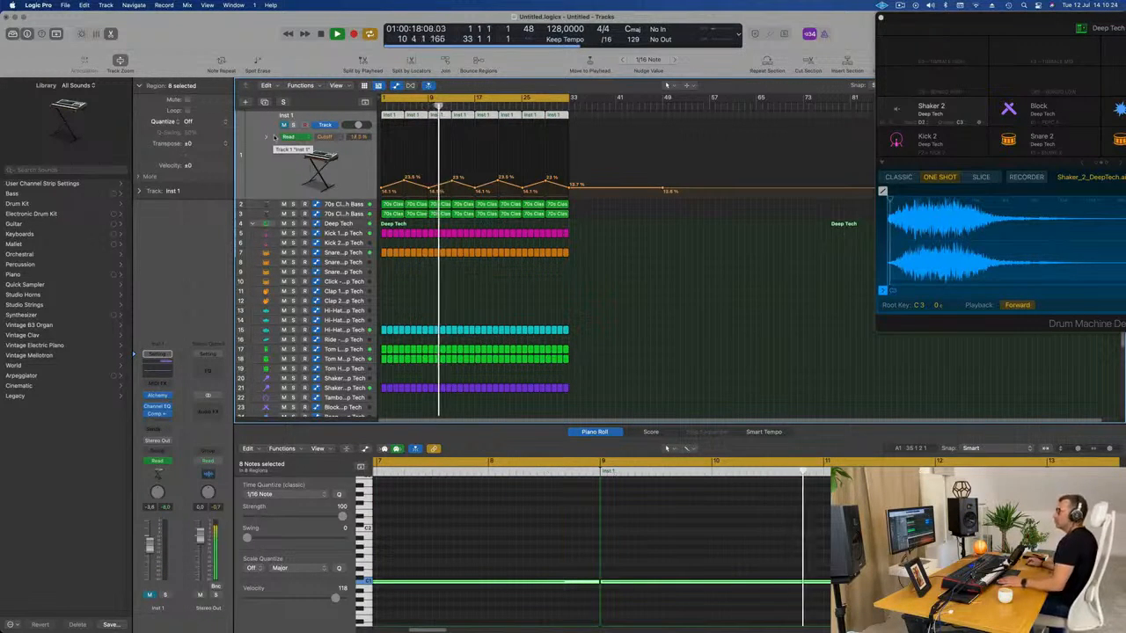
pyautogui.click(270, 152)
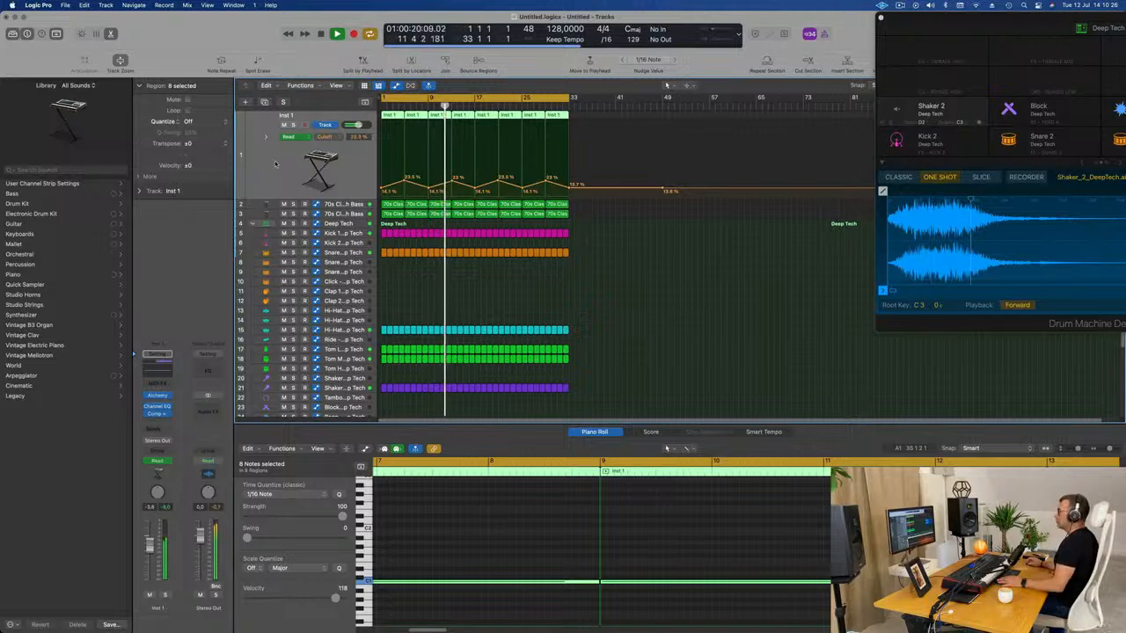
pyautogui.press('Return')
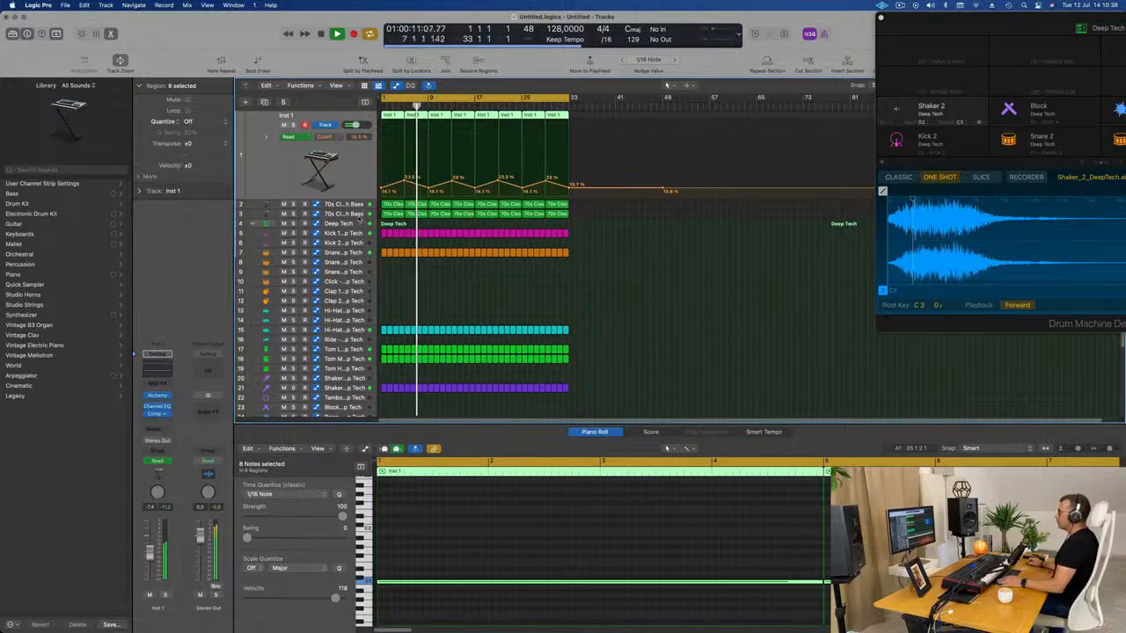
# Add a new track that duplicates the settings of the 70s Classic Synth Bass on track 2
pyautogui.click(355, 214)
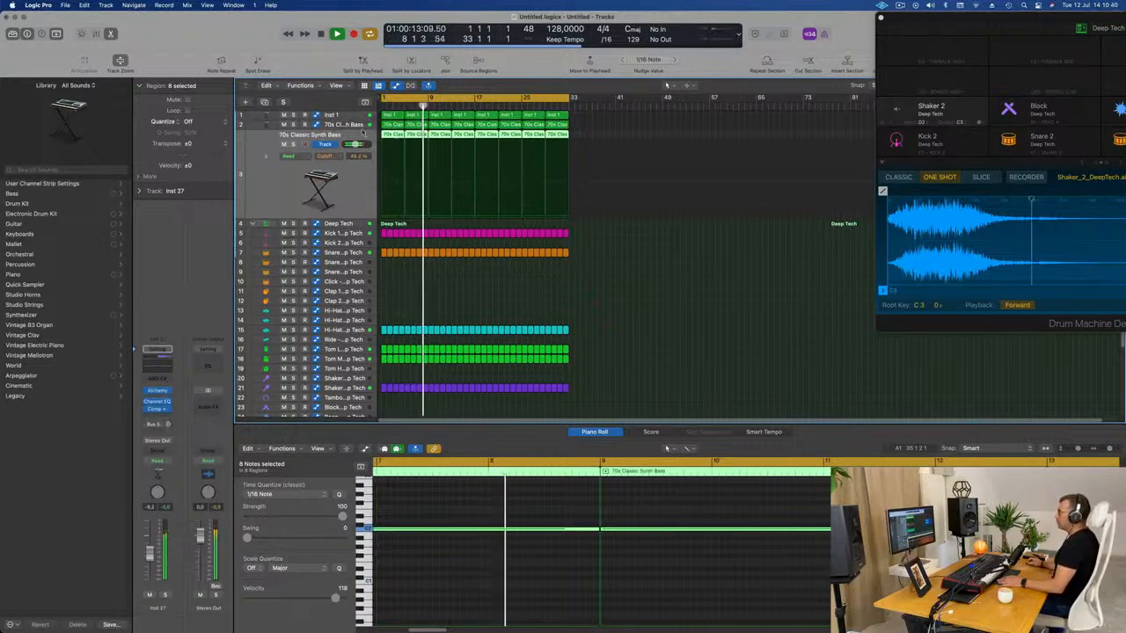
pyautogui.click(323, 126)
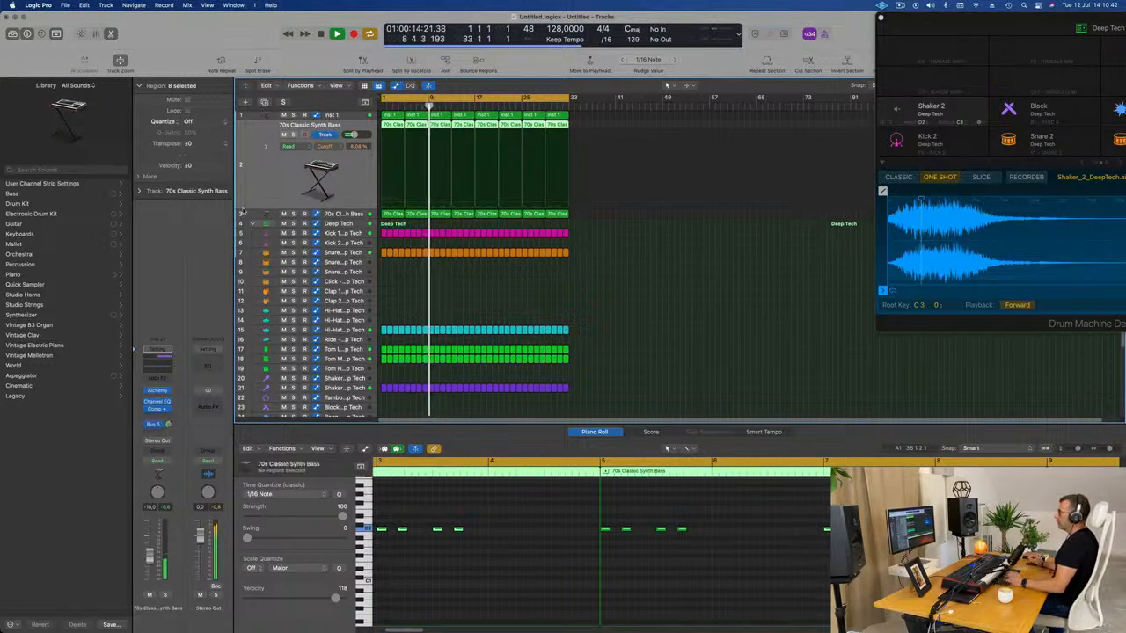
pyautogui.click(264, 103)
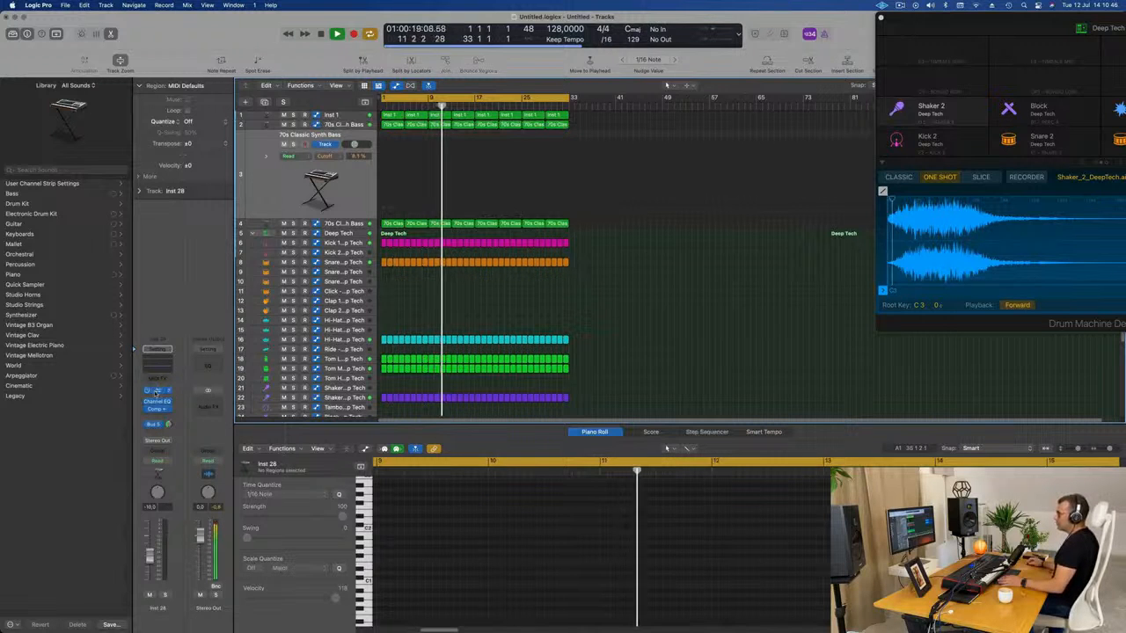
# Try the 80s Pop Electric Piano and Abstract Electric Piano presets from Alchemy's Keys category on the new track
pyautogui.click(157, 392)
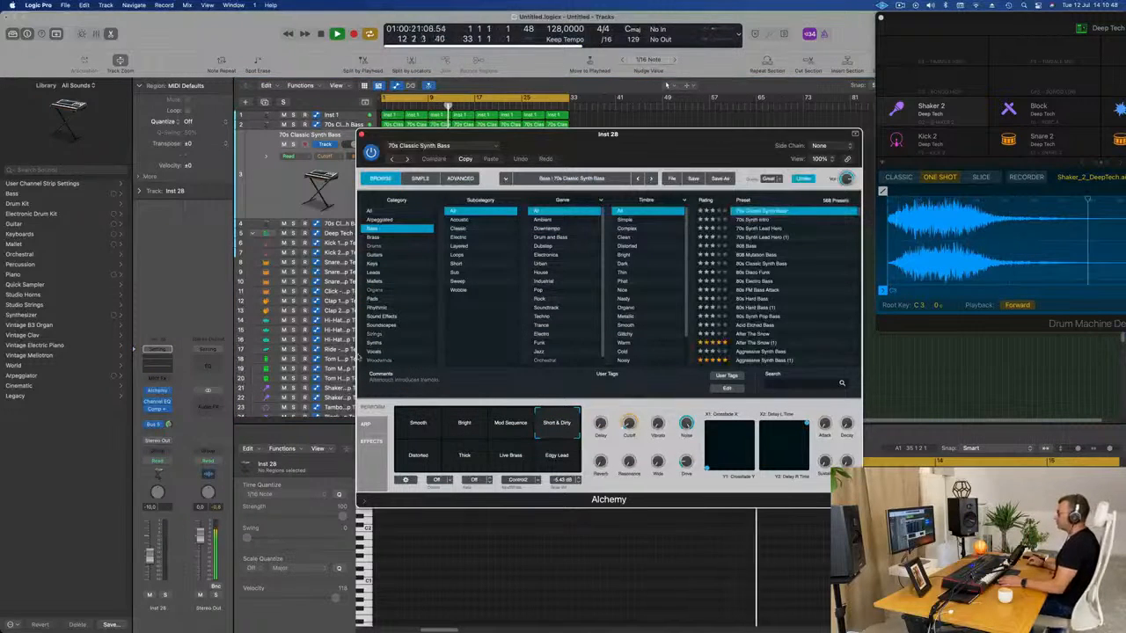
pyautogui.click(373, 264)
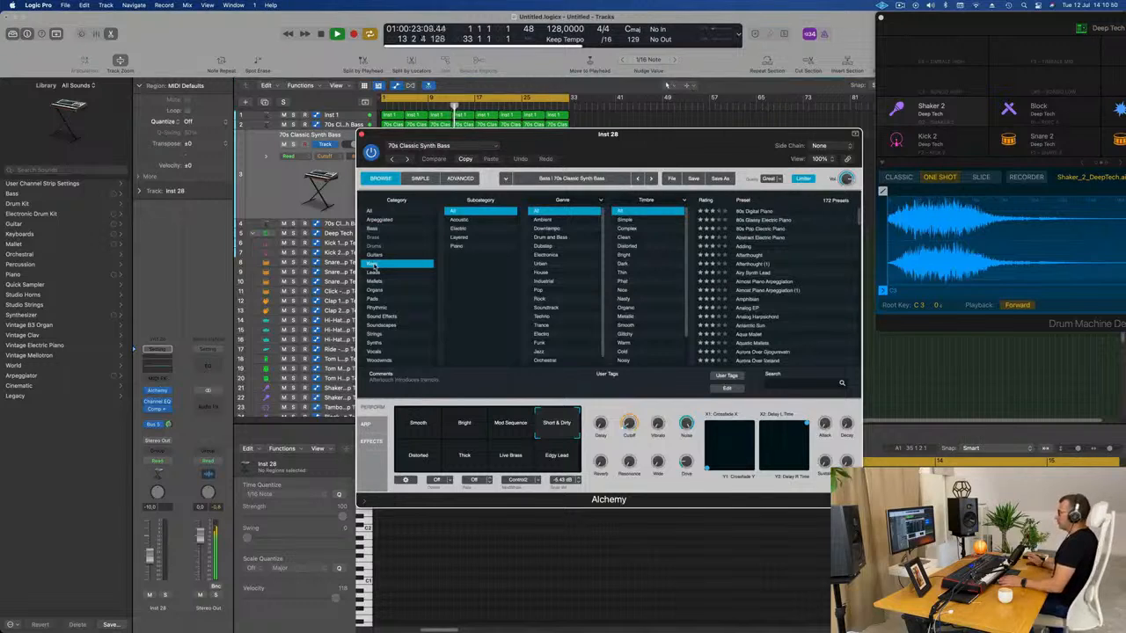
pyautogui.click(762, 229)
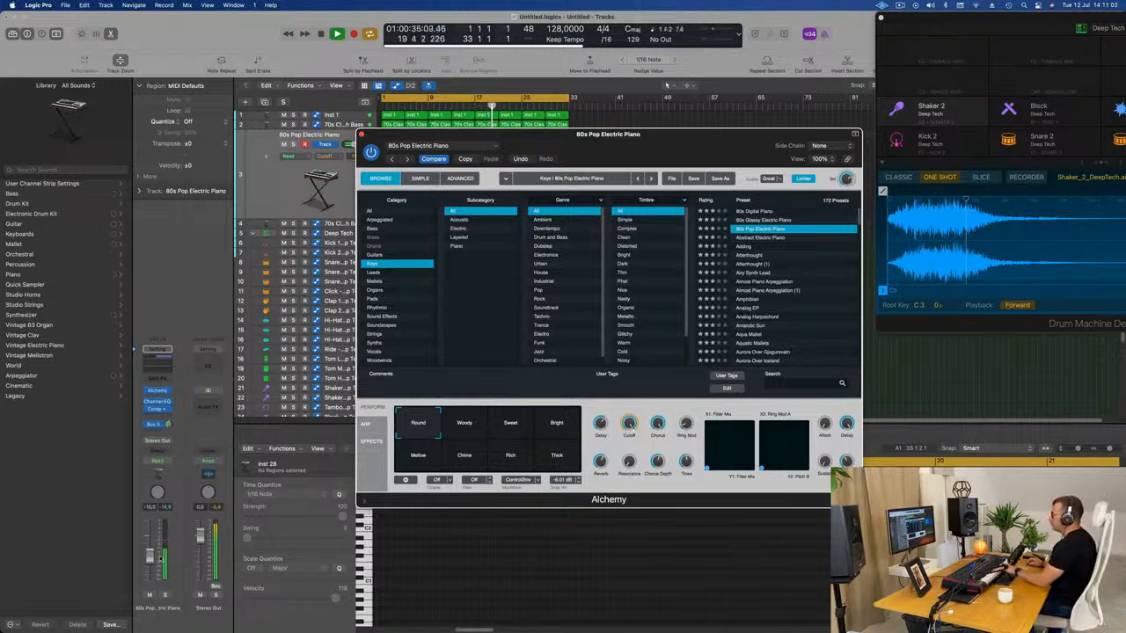
pyautogui.click(761, 238)
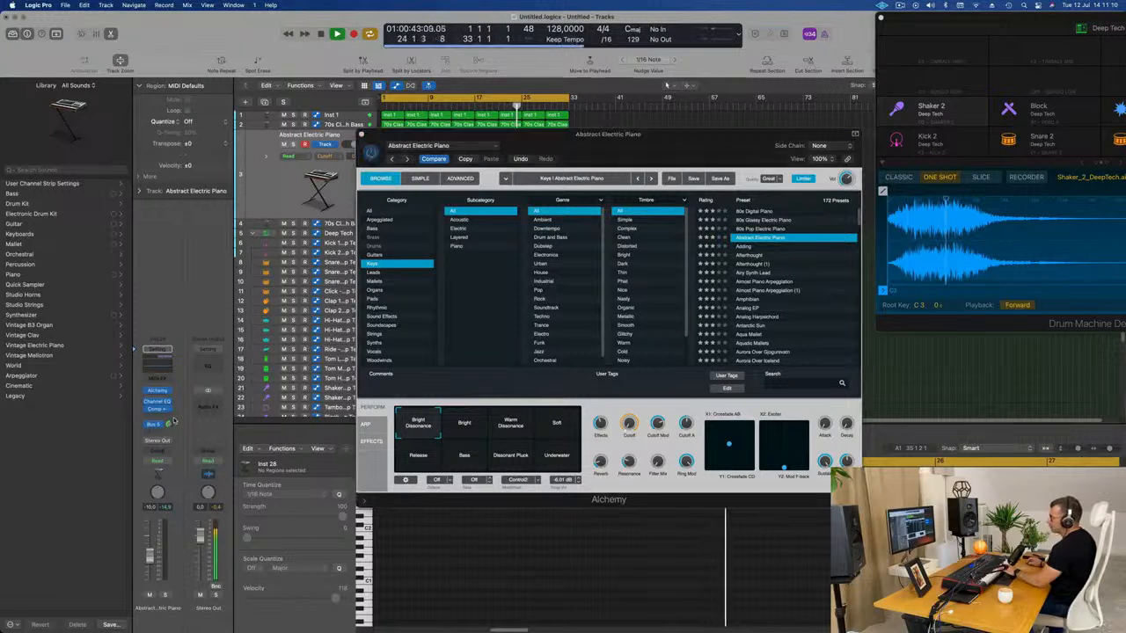
# Switch off the Bus 5 delay send on the new track
pyautogui.click(157, 424)
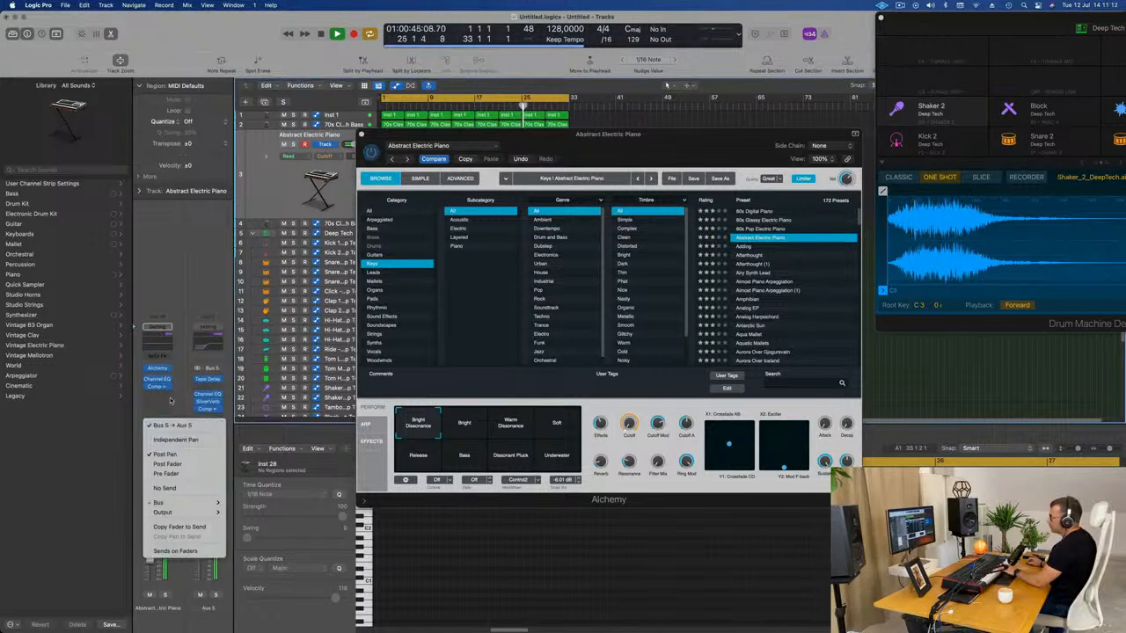
pyautogui.click(171, 401)
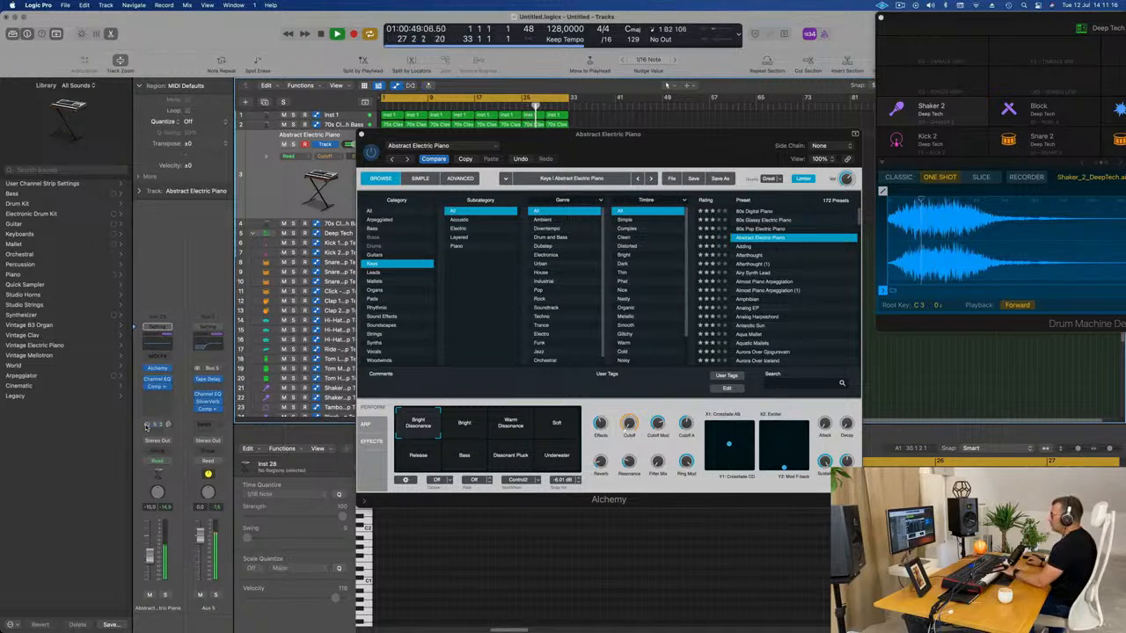
# Audition the Afterthought (1), Almost Piano Arpeggiation and Airy Synth Lead presets, checking Afterthought's arpeggiator settings
pyautogui.click(756, 265)
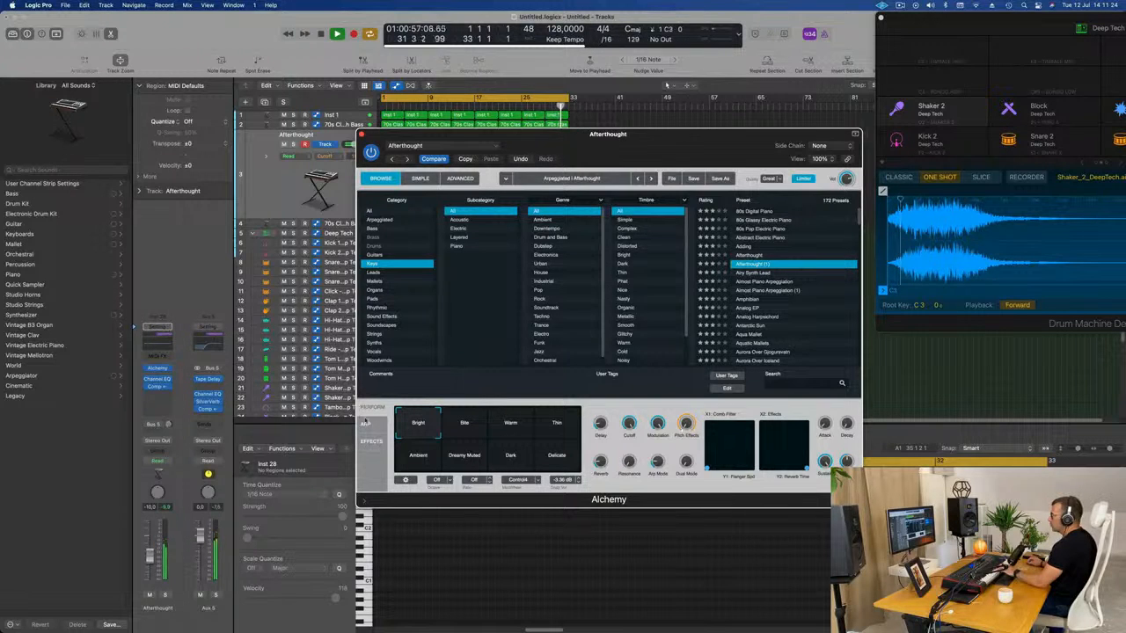
pyautogui.click(366, 423)
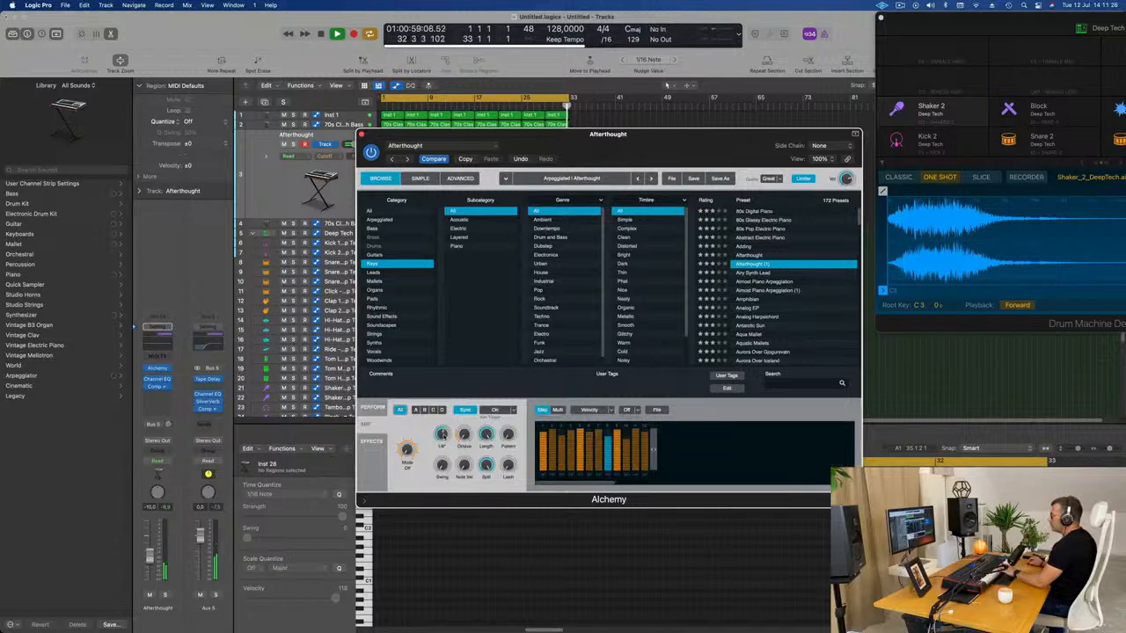
pyautogui.click(375, 407)
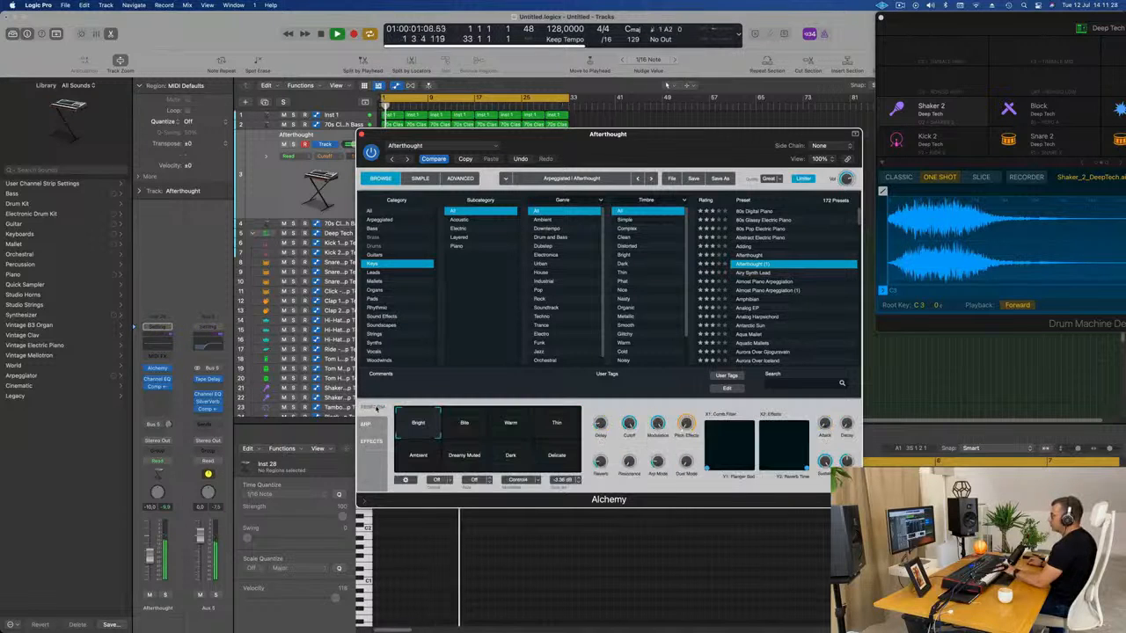
pyautogui.click(763, 283)
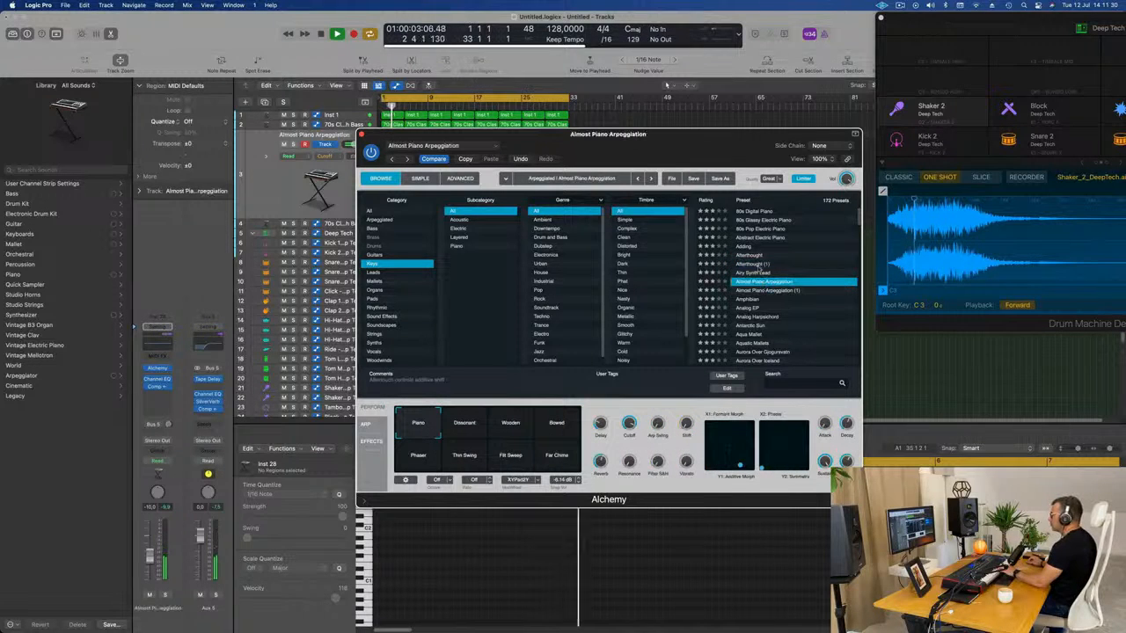
pyautogui.click(758, 273)
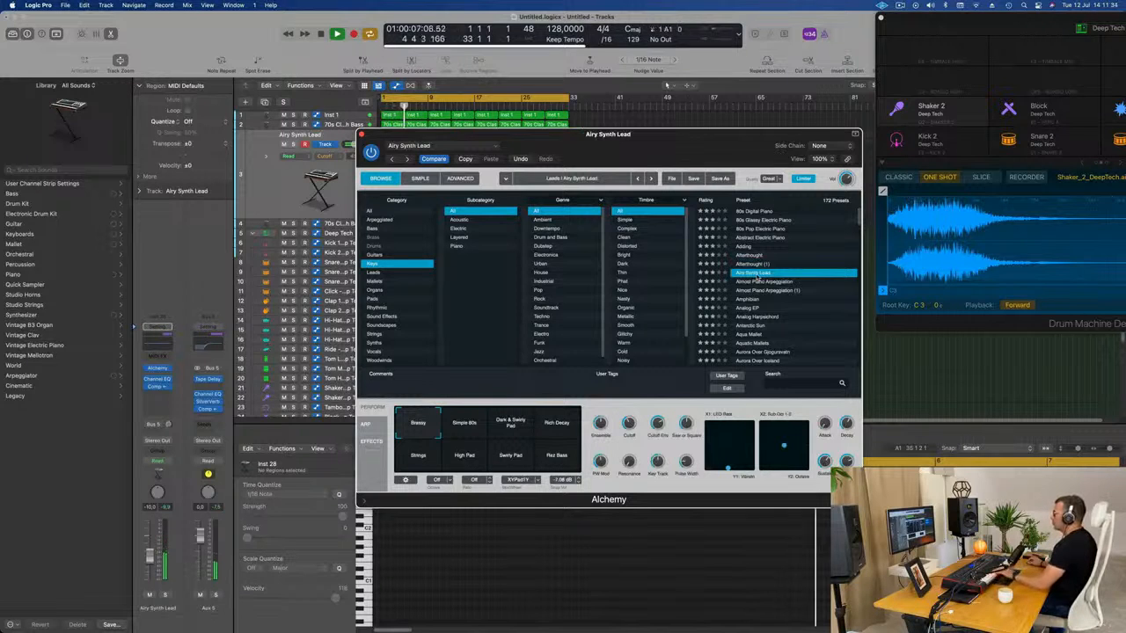
pyautogui.scroll(-1, 770, 313)
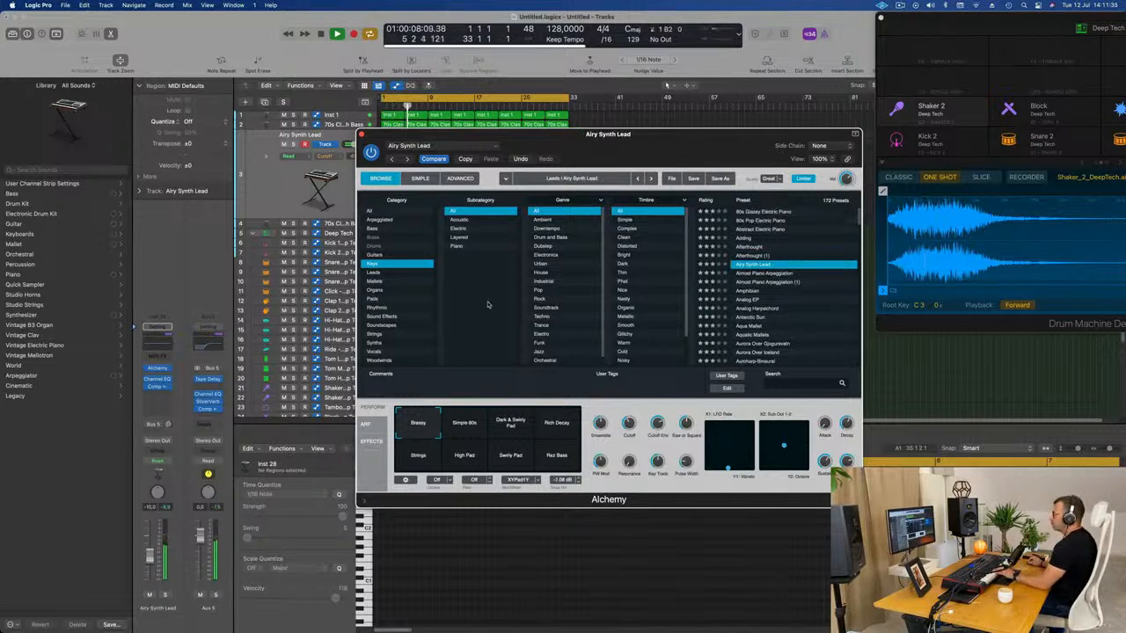
# Load the Alien Rainforest preset from Alchemy's Pads category and choose its Mysterious variation
pyautogui.click(373, 299)
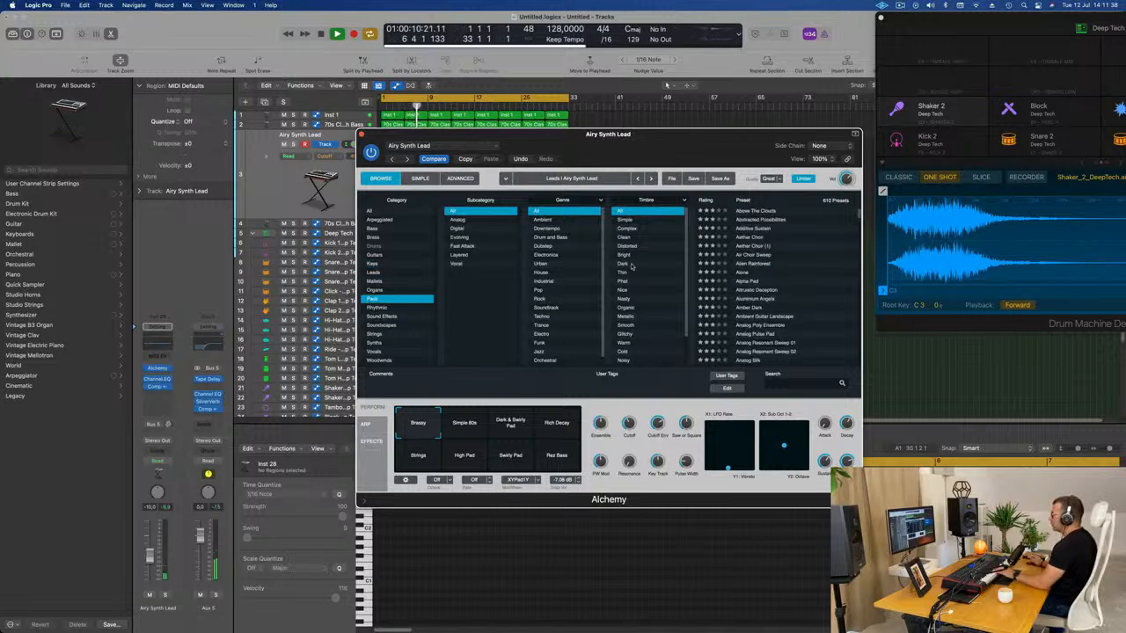
pyautogui.press('Down')
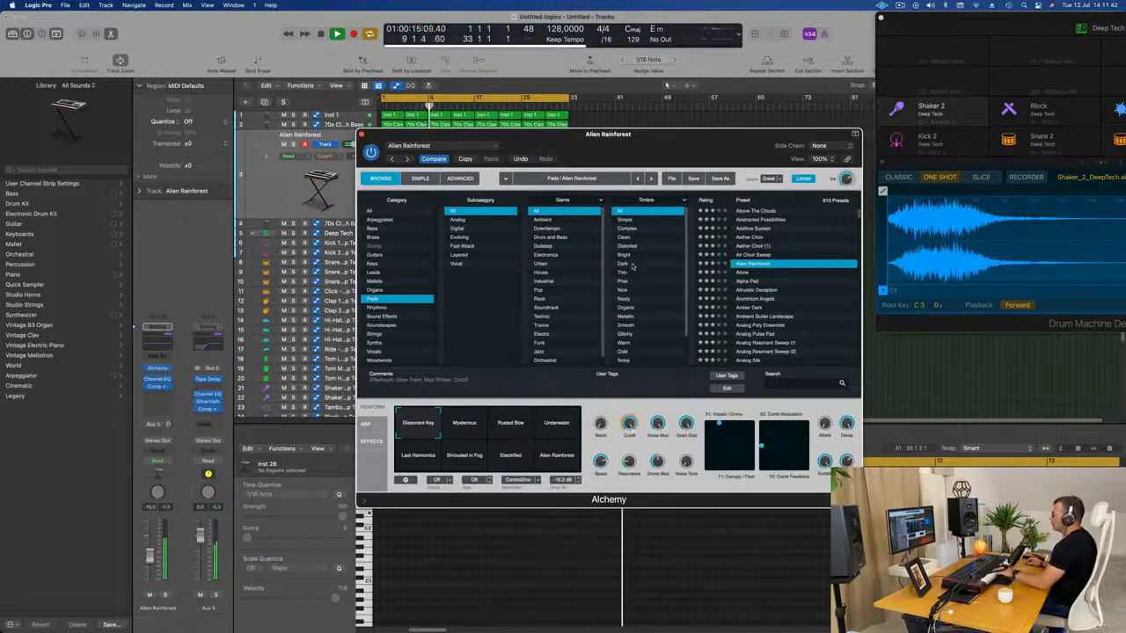
pyautogui.click(465, 432)
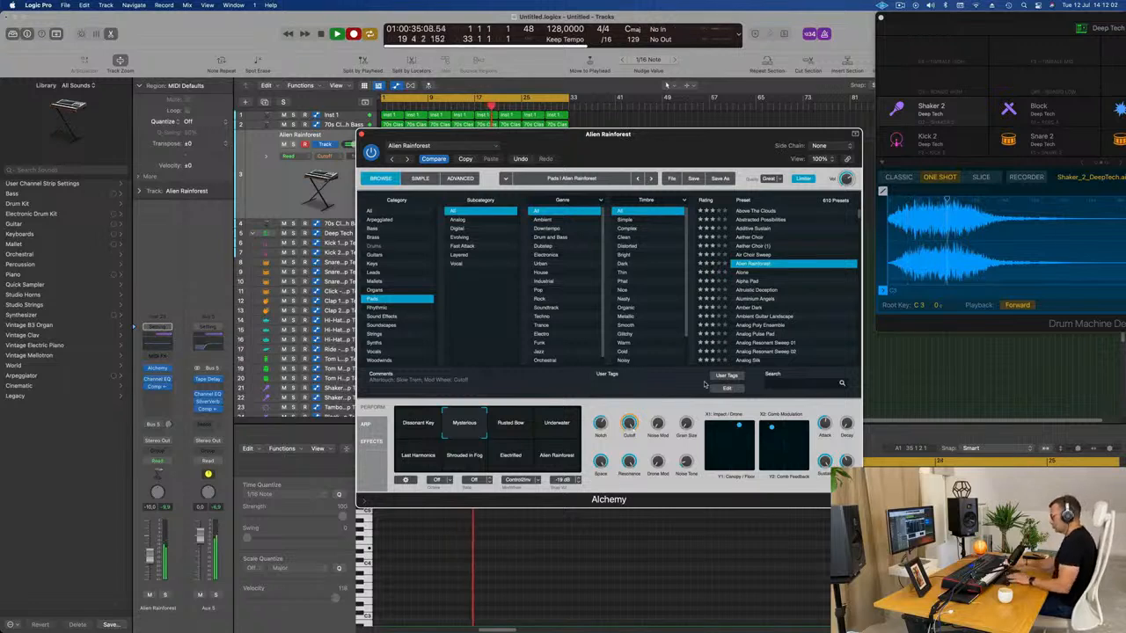
# Finish recording a short Alien Rainforest pad part from bar 17 and move the Alchemy window clear of the arrangement
pyautogui.moveTo(629, 134); pyautogui.dragTo(1105, 212)
pyautogui.click(383, 108)
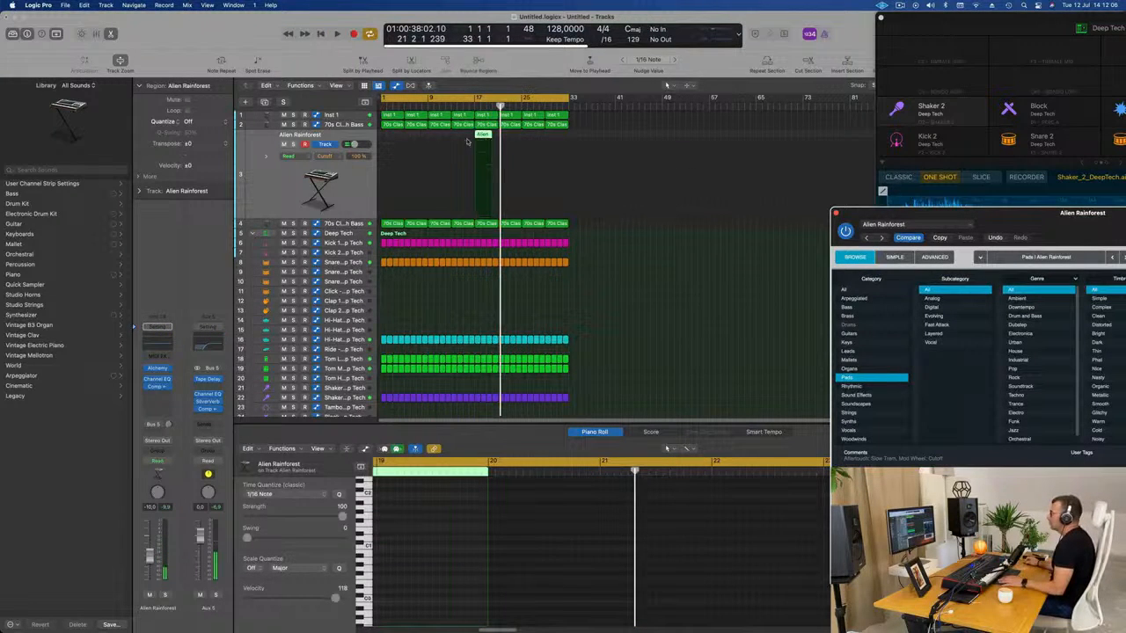
# Move the Alien Rainforest region to bar 1 and show its notes in the Piano Roll
pyautogui.moveTo(481, 135); pyautogui.dragTo(388, 139)
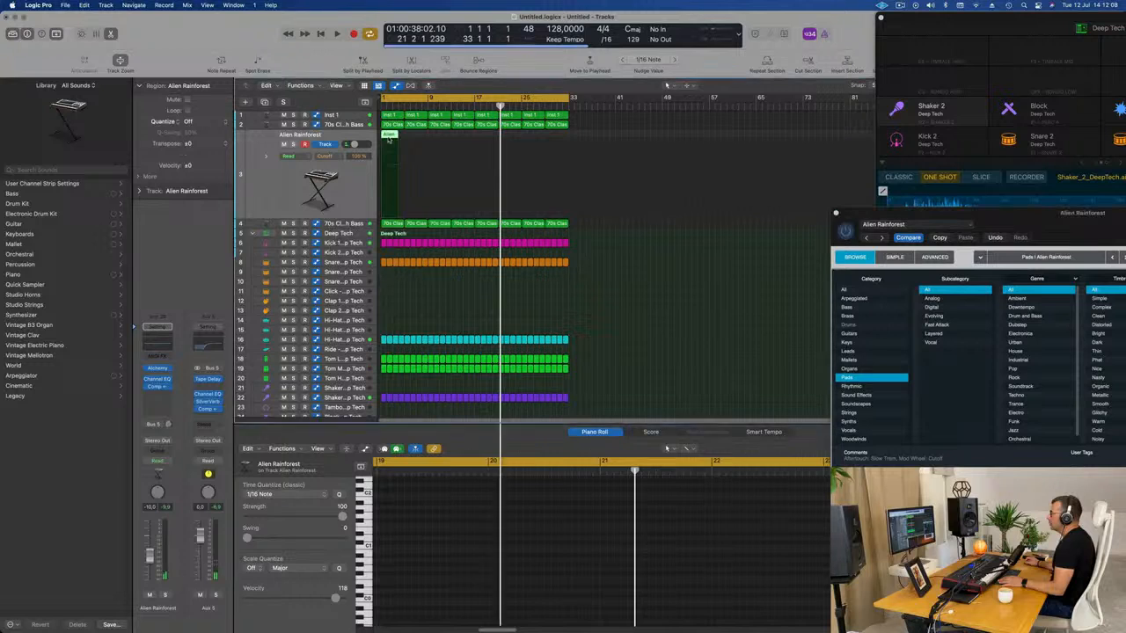
pyautogui.press('p')
pyautogui.press('p')
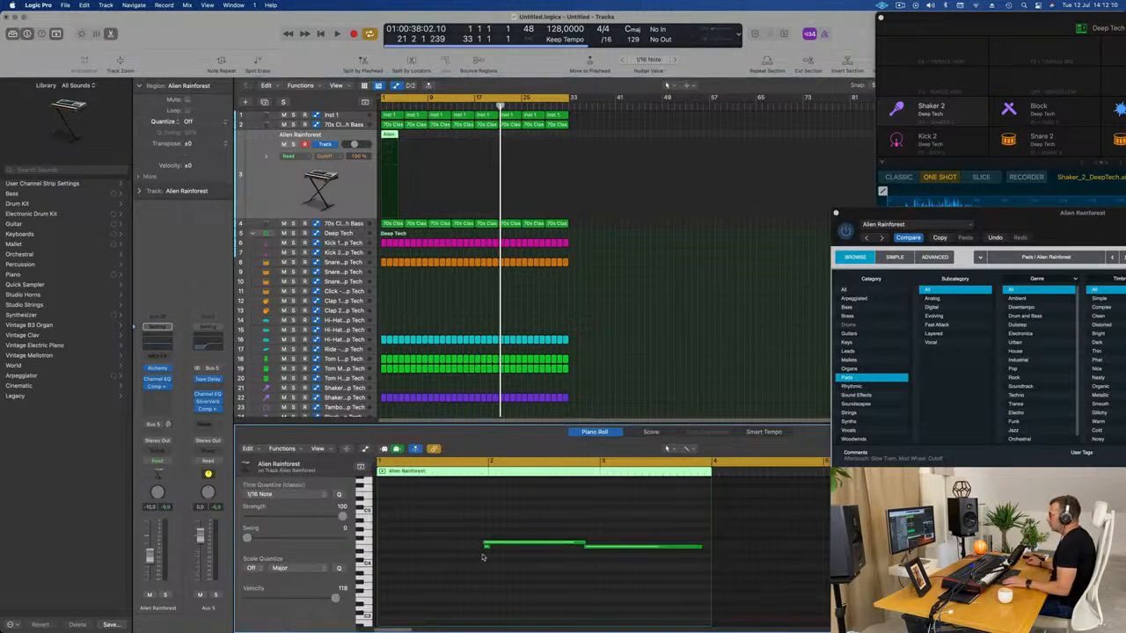
# Align the two pad notes to start at bars 2 and 3, and trim the second one to end at bar 4
pyautogui.press('super+a')
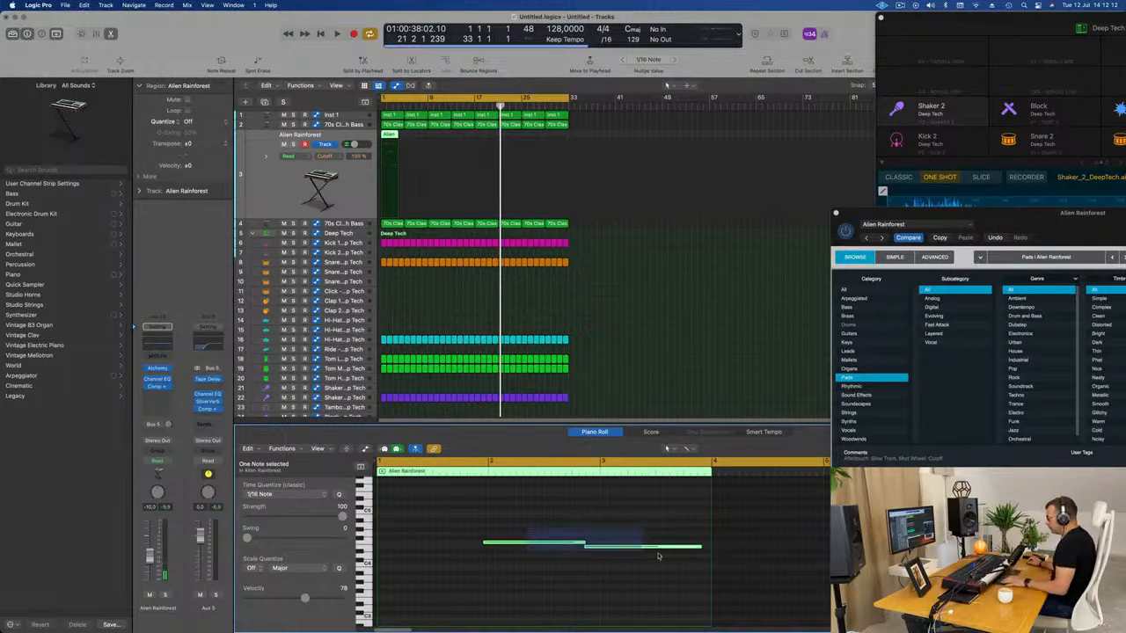
pyautogui.moveTo(532, 543); pyautogui.dragTo(548, 543)
pyautogui.click(625, 570)
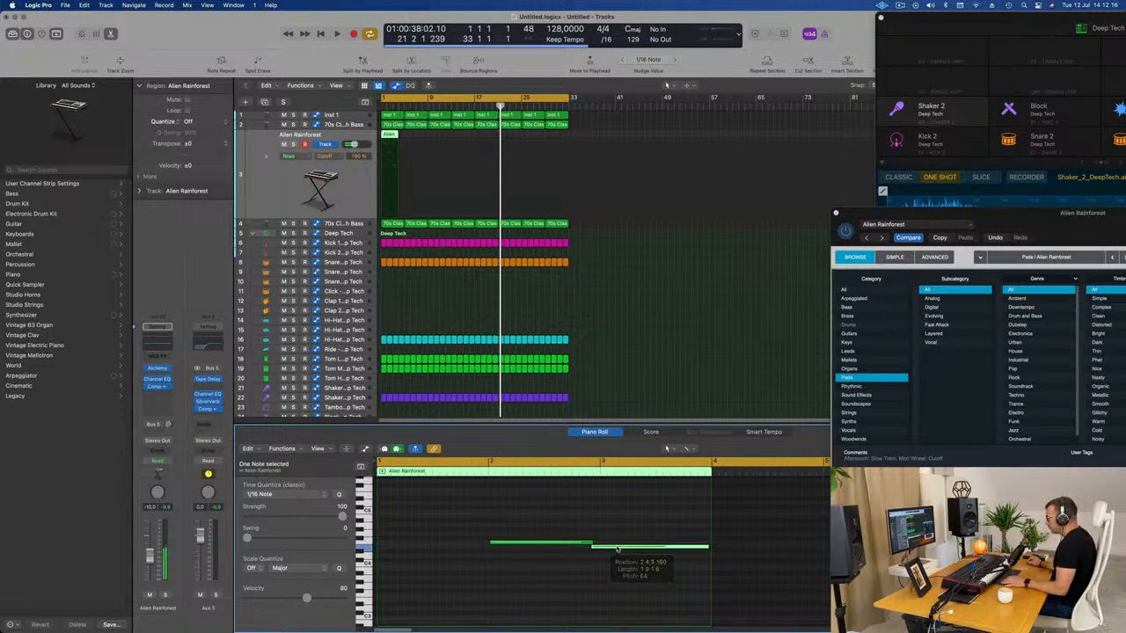
pyautogui.moveTo(623, 548); pyautogui.dragTo(601, 541)
pyautogui.click(705, 549)
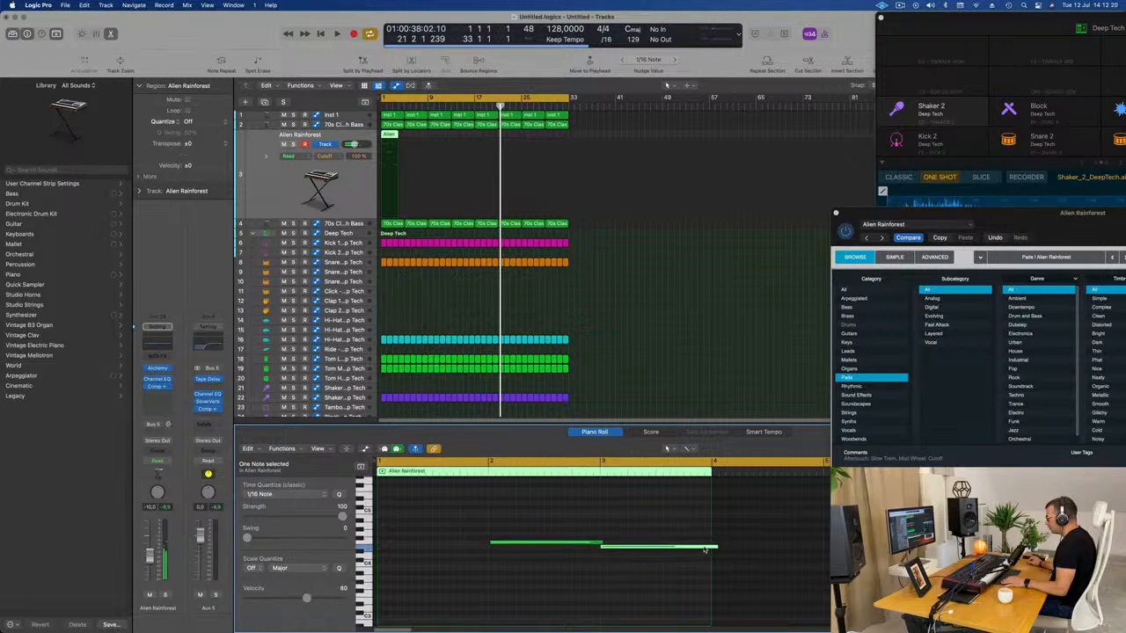
pyautogui.moveTo(715, 546); pyautogui.dragTo(711, 547)
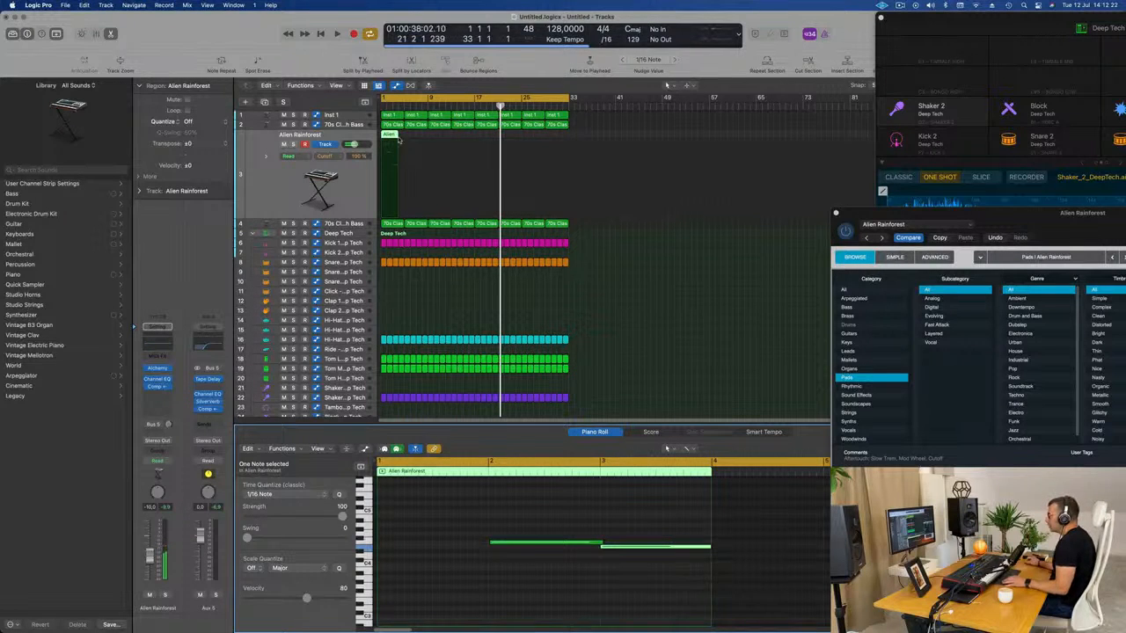
# Split the Alien Rainforest region at bar 2 and delete its empty first bar
pyautogui.scroll(10, 394, 141)
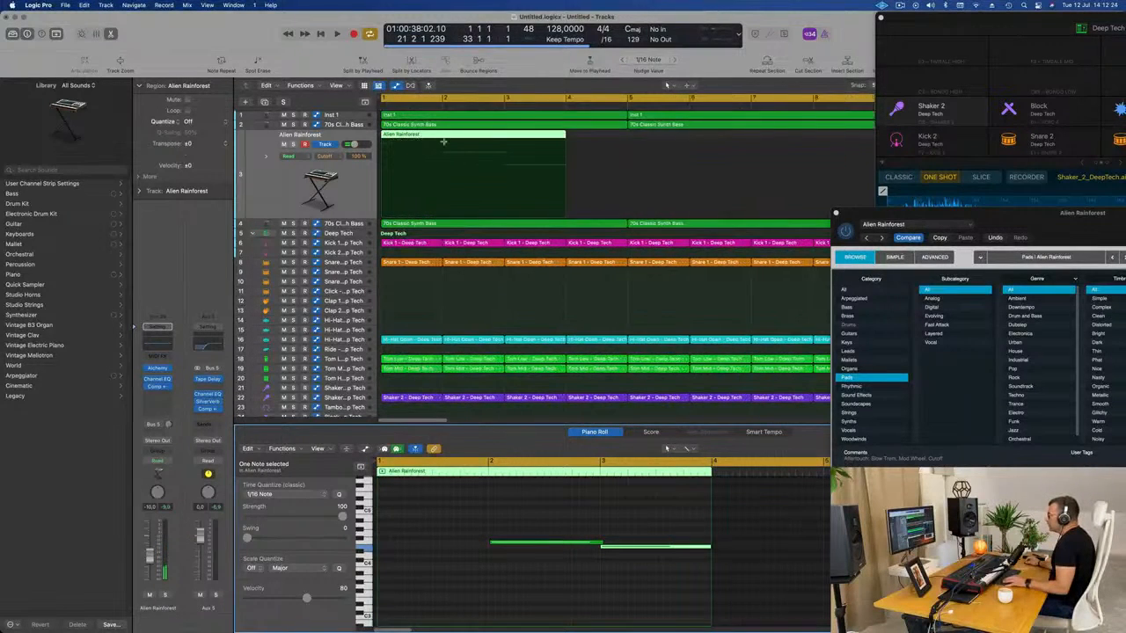
pyautogui.click(440, 140)
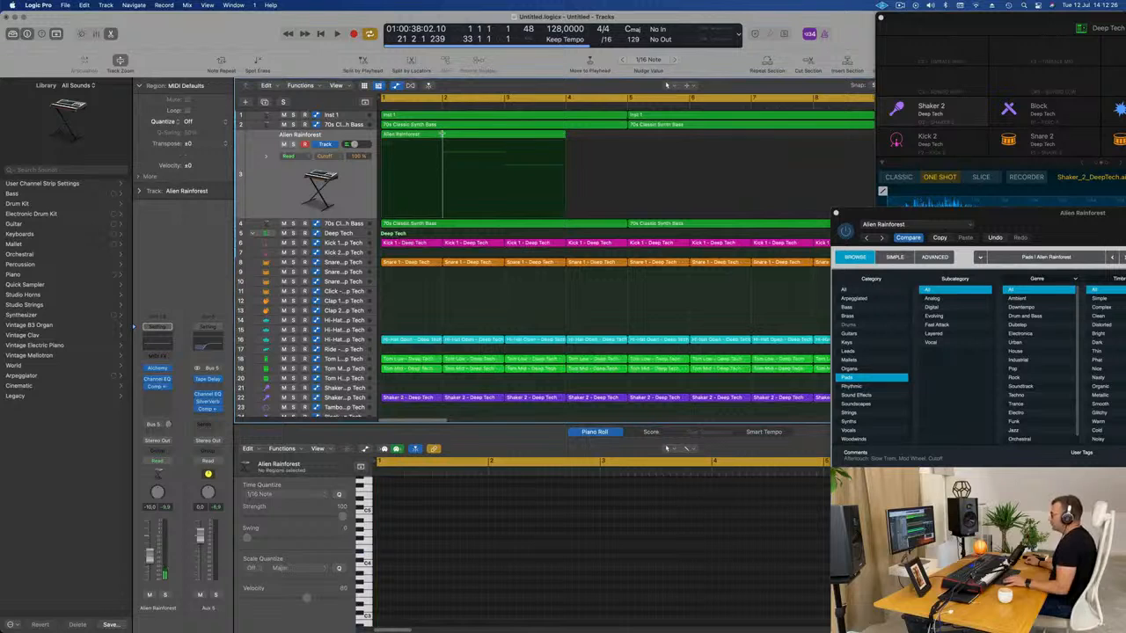
pyautogui.keyDown('super'); pyautogui.doubleClick(443, 134); pyautogui.keyUp('super')
pyautogui.click(420, 136)
pyautogui.press('Delete')
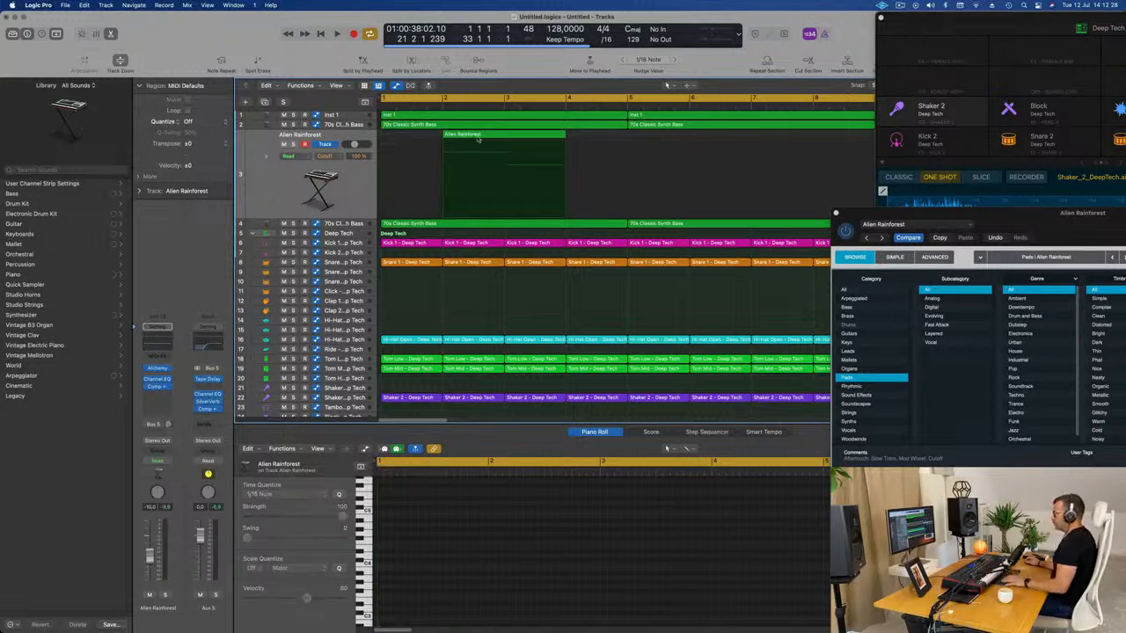
# Move the remaining two-bar Alien Rainforest region to bar 1 and play it back briefly
pyautogui.moveTo(477, 136); pyautogui.dragTo(411, 139)
pyautogui.press('space')
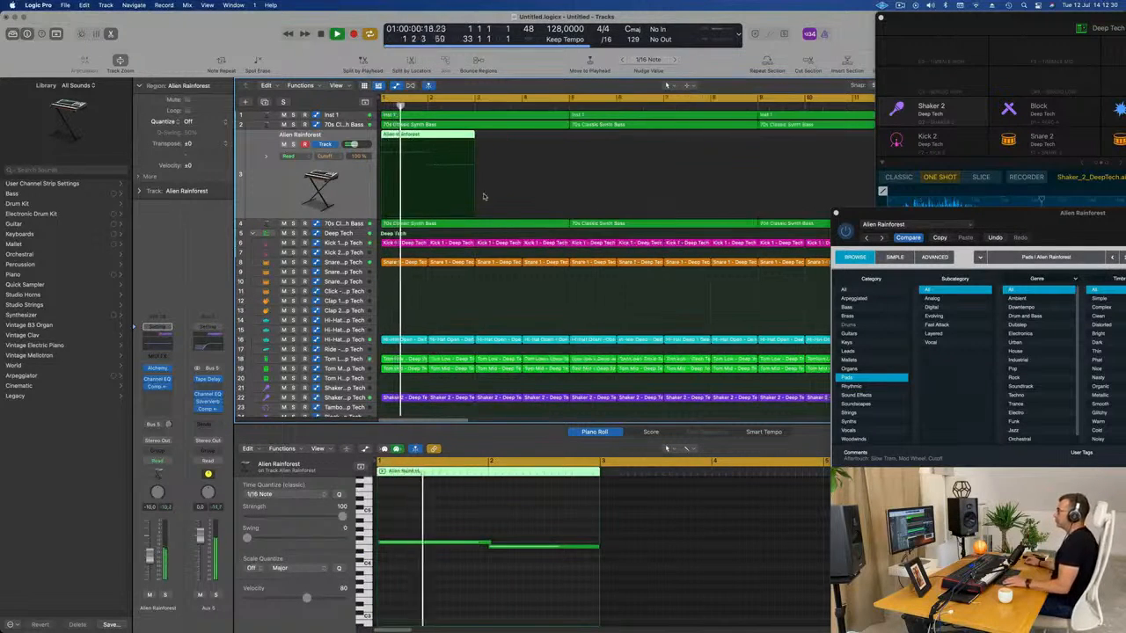
pyautogui.scroll(-10, 477, 195)
pyautogui.press('z')
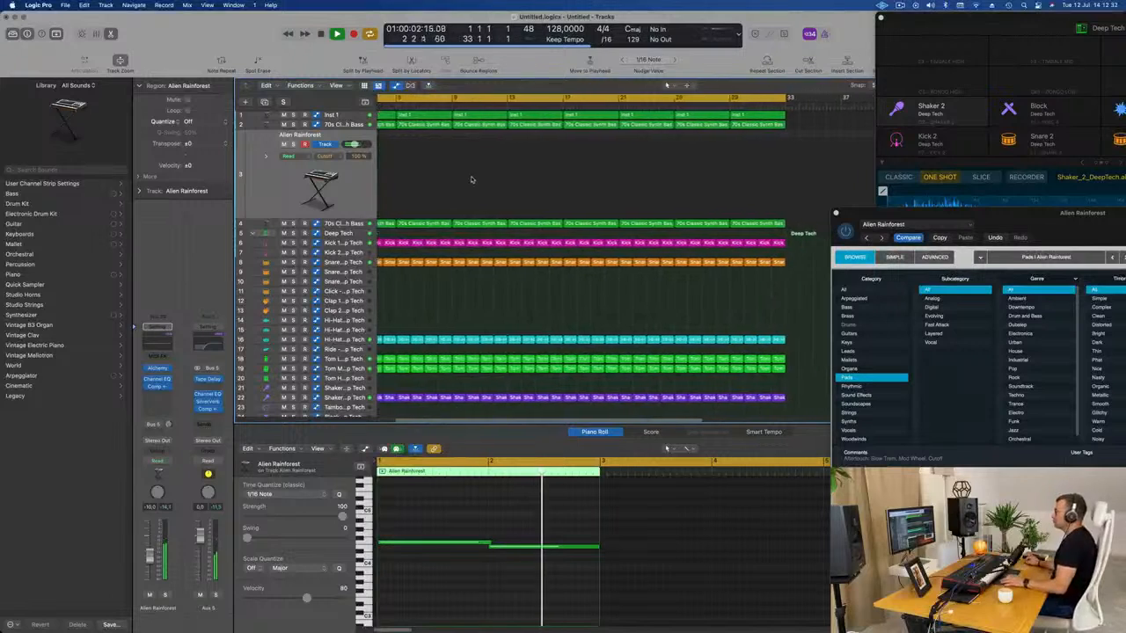
pyautogui.press('space')
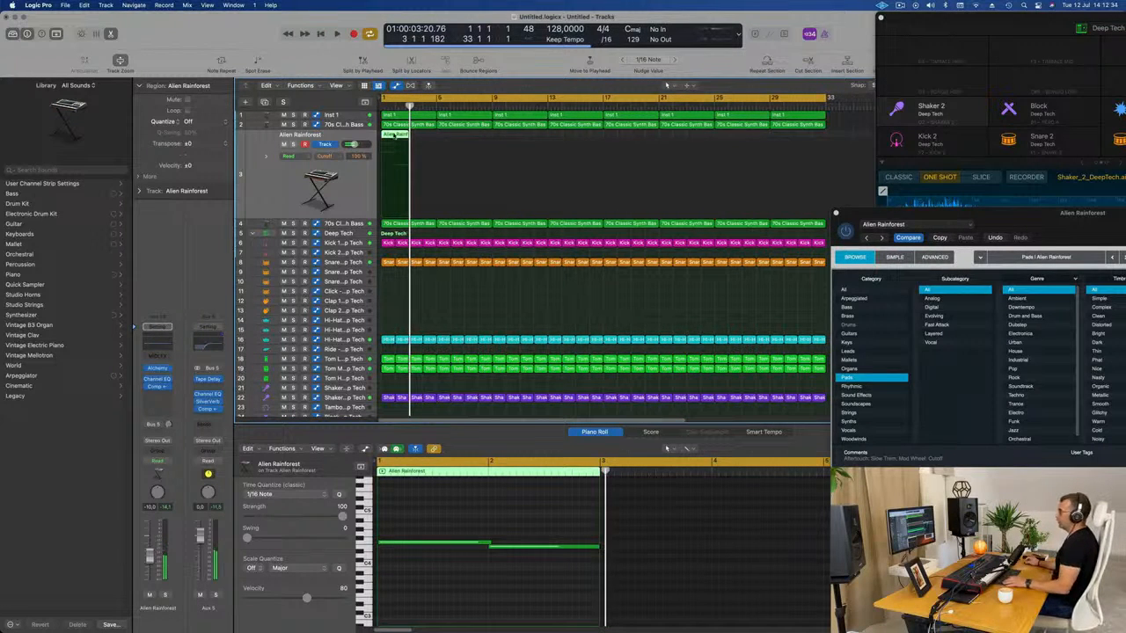
# Copy the two-bar pad region to bar 5 and every four bars after that up to bar 29
pyautogui.moveTo(396, 134); pyautogui.dragTo(451, 139)
pyautogui.press('super+Right')
pyautogui.press('super+Right')
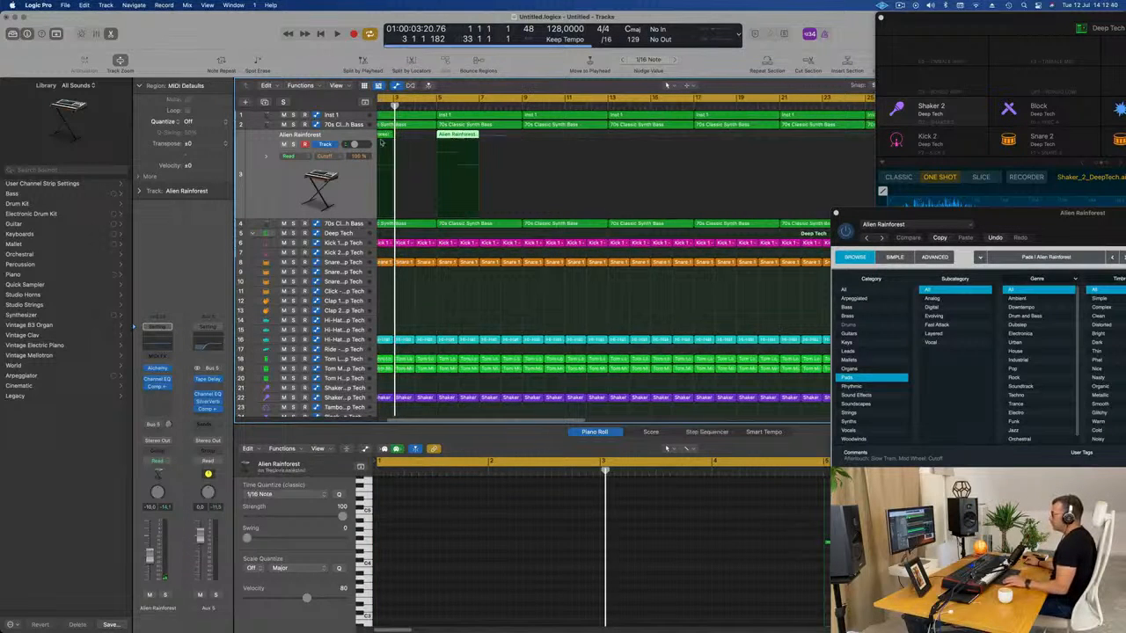
pyautogui.hscroll(-2, 382, 140)
pyautogui.moveTo(382, 141); pyautogui.dragTo(607, 149)
pyautogui.press('super+Left')
pyautogui.press('super+Left')
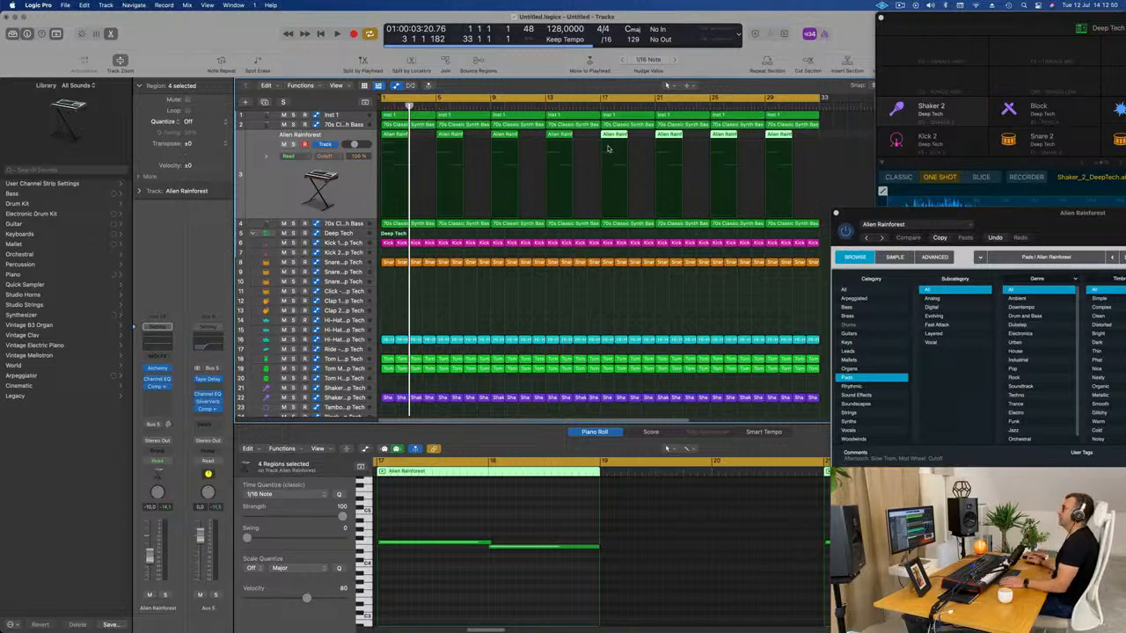
# Audition the arrangement from bar 1 and select all the Alien Rainforest regions
pyautogui.press('Return')
pyautogui.press('space')
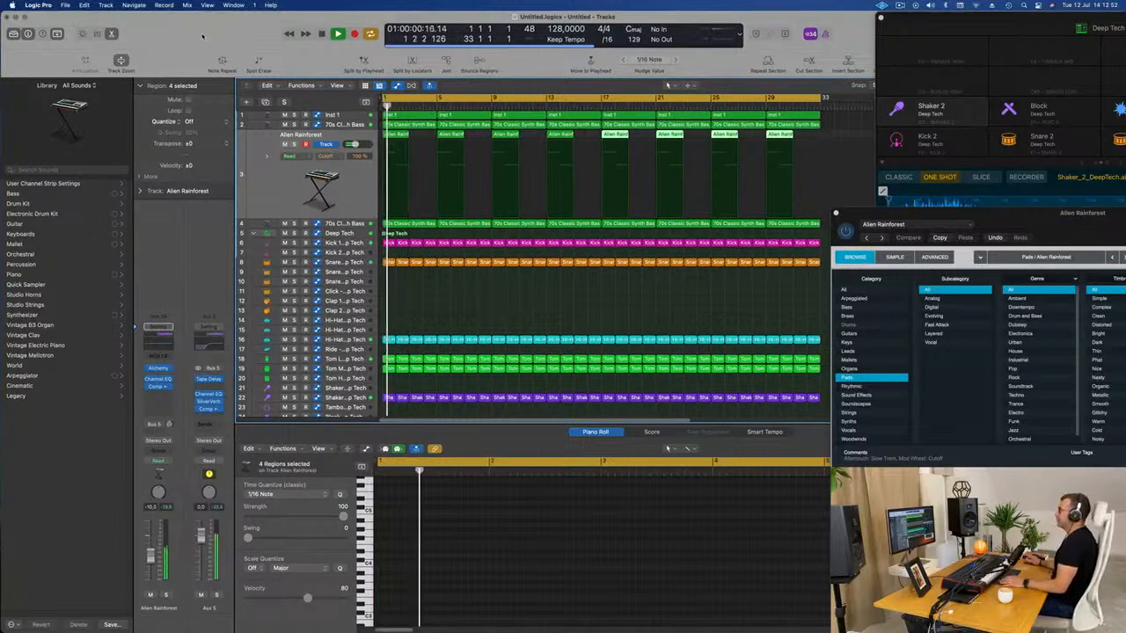
pyautogui.press('super+a')
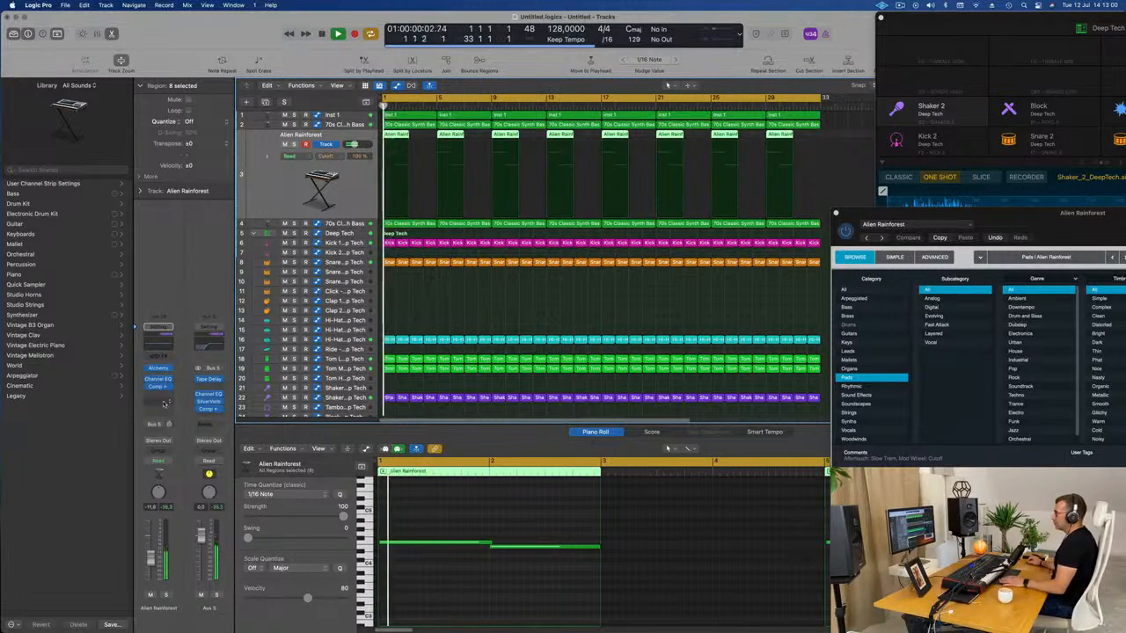
# Add a Bus 6 send to the Alien Rainforest track and insert a SilverVerb reverb on the new Aux 6
pyautogui.click(157, 426)
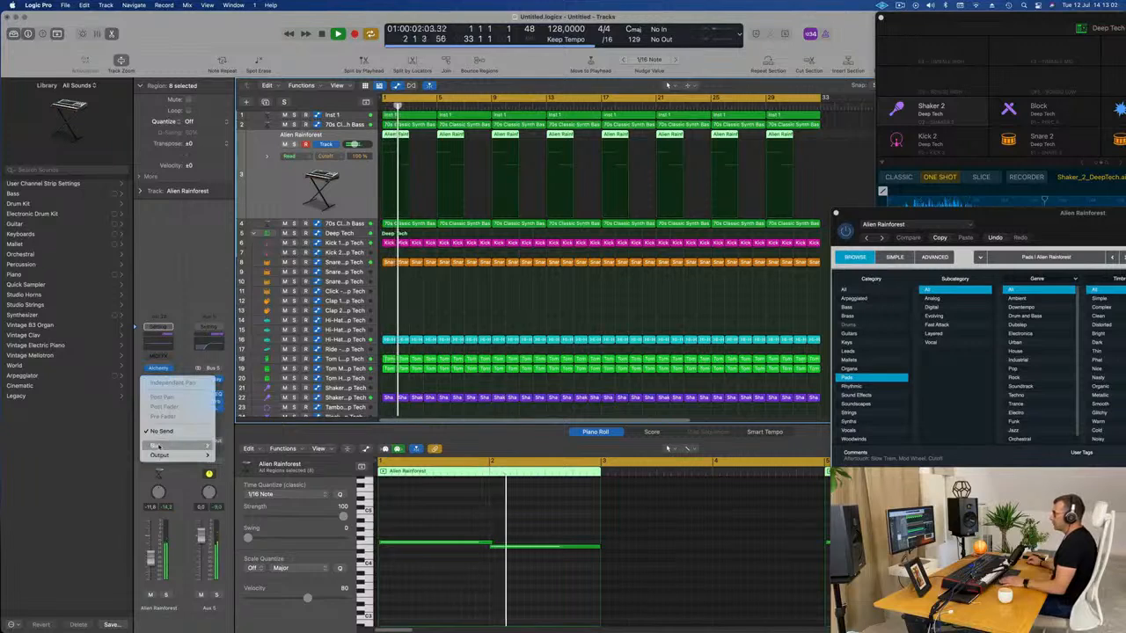
pyautogui.moveTo(176, 445)
pyautogui.click(264, 300)
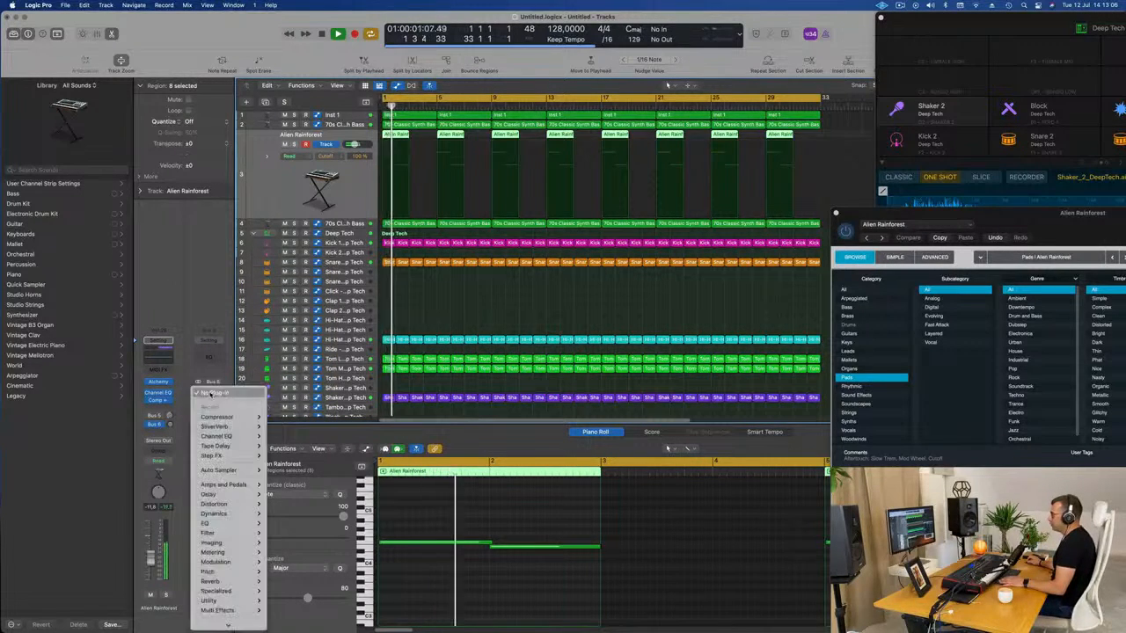
pyautogui.click(205, 389)
pyautogui.click(200, 387)
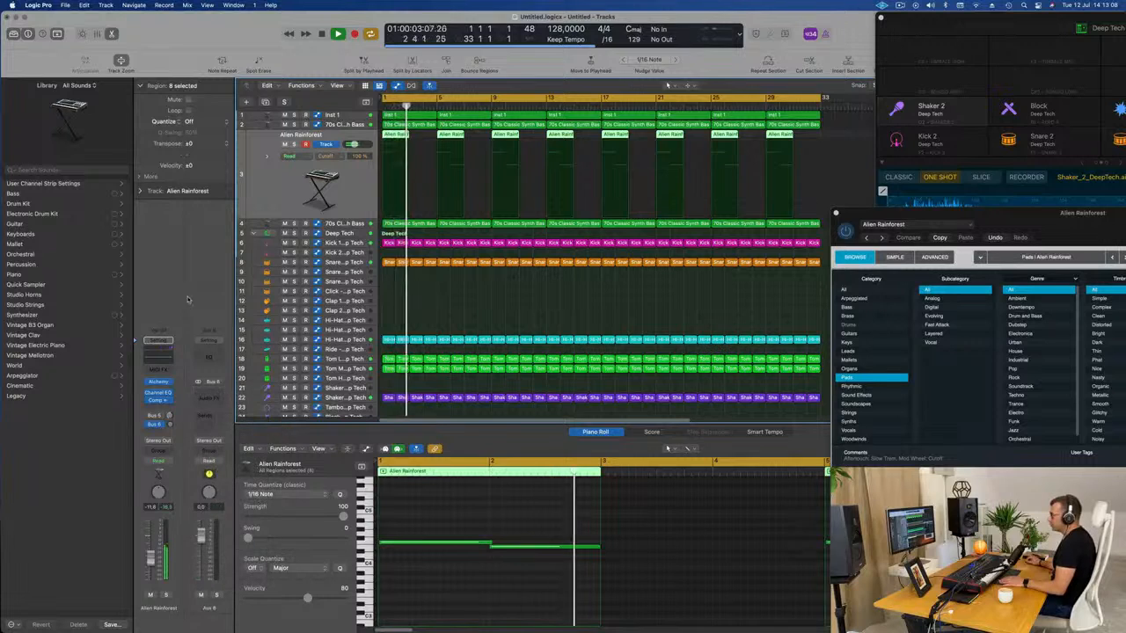
pyautogui.click(206, 394)
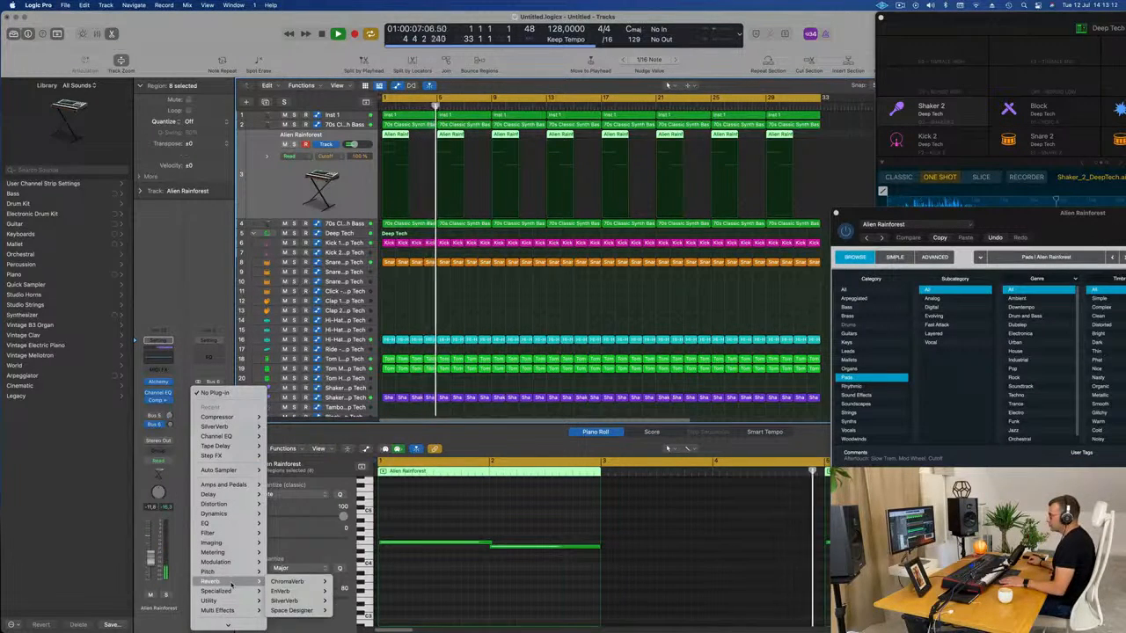
pyautogui.moveTo(234, 583)
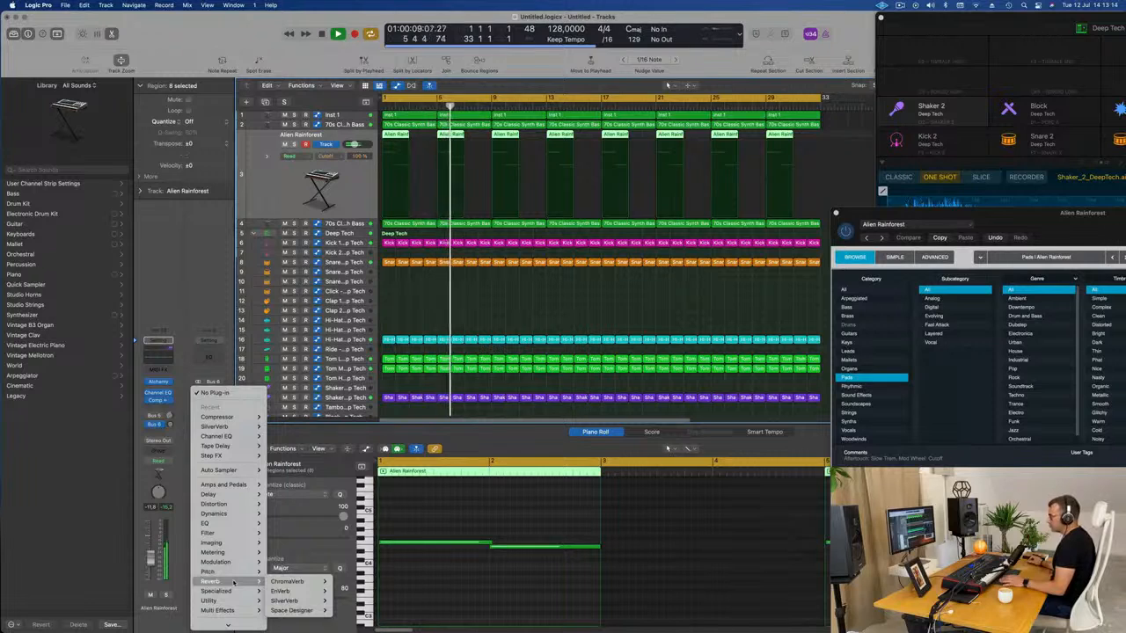
pyautogui.click(345, 601)
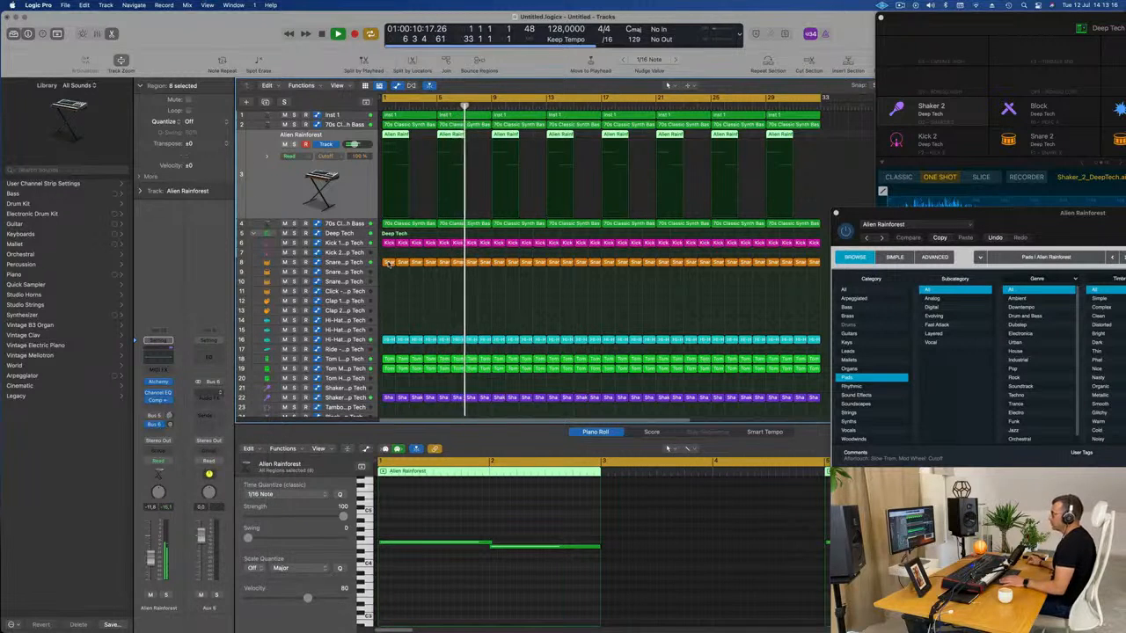
# Load the grandiose setting in SilverVerb, with Wet at 100% and Dry at 0%
pyautogui.click(473, 147)
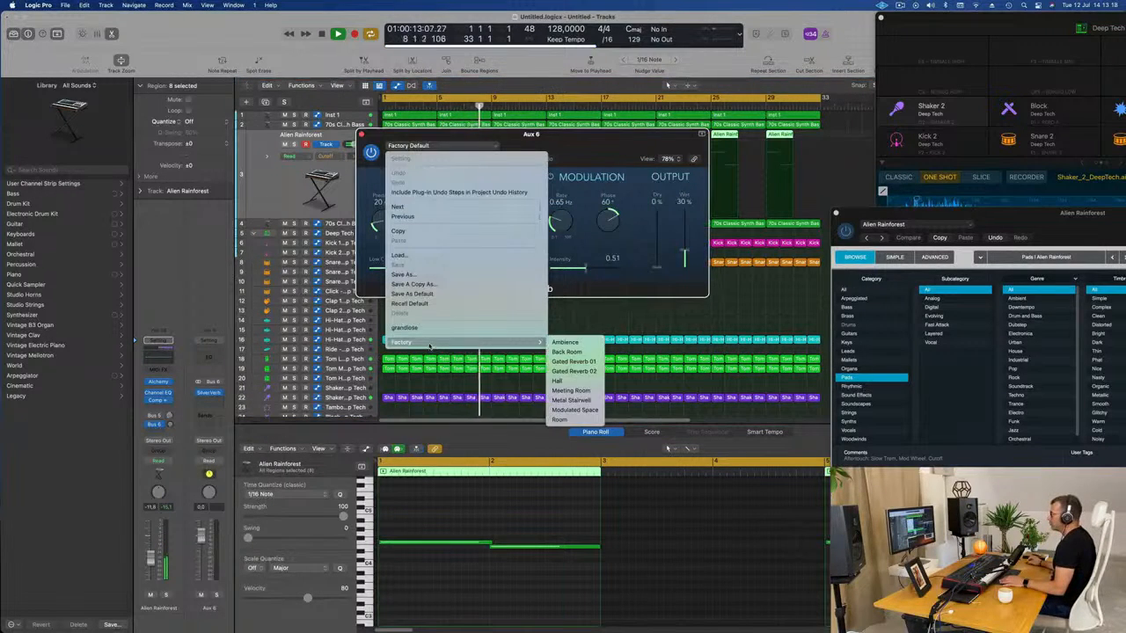
pyautogui.click(684, 252)
pyautogui.moveTo(684, 252); pyautogui.dragTo(684, 222)
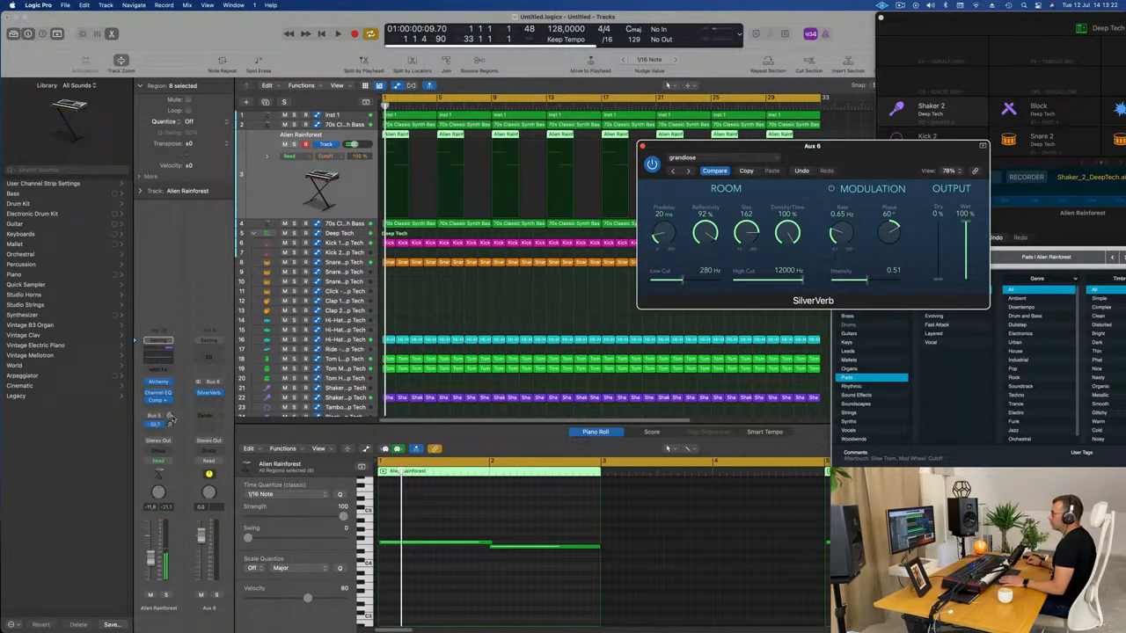
# Raise the pad's Bus 6 reverb send level, checking it in playback, and close the SilverVerb and Alchemy windows
pyautogui.moveTo(170, 427); pyautogui.dragTo(171, 426)
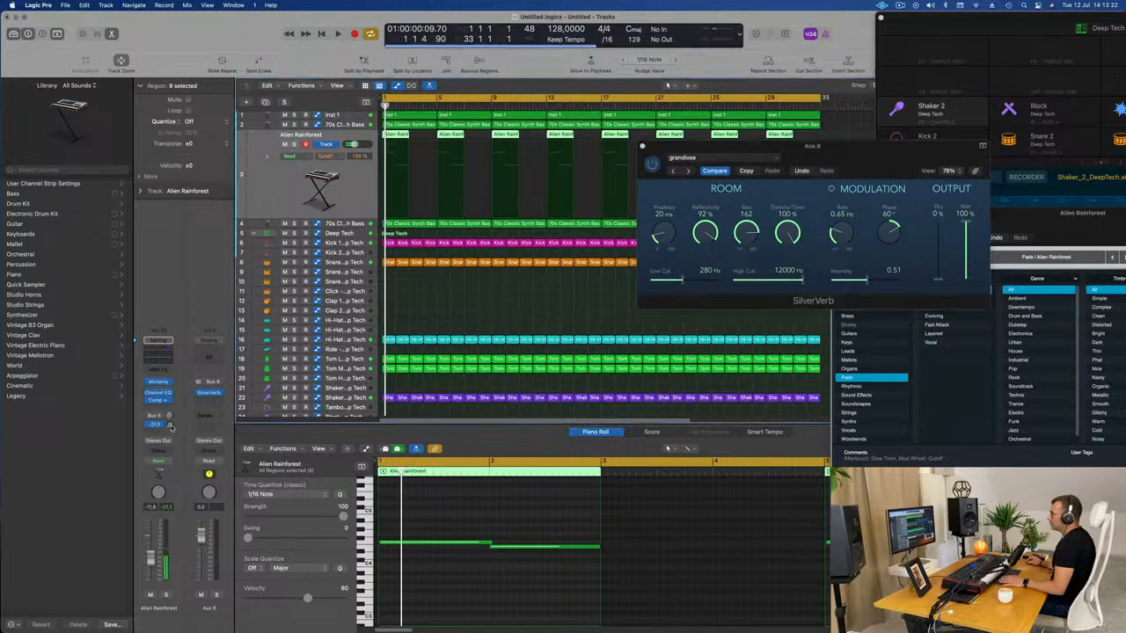
pyautogui.press('space')
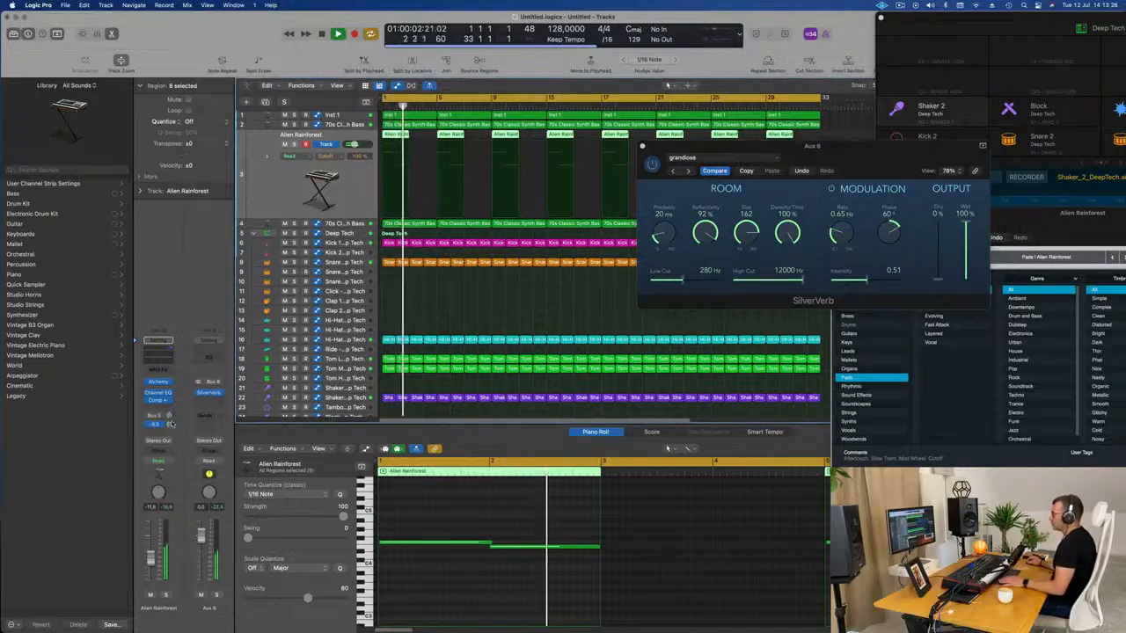
pyautogui.moveTo(836, 155); pyautogui.dragTo(709, 212)
pyautogui.click(517, 203)
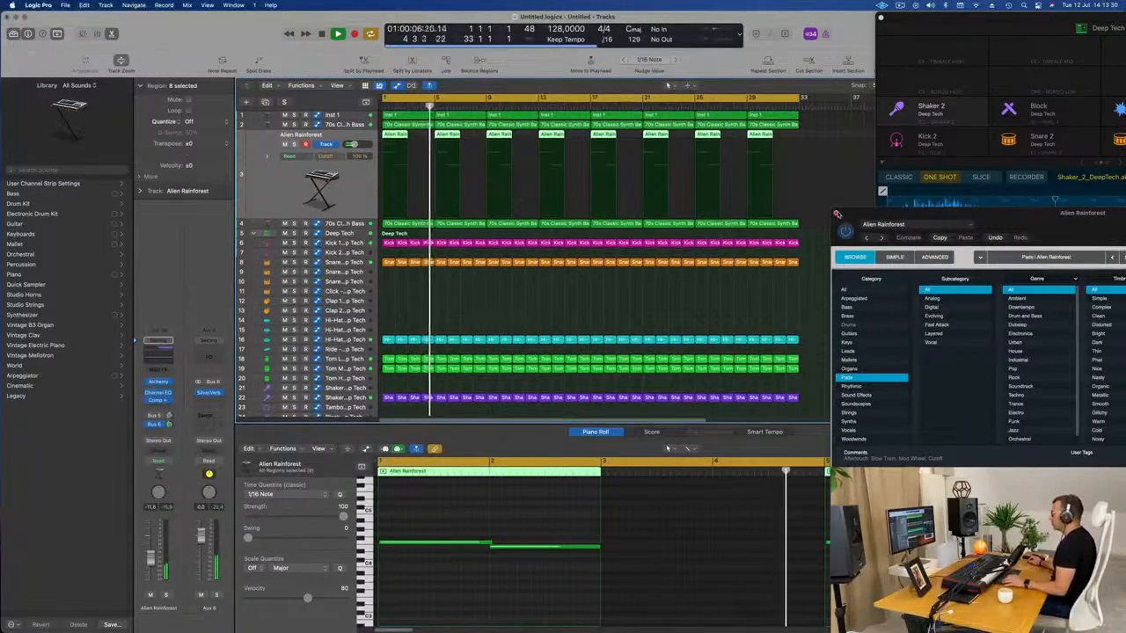
pyautogui.click(835, 213)
pyautogui.scroll(2, 626, 315)
pyautogui.scroll(-4, 659, 316)
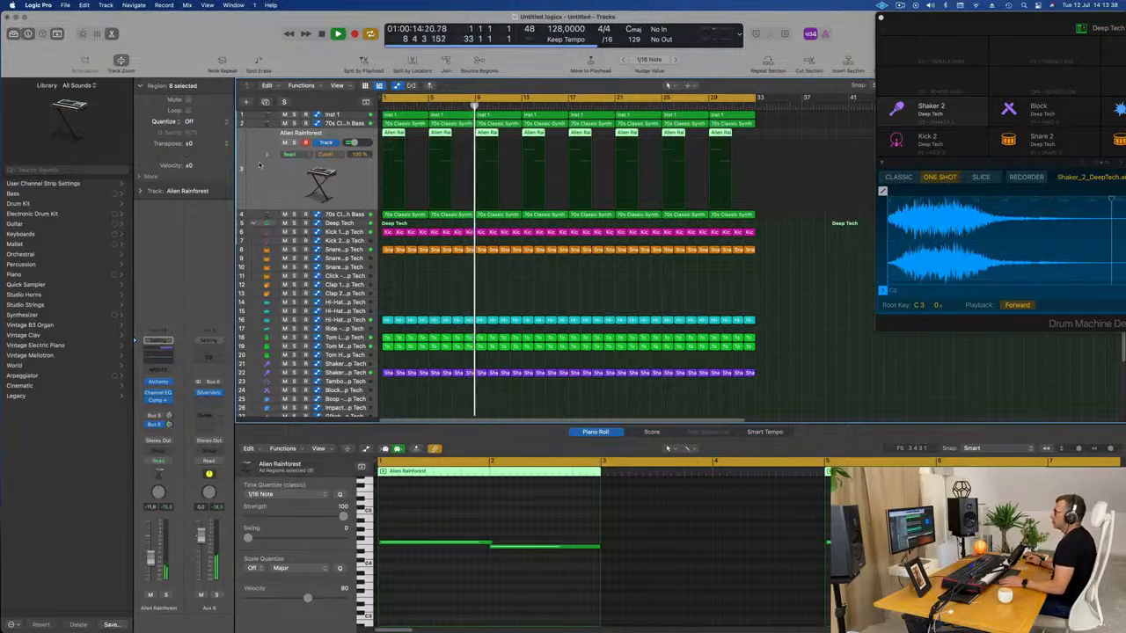
# Duplicate the Inst 1 track and copy its first region to bar 1 of the new track without the Cutoff automation
pyautogui.click(266, 115)
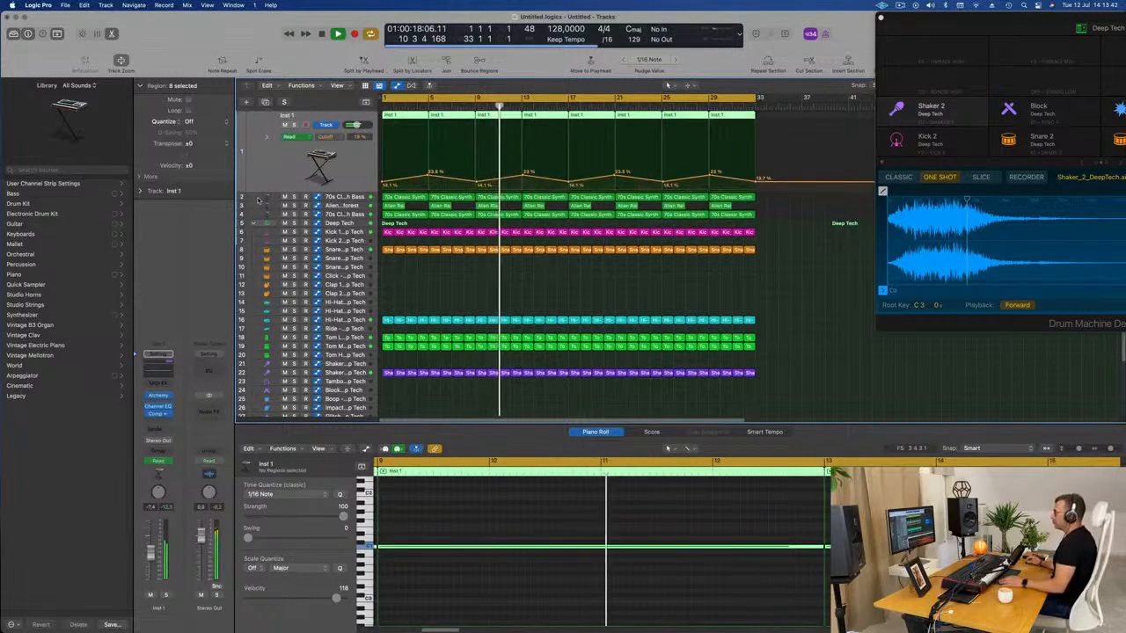
pyautogui.click(264, 102)
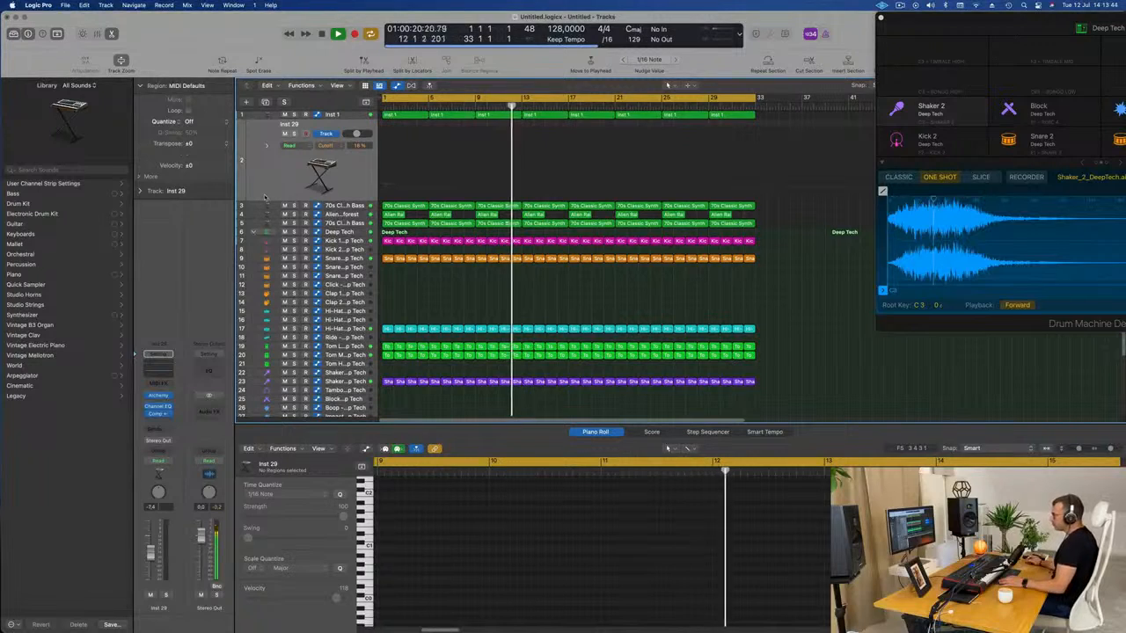
pyautogui.moveTo(402, 117); pyautogui.dragTo(402, 150)
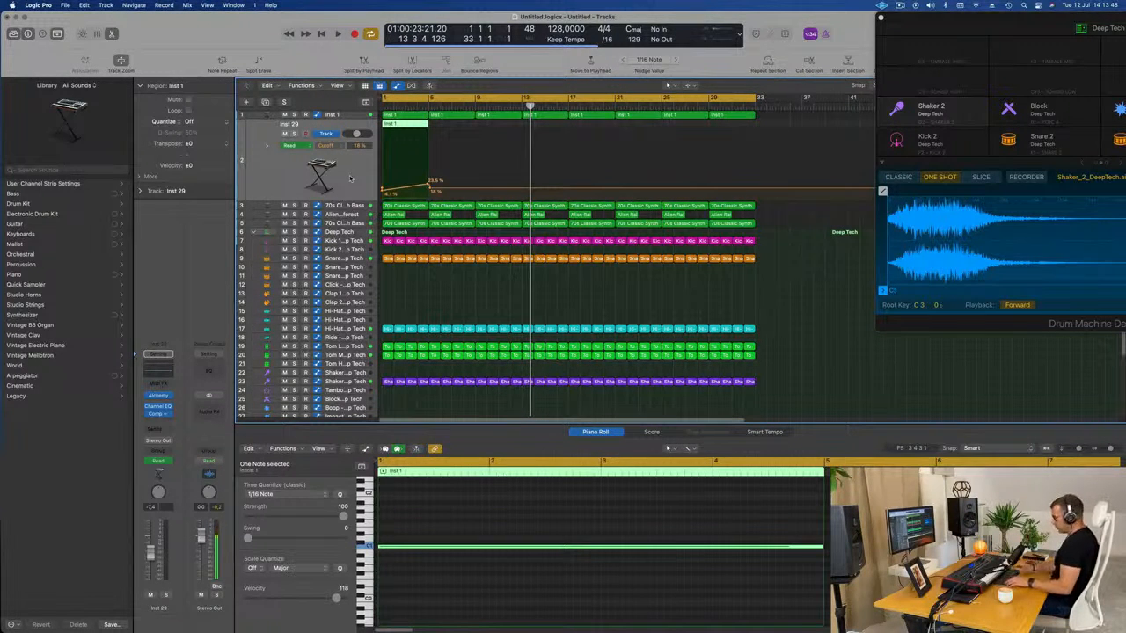
pyautogui.press('Return')
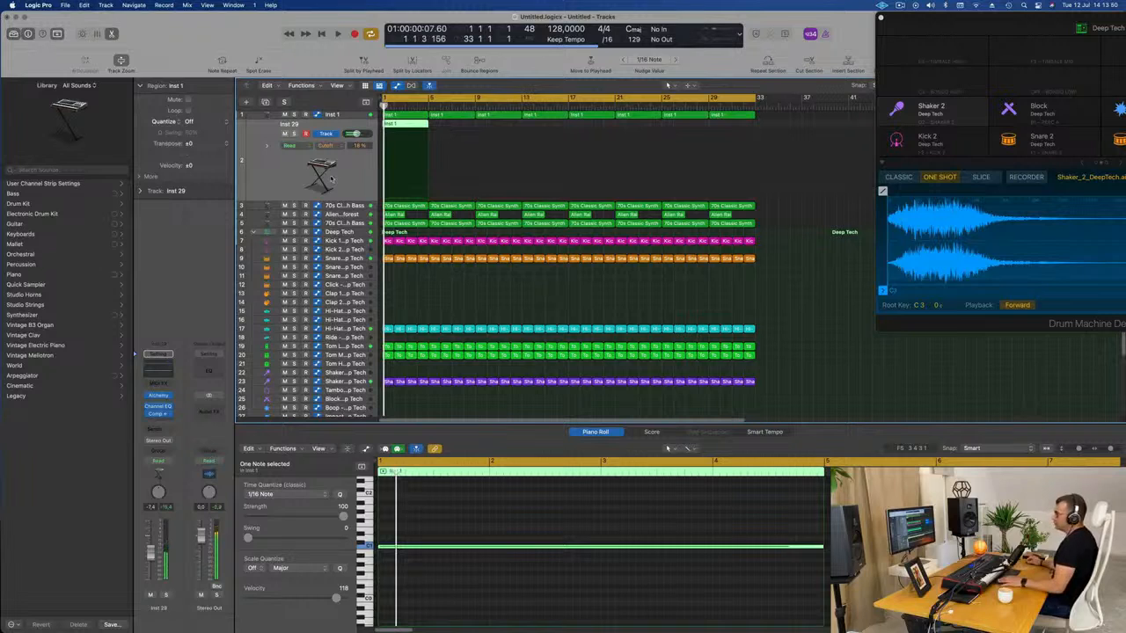
# Open Alchemy on the duplicated track, filter the presets to Bass and load After The Snow (1)
pyautogui.click(157, 397)
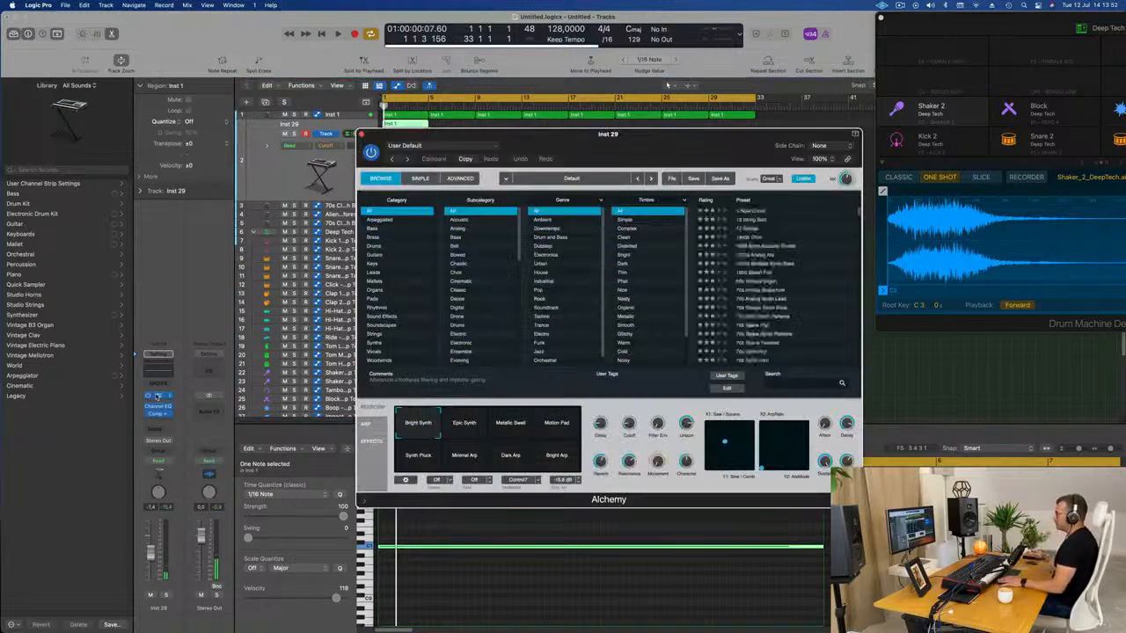
pyautogui.click(376, 230)
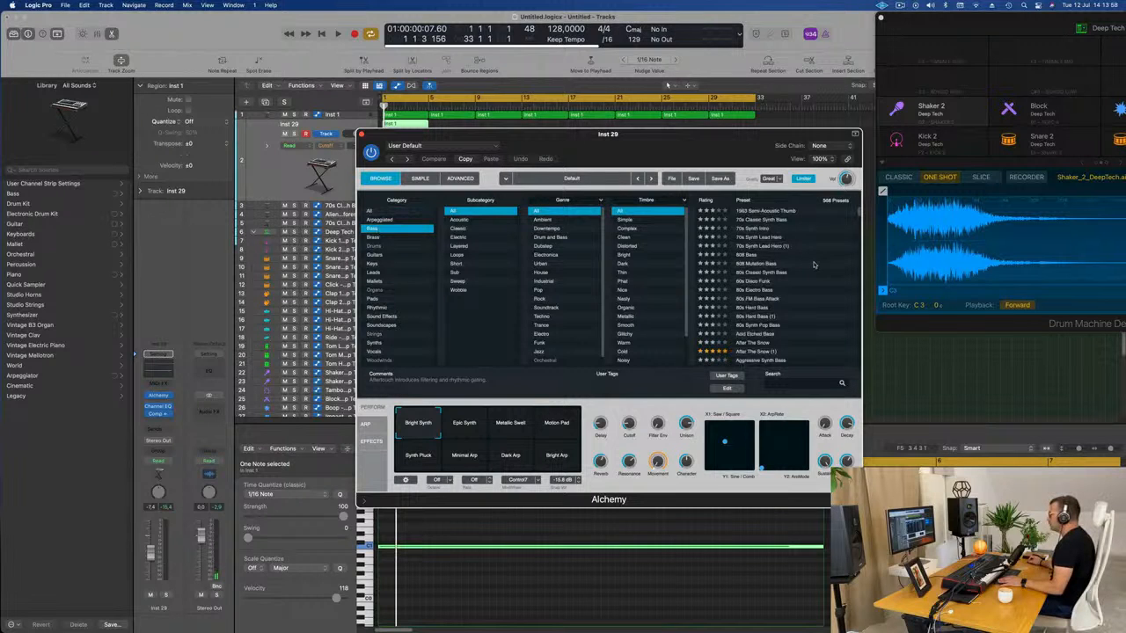
pyautogui.scroll(-1, 808, 265)
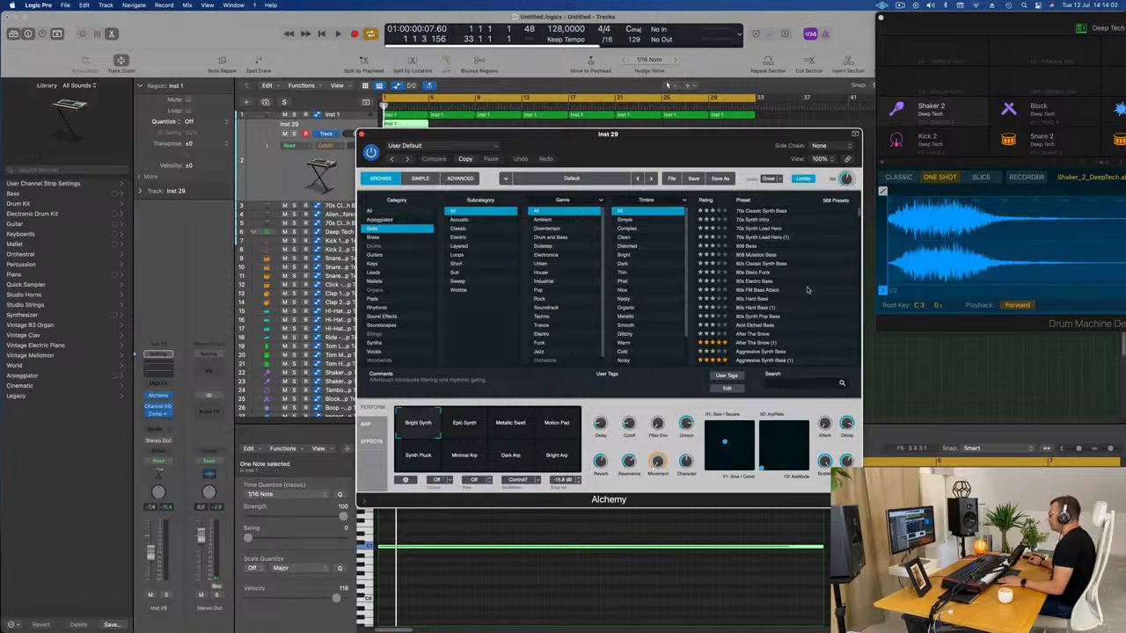
pyautogui.scroll(-1, 808, 290)
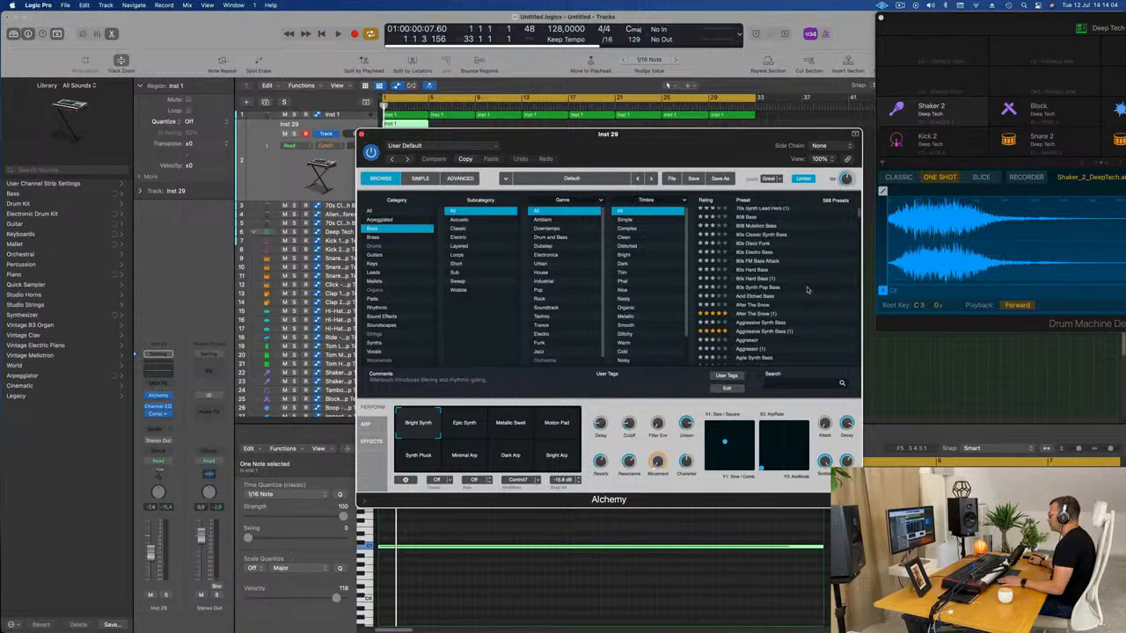
pyautogui.click(762, 316)
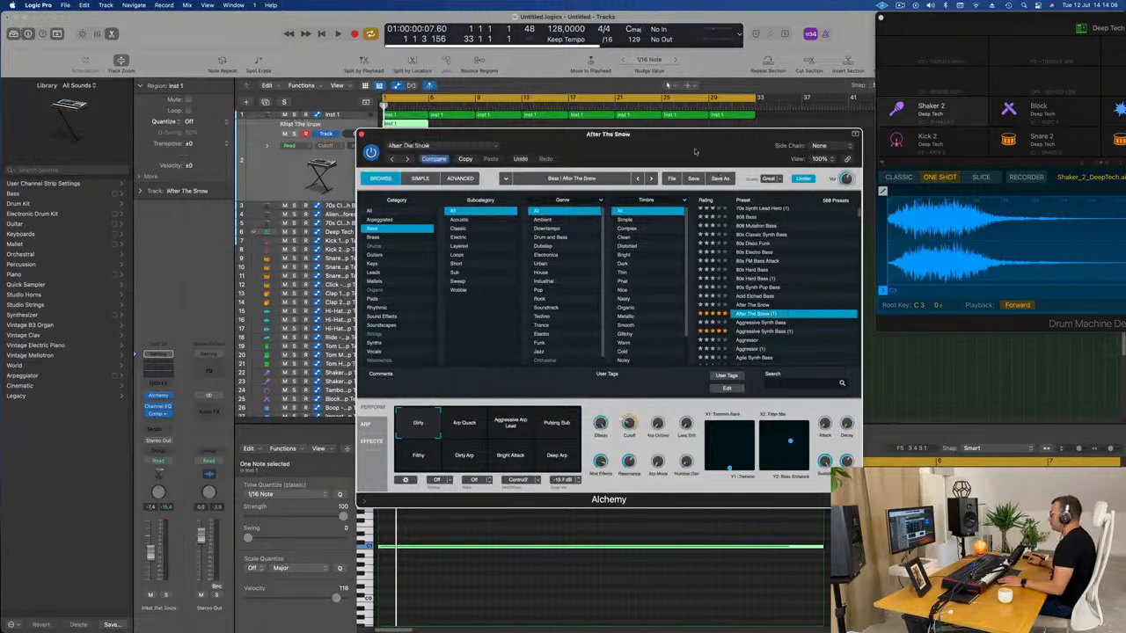
pyautogui.moveTo(668, 143); pyautogui.dragTo(869, 158)
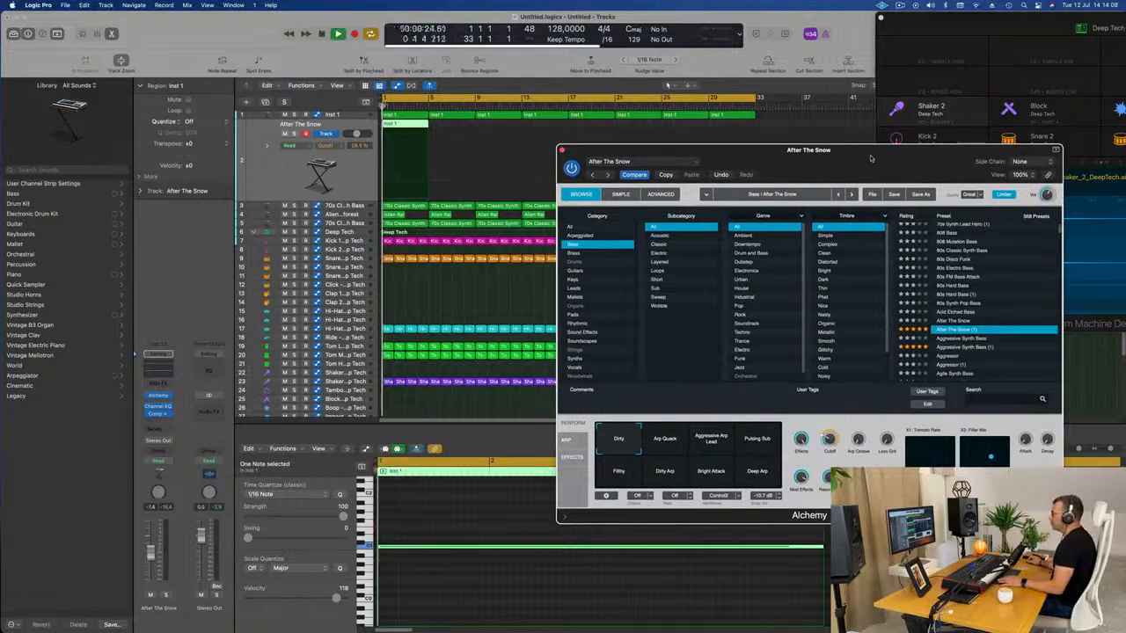
# Lower the After The Snow cutoff to 0% while auditioning the loop from bar 1
pyautogui.click(275, 167)
pyautogui.press('space')
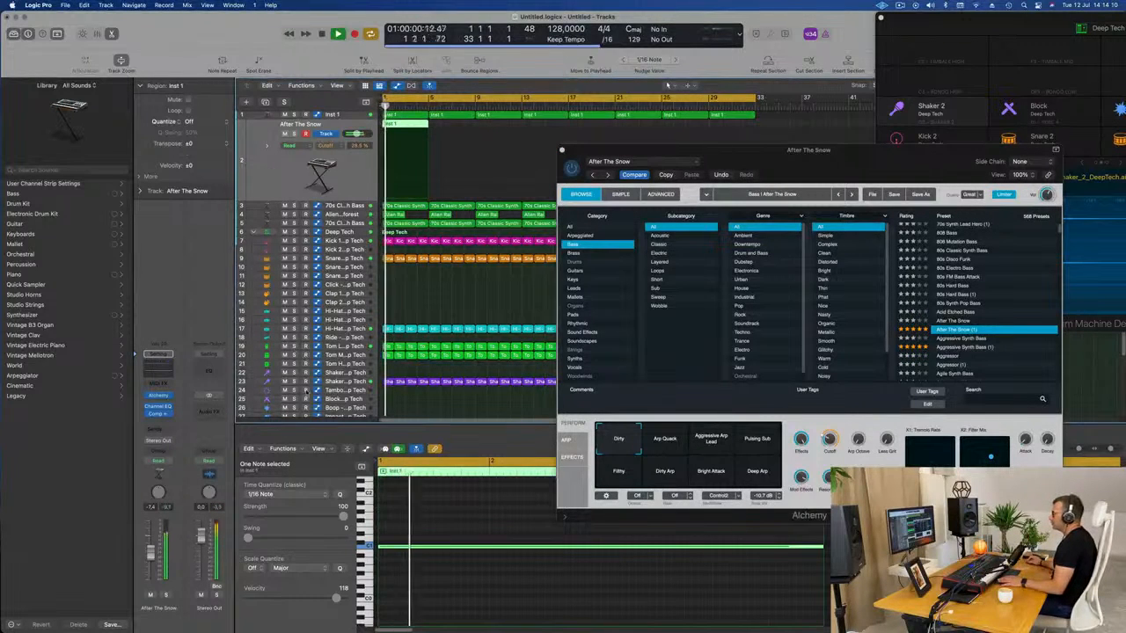
pyautogui.press('space')
pyautogui.press('space')
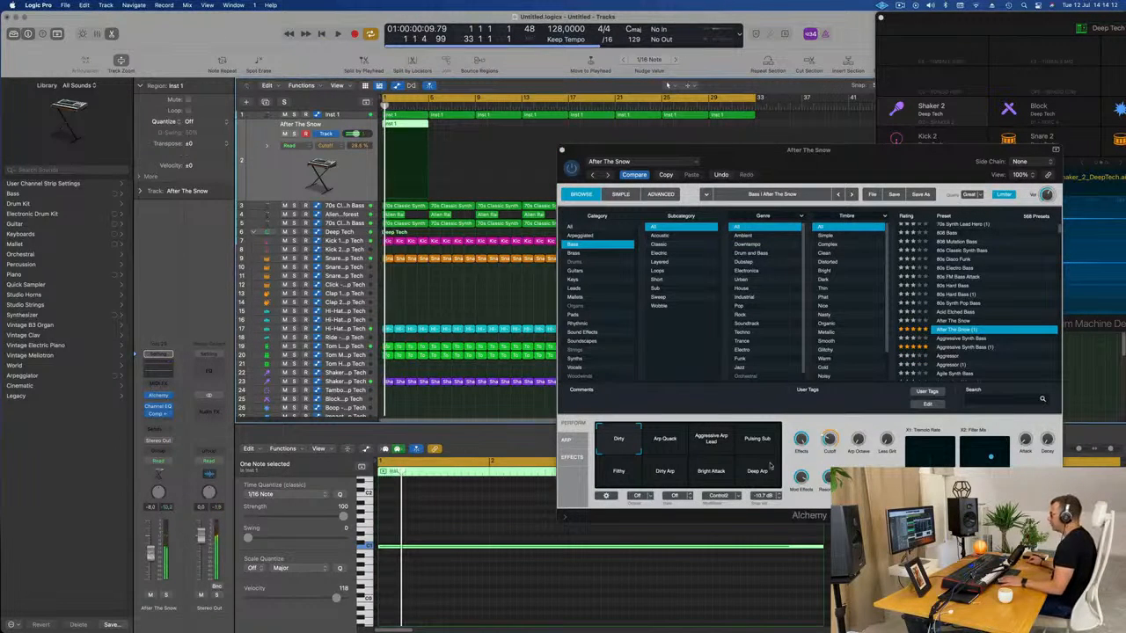
pyautogui.press('space')
pyautogui.moveTo(830, 439); pyautogui.dragTo(829, 466)
pyautogui.press('space')
pyautogui.press('space')
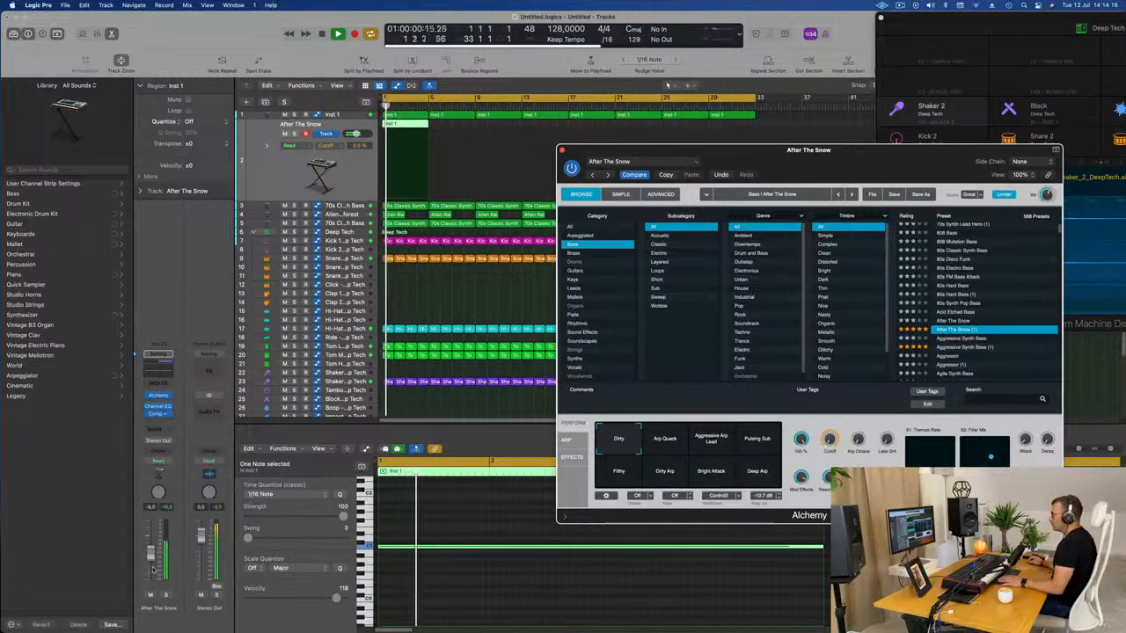
# Try different Arp Octave and Less Grit amounts on the Dirty snapshot during playback
pyautogui.click(276, 167)
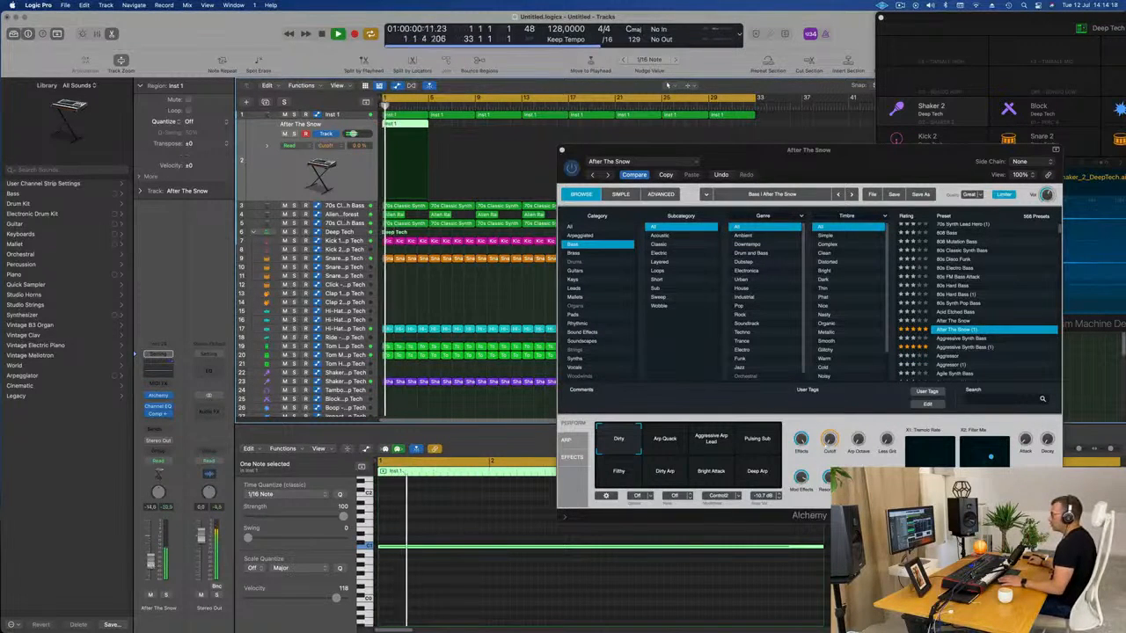
pyautogui.click(861, 418)
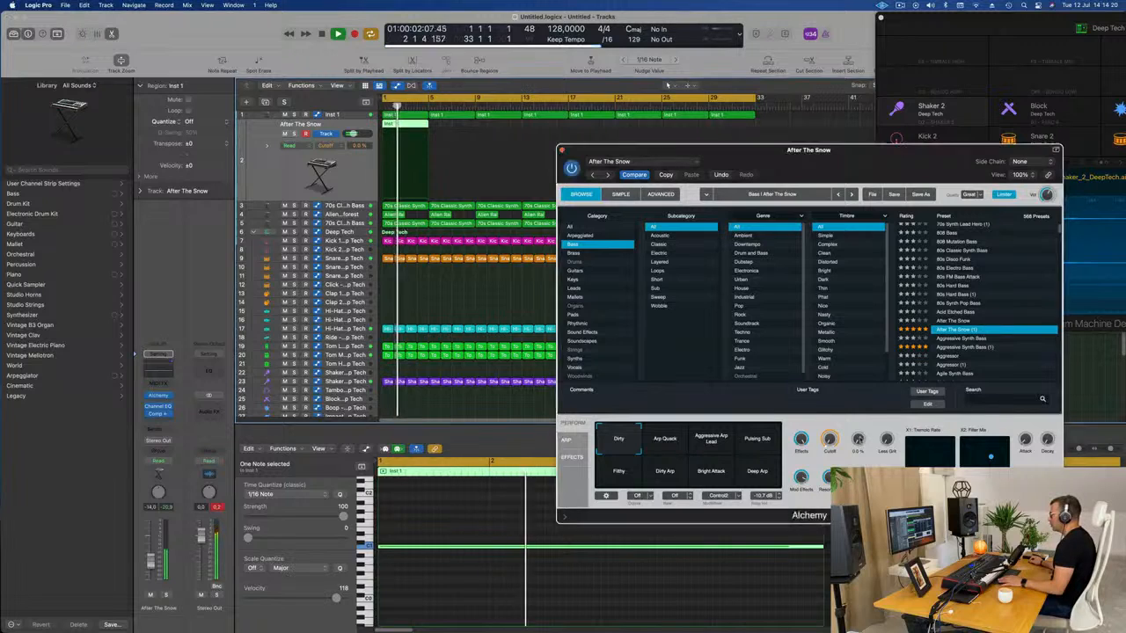
pyautogui.moveTo(859, 443); pyautogui.dragTo(862, 424)
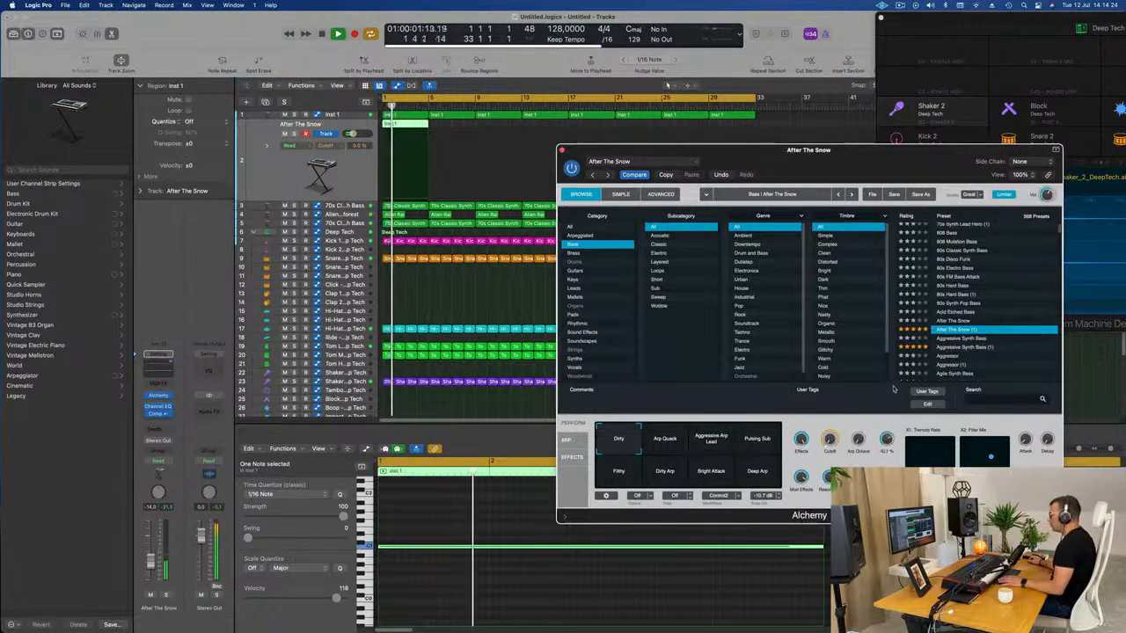
pyautogui.press('Return')
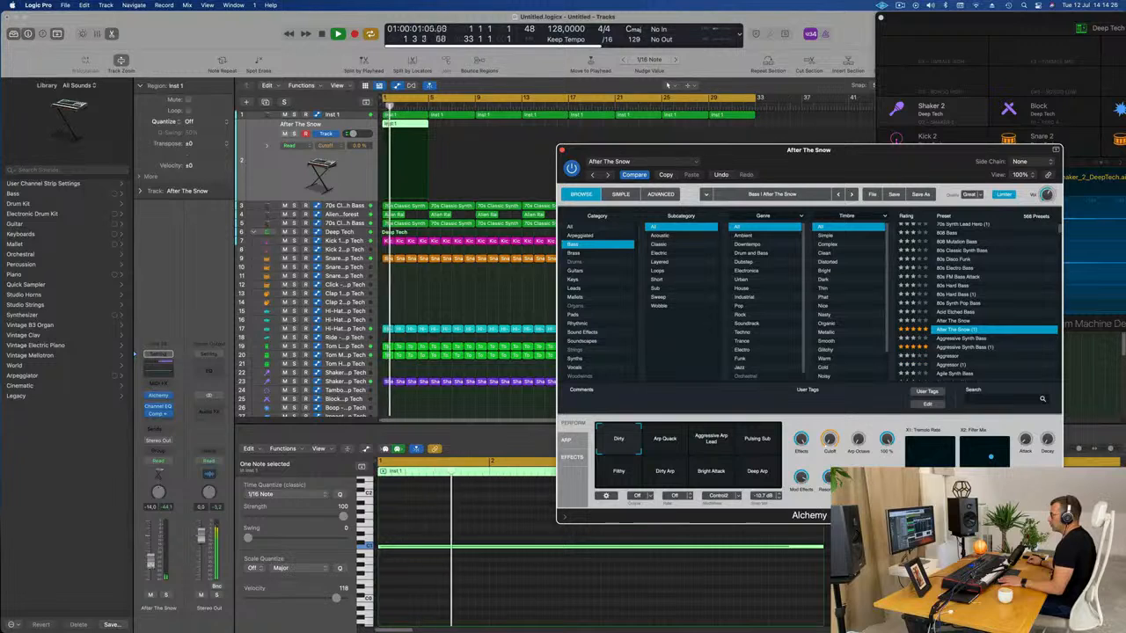
pyautogui.press('Return')
# Solo the After The Snow track and audition Arp Quack and Aggressive Arp Lead before choosing the Pulsing Sub snapshot
pyautogui.click(166, 596)
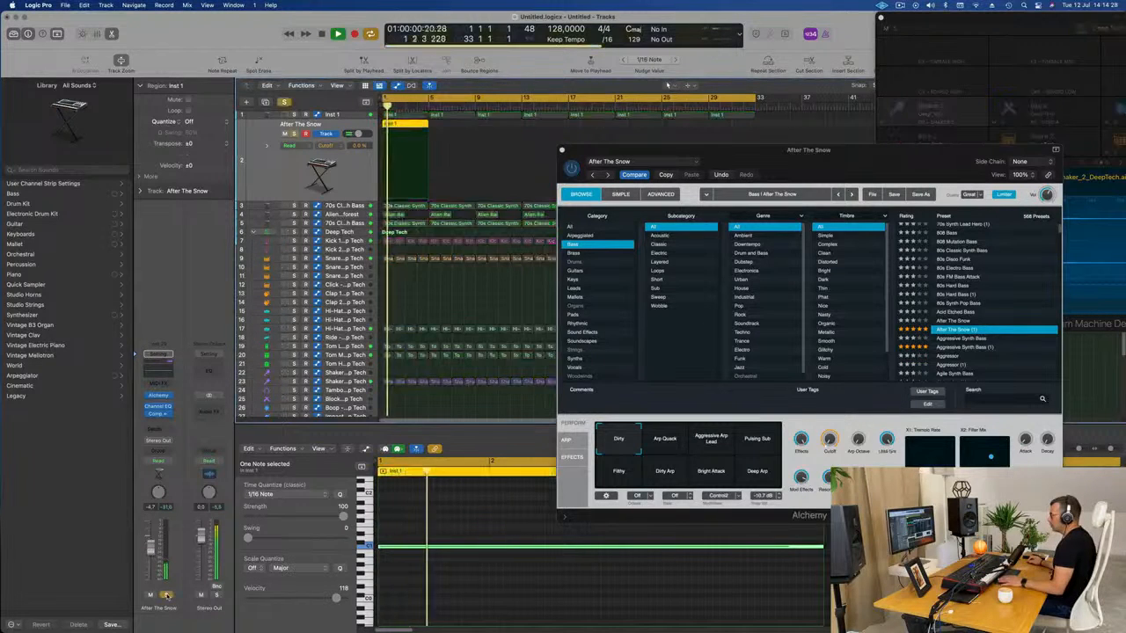
pyautogui.press('Return')
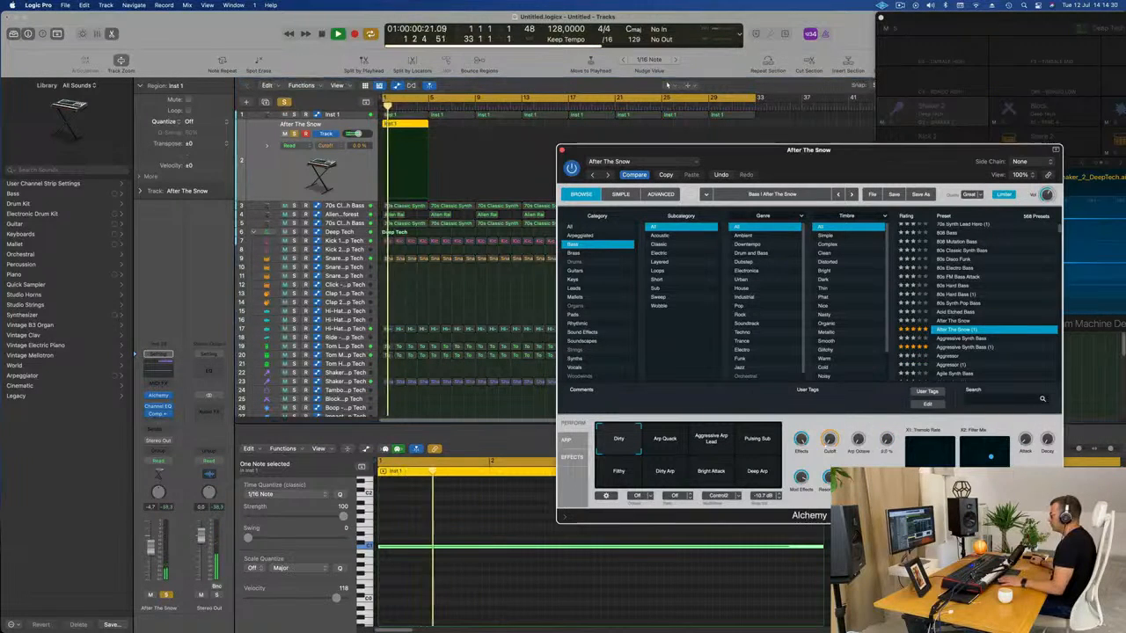
pyautogui.press('Return')
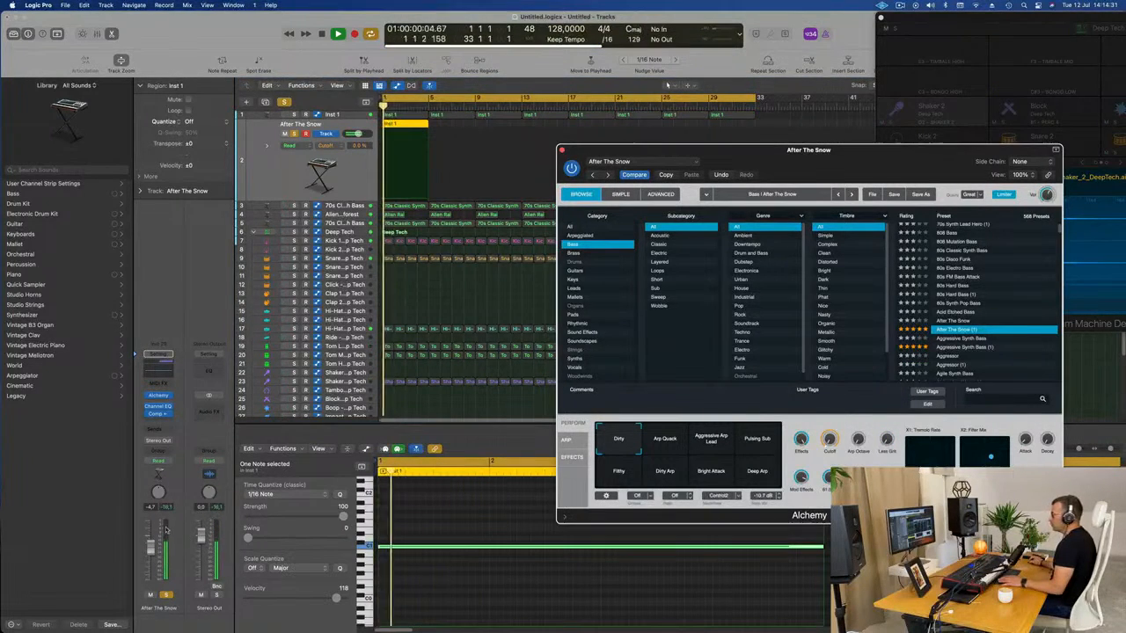
pyautogui.click(667, 442)
pyautogui.click(711, 443)
pyautogui.click(753, 444)
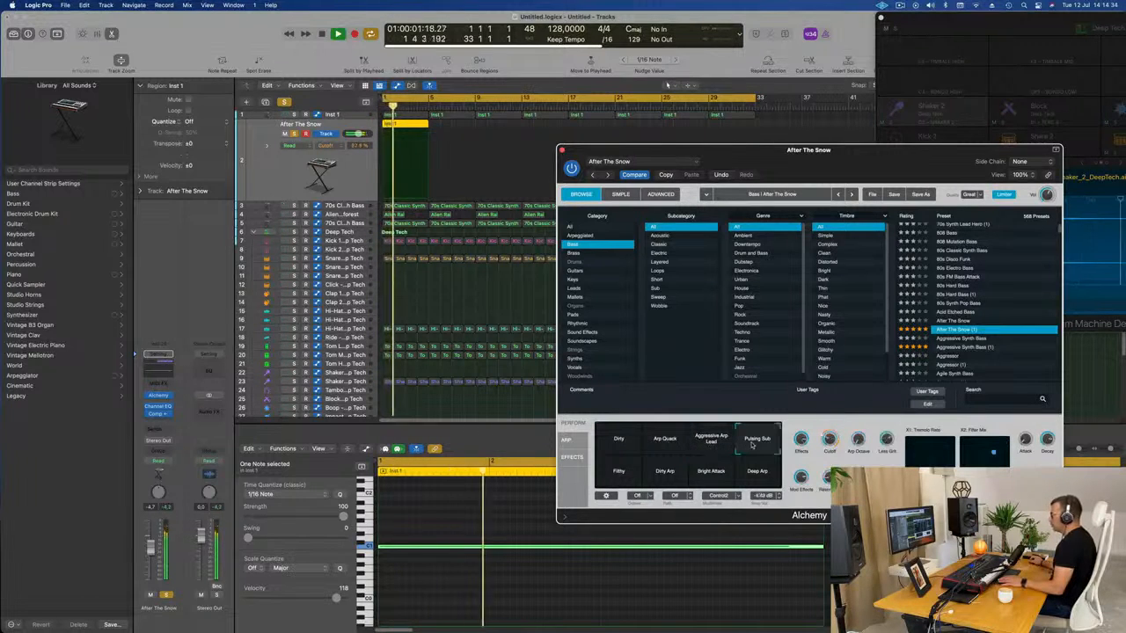
pyautogui.press('space')
pyautogui.press('space')
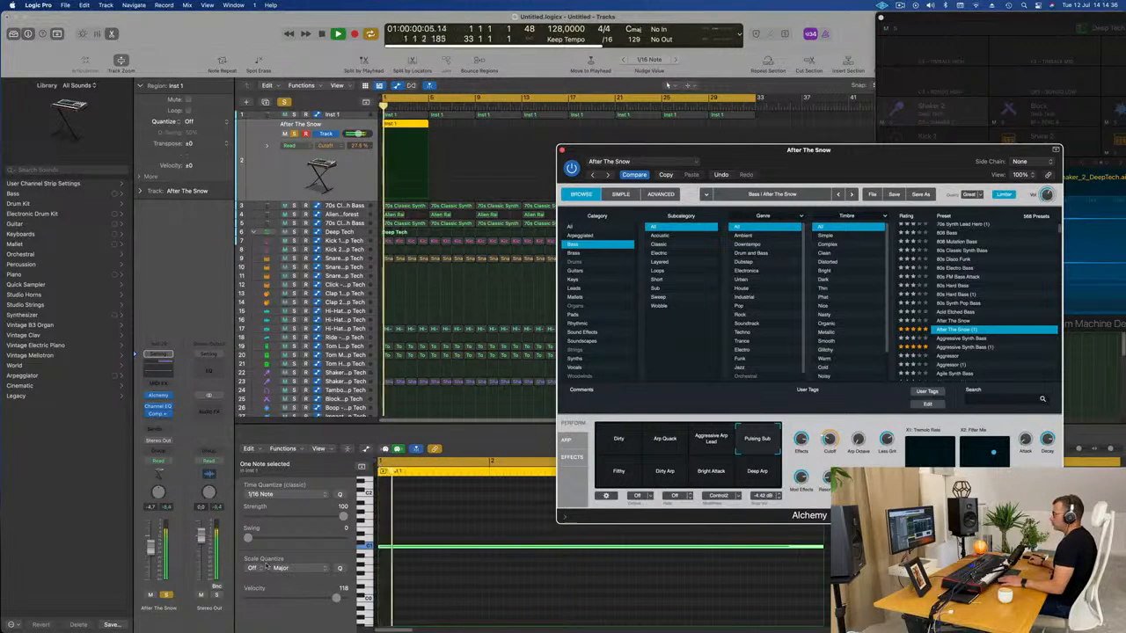
# Unsolo the After The Snow track, lower its volume to about -14 dB and compare it soloed and in the mix
pyautogui.click(167, 596)
pyautogui.press('Return')
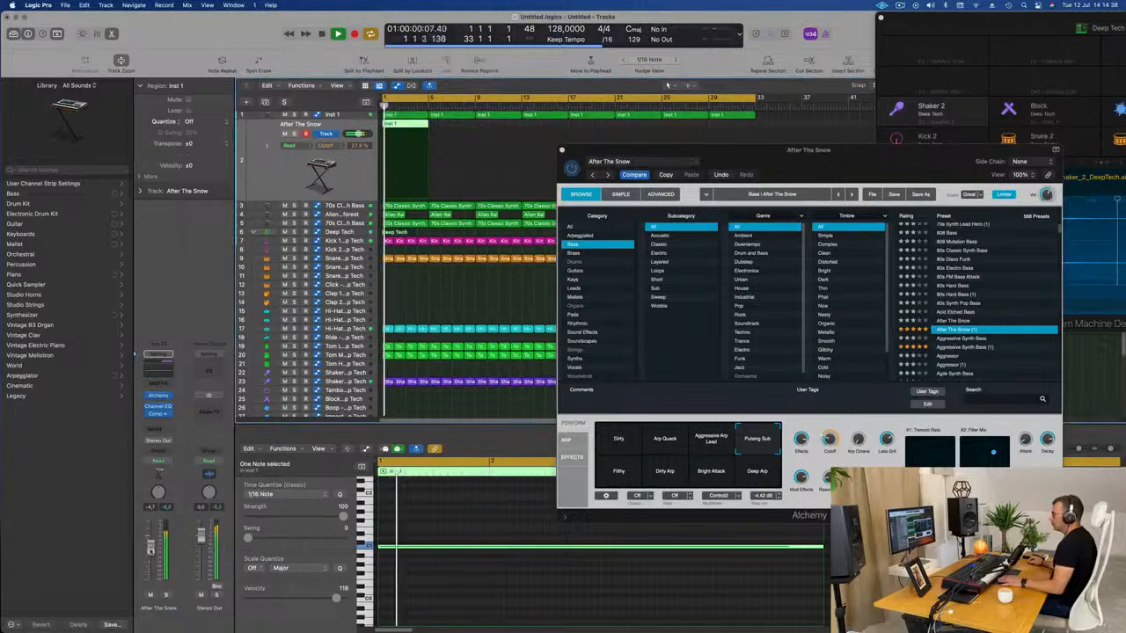
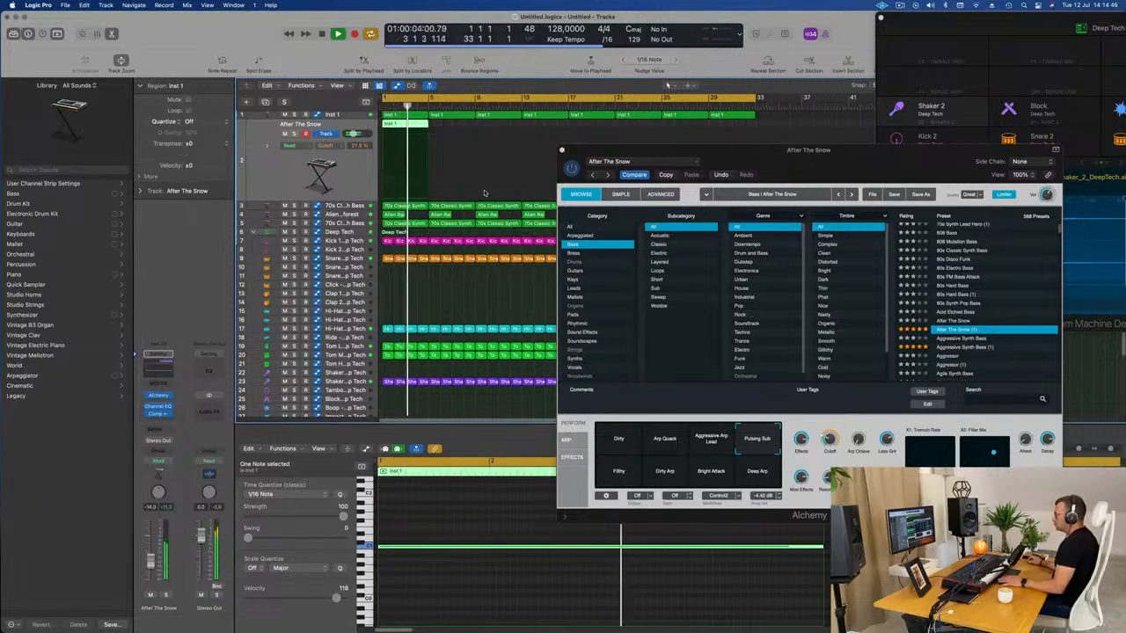
pyautogui.moveTo(760, 151); pyautogui.dragTo(713, 167)
pyautogui.click(164, 596)
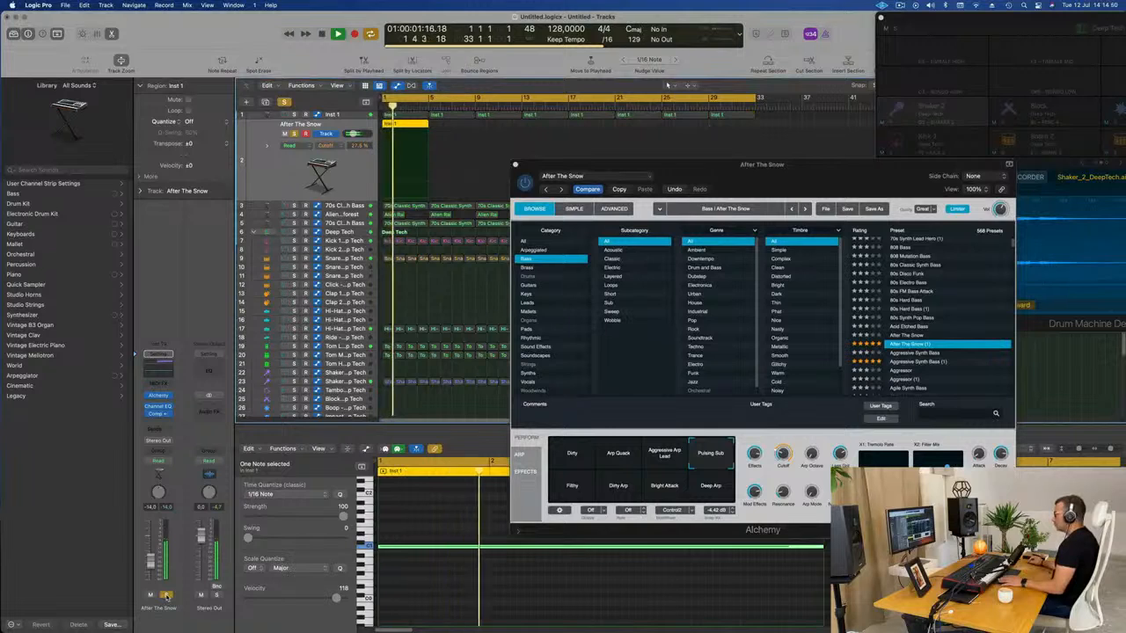
pyautogui.click(166, 595)
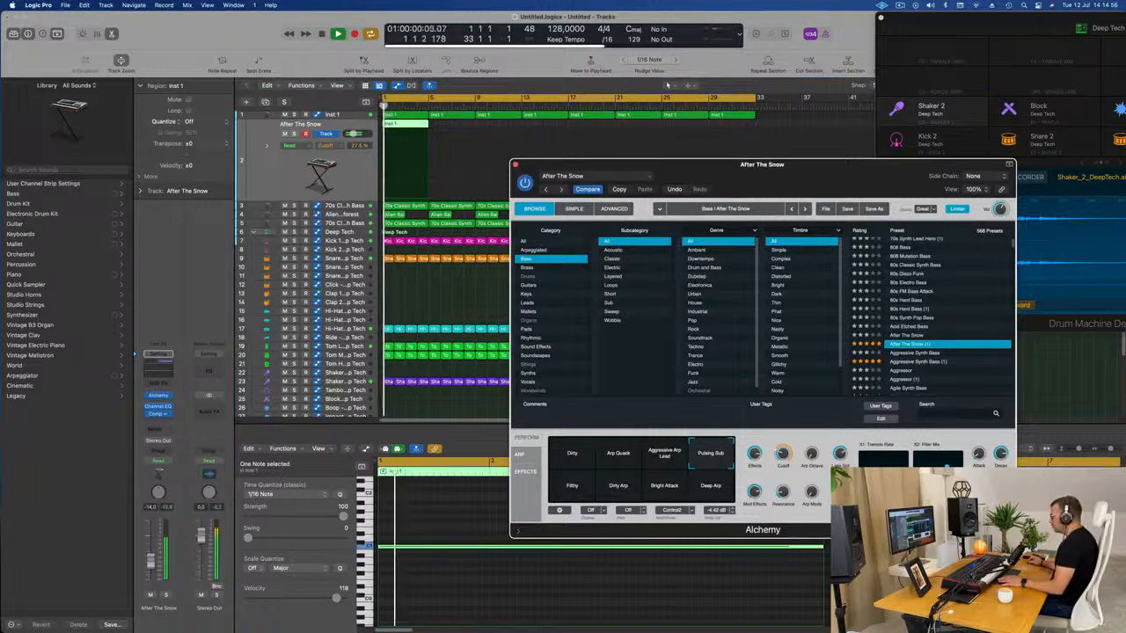
# Try the Deep Arp snapshot, return to Pulsing Sub and set its cutoff to 20.1% with the track soloed
pyautogui.click(711, 487)
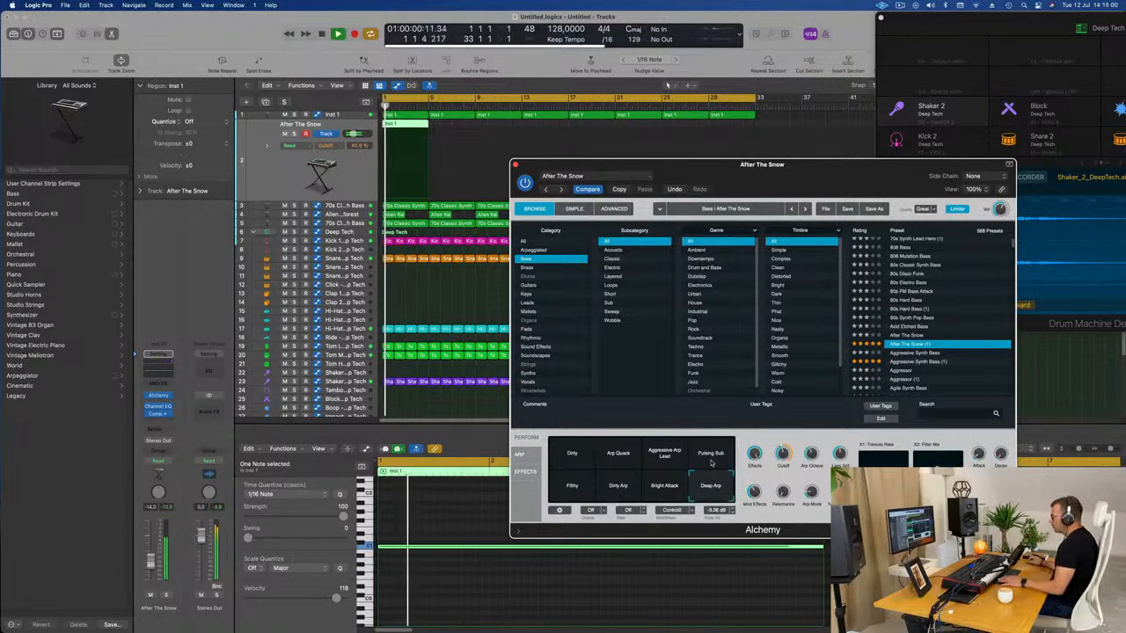
pyautogui.click(712, 464)
pyautogui.press('space')
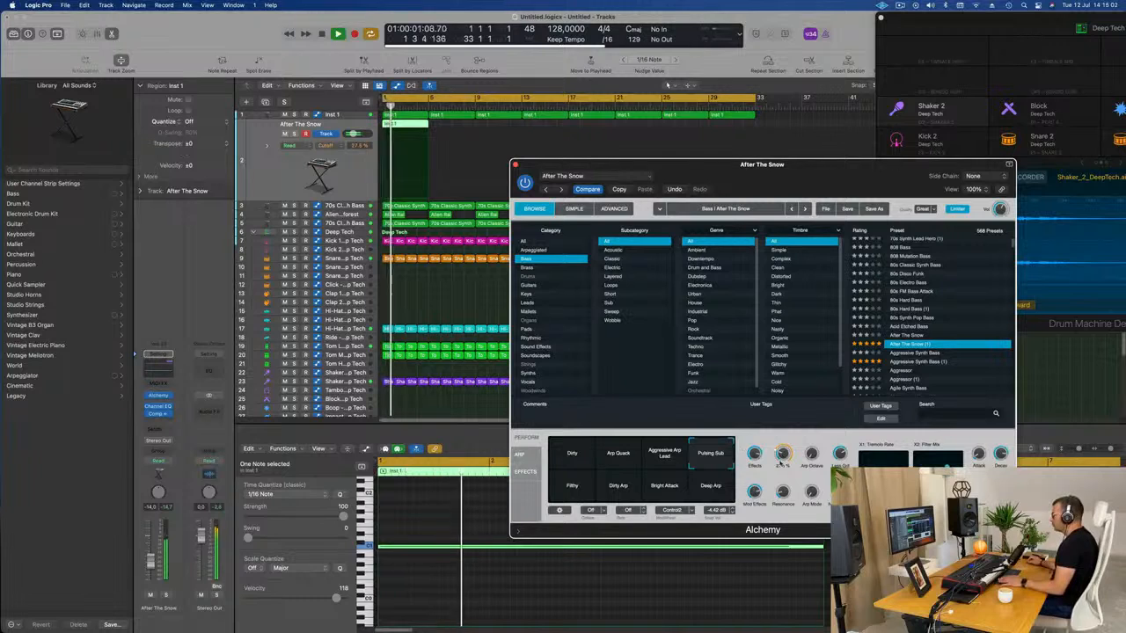
pyautogui.click(166, 595)
pyautogui.press('space')
pyautogui.click(782, 448)
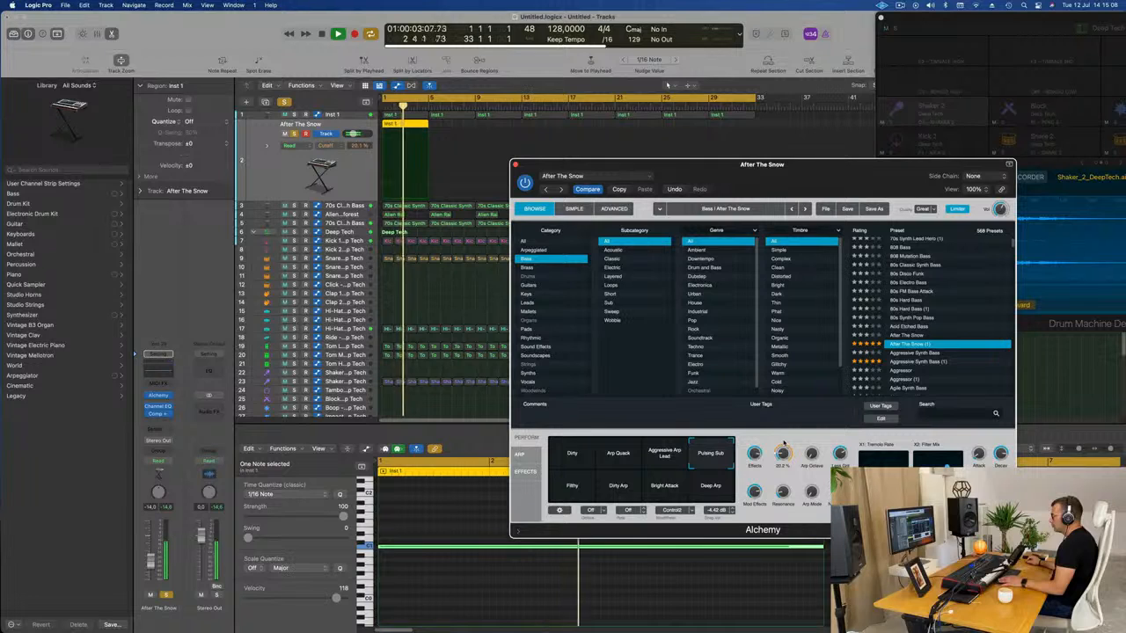
# Unsolo the track, close the Alchemy window and check After The Snow both soloed and in the full mix
pyautogui.click(168, 597)
pyautogui.moveTo(760, 170); pyautogui.dragTo(746, 171)
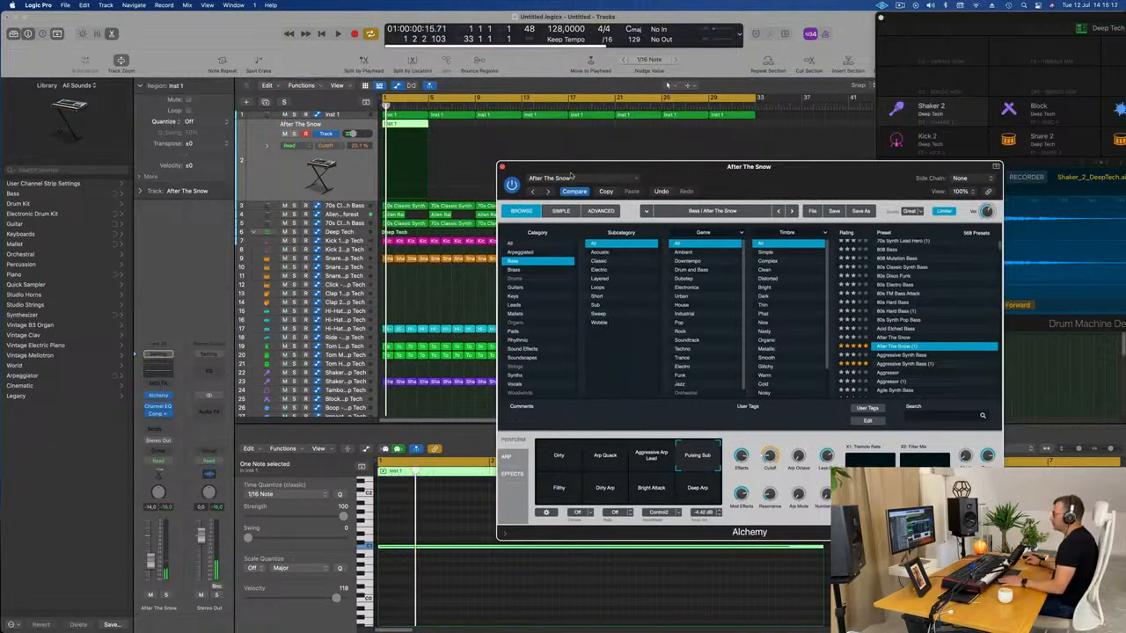
pyautogui.click(502, 167)
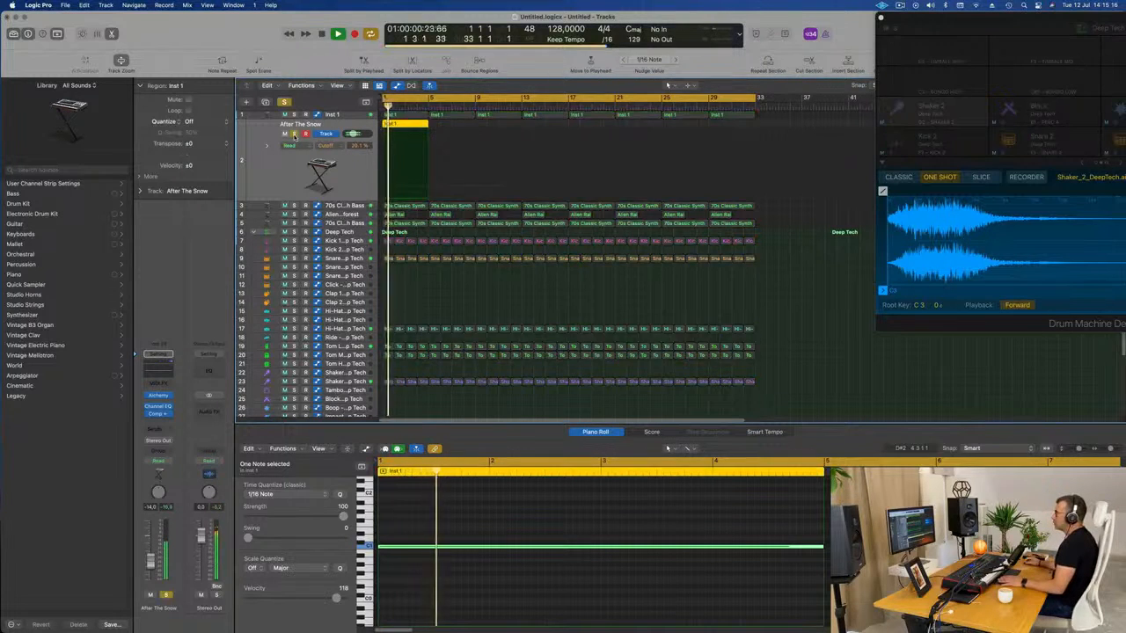
pyautogui.press('space')
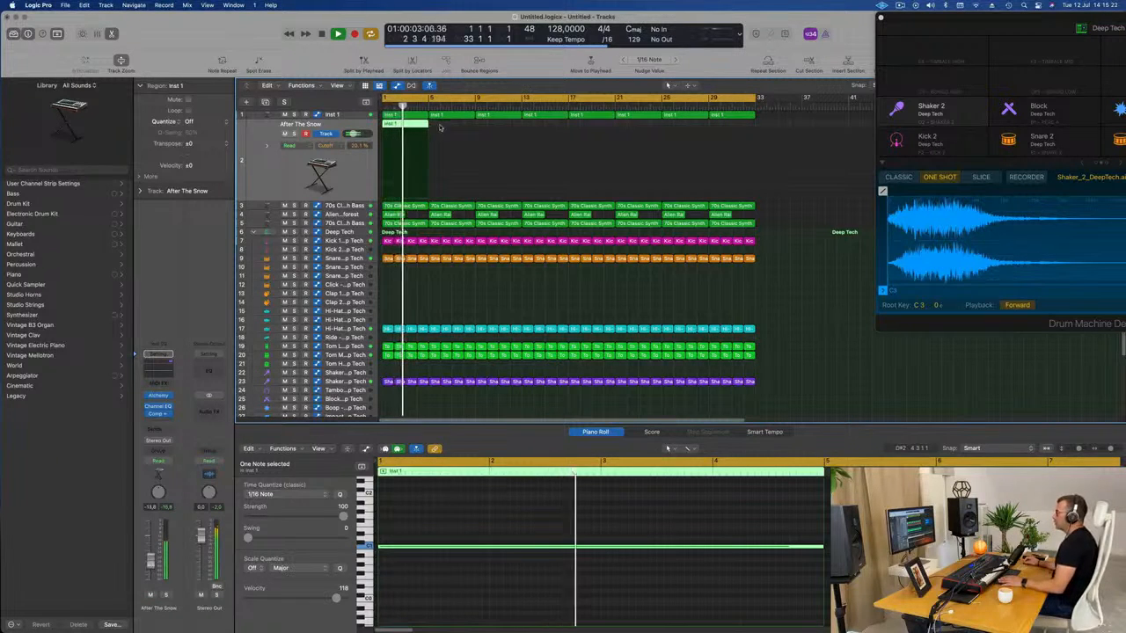
# Repeat the After The Snow region from bar 1 twice so the part extends to bar 13
pyautogui.click(409, 128)
pyautogui.press('super+r')
pyautogui.press('super+r')
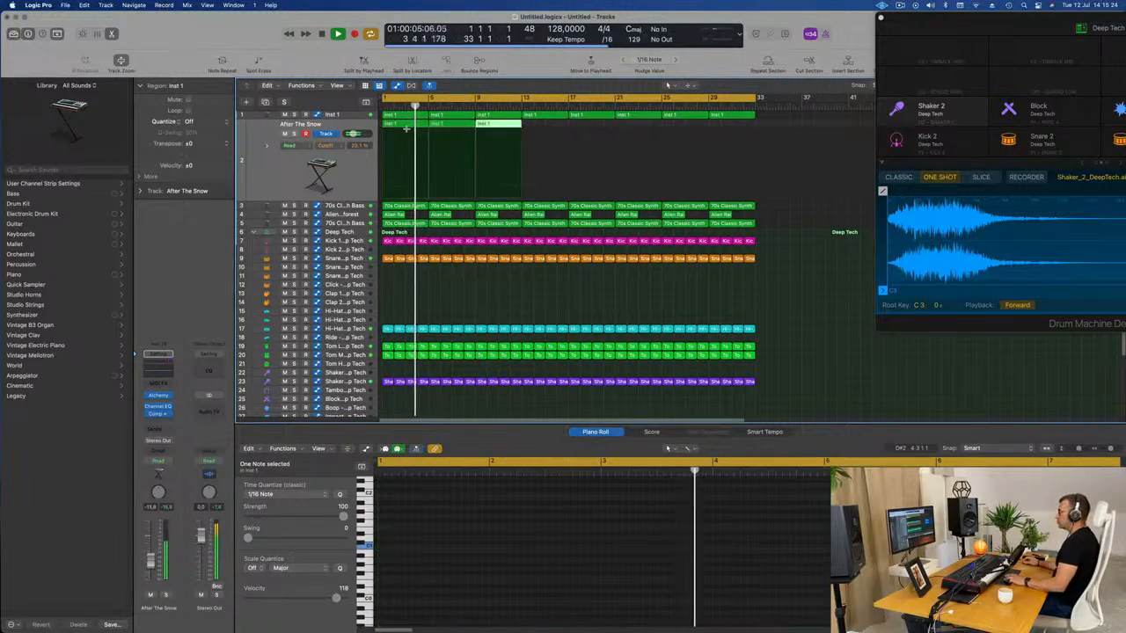
# Repeat the Inst 1 region on the After The Snow track until the copies reach bar 33
pyautogui.press('super+r')
pyautogui.press('super+r')
pyautogui.press('super+r')
pyautogui.press('super+r')
pyautogui.press('super+r')
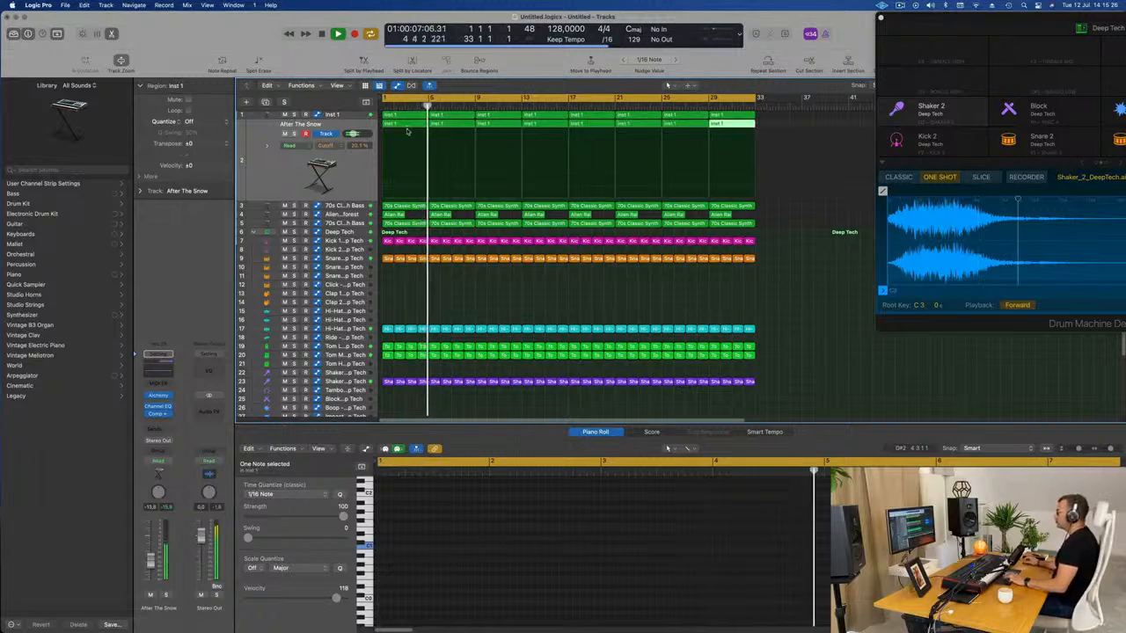
# Review the After The Snow, 70s Classic Synth Bass and Inst 1 tracks and their regions during playback
pyautogui.click(275, 166)
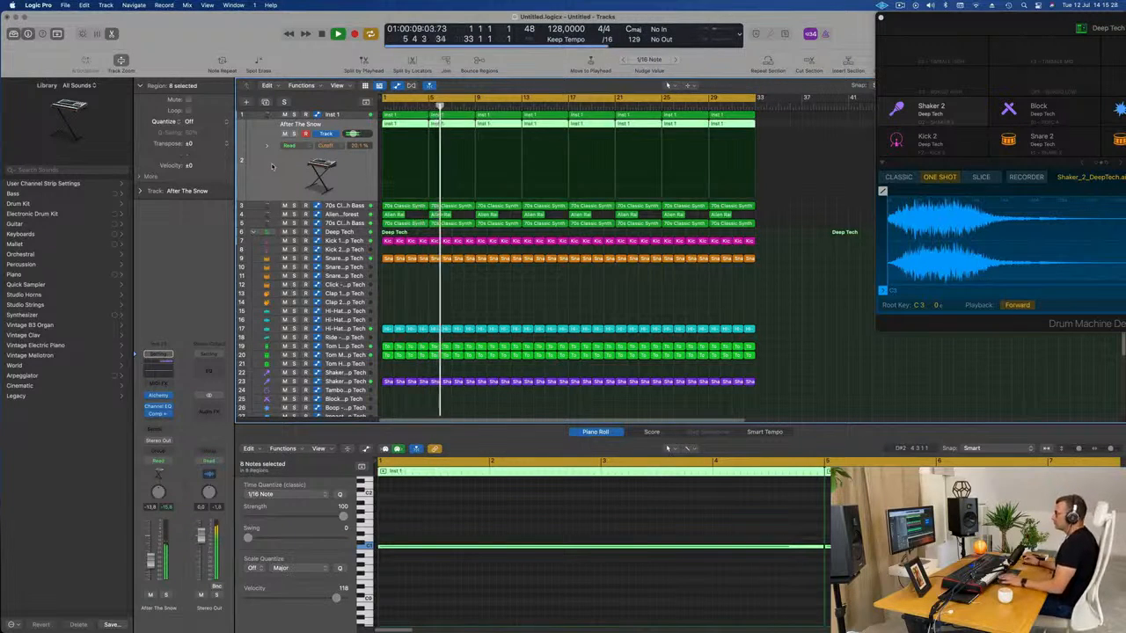
pyautogui.scroll(-1, 272, 167)
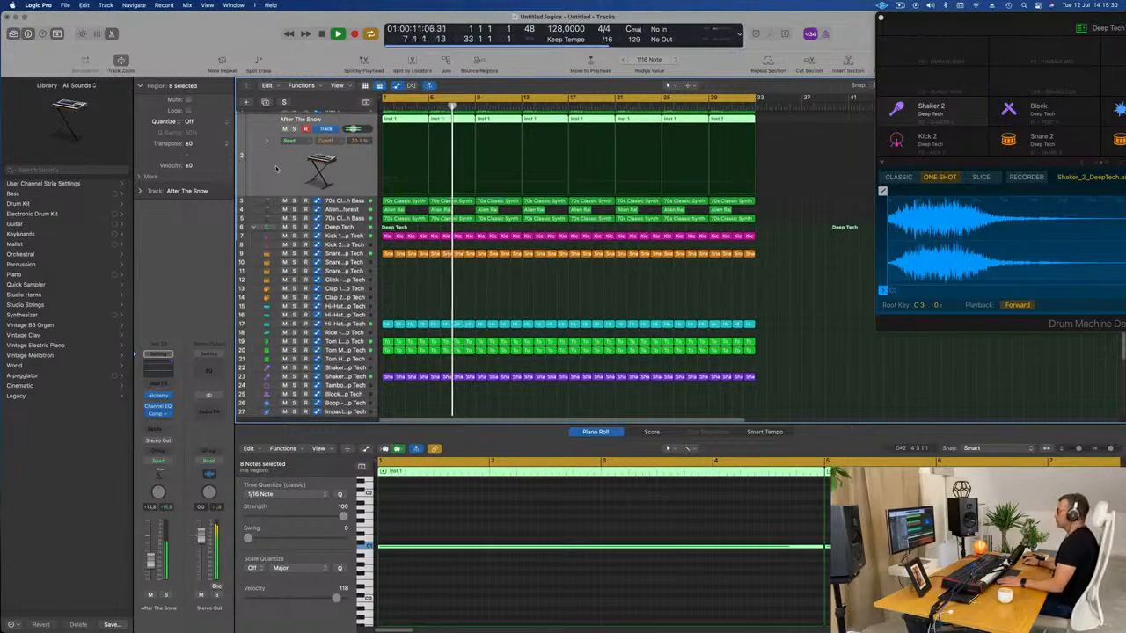
pyautogui.scroll(-1, 277, 169)
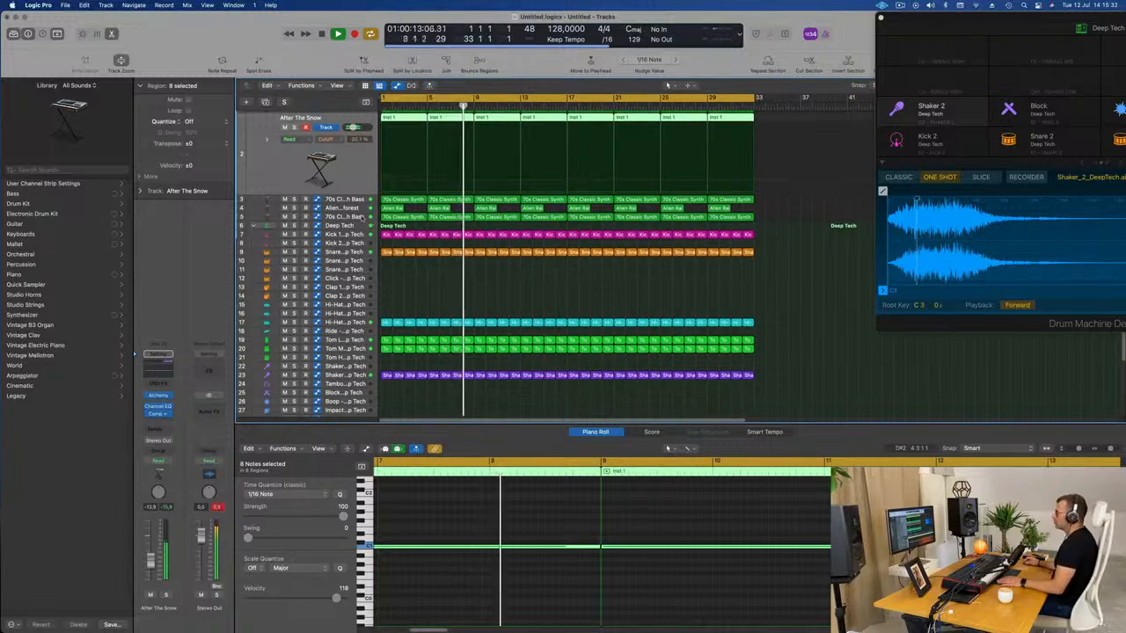
pyautogui.click(350, 217)
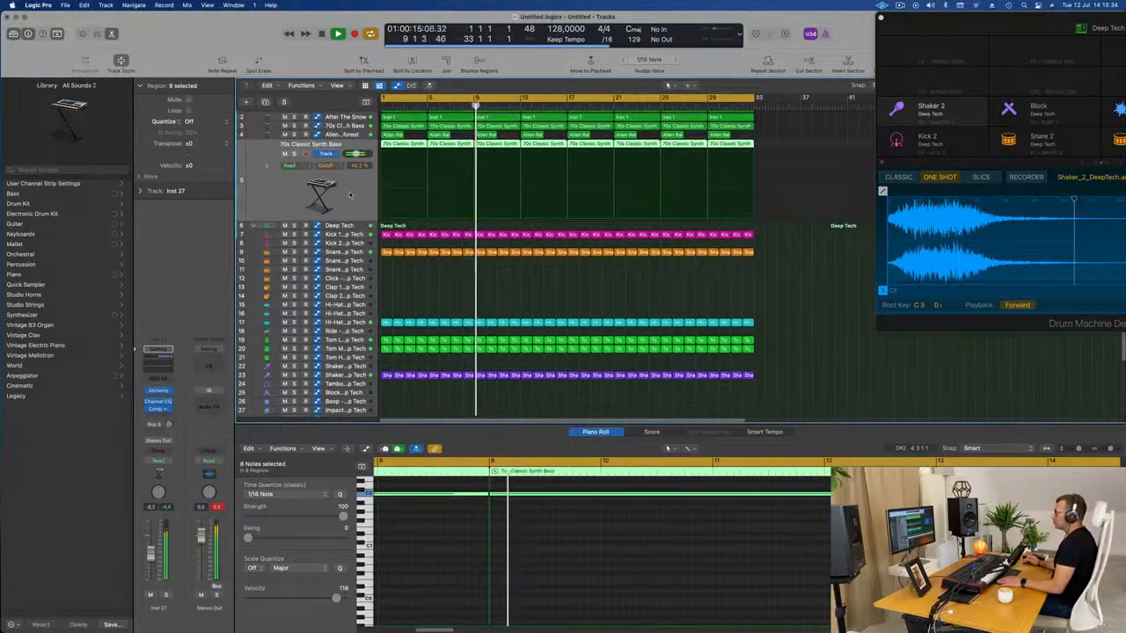
pyautogui.click(350, 125)
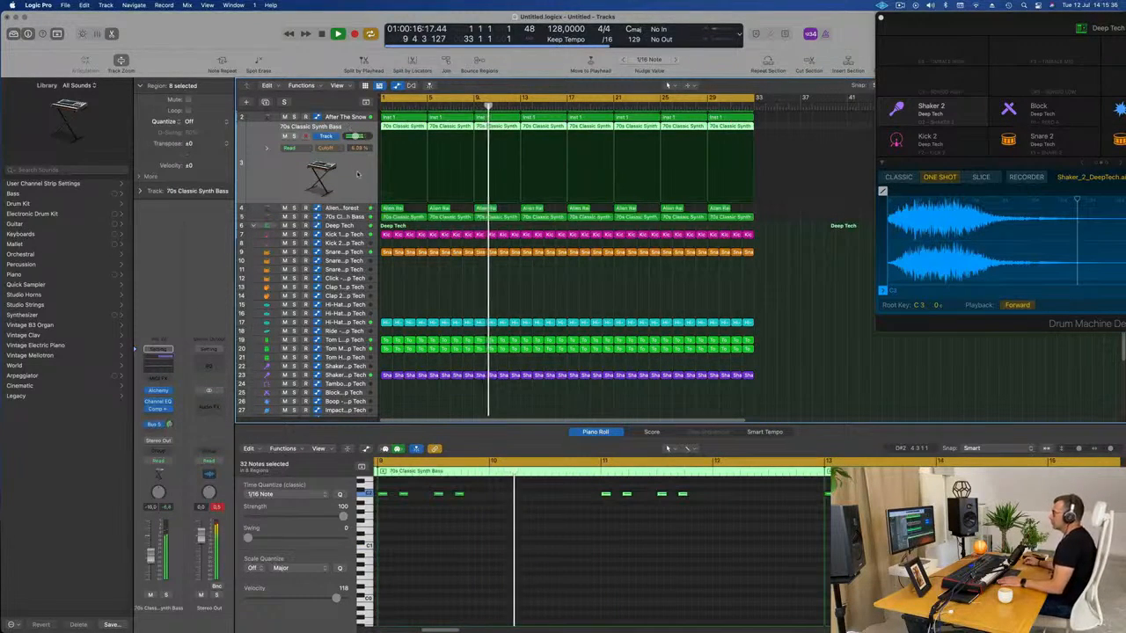
pyautogui.click(348, 120)
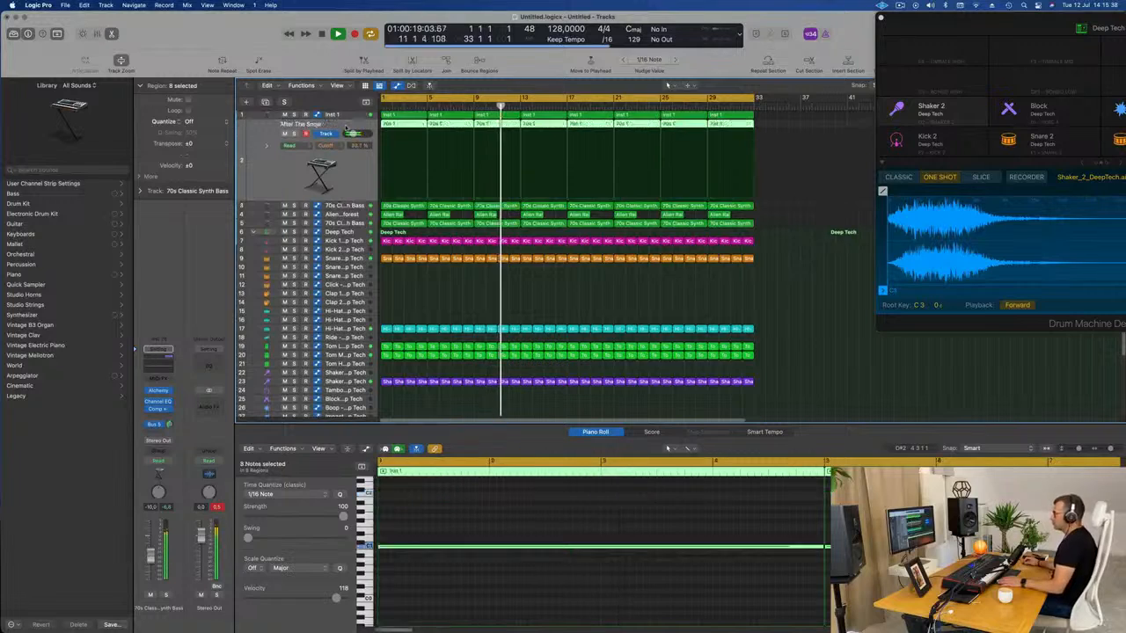
pyautogui.press('a')
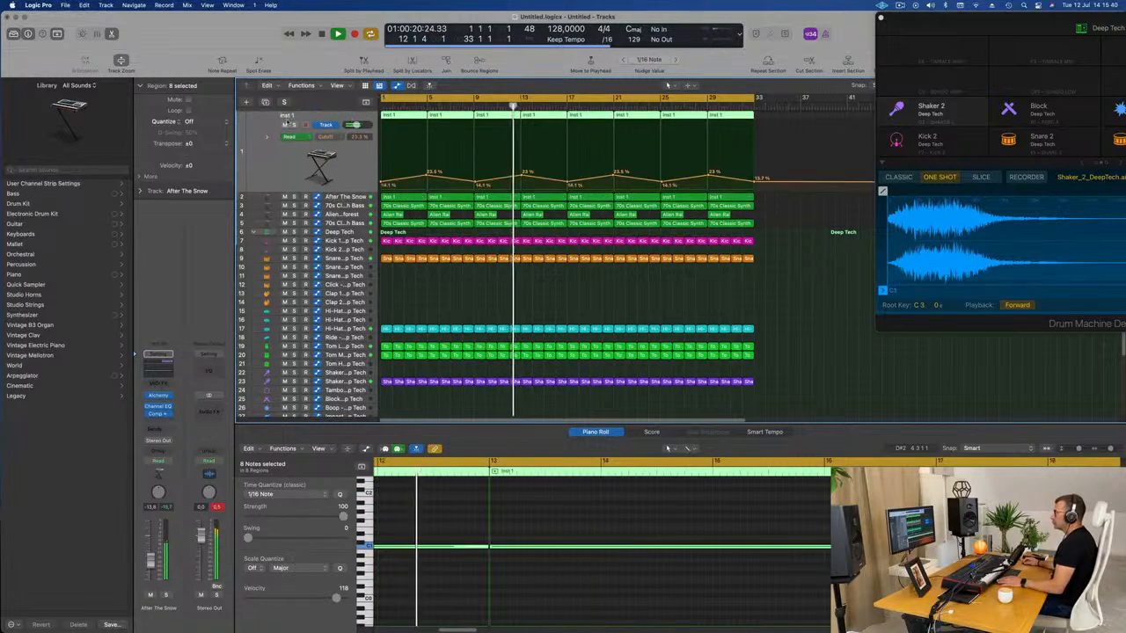
pyautogui.click(295, 125)
pyautogui.click(295, 125)
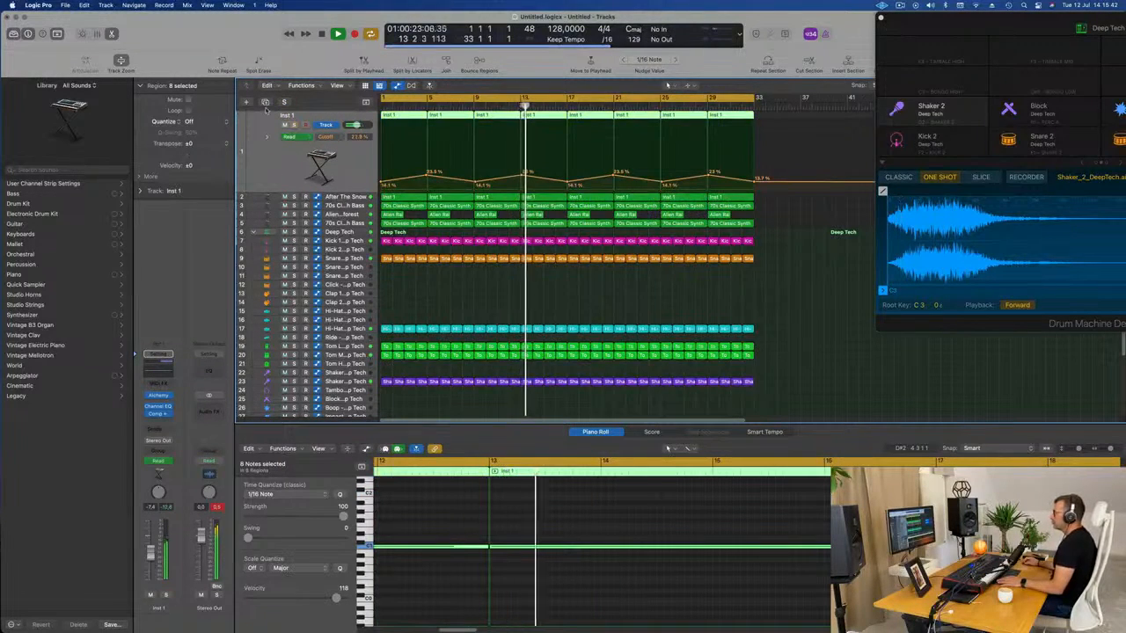
# Duplicate the Inst 1 track and turn its first region, moved onto the new track, into a three-note C chord
pyautogui.press('super+d')
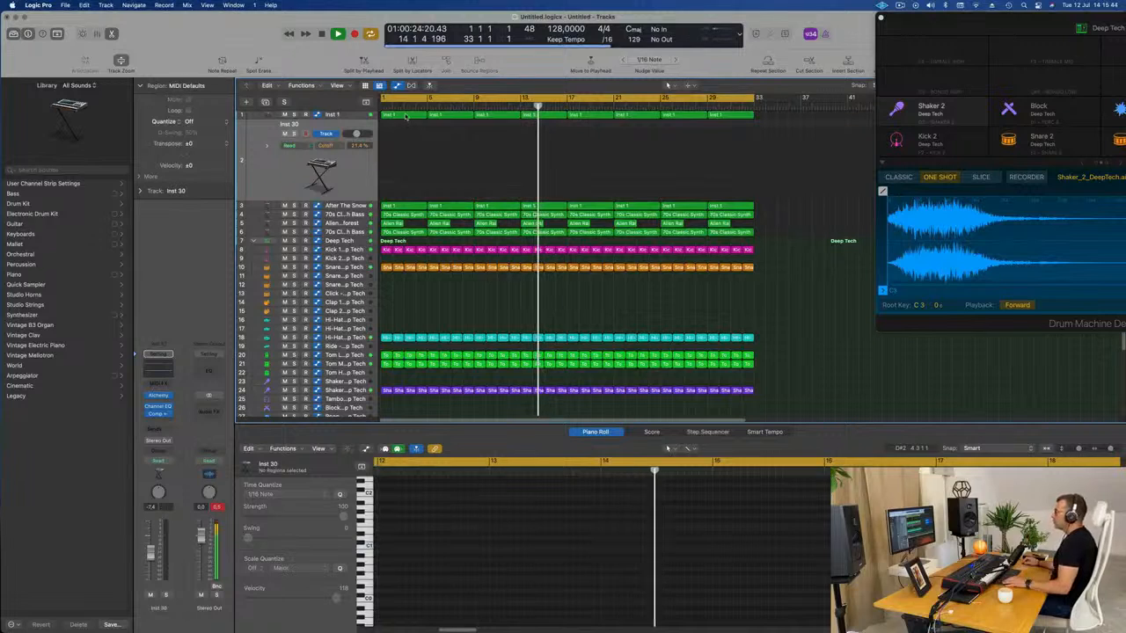
pyautogui.moveTo(408, 115); pyautogui.dragTo(404, 150)
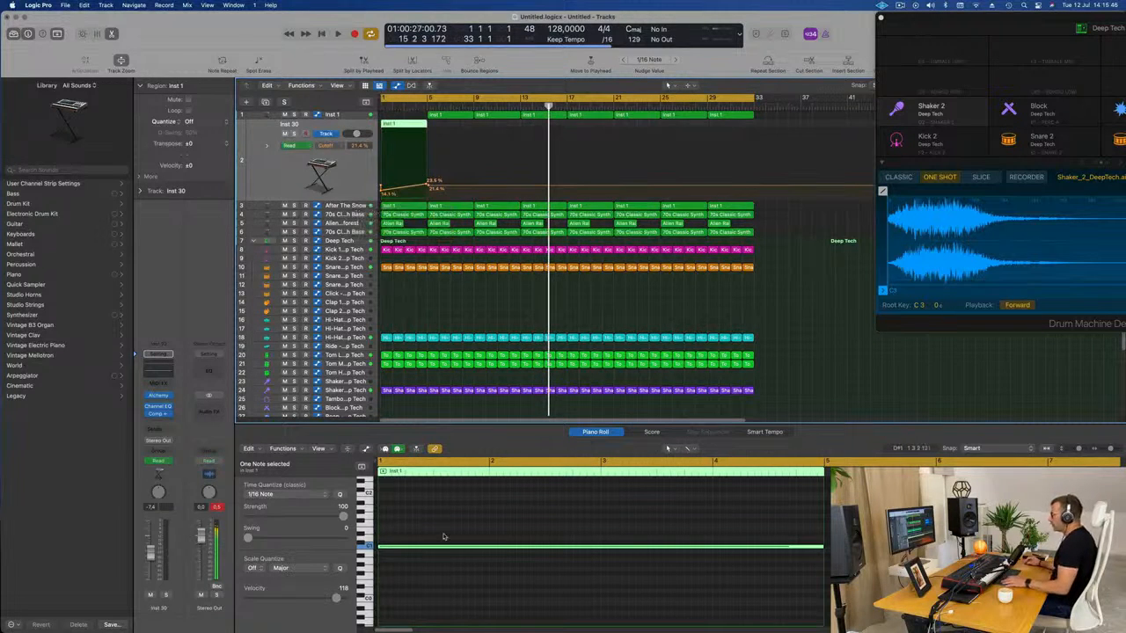
pyautogui.moveTo(446, 547); pyautogui.dragTo(448, 525)
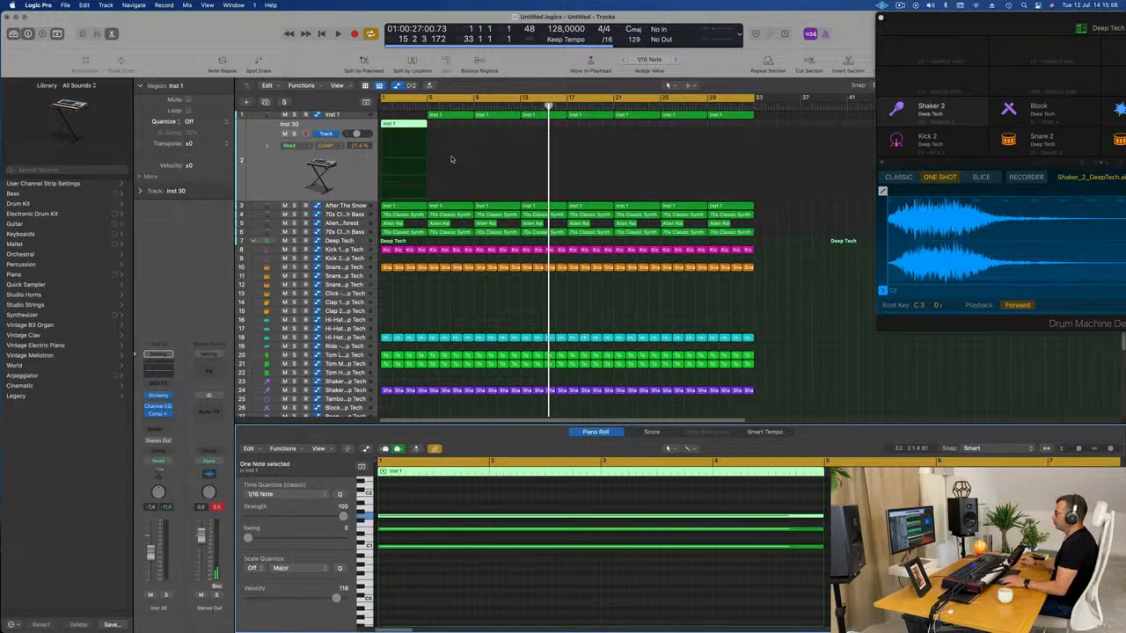
# Copy the second Inst 1 region back to bar 1 on the original Inst 1 track and play the arrangement
pyautogui.moveTo(448, 116); pyautogui.dragTo(402, 117)
pyautogui.press('space')
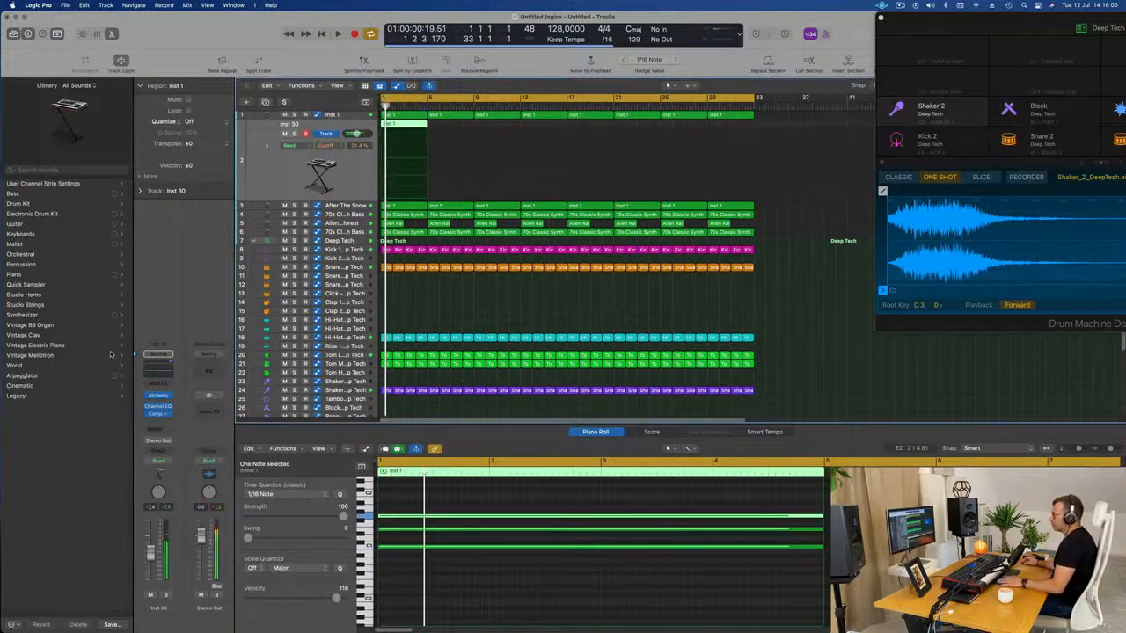
# Transpose all three notes of the chord up by octaves and play the result
pyautogui.click(466, 554)
pyautogui.press('super+a')
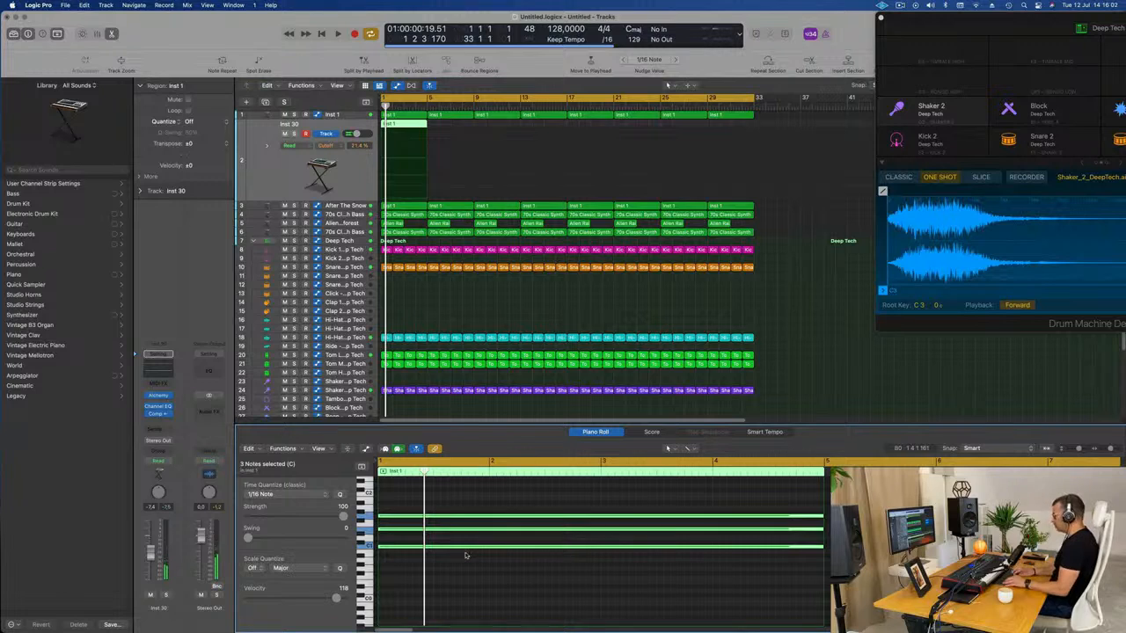
pyautogui.press('Delete')
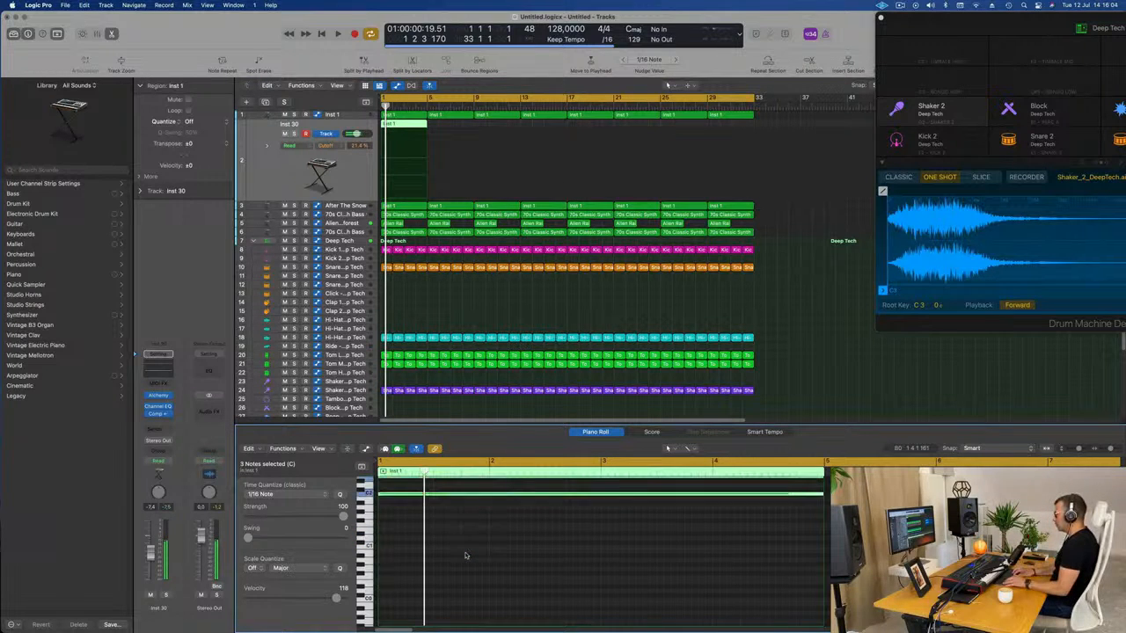
pyautogui.press('space')
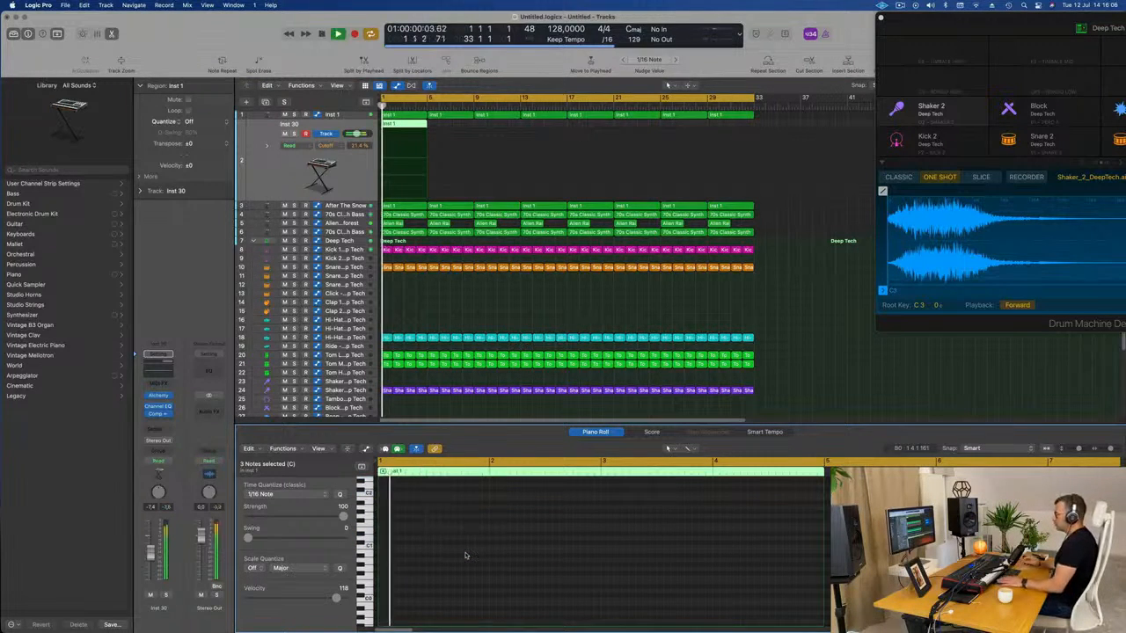
pyautogui.press('space')
# Open Alchemy on the duplicated track and load the 1970s Analog Arp preset from the Arpeggiated category
pyautogui.click(293, 178)
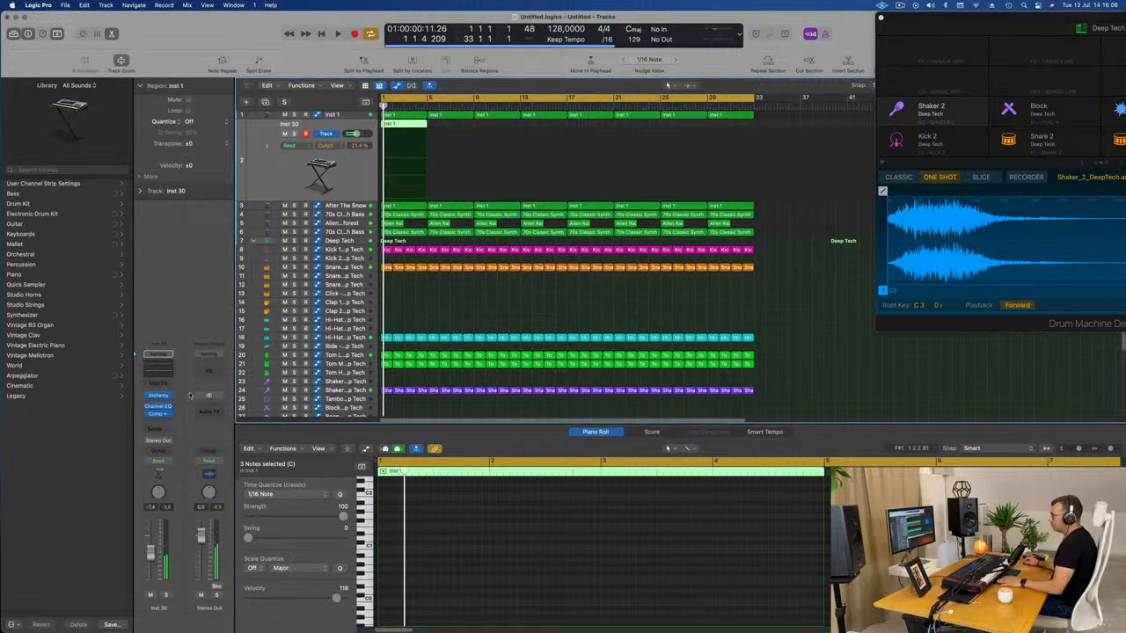
pyautogui.press('space')
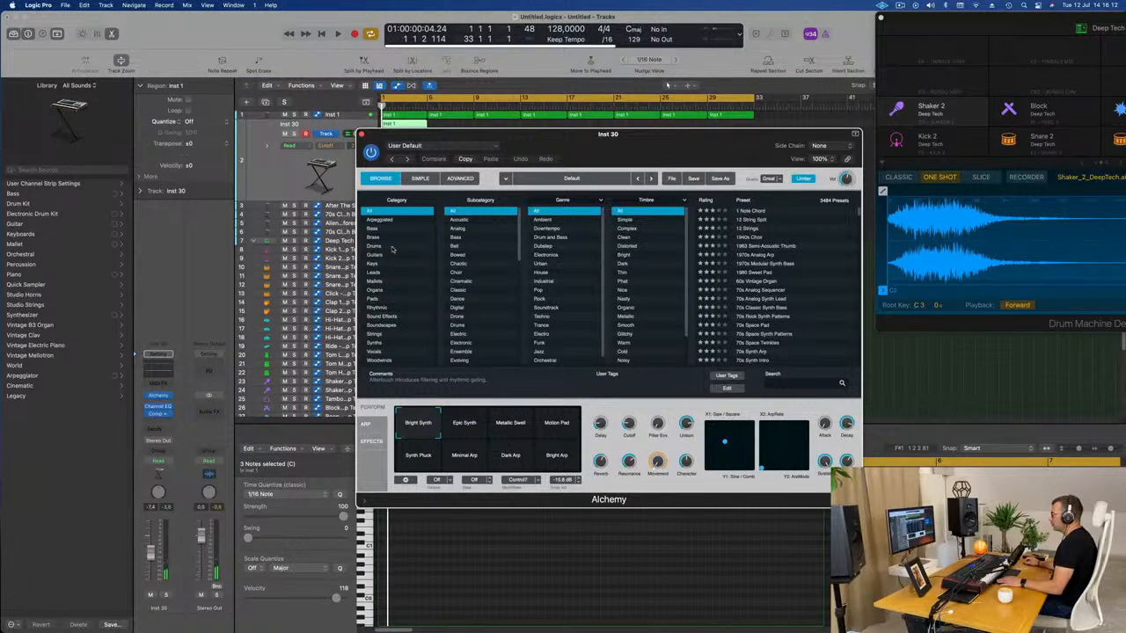
pyautogui.click(380, 219)
pyautogui.press('space')
pyautogui.moveTo(621, 149); pyautogui.dragTo(805, 170)
pyautogui.press('space')
pyautogui.press('space')
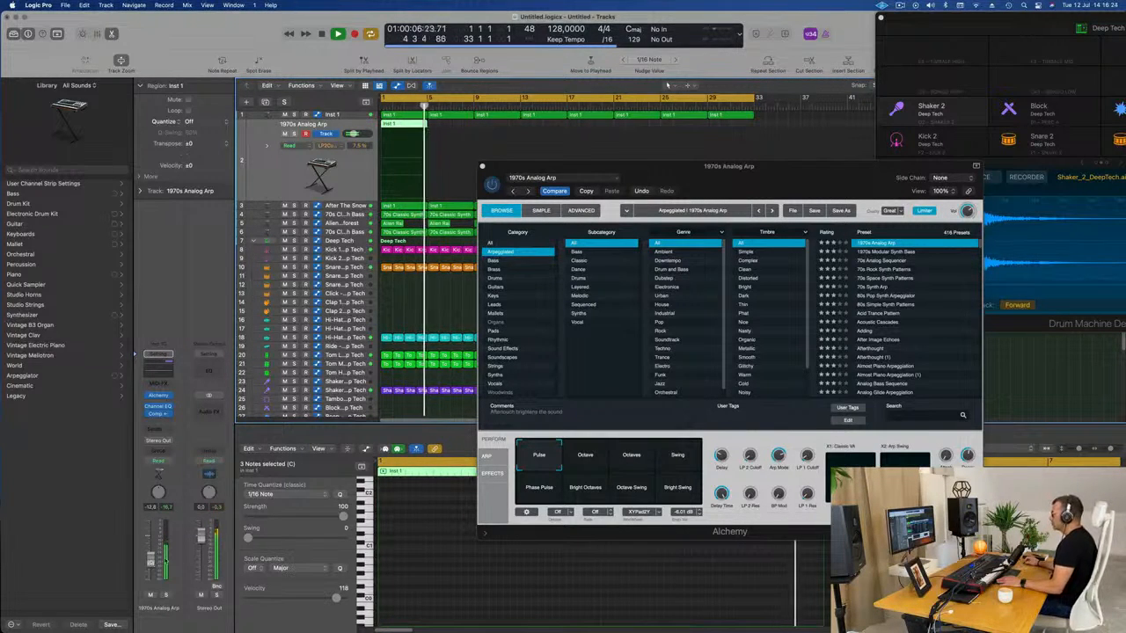
# Audition the Octave, Octaves, Phase Pulse, Bright Octaves, Octave Swing and Bright Swing performance snapshots, returning to Pulse
pyautogui.click(586, 461)
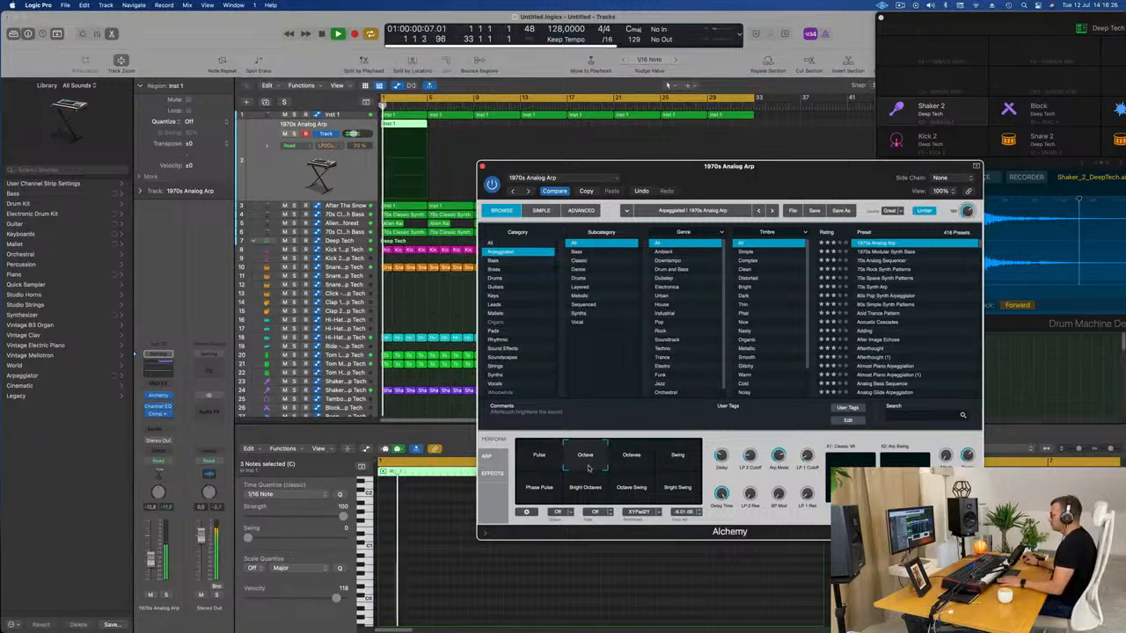
pyautogui.click(631, 461)
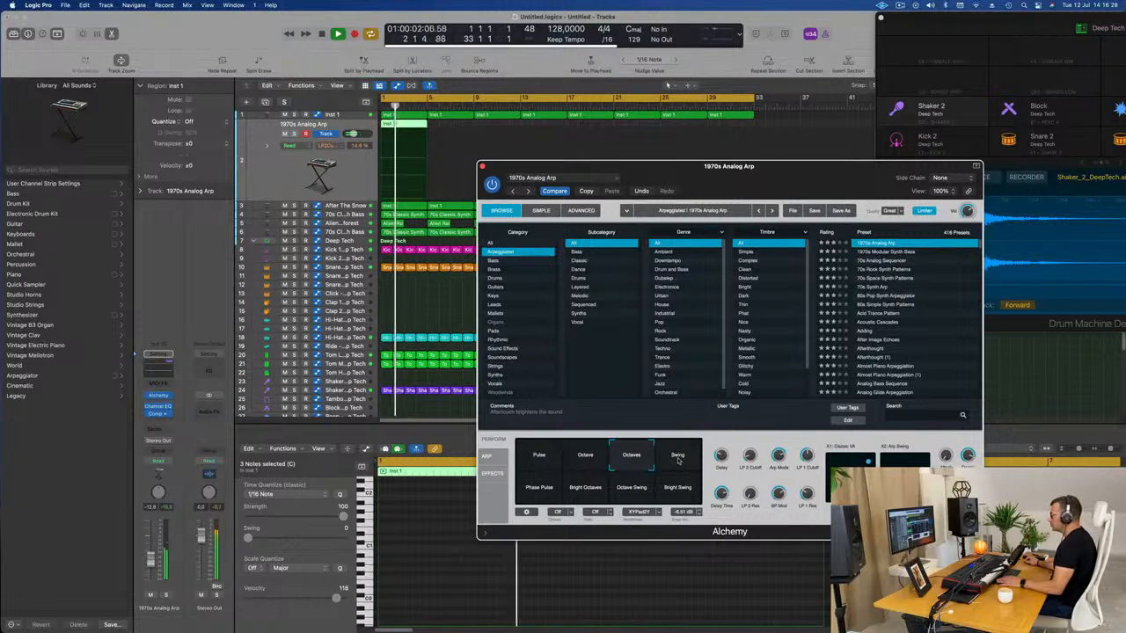
pyautogui.click(551, 488)
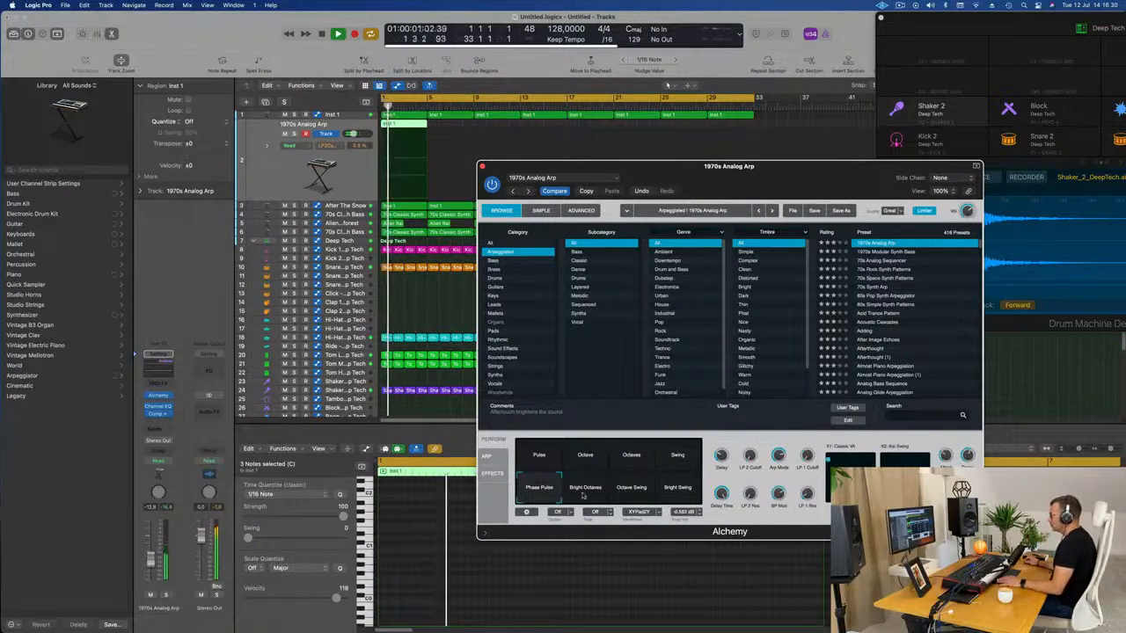
pyautogui.click(585, 490)
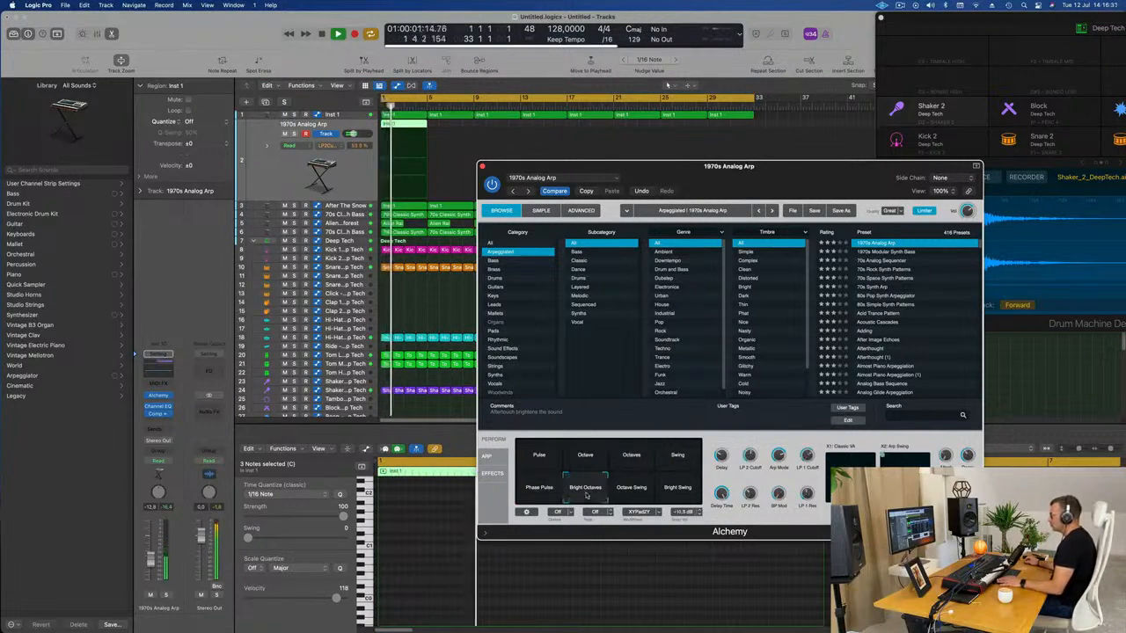
pyautogui.click(641, 493)
pyautogui.click(677, 494)
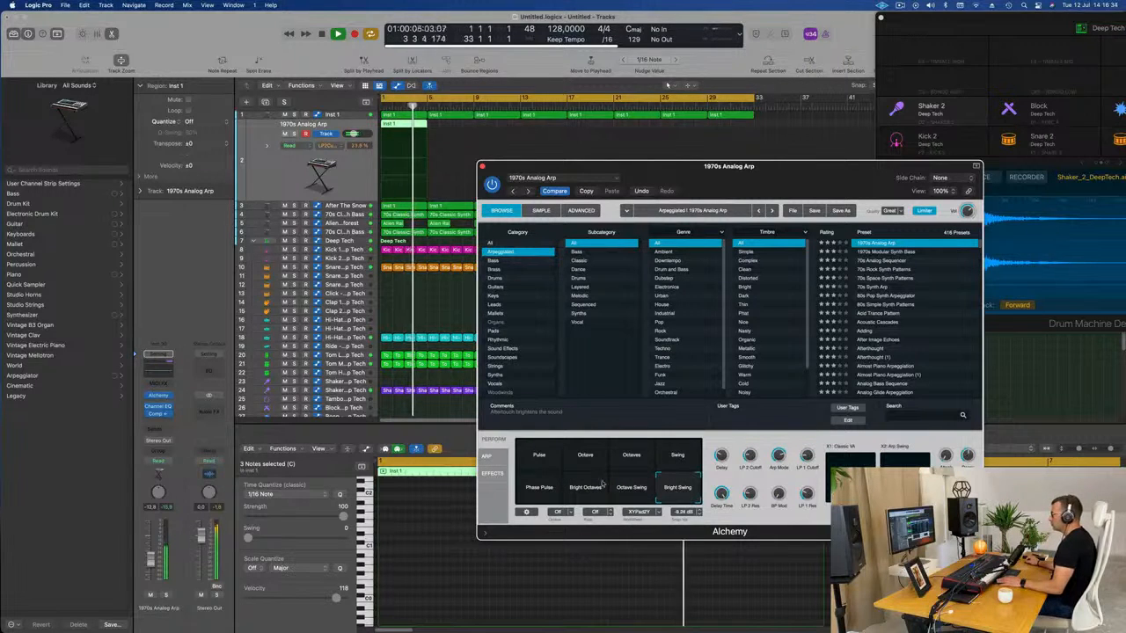
pyautogui.click(544, 464)
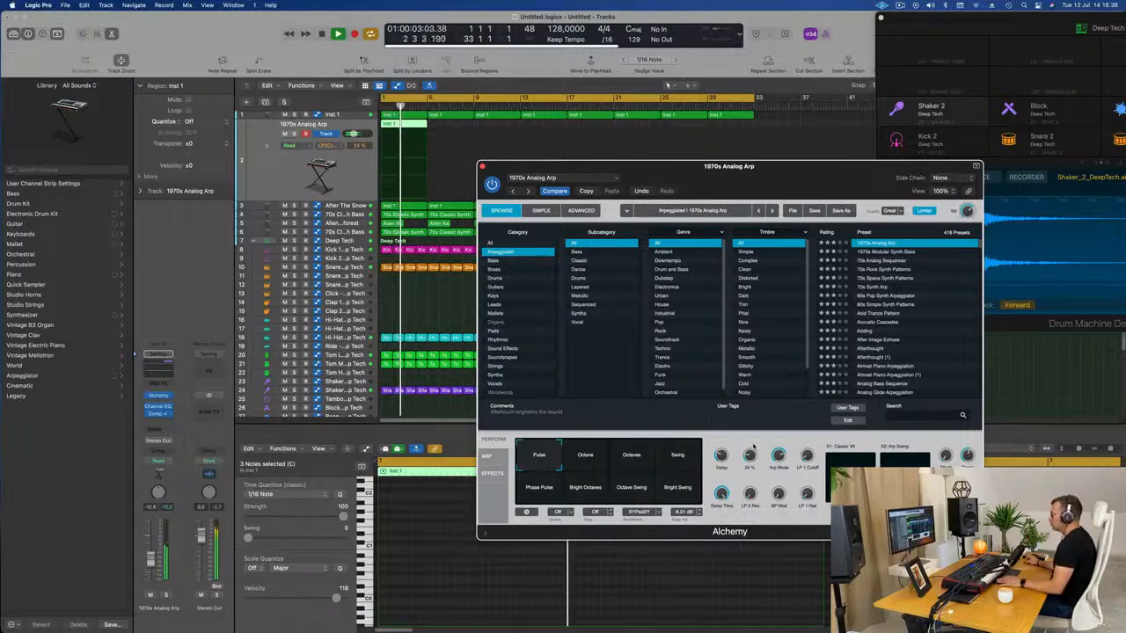
# Load the 70s Rock Synth Patterns preset in Alchemy and show its arpeggiator settings
pyautogui.moveTo(794, 187)
pyautogui.mouseDown()
pyautogui.moveTo(752, 154)
pyautogui.moveTo(798, 122)
pyautogui.moveTo(807, 182)
pyautogui.moveTo(781, 204)
pyautogui.mouseUp()
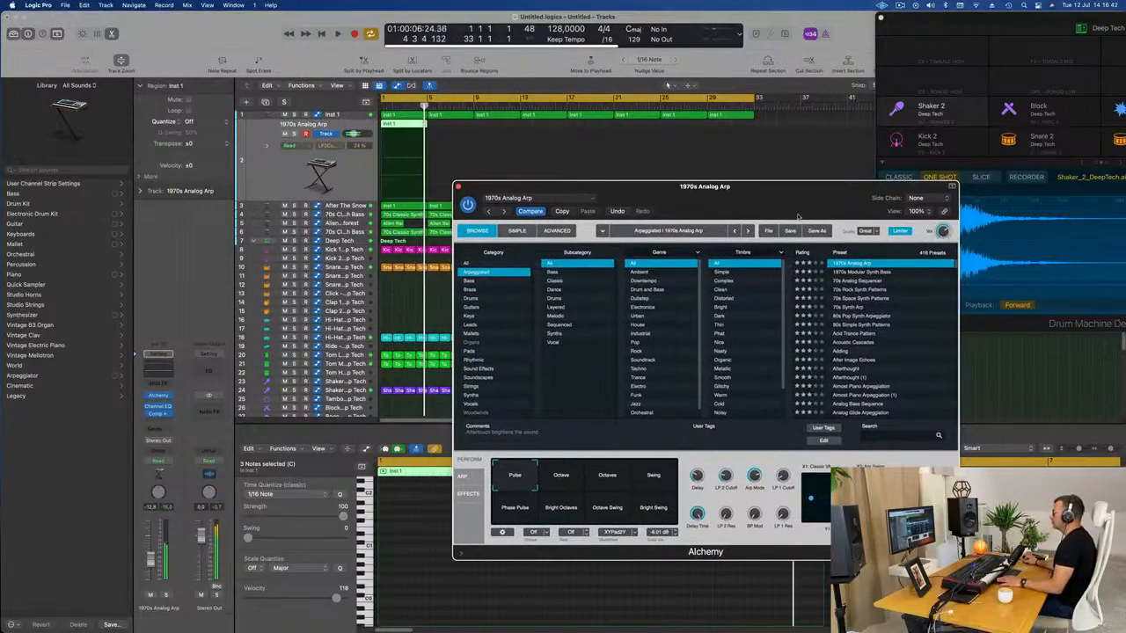
pyautogui.click(864, 289)
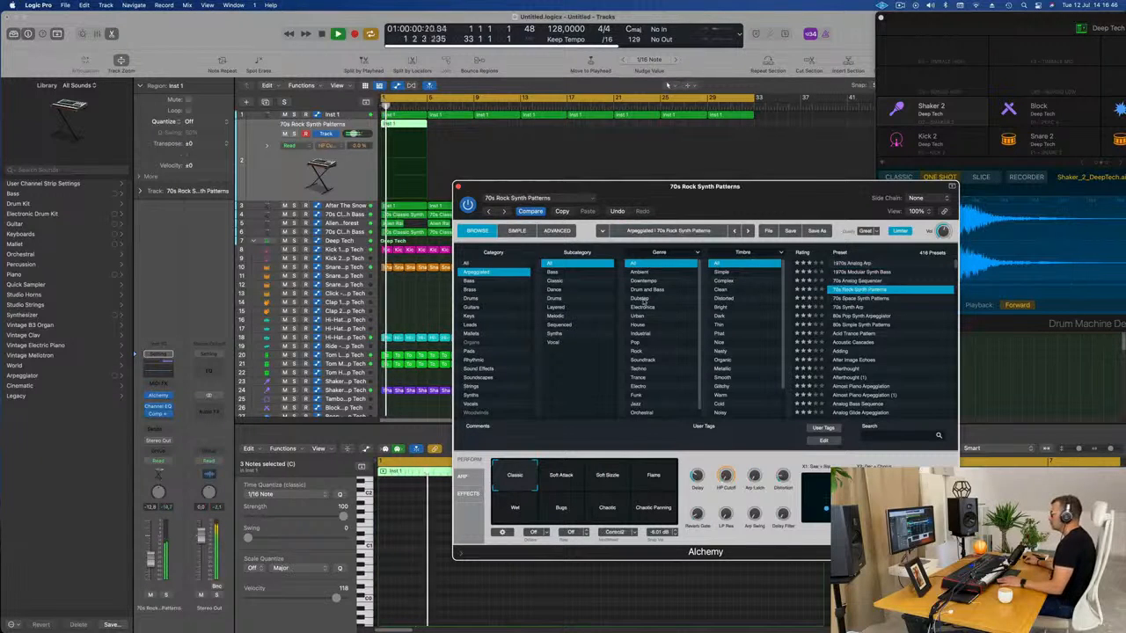
pyautogui.click(463, 476)
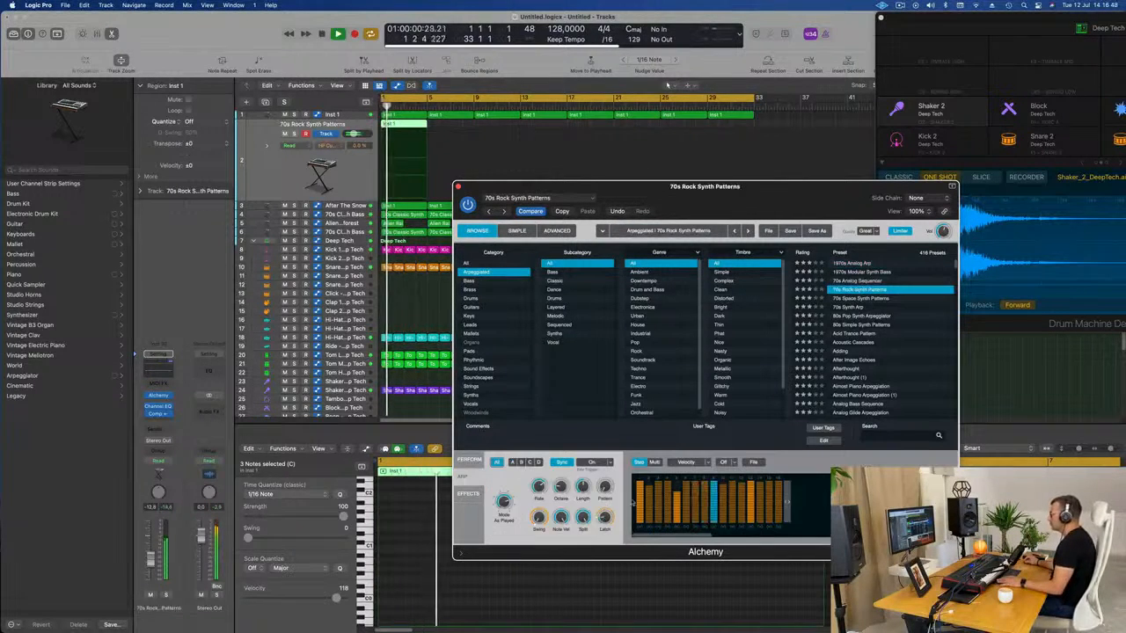
# Try a Ramp Down step preset for the Alchemy arpeggiator
pyautogui.click(754, 462)
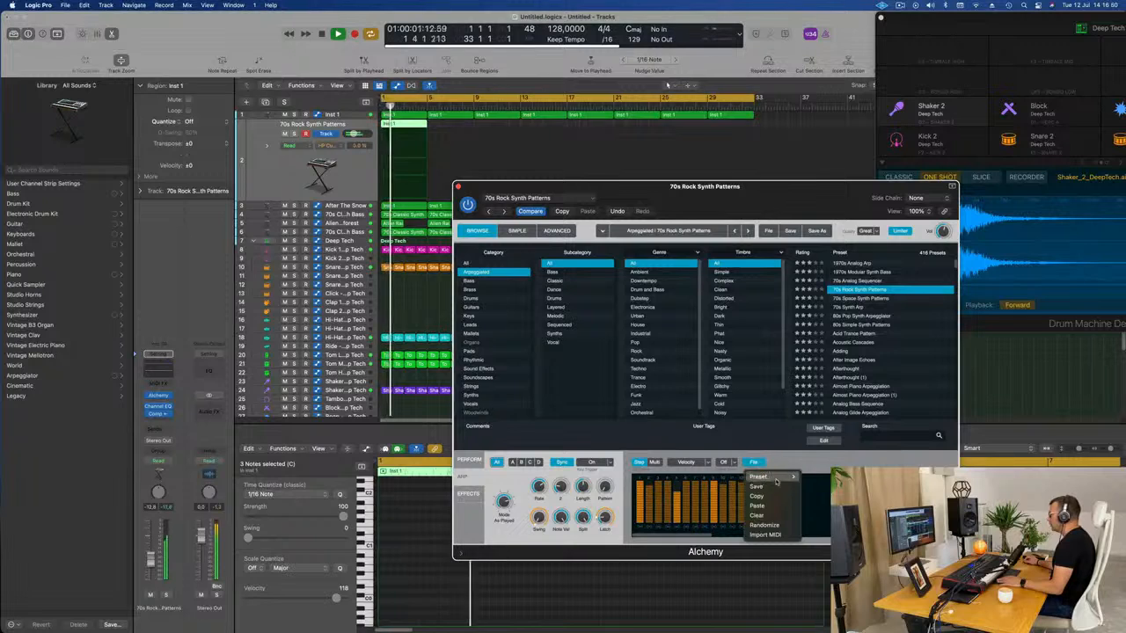
pyautogui.moveTo(759, 477)
pyautogui.click(818, 527)
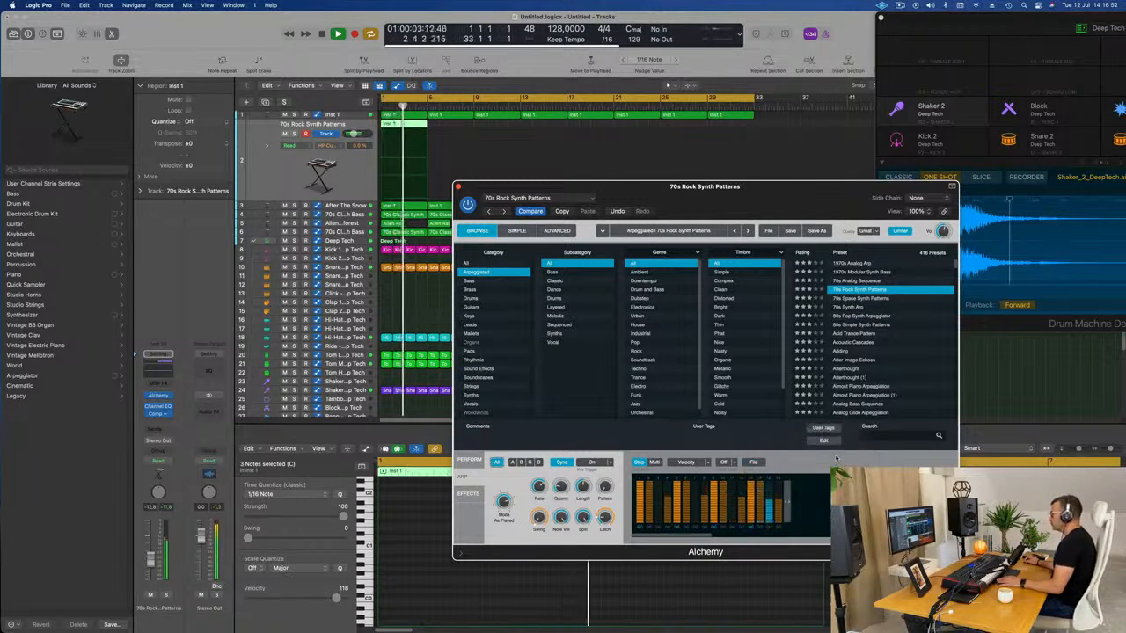
# Lower the 70s Rock Synth Patterns track's volume slightly and apply a Rolling step preset to the arpeggiator
pyautogui.moveTo(150, 559); pyautogui.dragTo(150, 565)
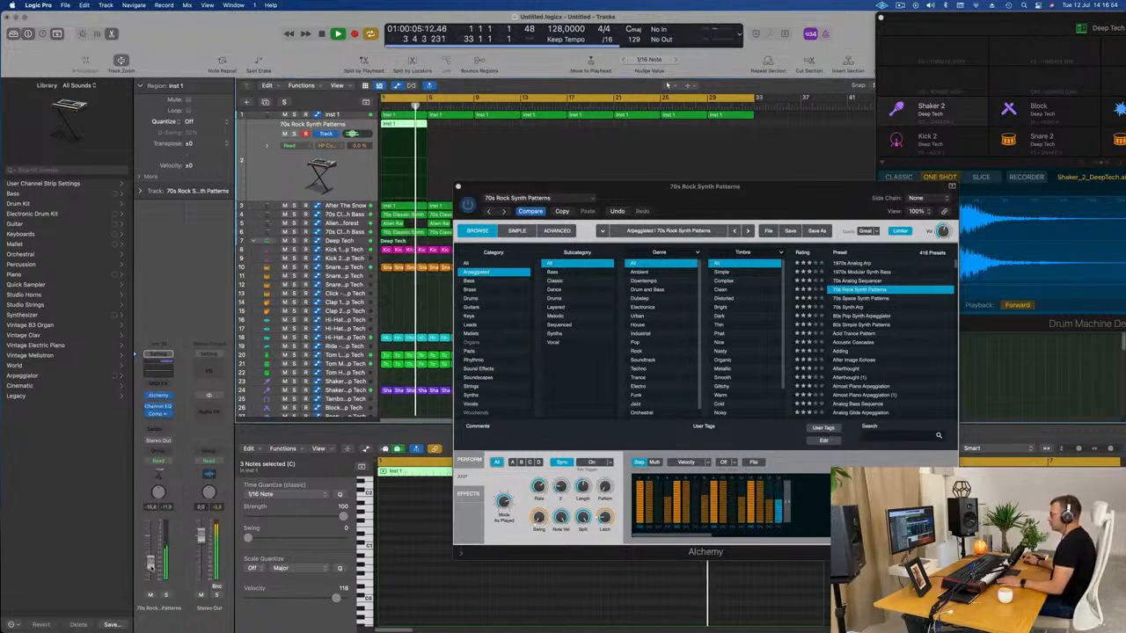
pyautogui.click(754, 462)
pyautogui.moveTo(780, 478)
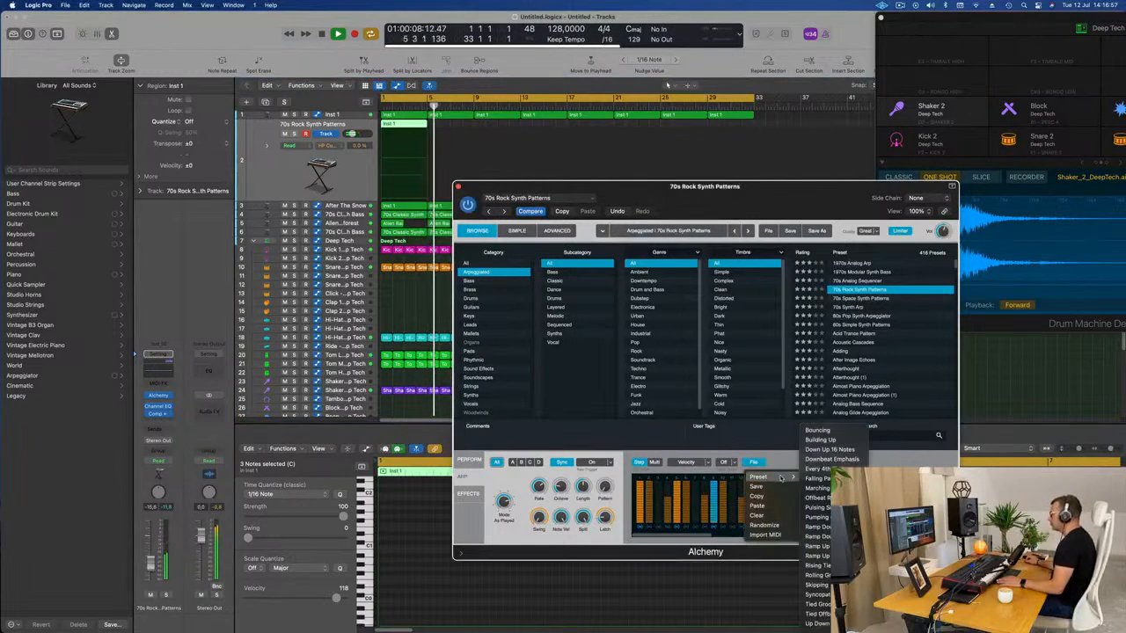
pyautogui.click(815, 575)
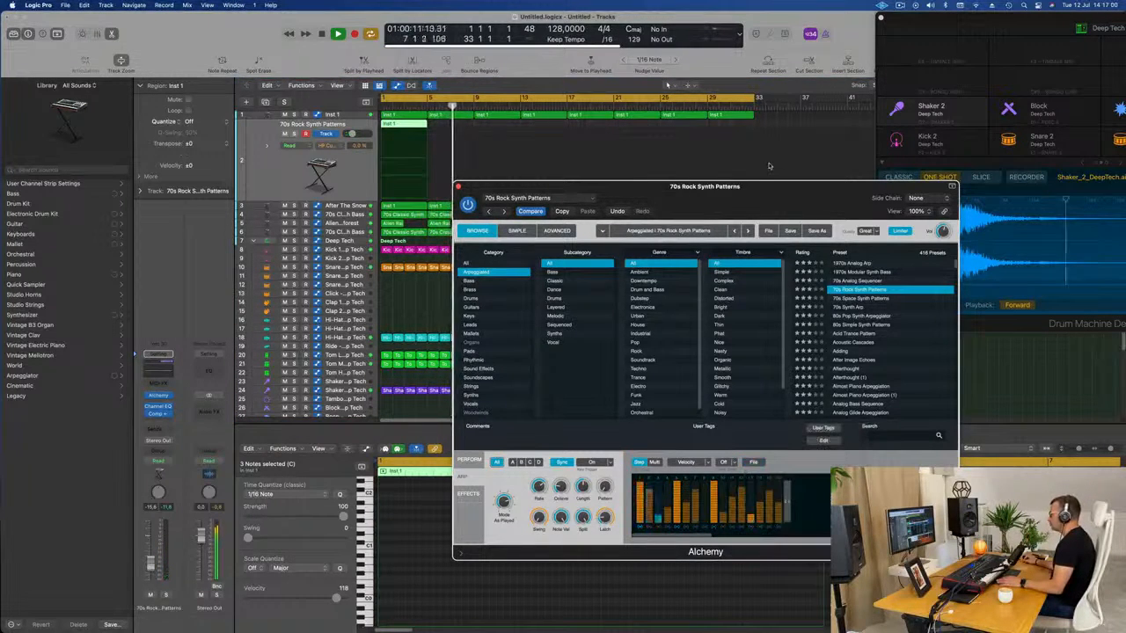
# Repeat the chord region on the 70s Rock Synth Patterns track up to bar 33 and bring the Alchemy window back to the centre
pyautogui.moveTo(756, 199); pyautogui.dragTo(998, 249)
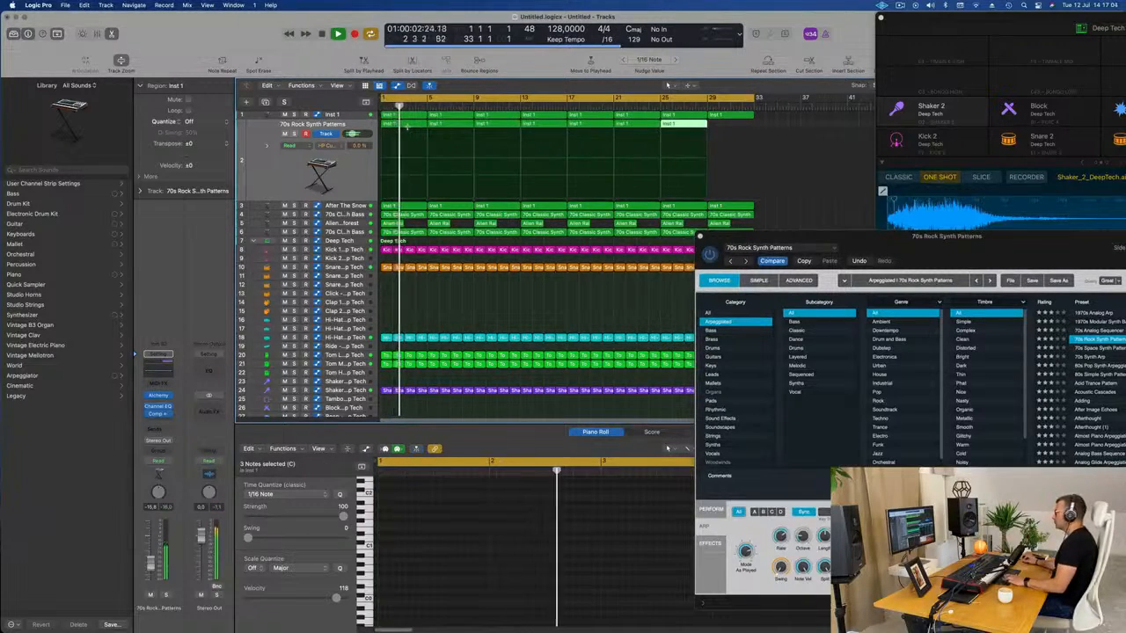
pyautogui.moveTo(903, 243); pyautogui.dragTo(543, 148)
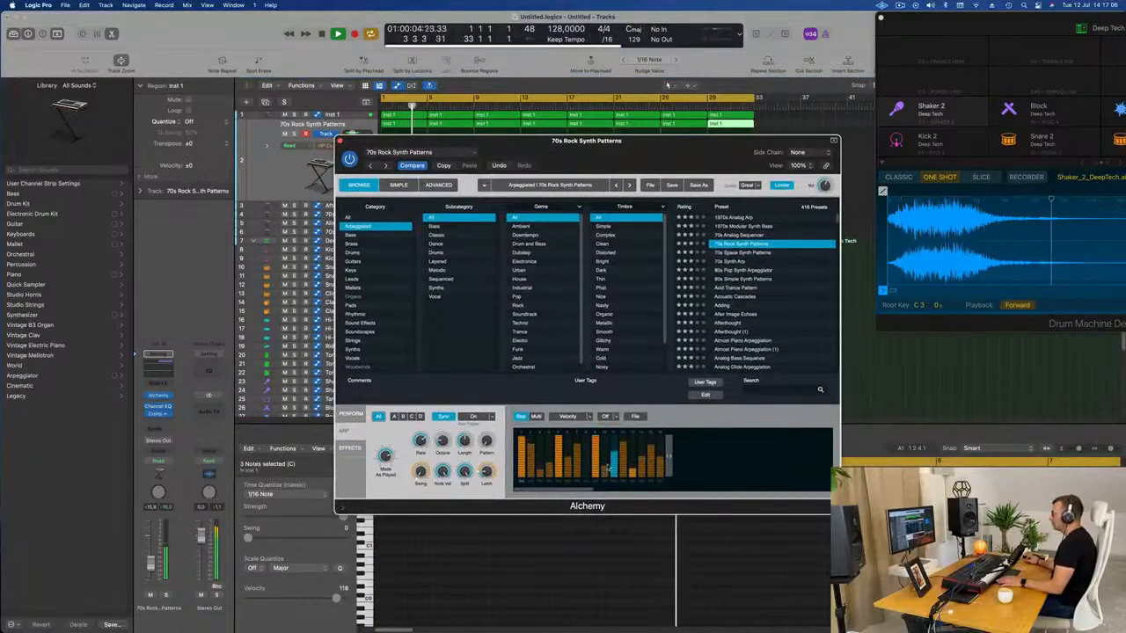
# Set the Alchemy arpeggiator's velocity sequence rate to 1/2 and load the Bouncing step preset
pyautogui.click(635, 416)
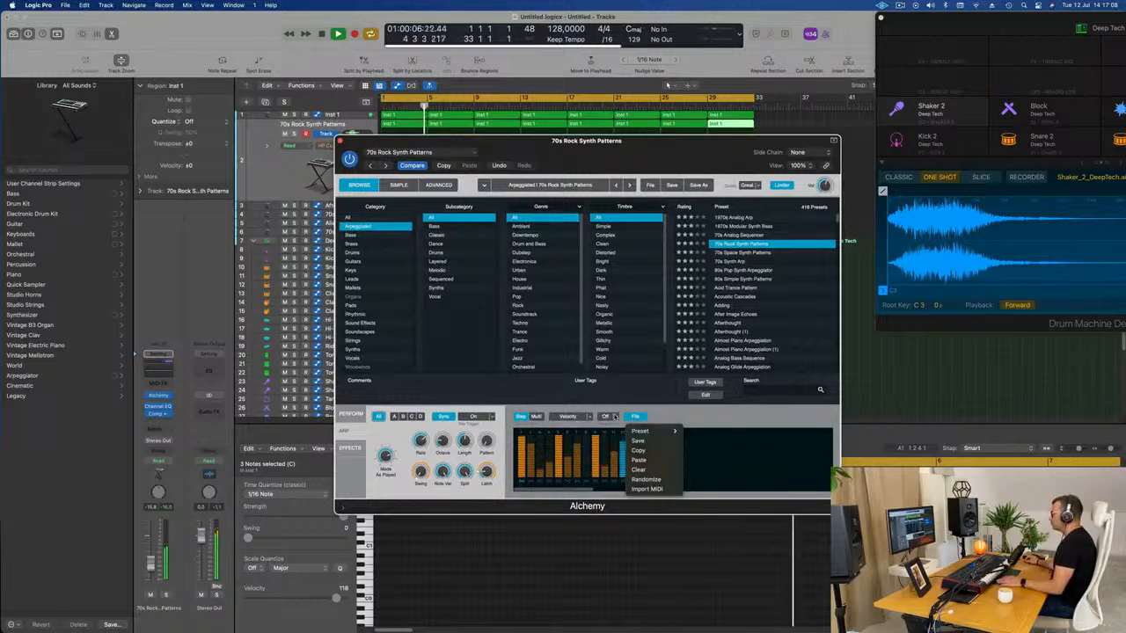
pyautogui.click(615, 417)
pyautogui.click(615, 417)
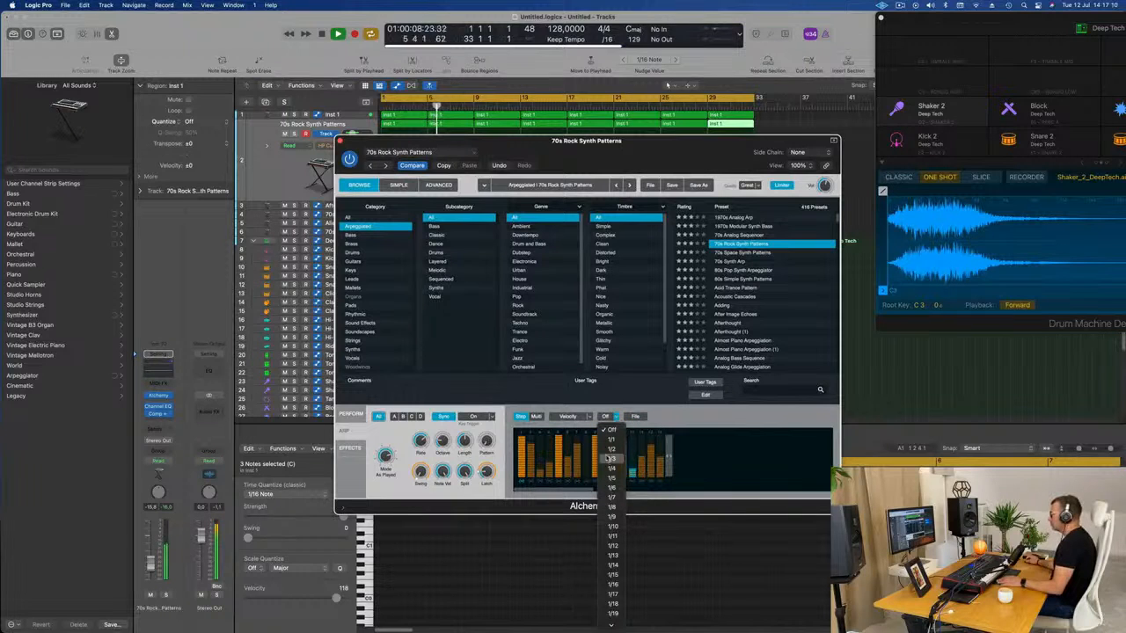
pyautogui.click(605, 450)
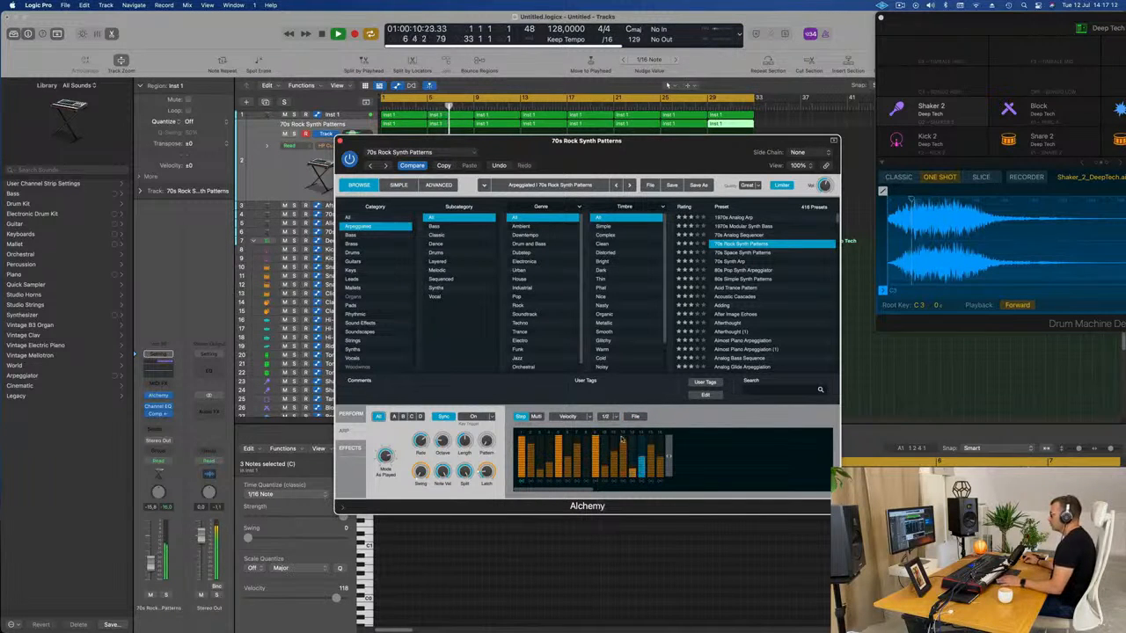
pyautogui.click(637, 417)
pyautogui.moveTo(660, 431)
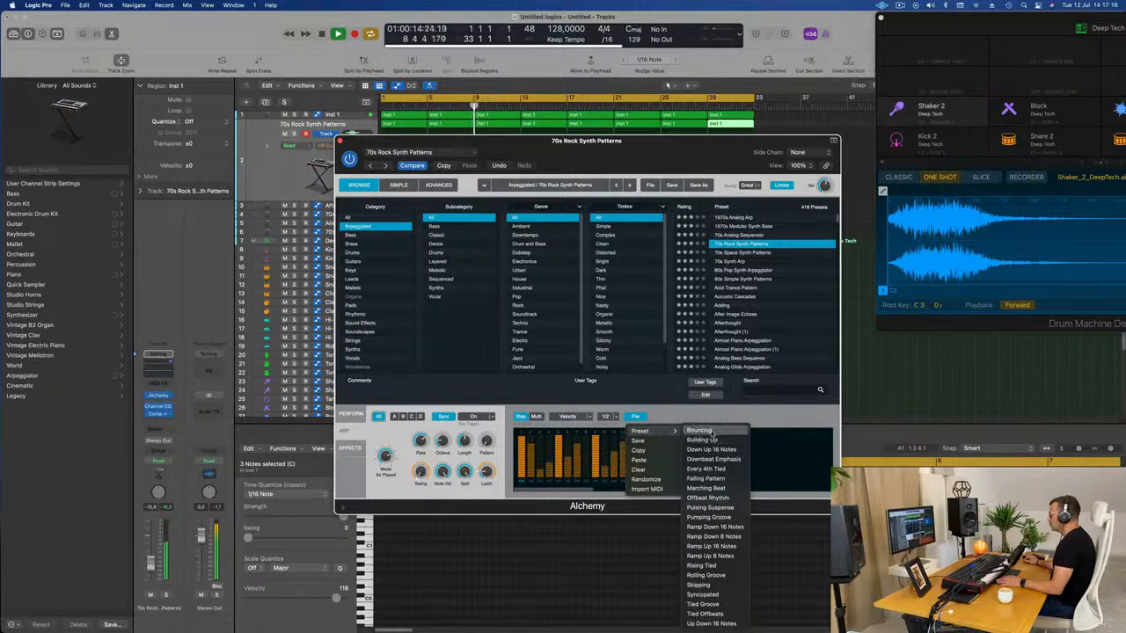
pyautogui.click(699, 431)
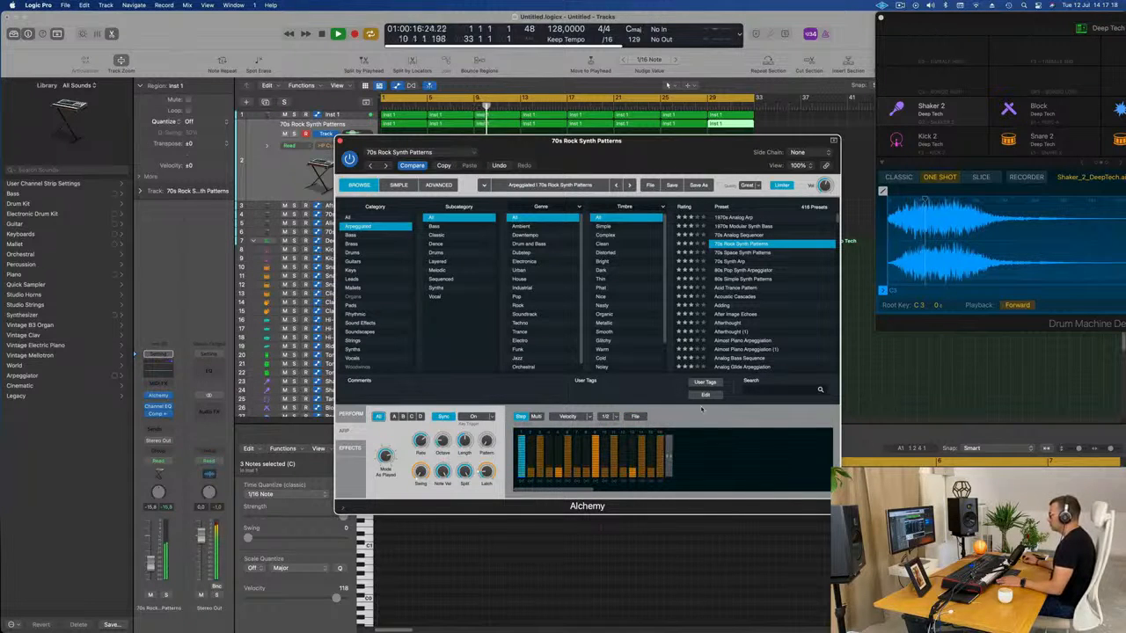
# Show Alchemy's Perform controls and raise the HP Cutoff during playback of the track
pyautogui.moveTo(659, 170); pyautogui.dragTo(844, 160)
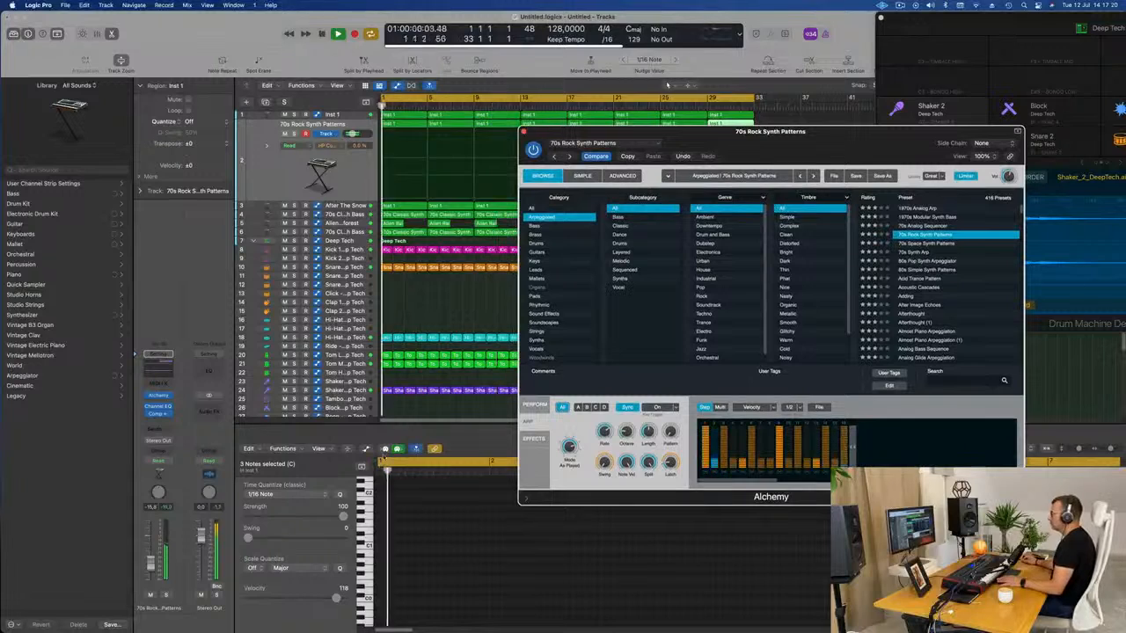
pyautogui.click(537, 405)
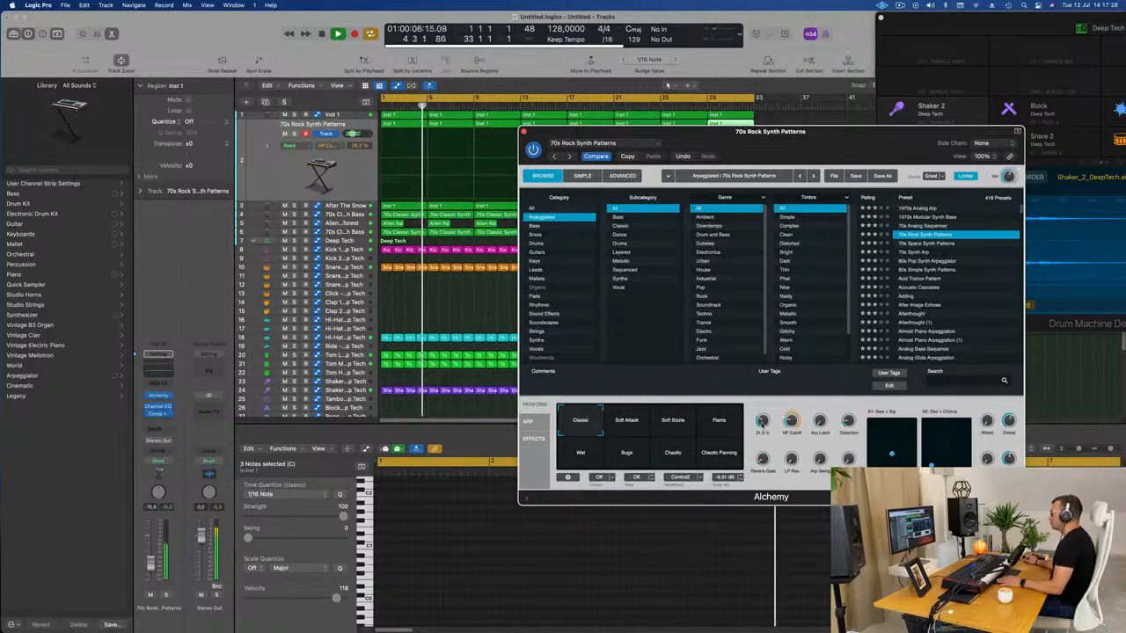
pyautogui.press('space')
pyautogui.press('space')
pyautogui.press('space')
pyautogui.click(456, 238)
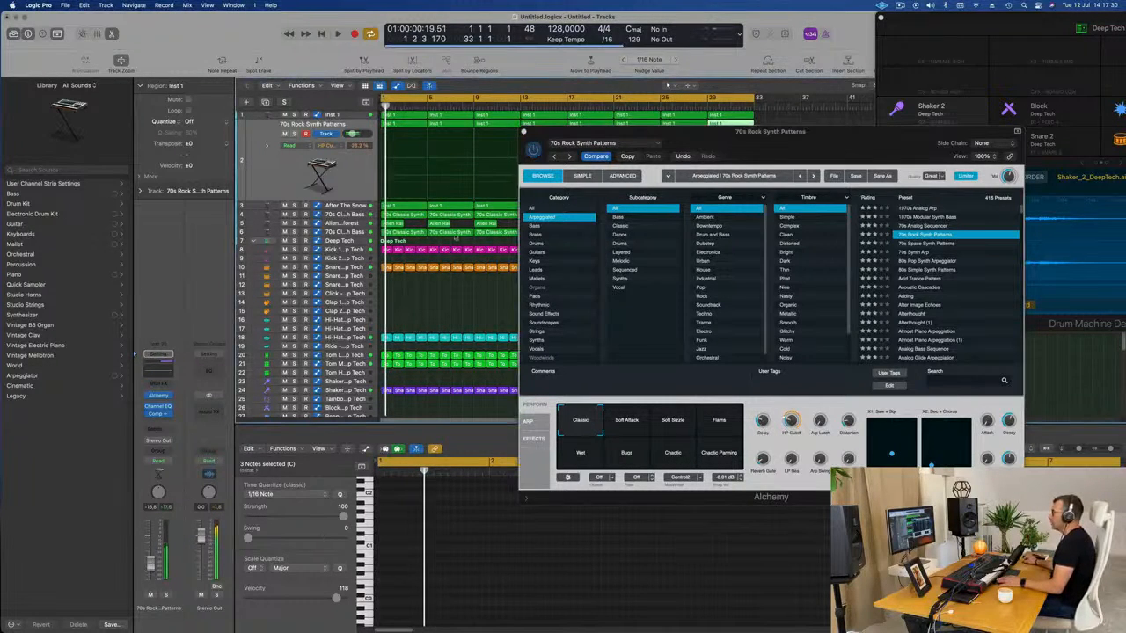
# Transpose the chord notes in all regions of the 70s Rock Synth Patterns track down one octave and play the result
pyautogui.moveTo(604, 133); pyautogui.dragTo(909, 143)
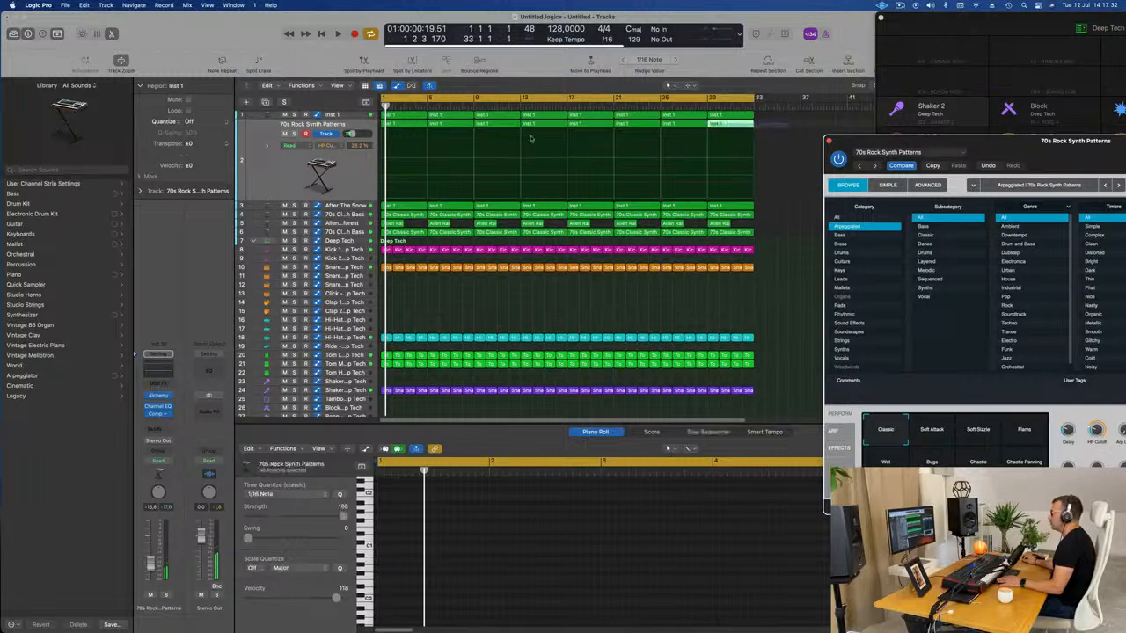
pyautogui.moveTo(530, 139); pyautogui.dragTo(408, 129)
pyautogui.press('e')
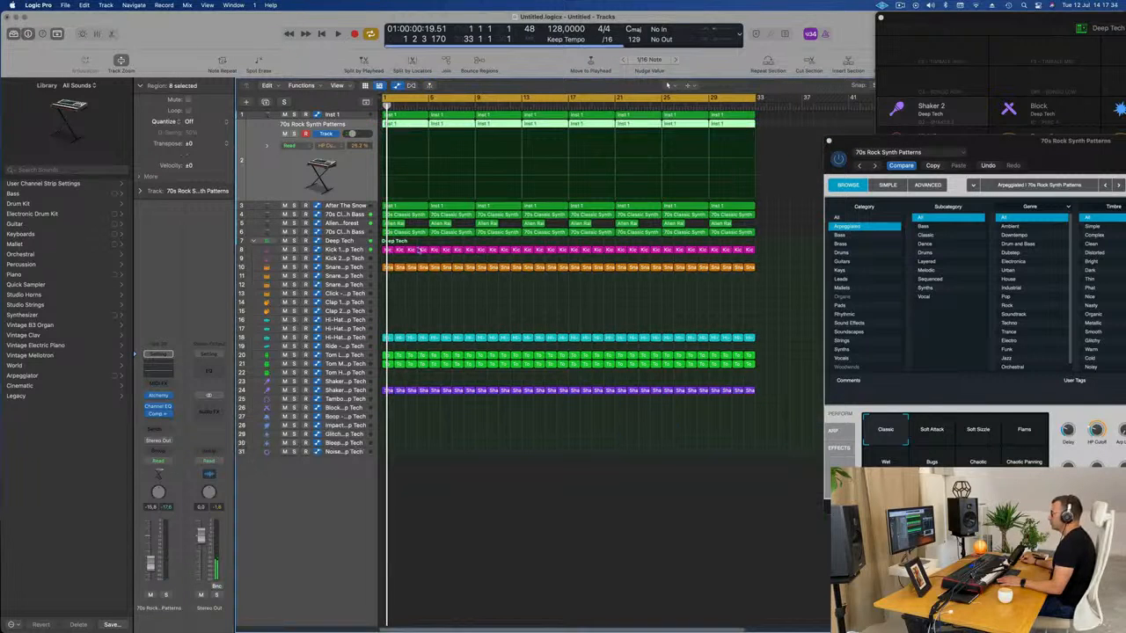
pyautogui.doubleClick(409, 130)
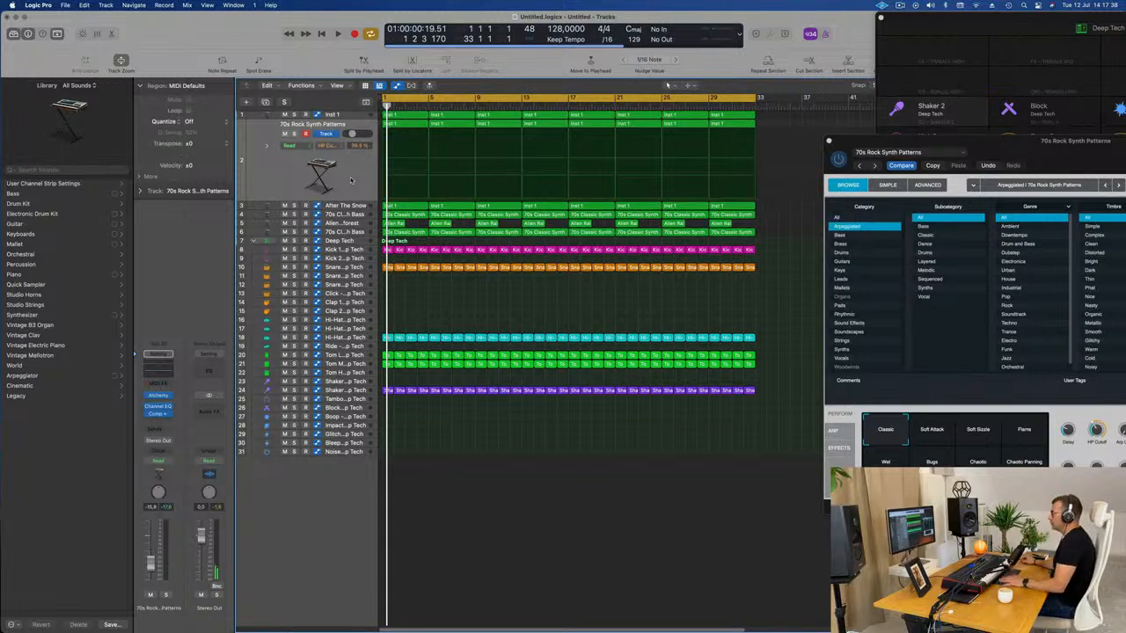
pyautogui.click(282, 182)
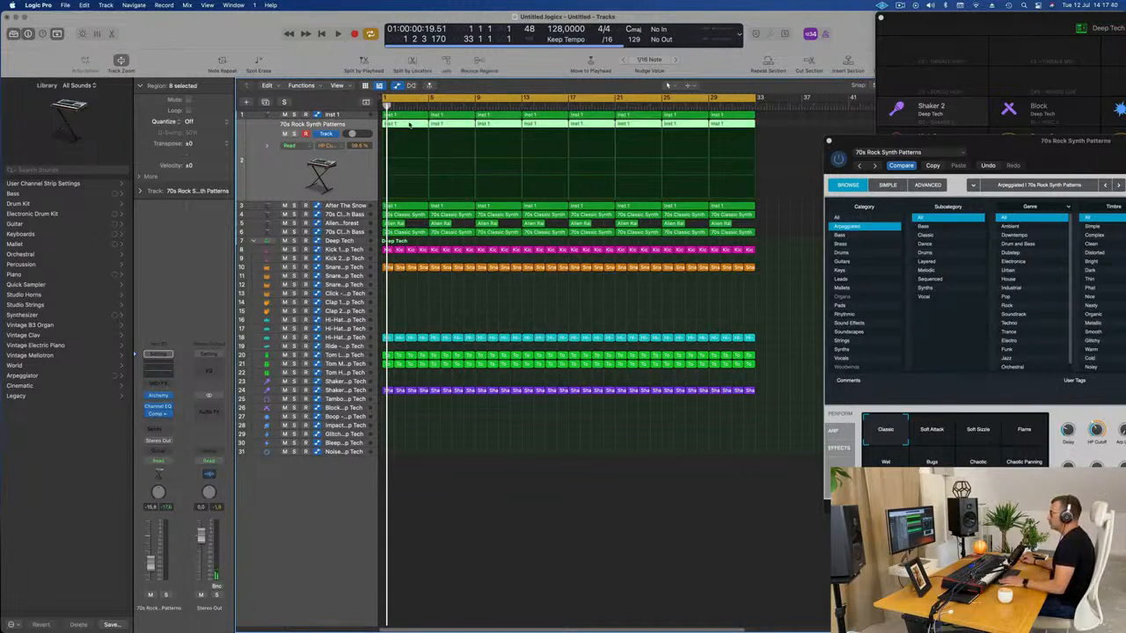
pyautogui.press('e')
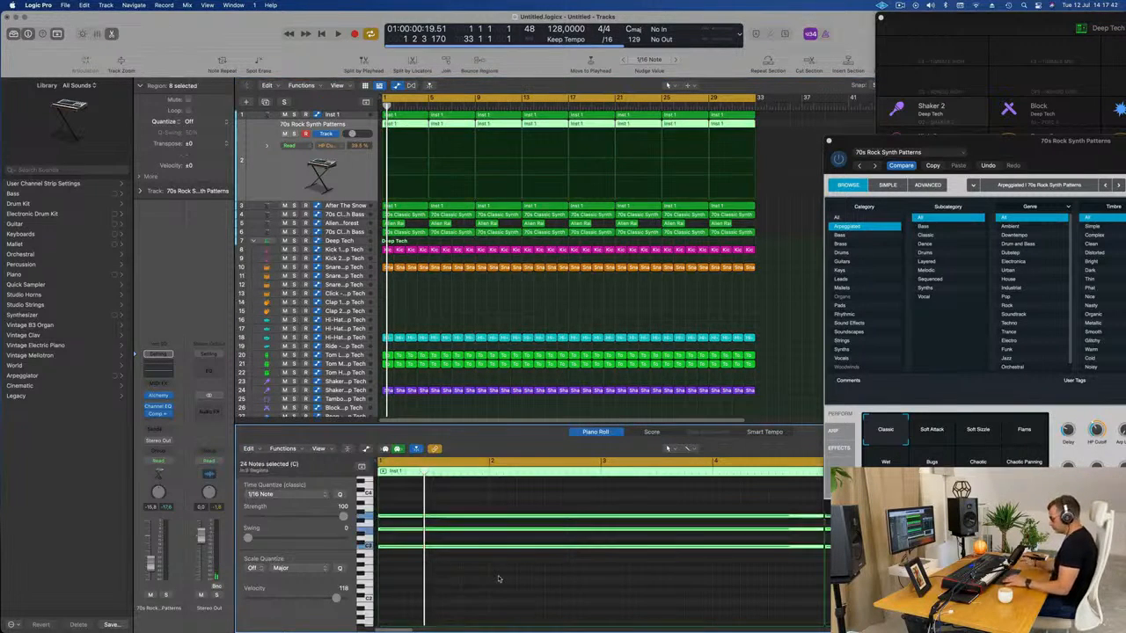
pyautogui.scroll(3, 498, 578)
pyautogui.press('space')
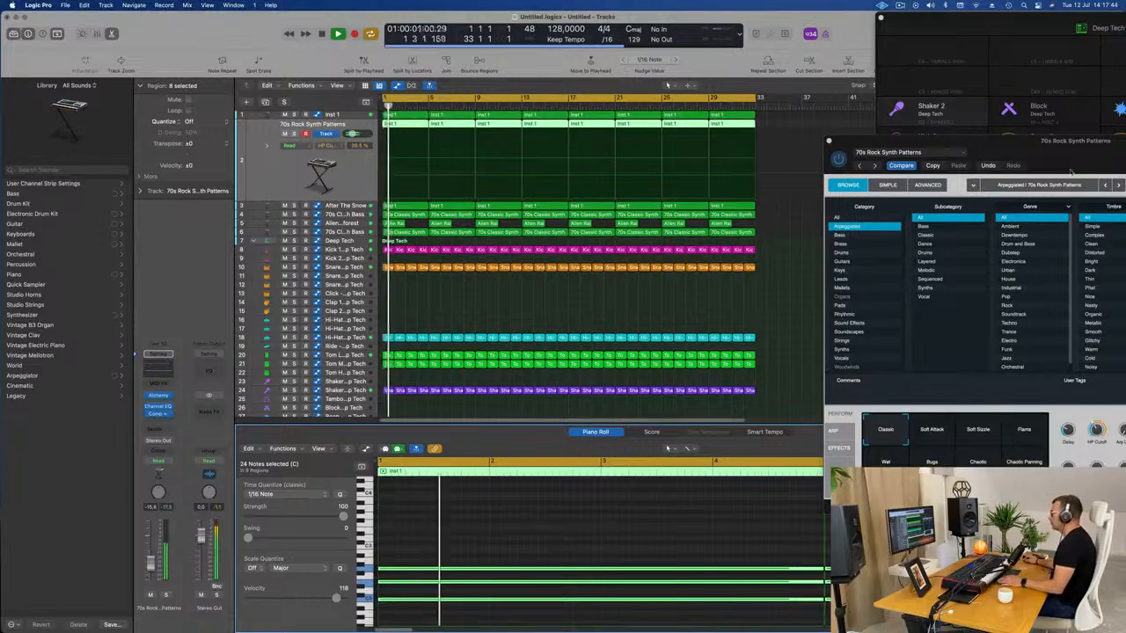
# Lower the 70s Rock Synth Patterns track's volume slightly to -16.0 and close the Alchemy window
pyautogui.moveTo(1057, 152); pyautogui.dragTo(788, 149)
pyautogui.press('space')
pyautogui.moveTo(150, 564); pyautogui.dragTo(151, 571)
pyautogui.press('Return')
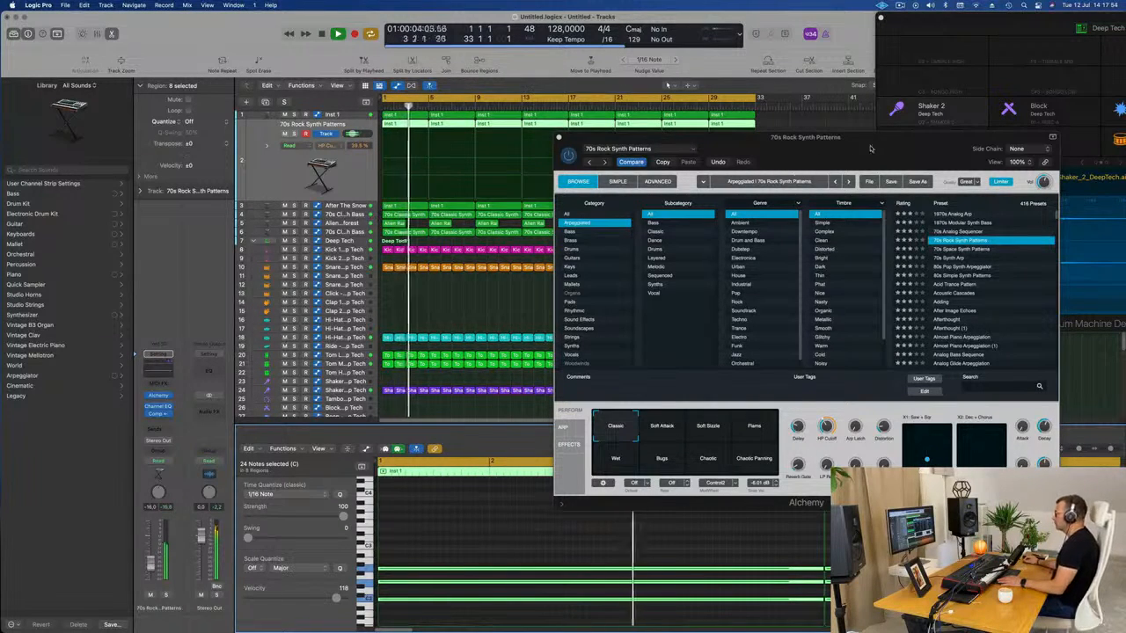
pyautogui.moveTo(868, 152); pyautogui.dragTo(664, 207)
pyautogui.click(359, 193)
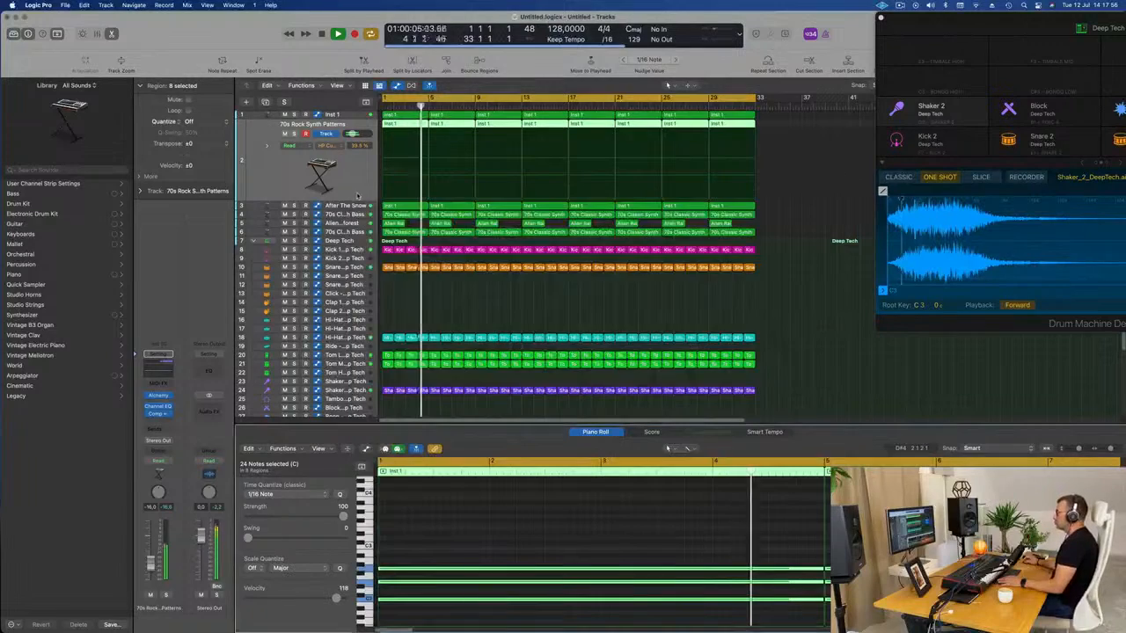
# Transpose the note in the Inst 1 track's region at bar 5 up four semitones in the Piano Roll
pyautogui.click(333, 116)
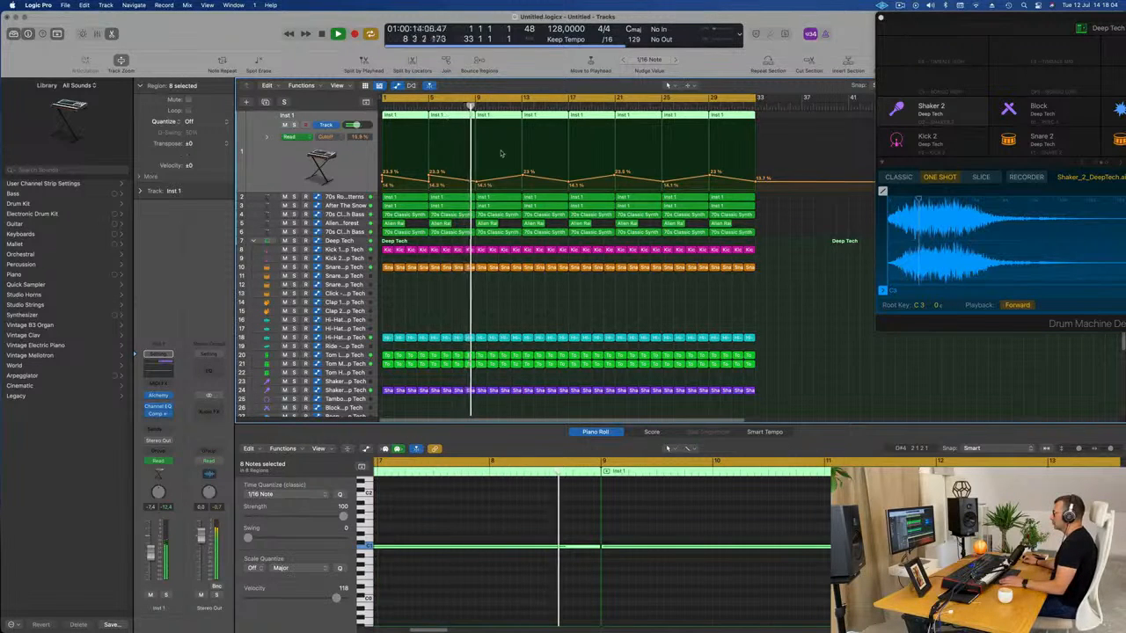
pyautogui.click(445, 119)
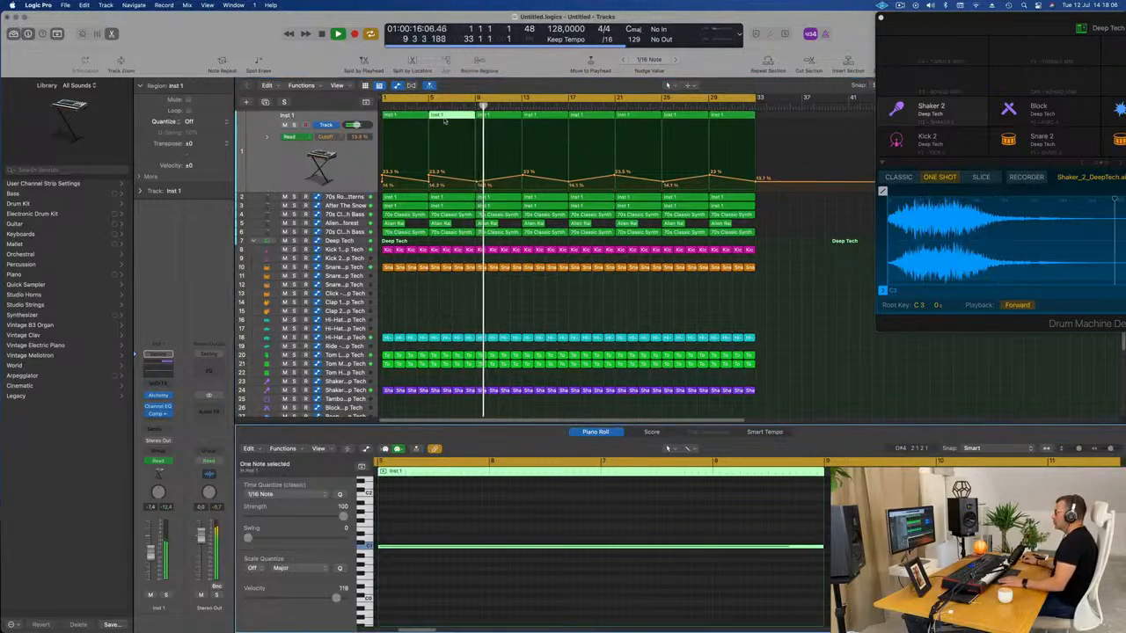
pyautogui.doubleClick(449, 116)
pyautogui.hscroll(1, 448, 115)
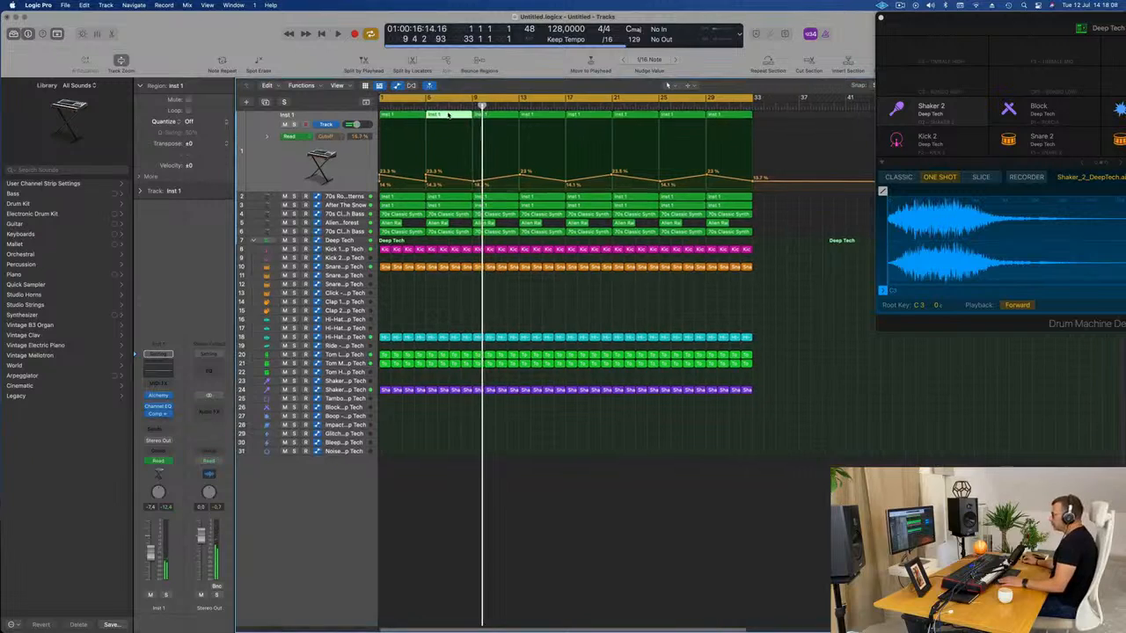
pyautogui.doubleClick(449, 116)
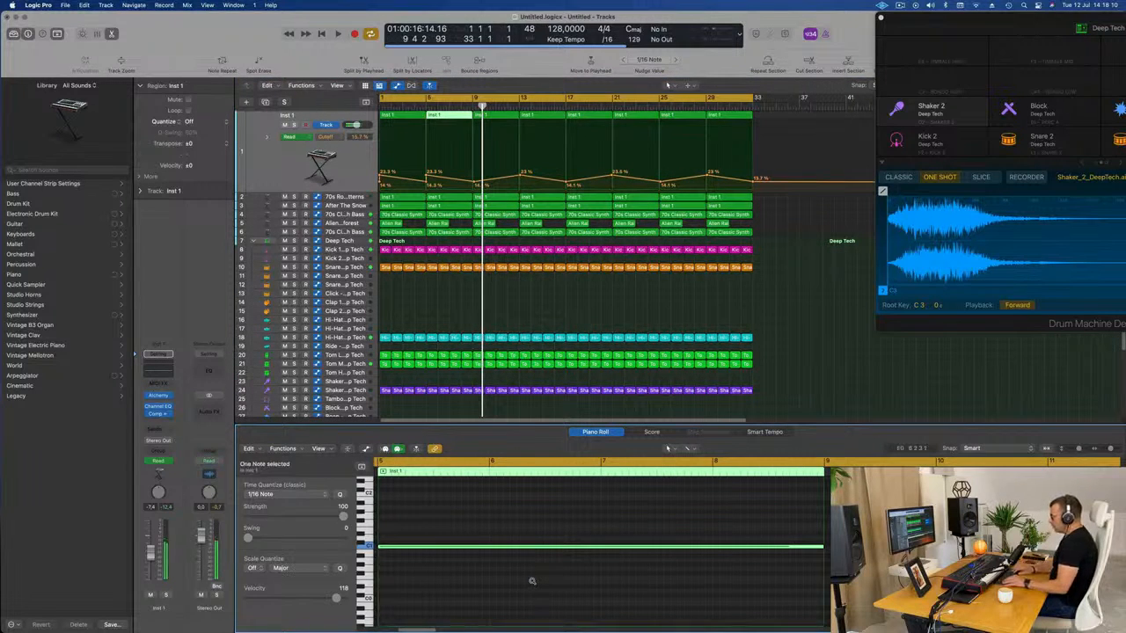
pyautogui.hotkey('alt', 'Up')
pyautogui.hotkey('alt', 'Up')
pyautogui.hotkey('alt', 'Up')
pyautogui.hotkey('alt', 'Up')
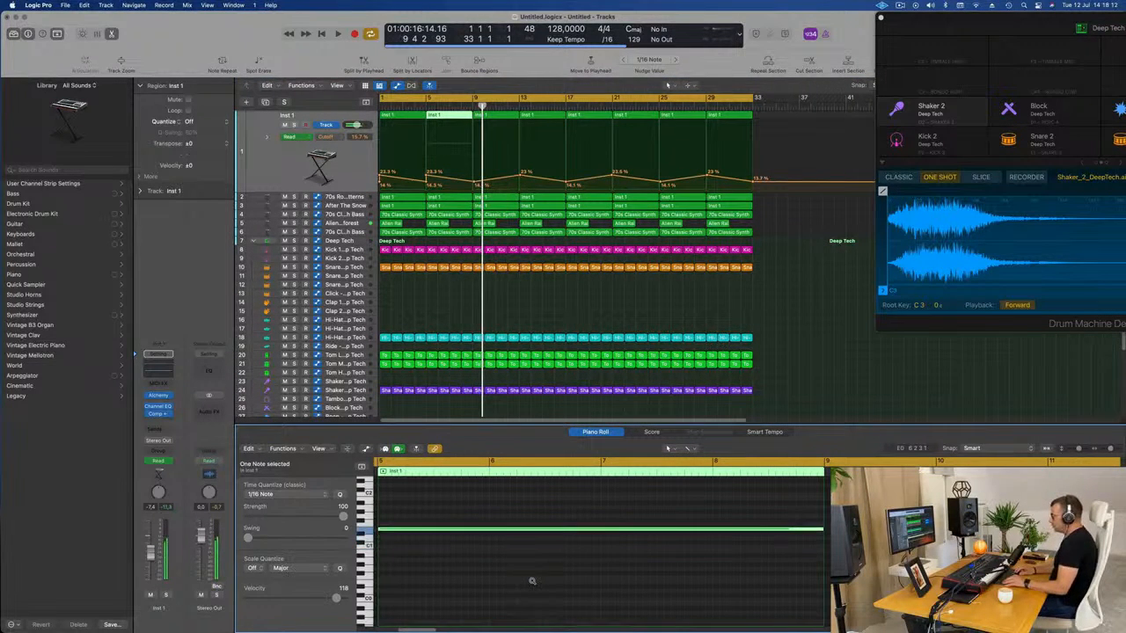
# Check the Inst 1 change in playback and transpose the After The Snow track's bar 5 region up four semitones
pyautogui.press('space')
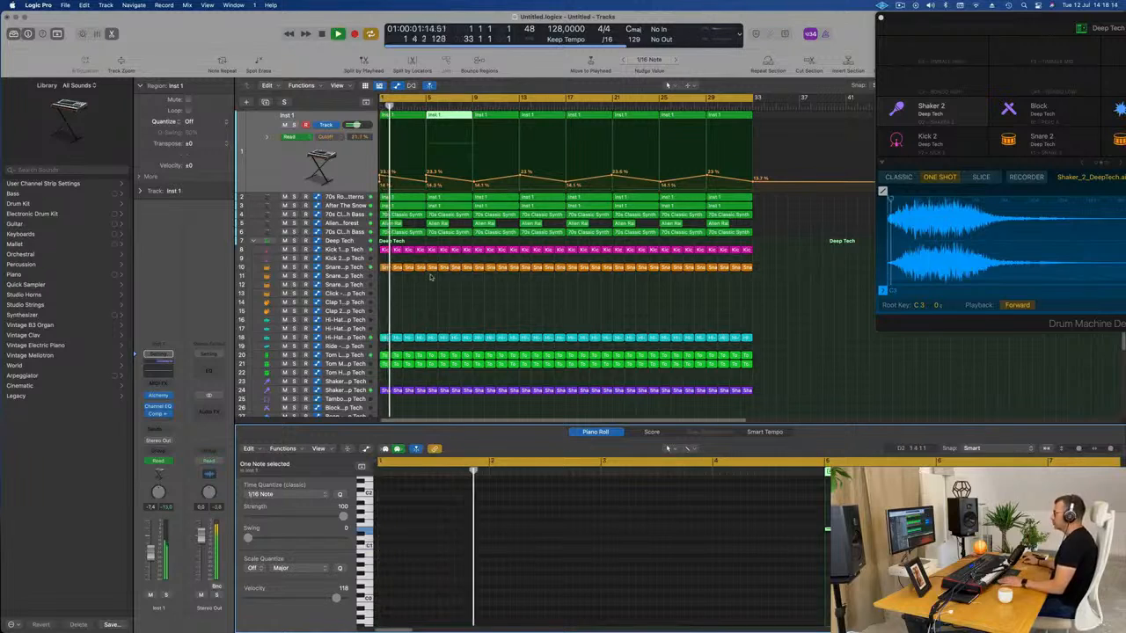
pyautogui.click(346, 178)
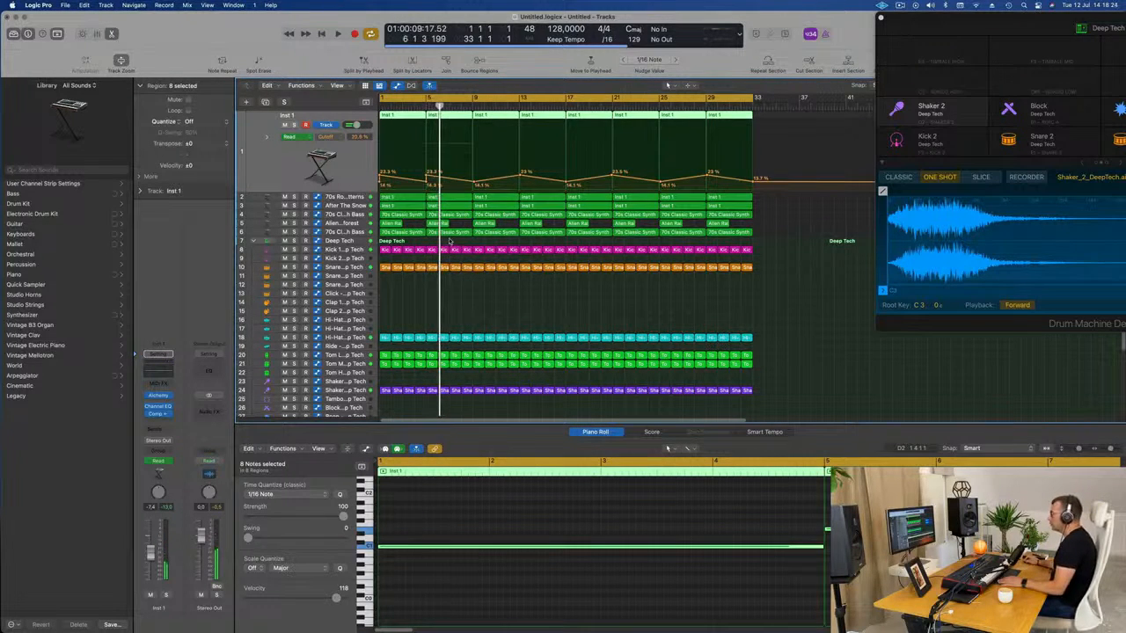
pyautogui.moveTo(449, 241); pyautogui.dragTo(454, 142)
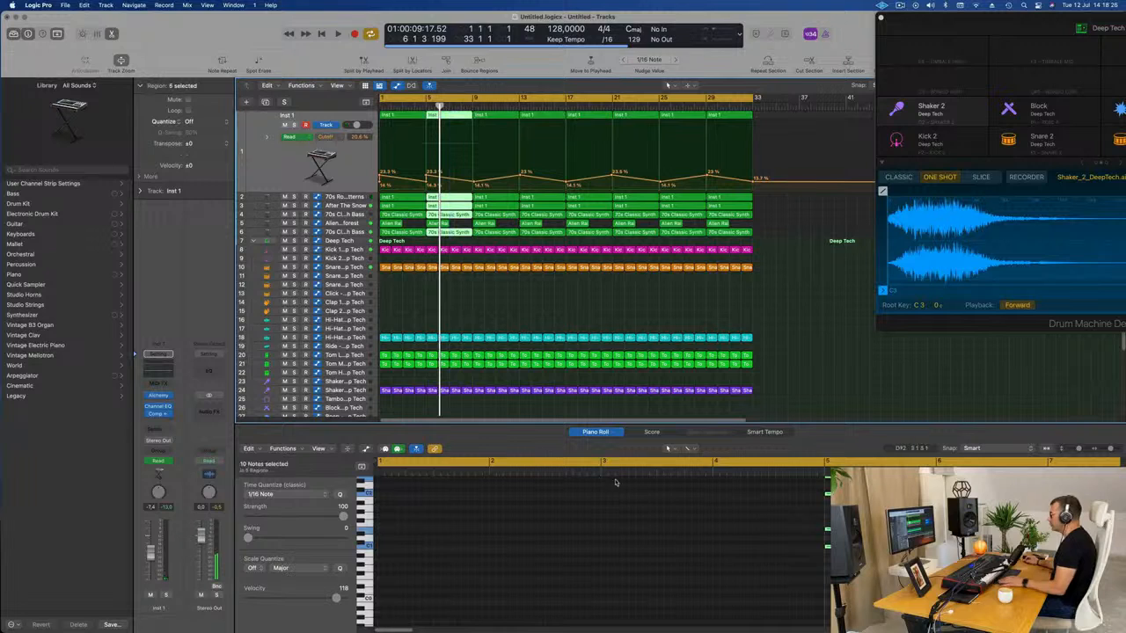
pyautogui.click(451, 201)
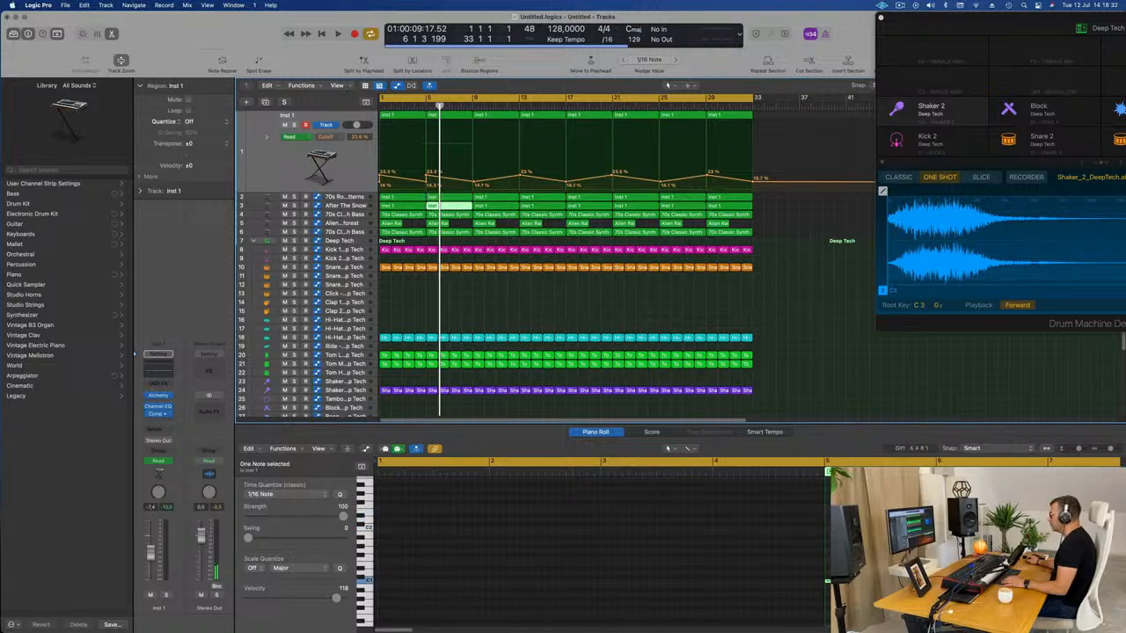
pyautogui.click(870, 545)
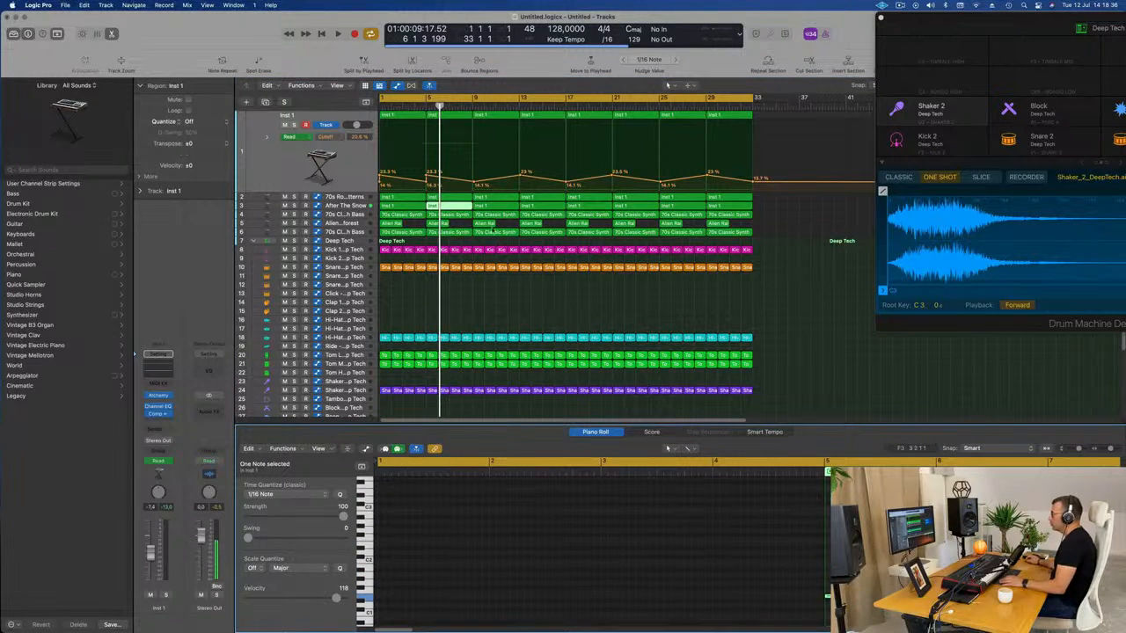
# Transpose the notes up in the bar 5 regions of both 70s Classic Synth Bass tracks and the Alien Rainforest track
pyautogui.click(462, 215)
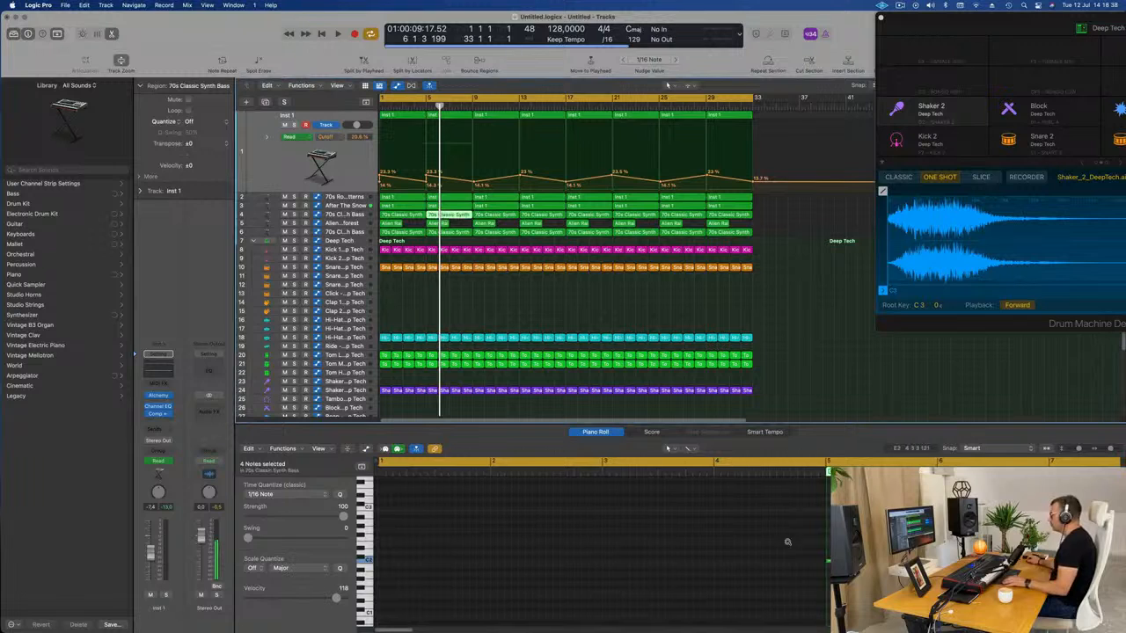
pyautogui.scroll(-3, 787, 541)
pyautogui.moveTo(659, 537); pyautogui.dragTo(1123, 615)
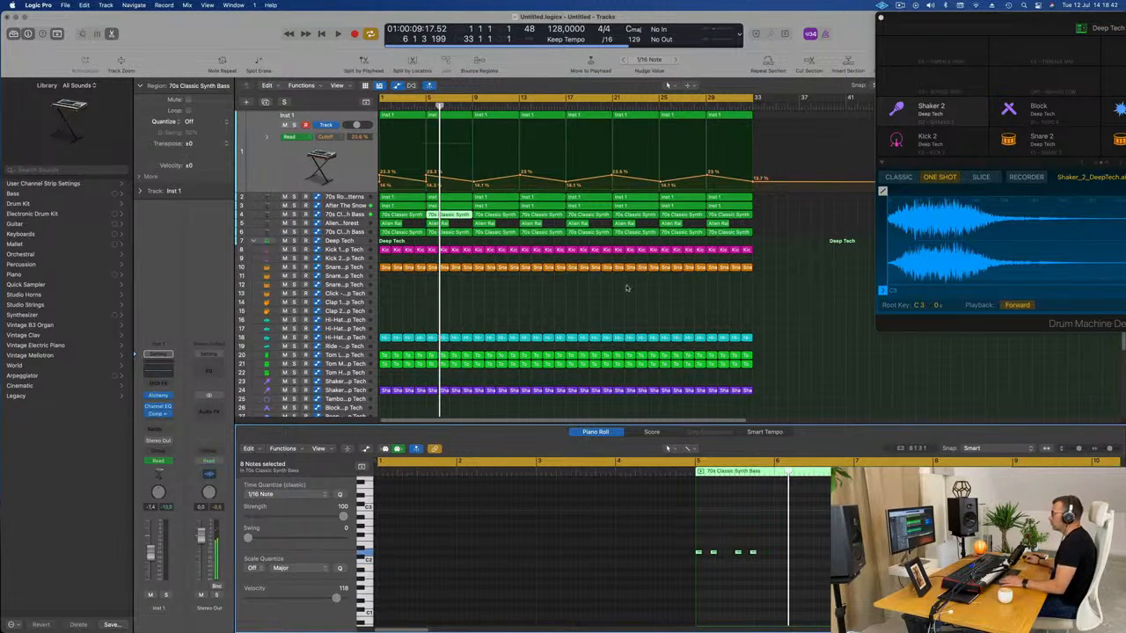
pyautogui.click(435, 225)
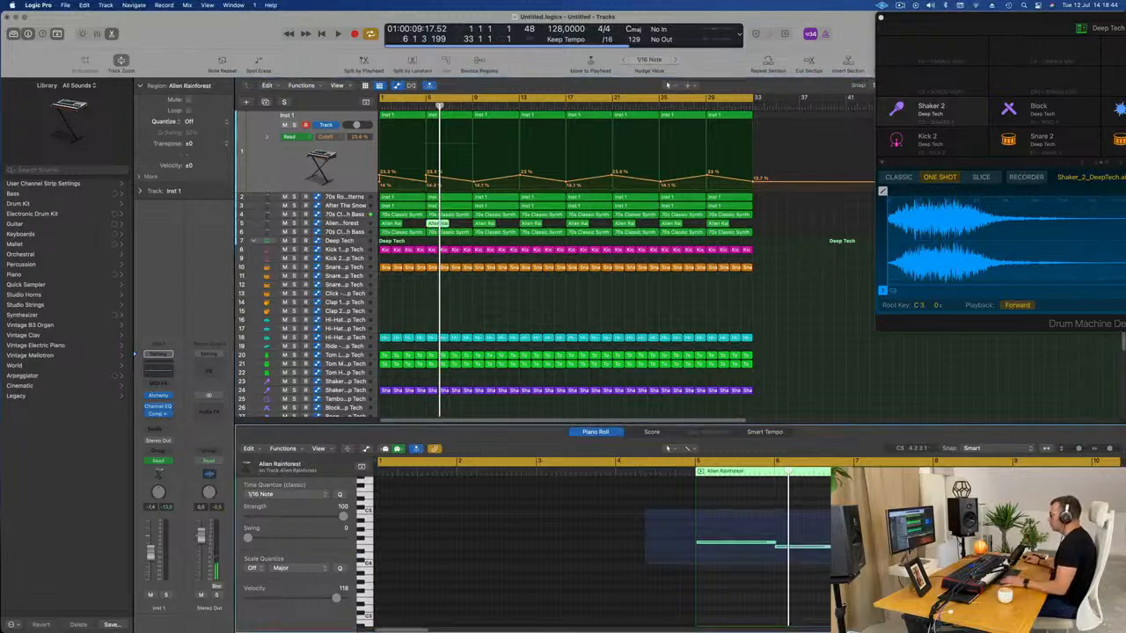
pyautogui.moveTo(830, 563); pyautogui.dragTo(830, 563)
pyautogui.click(454, 233)
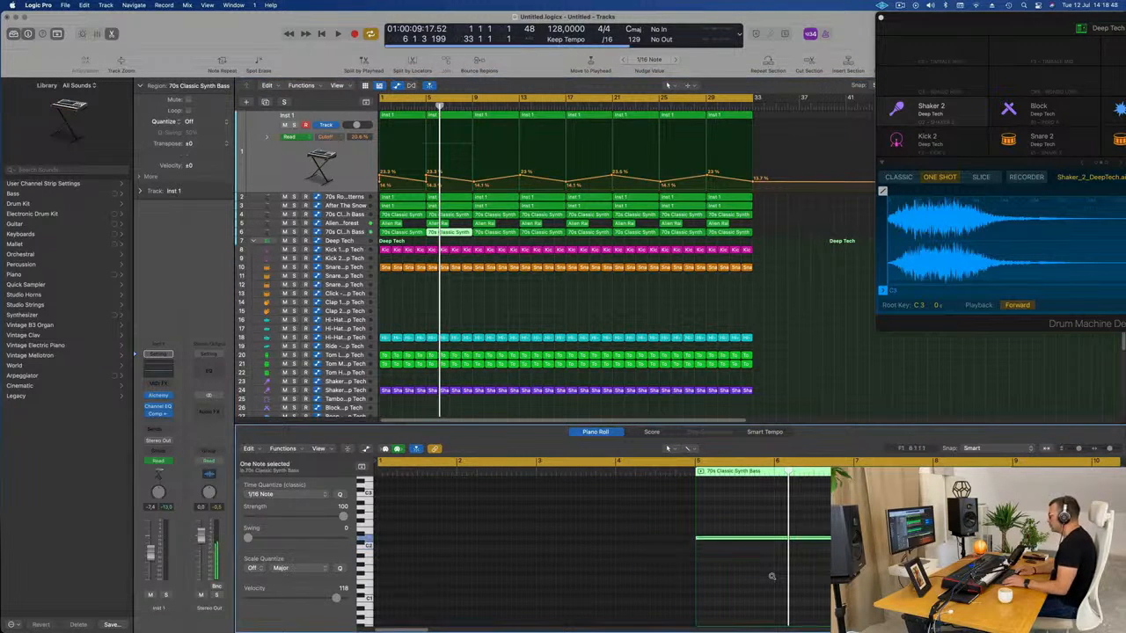
# Play the arrangement from bar 1 and review the chord change at bar 5 across the synth tracks
pyautogui.press('space')
pyautogui.click(489, 290)
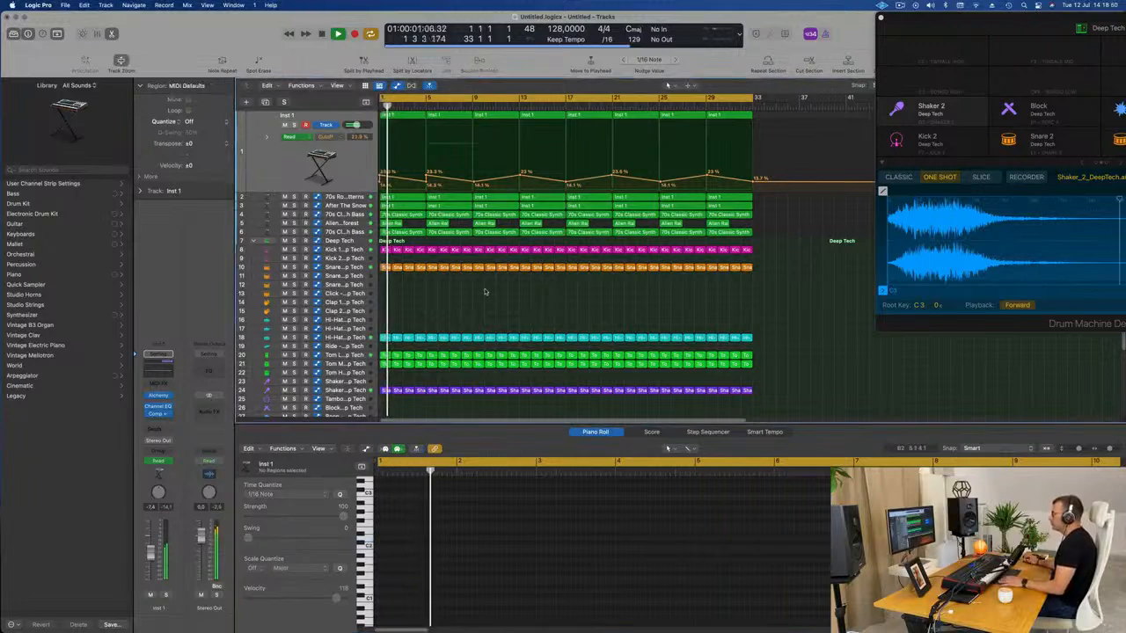
pyautogui.scroll(2, 511, 308)
pyautogui.scroll(-1, 504, 310)
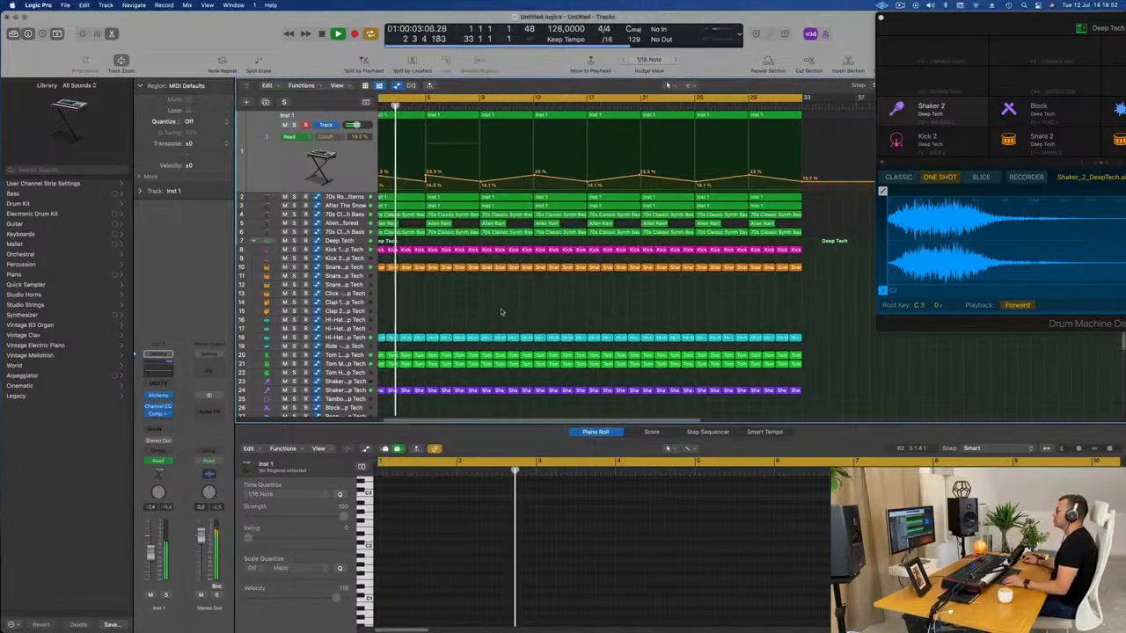
pyautogui.hscroll(-1, 512, 310)
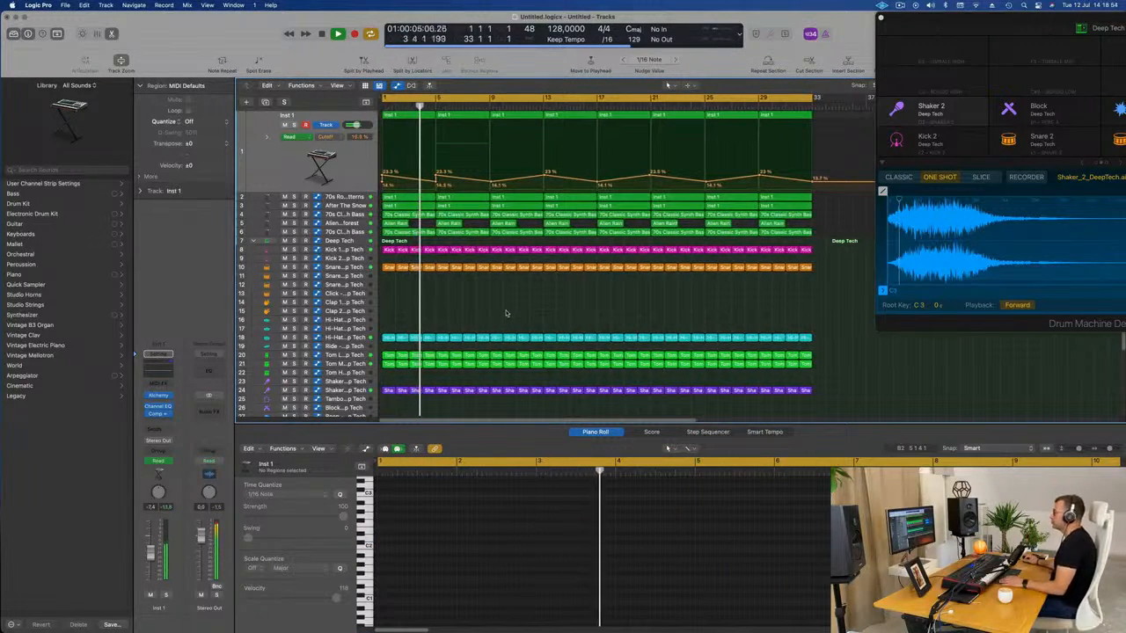
pyautogui.hscroll(3, 508, 318)
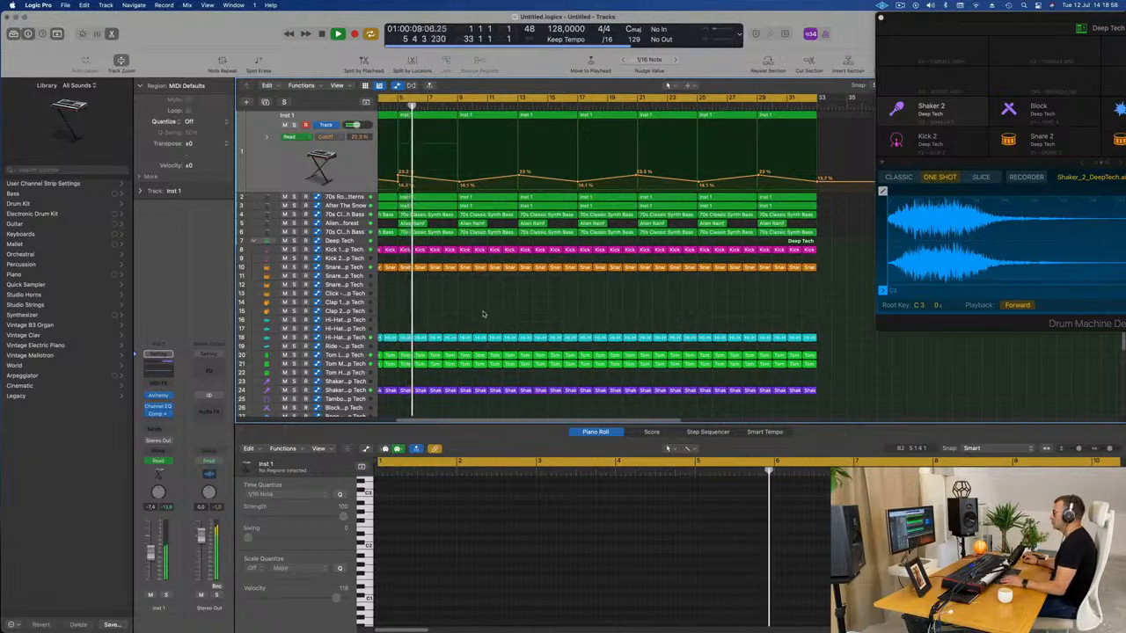
pyautogui.hscroll(-3, 509, 308)
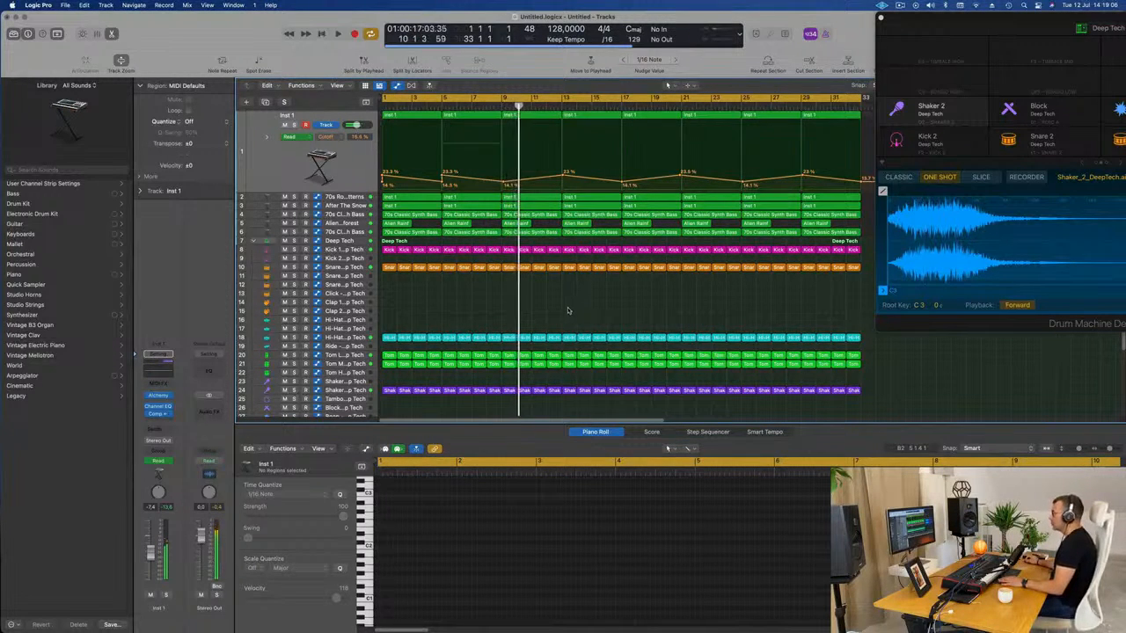
# Check the lower 70s Classic Synth Bass track in solo and delete the Alien Rainforest region at bar 5
pyautogui.click(349, 231)
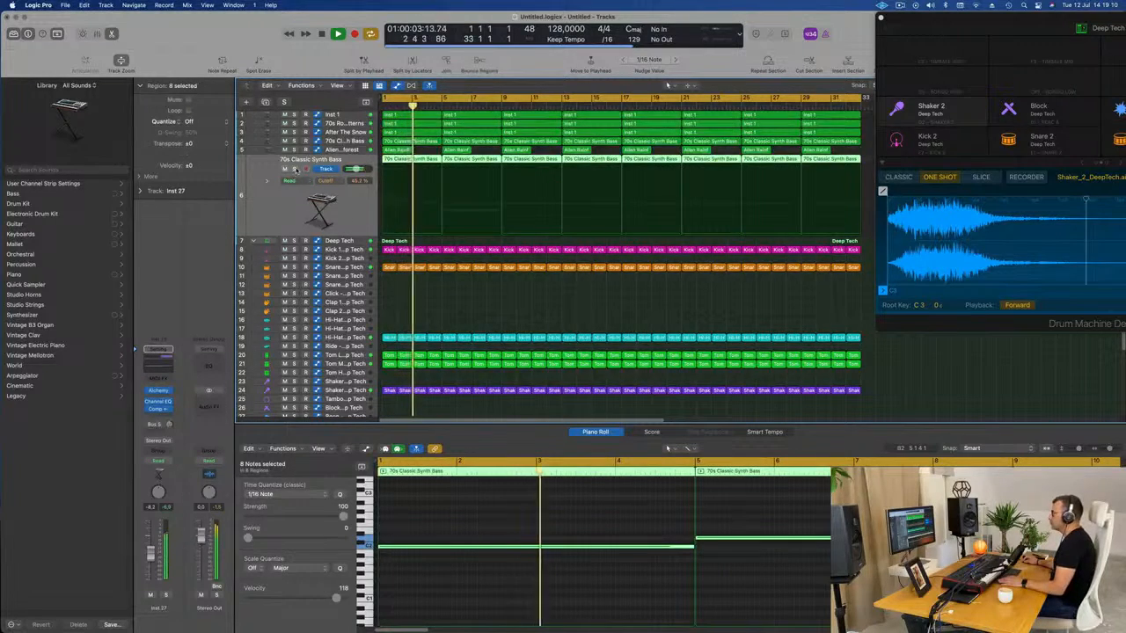
pyautogui.click(295, 169)
pyautogui.click(296, 169)
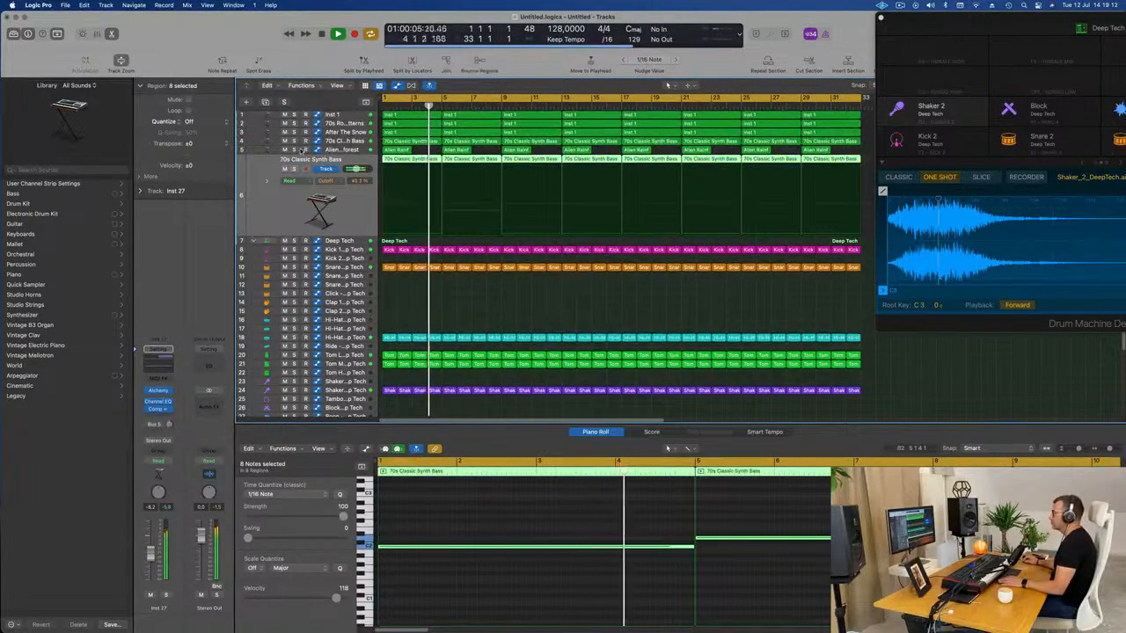
pyautogui.click(457, 150)
pyautogui.press('Delete')
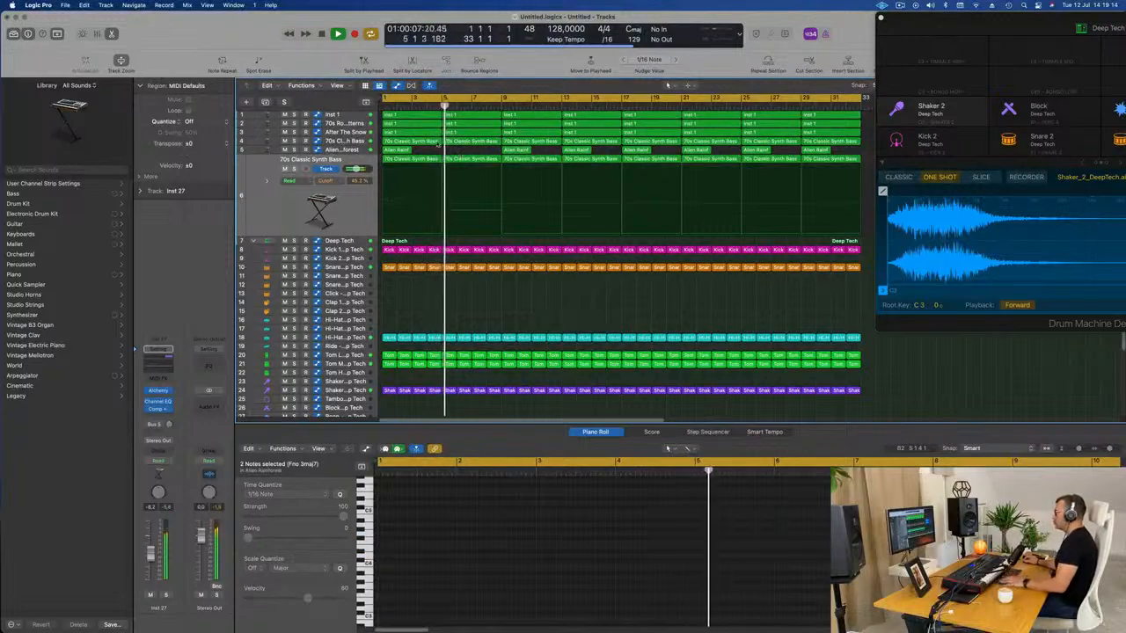
# Select every region in the arrangement and name the regions after their tracks
pyautogui.click(350, 140)
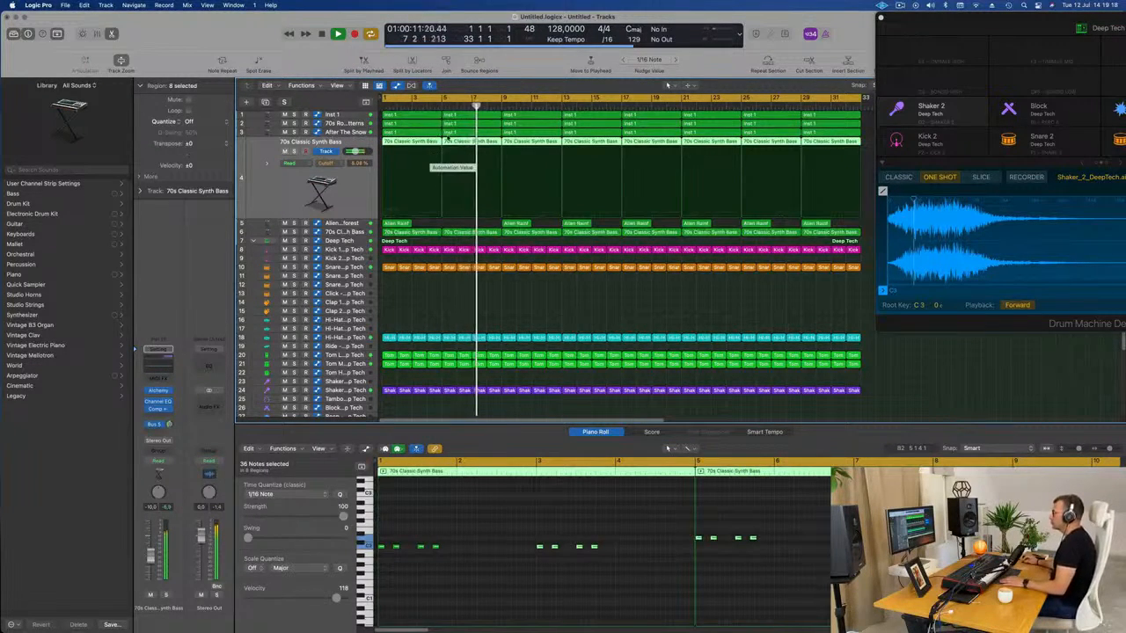
pyautogui.press('super+a')
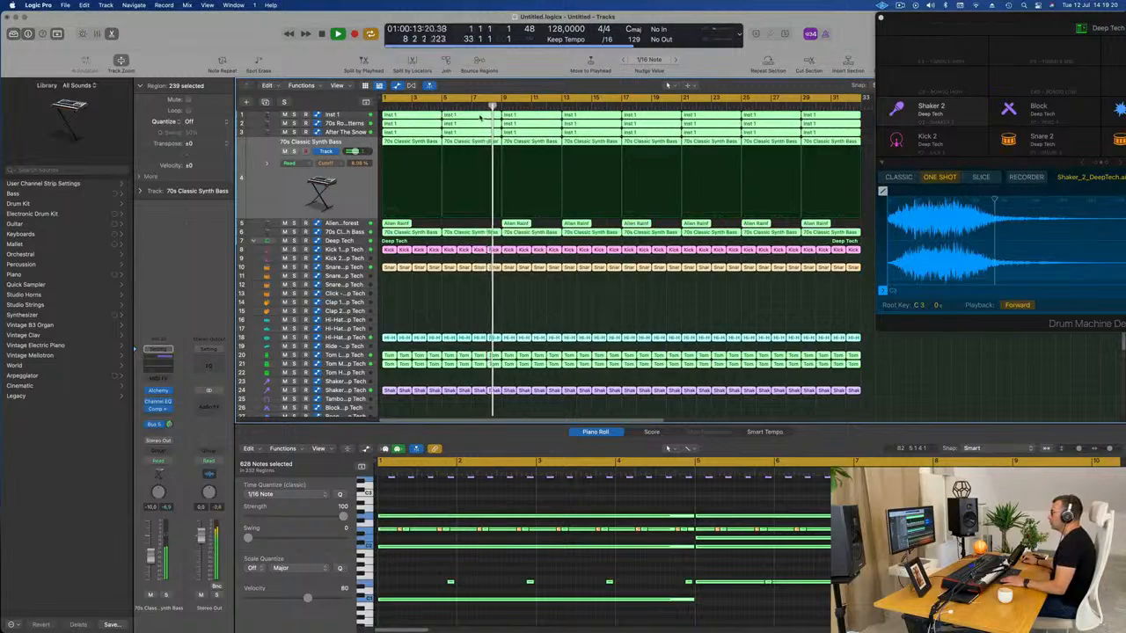
pyautogui.rightClick(482, 118)
pyautogui.click(477, 116)
pyautogui.rightClick(477, 116)
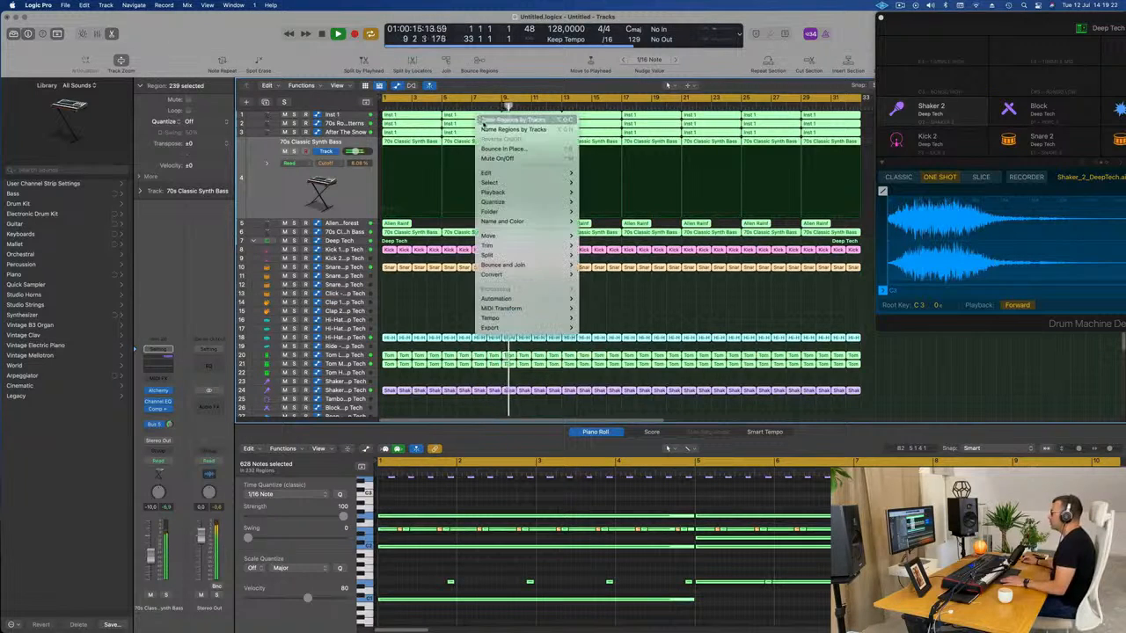
pyautogui.click(485, 129)
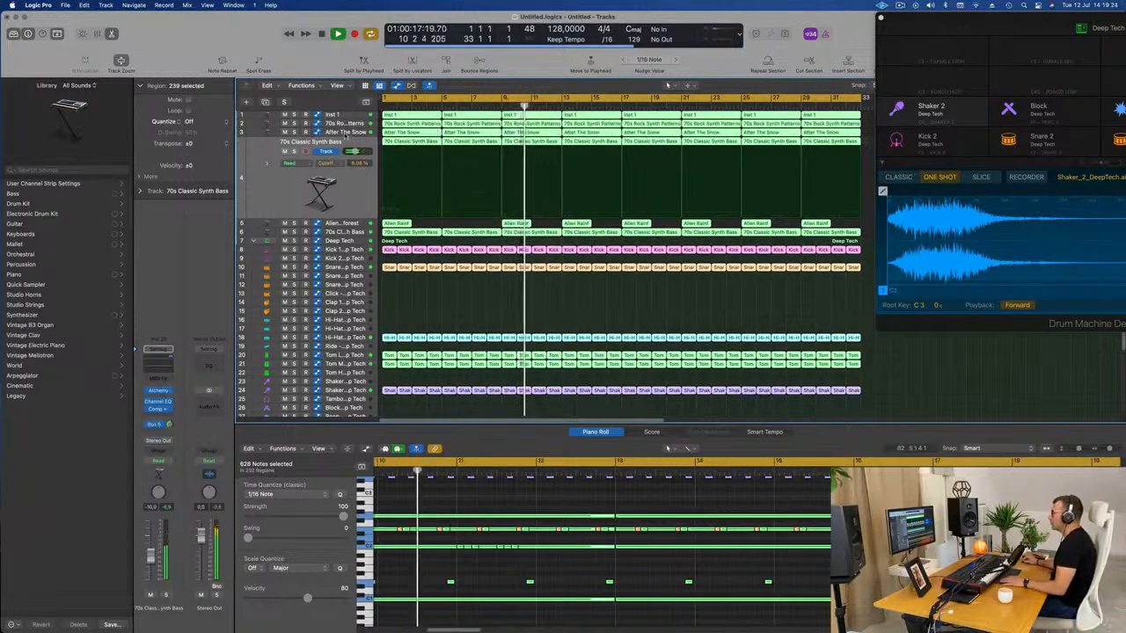
# Play from bar 1 and briefly solo the After The Snow and 70s Rock Synth Patterns tracks to compare them
pyautogui.click(344, 134)
pyautogui.press('Return')
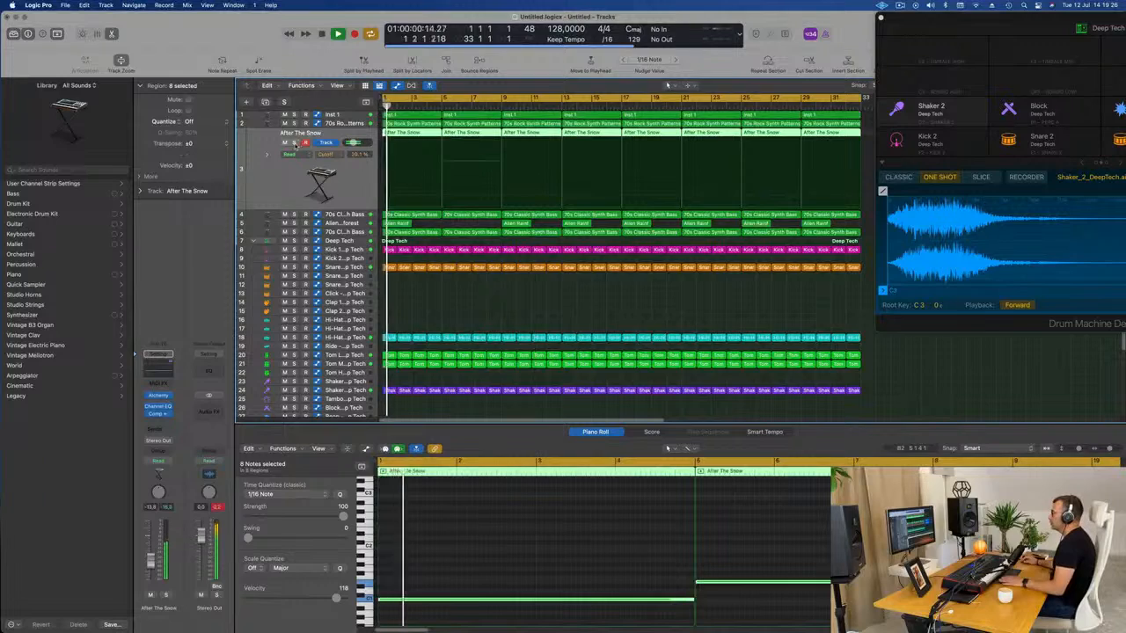
pyautogui.press('s')
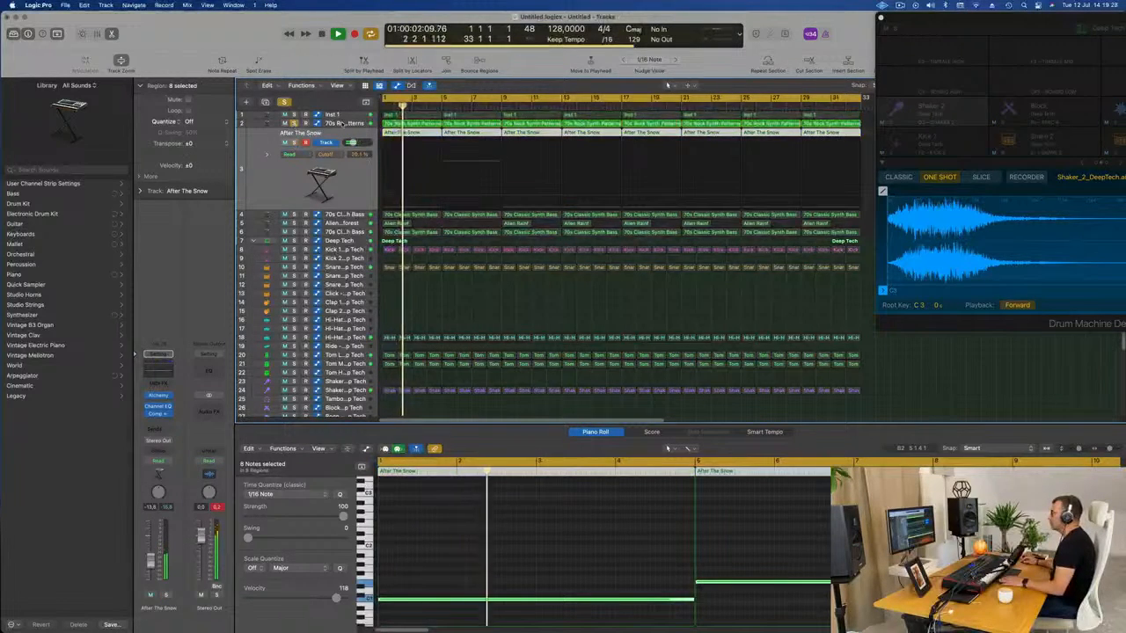
pyautogui.click(294, 124)
# Move the 70s Rock Synth Patterns track above Inst 1 and examine the Inst 1 notes across its regions
pyautogui.click(345, 124)
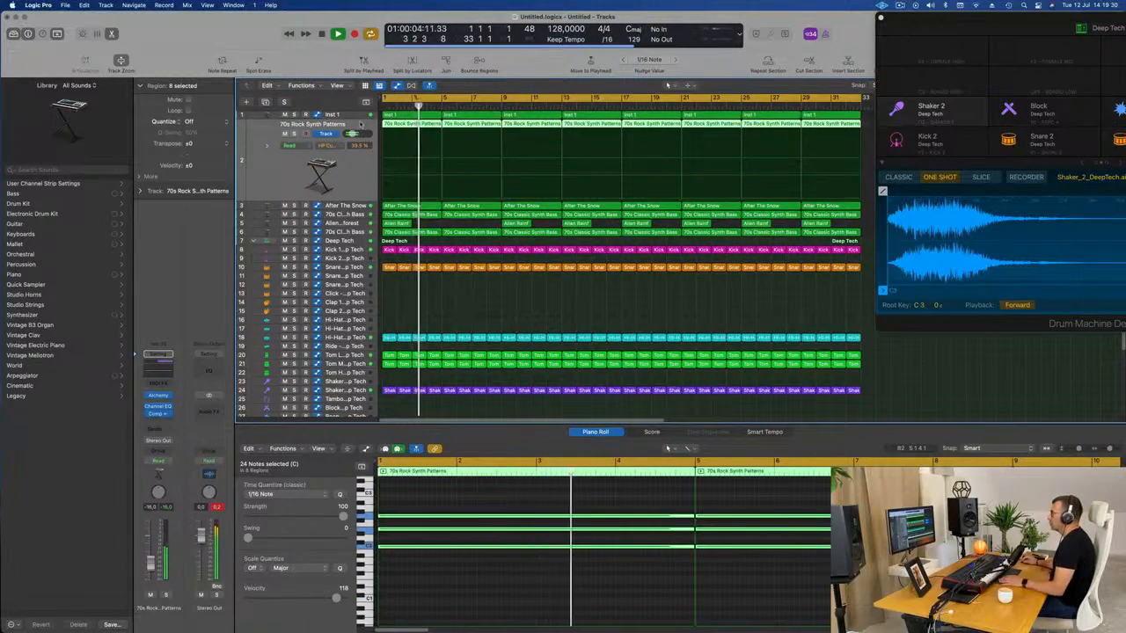
pyautogui.moveTo(349, 195); pyautogui.dragTo(348, 185)
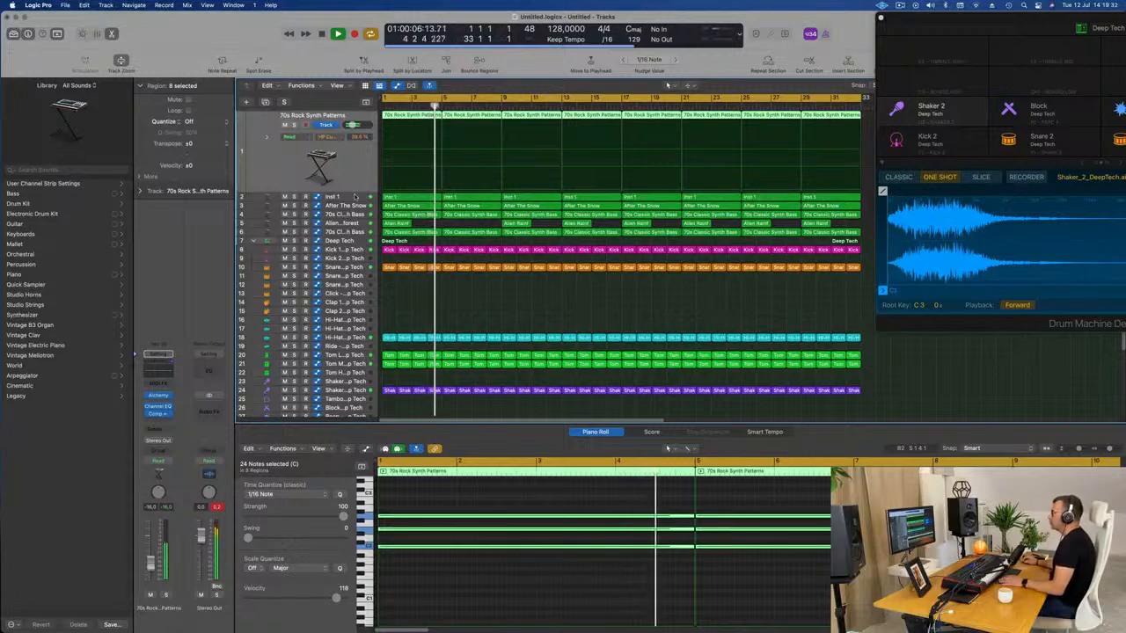
pyautogui.click(356, 195)
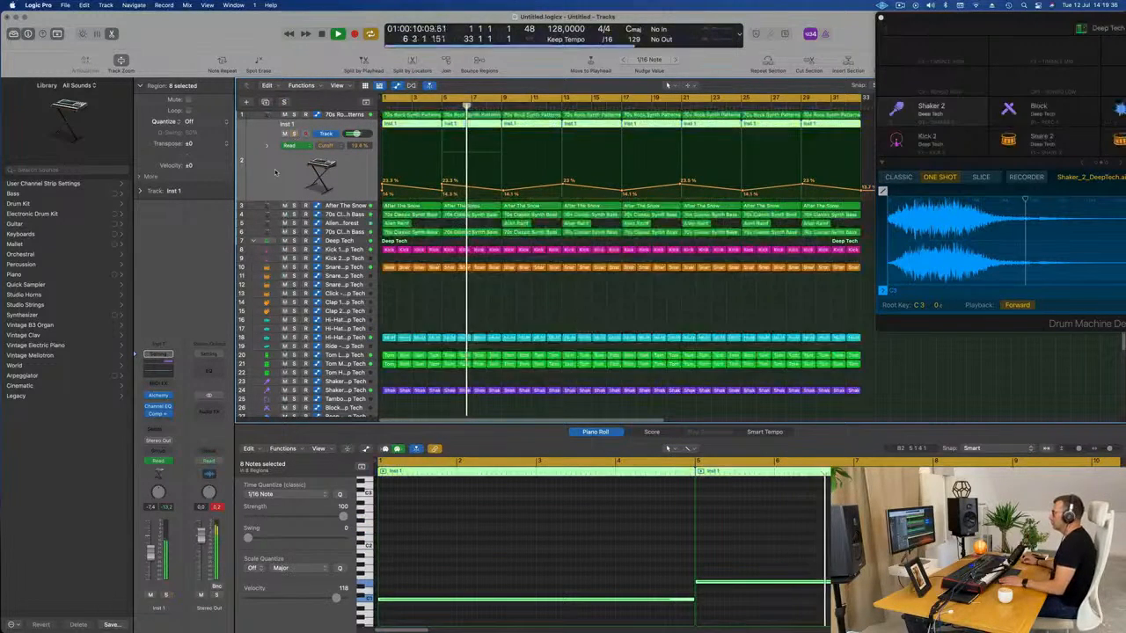
pyautogui.scroll(-5, 773, 562)
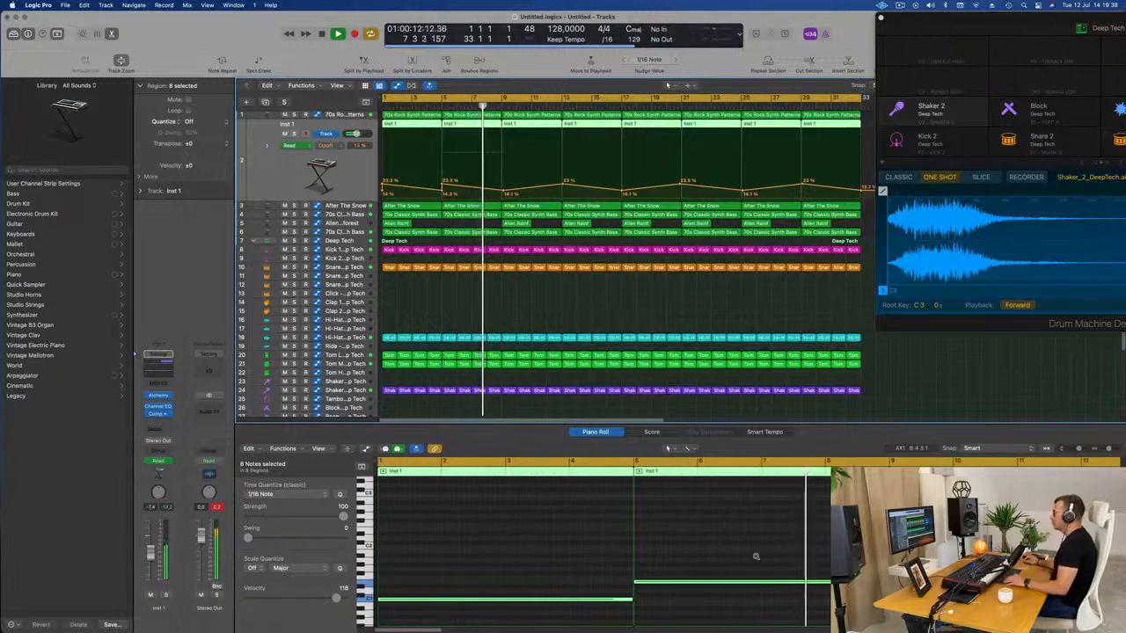
pyautogui.scroll(-3, 805, 556)
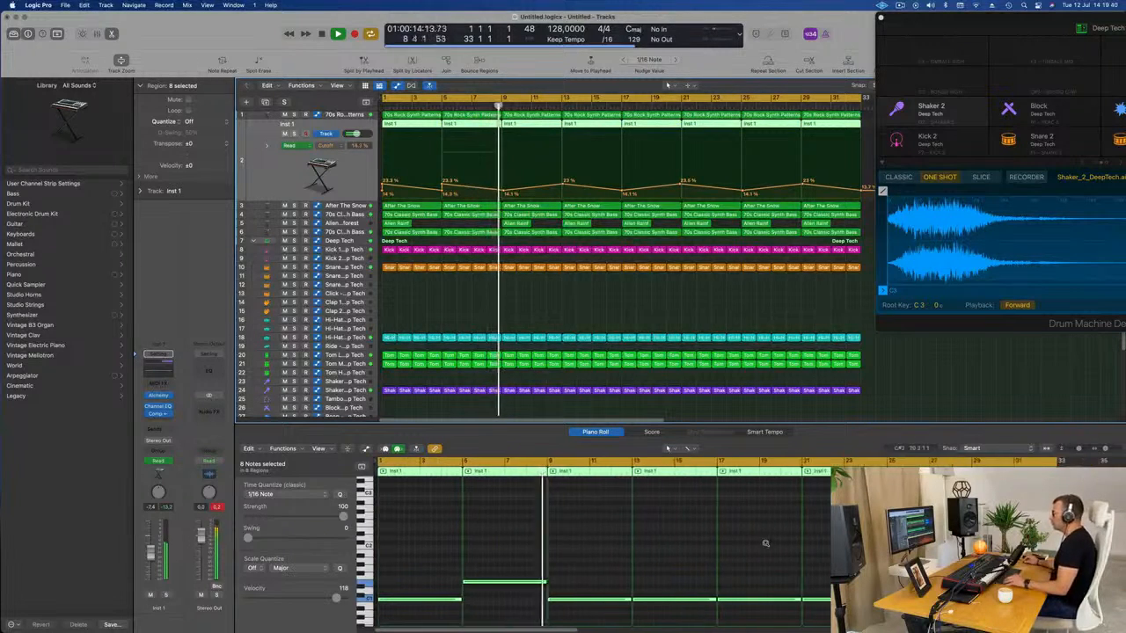
pyautogui.scroll(1, 767, 542)
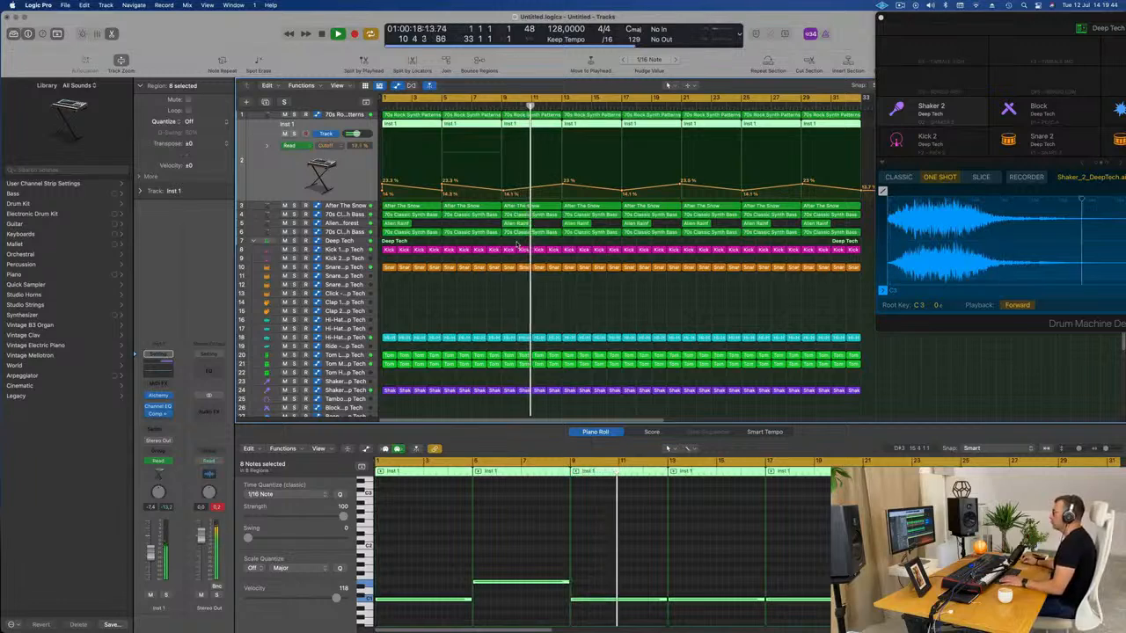
# Replace the synth and bass regions at bar 9 with copies of the bar 5 regions
pyautogui.press('Return')
pyautogui.press('shift+super+a')
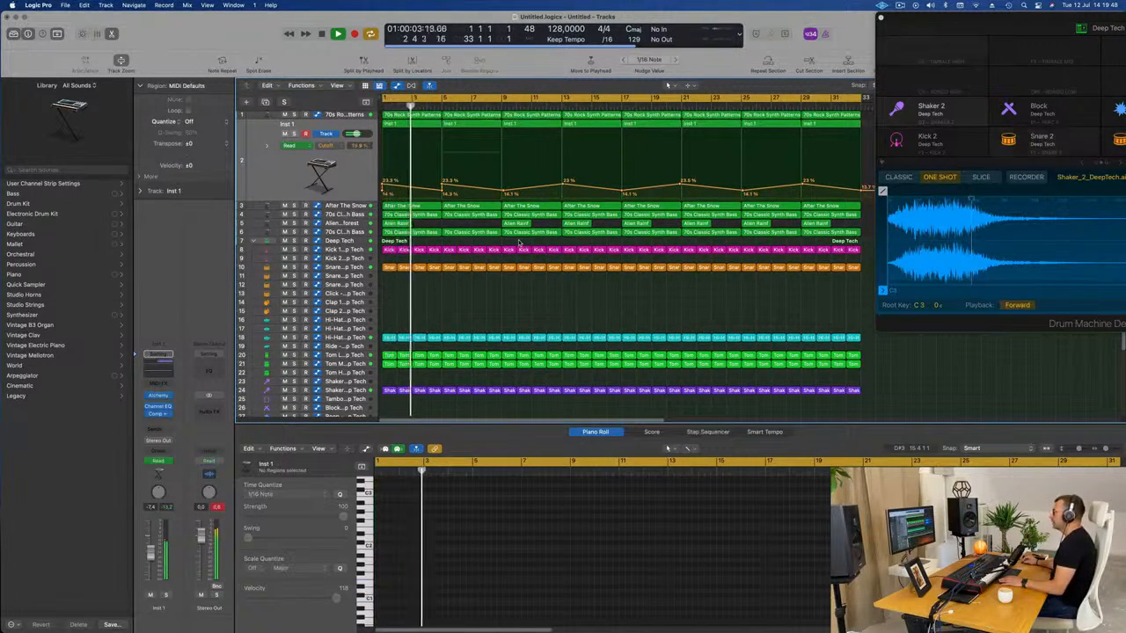
pyautogui.moveTo(518, 242); pyautogui.dragTo(527, 112)
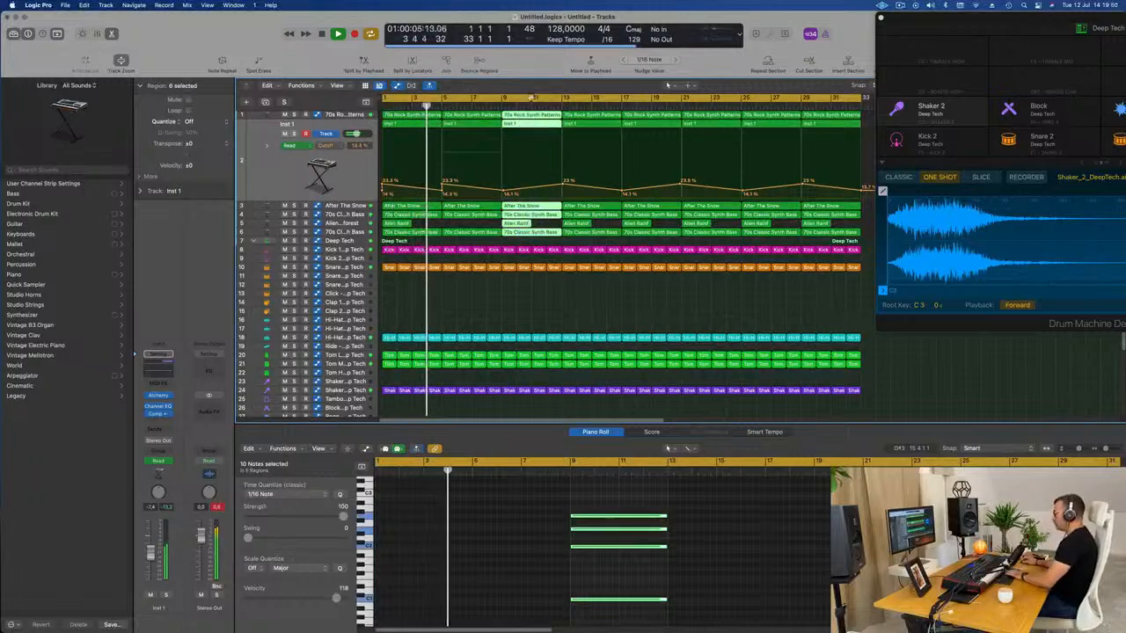
pyautogui.press('Delete')
pyautogui.moveTo(487, 244); pyautogui.dragTo(533, 117)
# Transpose the bar 9 notes of Inst 1, After The Snow and both 70s Classic Synth Bass tracks together in the Piano Roll
pyautogui.press('e')
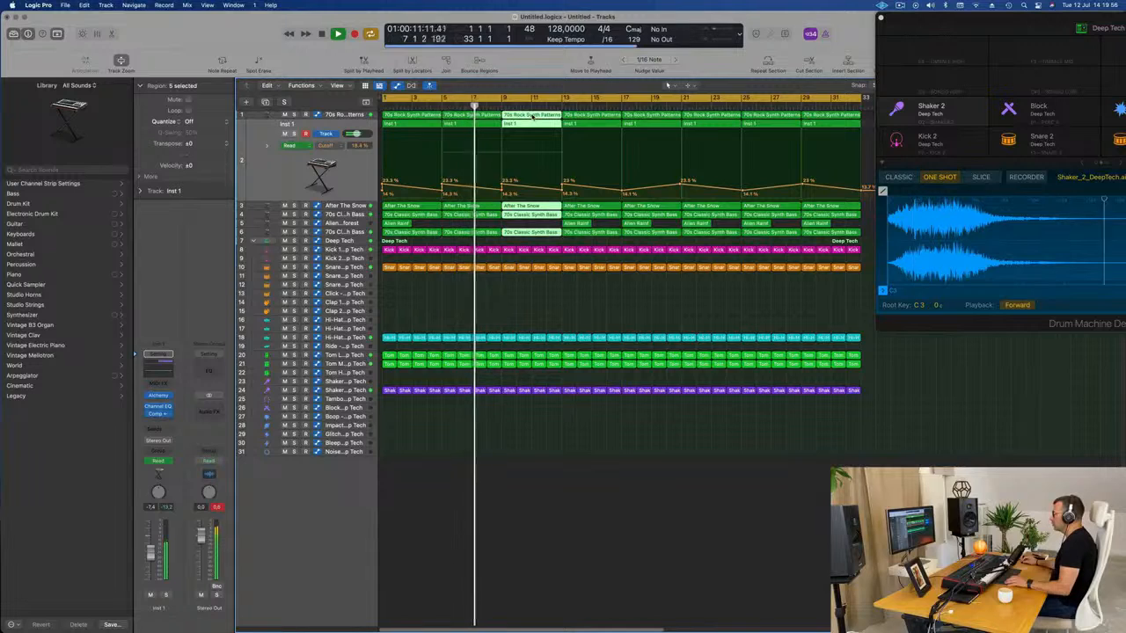
pyautogui.press('e')
pyautogui.scroll(-1, 651, 581)
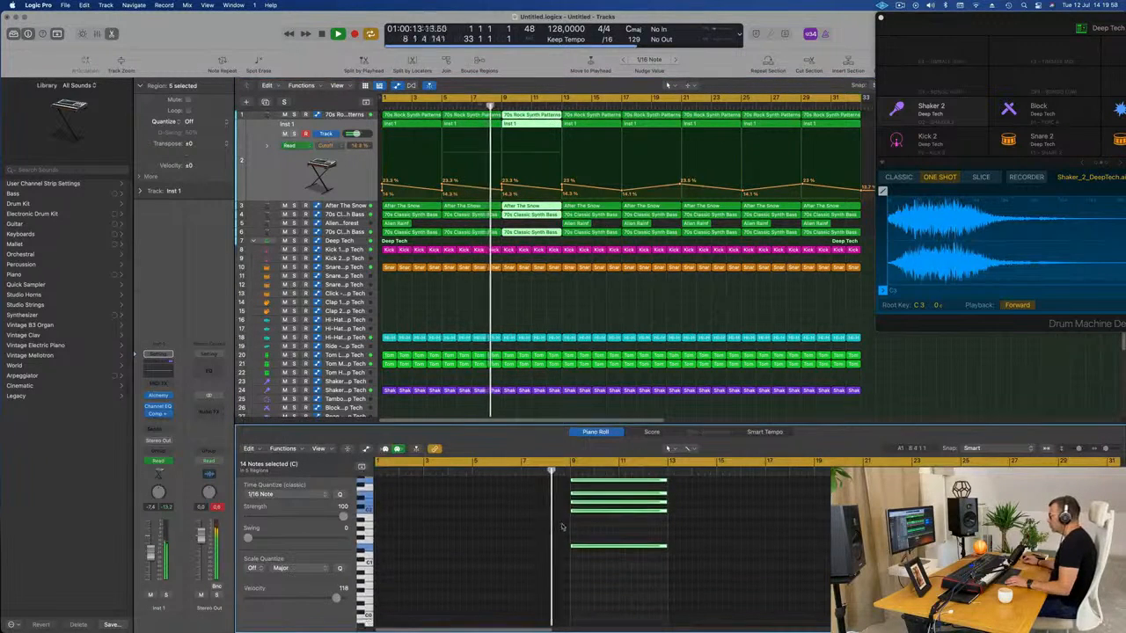
pyautogui.scroll(4, 535, 537)
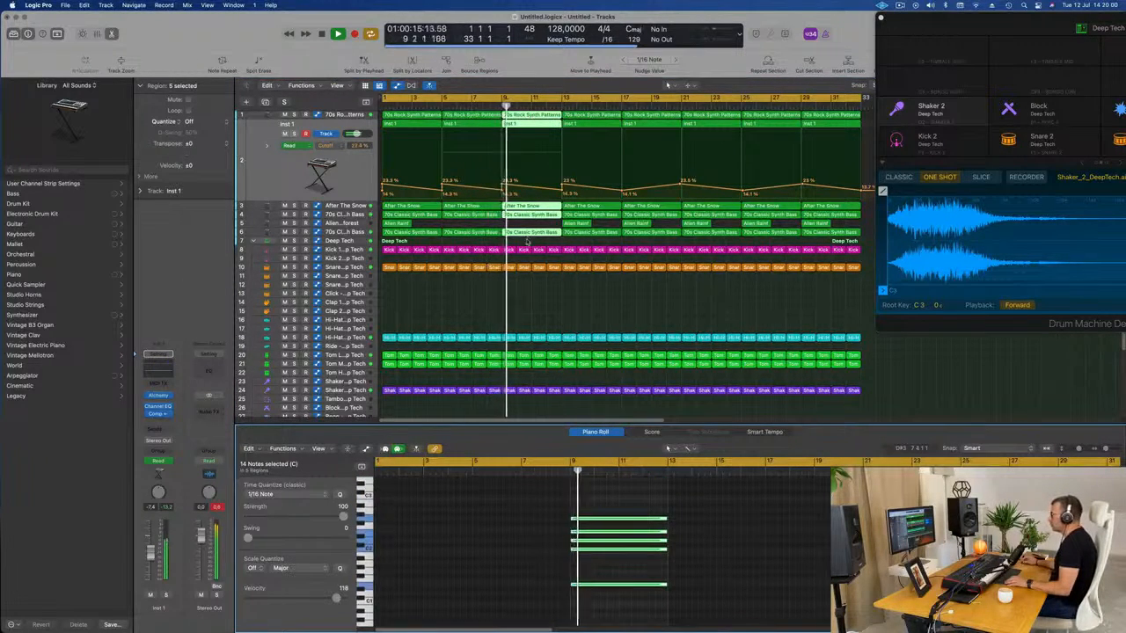
pyautogui.click(527, 158)
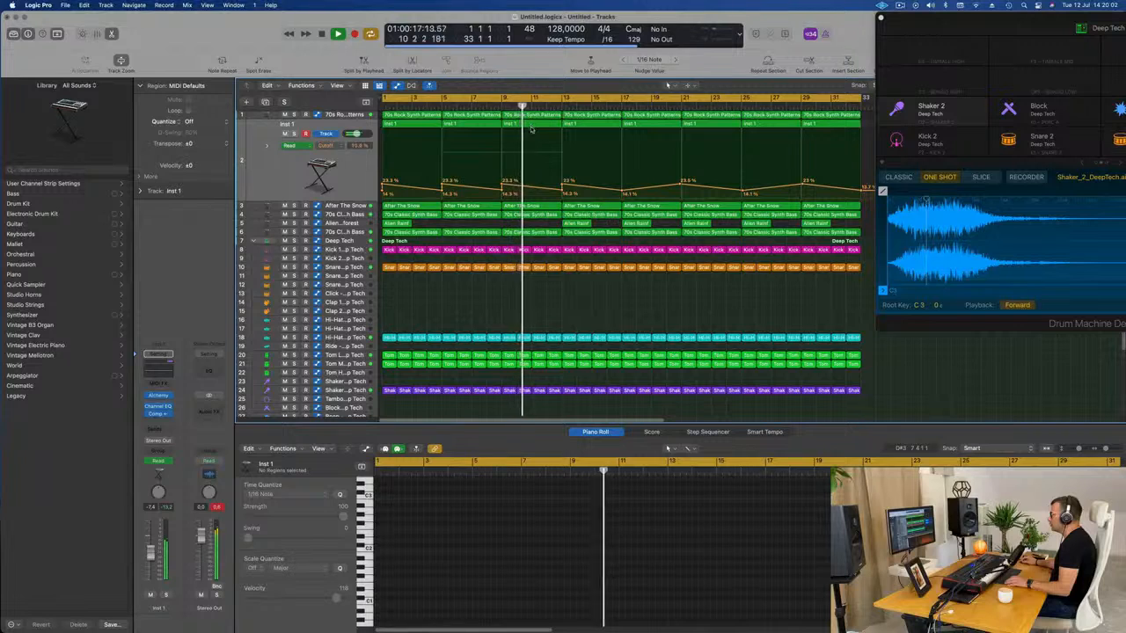
pyautogui.click(538, 157)
pyautogui.keyDown('shift'); pyautogui.click(537, 156); pyautogui.keyUp('shift')
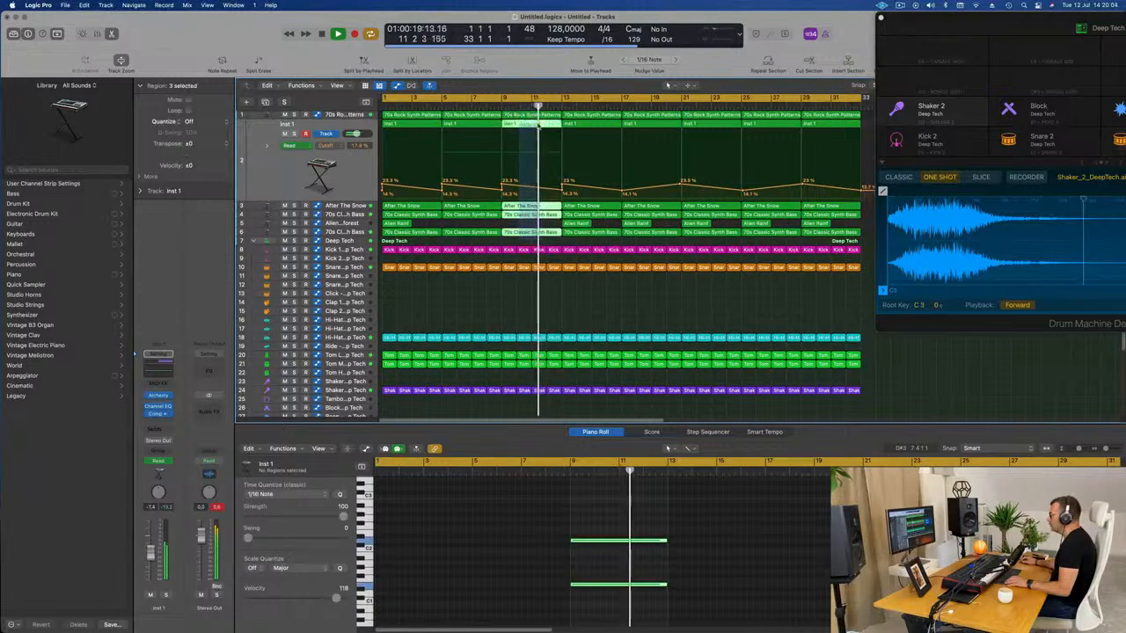
pyautogui.scroll(5, 566, 533)
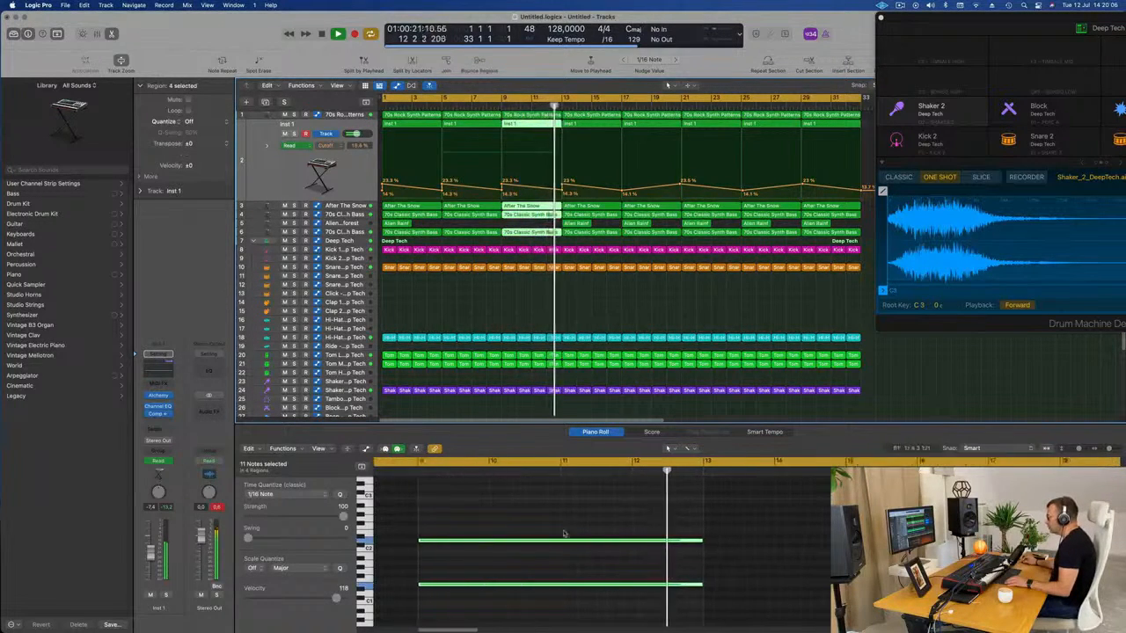
pyautogui.scroll(-2, 557, 529)
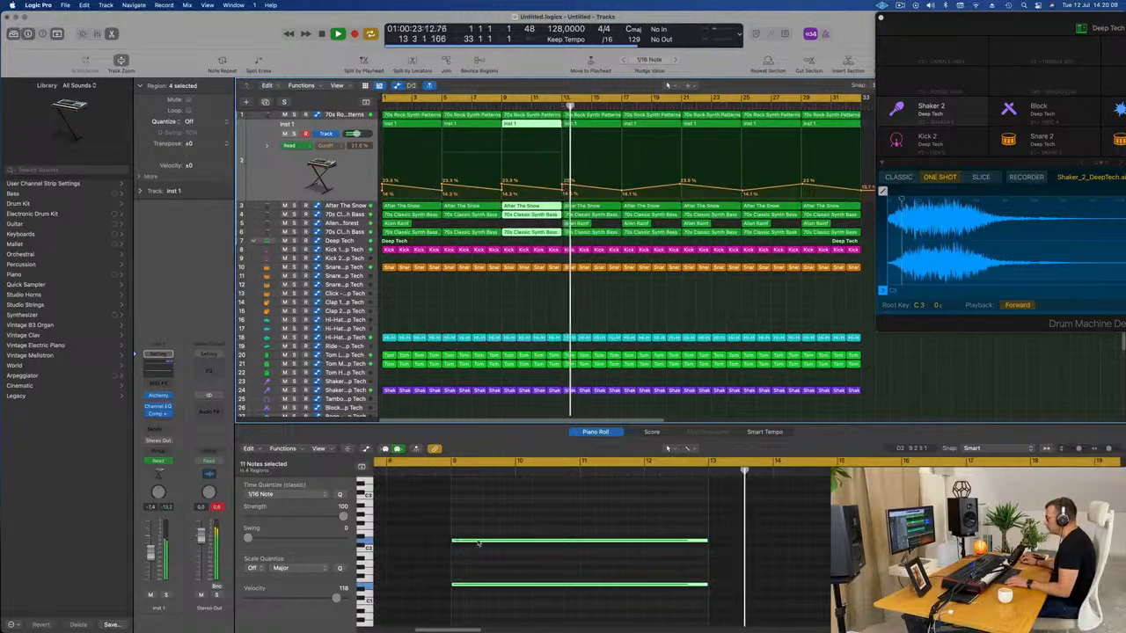
pyautogui.moveTo(465, 542); pyautogui.dragTo(479, 524)
# Play from bar 1 to review the chord progression, focusing on the lower 70s Classic Synth Bass track
pyautogui.press('Return')
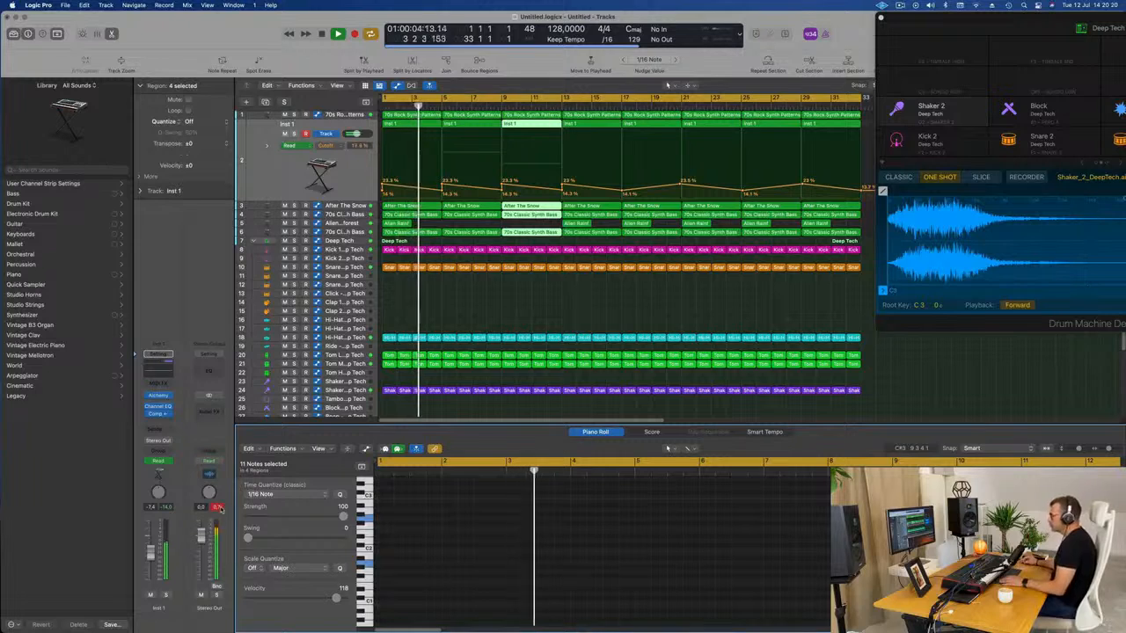
pyautogui.click(487, 308)
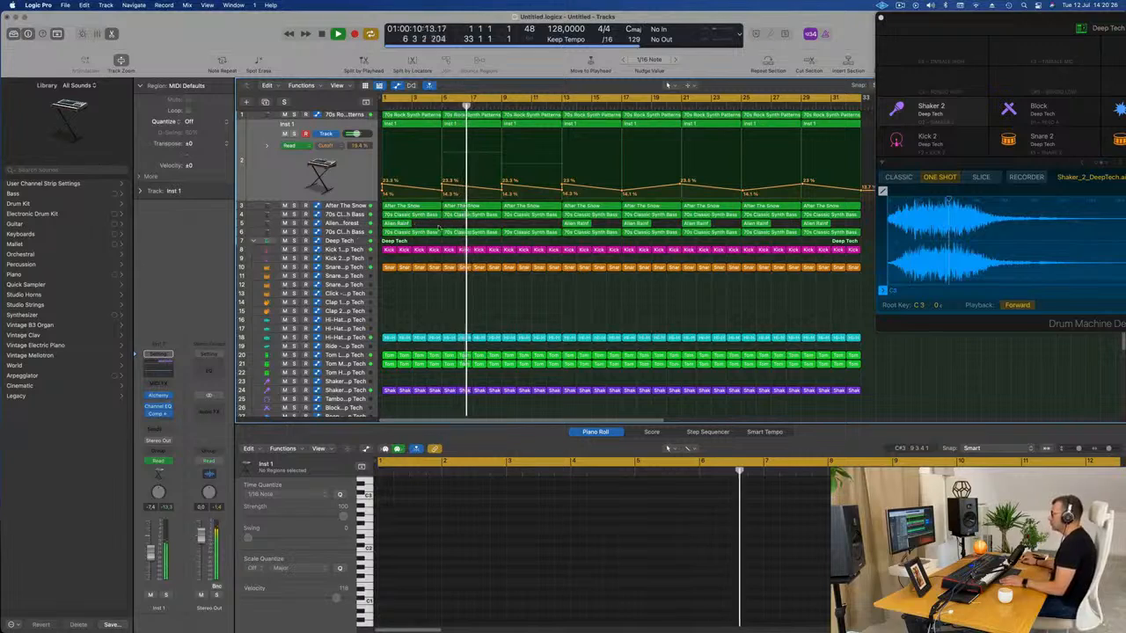
pyautogui.click(347, 232)
pyautogui.press('Return')
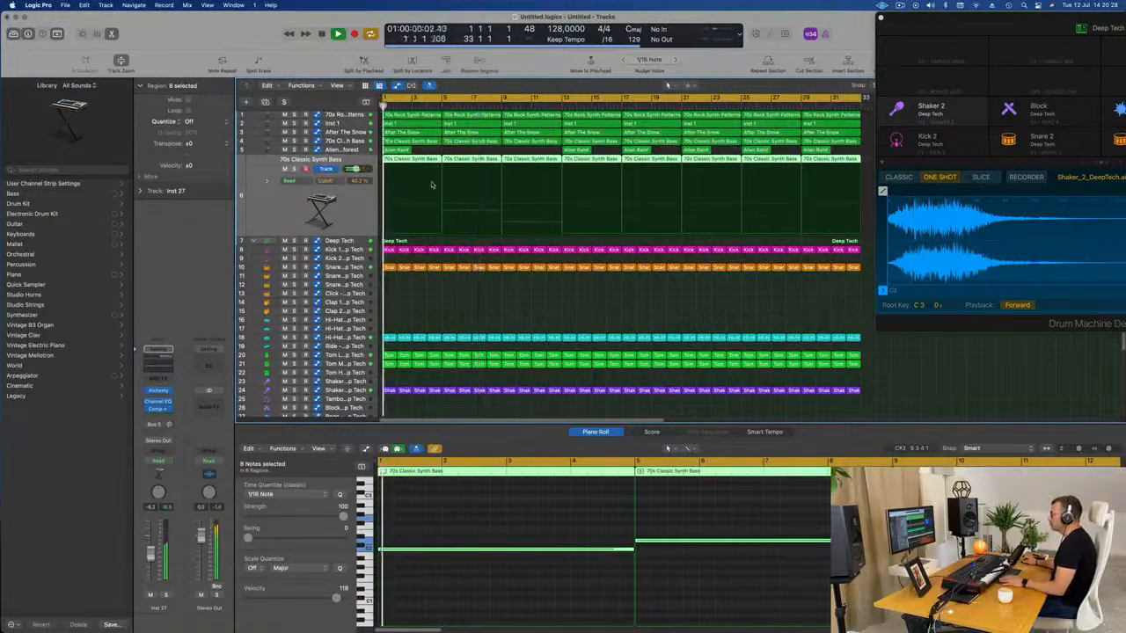
# Mute the 70s Rock Synth Patterns track and review the whole arrangement in playback without it
pyautogui.click(343, 115)
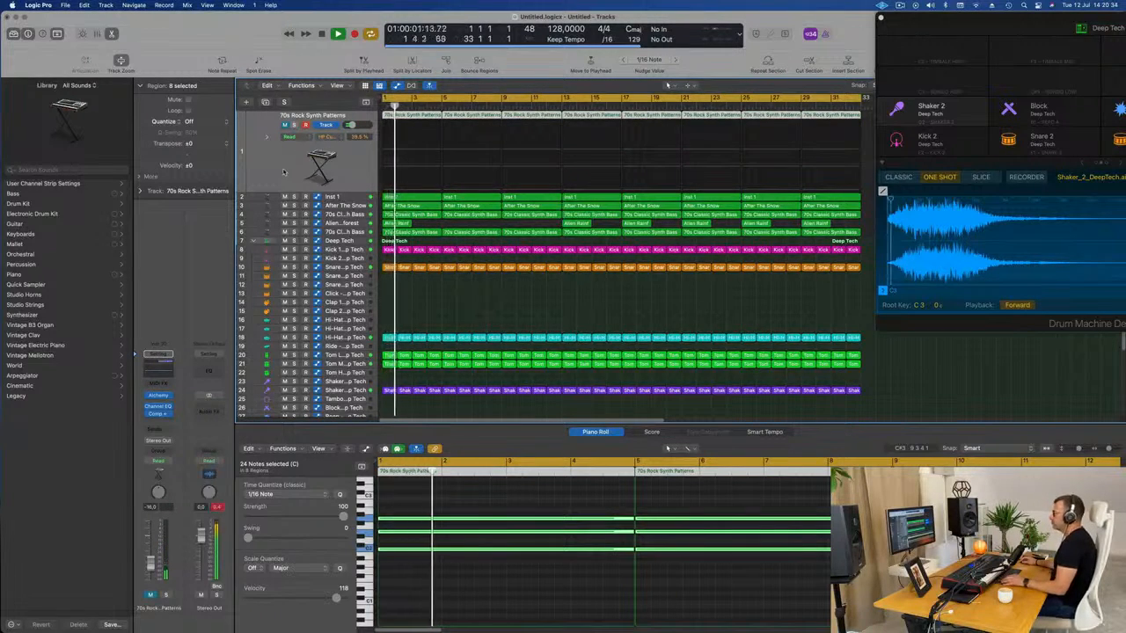
pyautogui.press('super+Left')
pyautogui.press('super+Right')
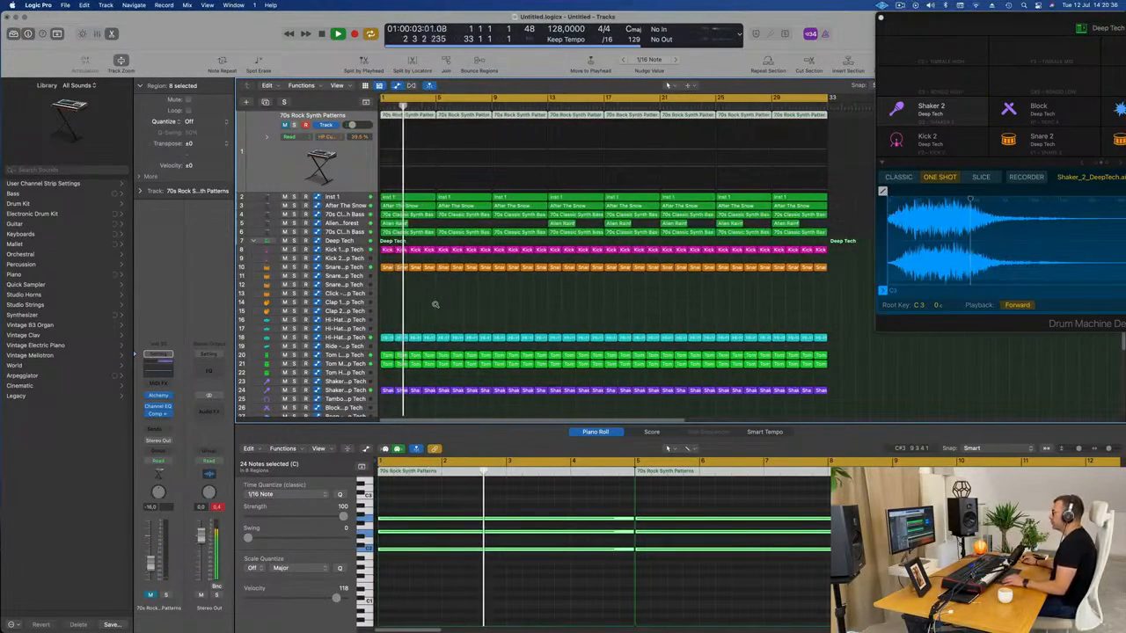
pyautogui.click(515, 303)
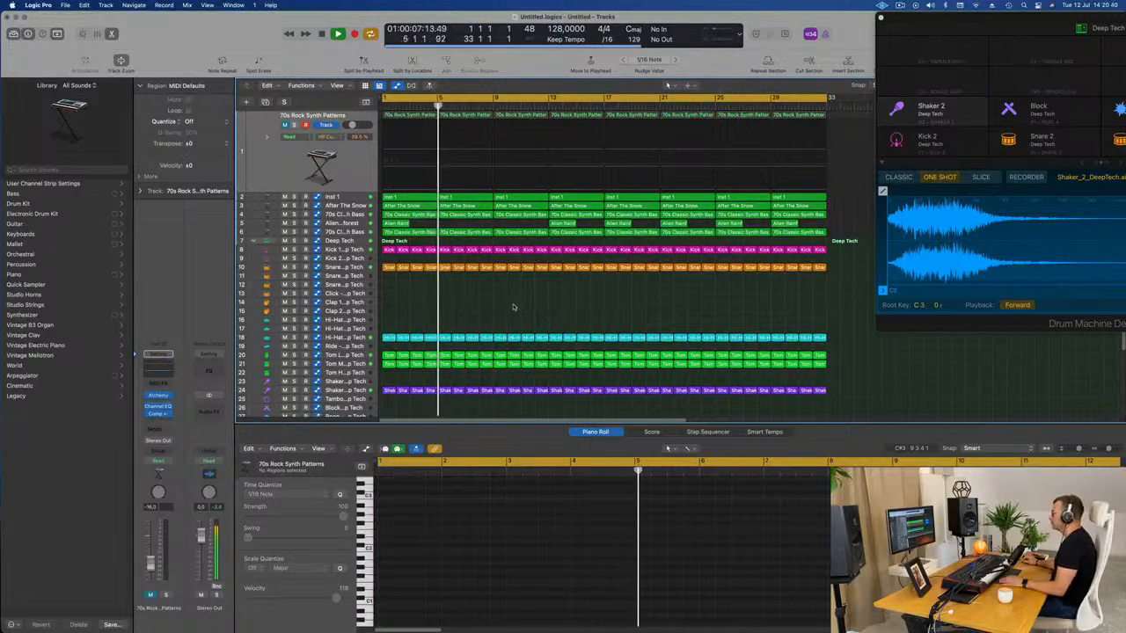
pyautogui.press('super+Right')
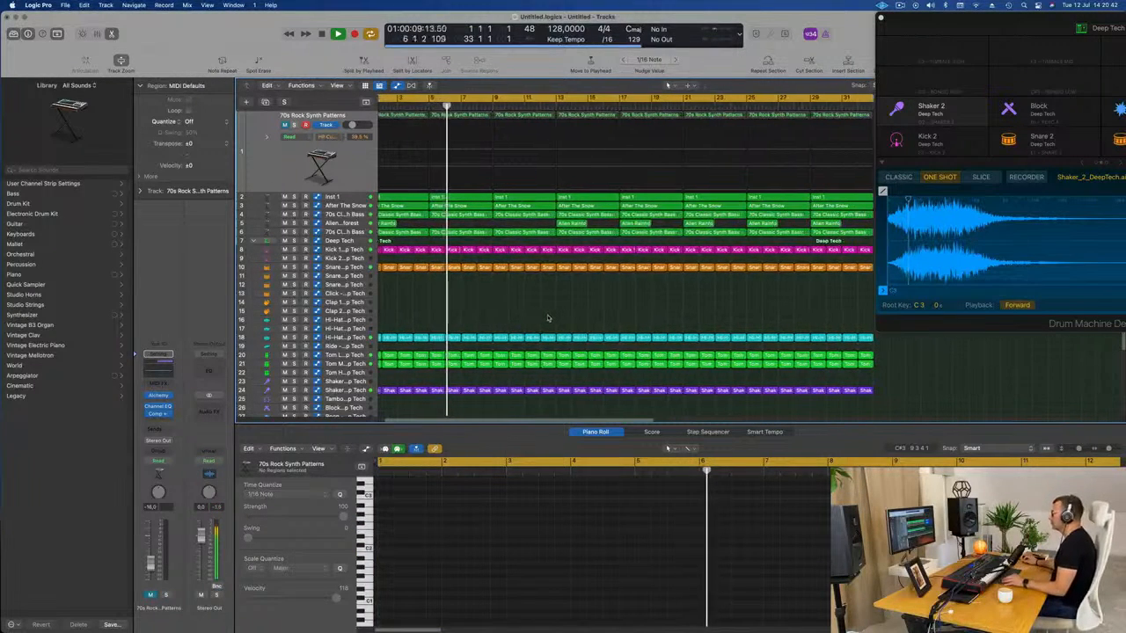
pyautogui.press('super+Left')
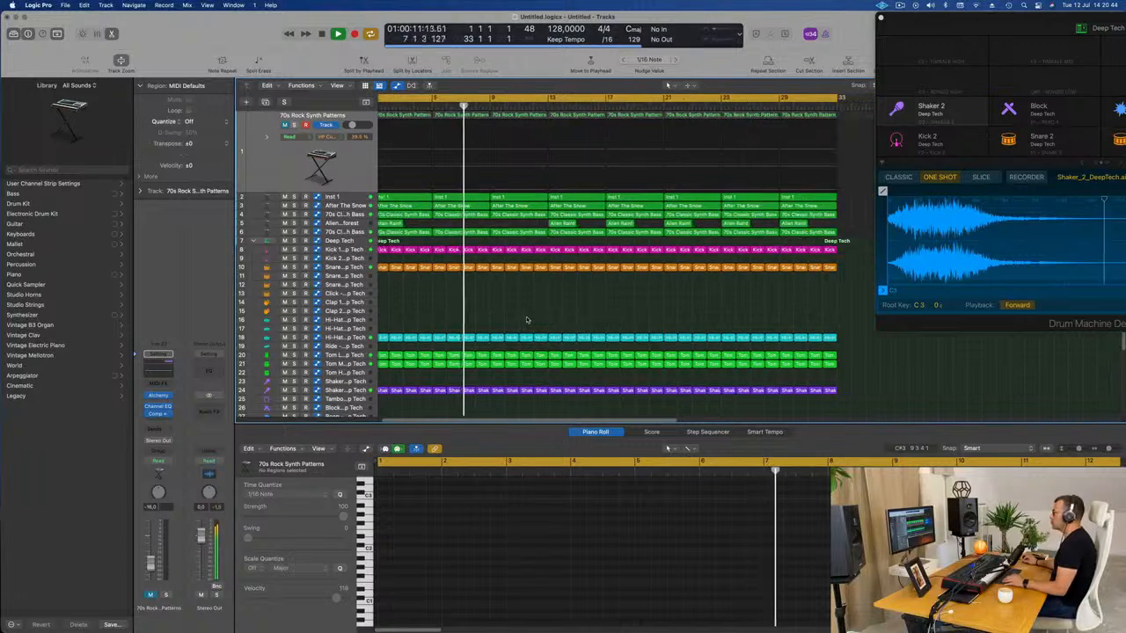
pyautogui.scroll(-2, 527, 320)
pyautogui.scroll(1, 532, 322)
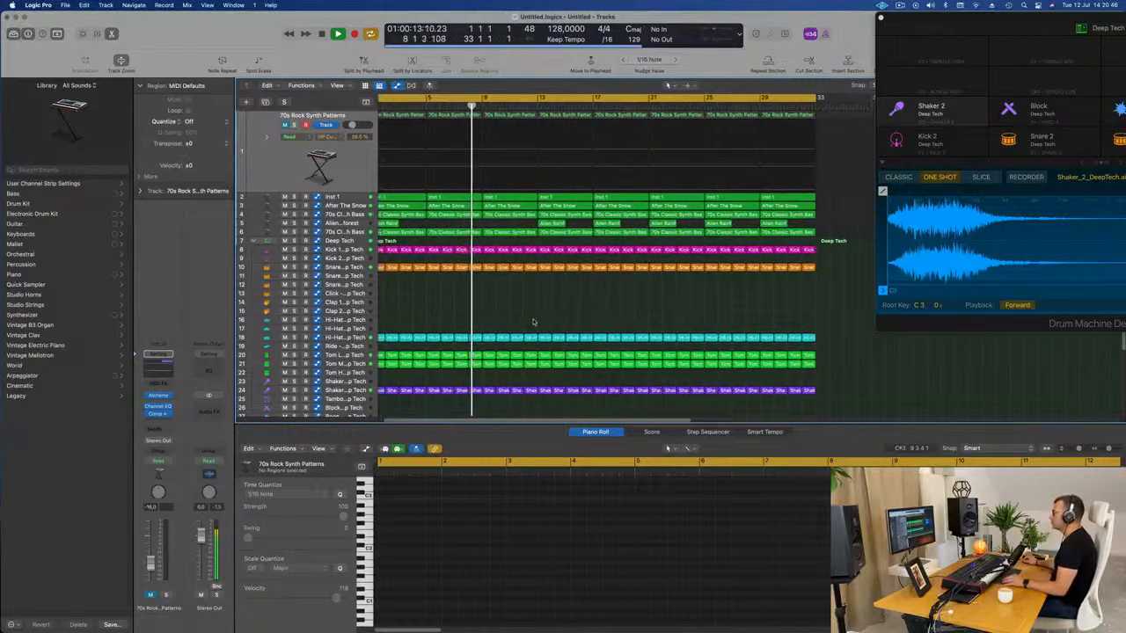
pyautogui.scroll(-1, 532, 322)
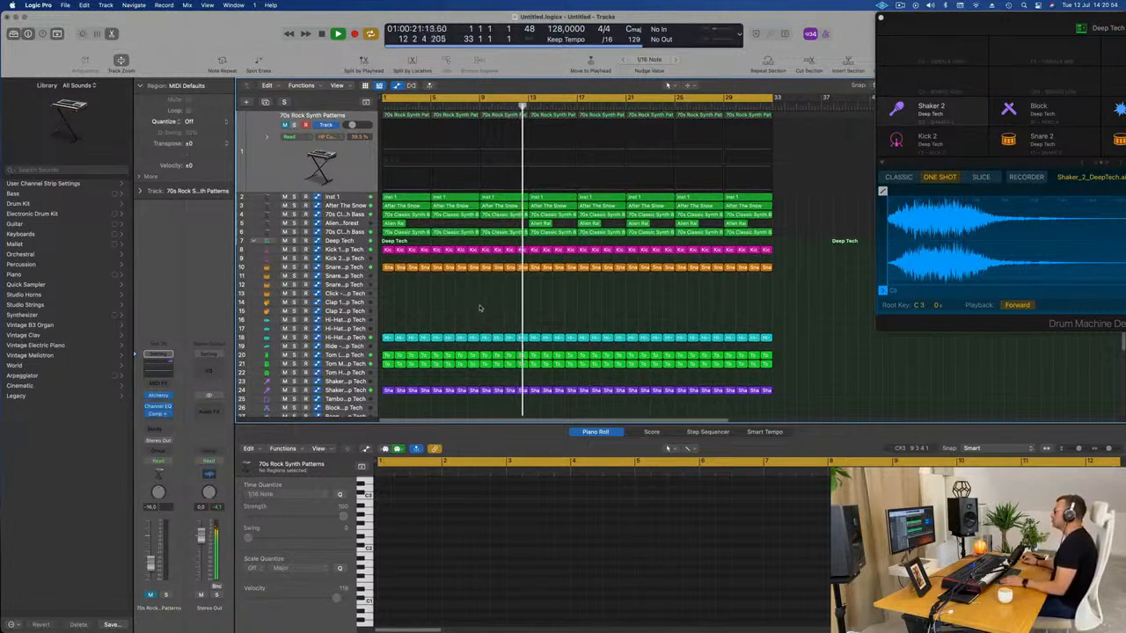
pyautogui.scroll(-1, 480, 309)
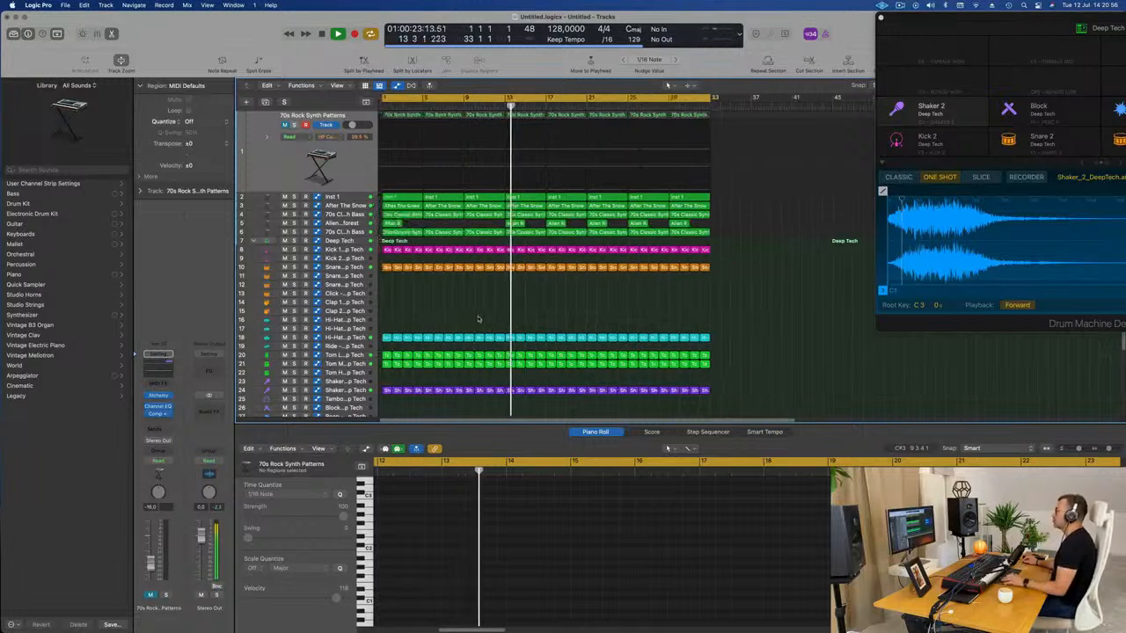
# Undo the 70s Rock Synth Patterns mute and the bar 9 edits, restoring the original synth and bass regions there
pyautogui.press('Return')
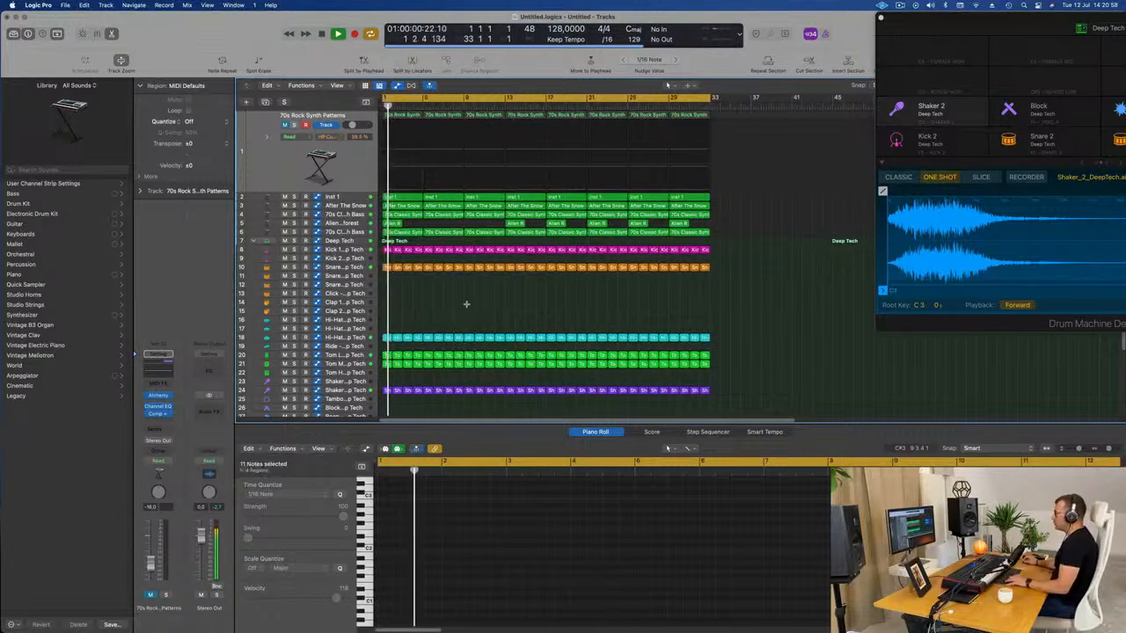
pyautogui.press('super+z')
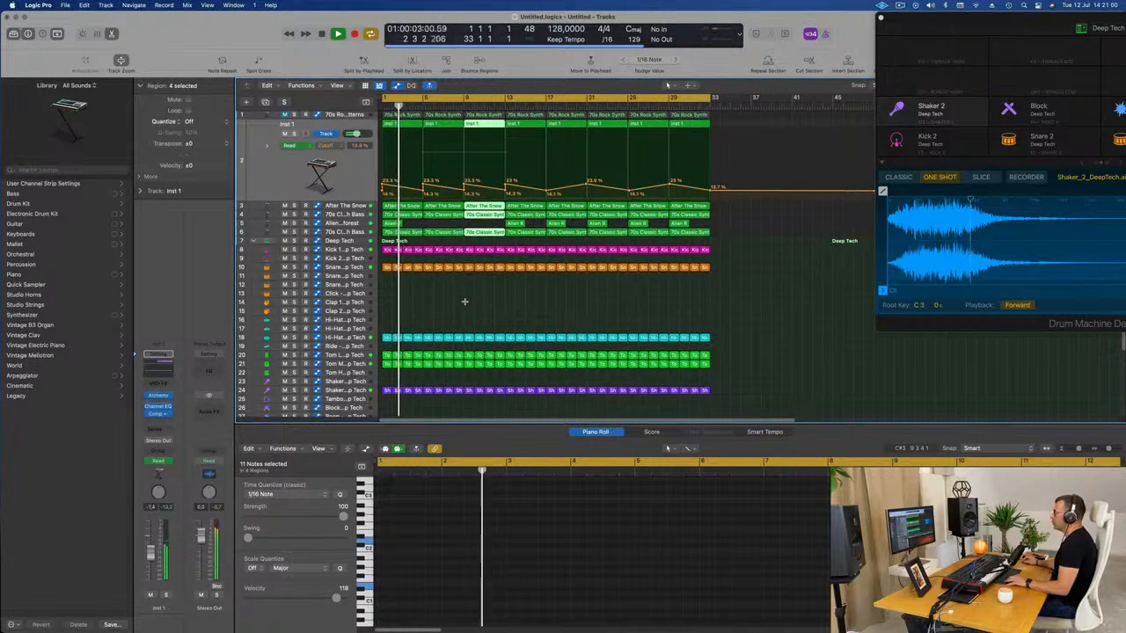
pyautogui.press('super+z')
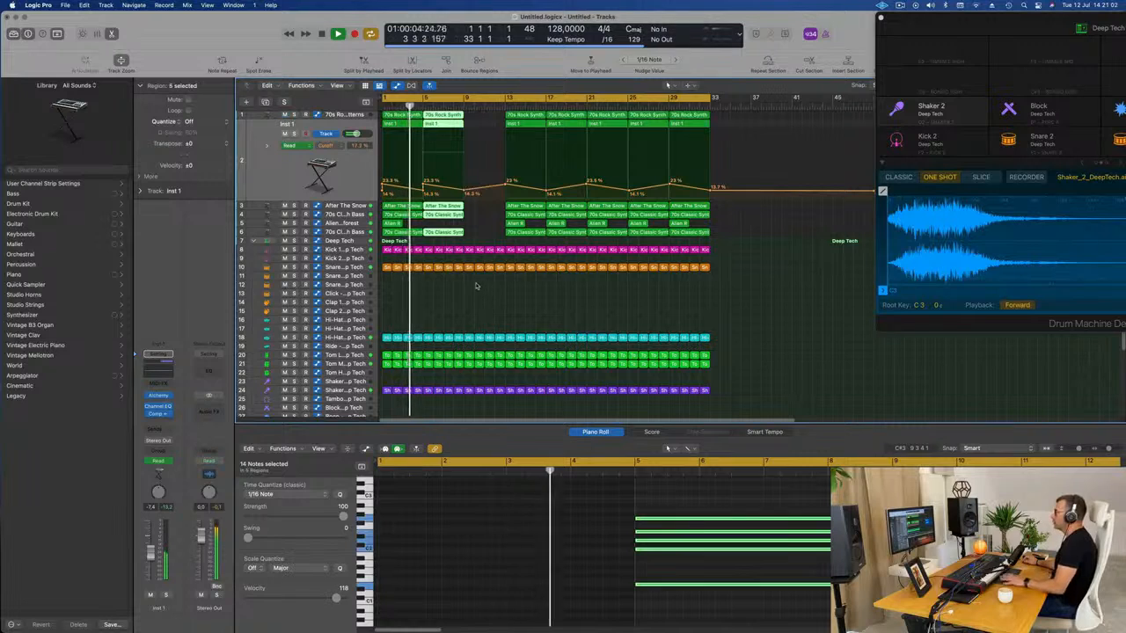
pyautogui.press('Return')
pyautogui.press('super+shift+z')
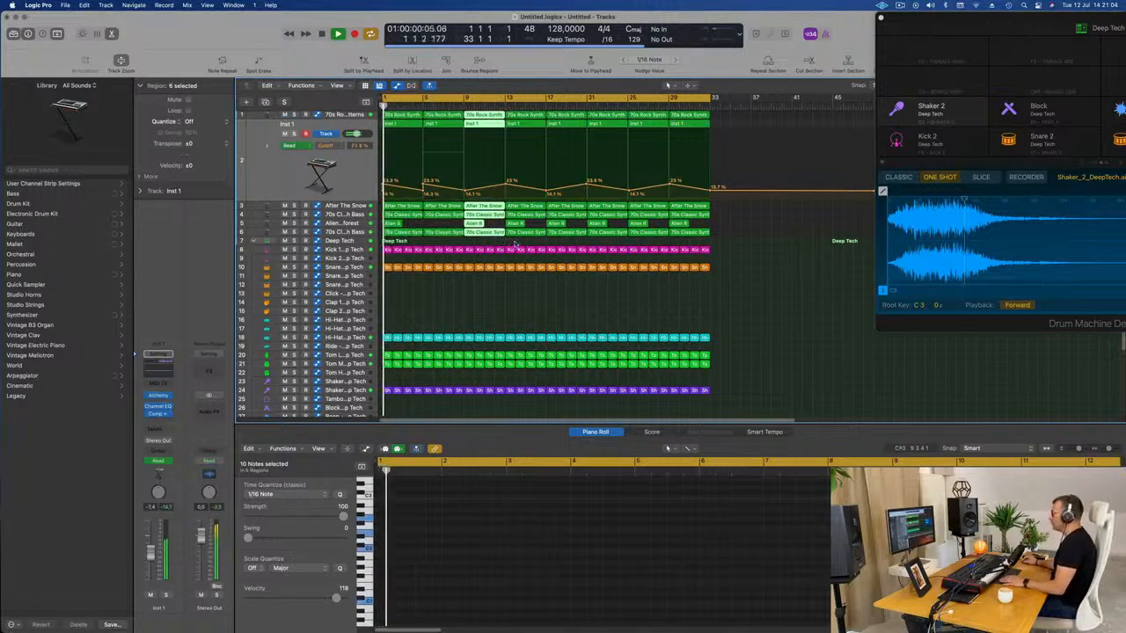
# Delete all synth and bass regions from bar 9 onward on tracks 1 to 6
pyautogui.click(731, 226)
pyautogui.moveTo(730, 226); pyautogui.dragTo(505, 182)
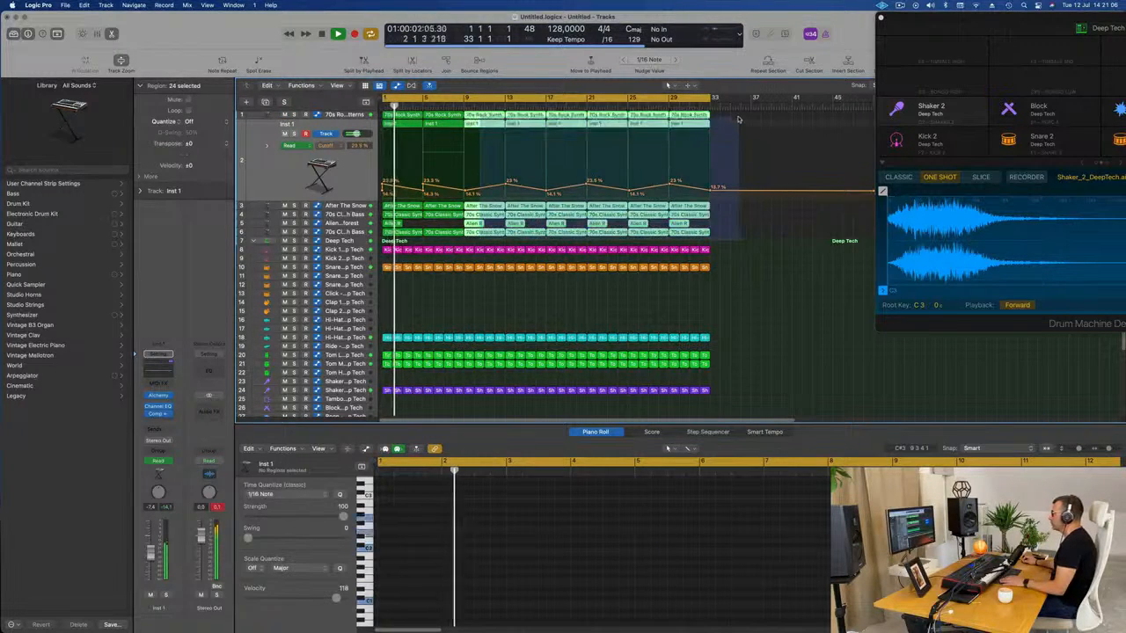
pyautogui.press('Delete')
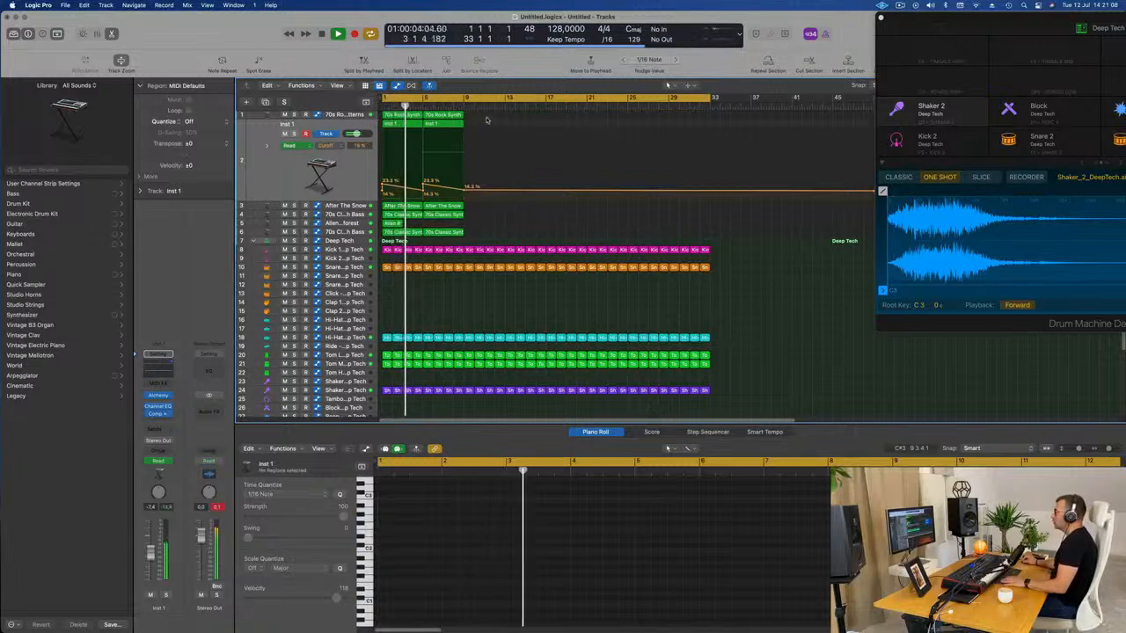
# Repeat the synth and bass regions of bars 1 to 8 three times to fill the arrangement up to bar 33
pyautogui.moveTo(492, 115); pyautogui.dragTo(382, 240)
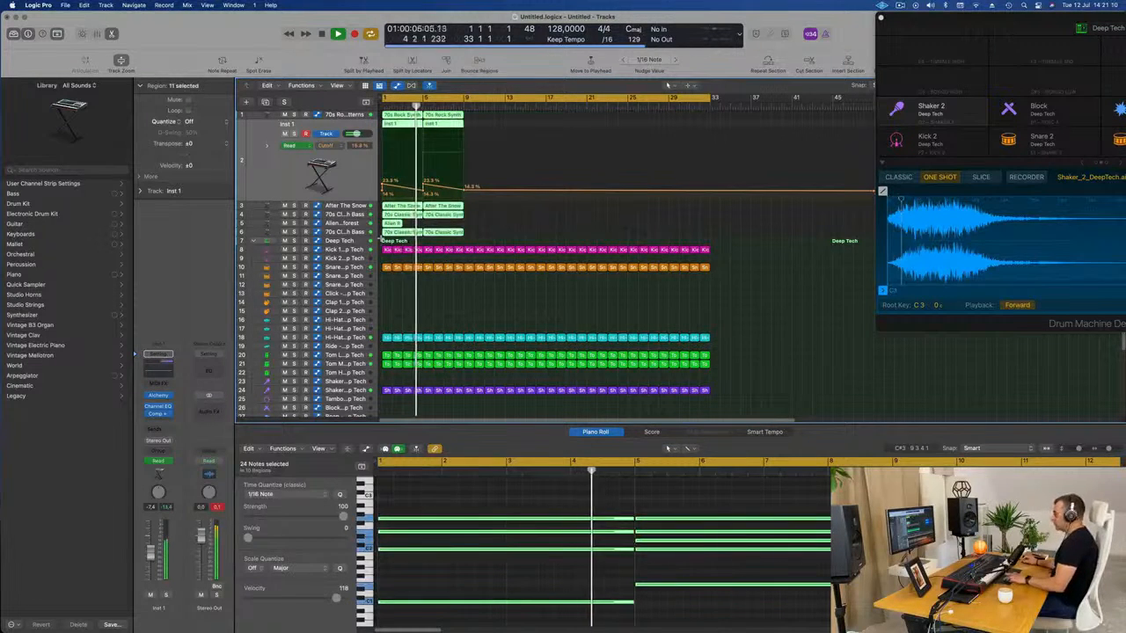
pyautogui.press('super+r')
pyautogui.press('super+r')
pyautogui.press('super+r')
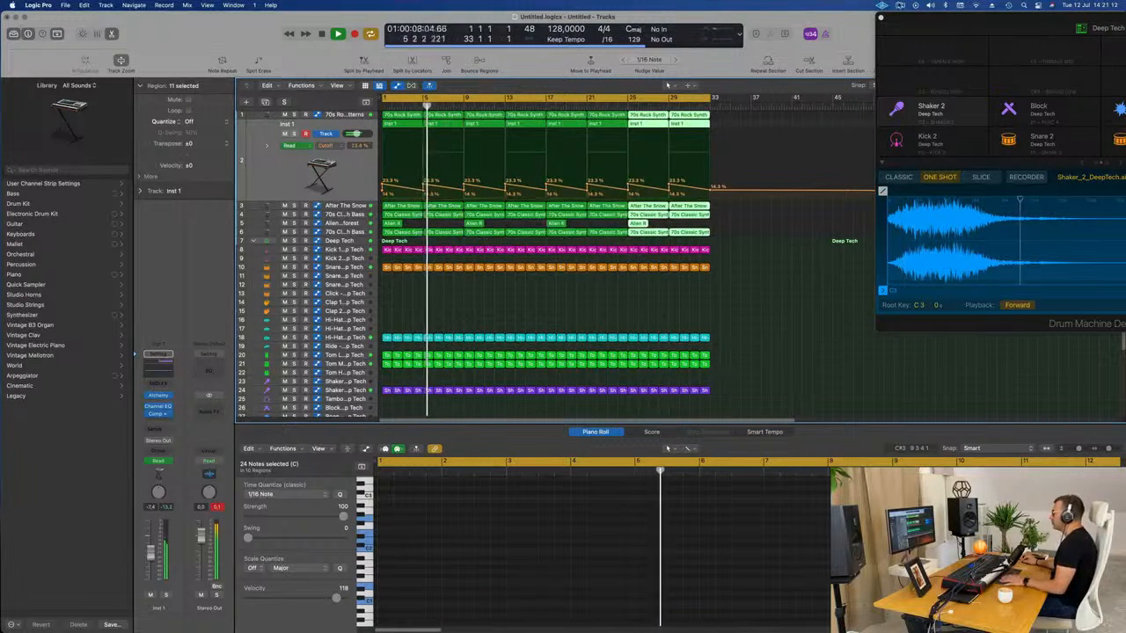
pyautogui.click(901, 6)
pyautogui.click(791, 338)
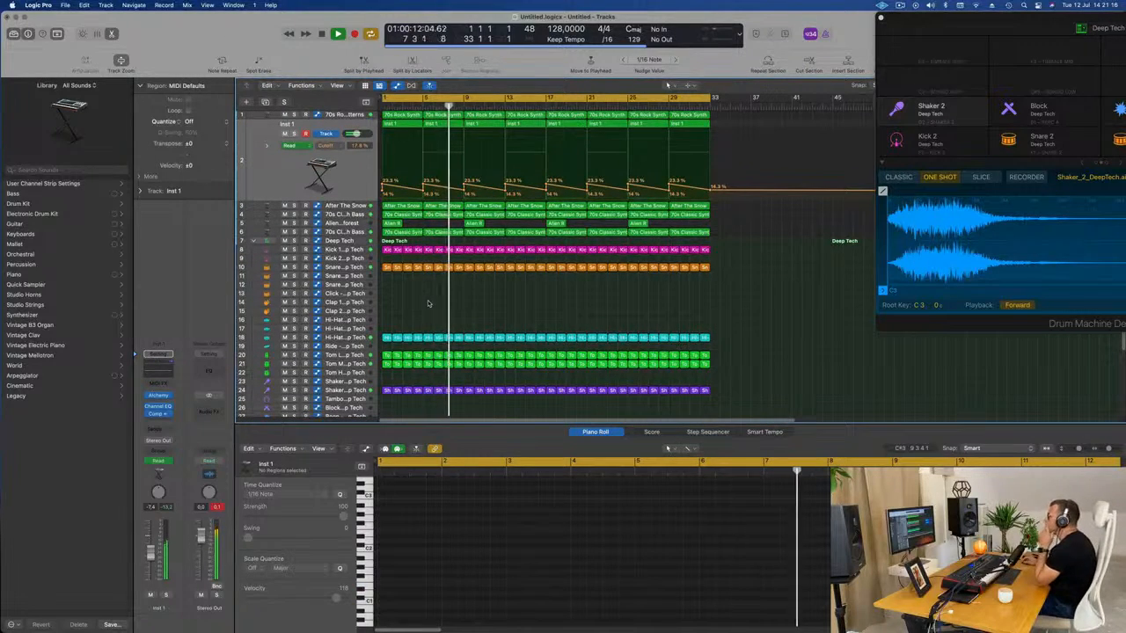
# Copy the first Shaker 2 region onto the Block - Deep Tech track at bar 1 and play from the start
pyautogui.scroll(-5, 432, 309)
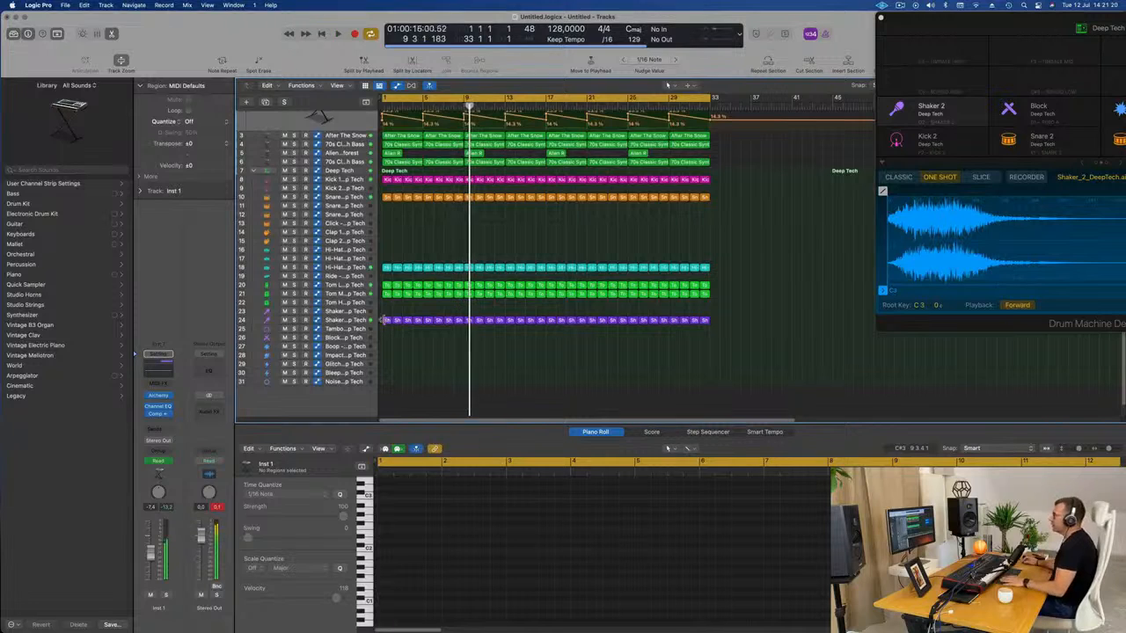
pyautogui.click(385, 319)
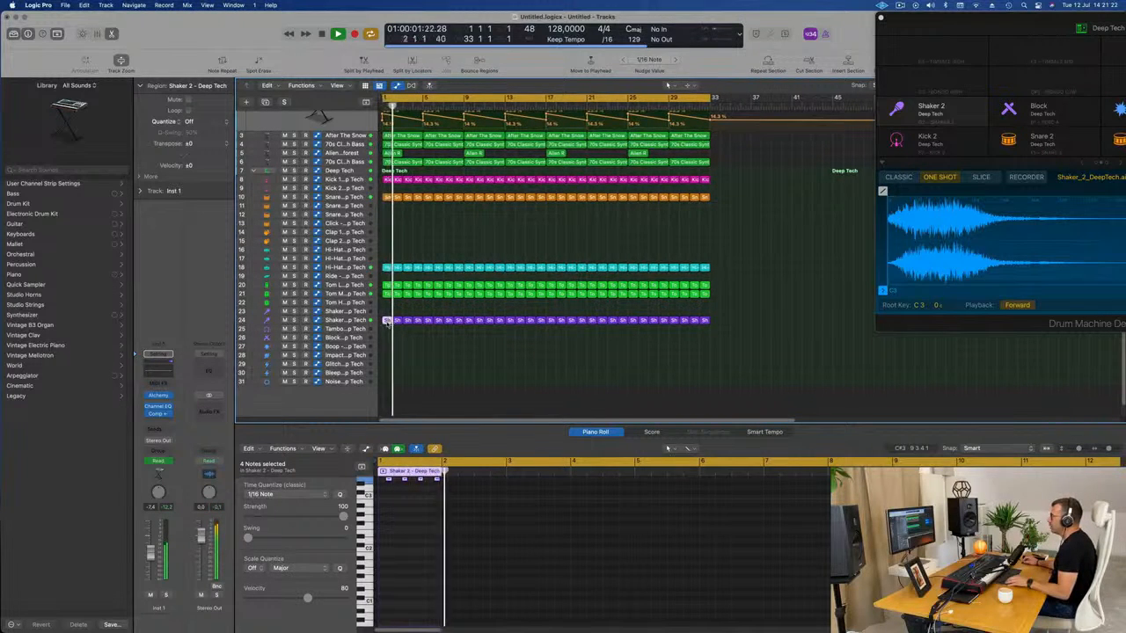
pyautogui.moveTo(386, 322); pyautogui.dragTo(388, 340)
pyautogui.press('Return')
pyautogui.scroll(3, 397, 537)
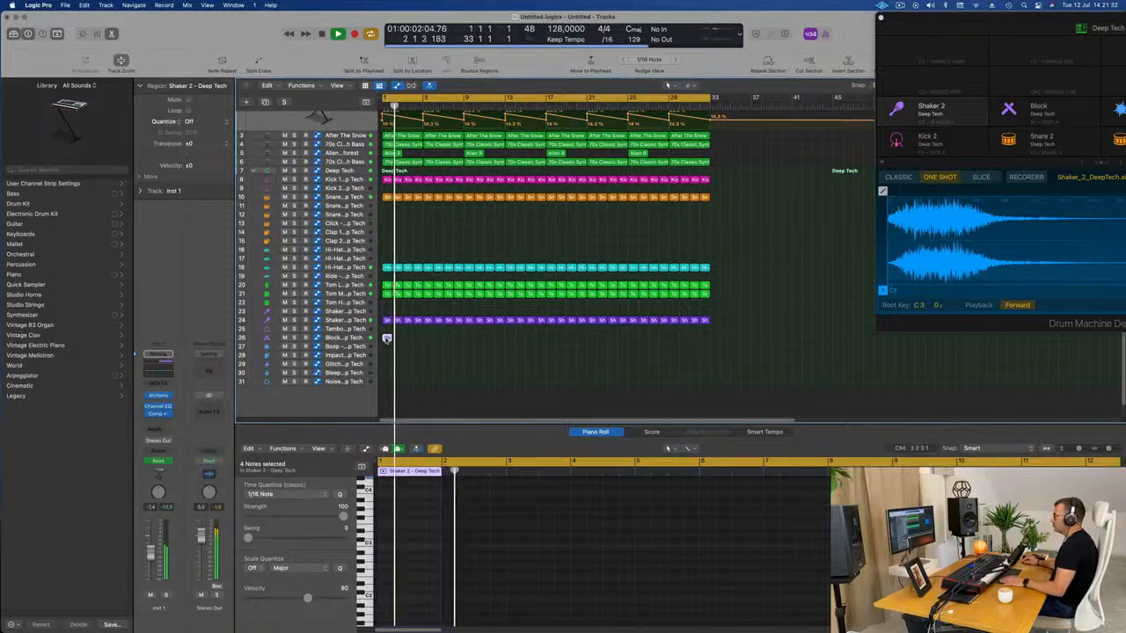
# Copy the four notes of the Block track's region one sixteenth later in the Piano Roll, doubling the pattern
pyautogui.press('e')
pyautogui.press('super+Right')
pyautogui.press('super+Right')
pyautogui.press('super+Right')
pyautogui.press('super+Right')
pyautogui.press('super+Right')
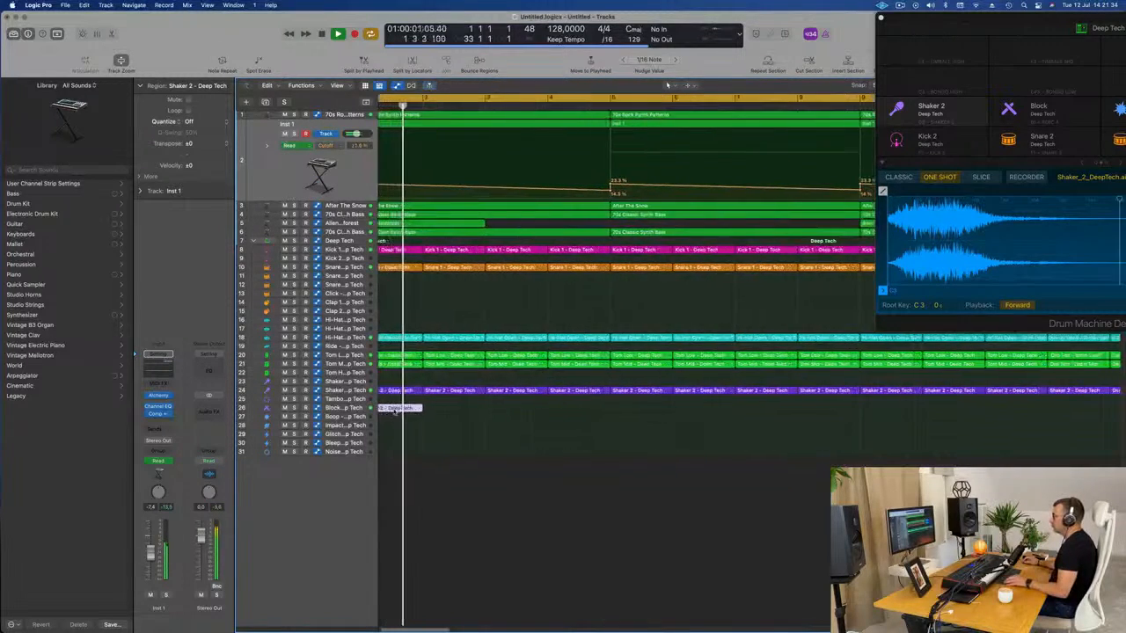
pyautogui.doubleClick(395, 409)
pyautogui.press('super+Right')
pyautogui.press('super+Right')
pyautogui.press('super+Right')
pyautogui.press('super+Right')
pyautogui.press('super+Right')
pyautogui.press('super+Right')
pyautogui.press('super+Right')
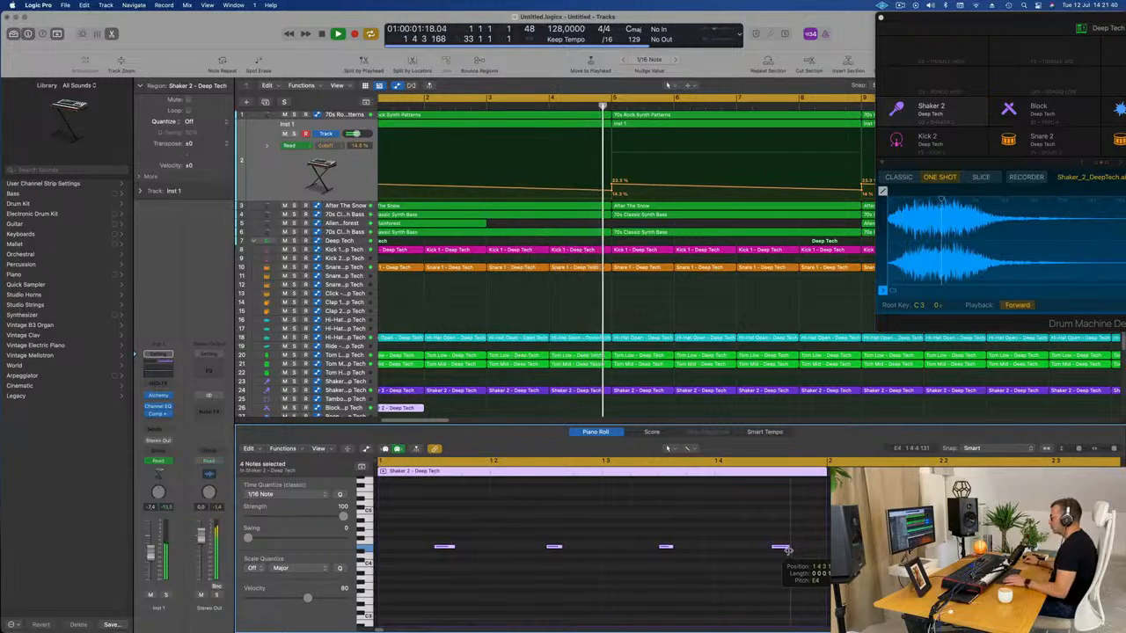
pyautogui.moveTo(449, 553); pyautogui.dragTo(475, 557)
pyautogui.press('super+Left')
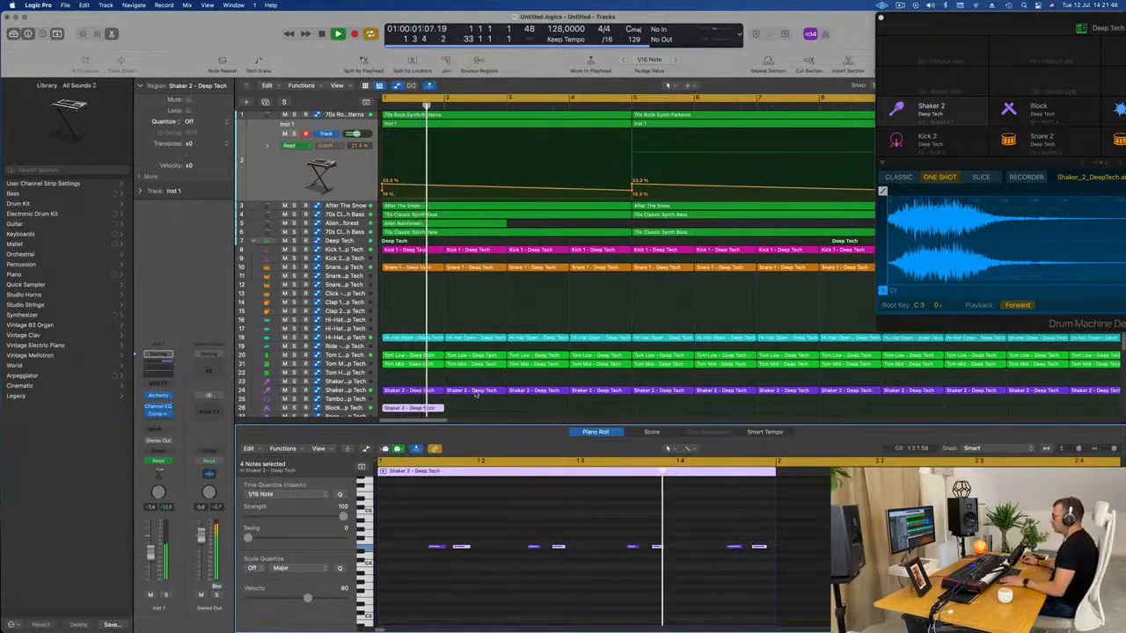
# Add a send to Bus 5 on the Block - Deep Tech channel
pyautogui.click(359, 408)
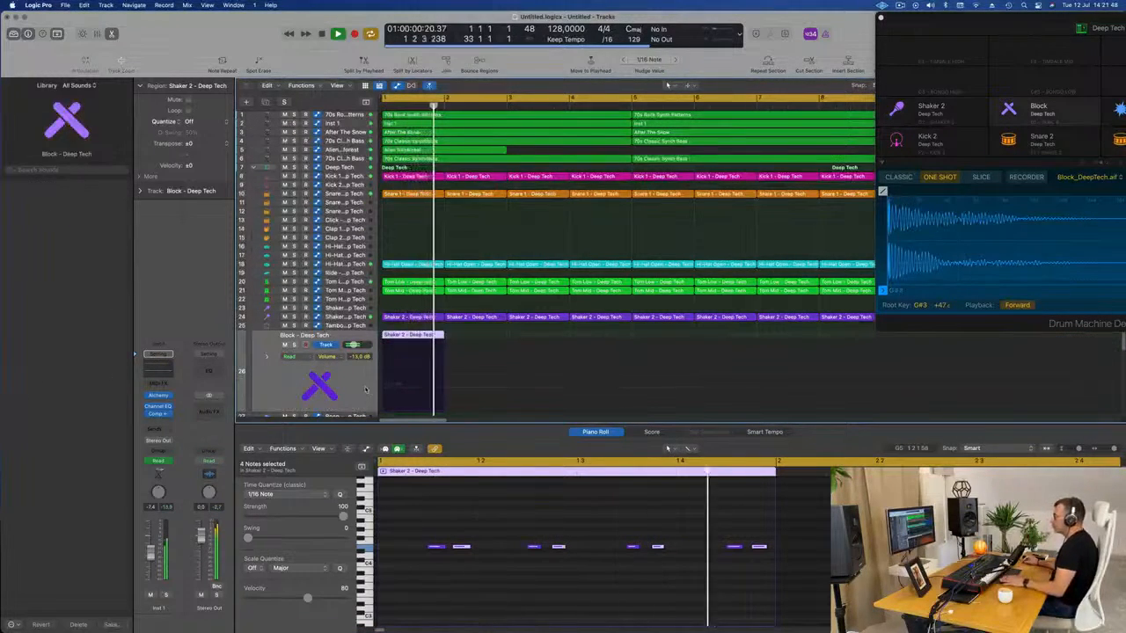
pyautogui.click(160, 431)
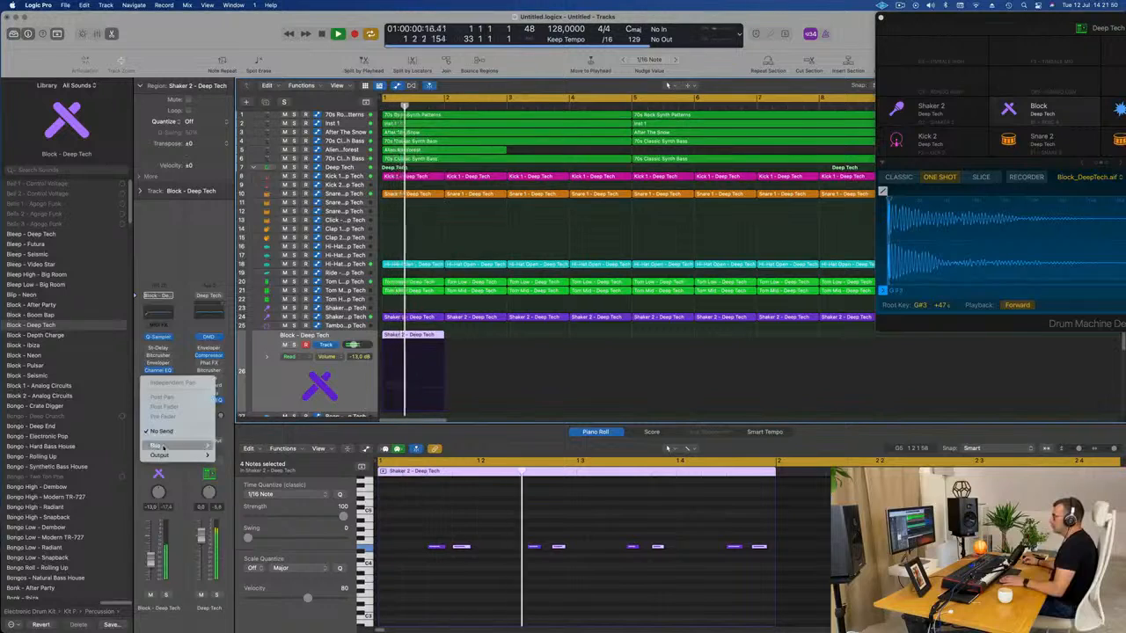
pyautogui.moveTo(162, 447)
pyautogui.click(266, 293)
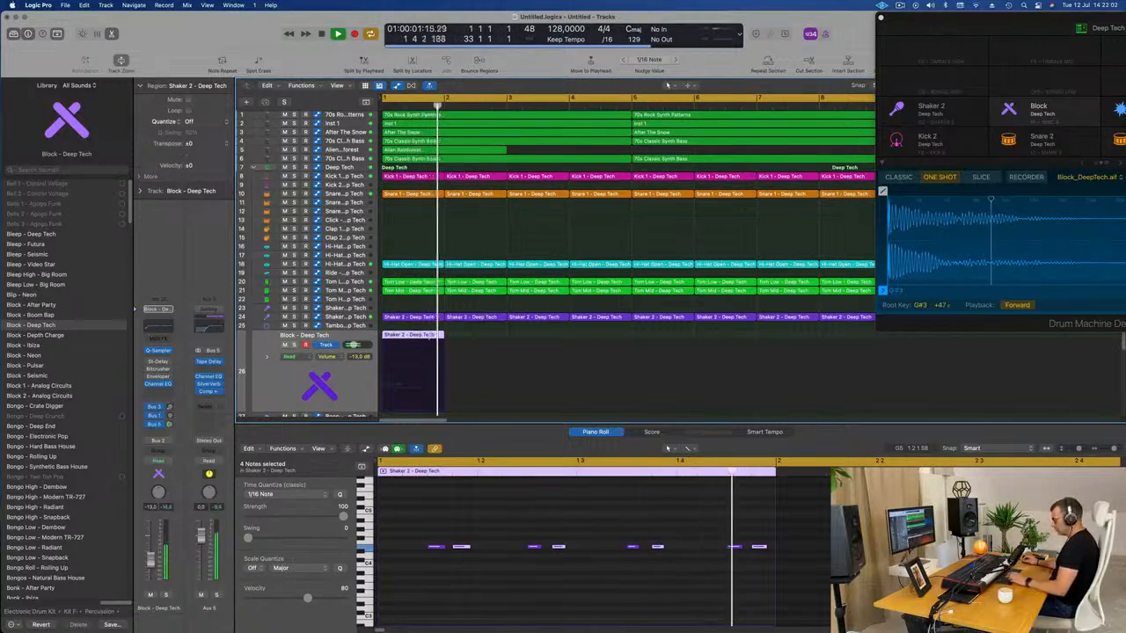
# Repeat the one-bar region on the Block track six times to fill the first seven bars
pyautogui.press('super+r')
pyautogui.press('super+r')
pyautogui.press('super+r')
pyautogui.press('super+r')
pyautogui.press('super+r')
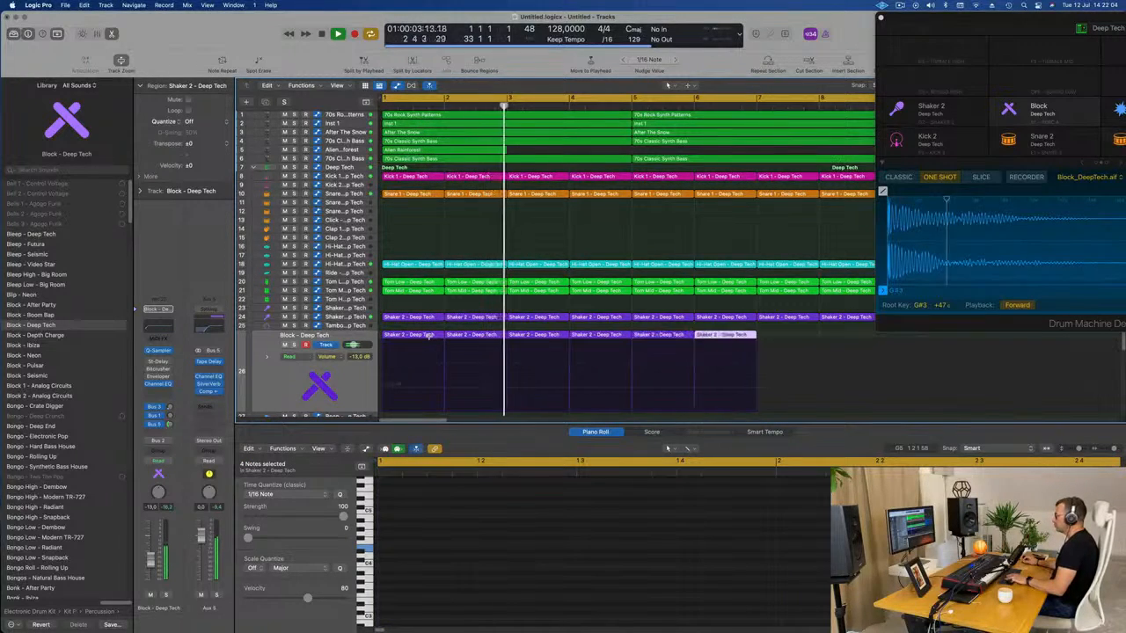
pyautogui.press('super+r')
# Repeat the seven Block regions as a group four times and delete the extra copies past bar 33
pyautogui.press('super+Left')
pyautogui.press('super+Left')
pyautogui.press('super+Left')
pyautogui.press('super+Left')
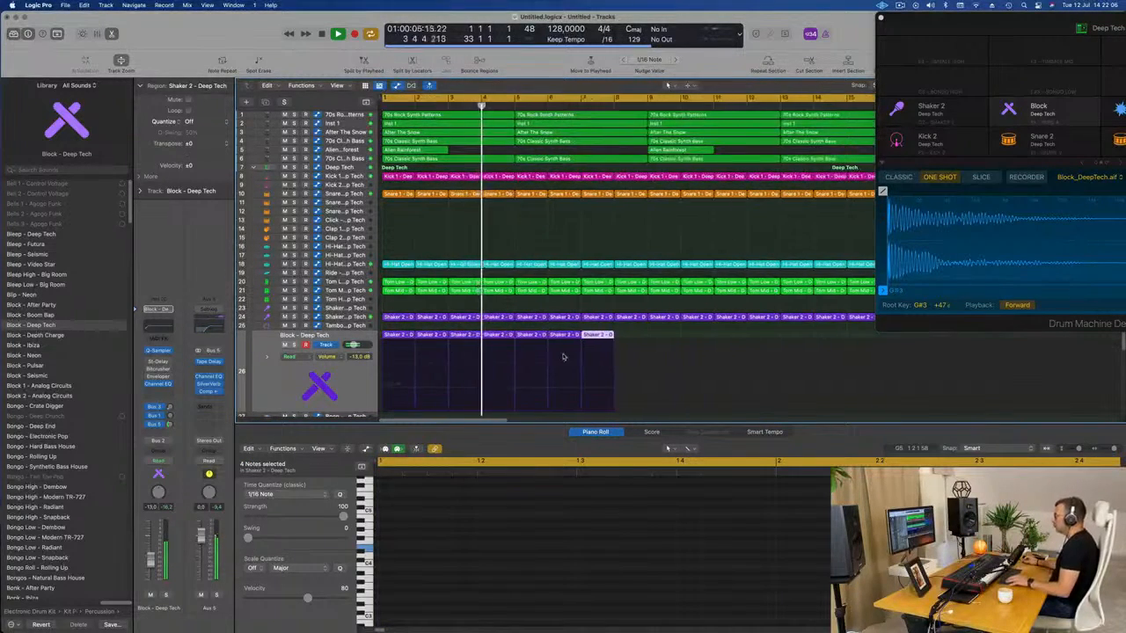
pyautogui.press('super+Left')
pyautogui.press('super+Left')
pyautogui.press('super+Left')
pyautogui.press('super+Left')
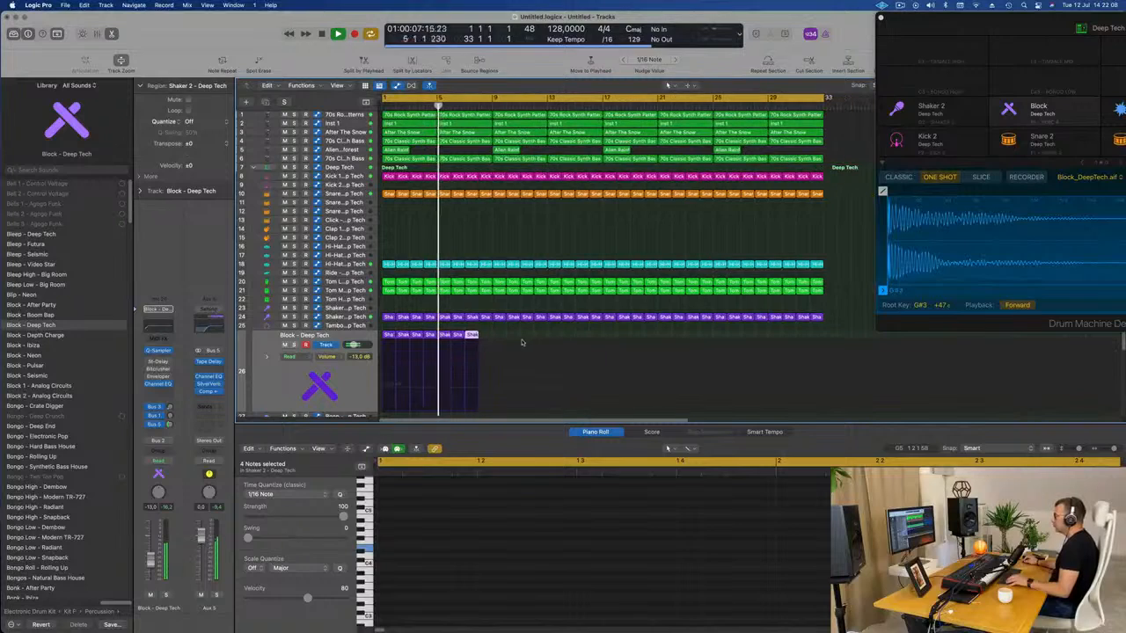
pyautogui.click(376, 335)
pyautogui.press('super+r')
pyautogui.press('super+r')
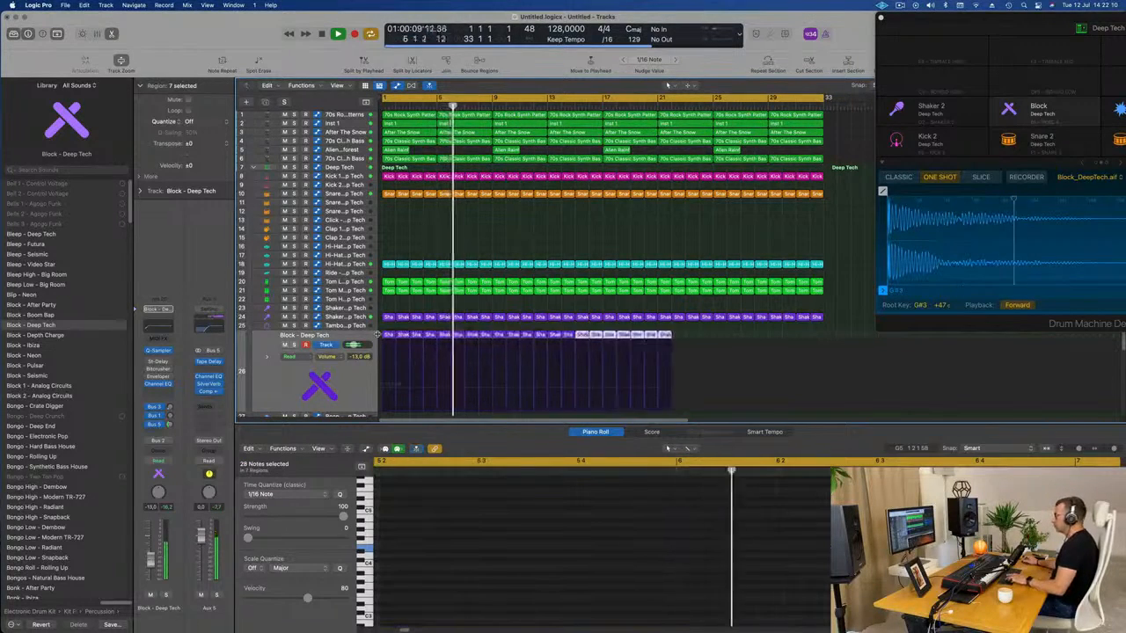
pyautogui.press('super+r')
pyautogui.press('super+r')
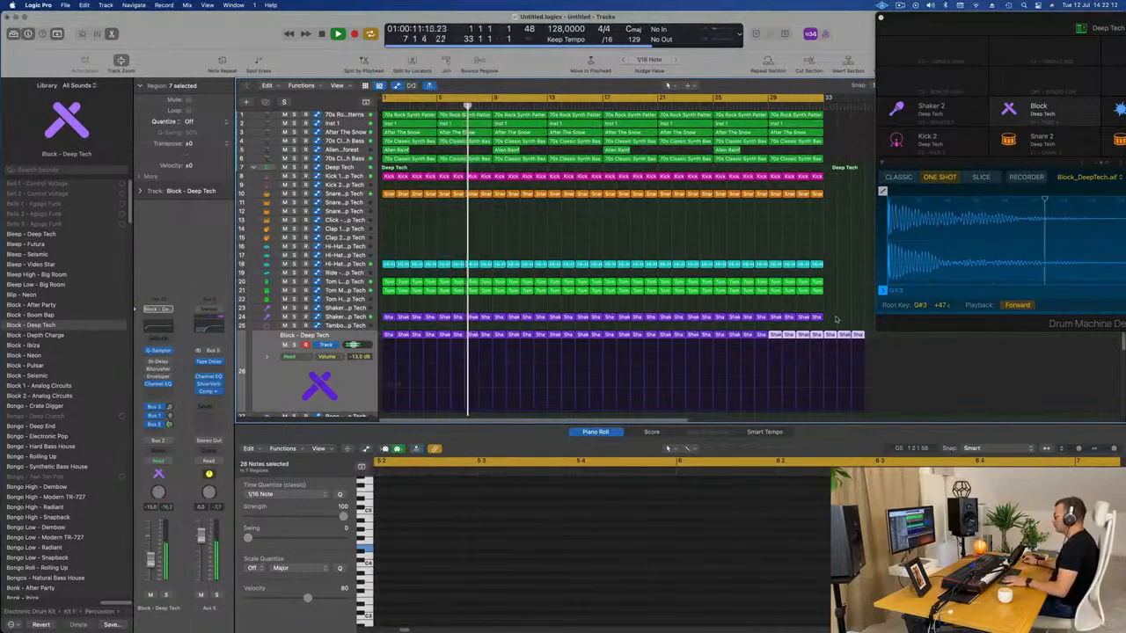
pyautogui.moveTo(837, 319); pyautogui.dragTo(861, 337)
pyautogui.press('Delete')
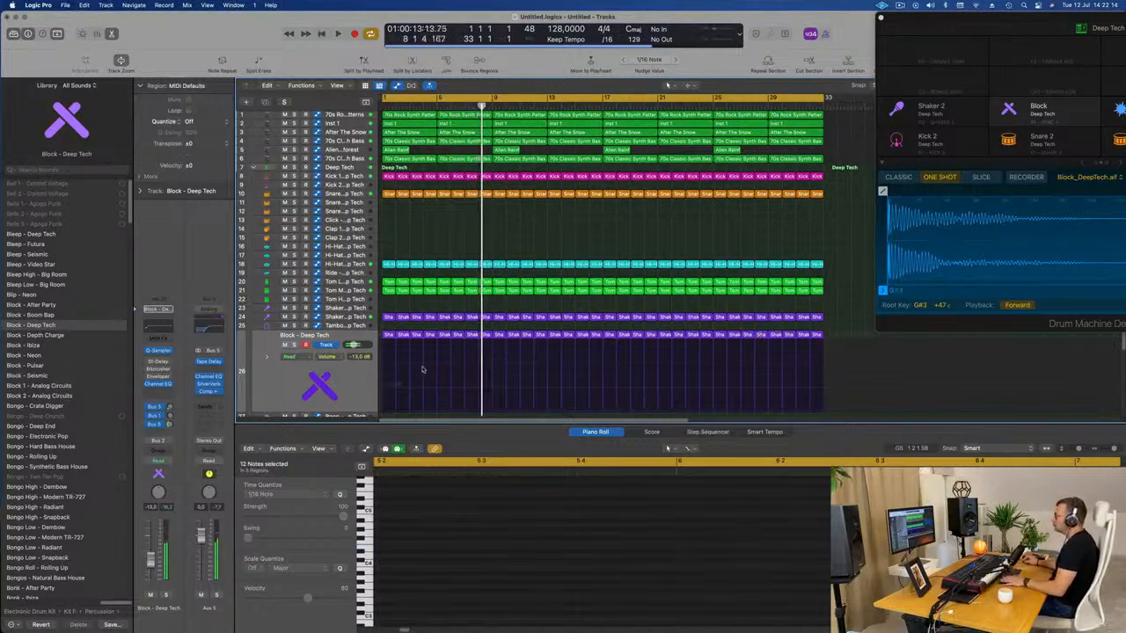
# Lower the Block track's volume to about -15 dB during playback, comparing the mix with it muted and unmuted
pyautogui.press('space')
pyautogui.moveTo(150, 562); pyautogui.dragTo(151, 565)
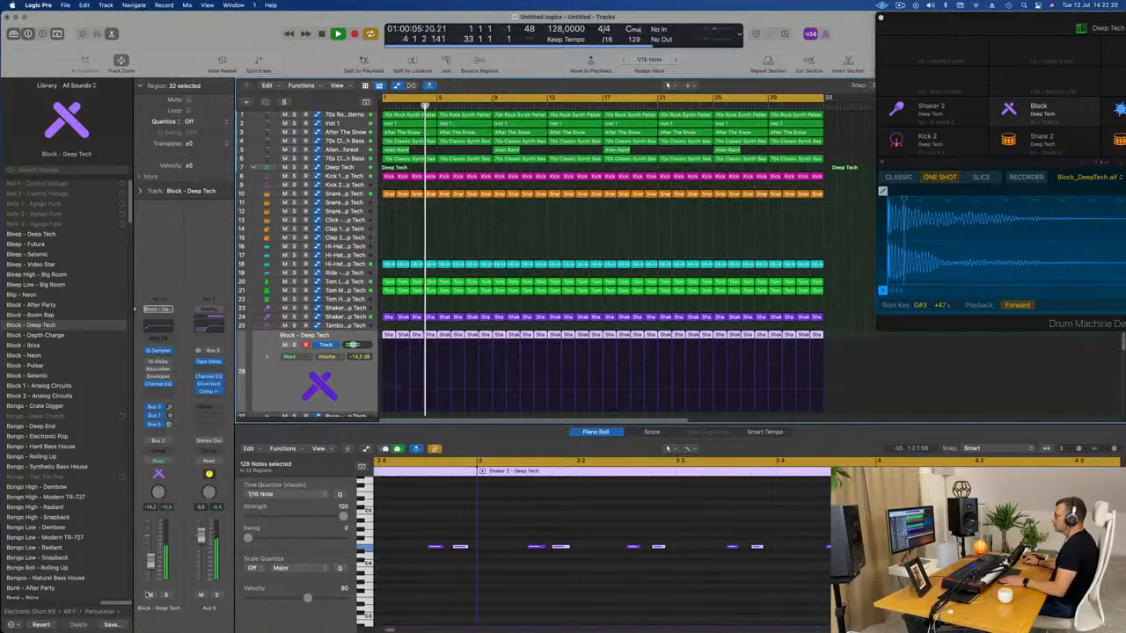
pyautogui.click(150, 595)
pyautogui.click(150, 596)
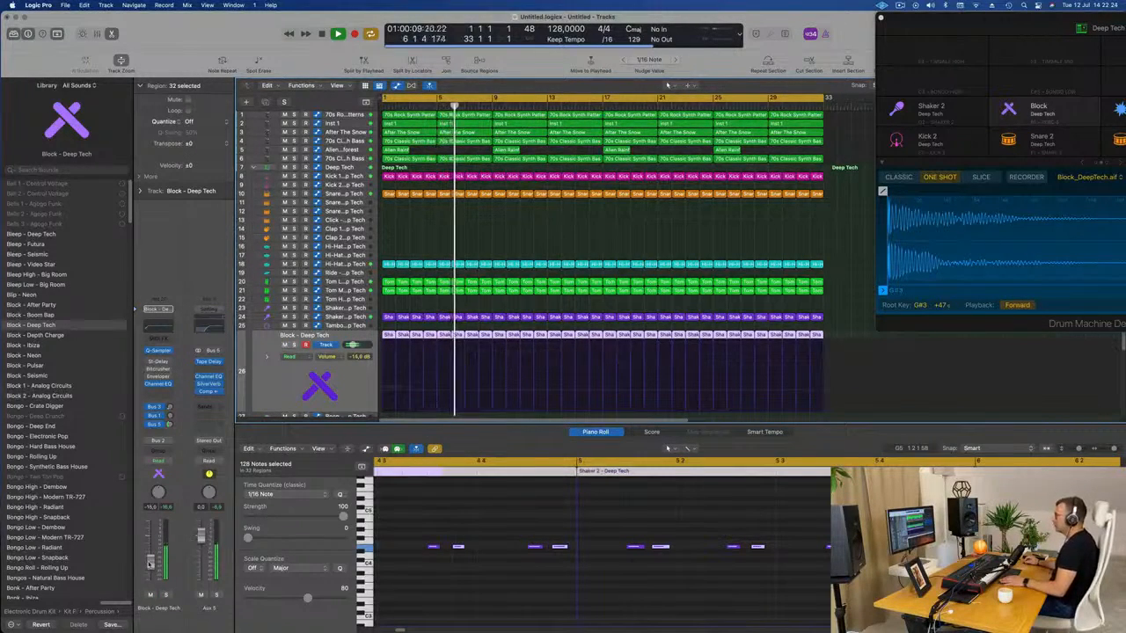
# Clear the region selection and save the project
pyautogui.click(567, 234)
pyautogui.press('super+Left')
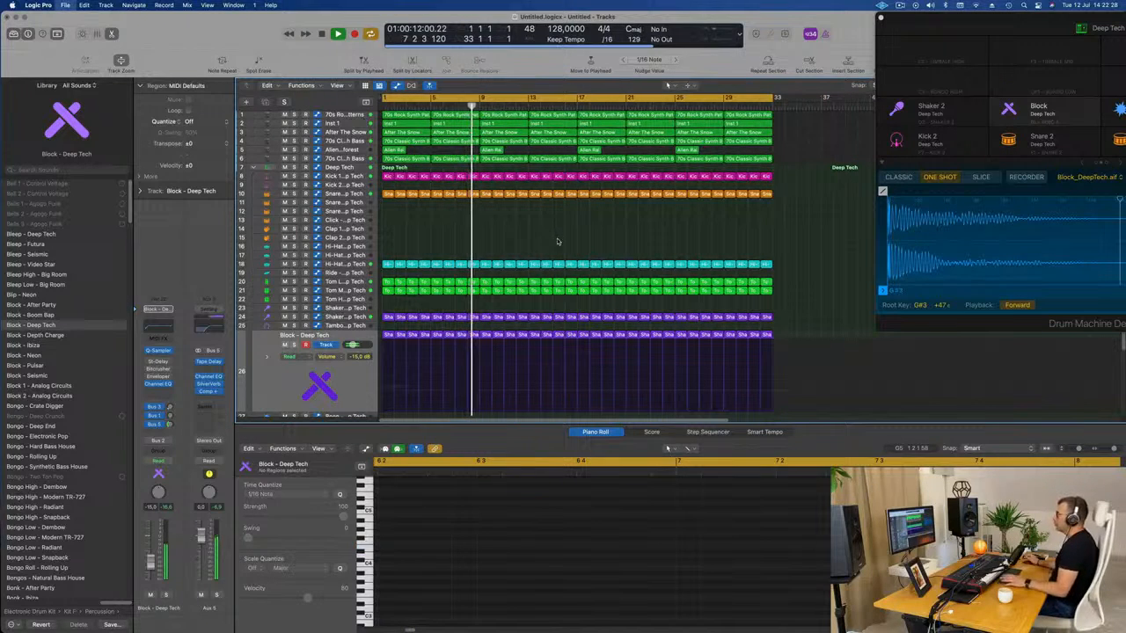
pyautogui.press('super+s')
pyautogui.press('Escape')
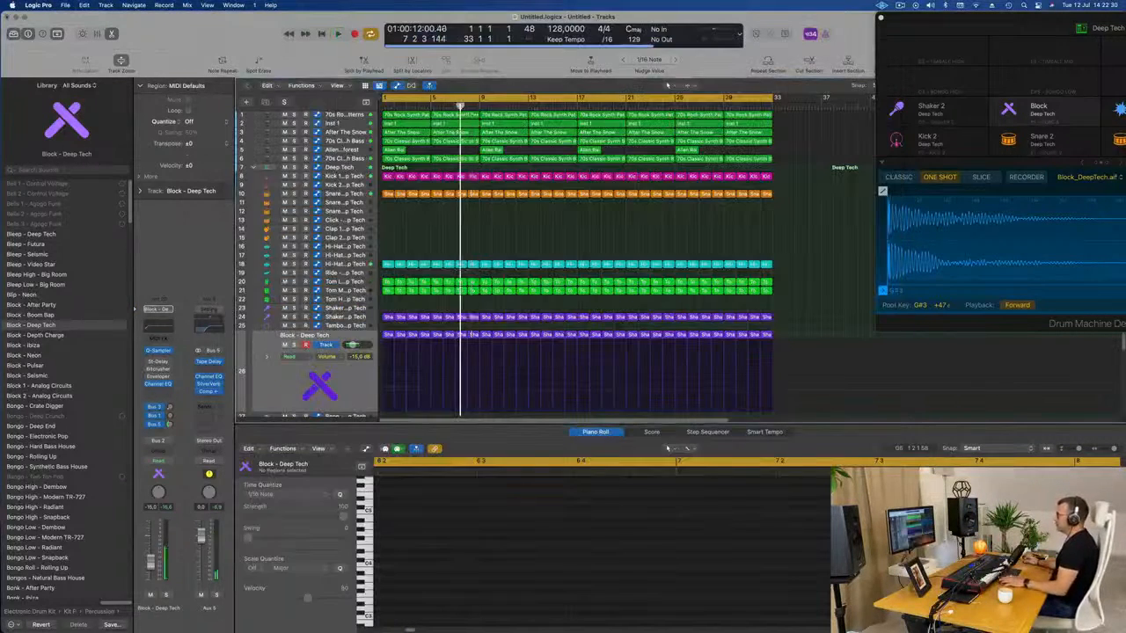
# Play the arrangement from bar 1 to review how the Block part sits in the mix
pyautogui.press('Return')
pyautogui.press('space')
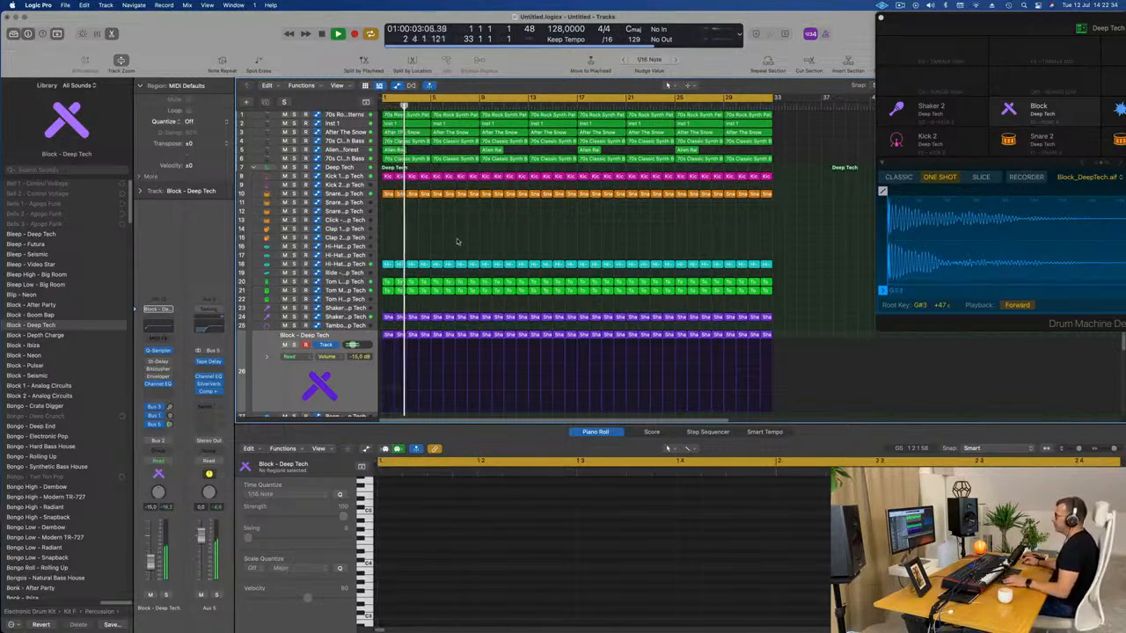
pyautogui.click(294, 385)
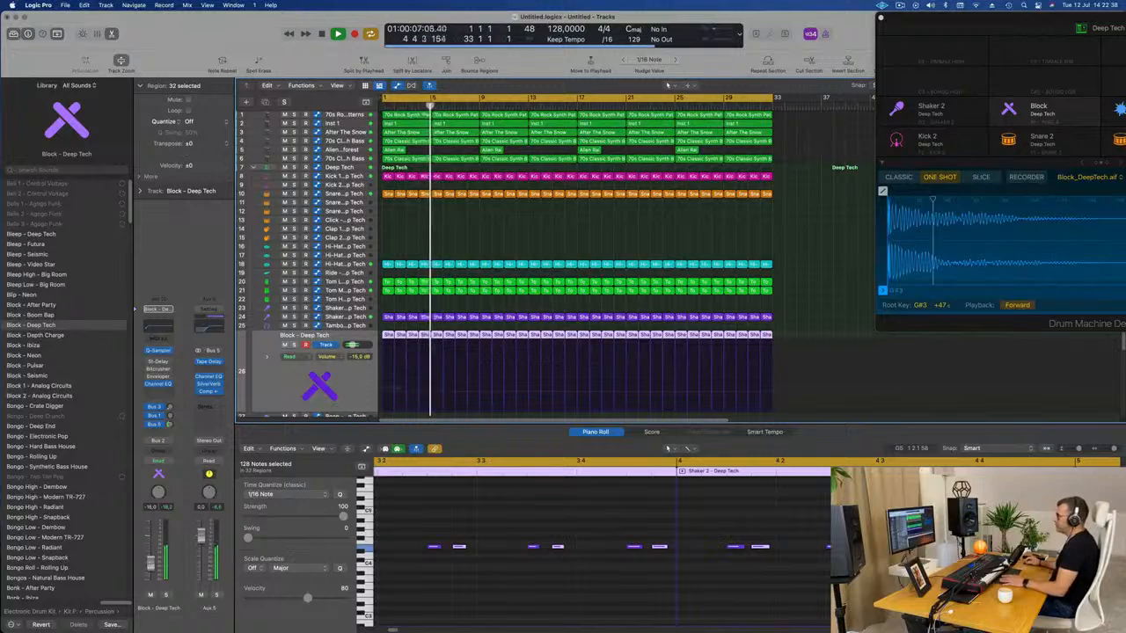
pyautogui.click(534, 245)
pyautogui.scroll(2, 591, 245)
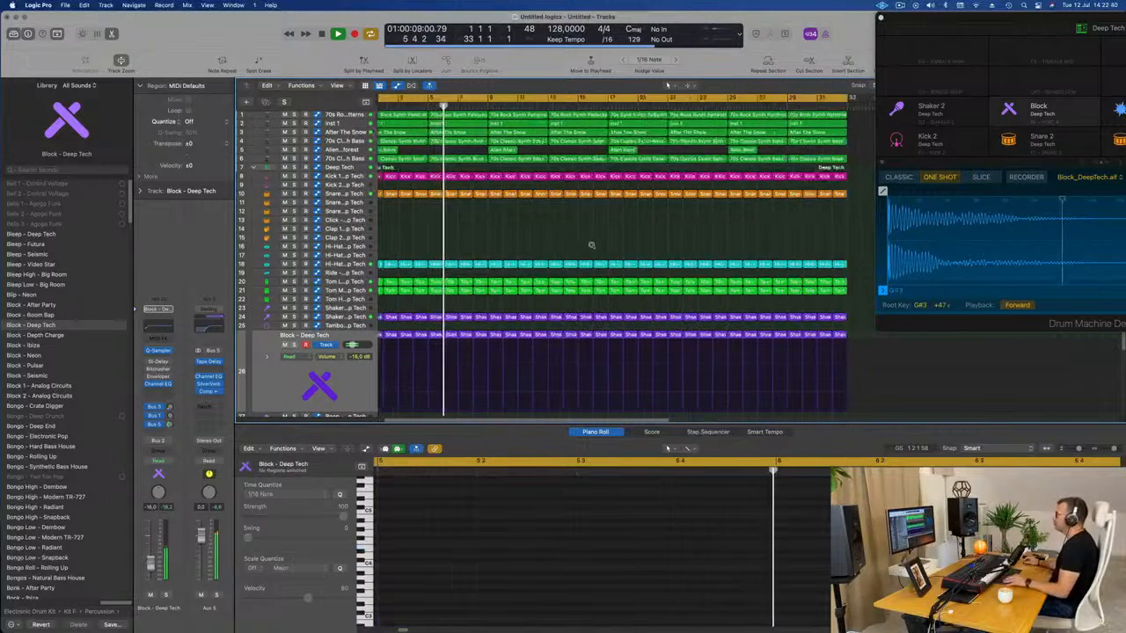
pyautogui.scroll(-2, 591, 246)
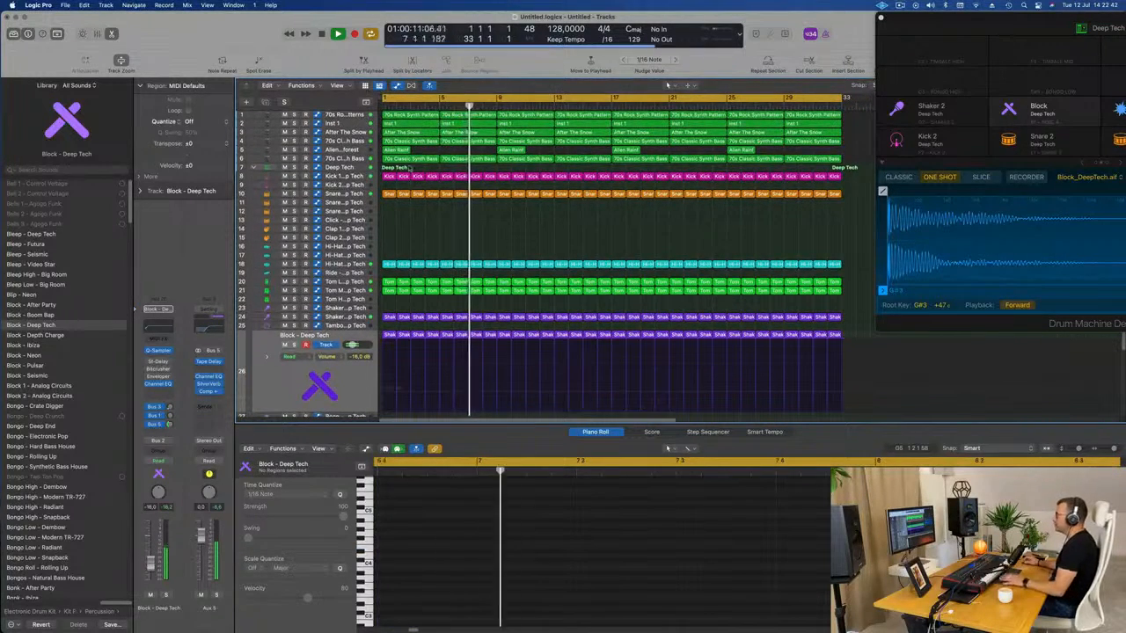
# Open the Alchemy instrument on the 70s Rock Synth Patterns track while the arrangement plays from bar 1
pyautogui.click(330, 115)
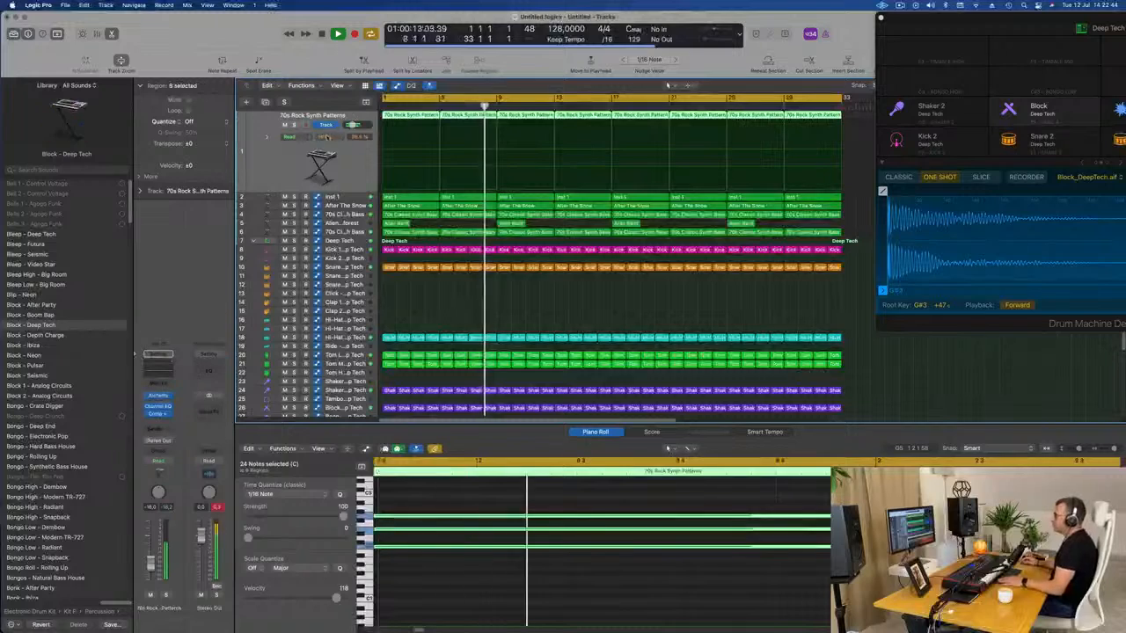
pyautogui.press('Return')
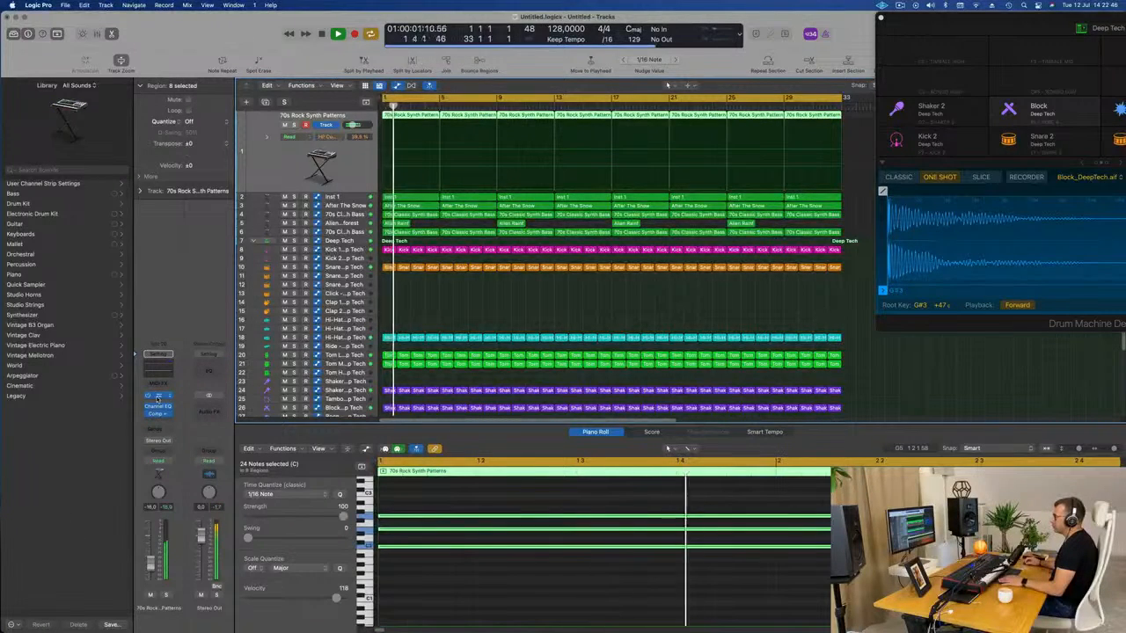
pyautogui.click(158, 397)
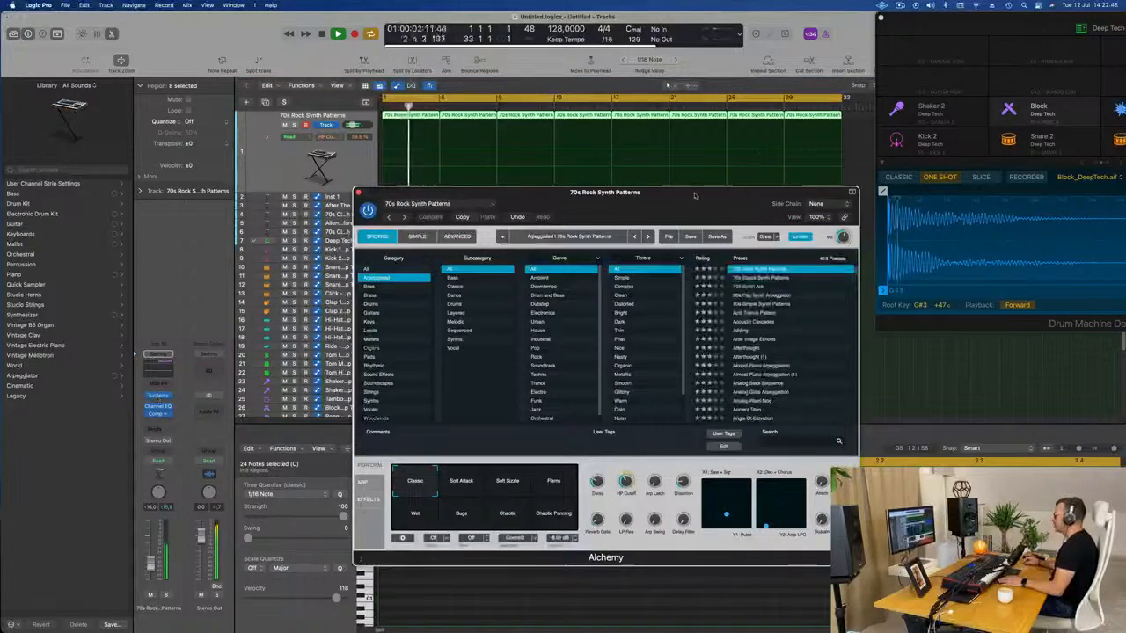
pyautogui.moveTo(695, 195); pyautogui.dragTo(582, 171)
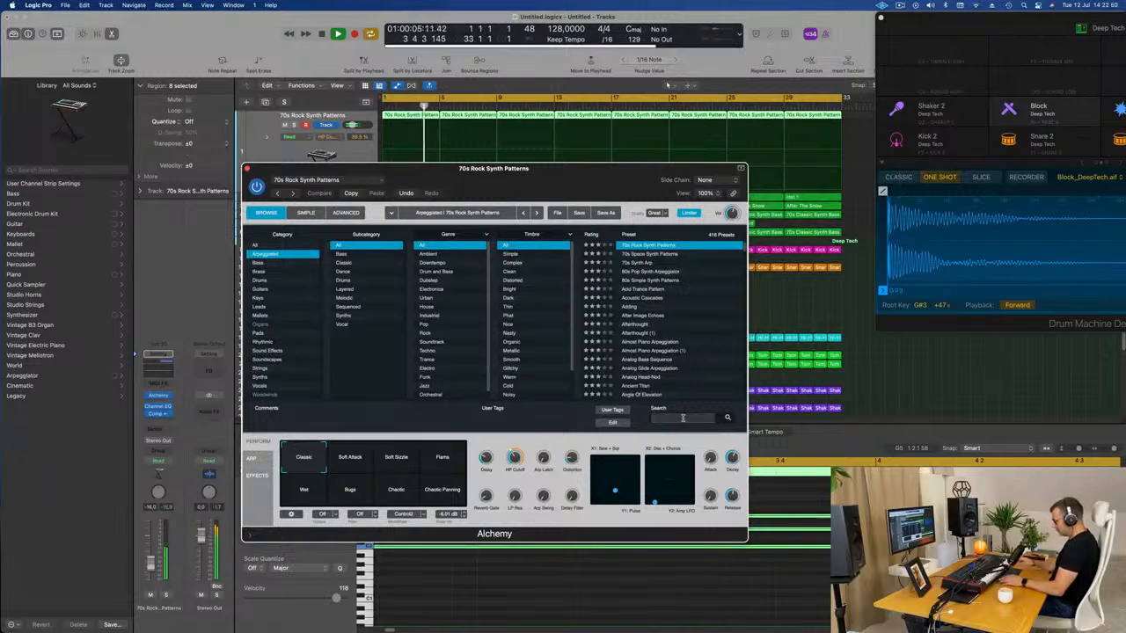
# Search Alchemy's arpeggiated presets for "19" and load 1970s Modular Synth Bass
pyautogui.write('1987')
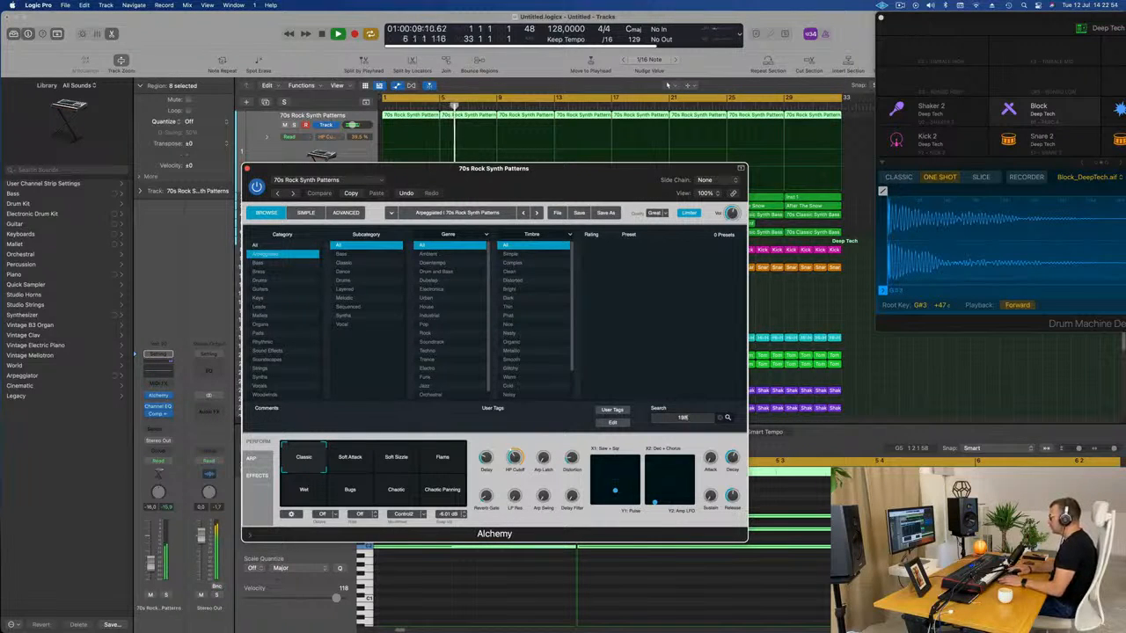
pyautogui.press('BackSpace')
pyautogui.write('9')
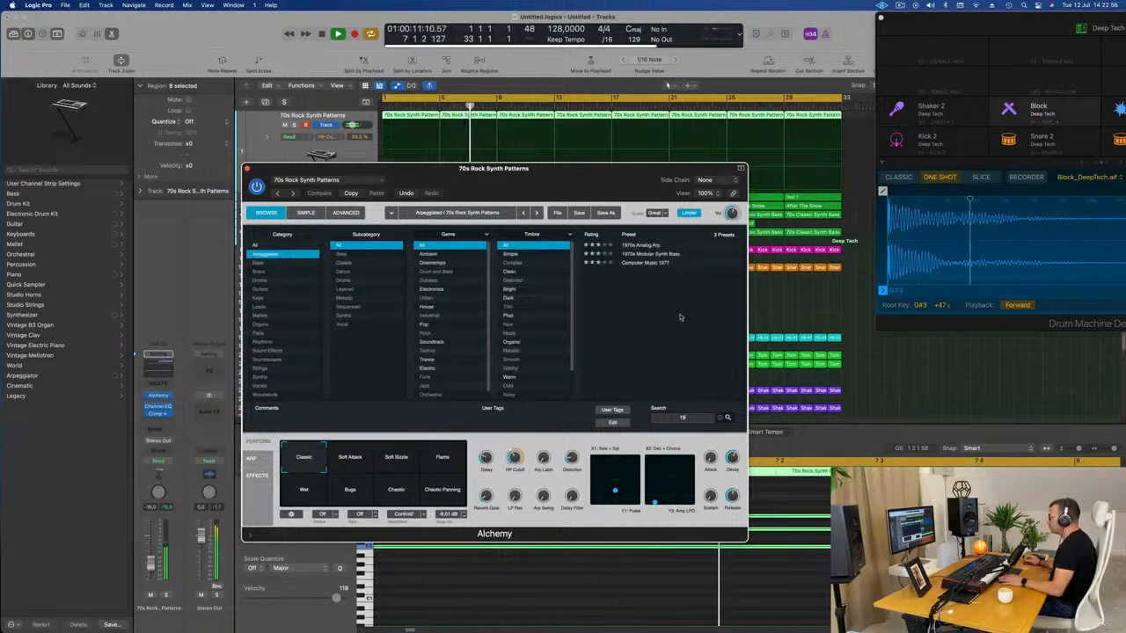
pyautogui.click(642, 254)
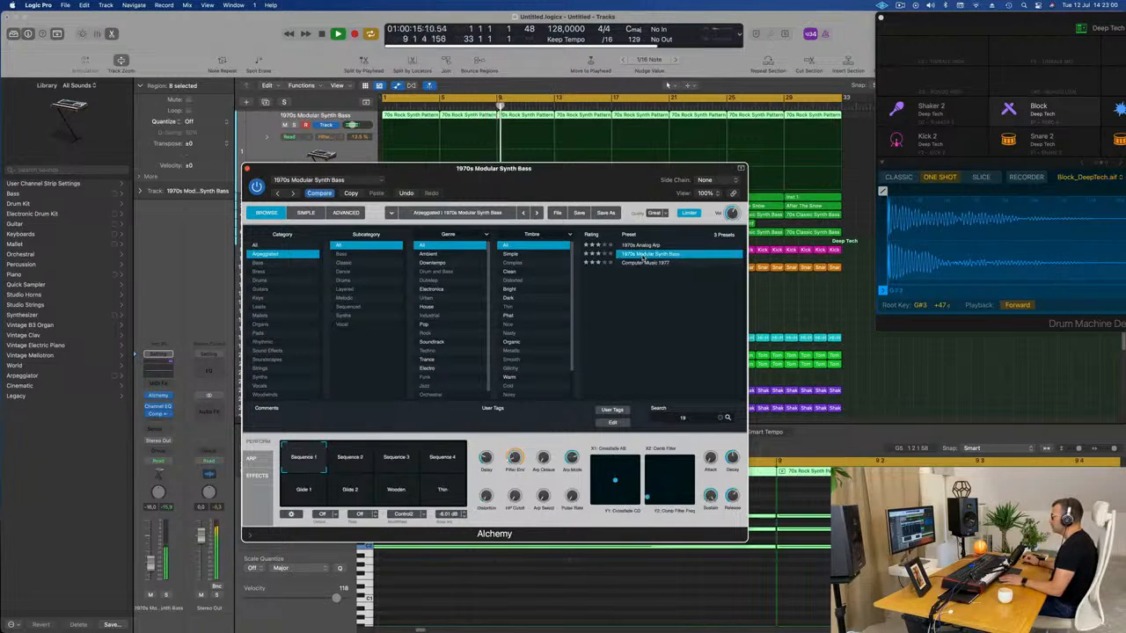
# Widen the preset list to all categories, load Sunset 1977, and play it from bar 1
pyautogui.click(256, 246)
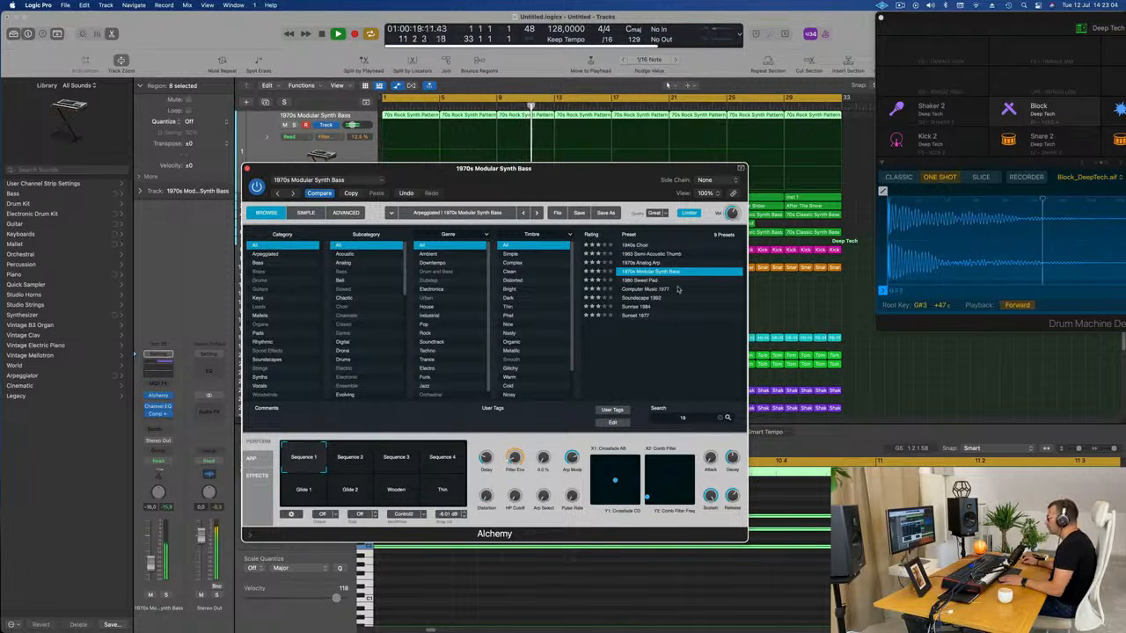
pyautogui.click(635, 315)
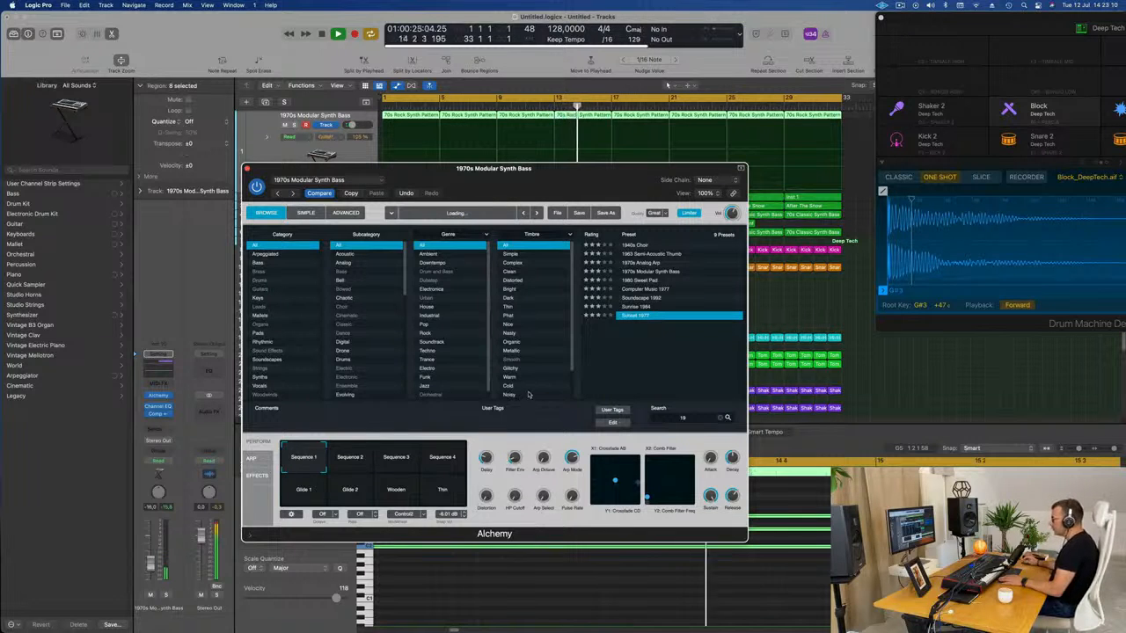
pyautogui.press('Return')
pyautogui.press('Return')
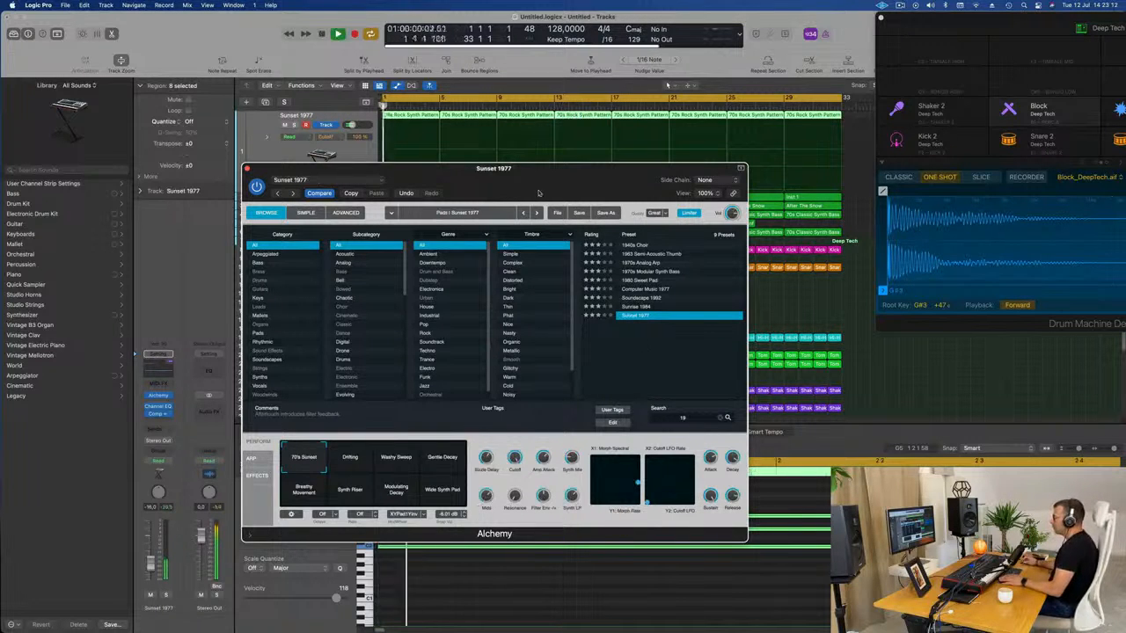
pyautogui.moveTo(549, 172); pyautogui.dragTo(755, 181)
pyautogui.press('Return')
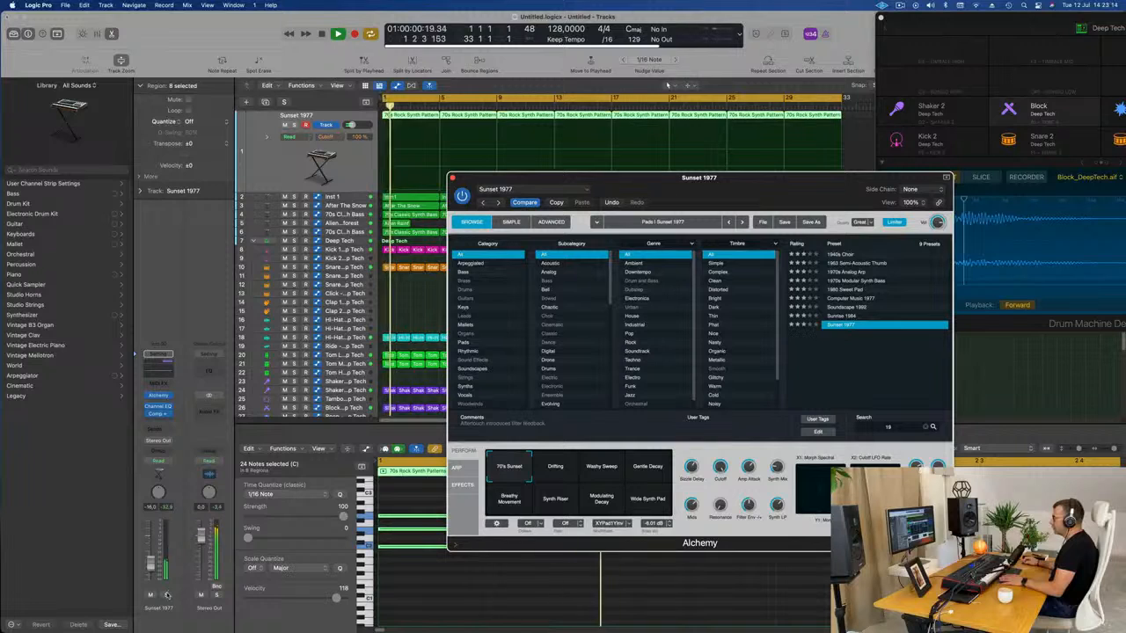
# Solo the Sunset 1977 track, raise its volume, and restart playback from bar 1
pyautogui.click(167, 595)
pyautogui.moveTo(150, 563); pyautogui.dragTo(151, 554)
pyautogui.press('Return')
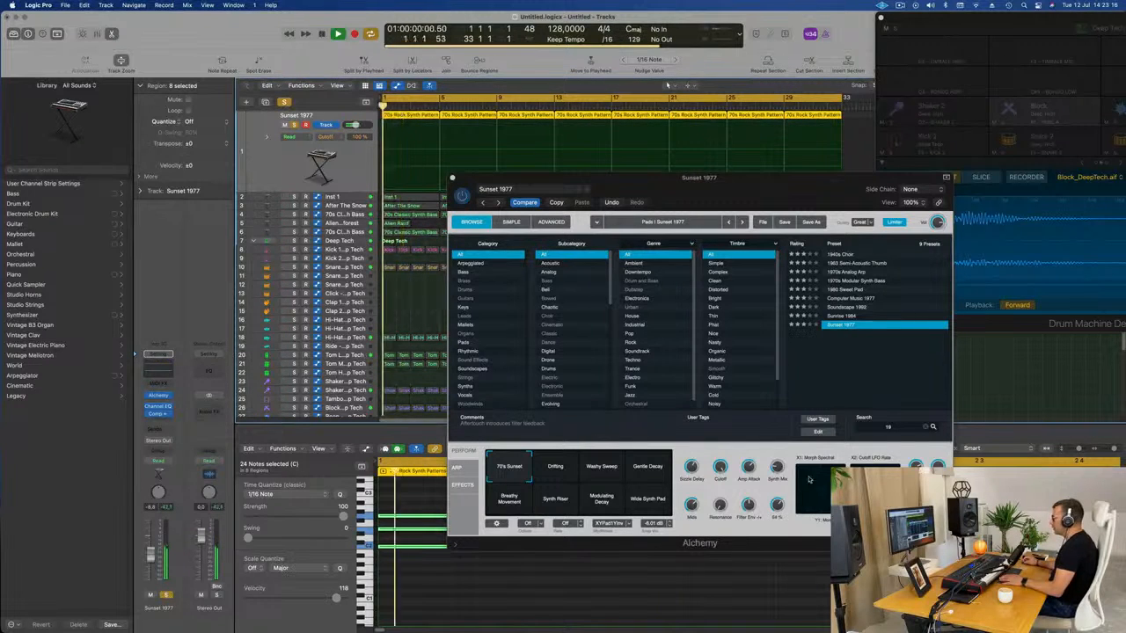
# Audition Sunset 1977's performance snapshots, including Gentle Decay and Wide Synth Pad, and return to 70's Sunset
pyautogui.click(603, 468)
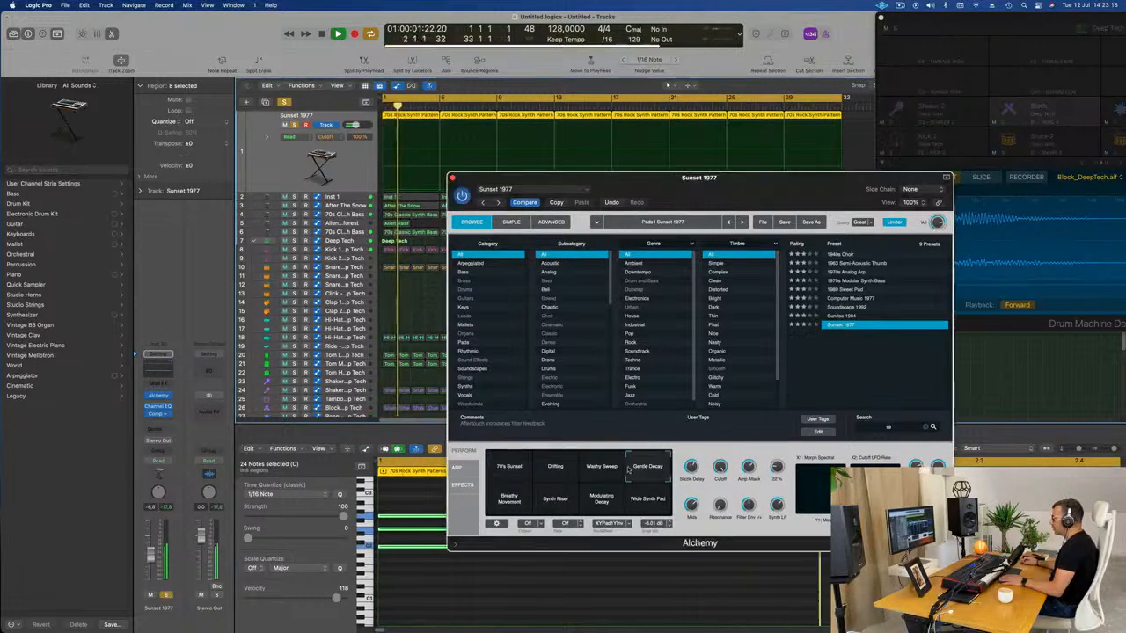
pyautogui.click(601, 500)
pyautogui.click(647, 499)
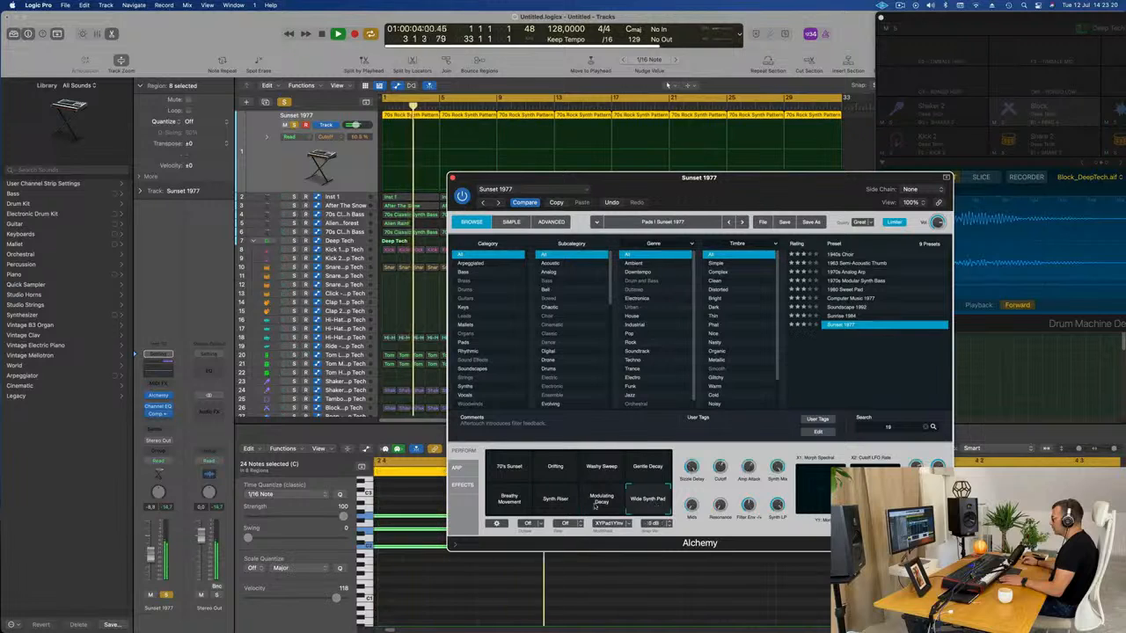
pyautogui.click(552, 502)
pyautogui.click(509, 499)
pyautogui.click(509, 466)
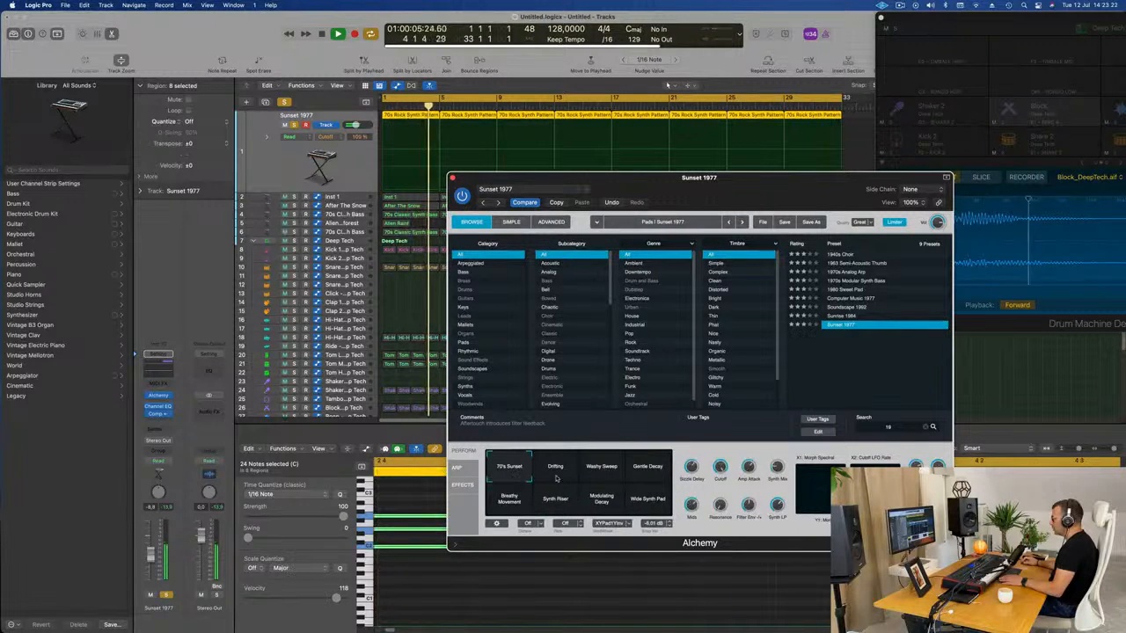
pyautogui.press('Return')
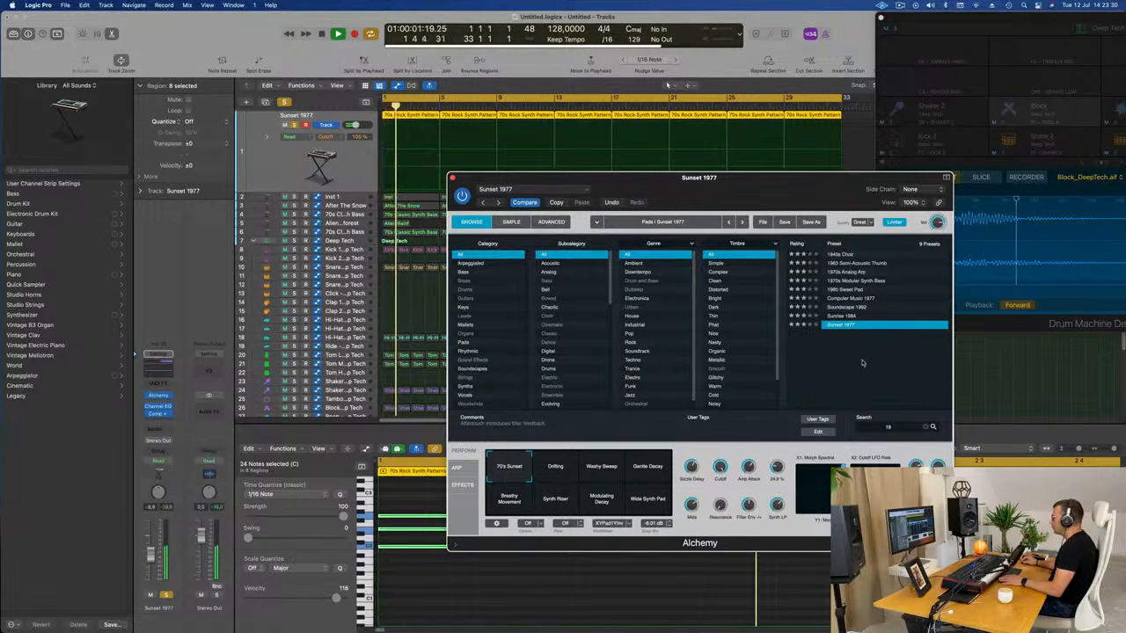
# Load the Sunrise 1984 preset and select its Arpeggiated snapshot during playback
pyautogui.click(844, 315)
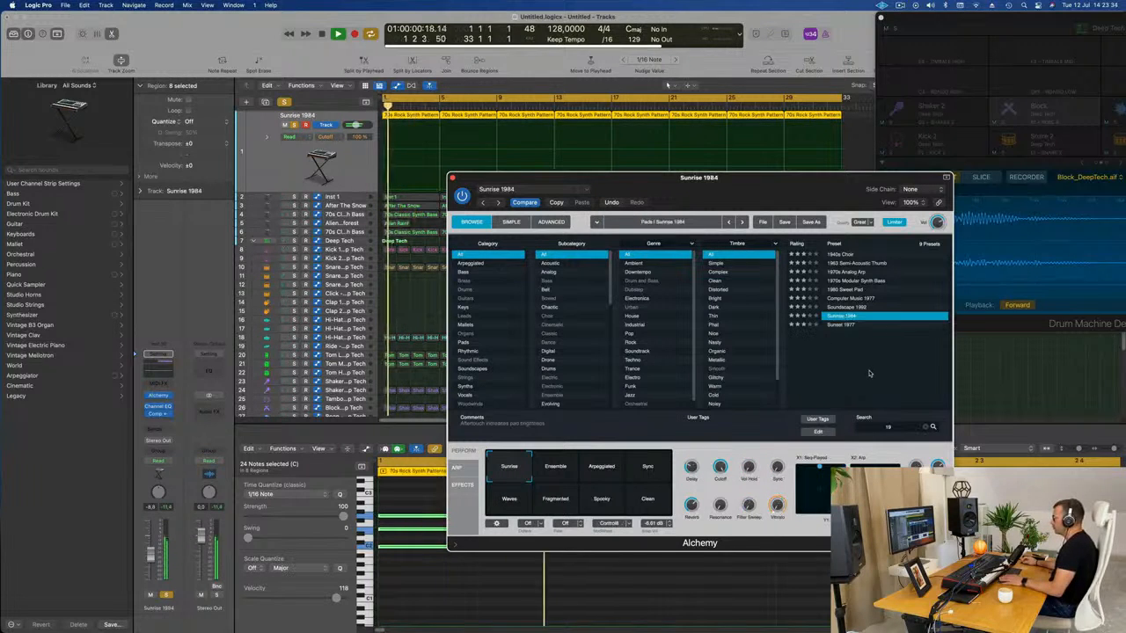
pyautogui.press('space')
pyautogui.click(607, 471)
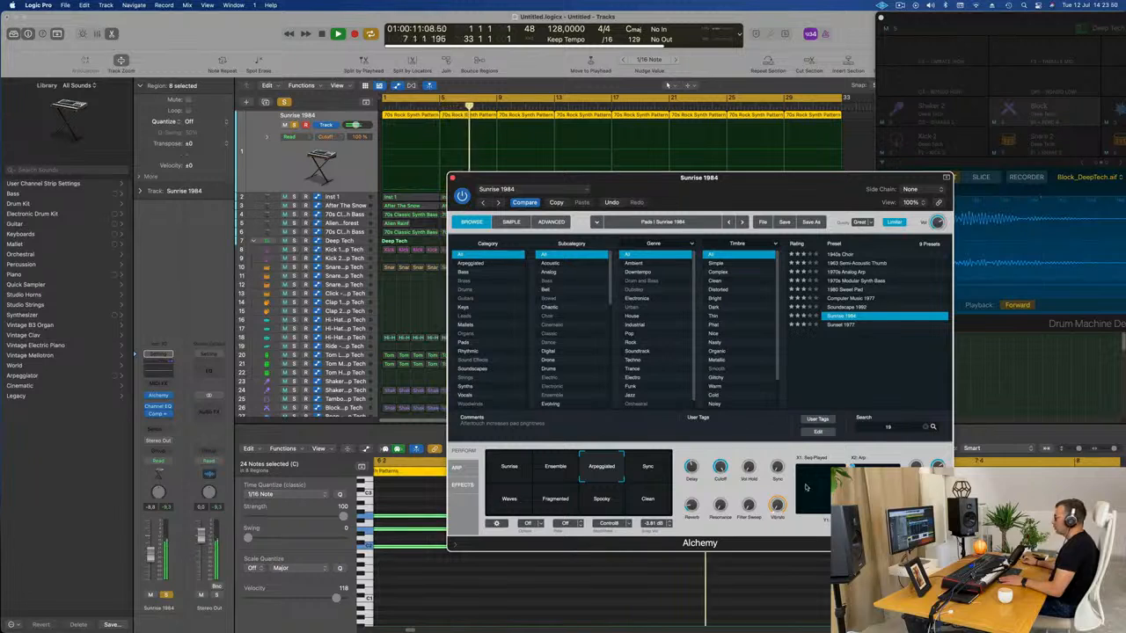
# Unsolo the Sunrise 1984 track and lower its volume to about -9 dB while listening to the full mix
pyautogui.click(276, 156)
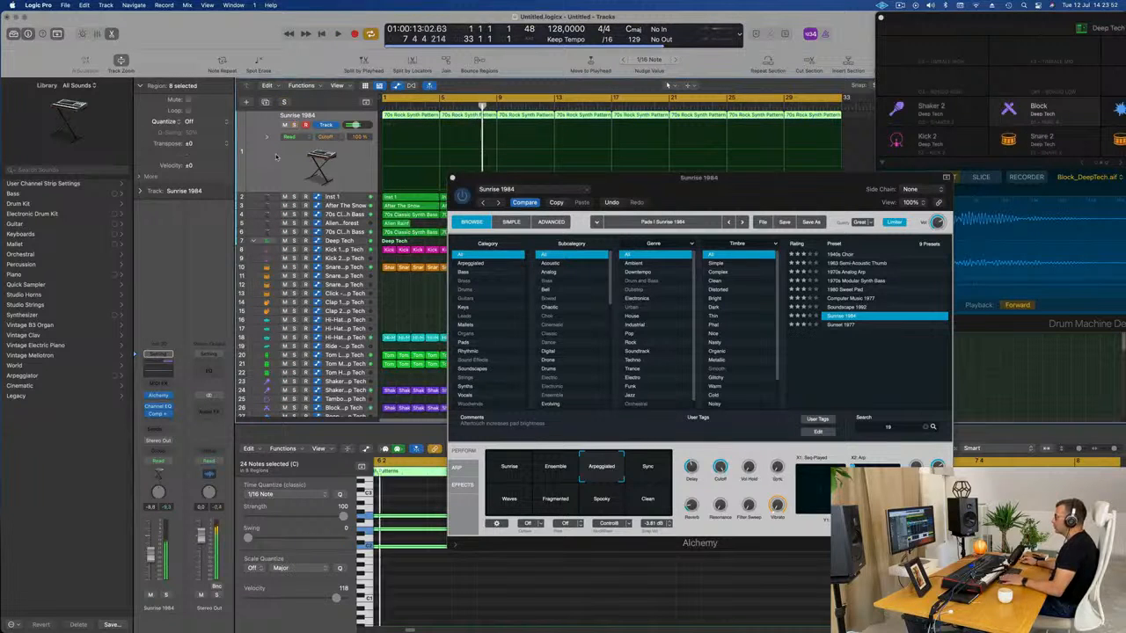
pyautogui.moveTo(746, 189); pyautogui.dragTo(684, 169)
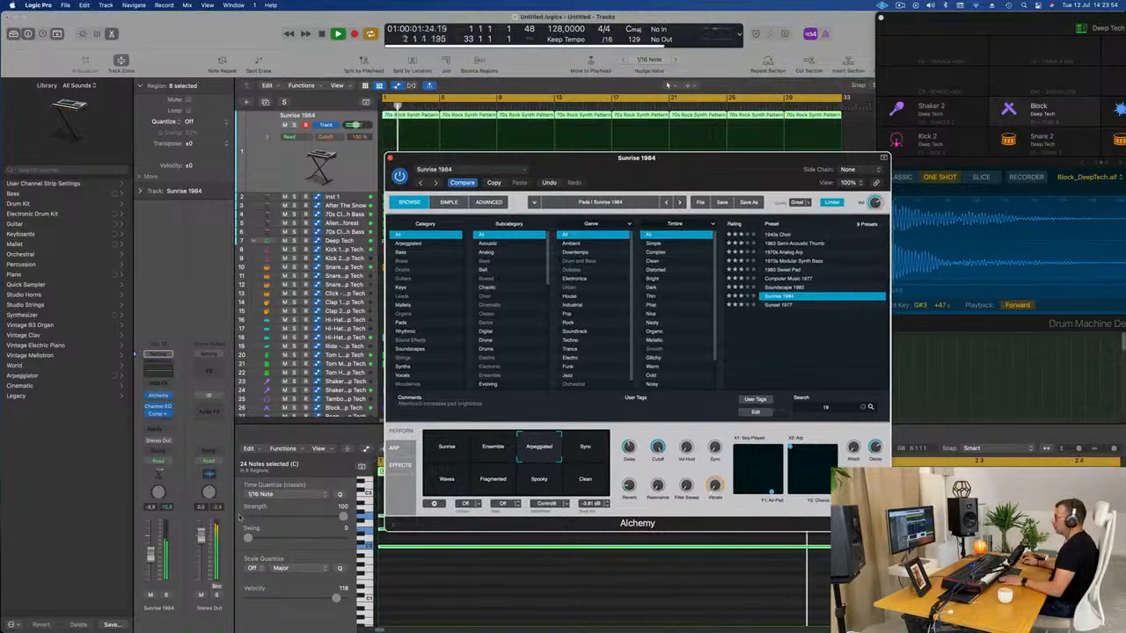
pyautogui.click(168, 598)
pyautogui.click(168, 597)
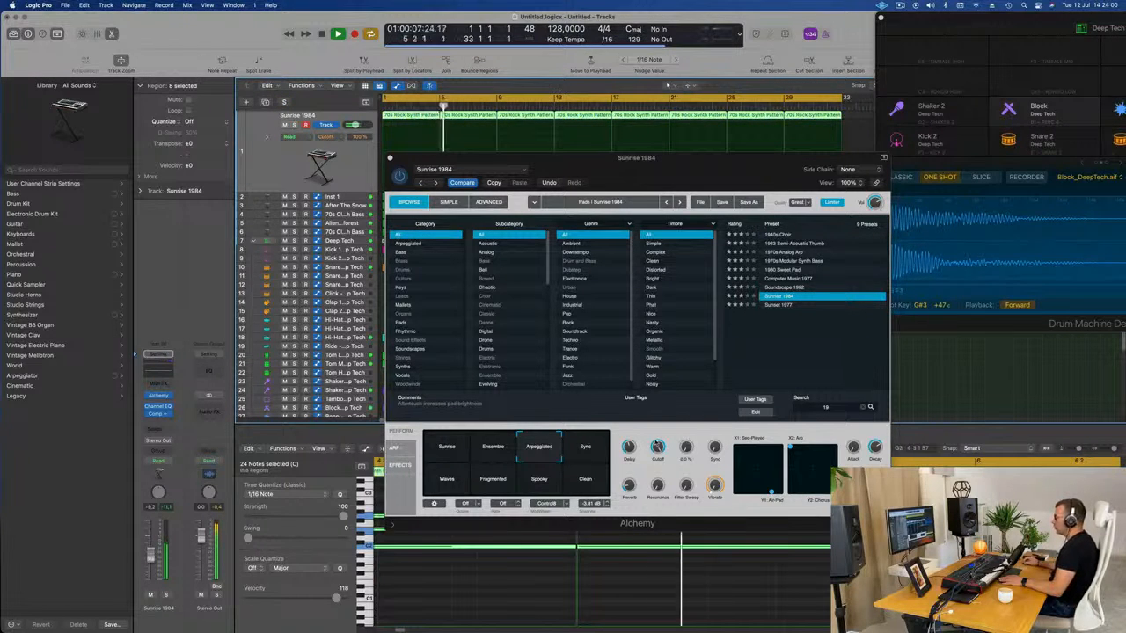
# Try a lower cutoff on Sunrise 1984, close the Alchemy window, and clear the region selection
pyautogui.moveTo(658, 448); pyautogui.dragTo(656, 473)
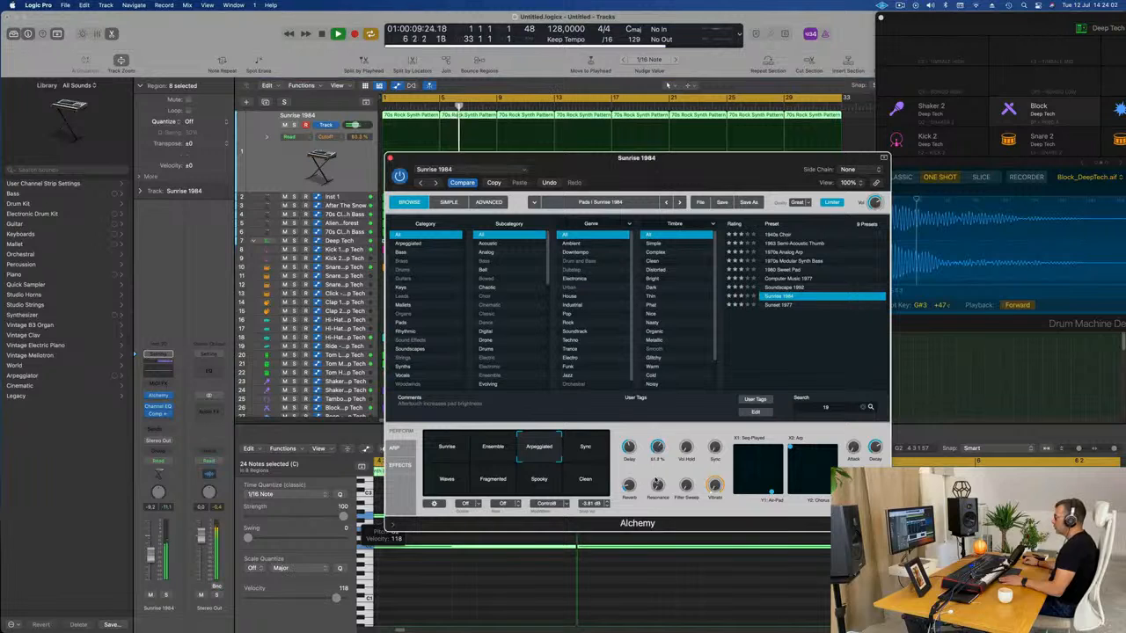
pyautogui.moveTo(693, 195); pyautogui.dragTo(1073, 275)
pyautogui.click(768, 239)
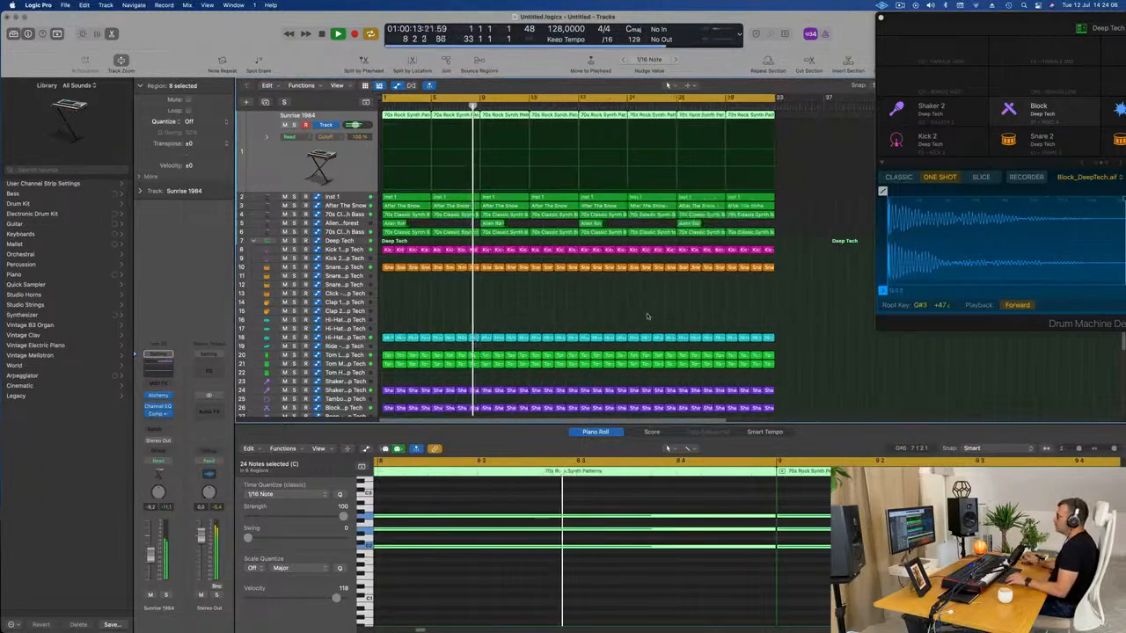
pyautogui.click(649, 316)
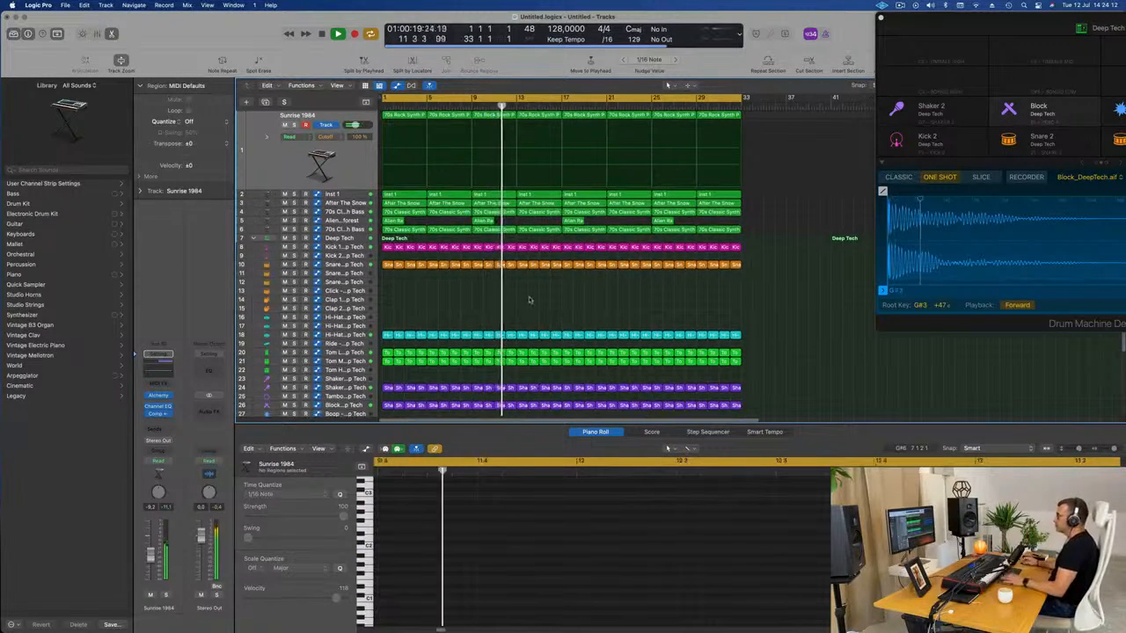
# Duplicate the last 70s Classic Synth Bass track above Deep Tech and add a send from the copy to Bus 6
pyautogui.click(332, 230)
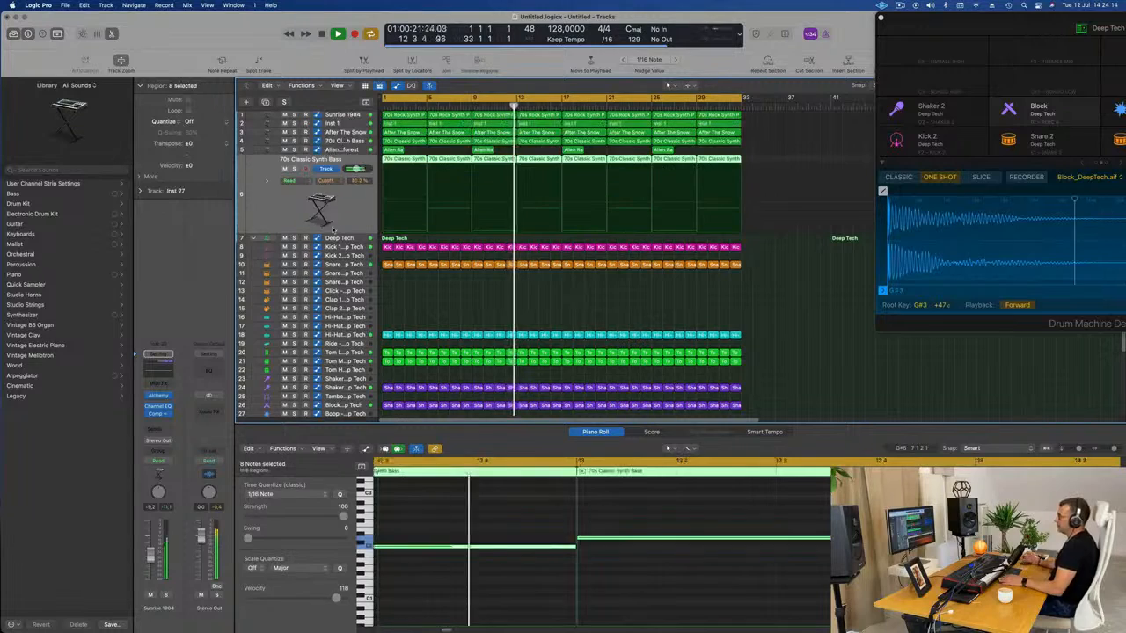
pyautogui.click(266, 103)
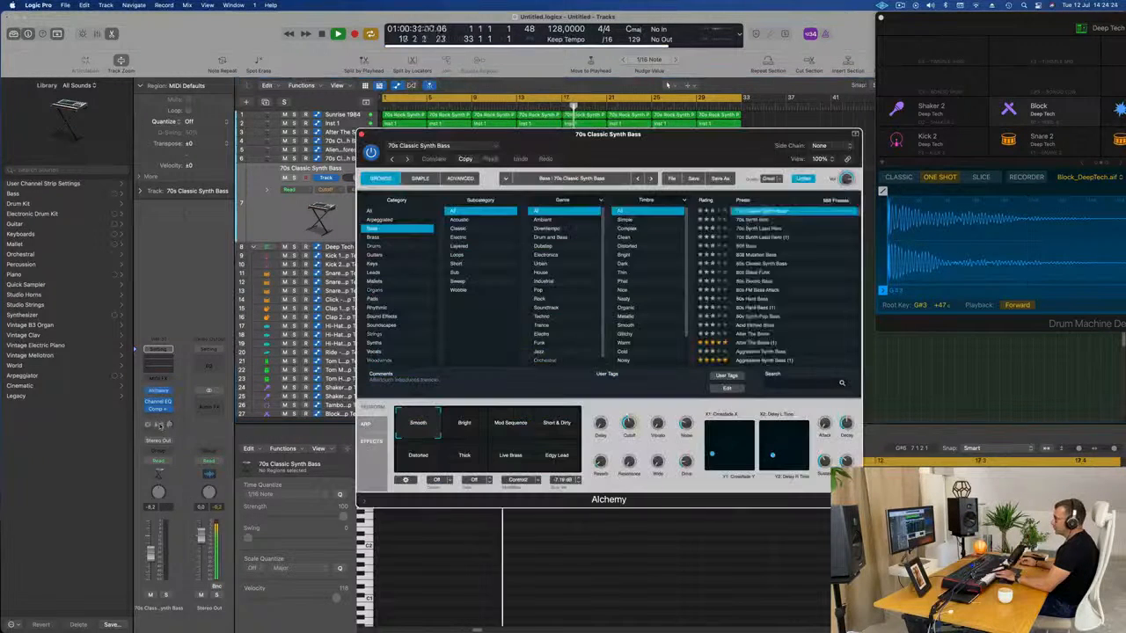
pyautogui.click(156, 424)
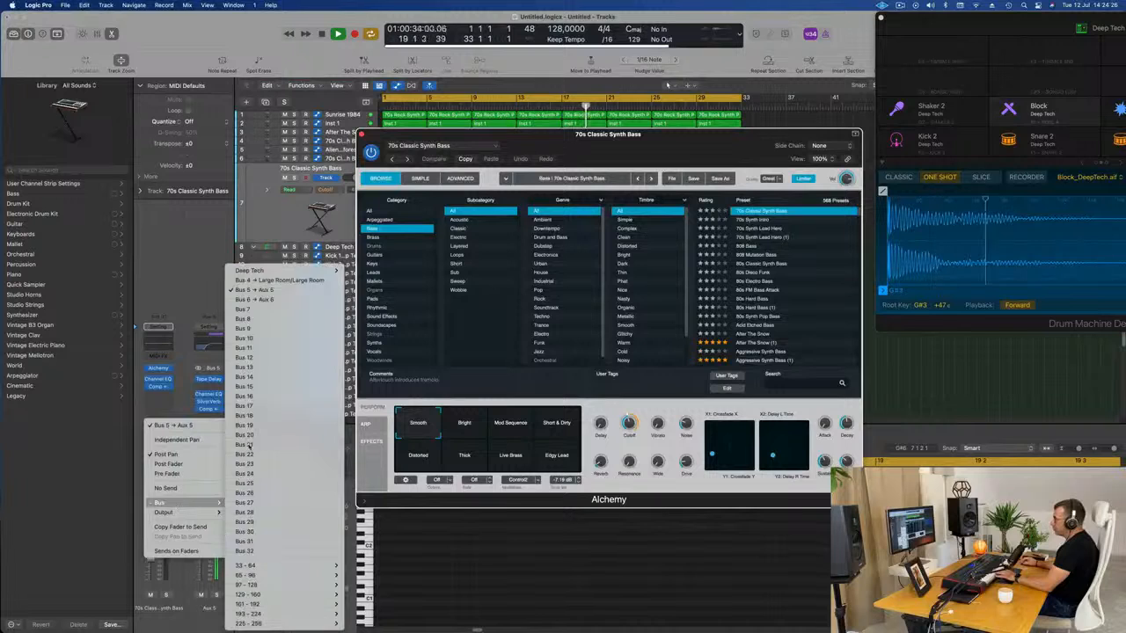
pyautogui.click(172, 419)
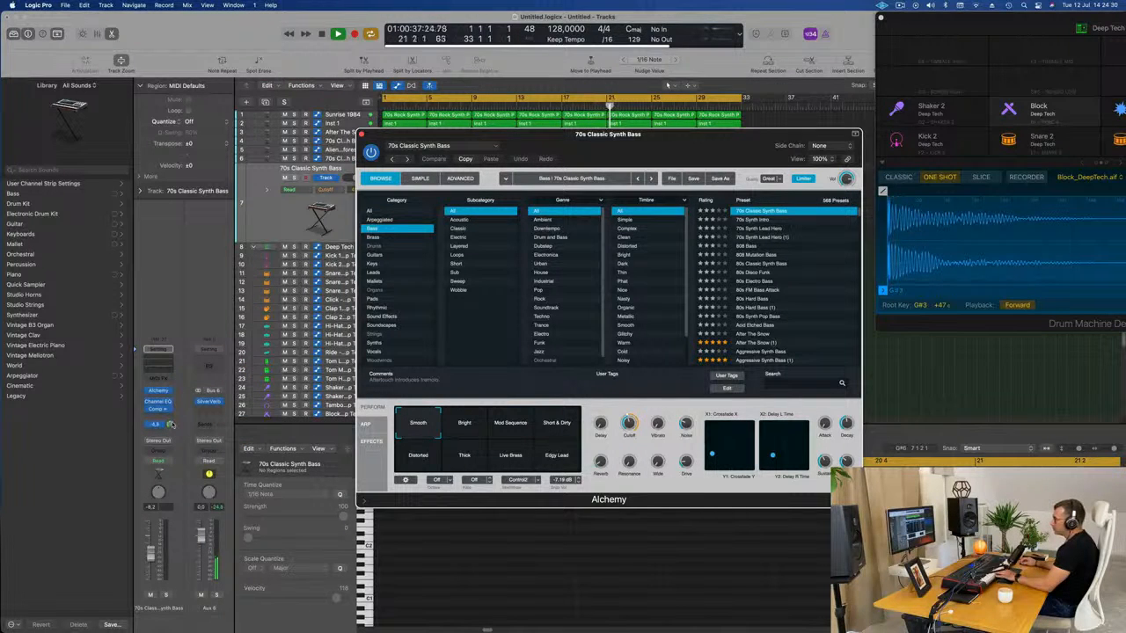
pyautogui.moveTo(176, 417); pyautogui.dragTo(181, 402)
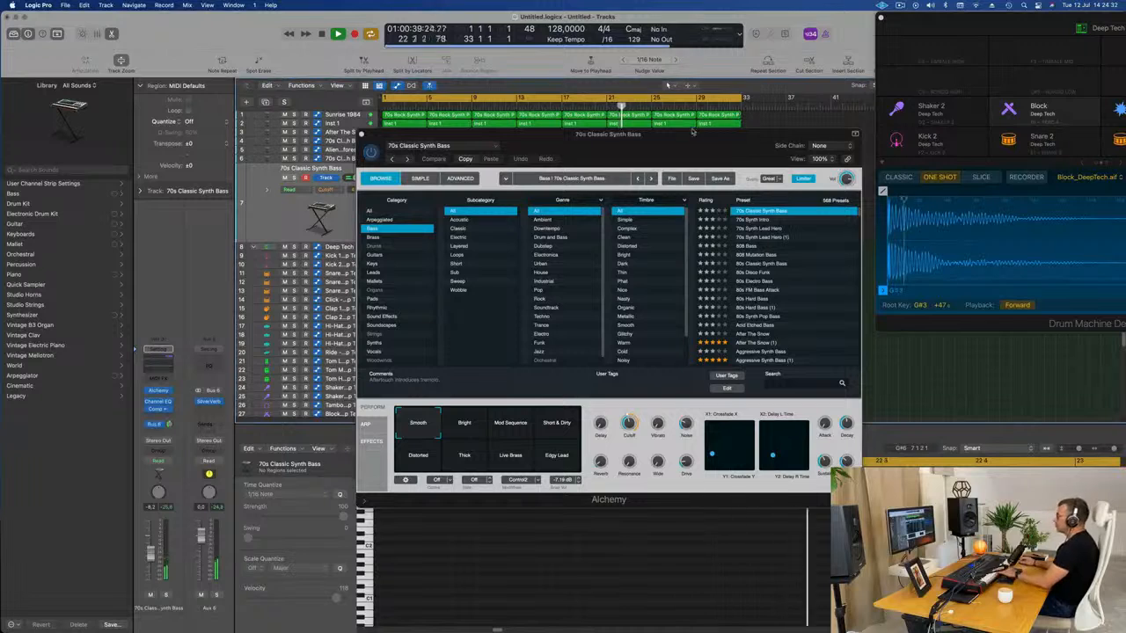
# Filter the duplicated track's Alchemy presets to Leads and audition 80s Sync Lead
pyautogui.moveTo(693, 131); pyautogui.dragTo(736, 143)
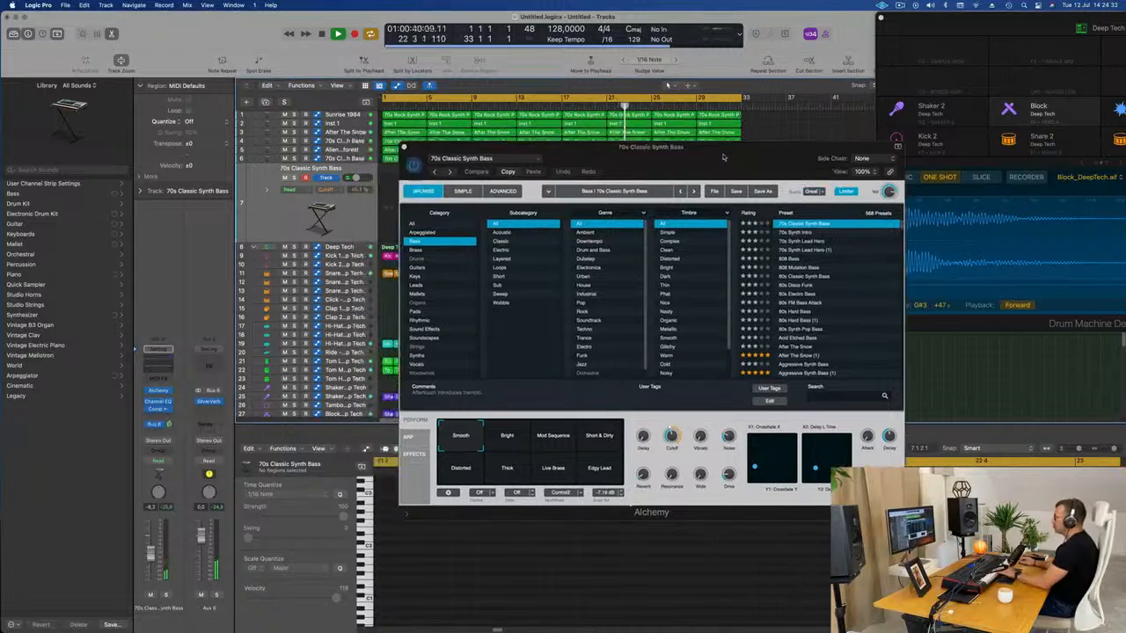
pyautogui.click(422, 288)
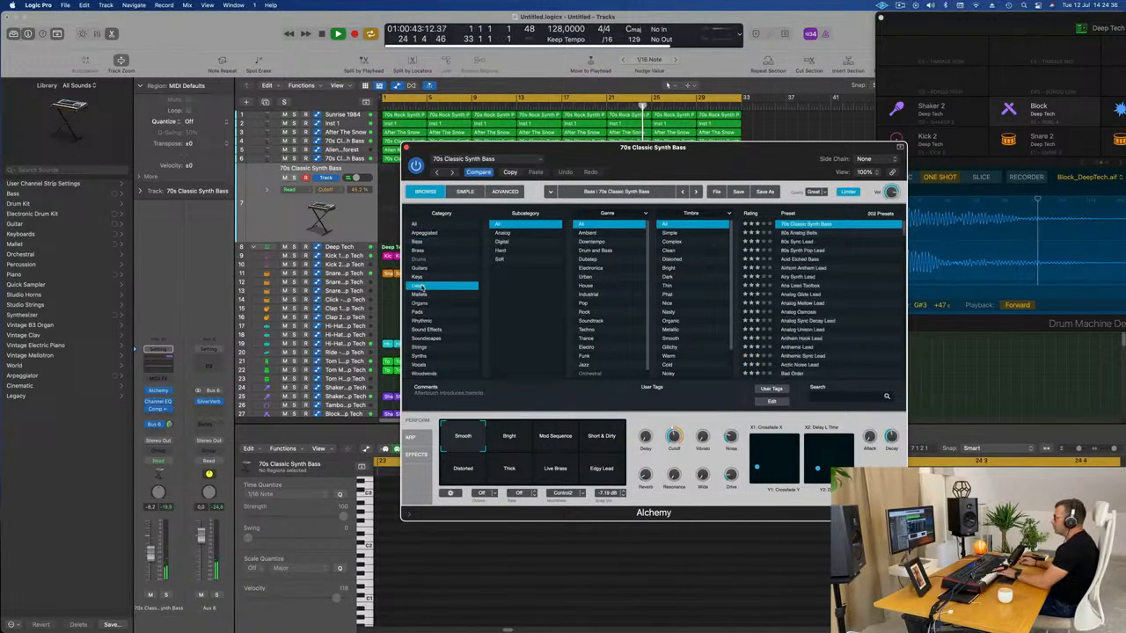
pyautogui.click(798, 243)
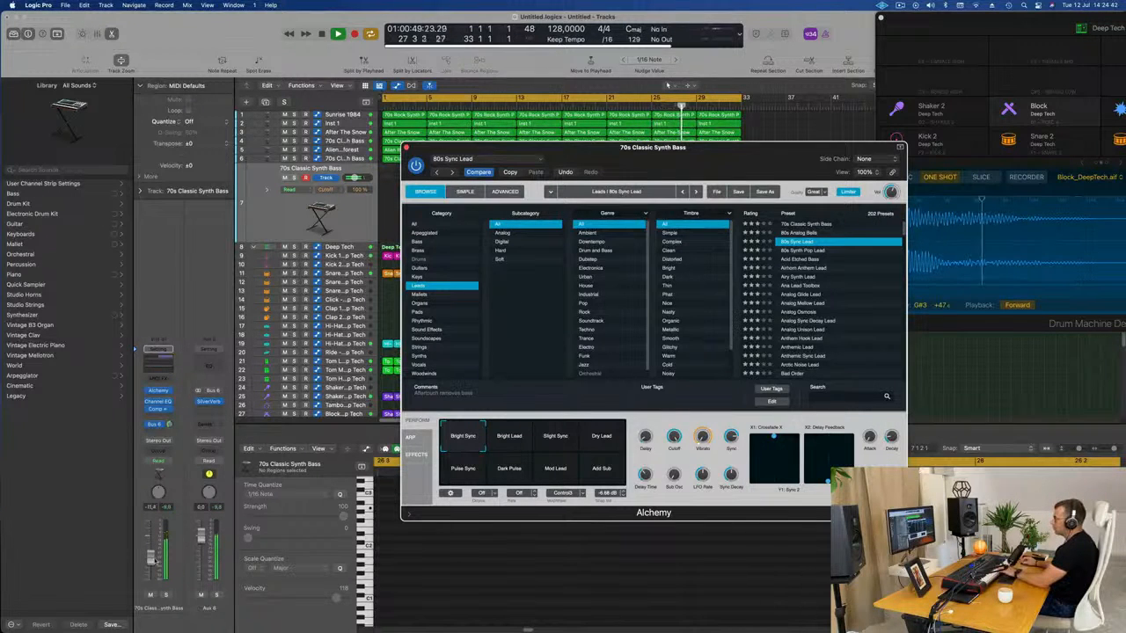
pyautogui.click(988, 188)
# Load the Ana Lead Toolbox preset and select its Dark Decay snapshot during playback
pyautogui.click(804, 286)
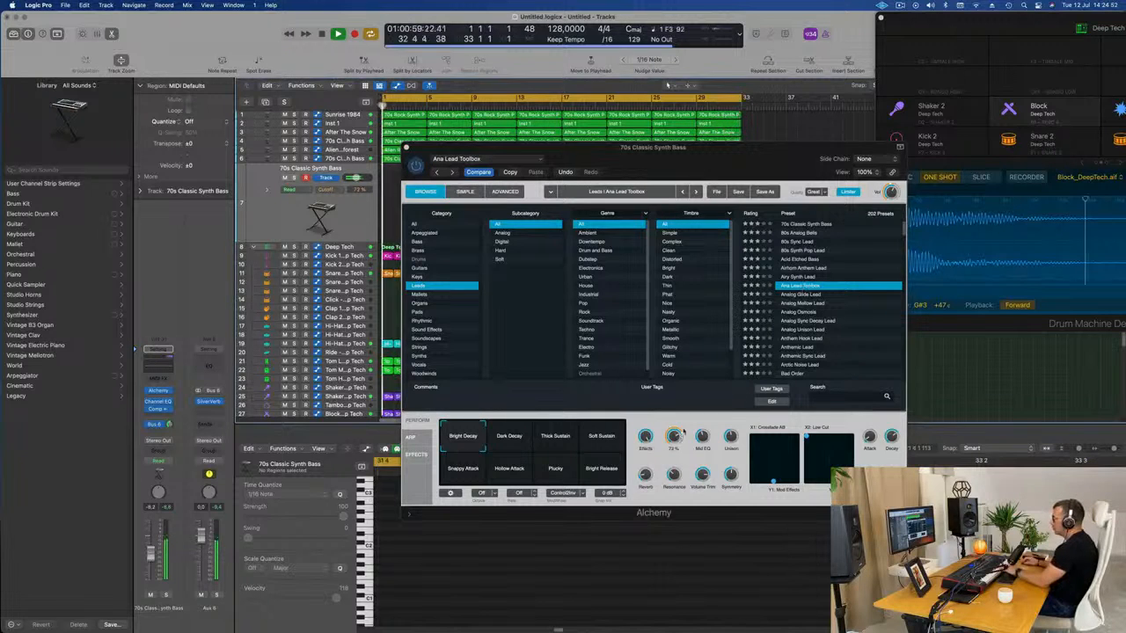
pyautogui.click(504, 437)
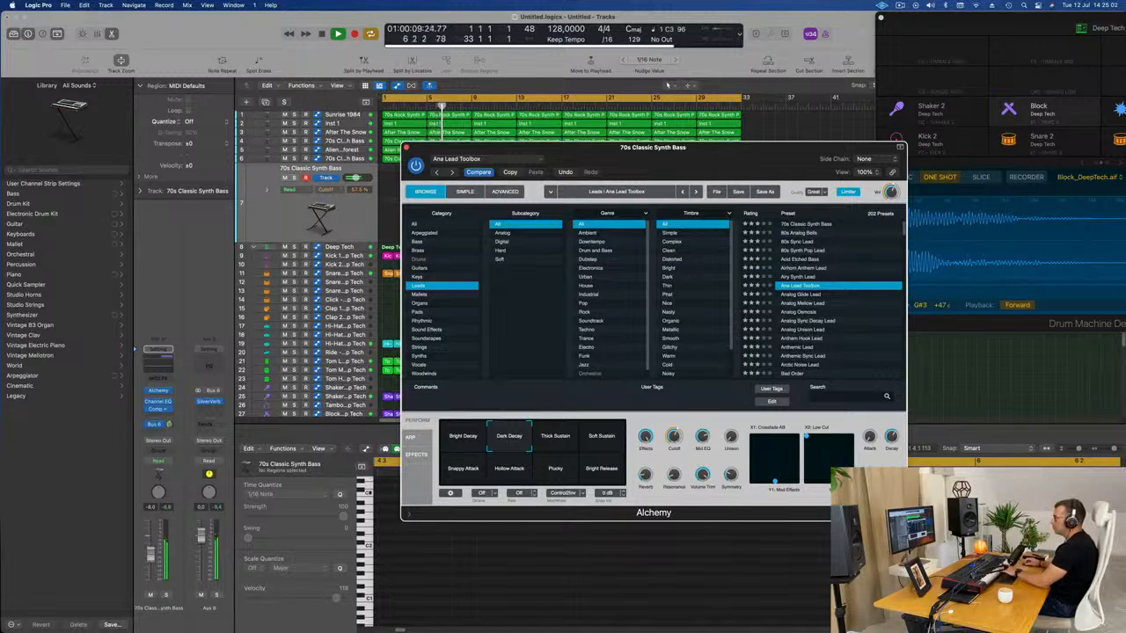
pyautogui.click(343, 211)
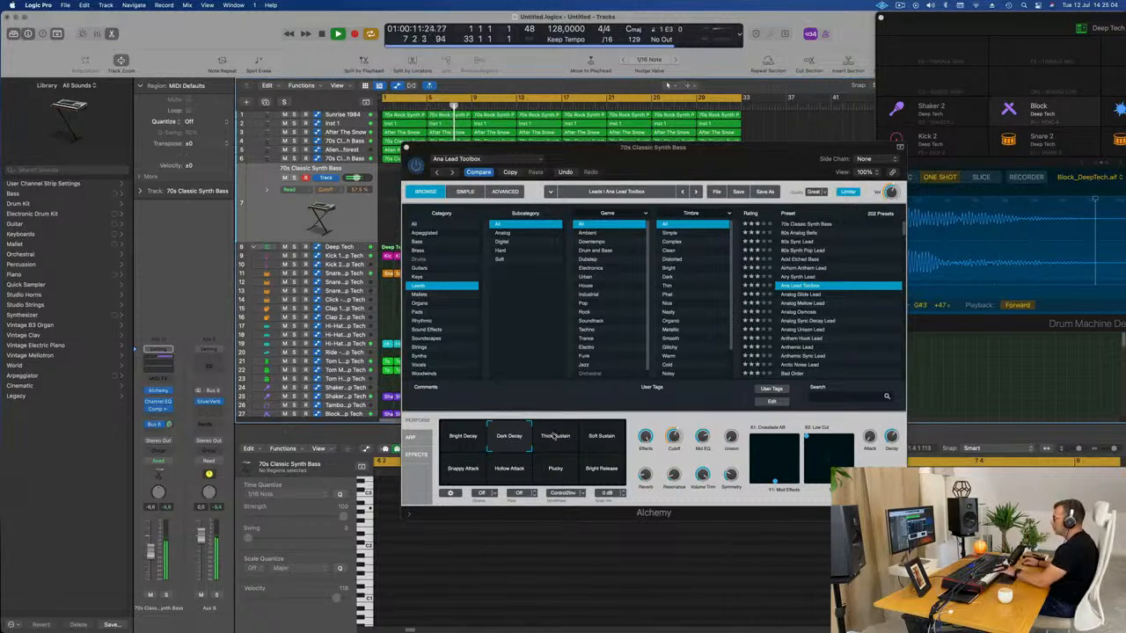
# Audition the remaining Ana Lead Toolbox snapshots, from Thick Sustain to Plucky, and keep Bright Release selected
pyautogui.click(555, 437)
pyautogui.click(598, 437)
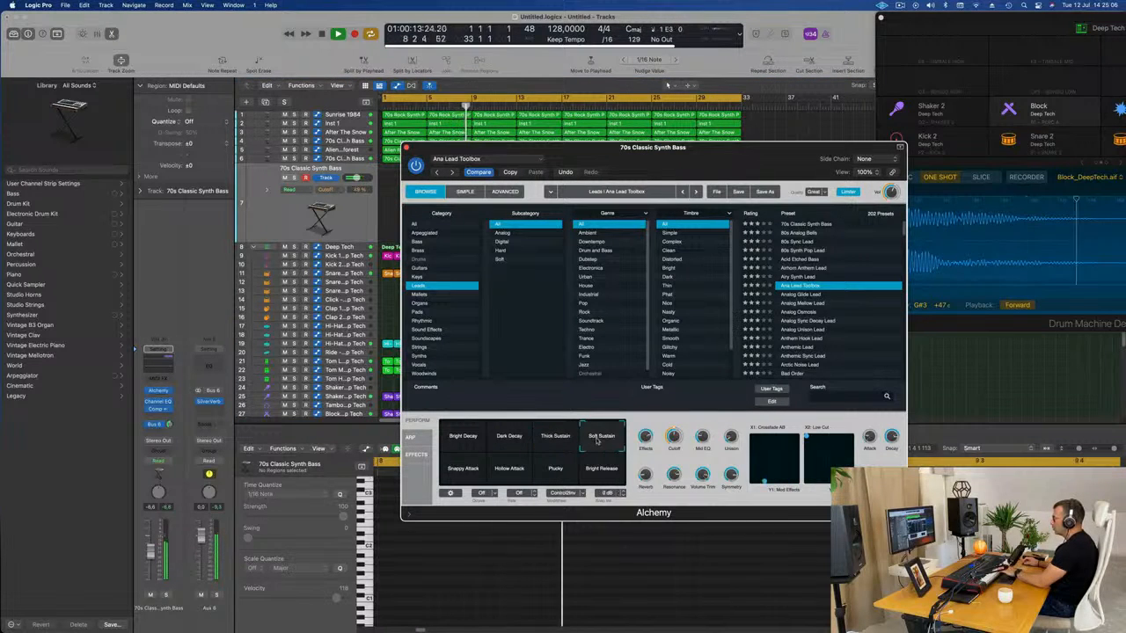
pyautogui.click(464, 470)
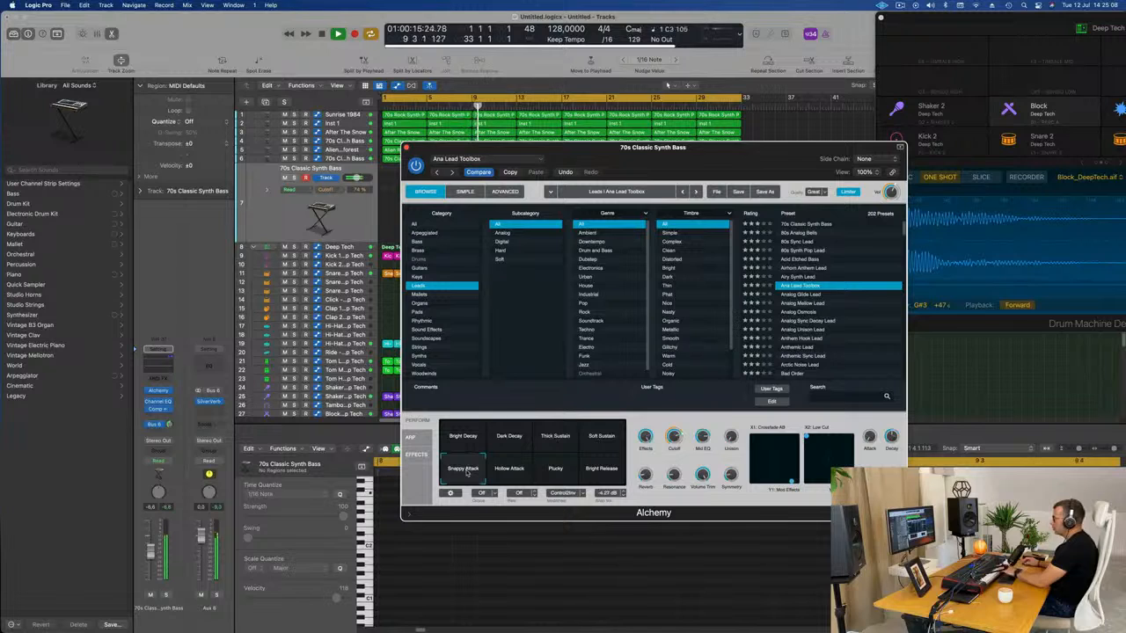
pyautogui.click(515, 473)
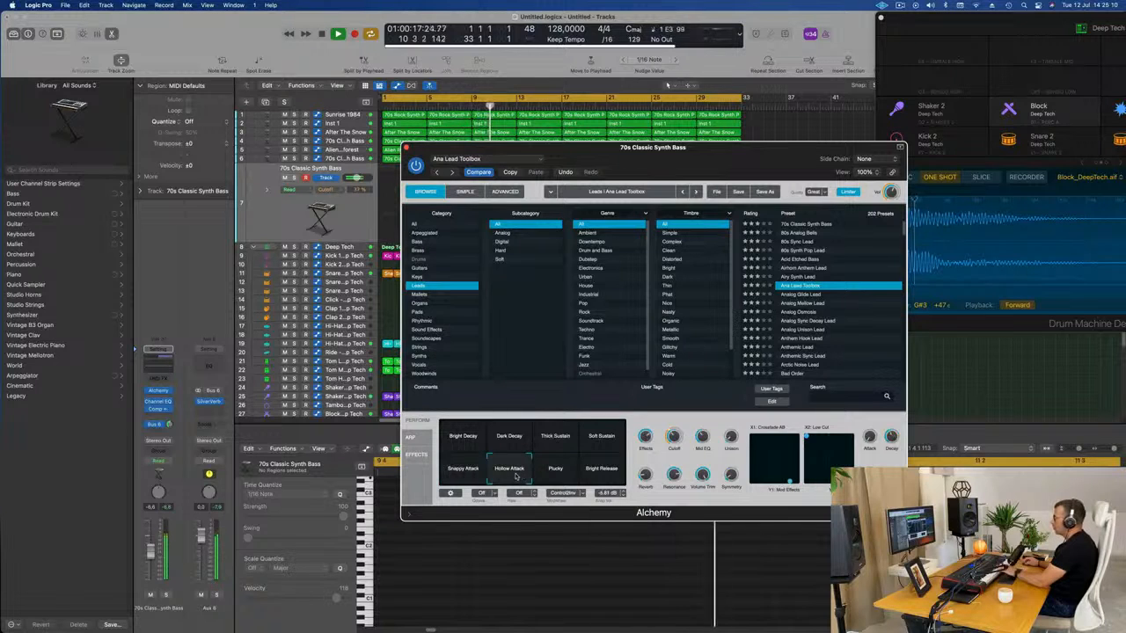
pyautogui.click(556, 472)
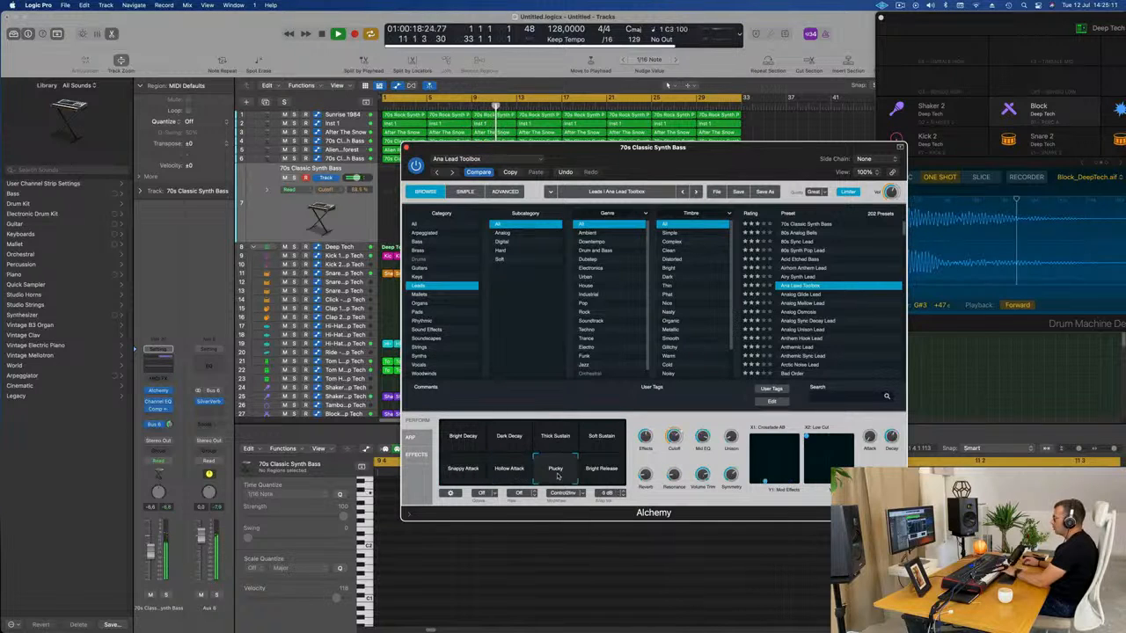
pyautogui.click(602, 471)
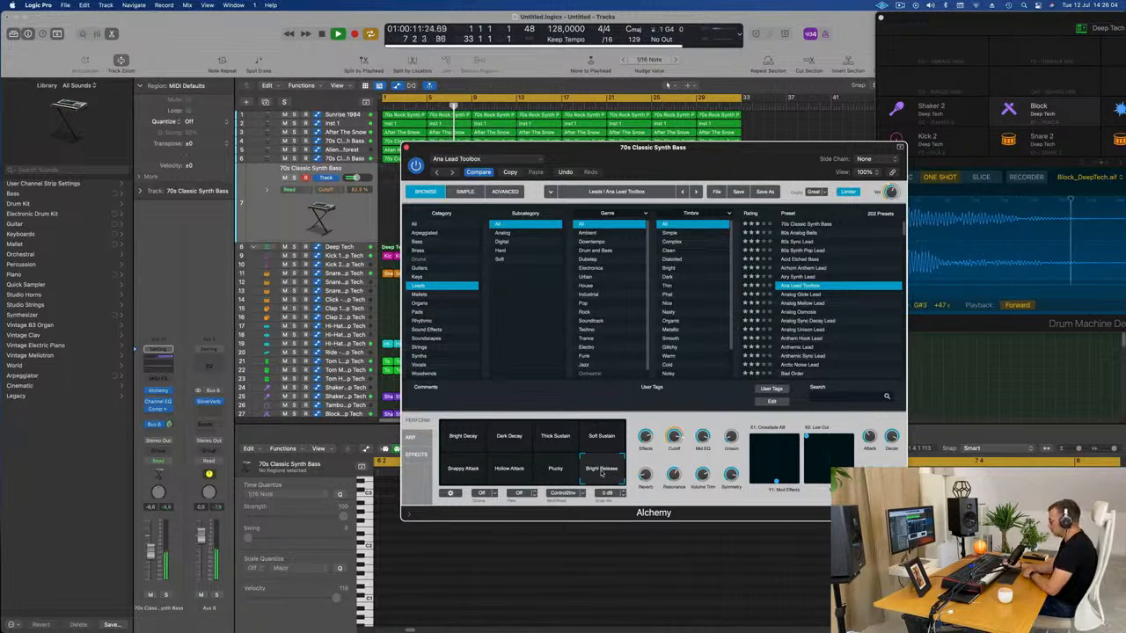
# Record a lead part on track 7 with the Bright Release sound and move the recorded region to bar 1
pyautogui.press('r')
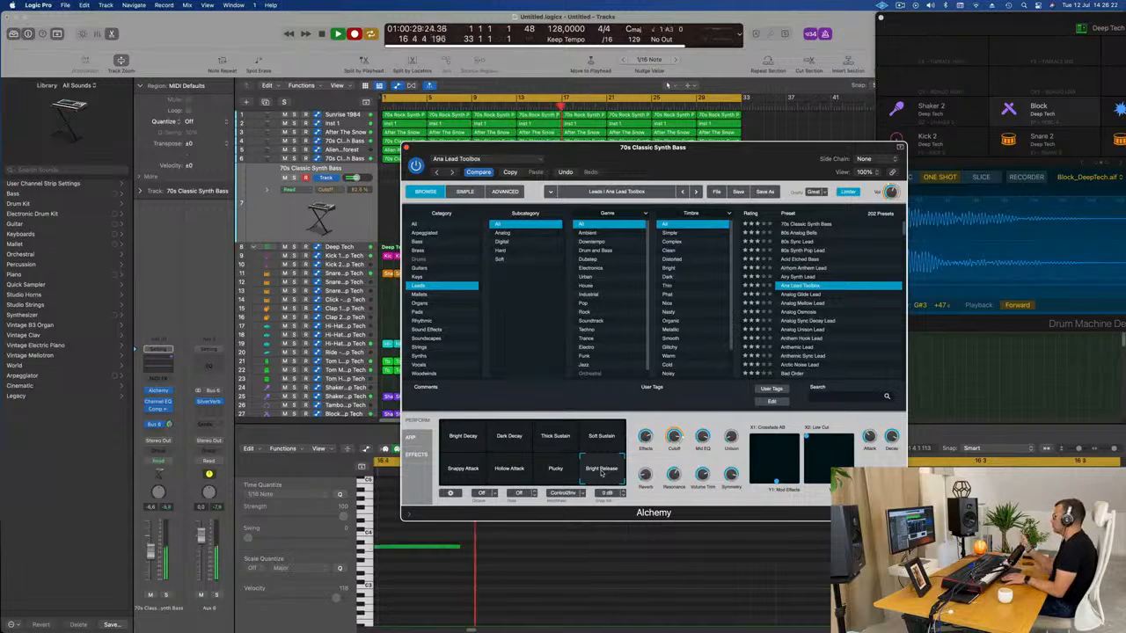
pyautogui.press('space')
pyautogui.moveTo(772, 152); pyautogui.dragTo(1120, 141)
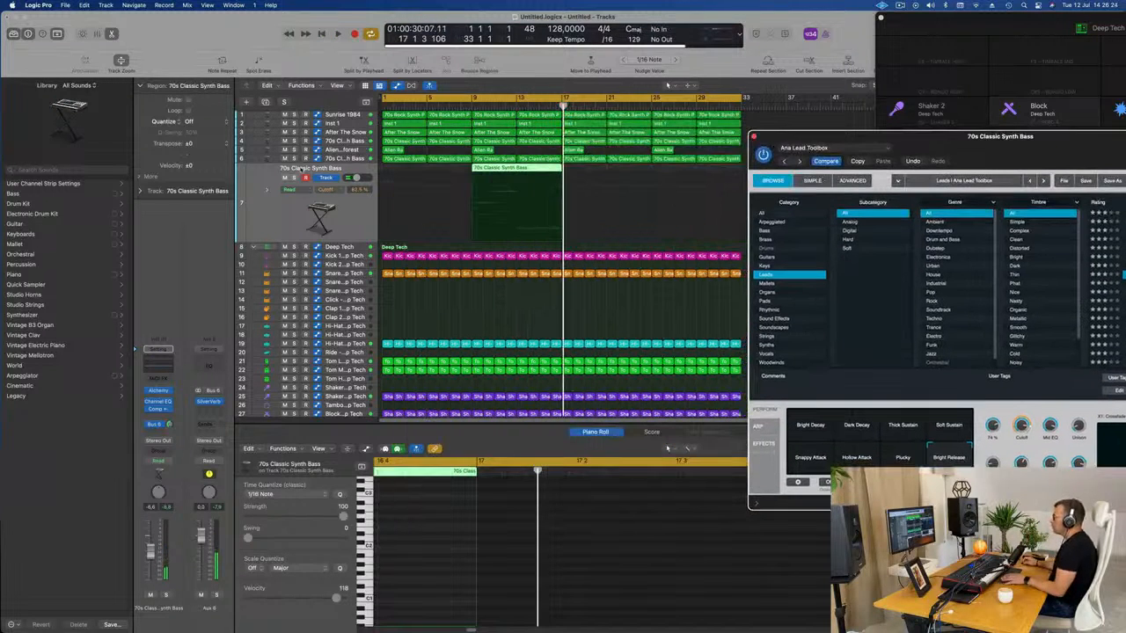
pyautogui.moveTo(501, 170); pyautogui.dragTo(408, 174)
pyautogui.press('Return')
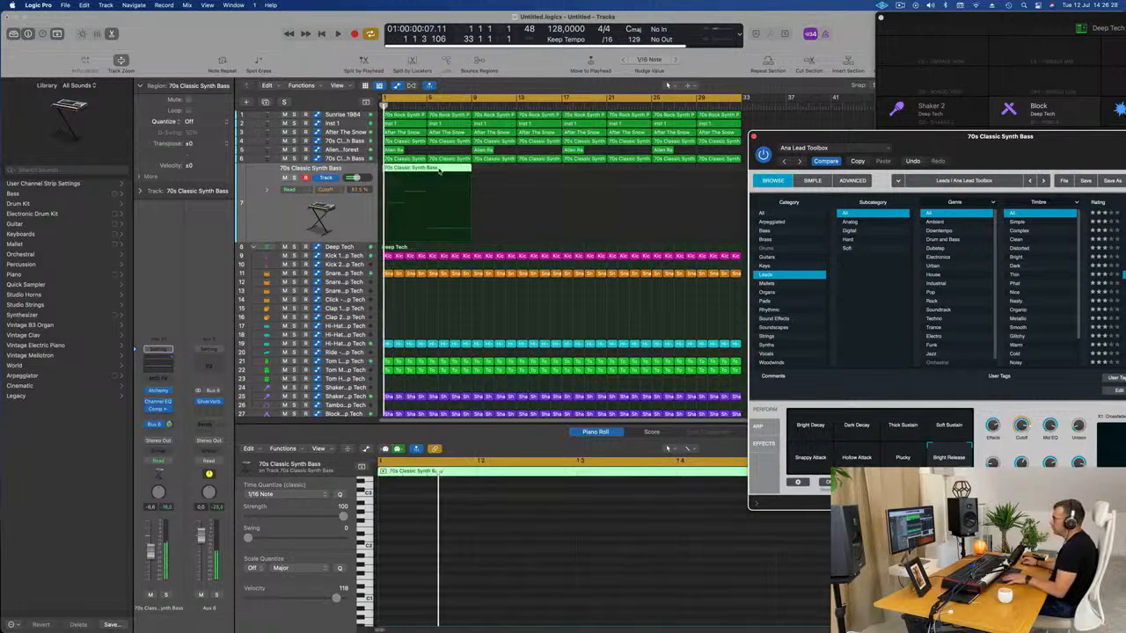
# Open the recorded lead region in the piano roll, select all its notes, and play it from the start
pyautogui.doubleClick(438, 169)
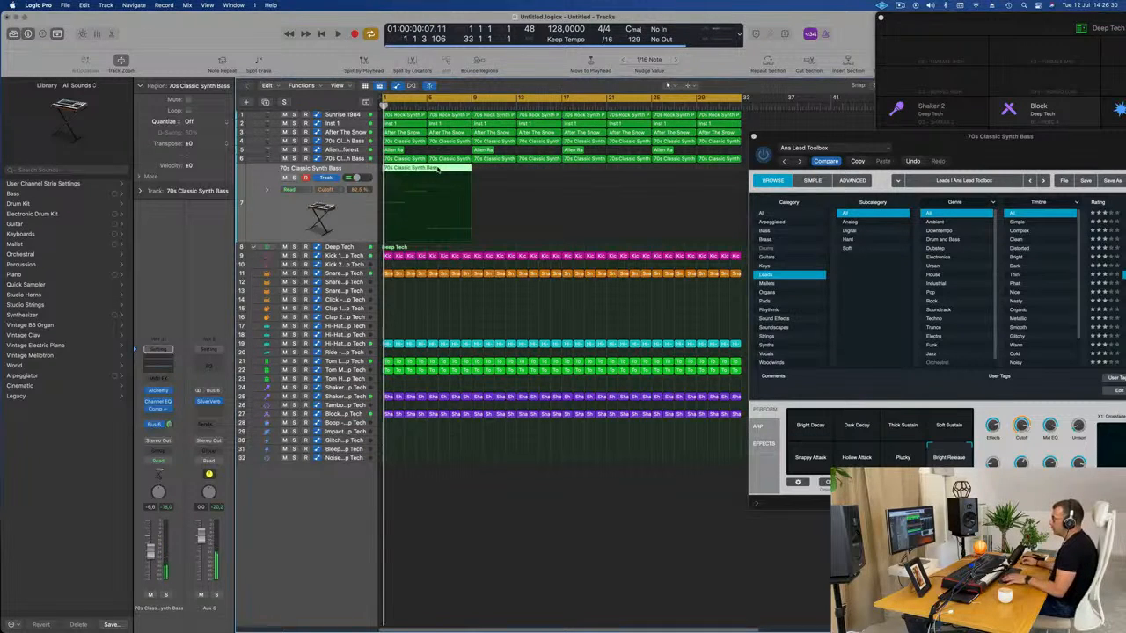
pyautogui.doubleClick(438, 170)
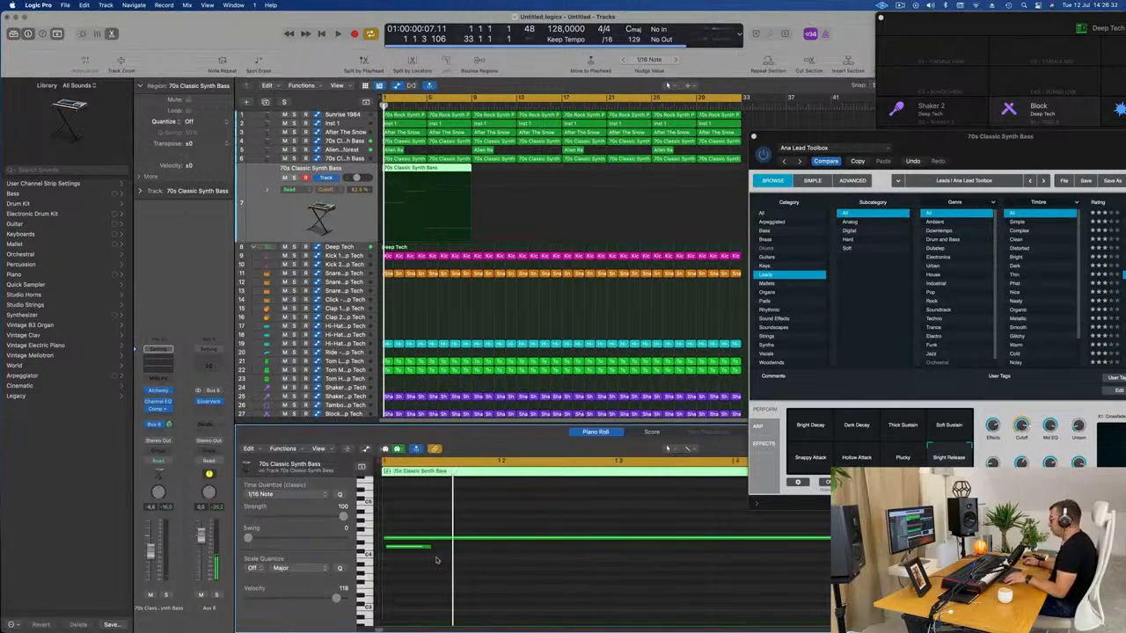
pyautogui.press('super+a')
pyautogui.press('space')
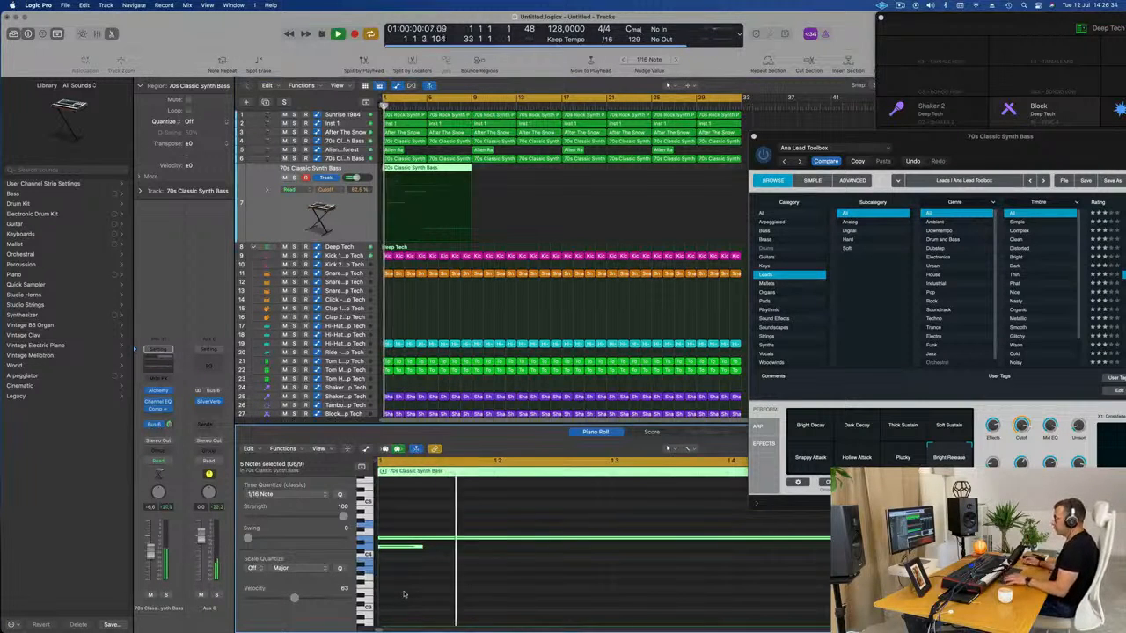
pyautogui.scroll(-3, 464, 586)
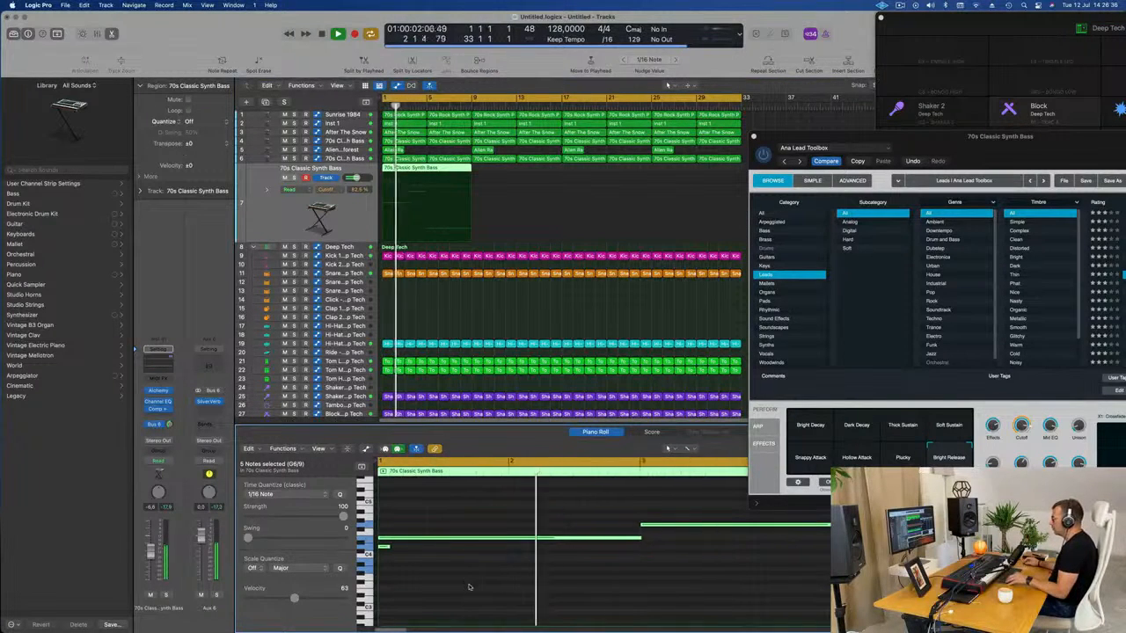
pyautogui.click(600, 592)
# Align the last long note's start to bar 5 and remove the stray short notes from the lead region
pyautogui.scroll(-1, 607, 590)
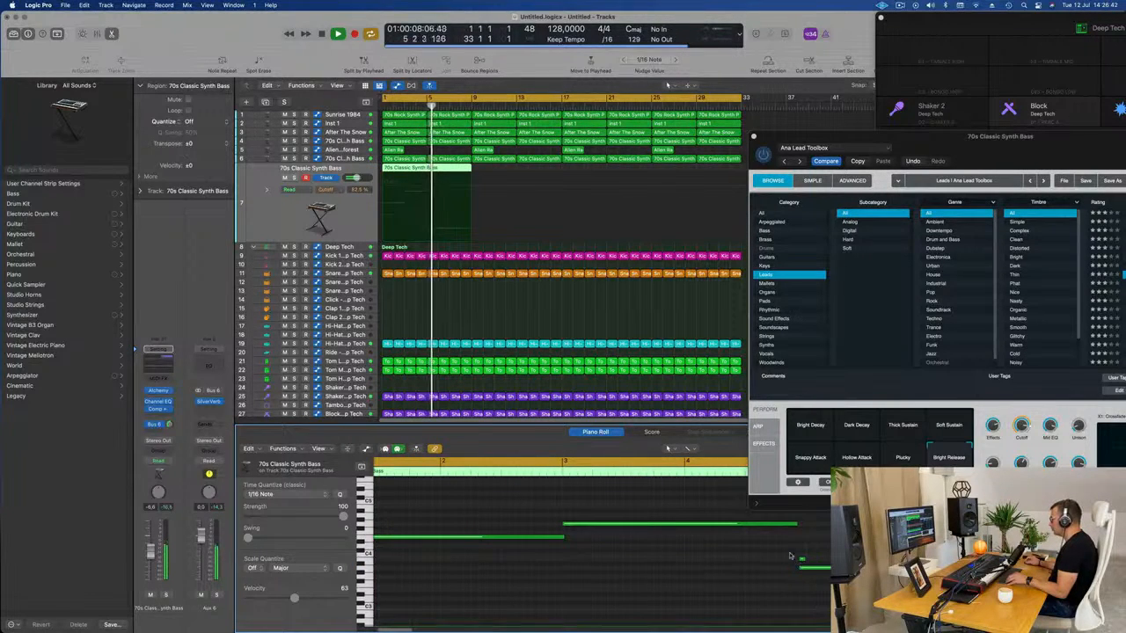
pyautogui.click(811, 570)
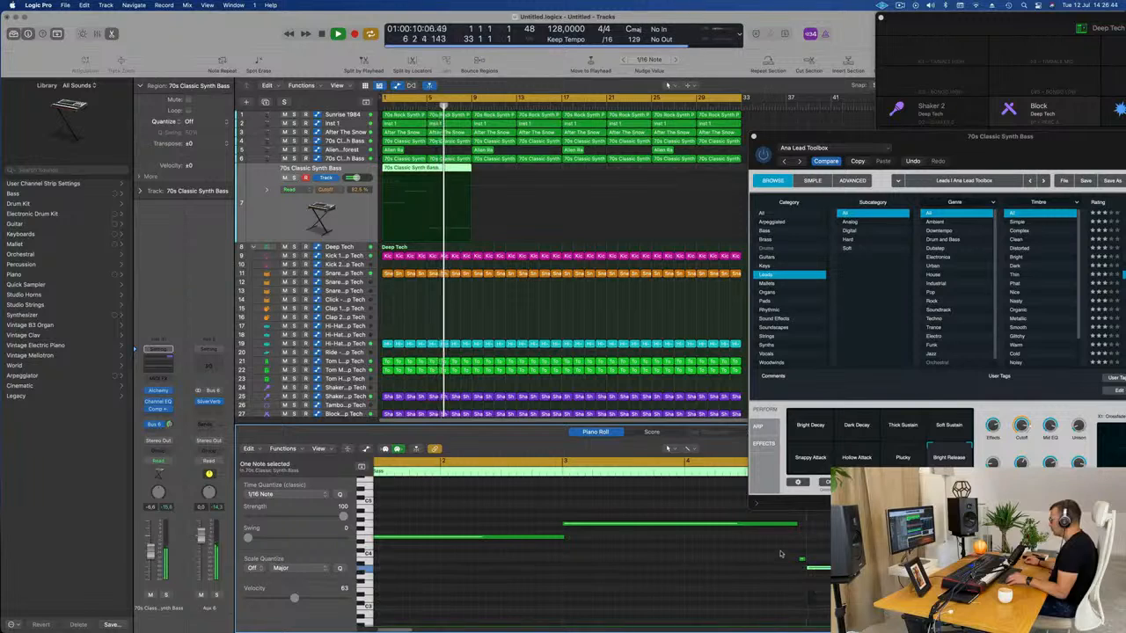
pyautogui.press('space')
pyautogui.press('Return')
pyautogui.press('space')
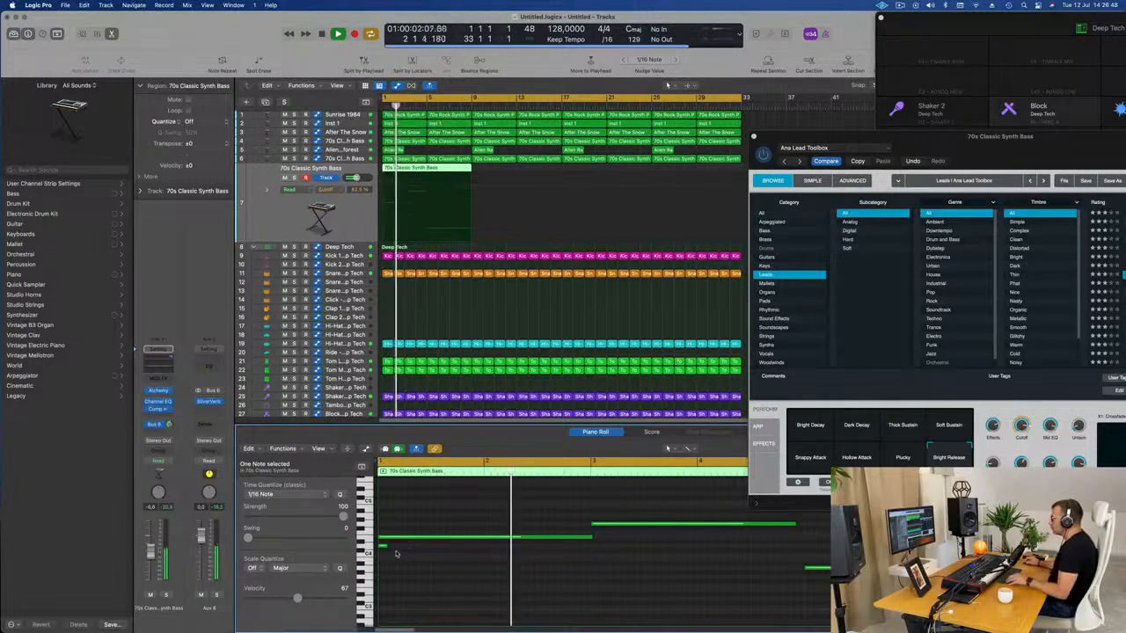
pyautogui.press('Return')
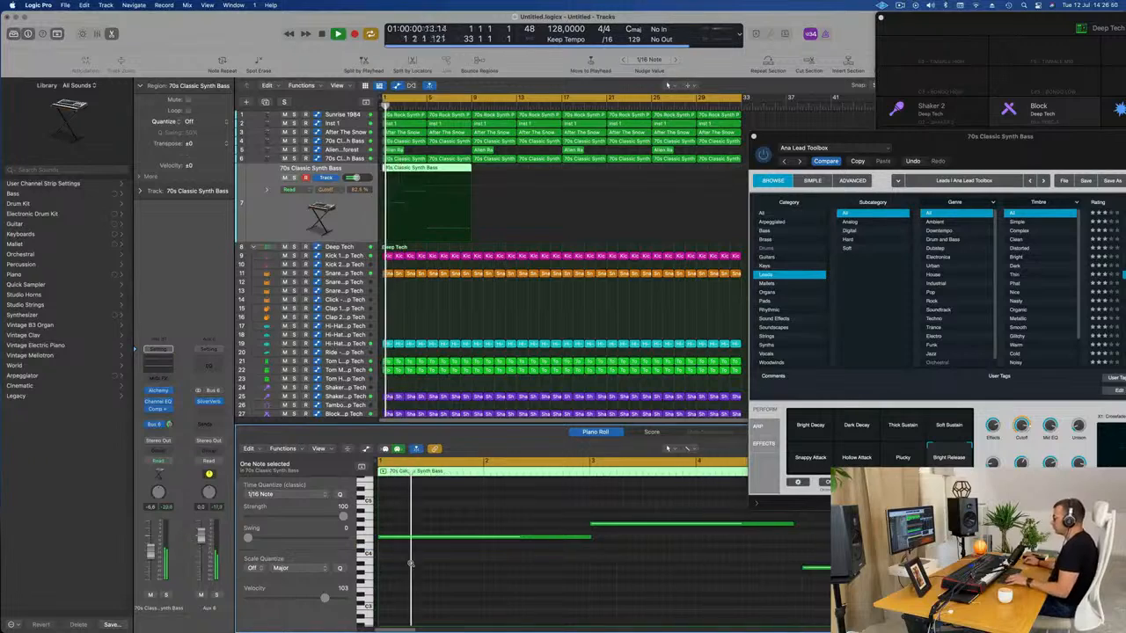
# Repeat the cleaned-up lead region three times after bar 9 and select all four regions
pyautogui.moveTo(961, 142); pyautogui.dragTo(855, 243)
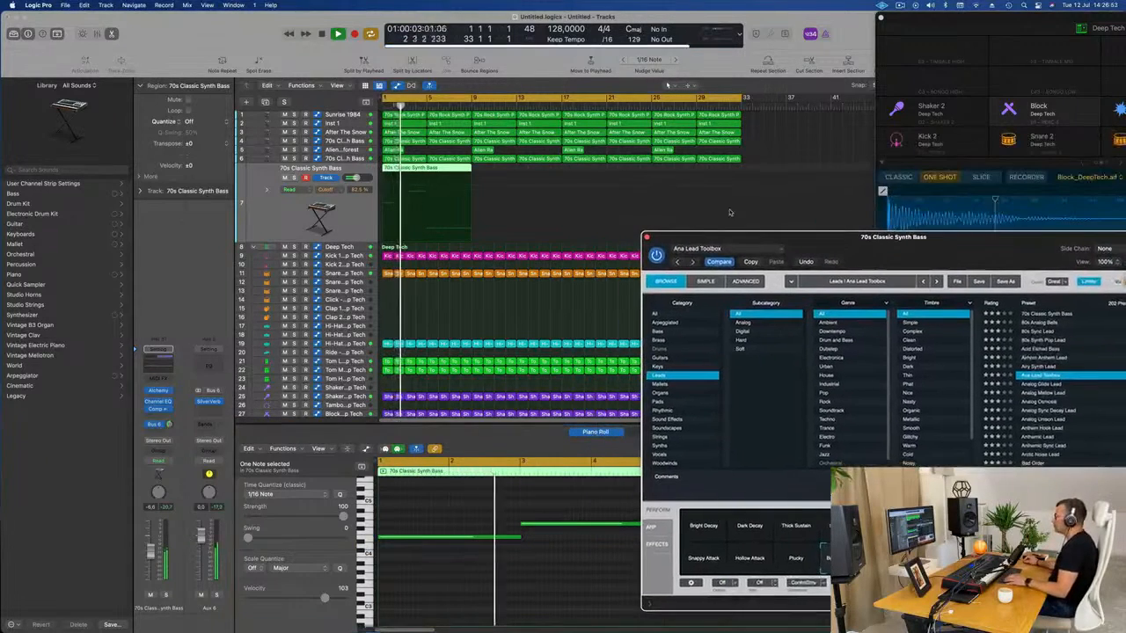
pyautogui.click(431, 172)
pyautogui.press('super+r')
pyautogui.press('super+r')
pyautogui.press('super+r')
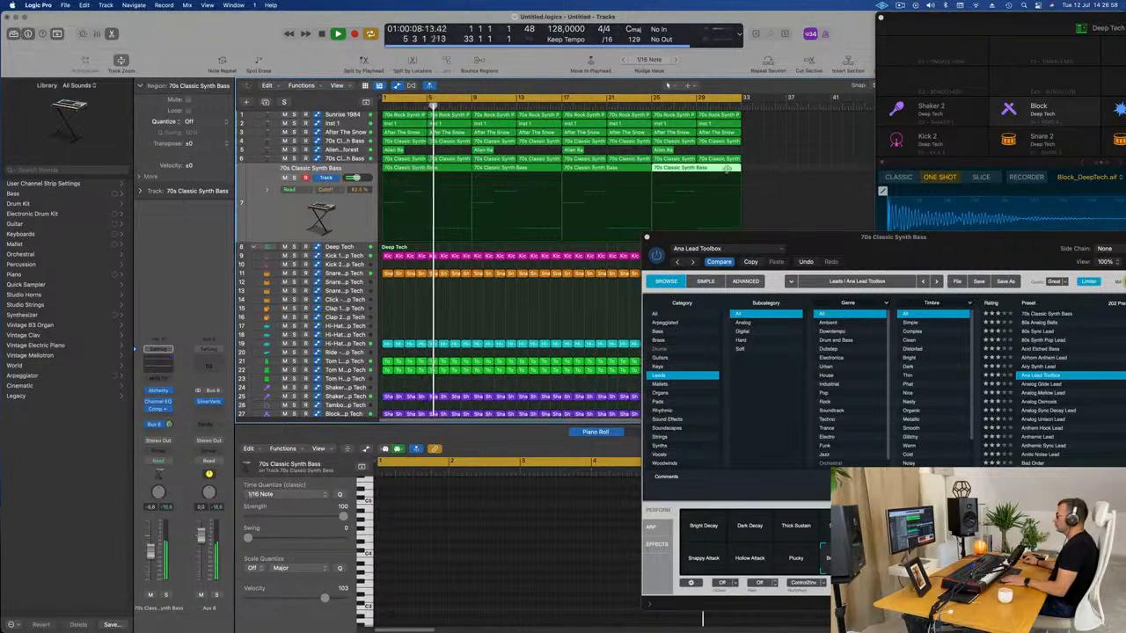
pyautogui.moveTo(770, 168); pyautogui.dragTo(430, 177)
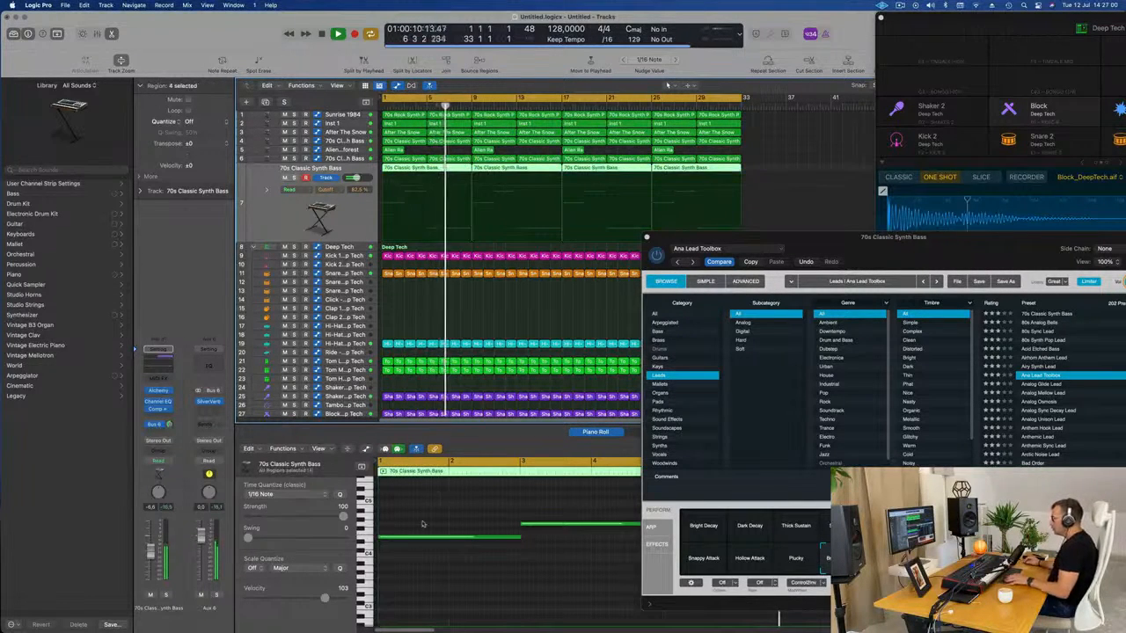
# Close the Alchemy window and show the Note Velocity lane for the lead notes in the piano roll
pyautogui.click(361, 468)
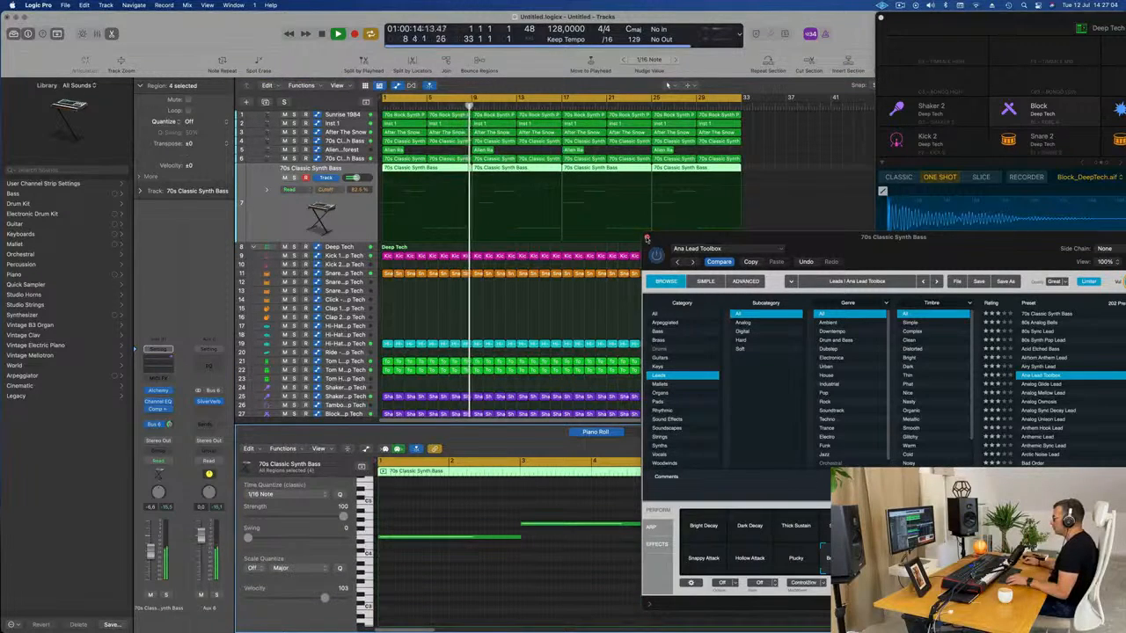
pyautogui.click(647, 238)
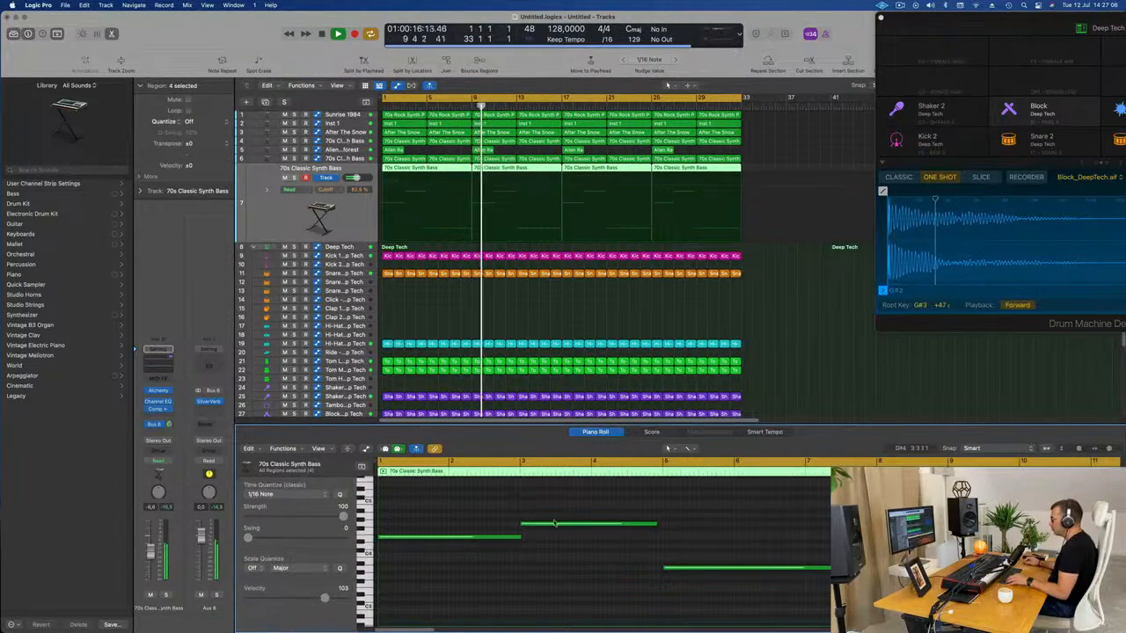
pyautogui.click(588, 525)
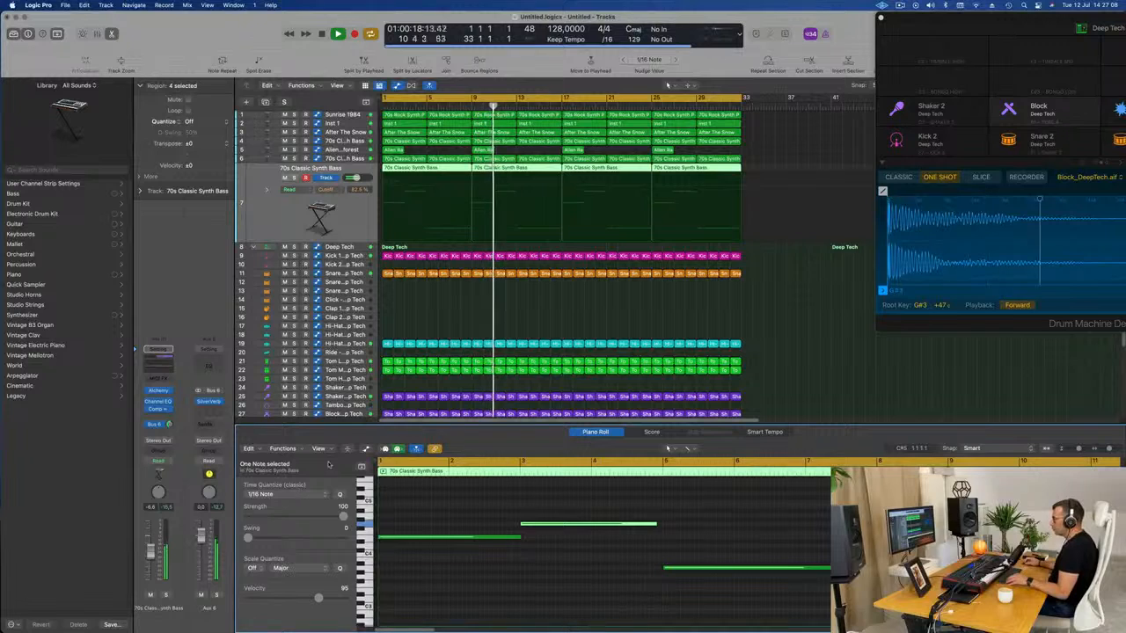
pyautogui.click(347, 449)
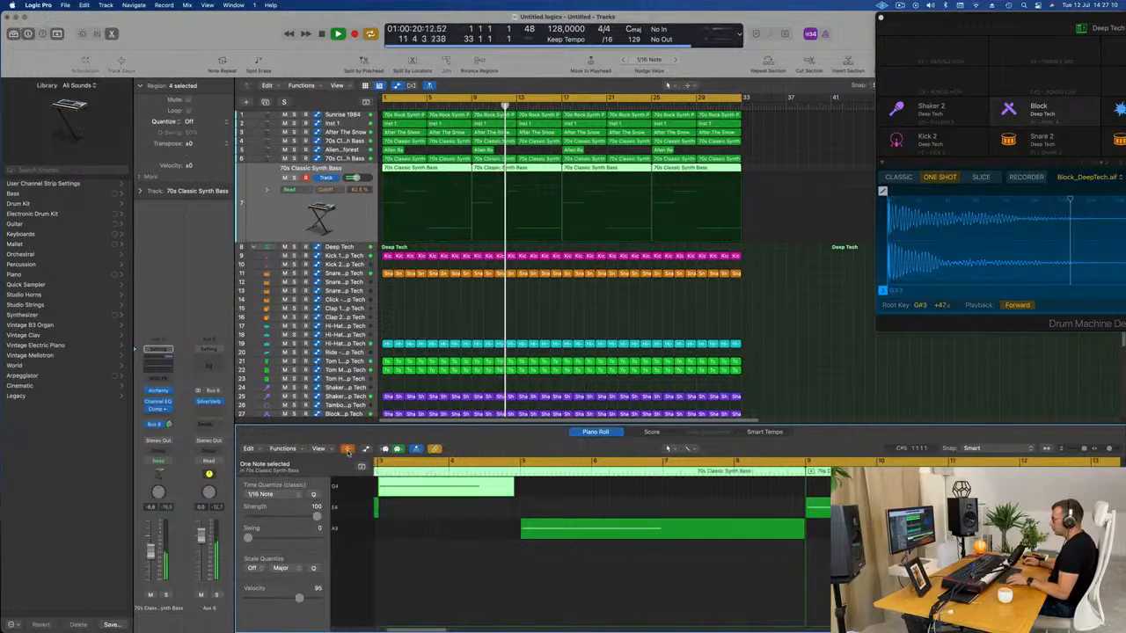
pyautogui.click(348, 450)
pyautogui.click(366, 449)
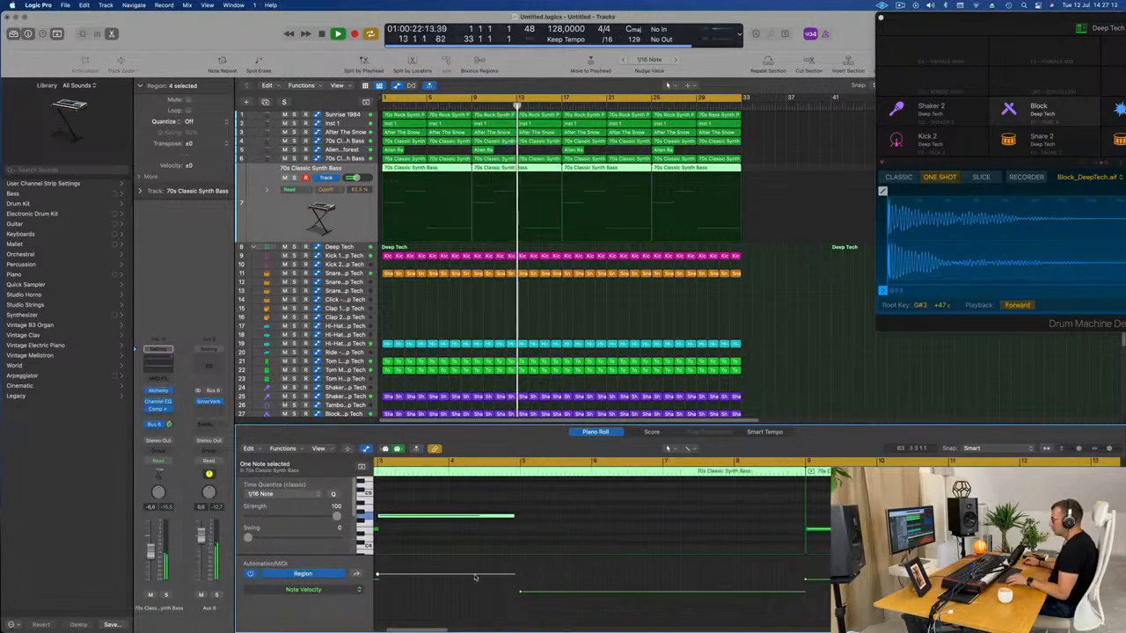
# Even out the first lead region's velocities by raising the bar 5 note and lowering the bar 3 note
pyautogui.moveTo(521, 592); pyautogui.dragTo(521, 586)
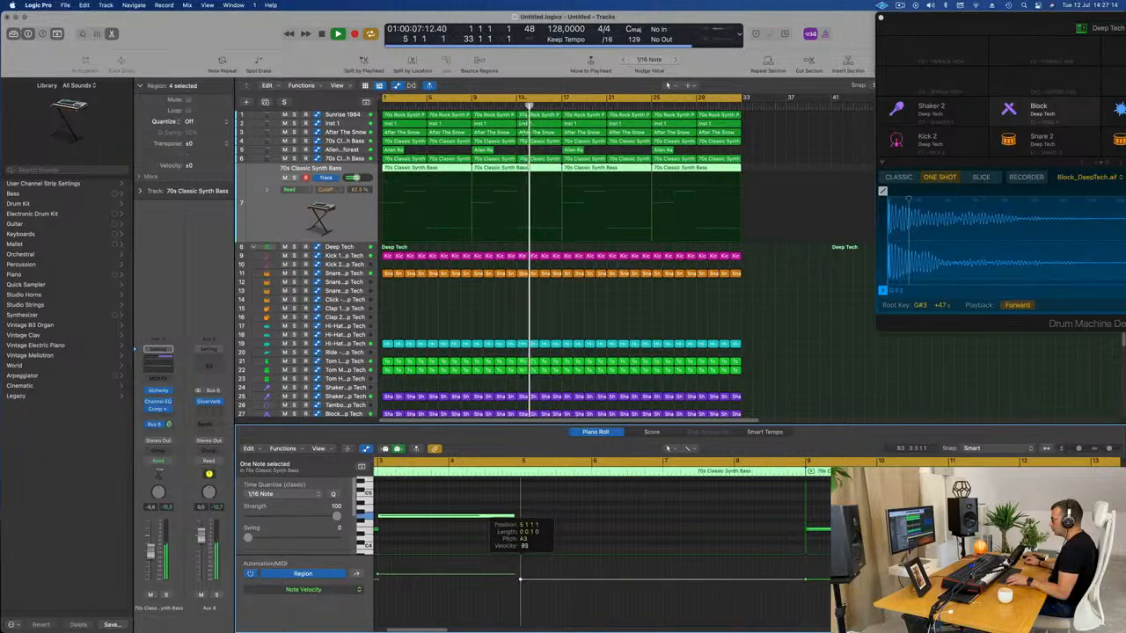
pyautogui.press('super+Left')
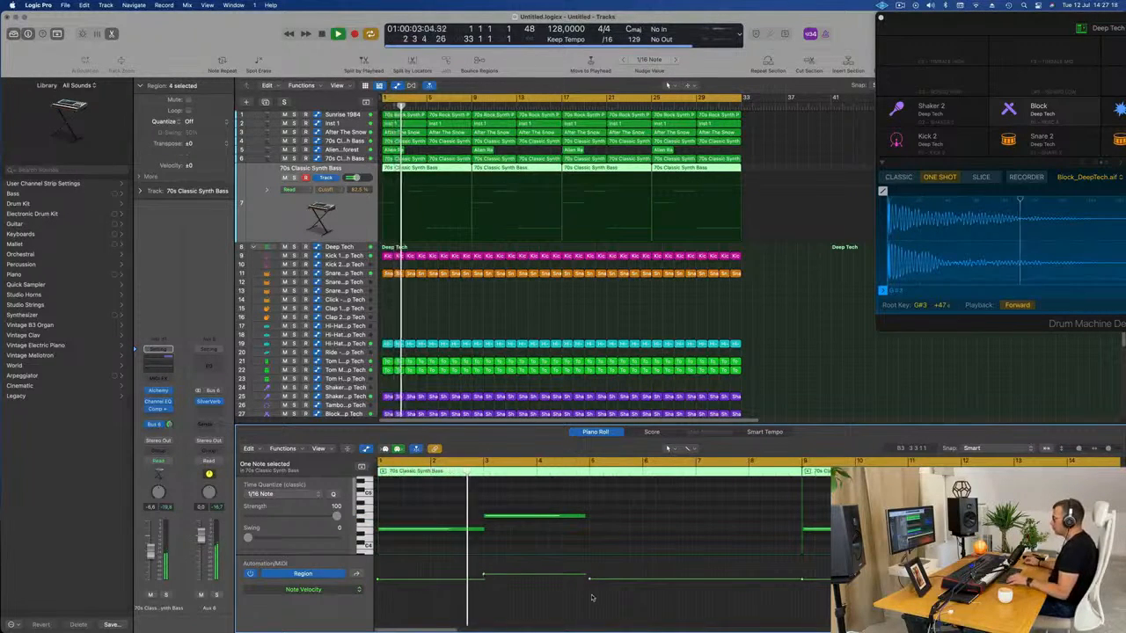
pyautogui.scroll(3, 593, 598)
pyautogui.scroll(-5, 593, 598)
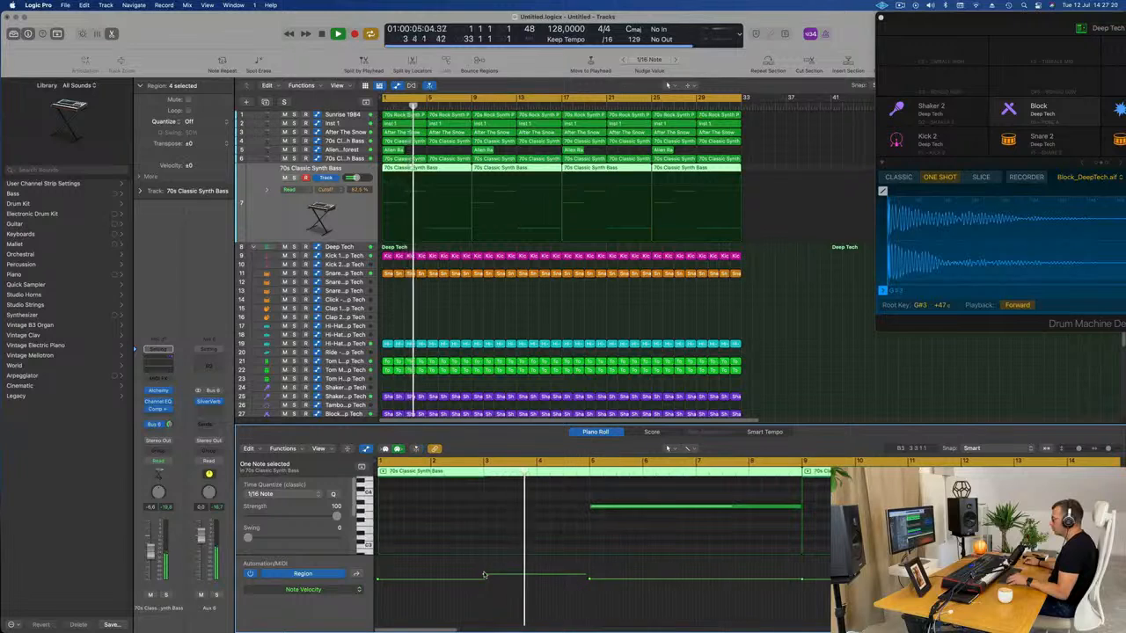
pyautogui.moveTo(483, 576); pyautogui.dragTo(483, 581)
pyautogui.press('super+Left')
pyautogui.scroll(2, 605, 528)
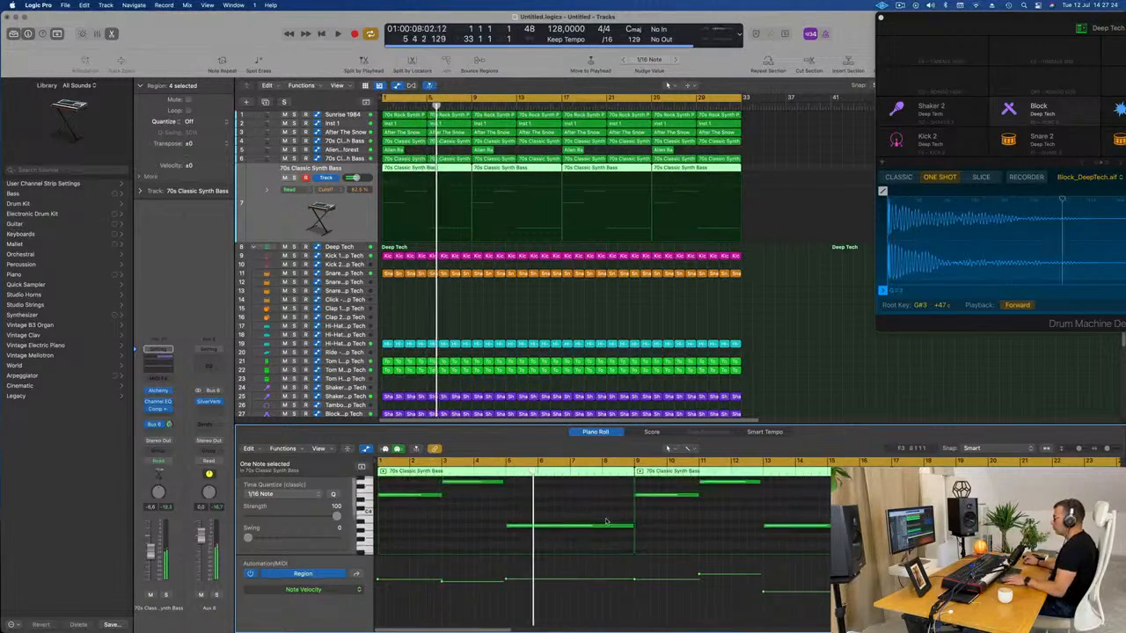
# Replace the three lead copies from bar 9 onward with three repeats of the edited region, and select all the track's regions
pyautogui.press('Return')
pyautogui.moveTo(750, 169); pyautogui.dragTo(479, 174)
pyautogui.press('Delete')
pyautogui.press('Return')
pyautogui.click(423, 171)
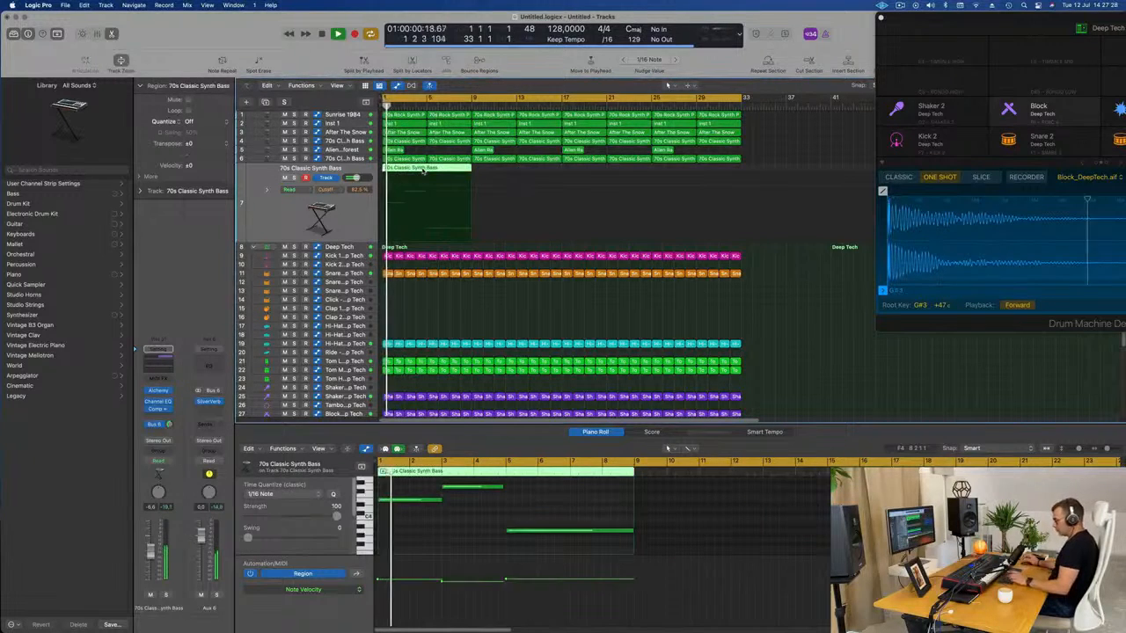
pyautogui.press('super+r')
pyautogui.press('super+r')
pyautogui.press('super+r')
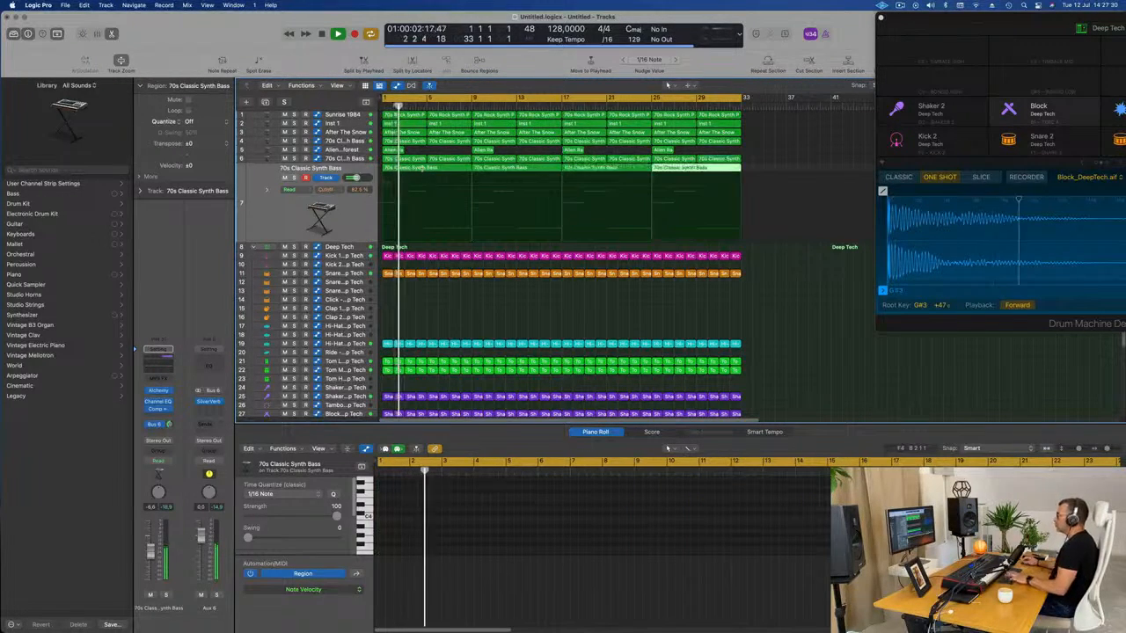
pyautogui.press('super+Left')
pyautogui.click(270, 212)
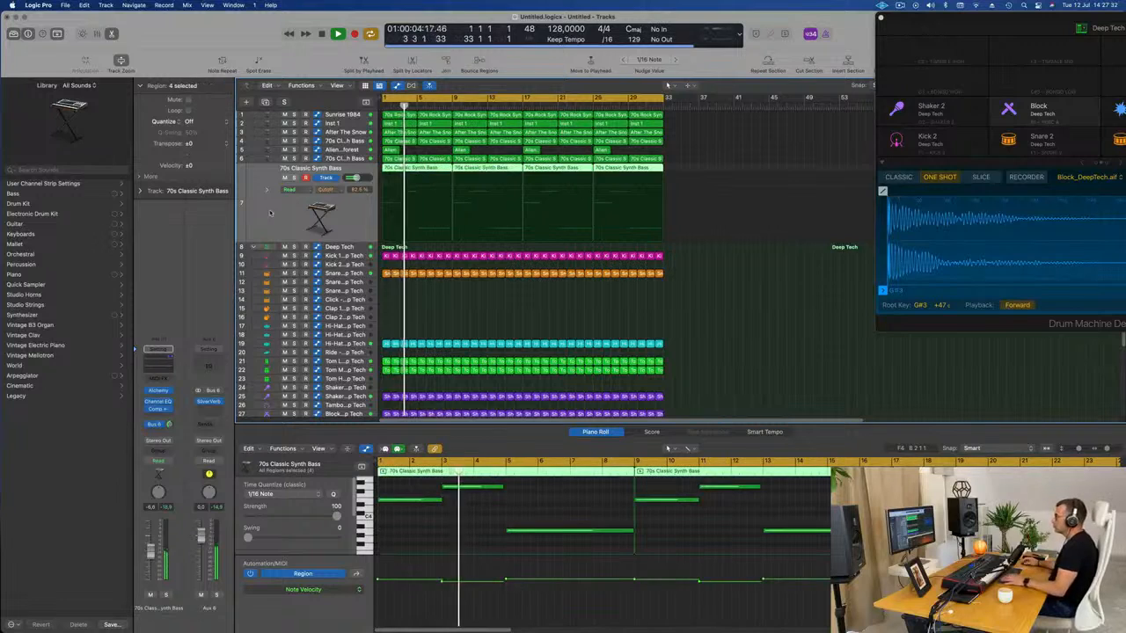
pyautogui.press('Return')
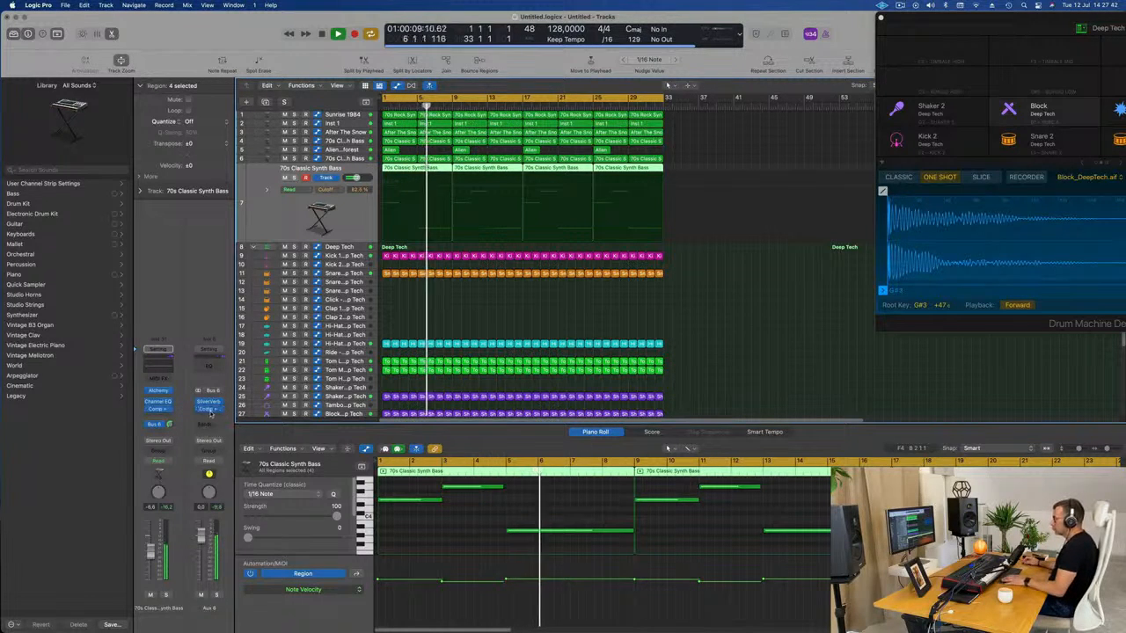
# Open the Compressor on Aux 6, restart playback, and adjust its output gain
pyautogui.click(209, 410)
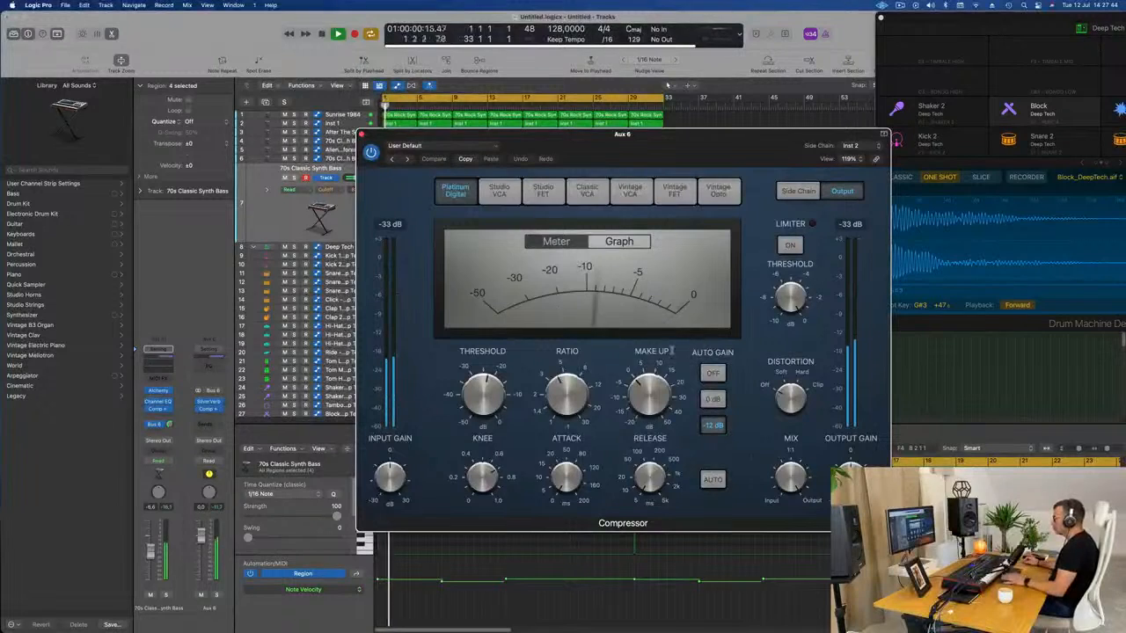
pyautogui.press('space')
pyautogui.press('space')
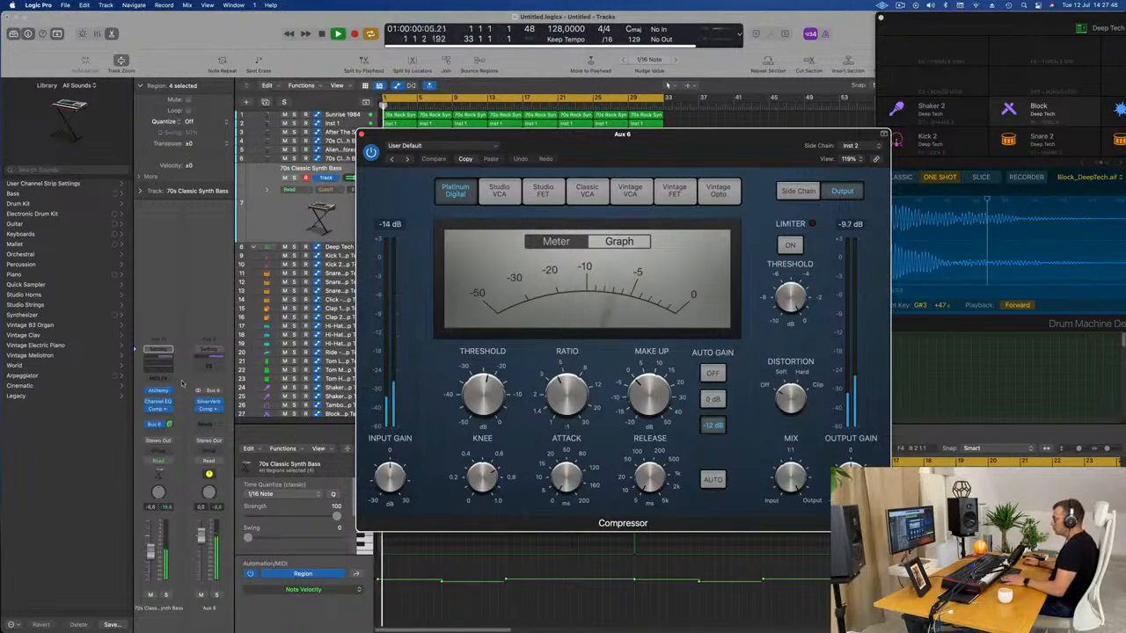
pyautogui.moveTo(851, 477); pyautogui.dragTo(851, 489)
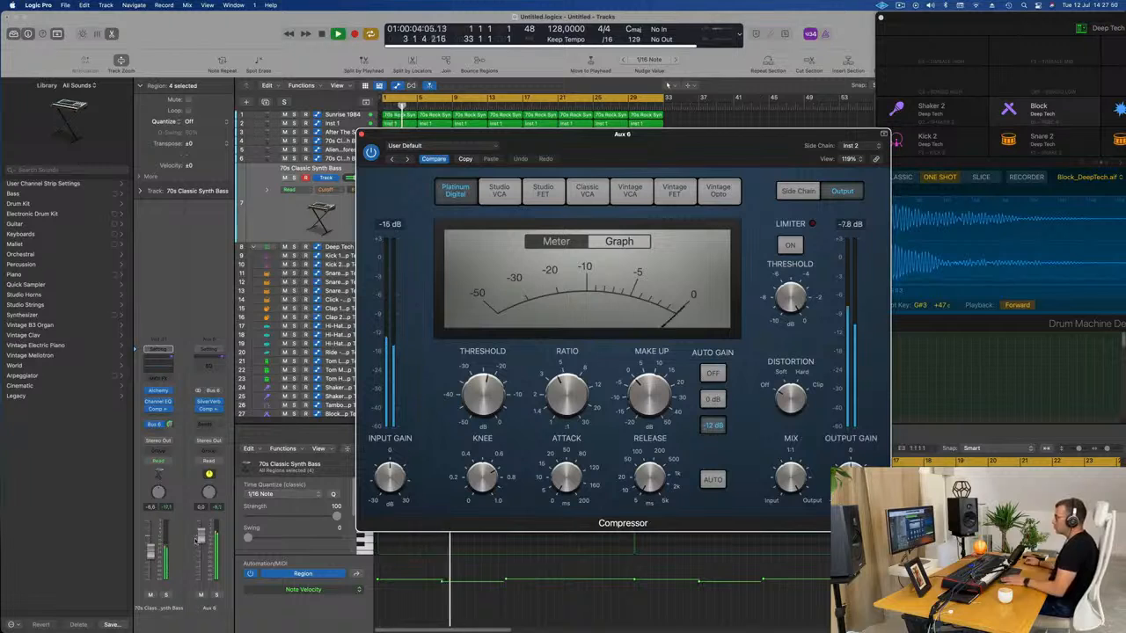
# Lower the Aux 6 level to -3.4 dB, close its Compressor window, and restart playback from the beginning
pyautogui.moveTo(201, 537); pyautogui.dragTo(200, 543)
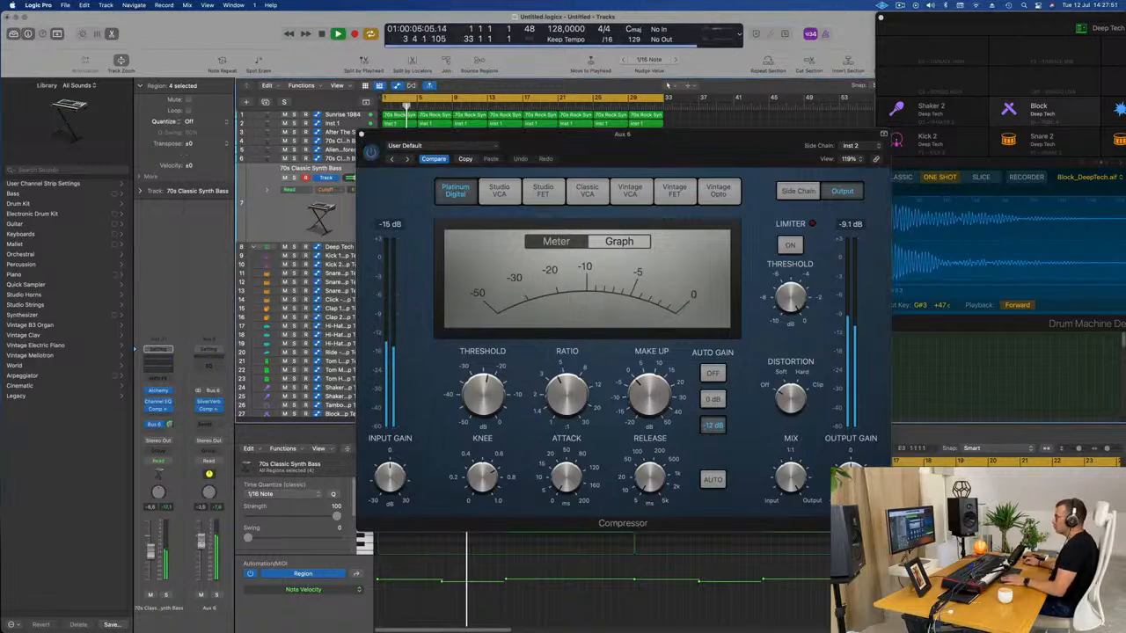
pyautogui.click(361, 134)
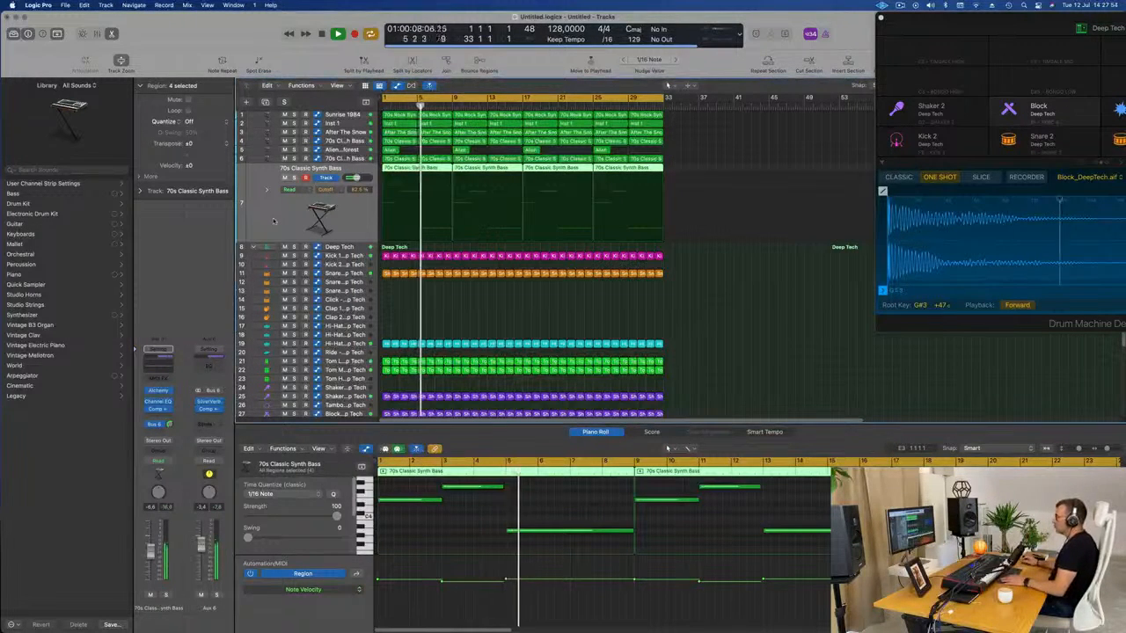
pyautogui.press('Return')
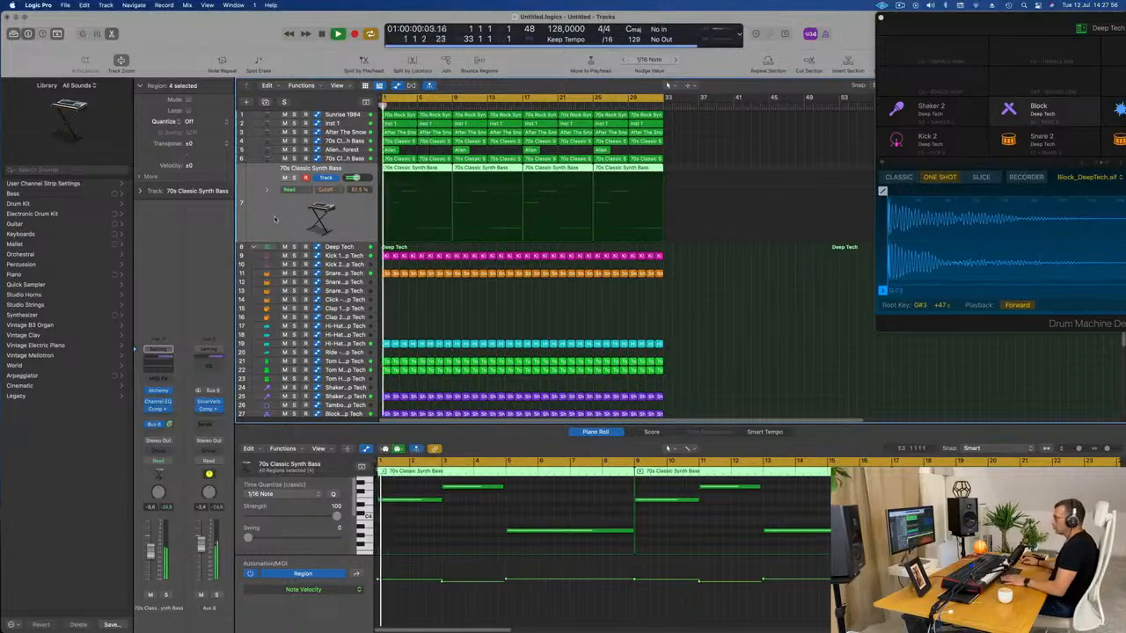
# Open Alchemy on the 70s Classic Synth Bass lead track and show its advanced synthesis settings
pyautogui.click(159, 392)
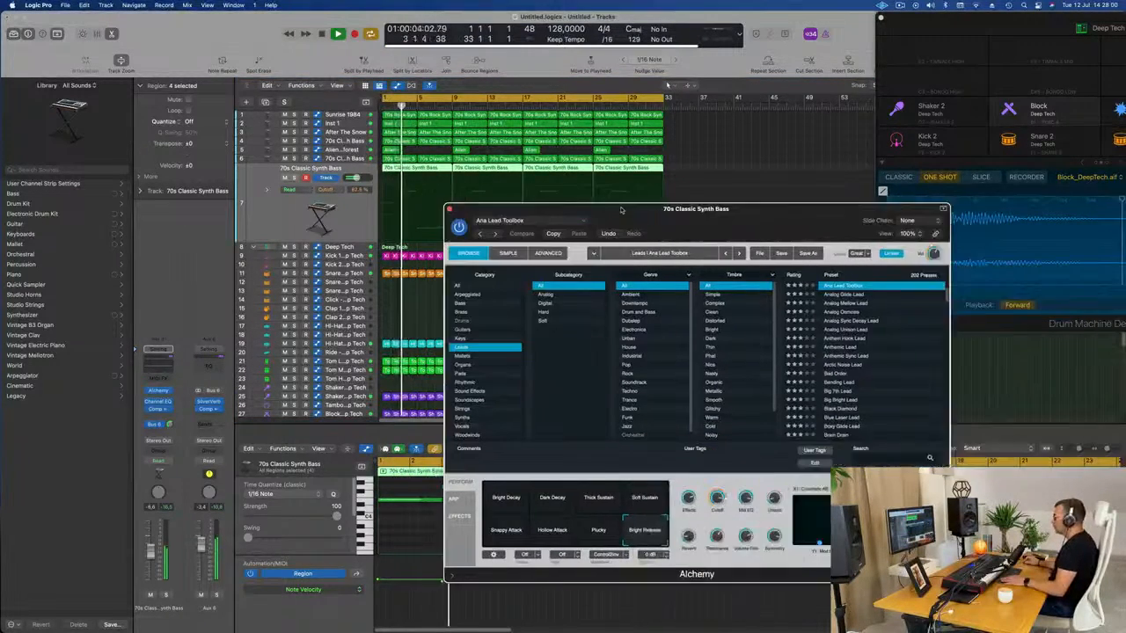
pyautogui.moveTo(621, 210); pyautogui.dragTo(600, 197)
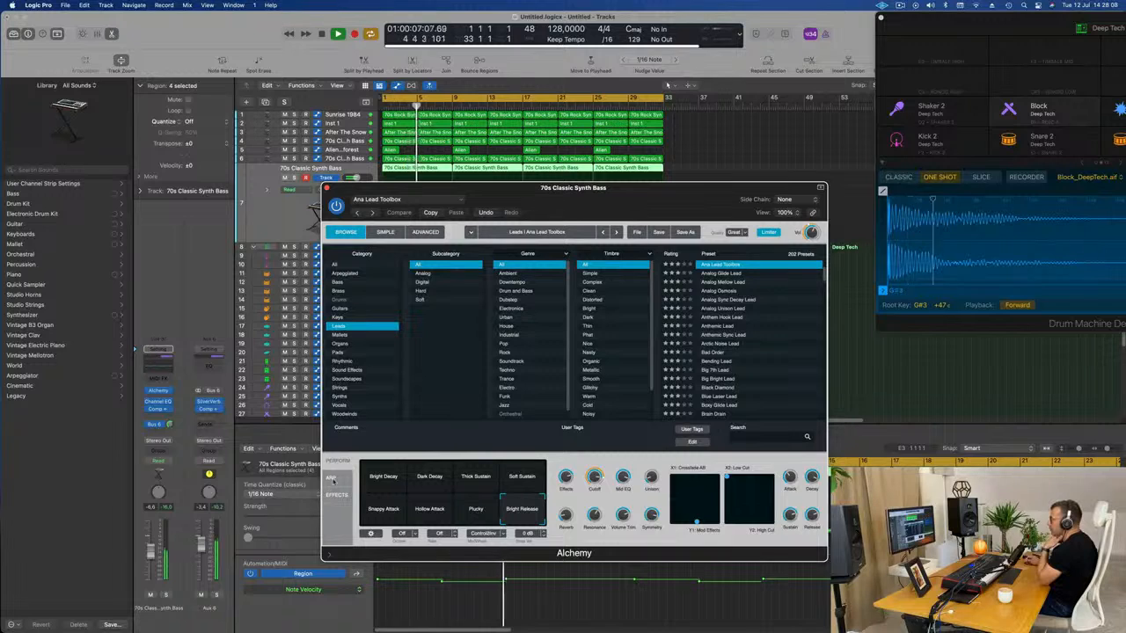
pyautogui.click(416, 232)
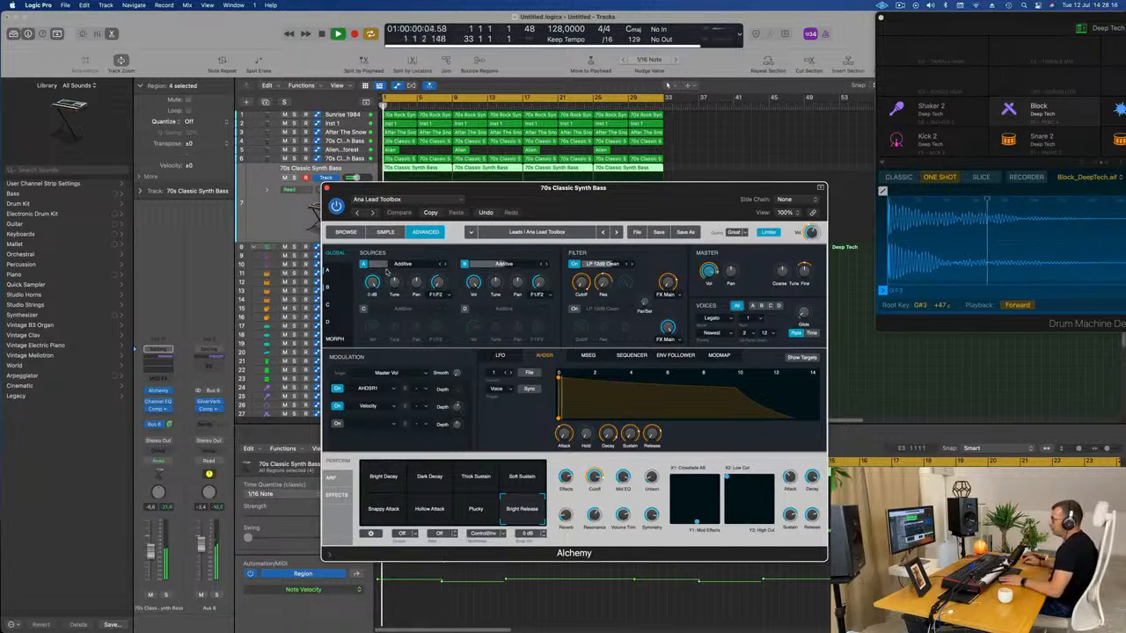
# Try different coarse tunings on Alchemy sources A and B, restarting playback to compare the sound
pyautogui.moveTo(394, 284); pyautogui.dragTo(396, 291)
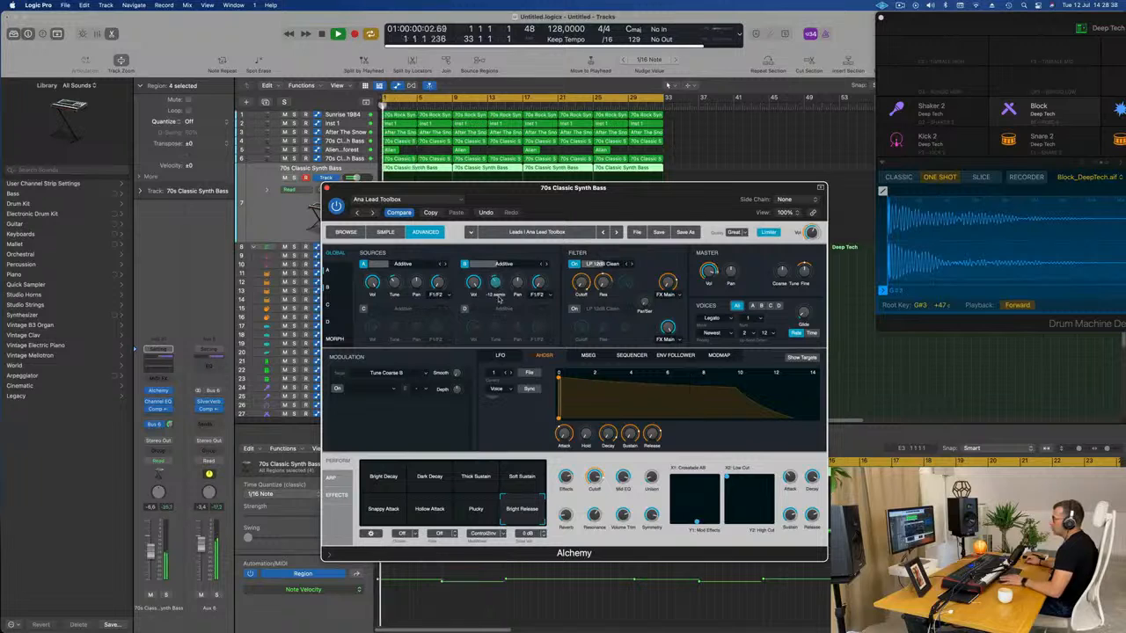
pyautogui.click(395, 283)
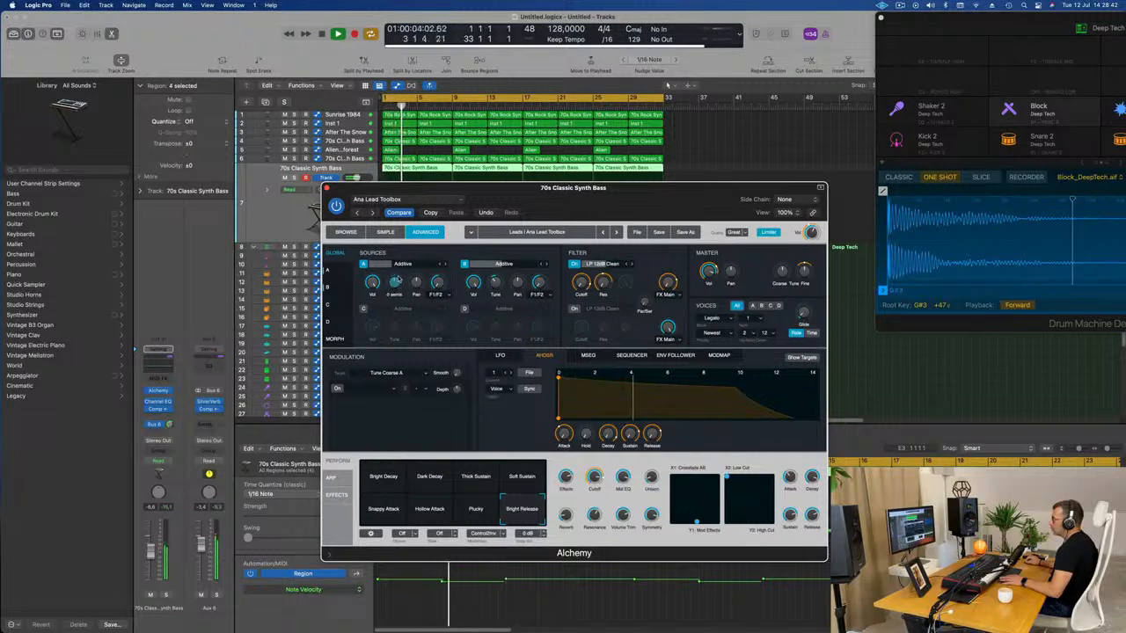
pyautogui.moveTo(521, 187); pyautogui.dragTo(593, 177)
pyautogui.click(568, 262)
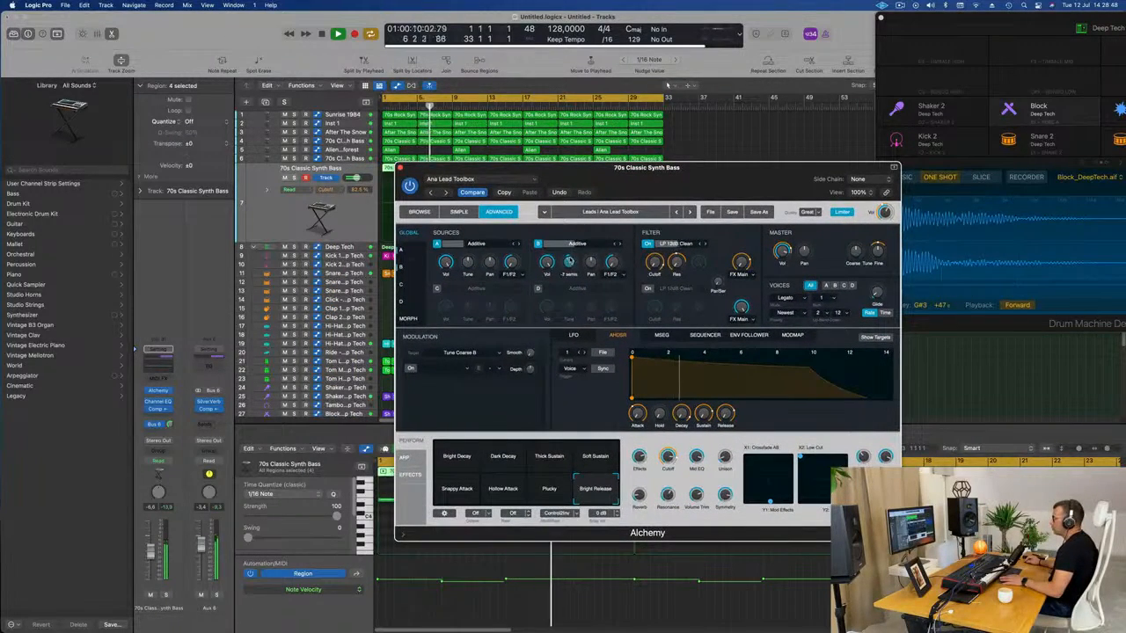
pyautogui.moveTo(570, 261); pyautogui.dragTo(571, 260)
pyautogui.press('Return')
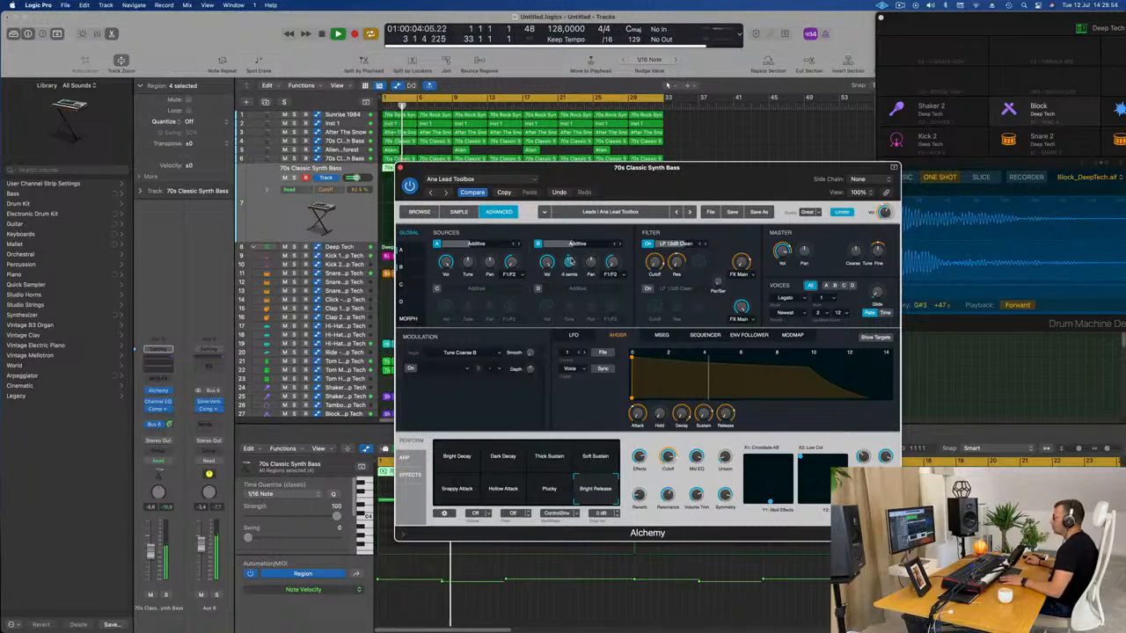
pyautogui.press('Return')
# Adjust source B's FX send, set the panning of sources A and B, and reset source B's coarse tuning to 0 semitones
pyautogui.click(612, 262)
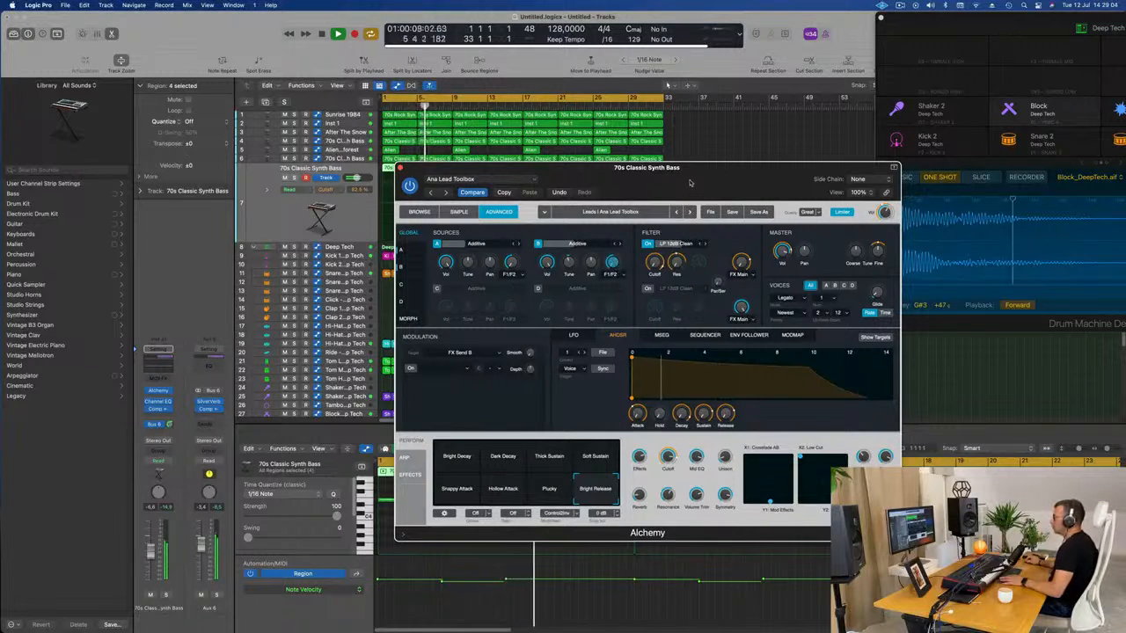
pyautogui.moveTo(690, 189); pyautogui.dragTo(728, 174)
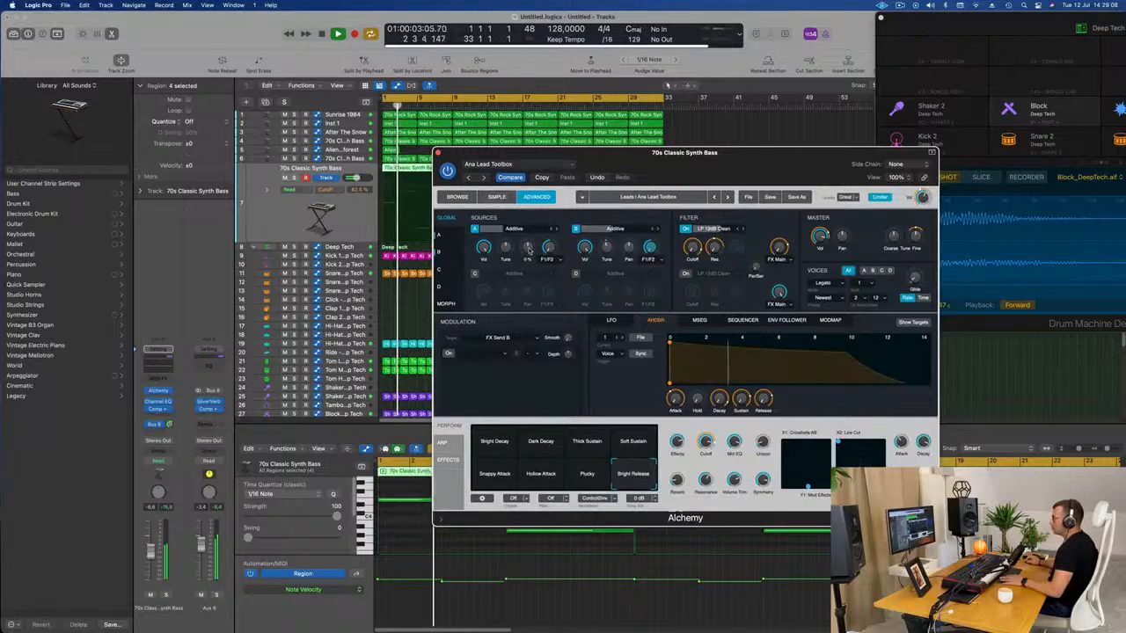
pyautogui.moveTo(528, 249); pyautogui.dragTo(530, 242)
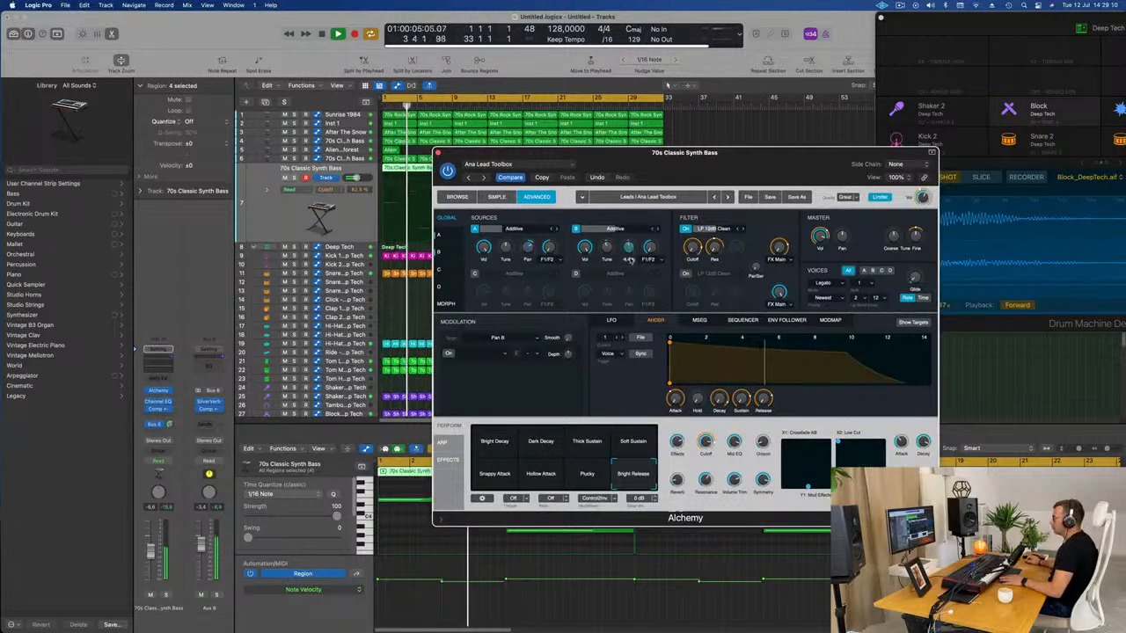
pyautogui.moveTo(629, 247); pyautogui.dragTo(629, 253)
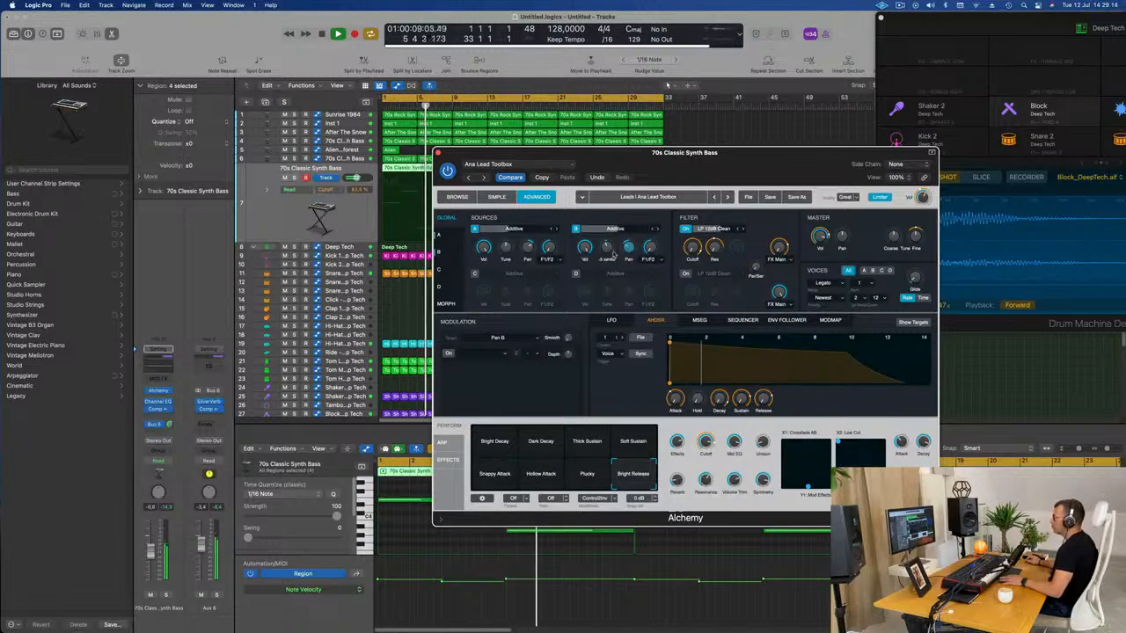
pyautogui.click(606, 247)
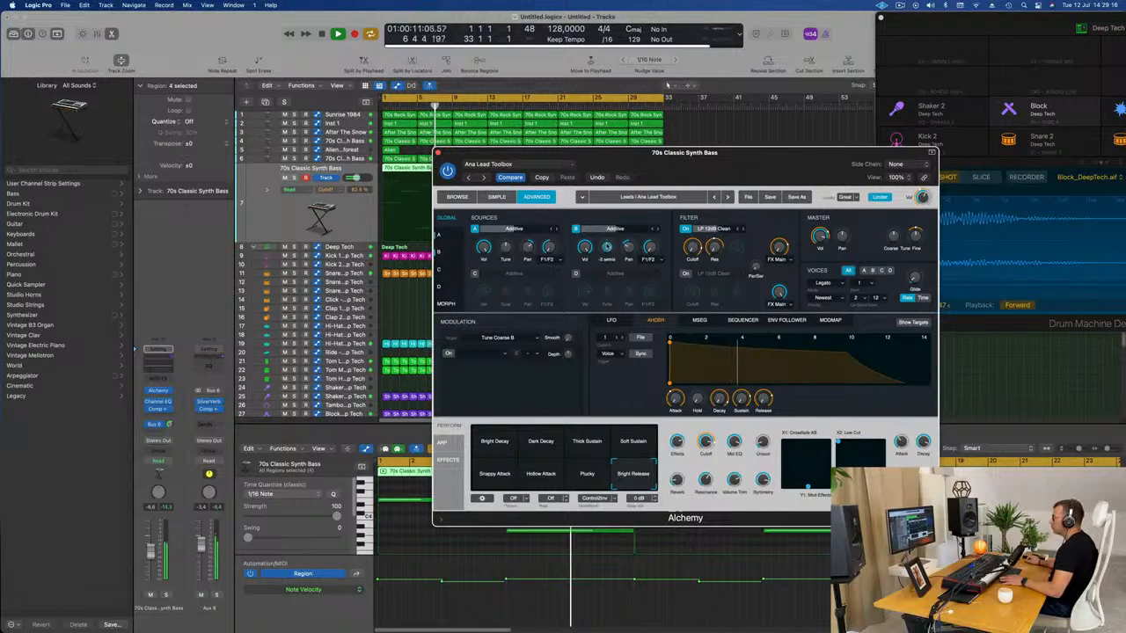
pyautogui.press('space')
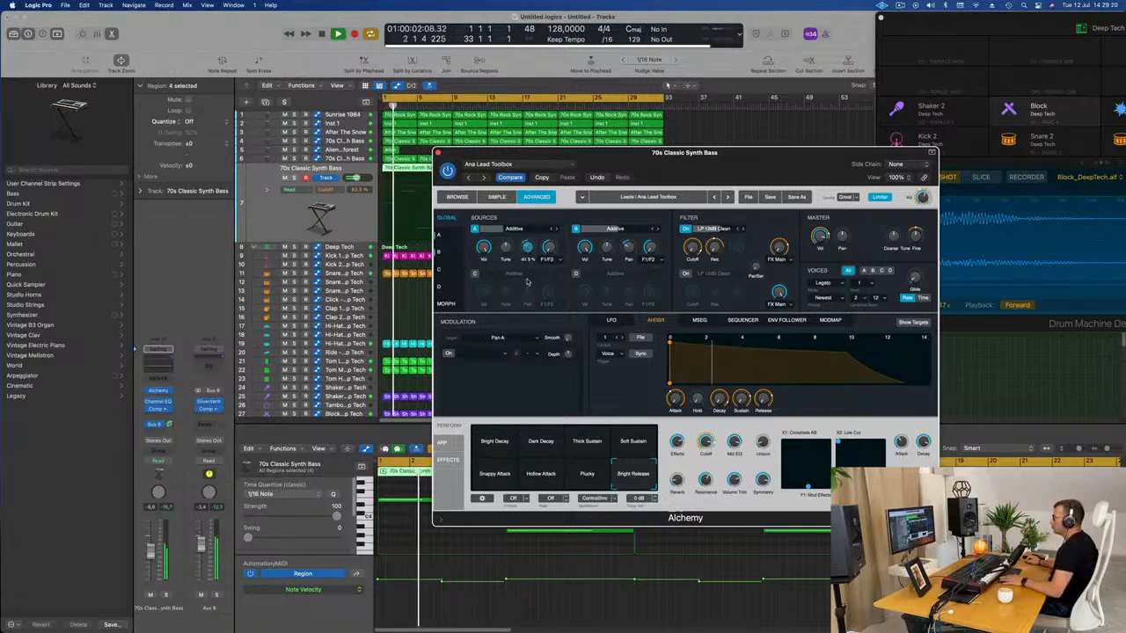
pyautogui.click(629, 247)
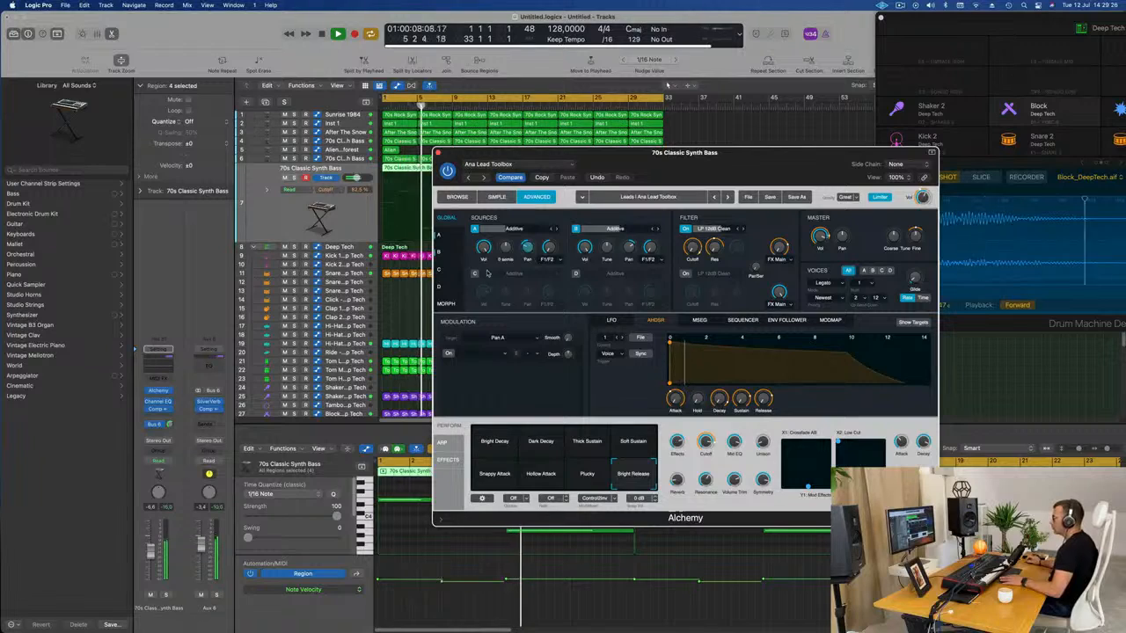
# Assign LFO1 (Sine) as the modulator of source A's pan, raising the modulation's smoothing and depth
pyautogui.moveTo(737, 163); pyautogui.dragTo(749, 130)
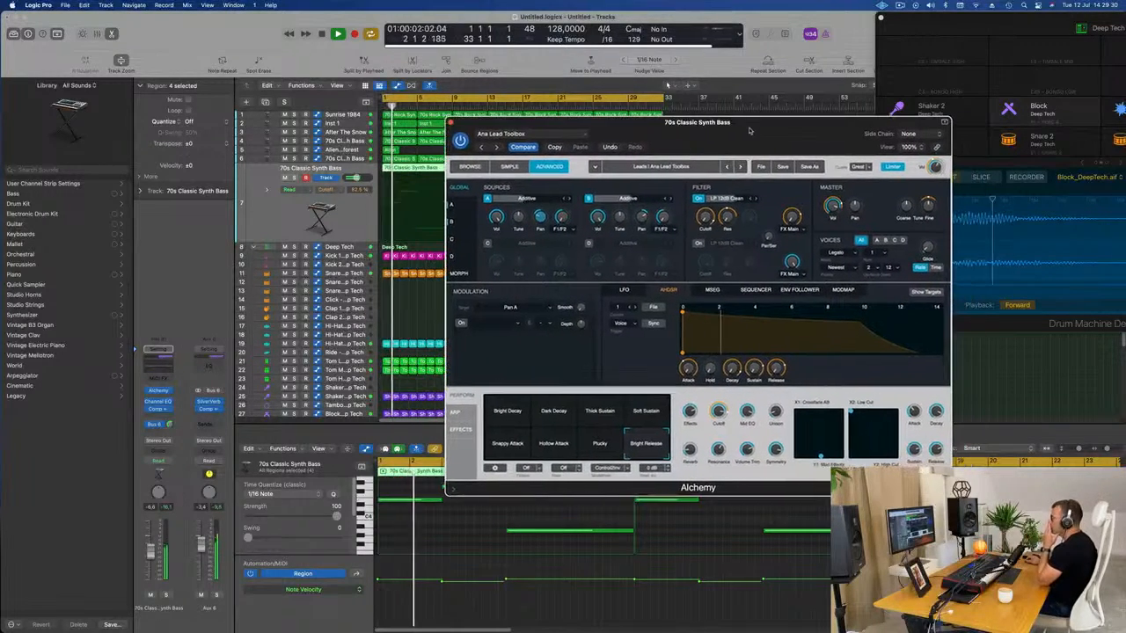
pyautogui.click(462, 323)
pyautogui.click(526, 308)
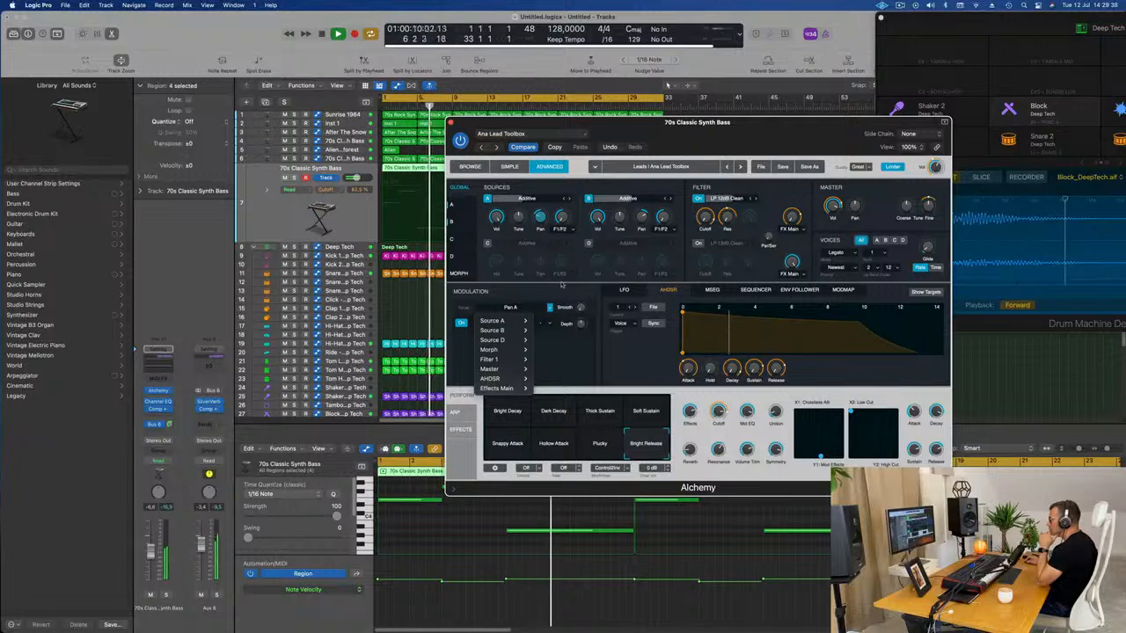
pyautogui.click(579, 305)
pyautogui.moveTo(581, 308); pyautogui.dragTo(586, 267)
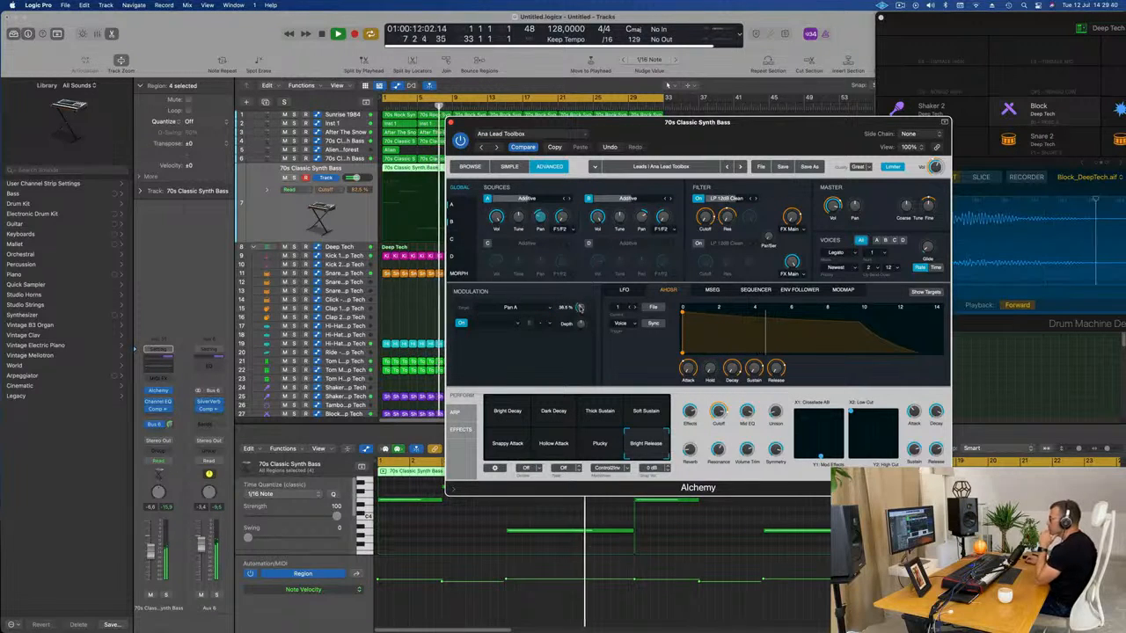
pyautogui.click(502, 326)
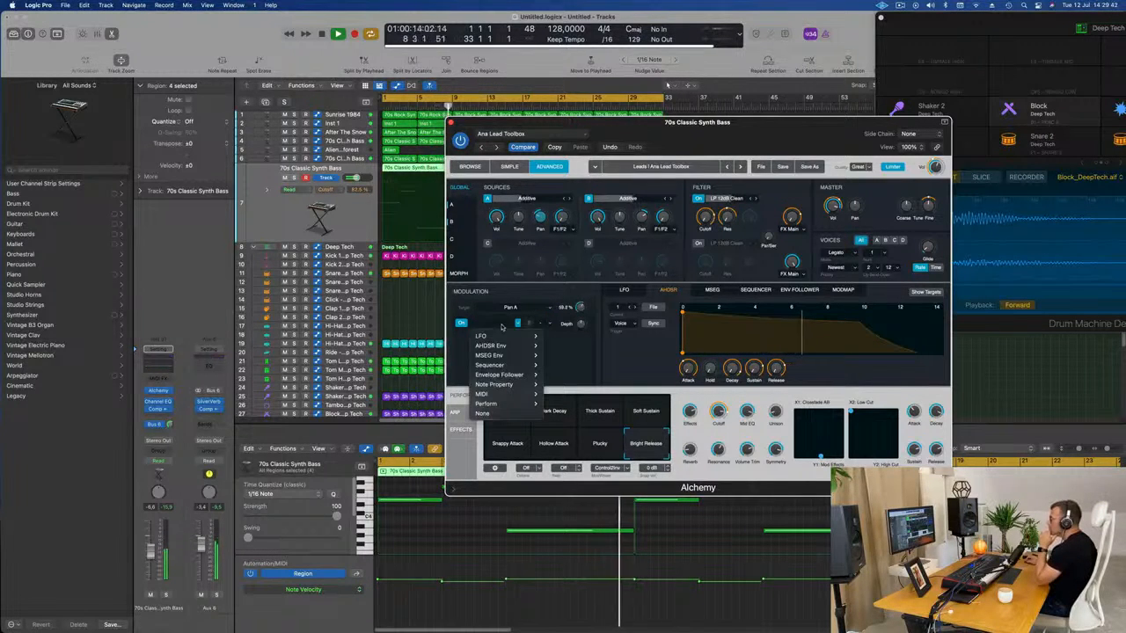
pyautogui.moveTo(511, 336)
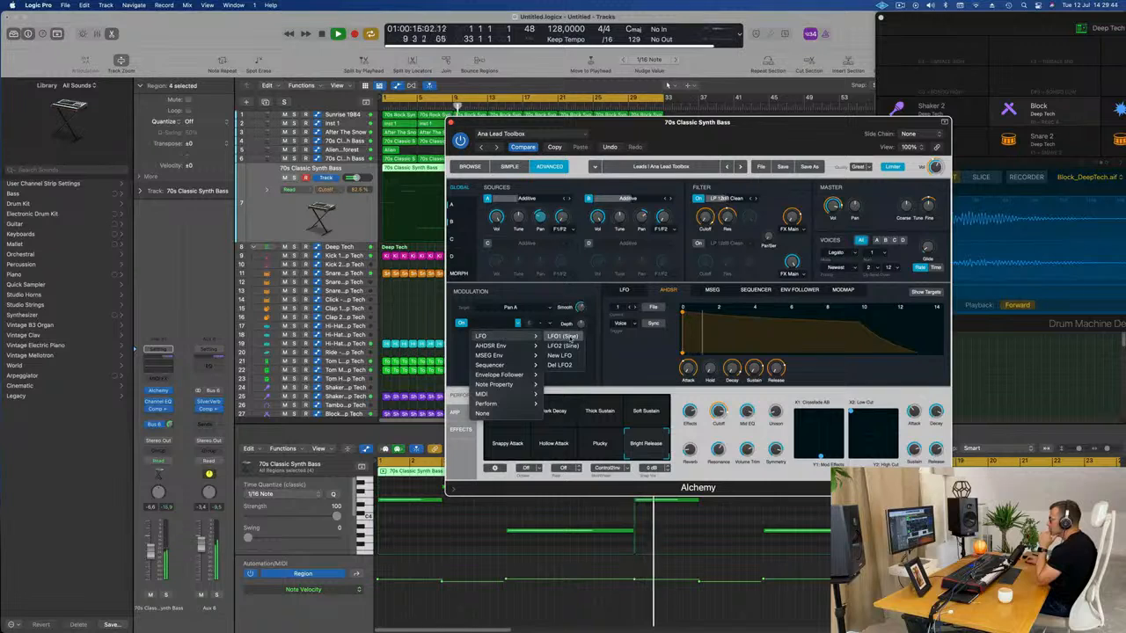
pyautogui.click(563, 337)
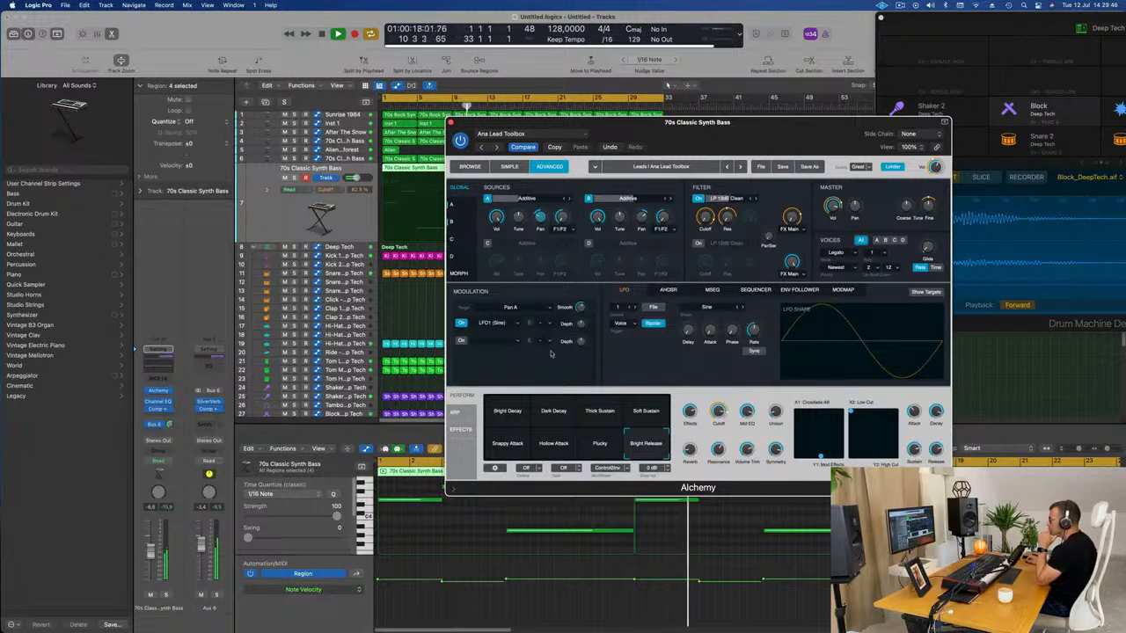
pyautogui.moveTo(582, 324); pyautogui.dragTo(585, 309)
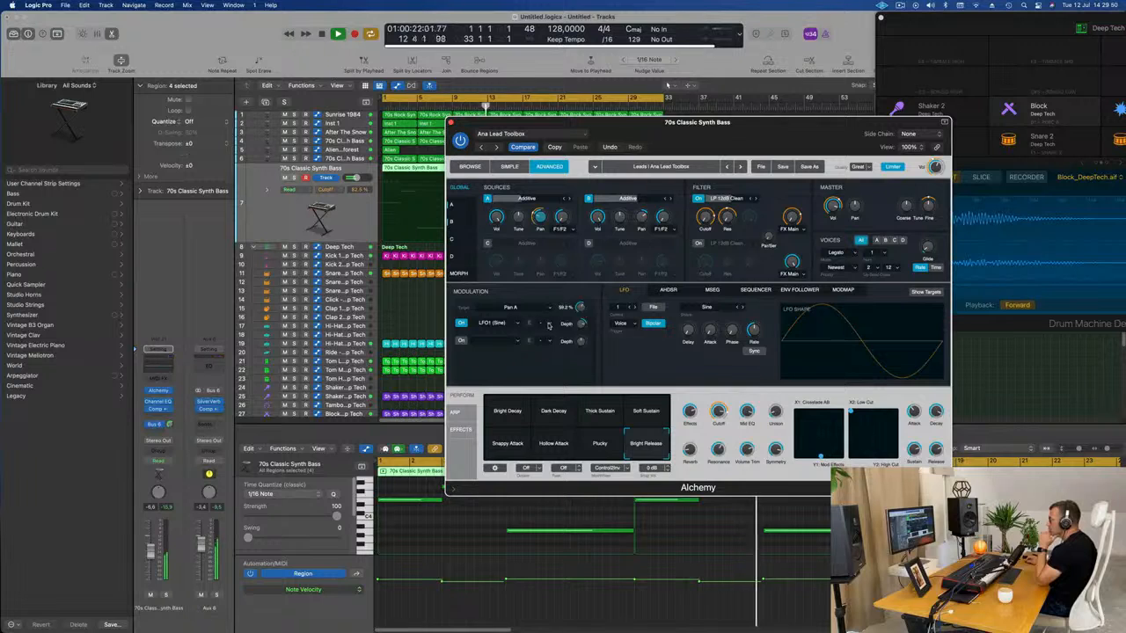
# Set LFO1's trigger to On and sync its rate to the song tempo
pyautogui.click(549, 324)
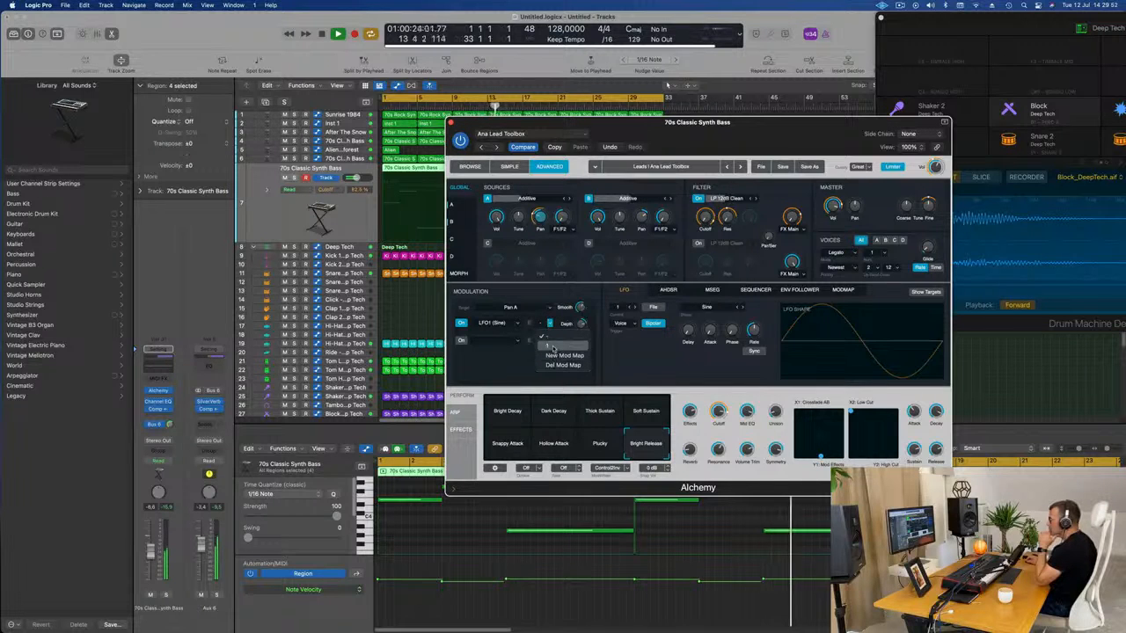
pyautogui.click(504, 379)
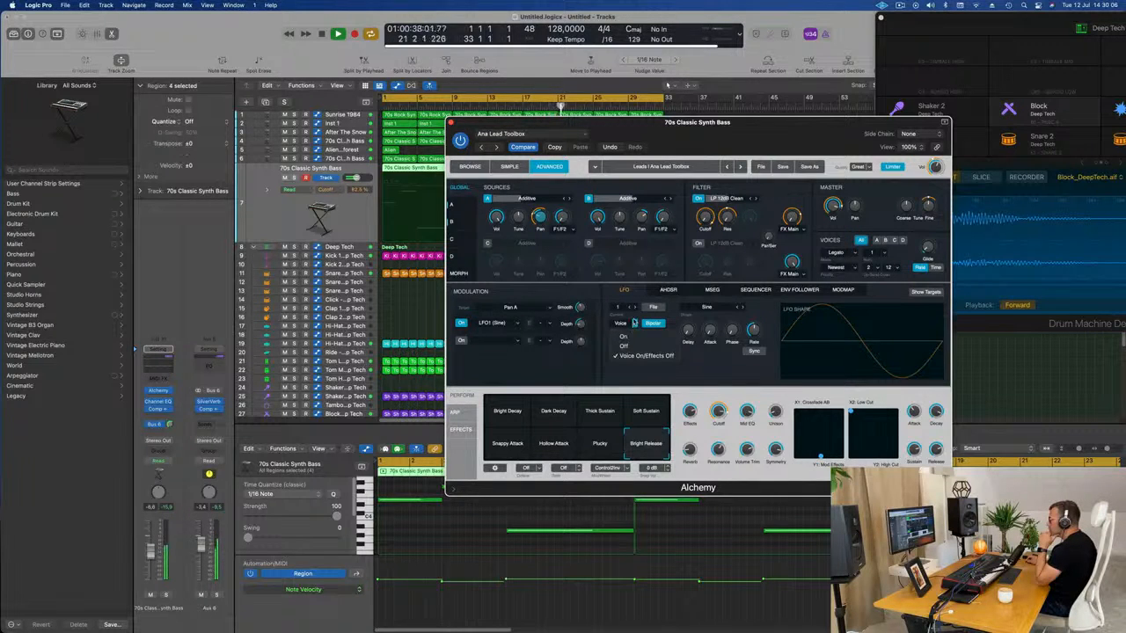
pyautogui.click(617, 338)
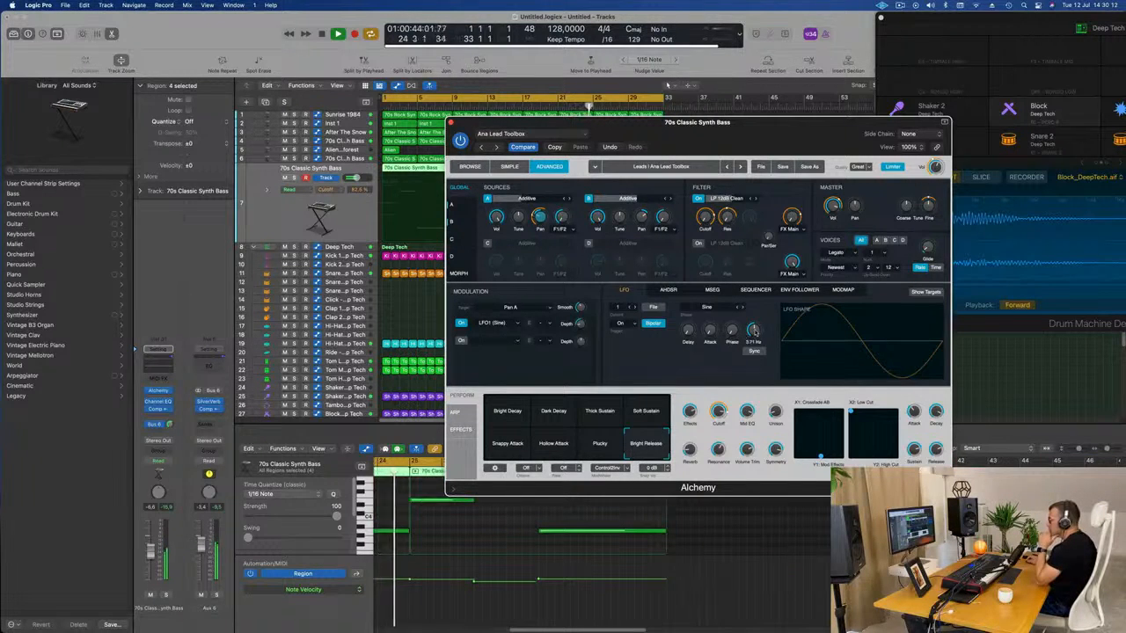
pyautogui.click(754, 351)
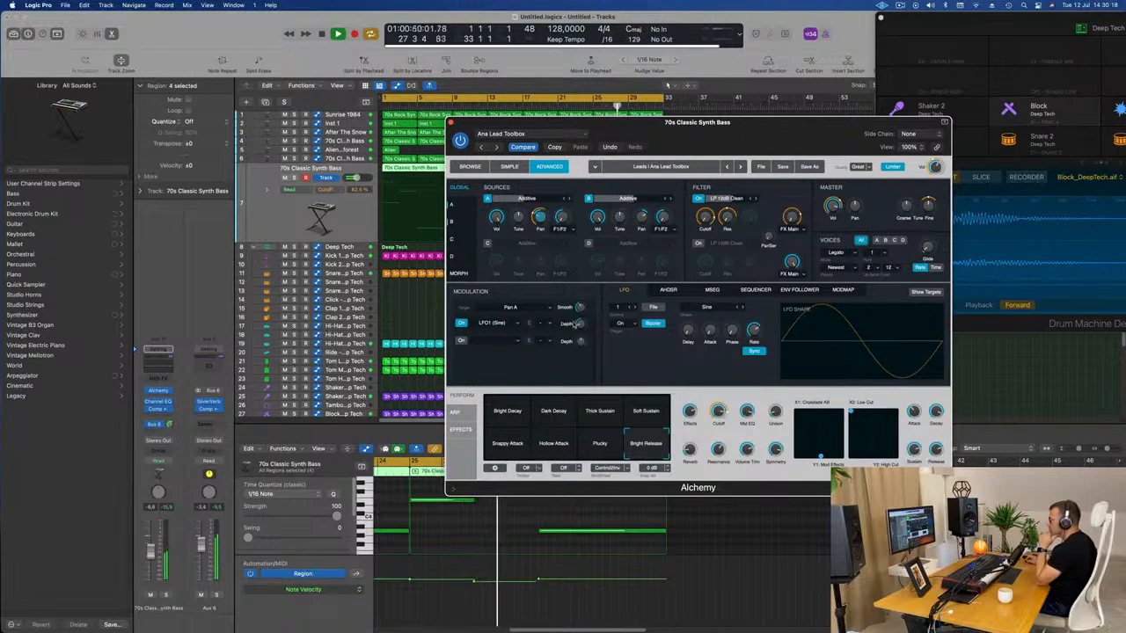
# Fine-tune the LFO1 depth and the smoothing of source A's pan modulation while the track plays
pyautogui.moveTo(581, 325); pyautogui.dragTo(590, 270)
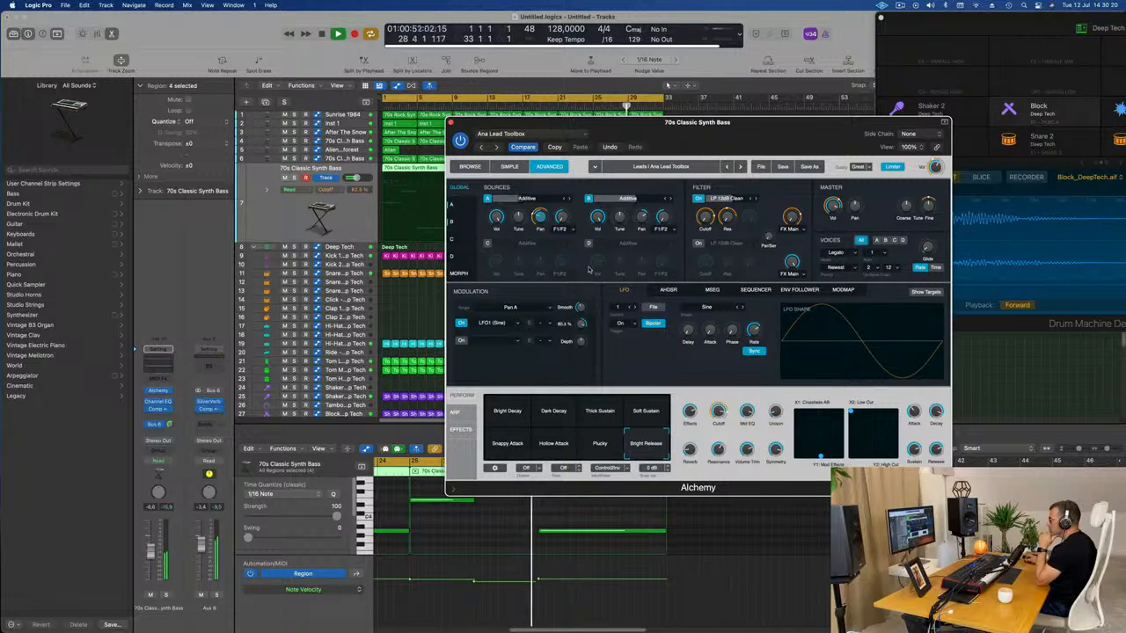
pyautogui.moveTo(580, 308); pyautogui.dragTo(577, 253)
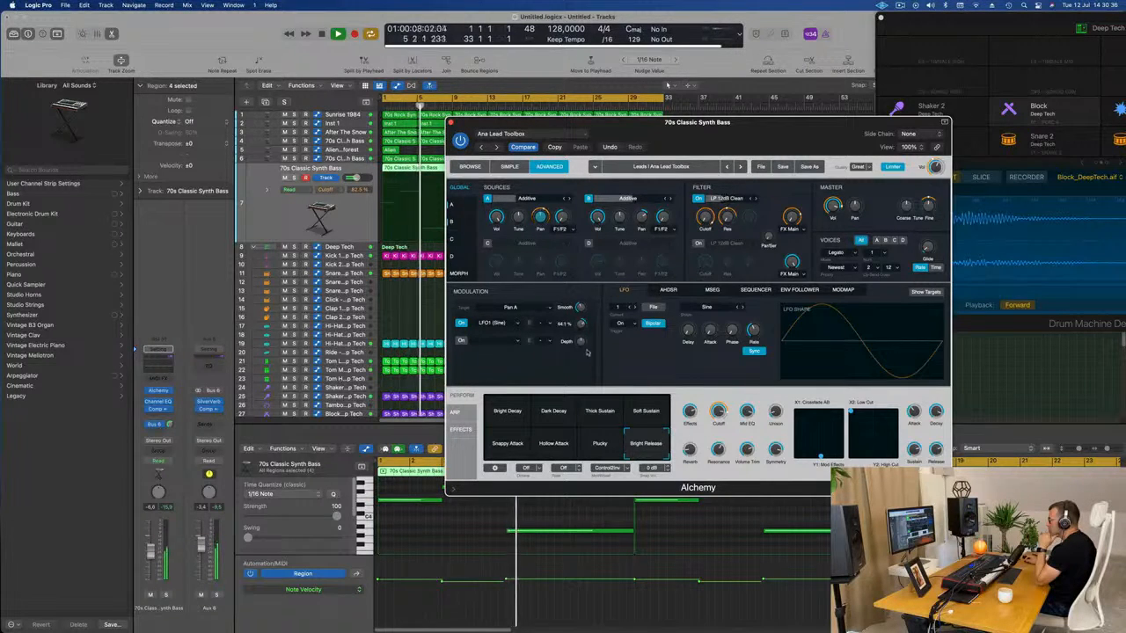
pyautogui.moveTo(587, 353); pyautogui.dragTo(592, 402)
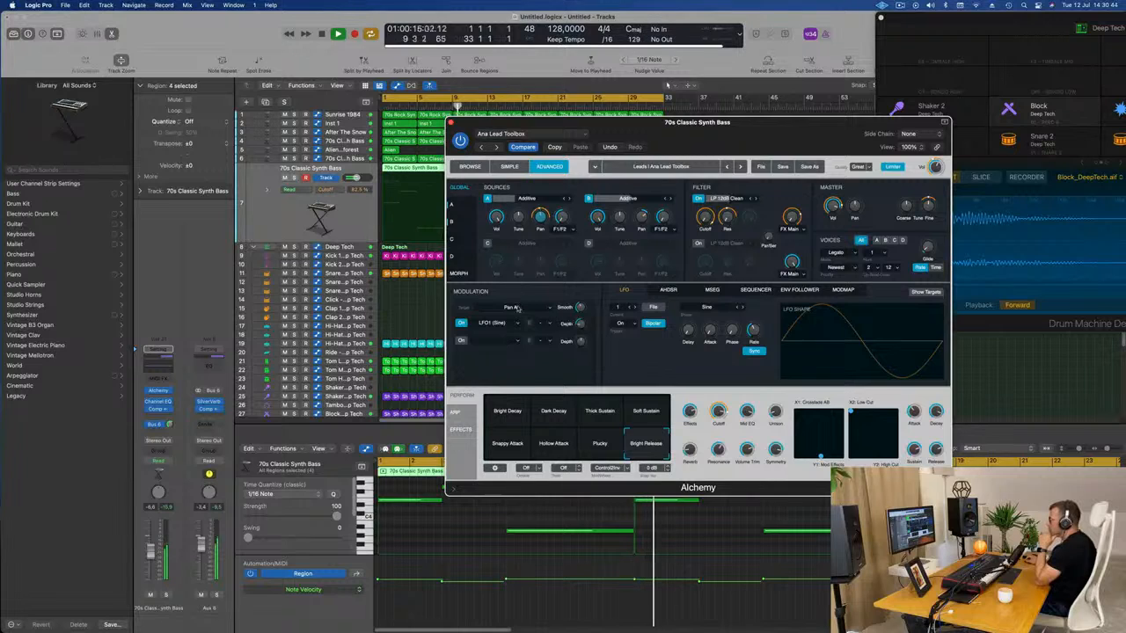
# Check the available modulation targets for source B and reposition the Alchemy window over the arrangement
pyautogui.click(512, 308)
pyautogui.moveTo(519, 320)
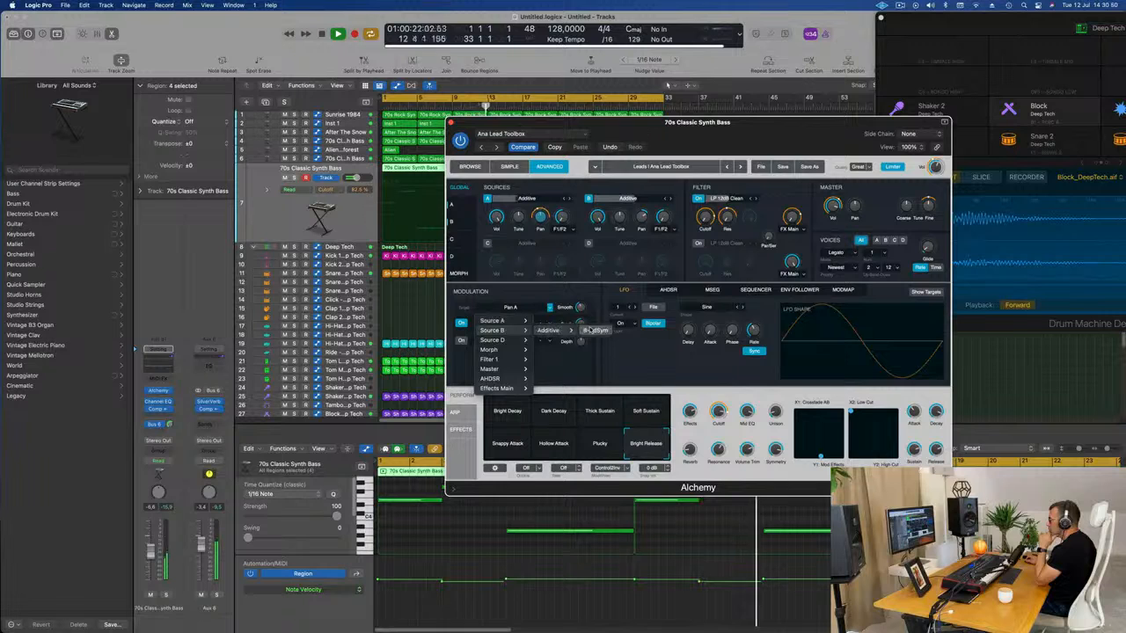
pyautogui.click(536, 292)
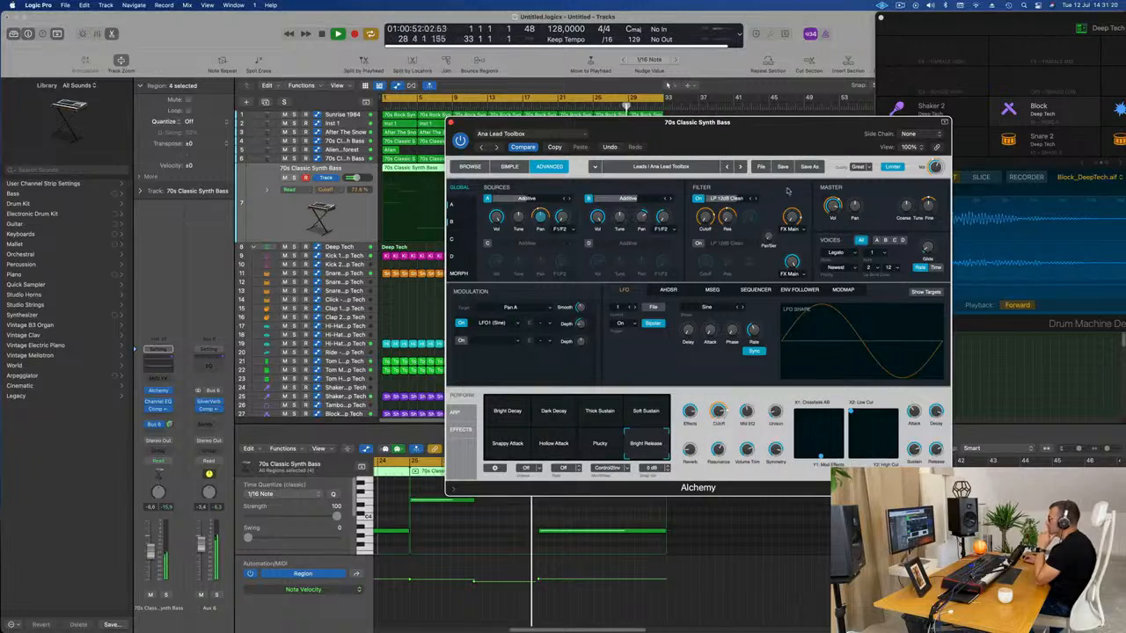
pyautogui.moveTo(772, 123); pyautogui.dragTo(724, 215)
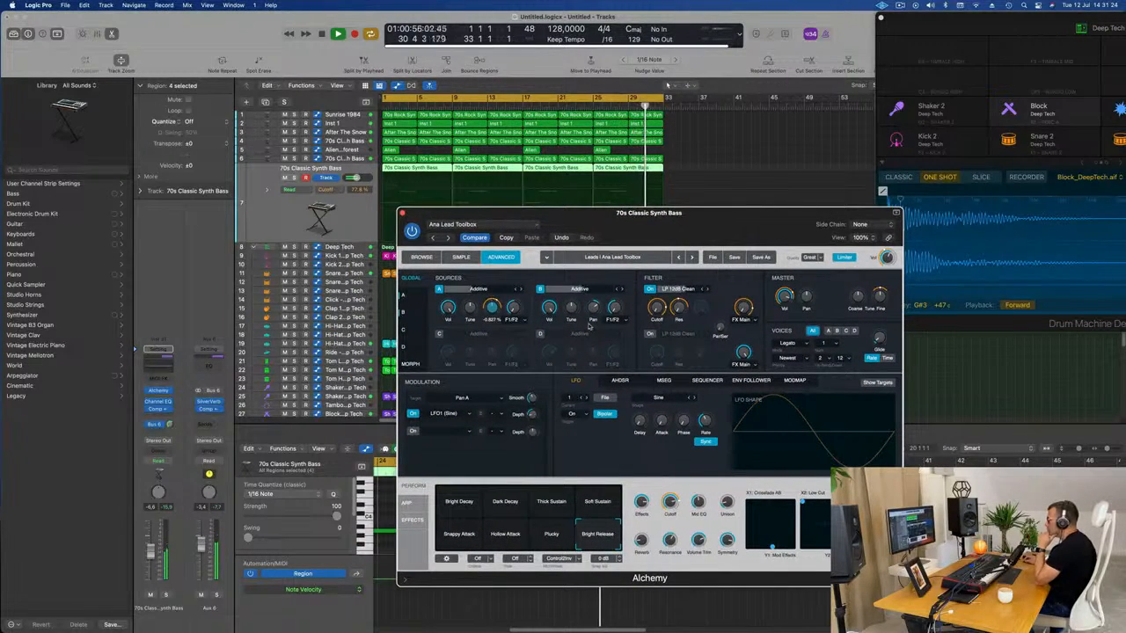
pyautogui.moveTo(647, 213); pyautogui.dragTo(696, 167)
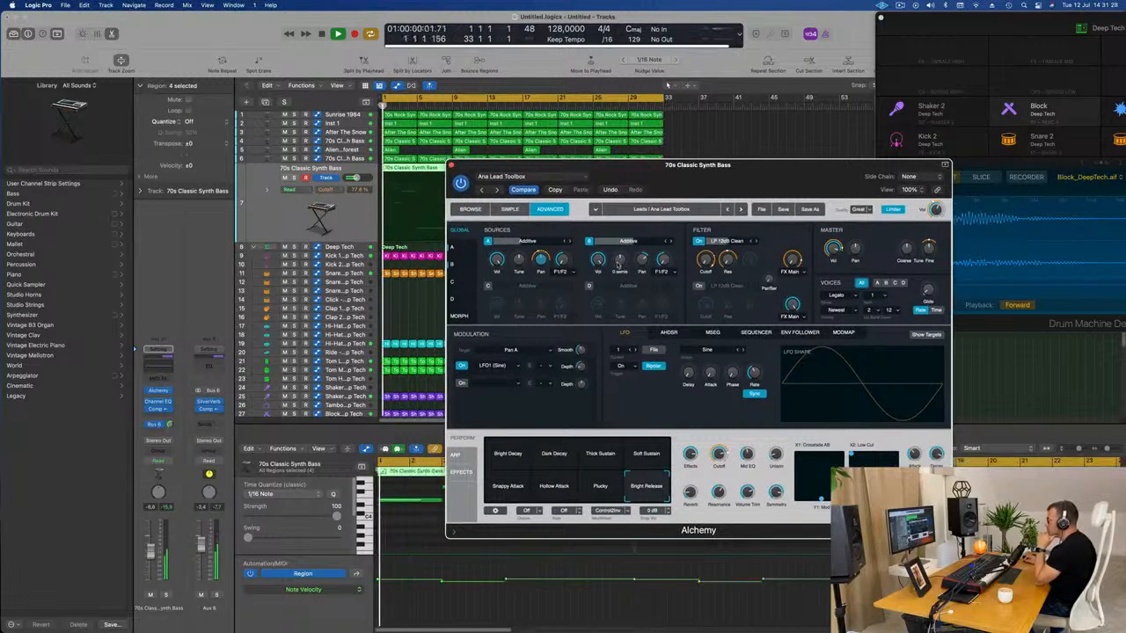
# Select source B's coarse tuning as the modulation target and assign LFO2 (Sine) as its modulator
pyautogui.click(620, 260)
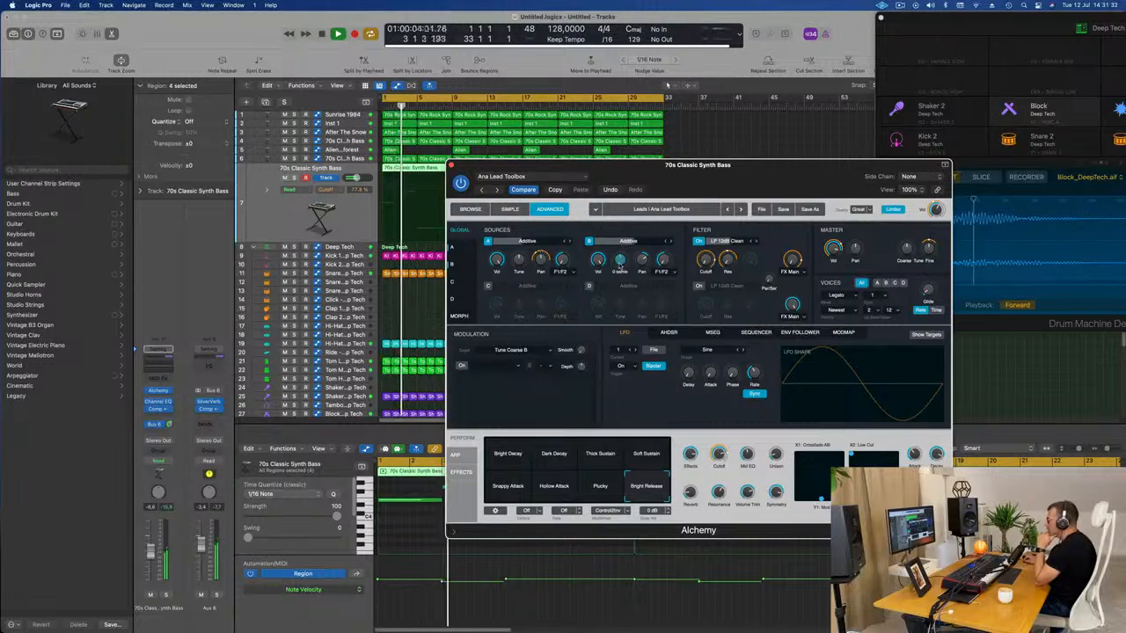
pyautogui.click(550, 350)
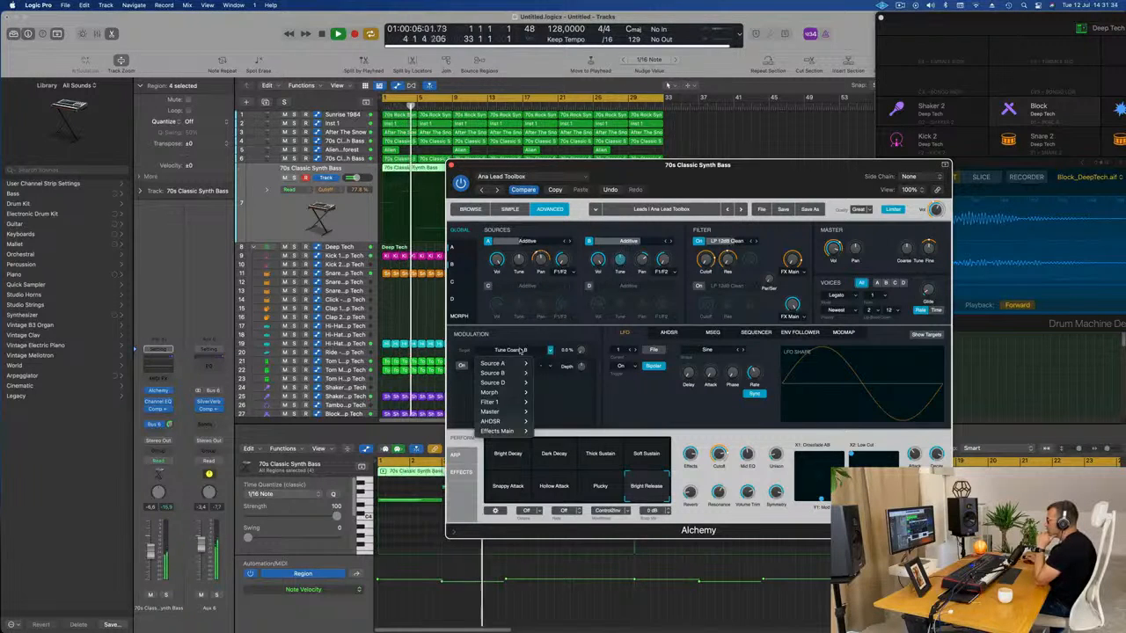
pyautogui.click(541, 338)
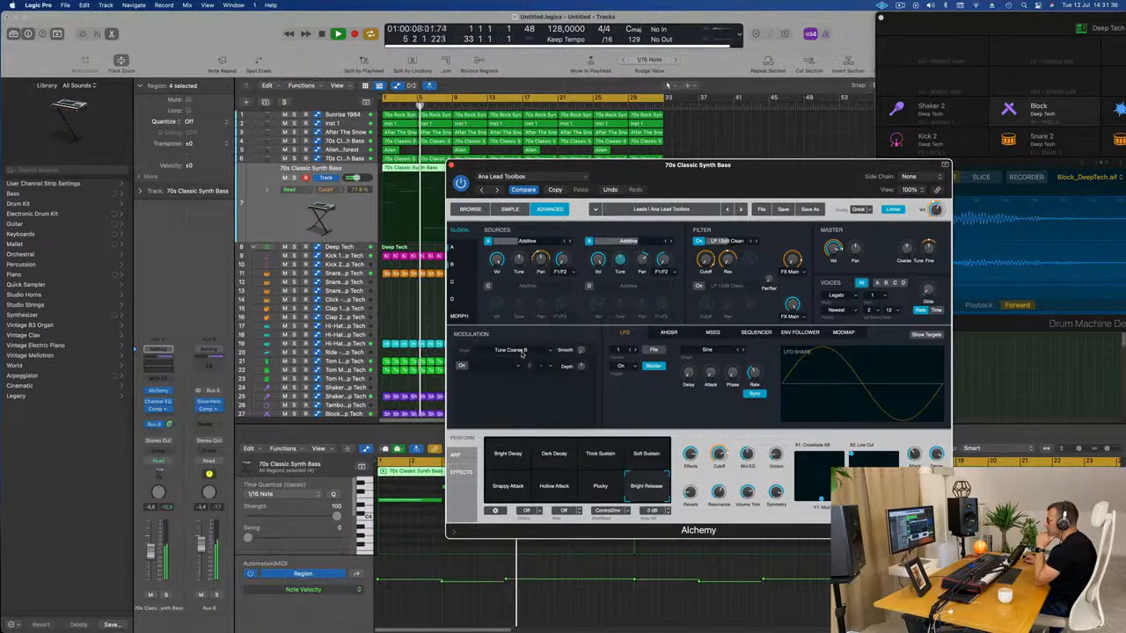
pyautogui.click(498, 368)
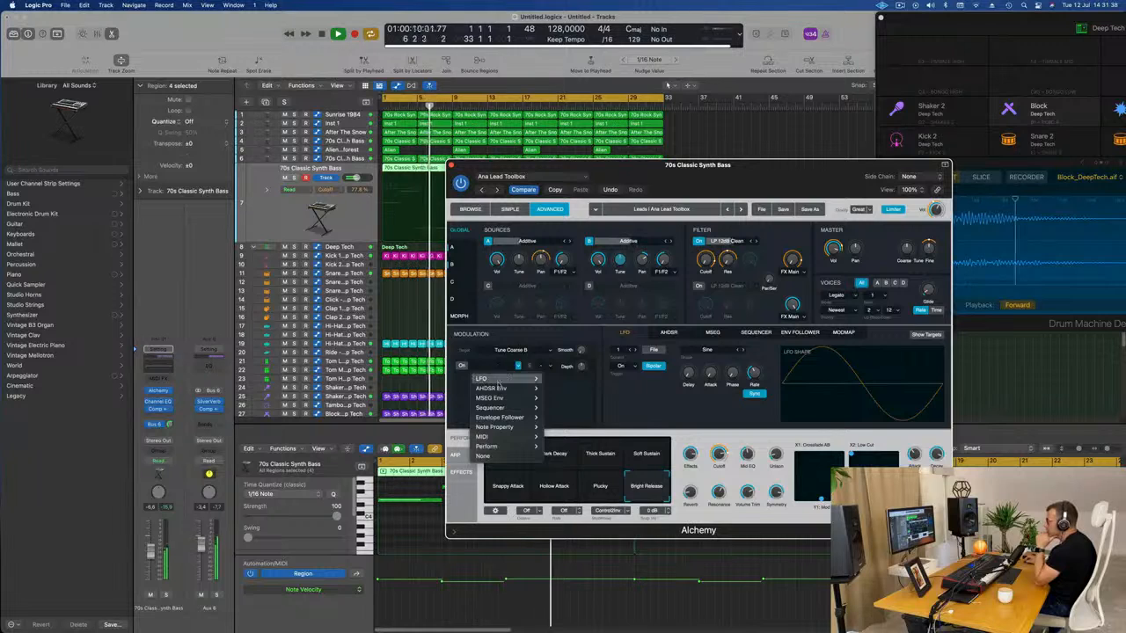
pyautogui.moveTo(501, 391)
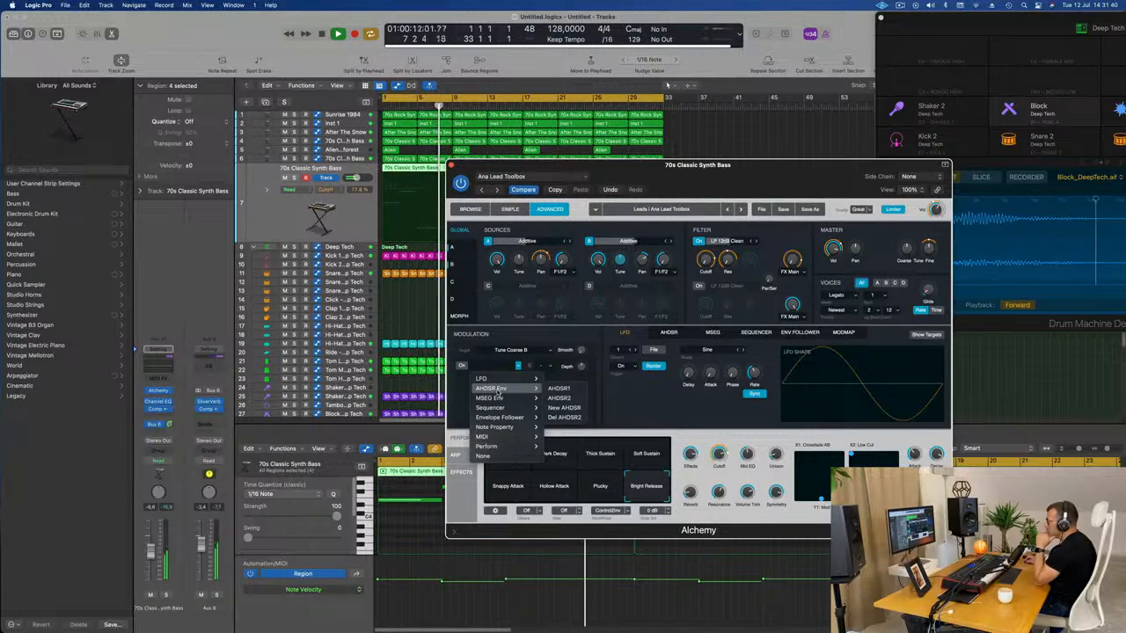
pyautogui.moveTo(503, 417)
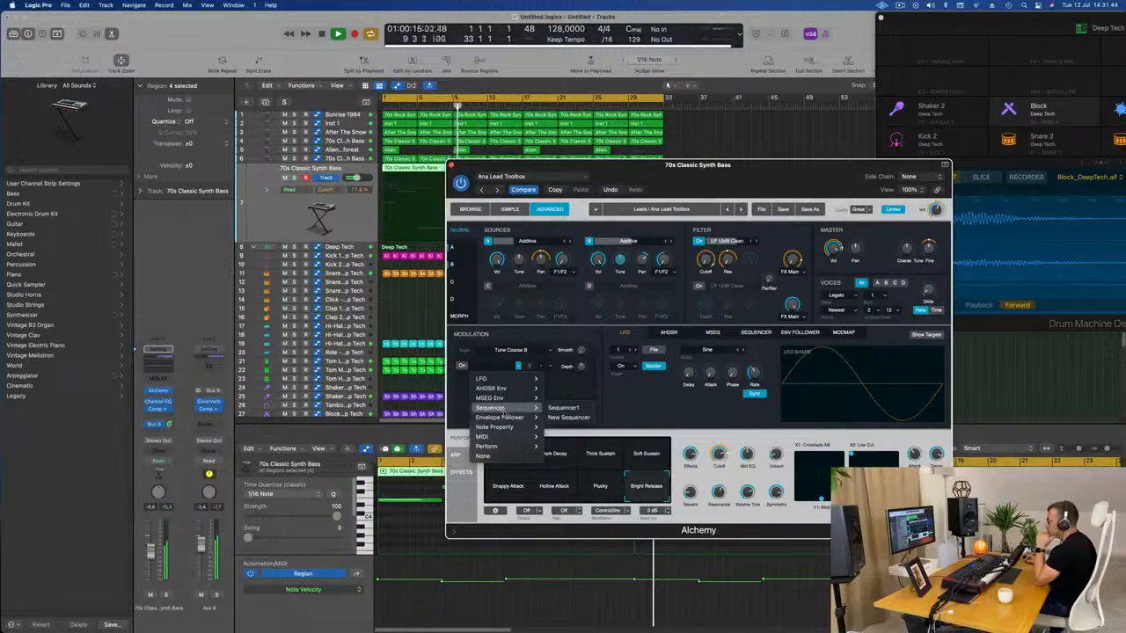
pyautogui.moveTo(506, 379)
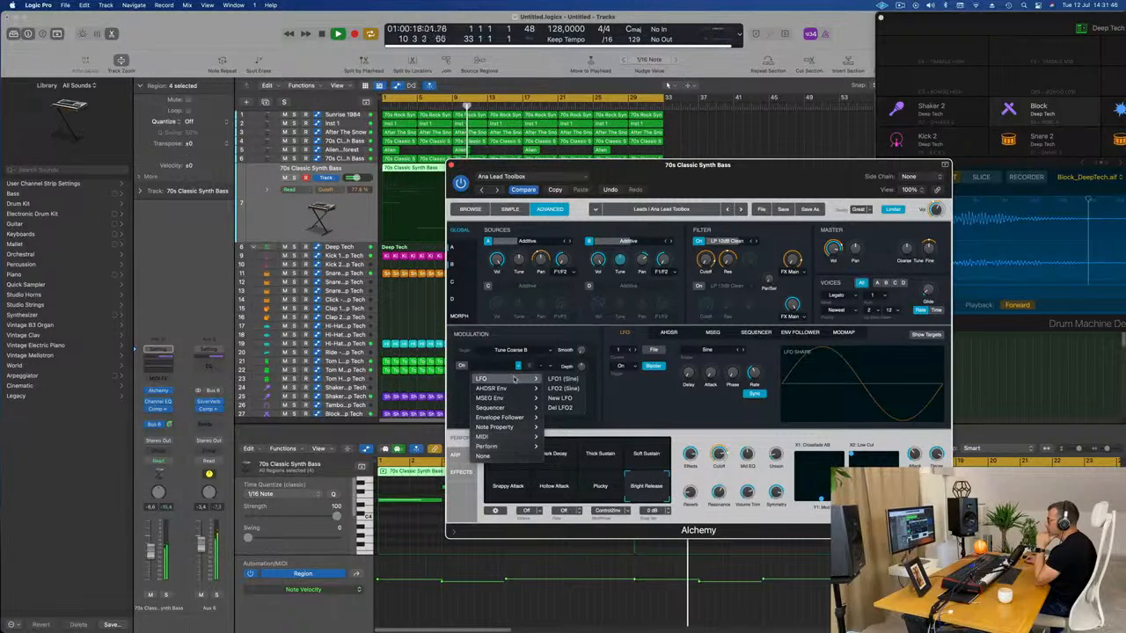
pyautogui.click(556, 389)
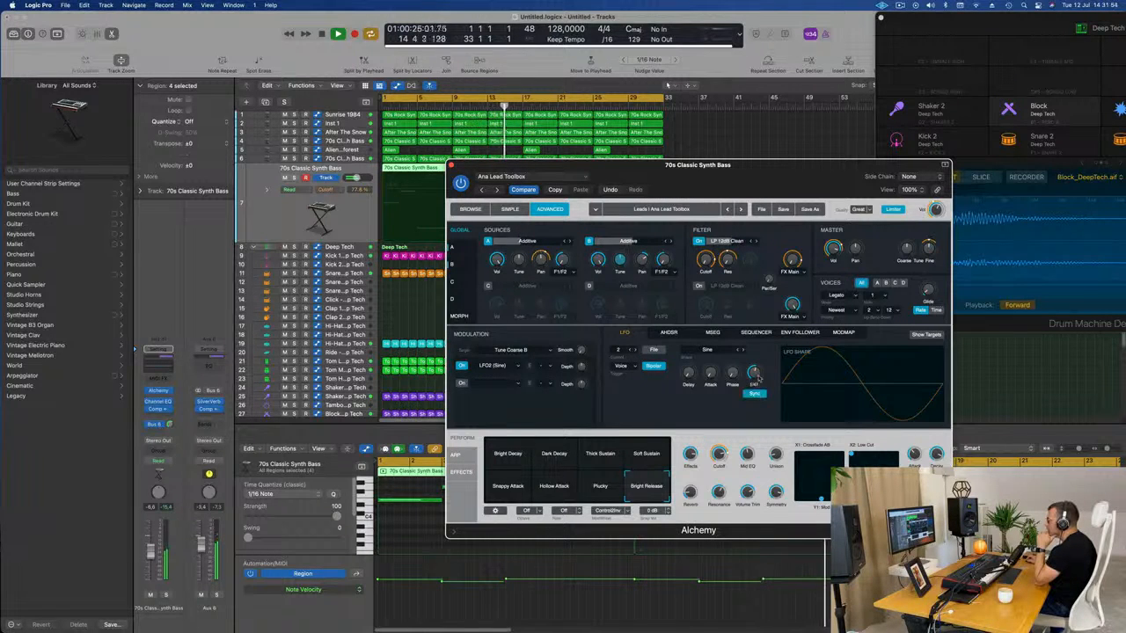
# Set LFO2's depth on source B's coarse tuning to 1.0 st while auditioning the track from the start
pyautogui.click(758, 393)
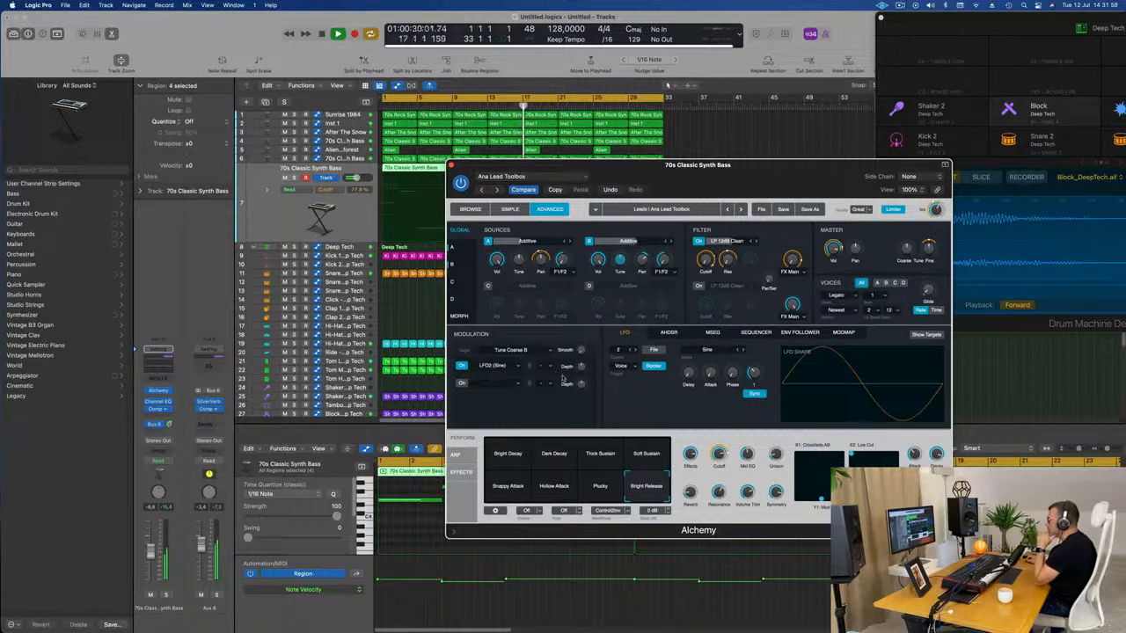
pyautogui.moveTo(581, 362)
pyautogui.mouseDown()
pyautogui.moveTo(582, 380)
pyautogui.moveTo(583, 369)
pyautogui.mouseUp()
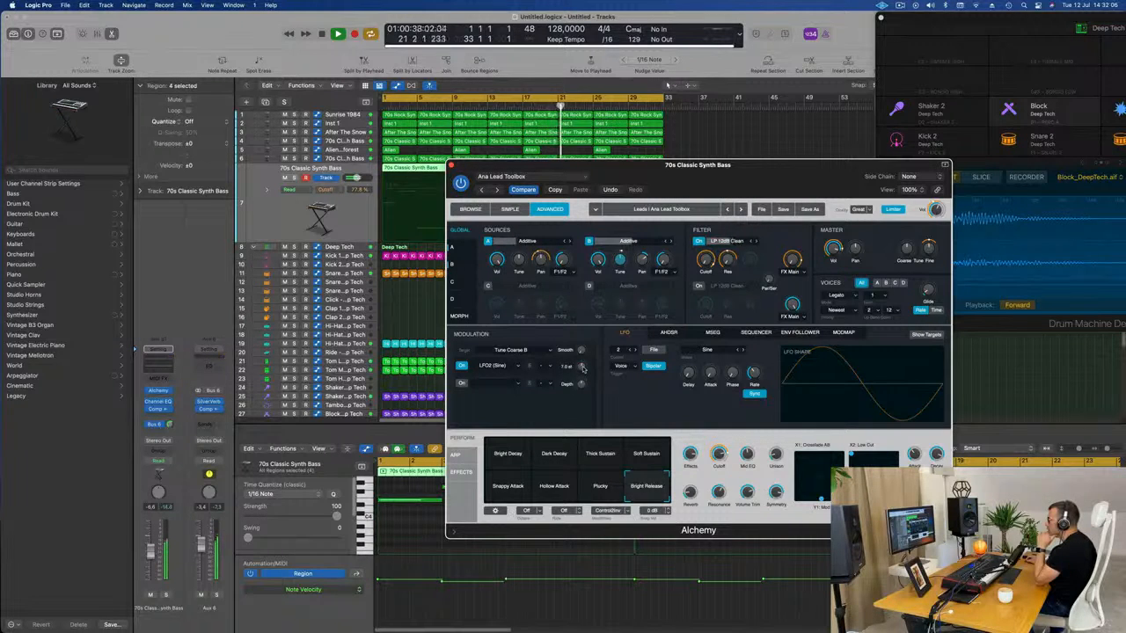
pyautogui.moveTo(758, 373)
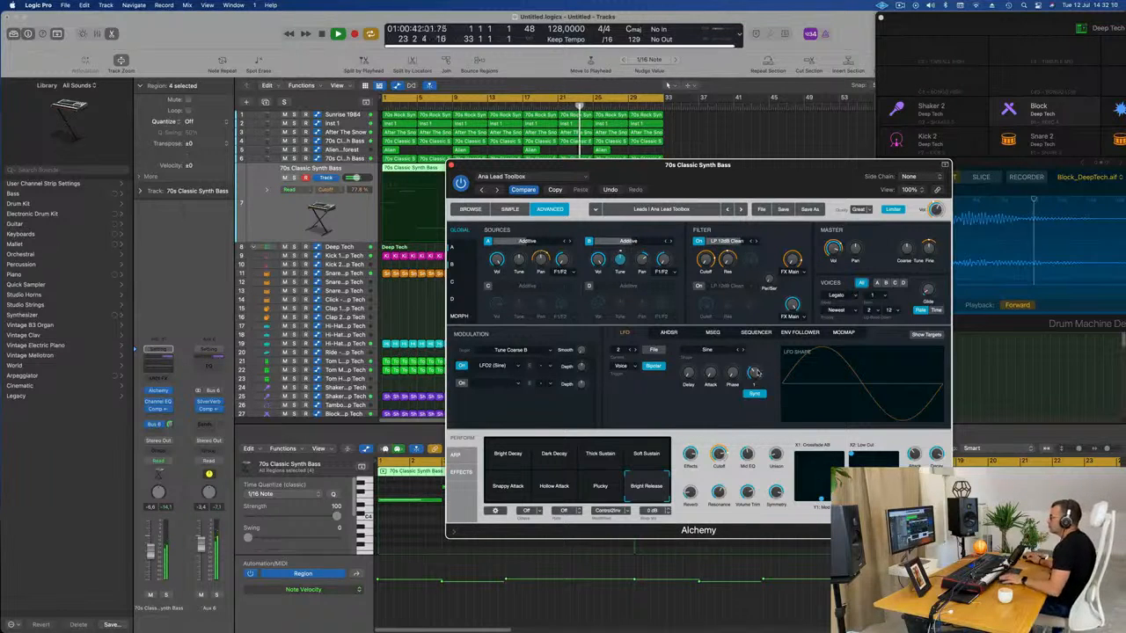
pyautogui.press('Return')
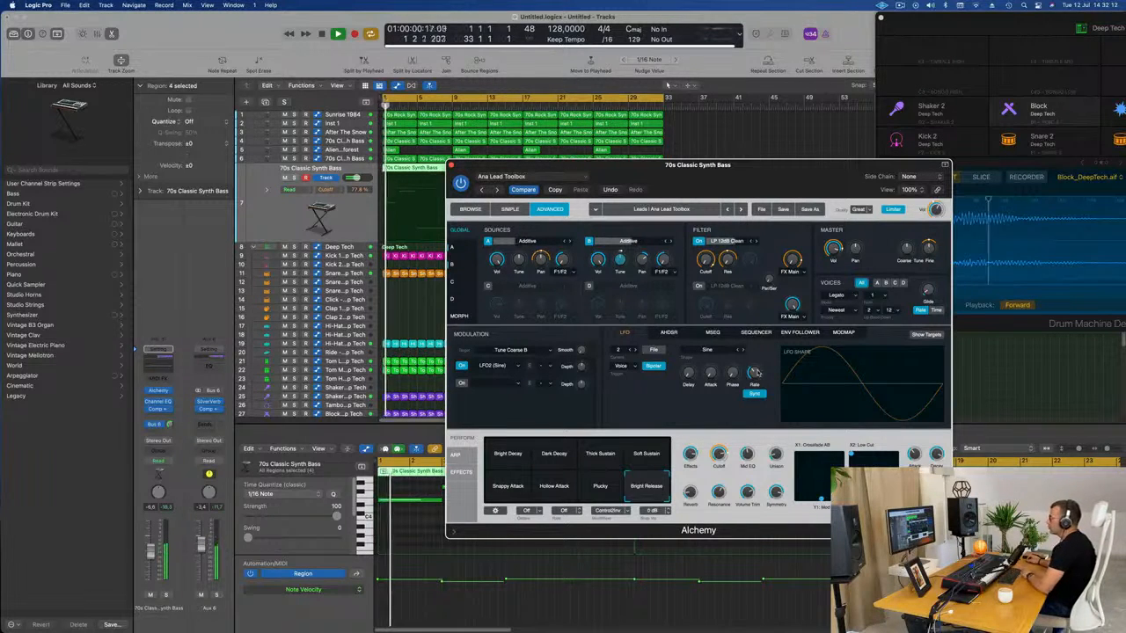
pyautogui.moveTo(582, 367)
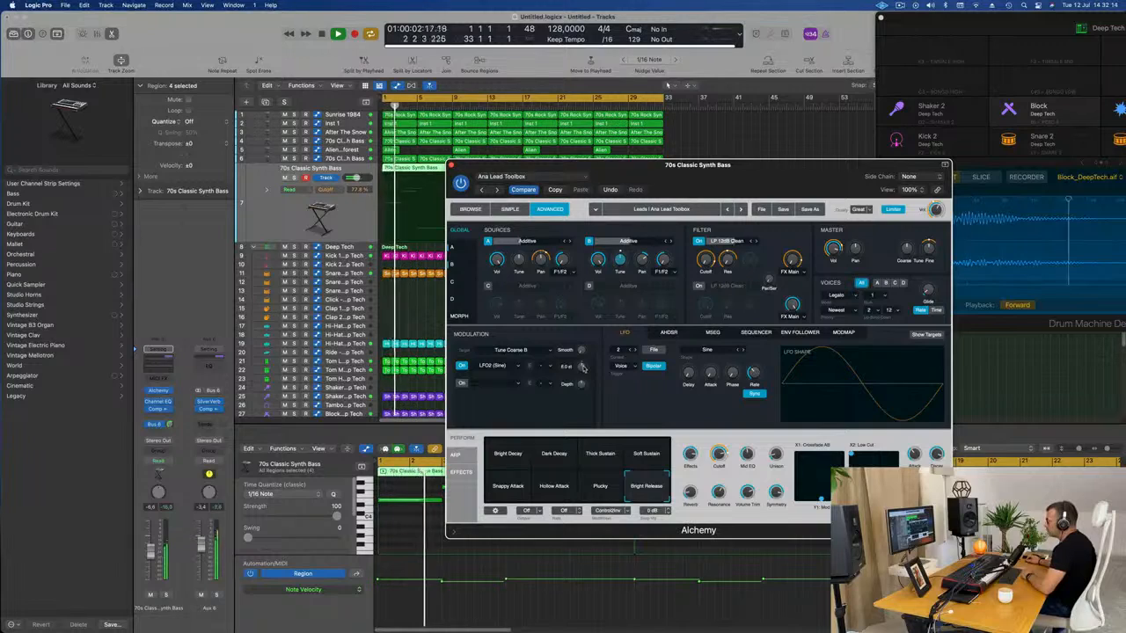
pyautogui.moveTo(583, 368); pyautogui.dragTo(582, 370)
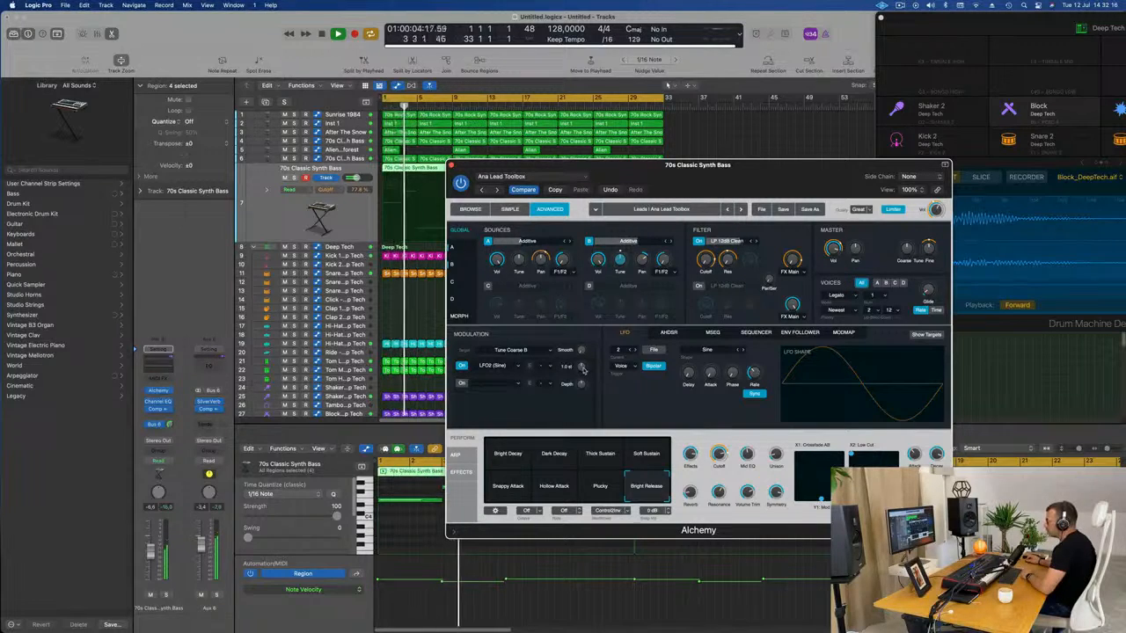
# Listen to the track from the beginning with the plug-in windows hidden, and bring the windows back
pyautogui.press('v')
pyautogui.press('Return')
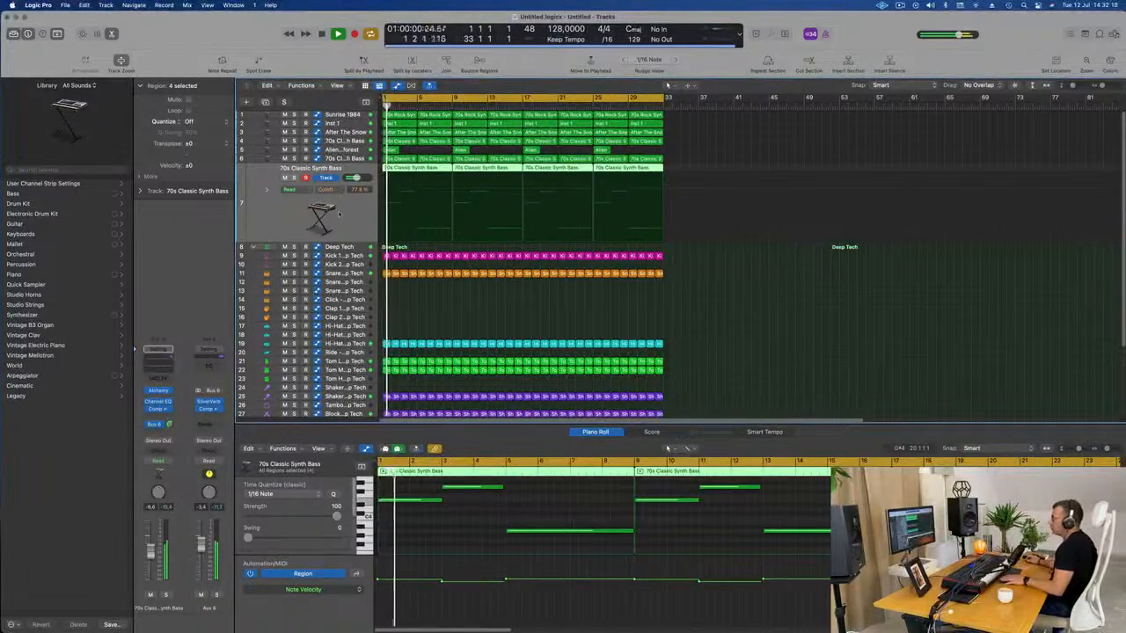
pyautogui.press('v')
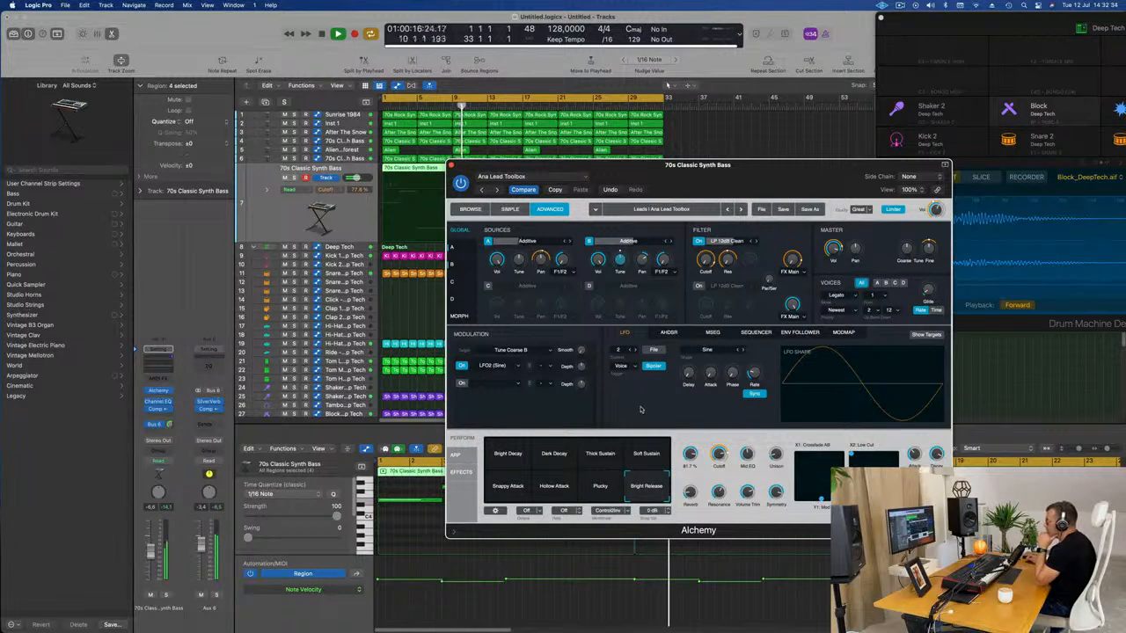
# Set LFO2's trigger to On and its waveform to the basic Triangle shape
pyautogui.click(625, 366)
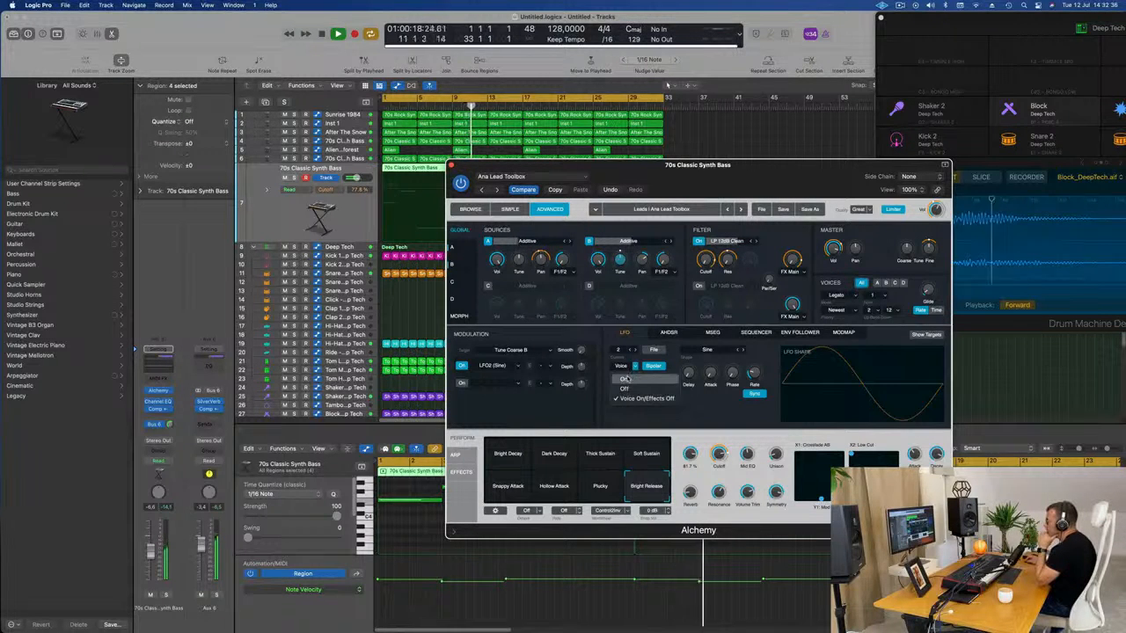
pyautogui.click(625, 379)
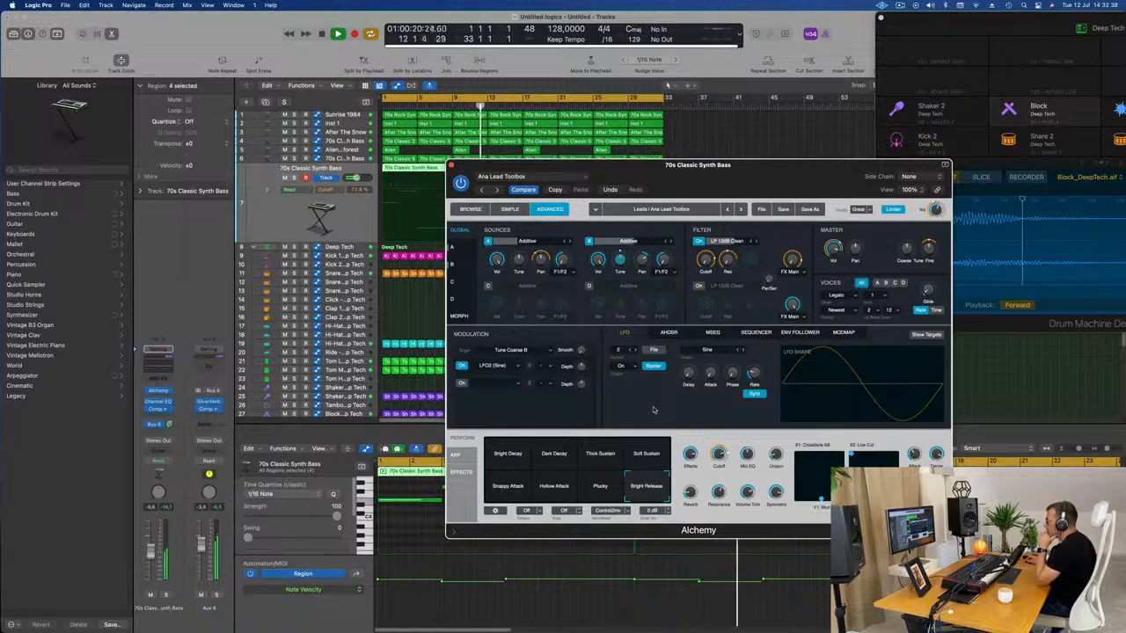
pyautogui.click(715, 350)
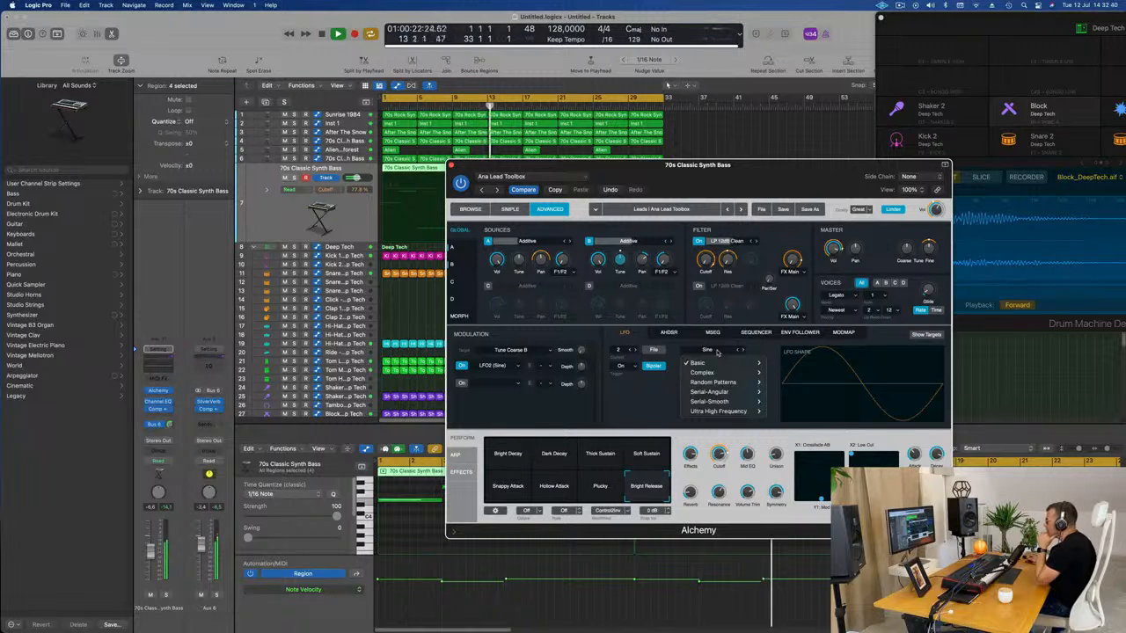
pyautogui.moveTo(721, 363)
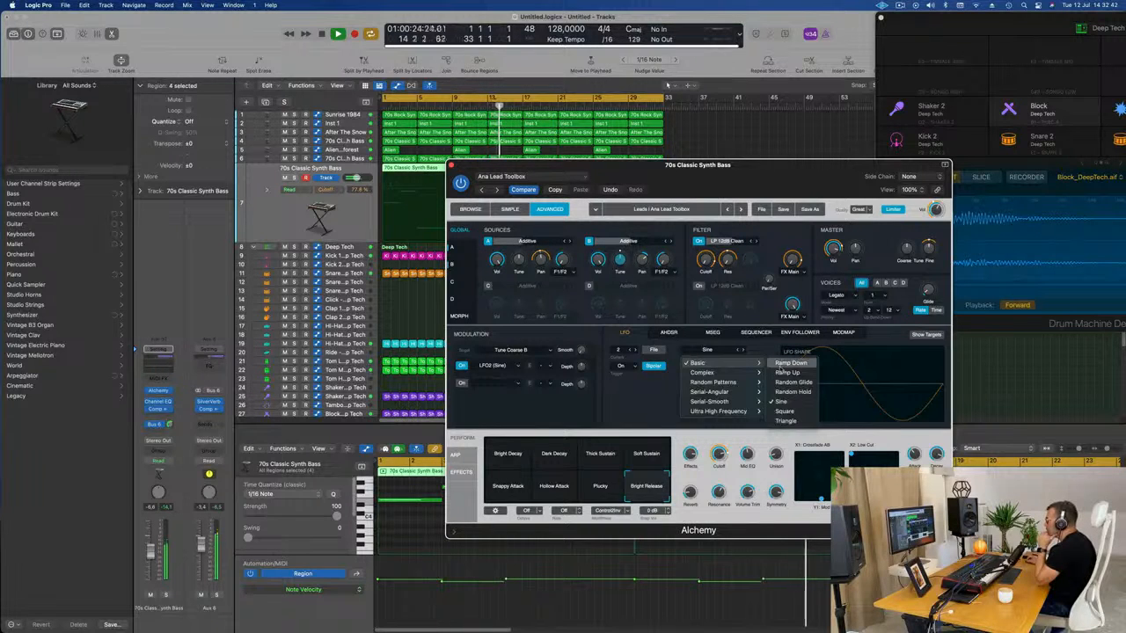
pyautogui.click(784, 422)
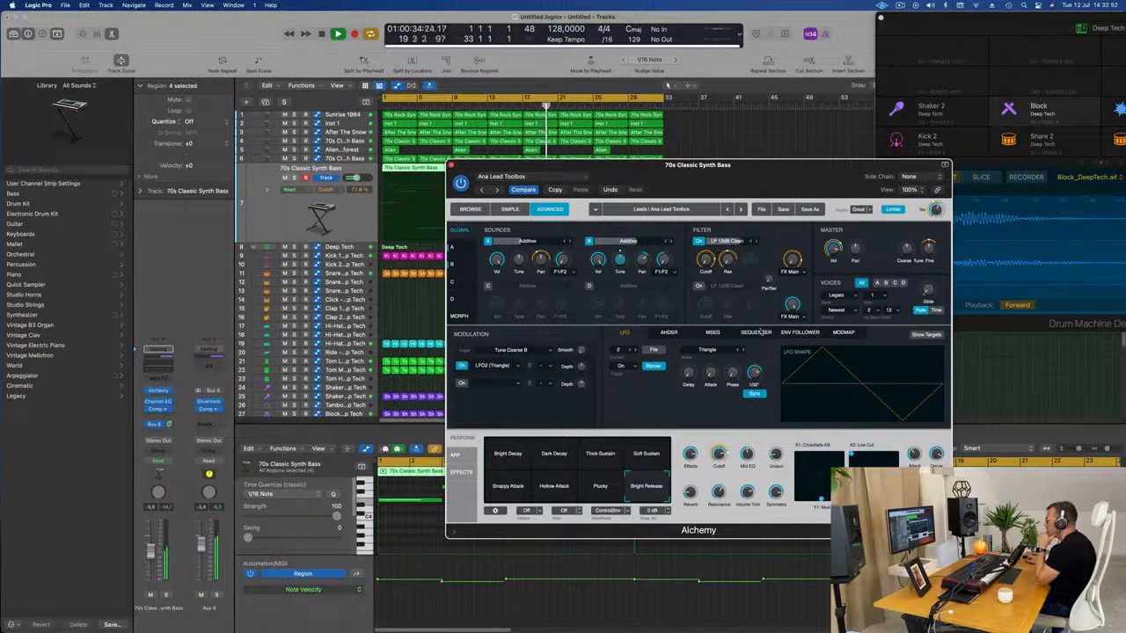
# Step through LFO2's shapes to Noisy Pattern and raise its delay to 1/4
pyautogui.click(742, 351)
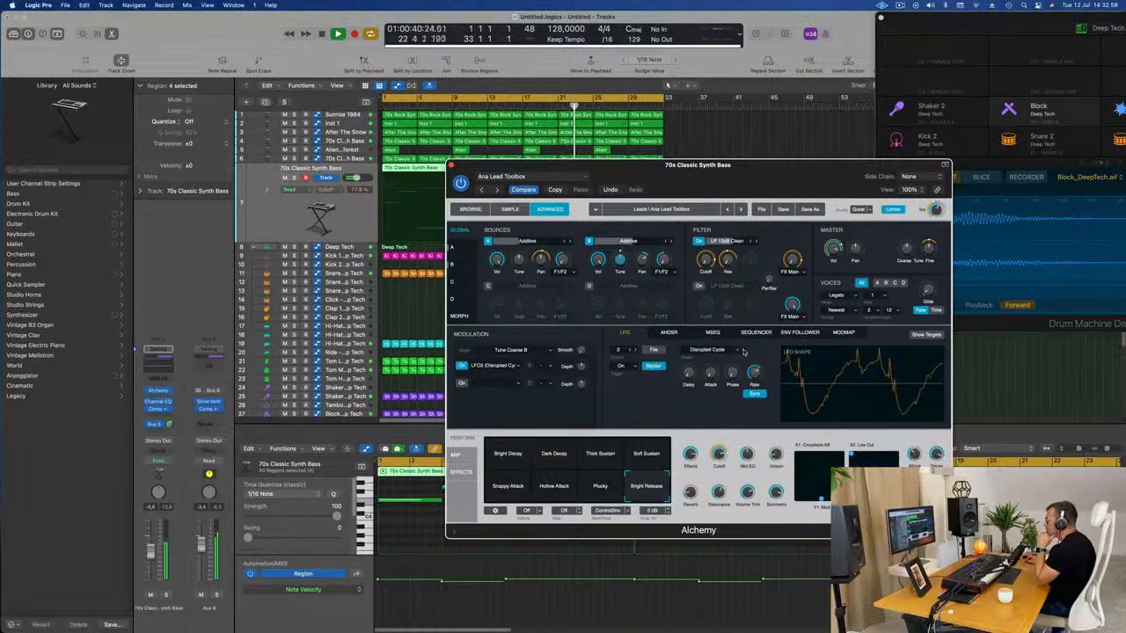
pyautogui.click(742, 351)
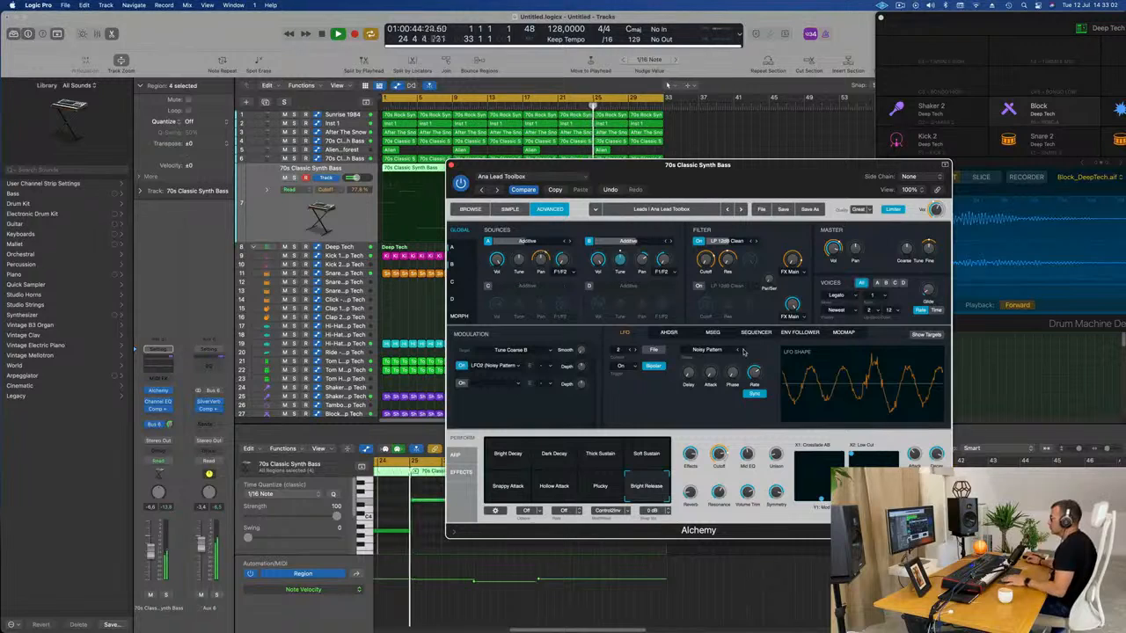
pyautogui.moveTo(582, 366)
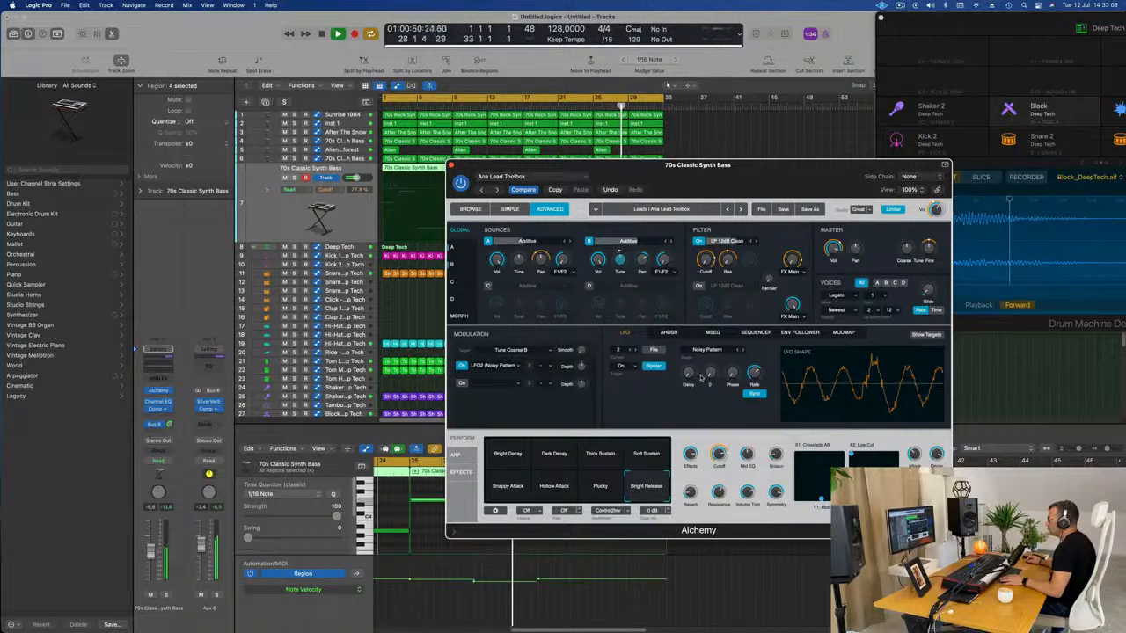
pyautogui.moveTo(689, 379); pyautogui.dragTo(690, 368)
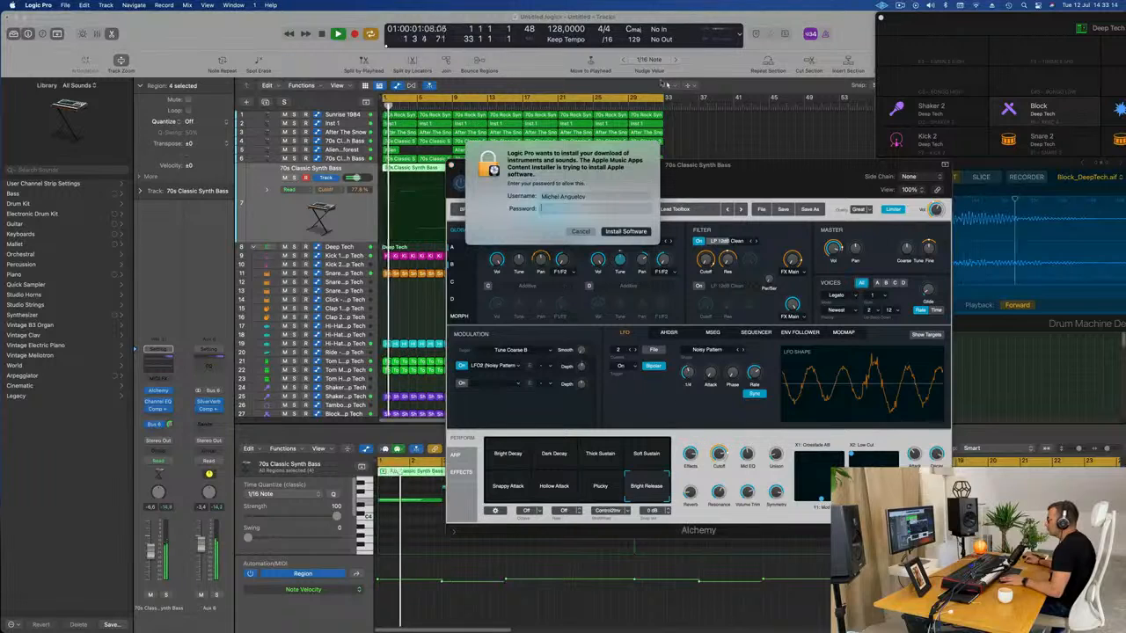
# Move the instrument and sound installation prompt aside and cancel it
pyautogui.moveTo(624, 153); pyautogui.dragTo(825, 157)
pyautogui.click(779, 235)
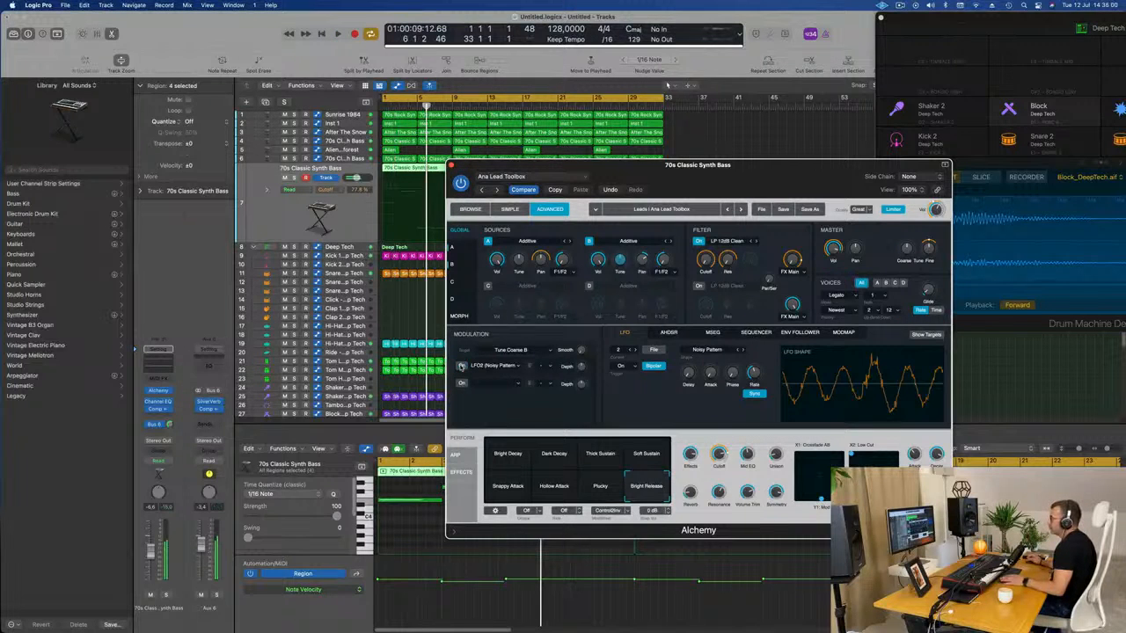
# Restart playback and reposition the Alchemy window so the notes in the Piano Roll are uncovered
pyautogui.press('space')
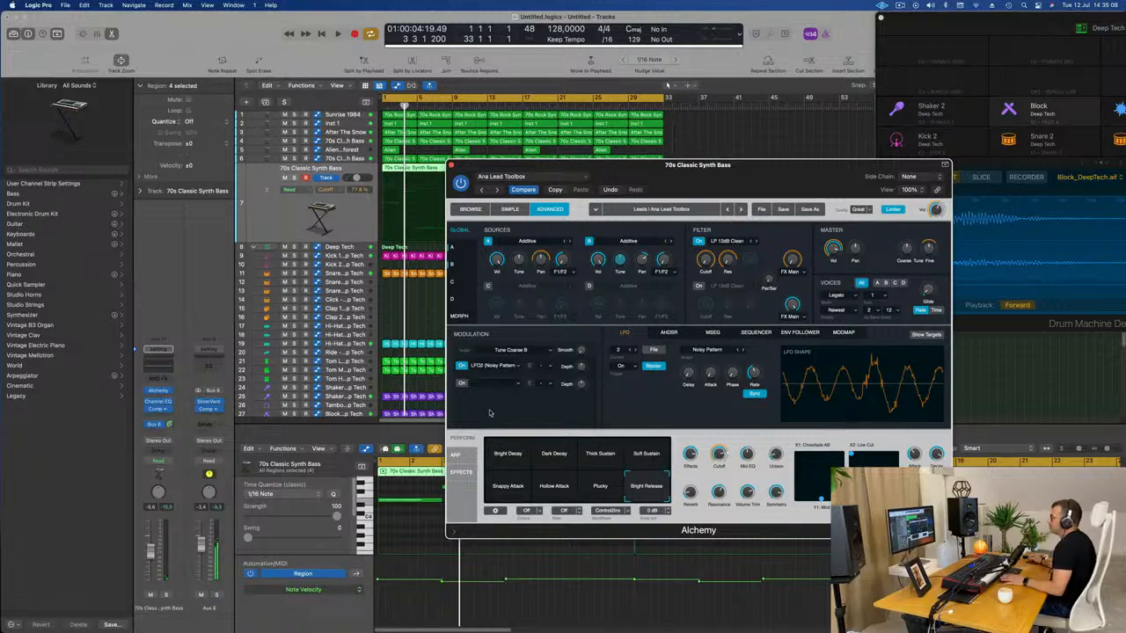
pyautogui.press('space')
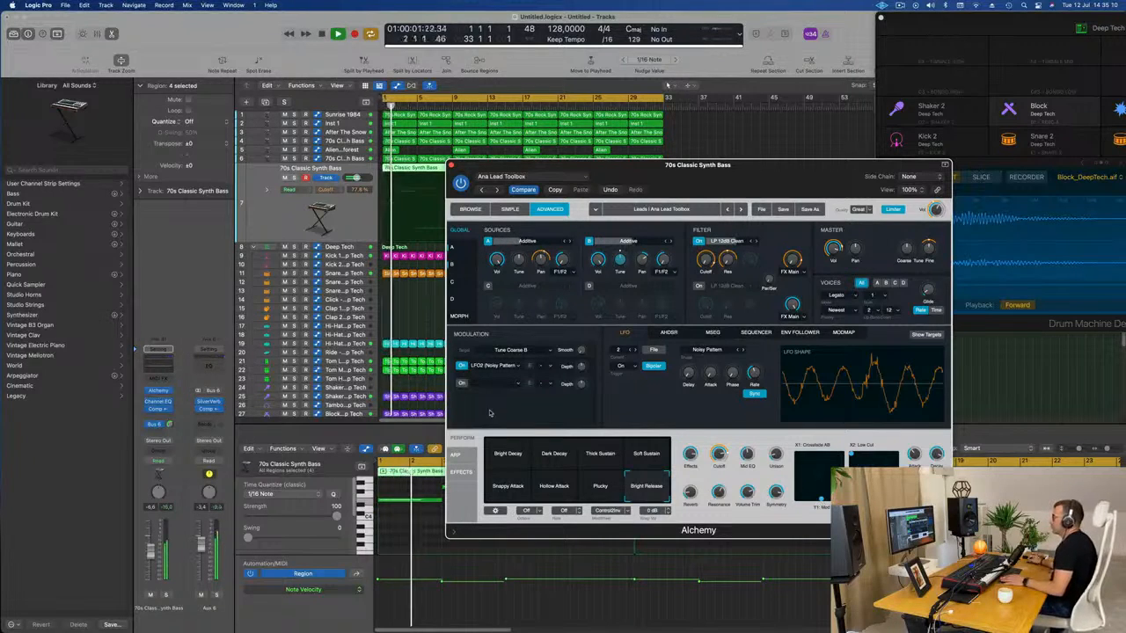
pyautogui.moveTo(770, 178); pyautogui.dragTo(862, 117)
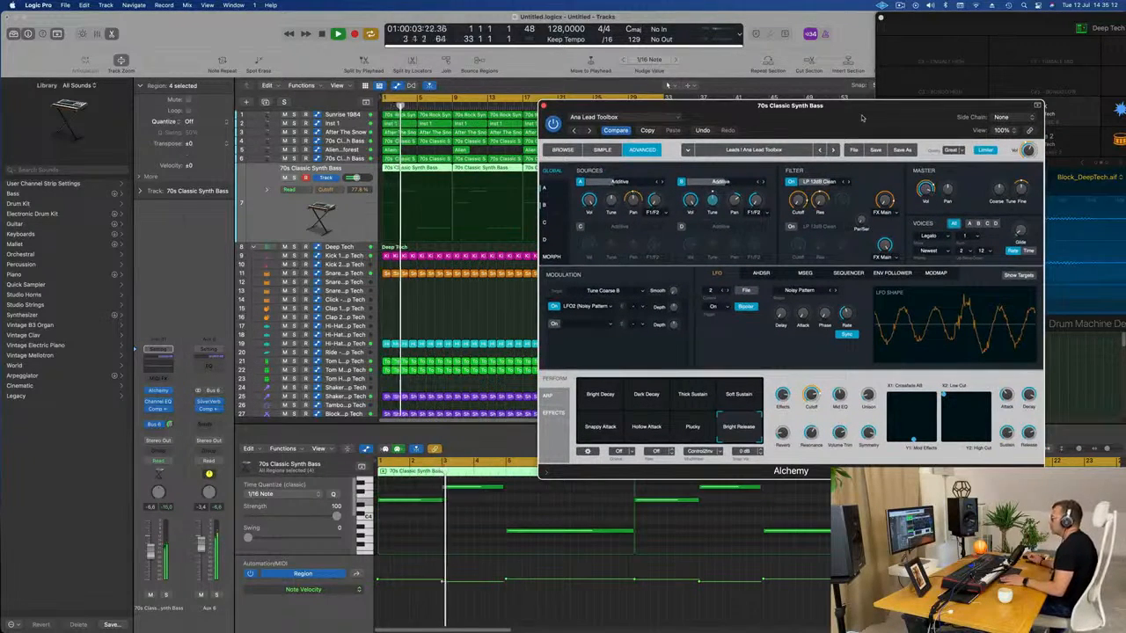